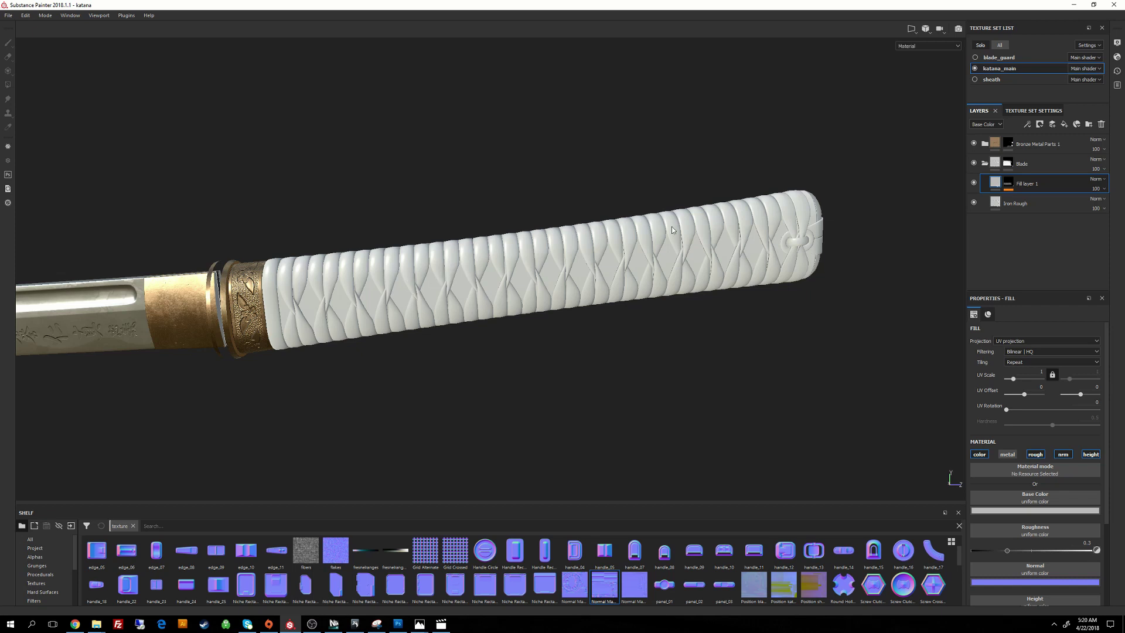
# Step: Create a layer folder at the top of the katana_main layer stack and name it "Wraping 1"
pyautogui.click(1088, 125)
pyautogui.moveTo(1036, 181); pyautogui.dragTo(1040, 145)
pyautogui.doubleClick(1010, 146)
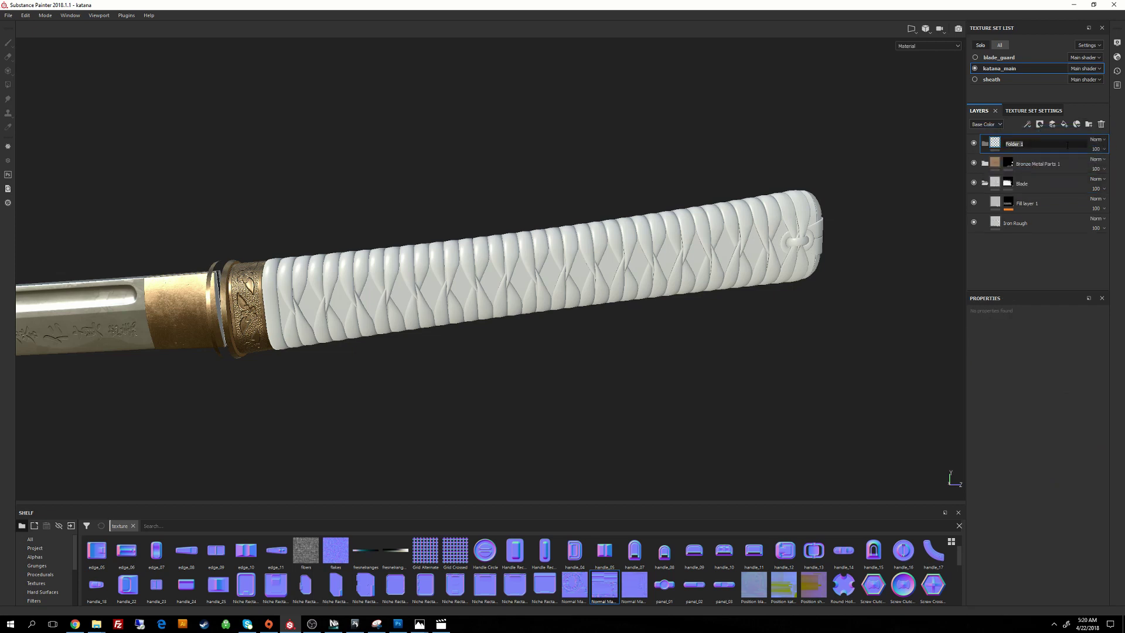
pyautogui.write('Raw')
pyautogui.press('BackSpace')
pyautogui.press('BackSpace')
pyautogui.press('BackSpace')
pyautogui.write('Wraping 1')
pyautogui.press('Return')
# Step: Add a black mask to the Wraping 1 folder, with Polygon Fill active and the mask shown in the viewport
pyautogui.click(1039, 126)
pyautogui.click(1061, 146)
pyautogui.press('4')
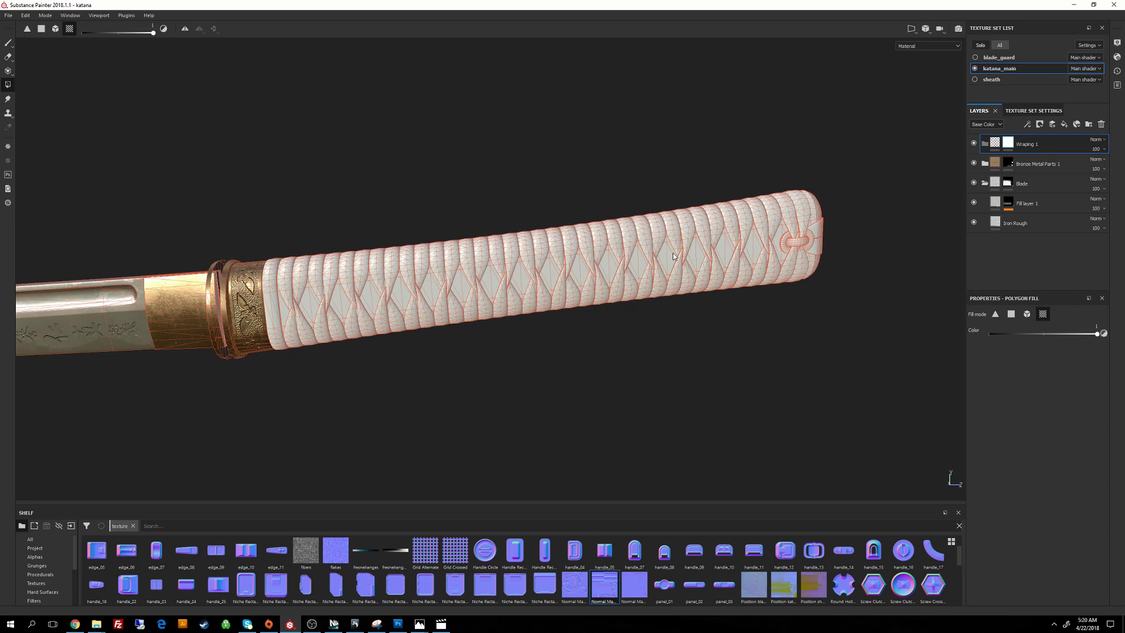
pyautogui.keyDown('ctrl'); pyautogui.click(1011, 143); pyautogui.keyUp('ctrl')
pyautogui.keyDown('alt'); pyautogui.click(1011, 143); pyautogui.keyUp('alt')
# Step: Fill the handle's crossing wrap strips white in the Wraping 1 mask, leaving the diamond gaps between them black
pyautogui.keyDown('alt'); pyautogui.moveTo(528, 273); pyautogui.dragTo(340, 299); pyautogui.keyUp('alt')
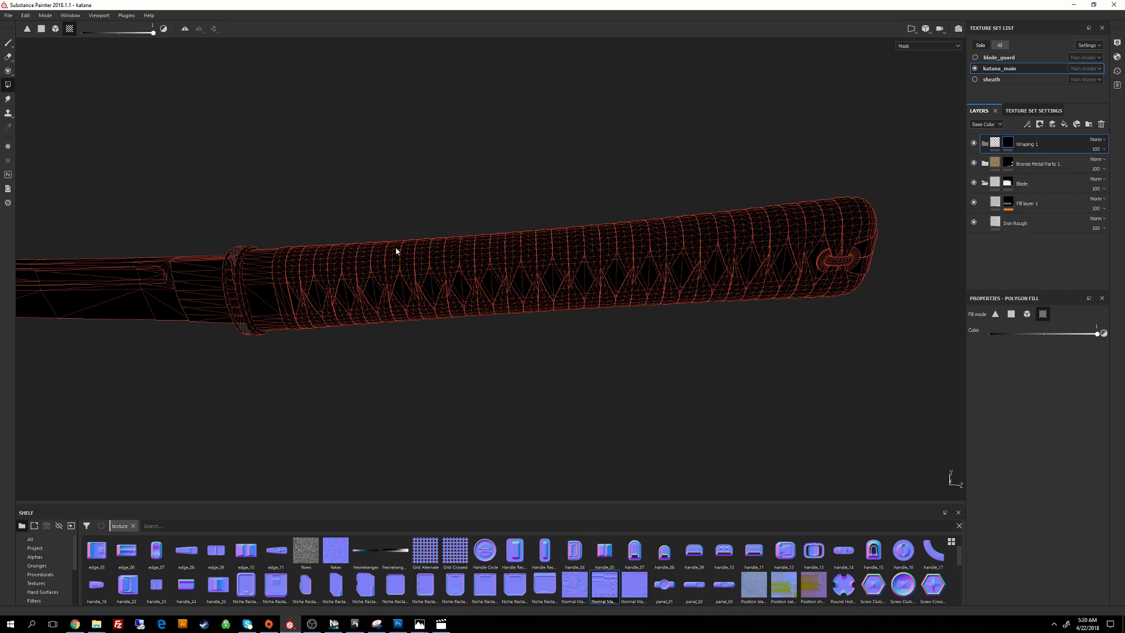
pyautogui.click(279, 273)
pyautogui.keyDown('shift'); pyautogui.click(299, 276); pyautogui.keyUp('shift')
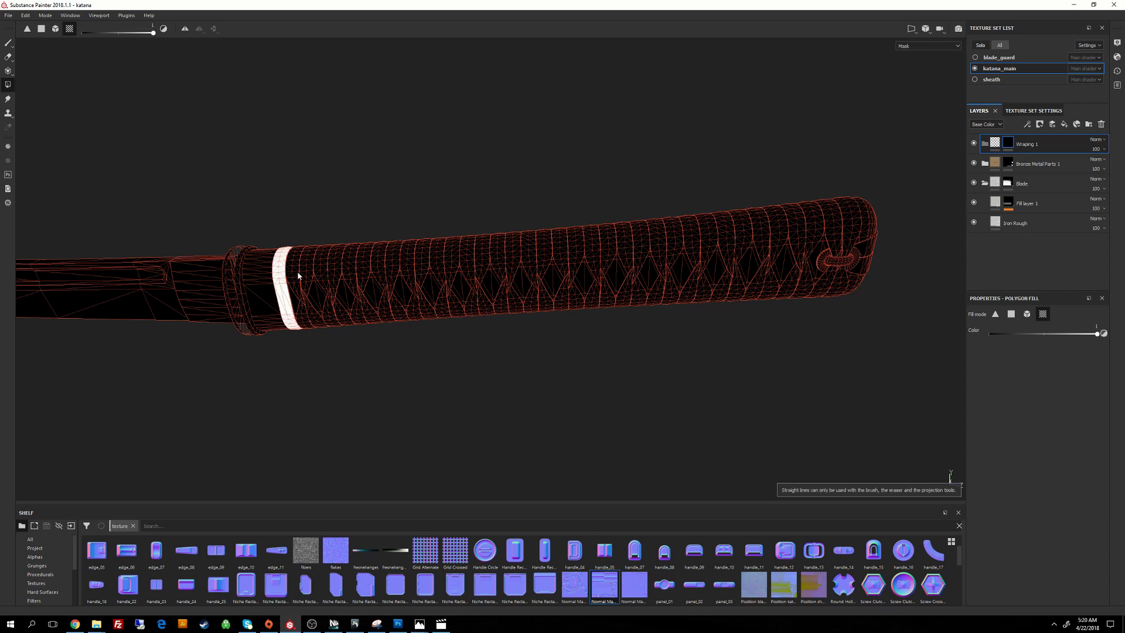
pyautogui.click(297, 277)
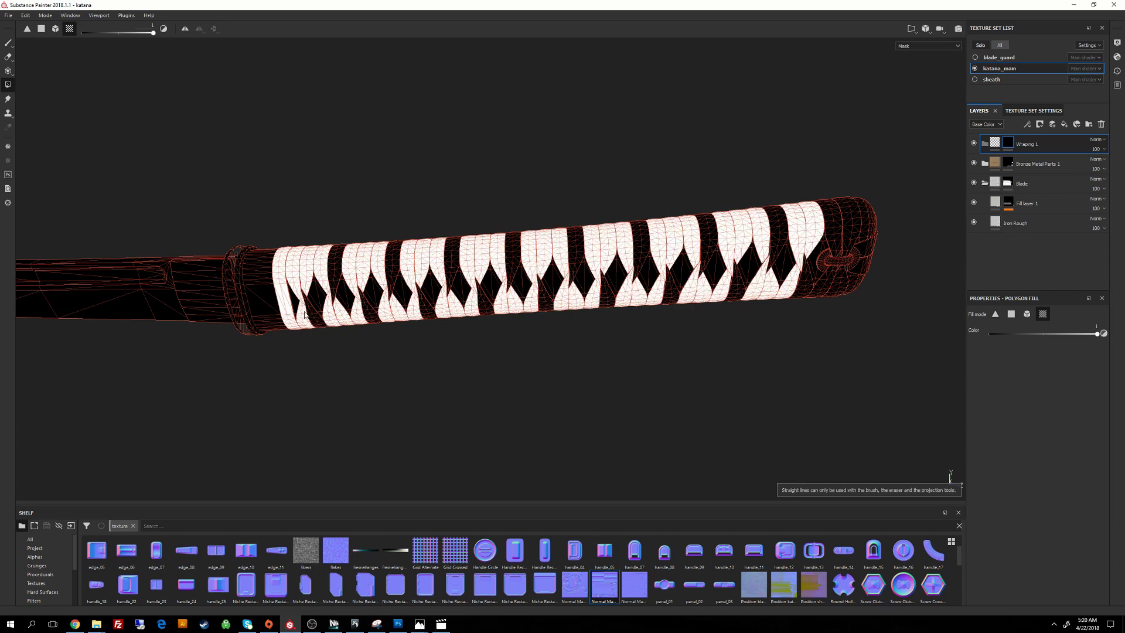
pyautogui.click(313, 311)
# Step: Fill the thin missed wrap edges close to the guard white in the Wraping 1 mask
pyautogui.keyDown('alt'); pyautogui.moveTo(288, 266); pyautogui.dragTo(396, 276, button='middle'); pyautogui.keyUp('alt')
pyautogui.keyDown('alt'); pyautogui.moveTo(408, 269); pyautogui.dragTo(480, 341, button='right'); pyautogui.keyUp('alt')
pyautogui.keyDown('alt'); pyautogui.moveTo(465, 317); pyautogui.dragTo(532, 294); pyautogui.keyUp('alt')
pyautogui.keyDown('alt'); pyautogui.moveTo(532, 293); pyautogui.dragTo(394, 286, button='middle'); pyautogui.keyUp('alt')
pyautogui.keyDown('alt'); pyautogui.moveTo(394, 285); pyautogui.dragTo(343, 218, button='right'); pyautogui.keyUp('alt')
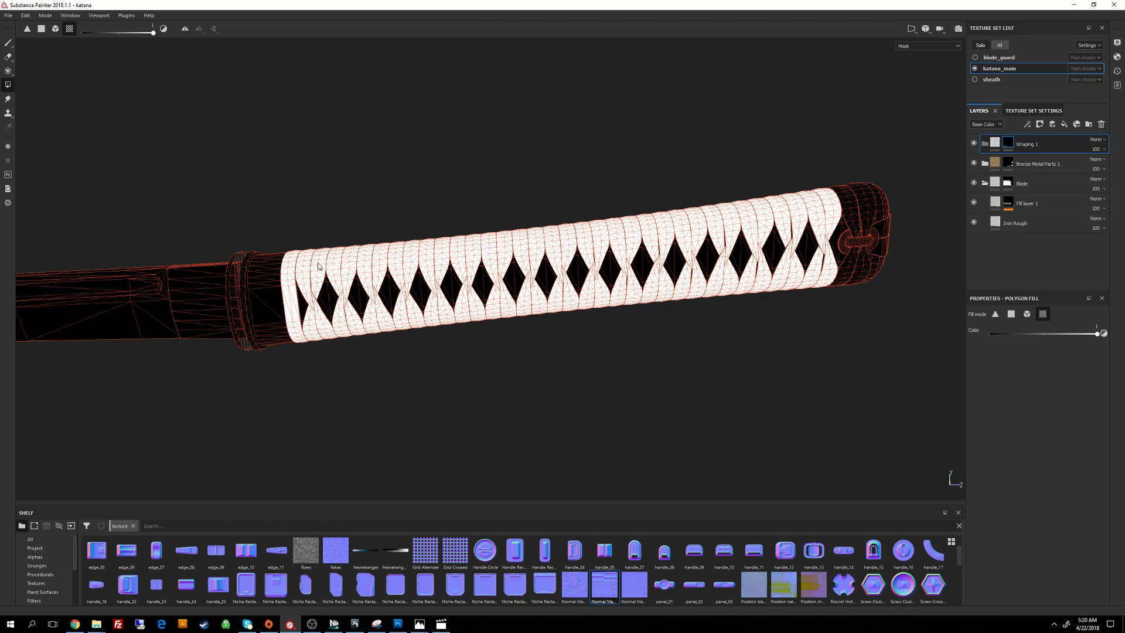
pyautogui.keyDown('alt'); pyautogui.moveTo(306, 262); pyautogui.dragTo(443, 266, button='middle'); pyautogui.keyUp('alt')
pyautogui.keyDown('alt'); pyautogui.moveTo(444, 266); pyautogui.dragTo(463, 357, button='right'); pyautogui.keyUp('alt')
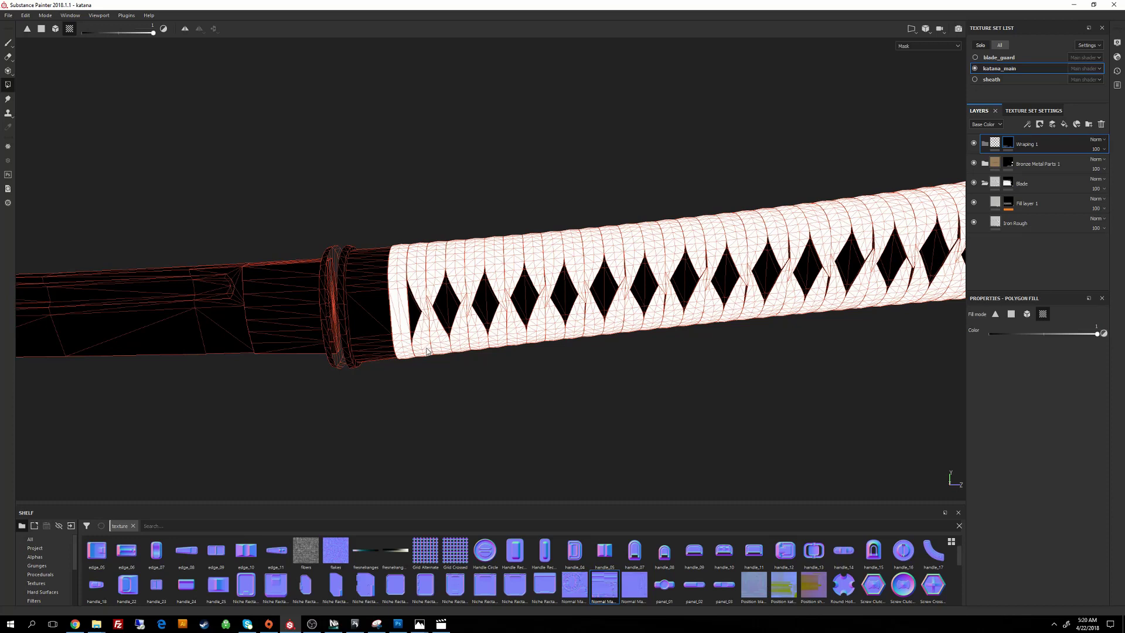
pyautogui.keyDown('alt'); pyautogui.moveTo(406, 287); pyautogui.dragTo(498, 410, button='right'); pyautogui.keyUp('alt')
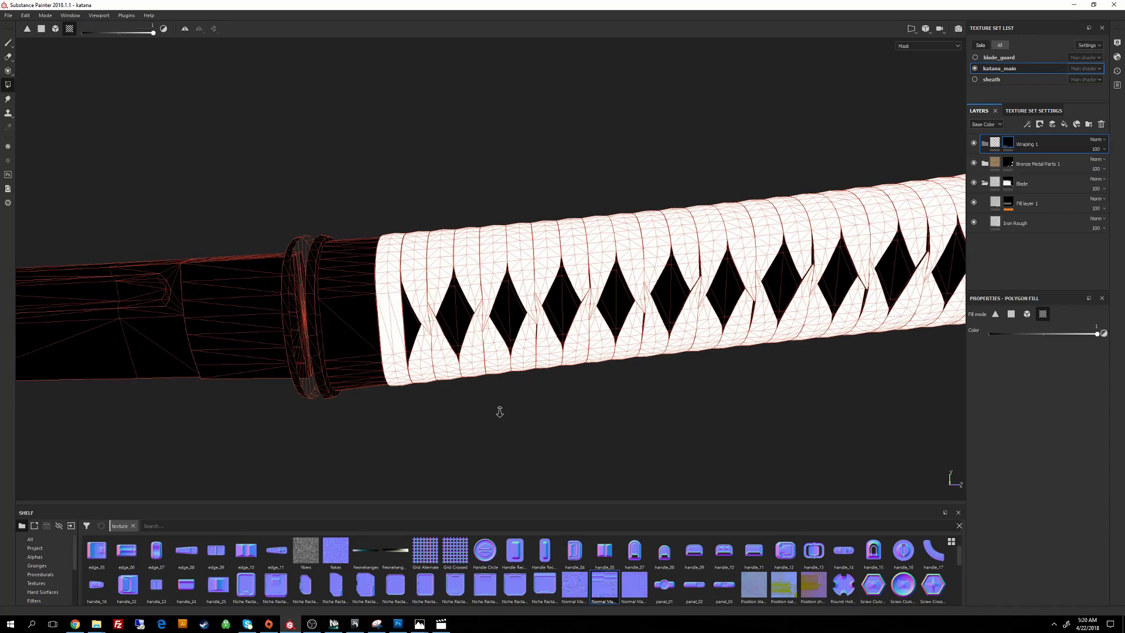
pyautogui.keyDown('alt'); pyautogui.moveTo(366, 302); pyautogui.dragTo(311, 297); pyautogui.keyUp('alt')
pyautogui.keyDown('alt'); pyautogui.moveTo(346, 322); pyautogui.dragTo(430, 419, button='right'); pyautogui.keyUp('alt')
pyautogui.keyDown('alt'); pyautogui.moveTo(404, 317); pyautogui.dragTo(325, 297); pyautogui.keyUp('alt')
pyautogui.keyDown('alt'); pyautogui.moveTo(492, 374); pyautogui.dragTo(557, 447, button='right'); pyautogui.keyUp('alt')
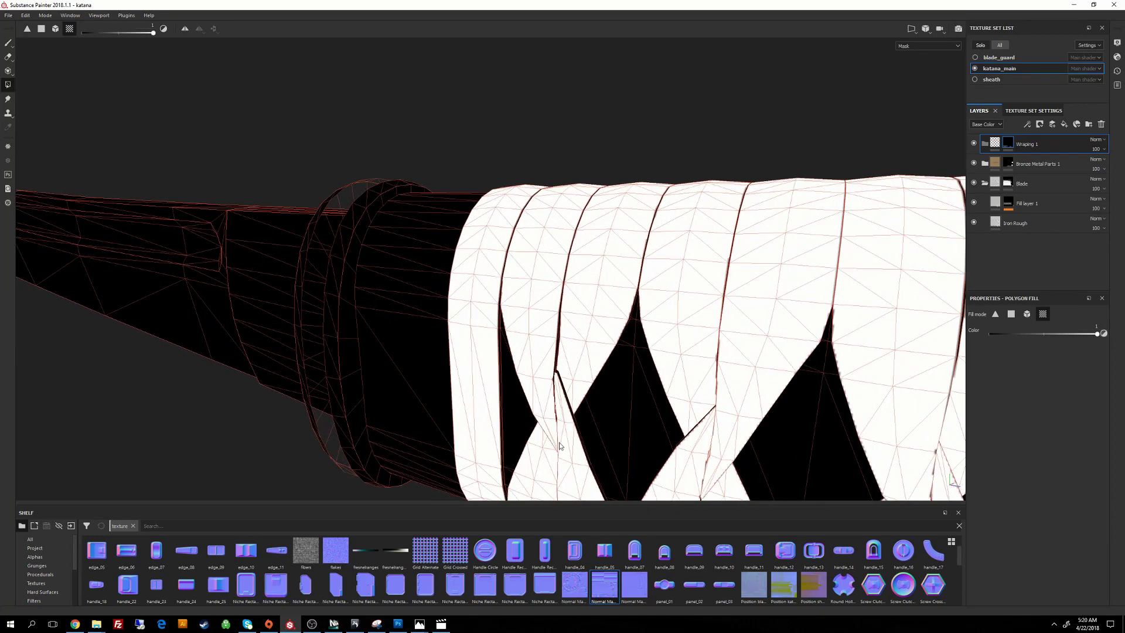
pyautogui.keyDown('alt'); pyautogui.moveTo(498, 316); pyautogui.dragTo(445, 296); pyautogui.keyUp('alt')
pyautogui.keyDown('alt'); pyautogui.moveTo(481, 299); pyautogui.dragTo(557, 360, button='right'); pyautogui.keyUp('alt')
pyautogui.keyDown('alt'); pyautogui.moveTo(498, 328); pyautogui.dragTo(433, 238); pyautogui.keyUp('alt')
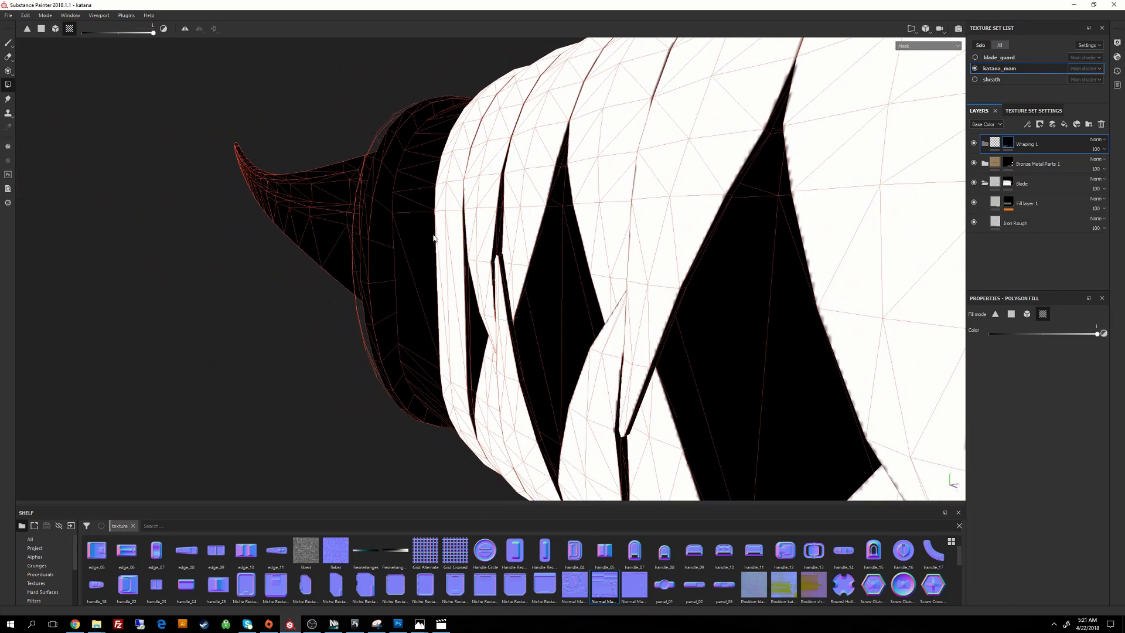
pyautogui.click(504, 272)
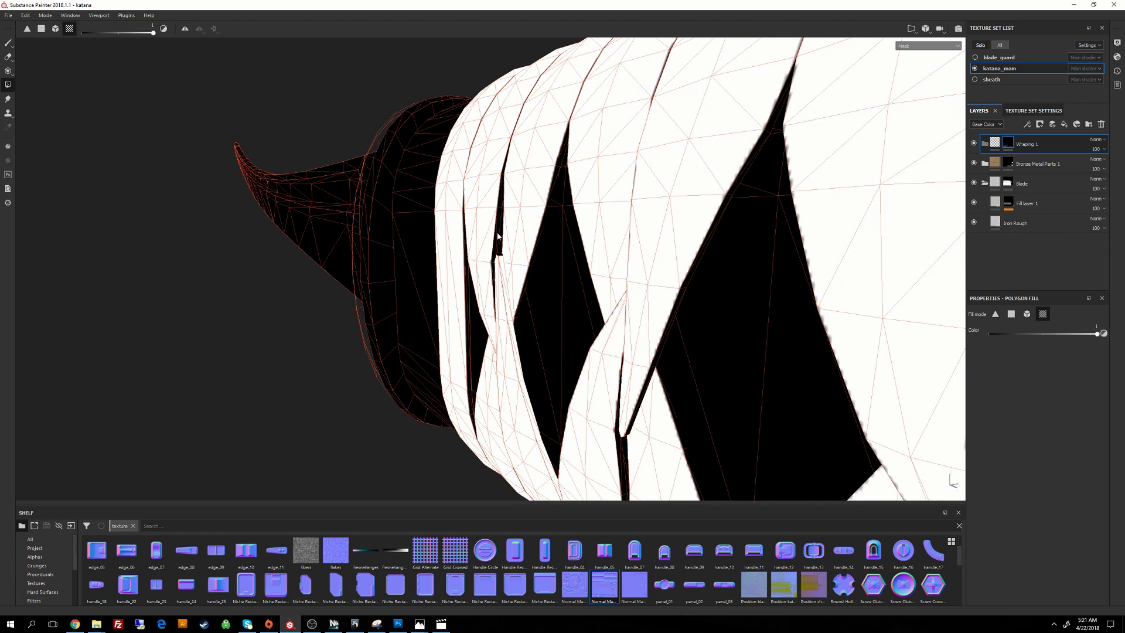
pyautogui.click(498, 233)
pyautogui.moveTo(499, 239)
pyautogui.keyDown('alt'); pyautogui.mouseDown()
pyautogui.moveTo(522, 276)
pyautogui.moveTo(530, 337)
pyautogui.mouseUp(); pyautogui.keyUp('alt')
pyautogui.click(499, 233)
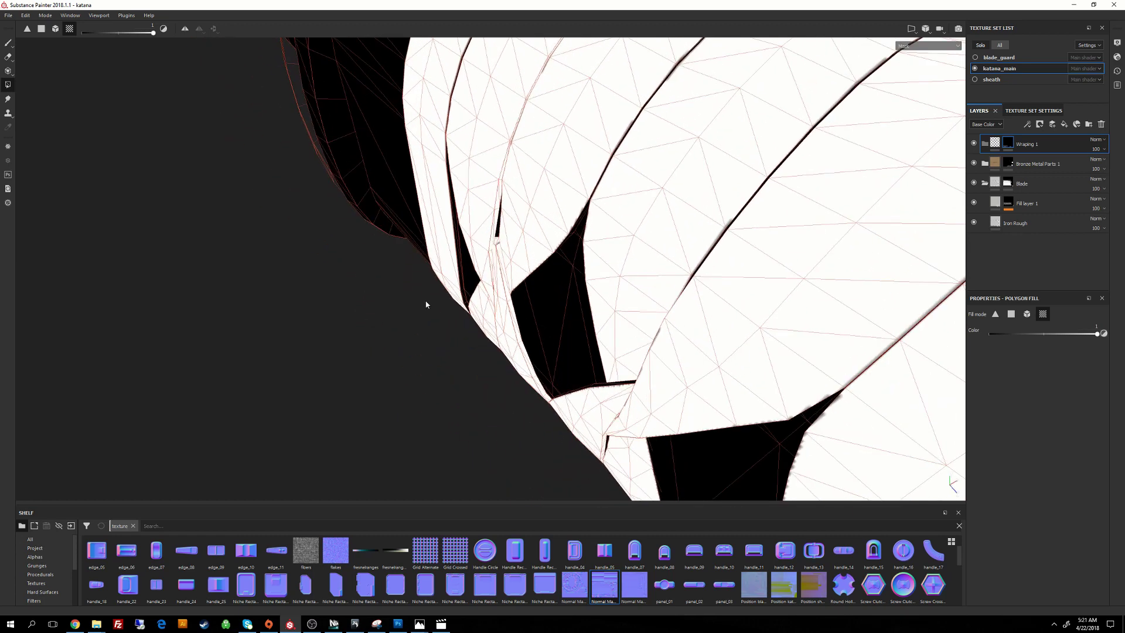
# Step: Fill the remaining missed wrap pieces around the handle white in the Wraping 1 mask, and return to the material view
pyautogui.keyDown('alt'); pyautogui.moveTo(426, 304); pyautogui.dragTo(435, 386); pyautogui.keyUp('alt')
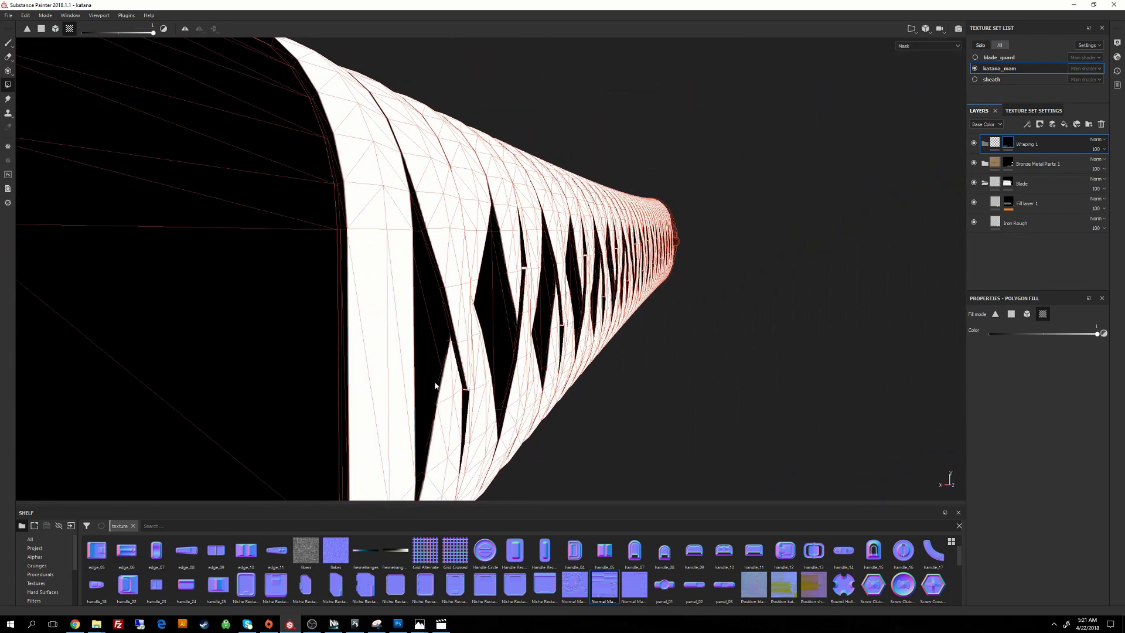
pyautogui.click(436, 388)
pyautogui.hotkey('ctrl', 'z')
pyautogui.click(440, 392)
pyautogui.keyDown('alt'); pyautogui.moveTo(466, 401); pyautogui.dragTo(696, 481); pyautogui.keyUp('alt')
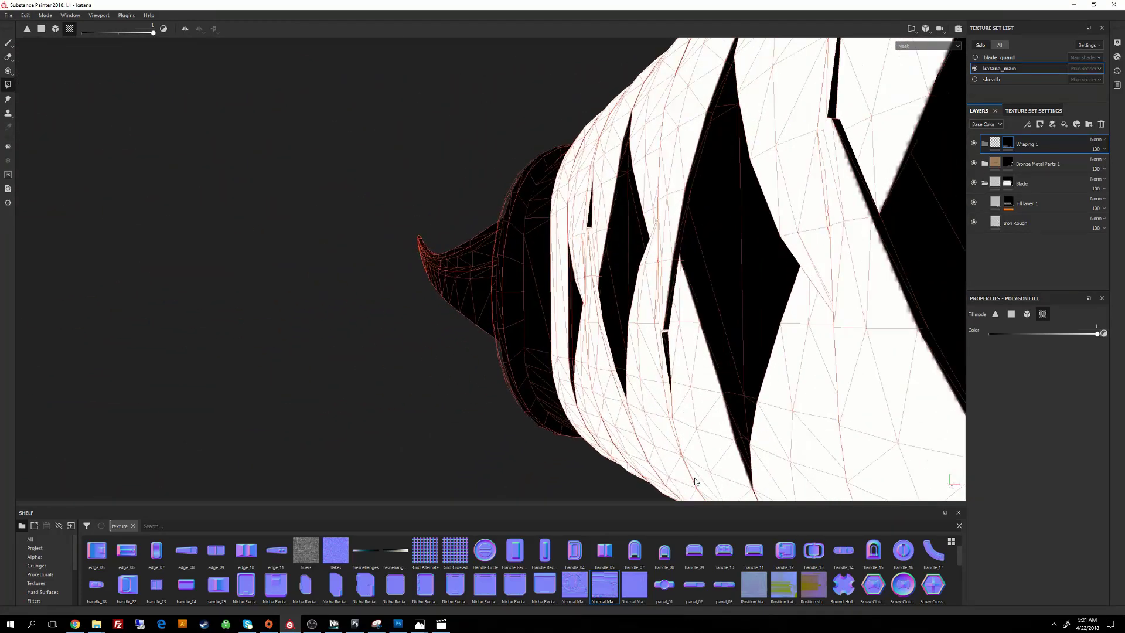
pyautogui.click(675, 280)
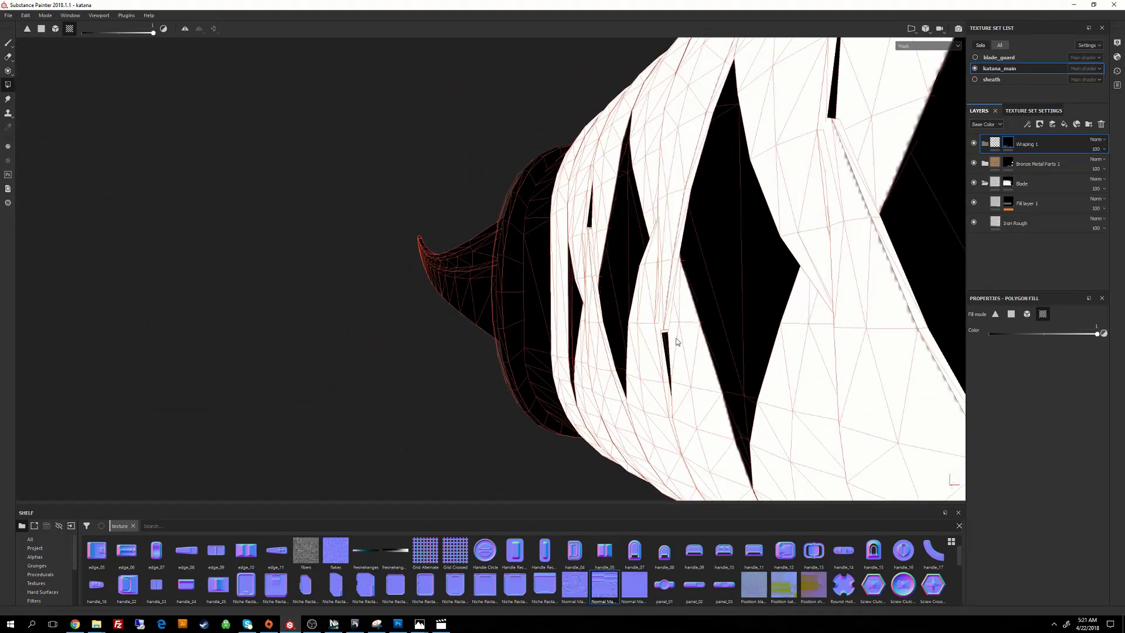
pyautogui.keyDown('alt'); pyautogui.moveTo(677, 341); pyautogui.dragTo(562, 167); pyautogui.keyUp('alt')
pyautogui.click(727, 425)
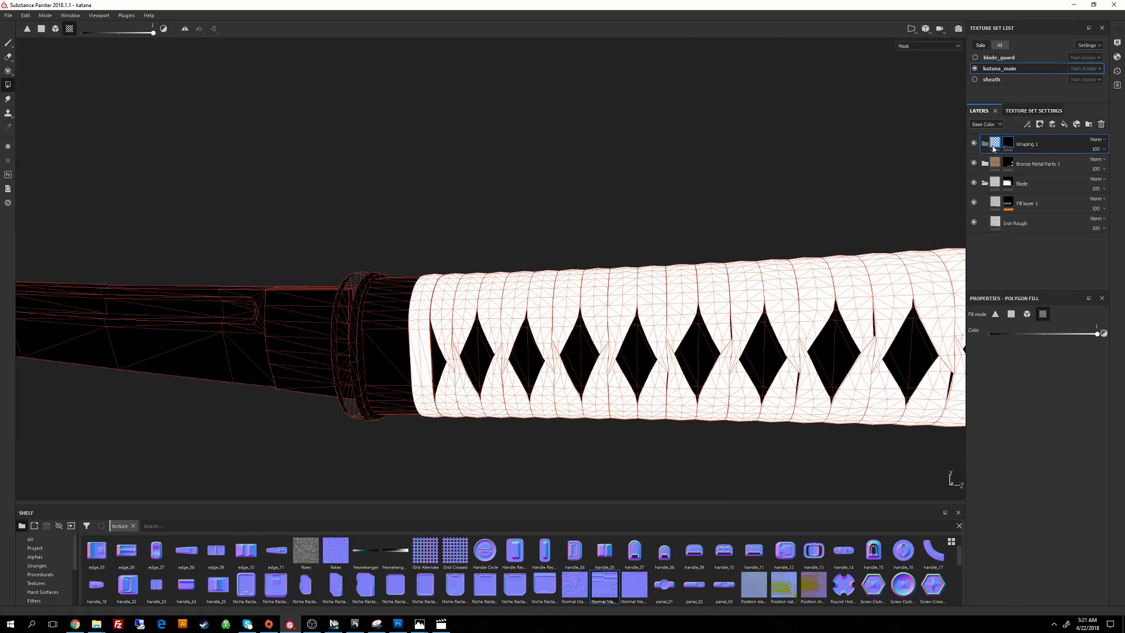
pyautogui.click(994, 145)
pyautogui.keyDown('alt'); pyautogui.moveTo(634, 307); pyautogui.dragTo(607, 231); pyautogui.keyUp('alt')
pyautogui.keyDown('alt'); pyautogui.moveTo(607, 228); pyautogui.dragTo(632, 412, button='right'); pyautogui.keyUp('alt')
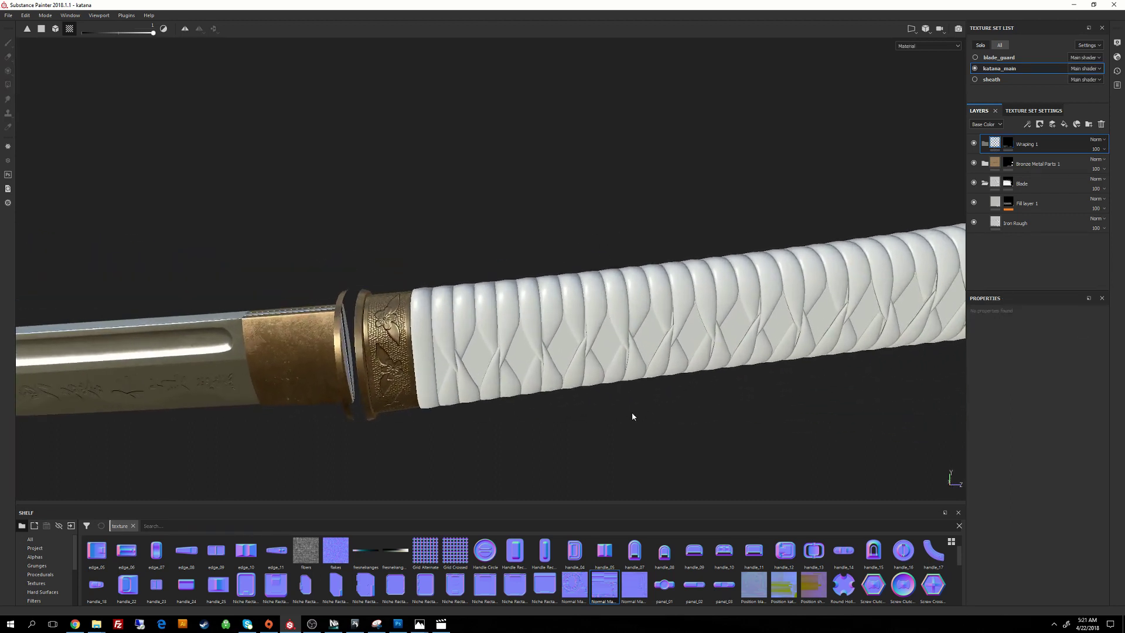
pyautogui.keyDown('alt'); pyautogui.moveTo(632, 412); pyautogui.dragTo(579, 250); pyautogui.keyUp('alt')
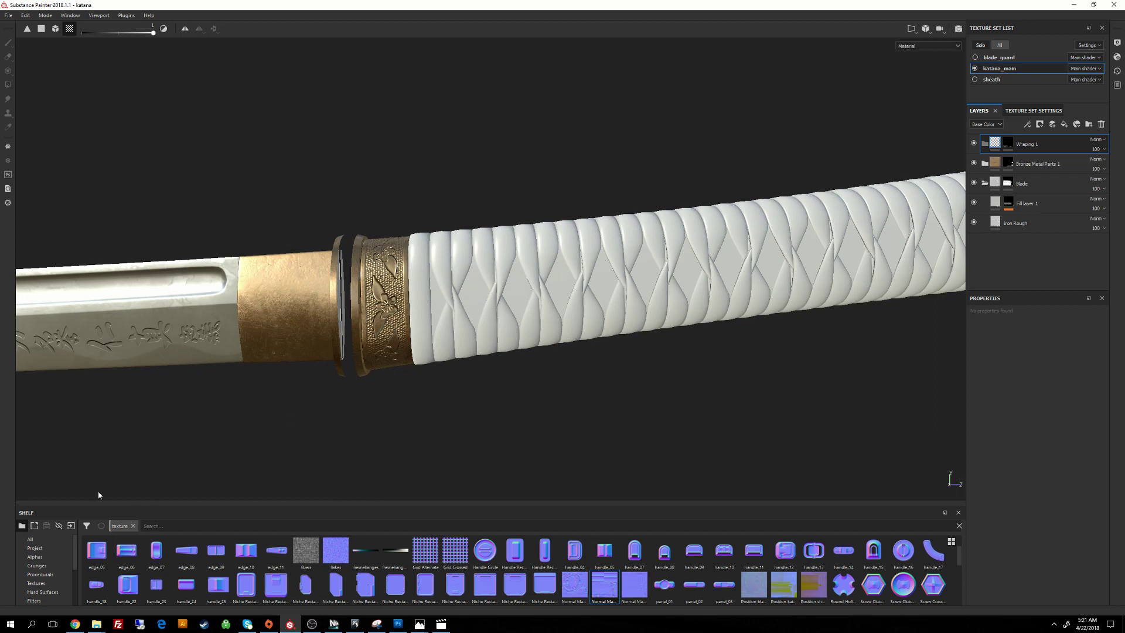
# Step: Add fabric_dif.jpg and fabric_nrm.jpg from the Katana_Tut textures folder to the resources for import
pyautogui.click(70, 526)
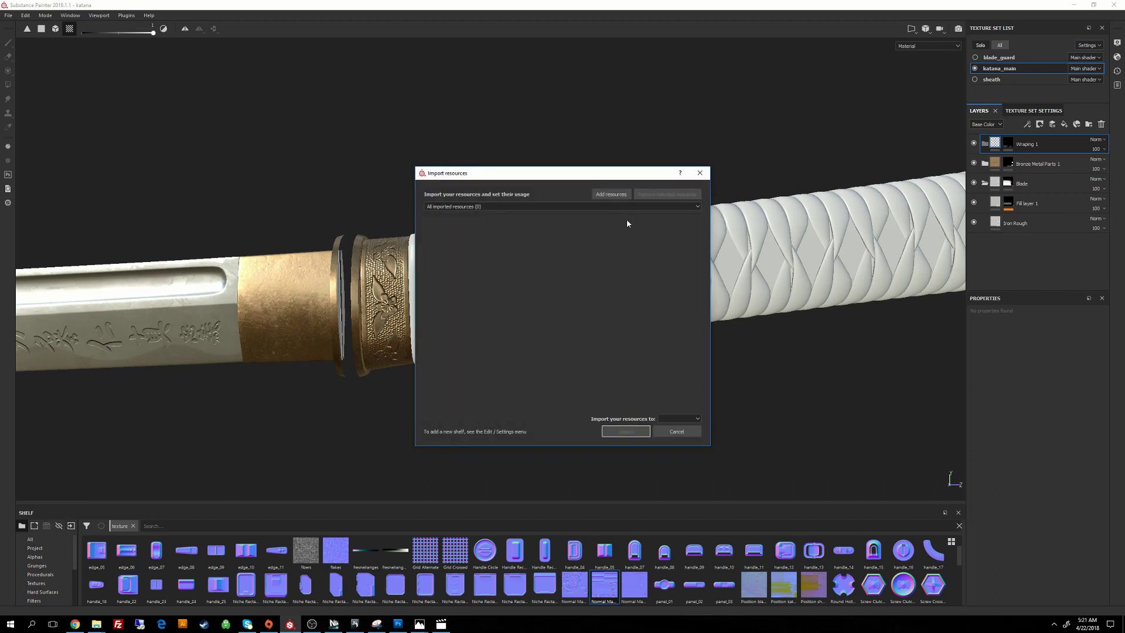
pyautogui.click(612, 194)
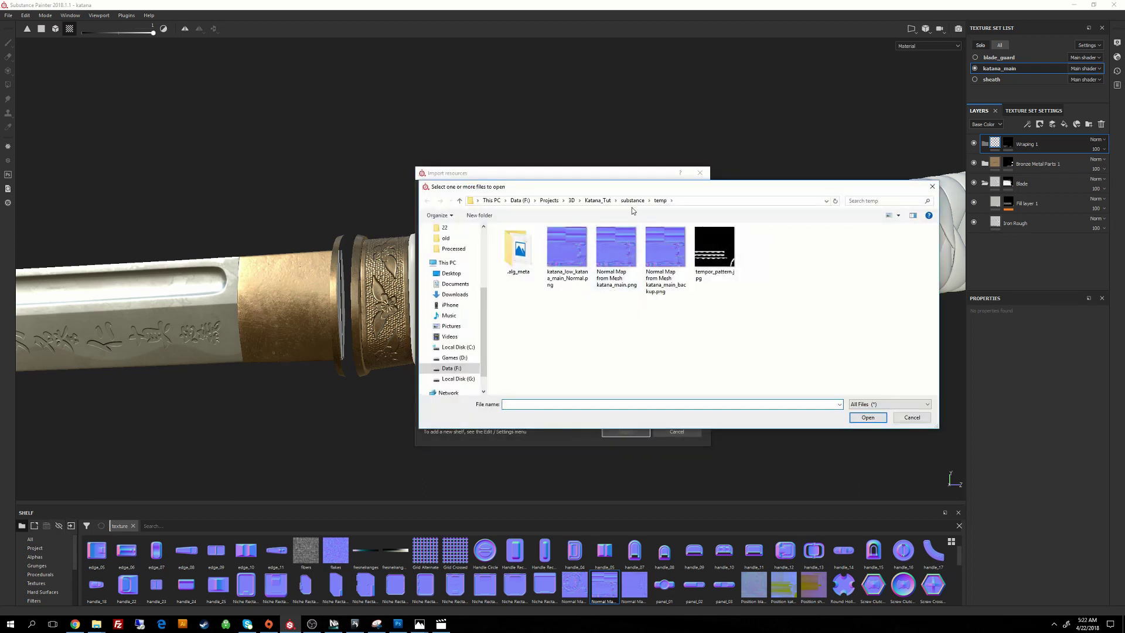
pyautogui.click(601, 201)
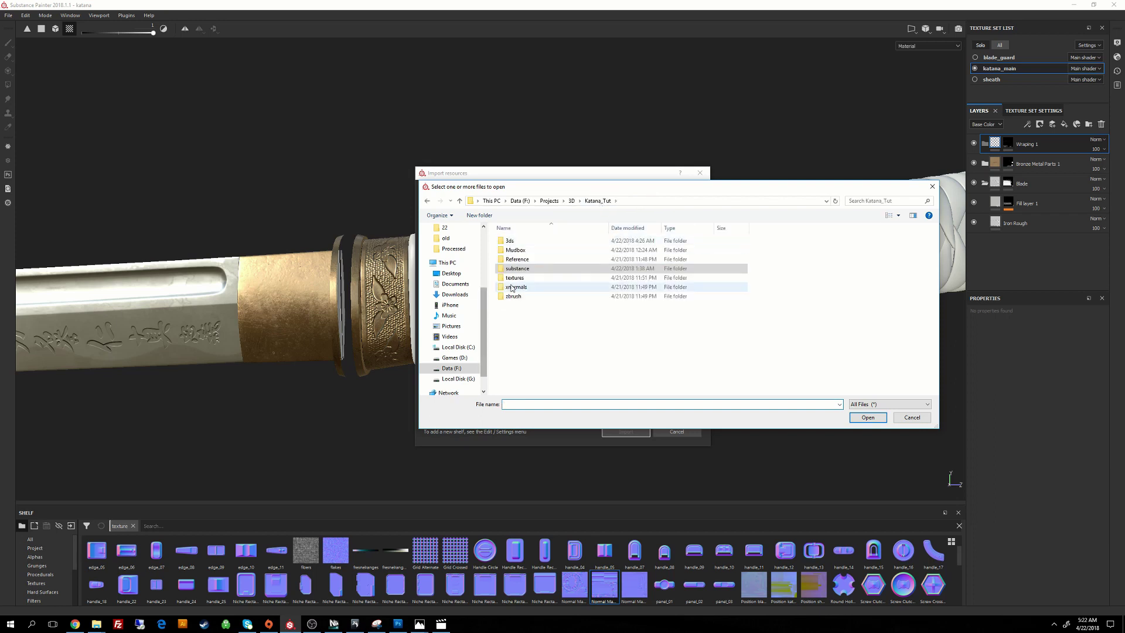
pyautogui.doubleClick(515, 278)
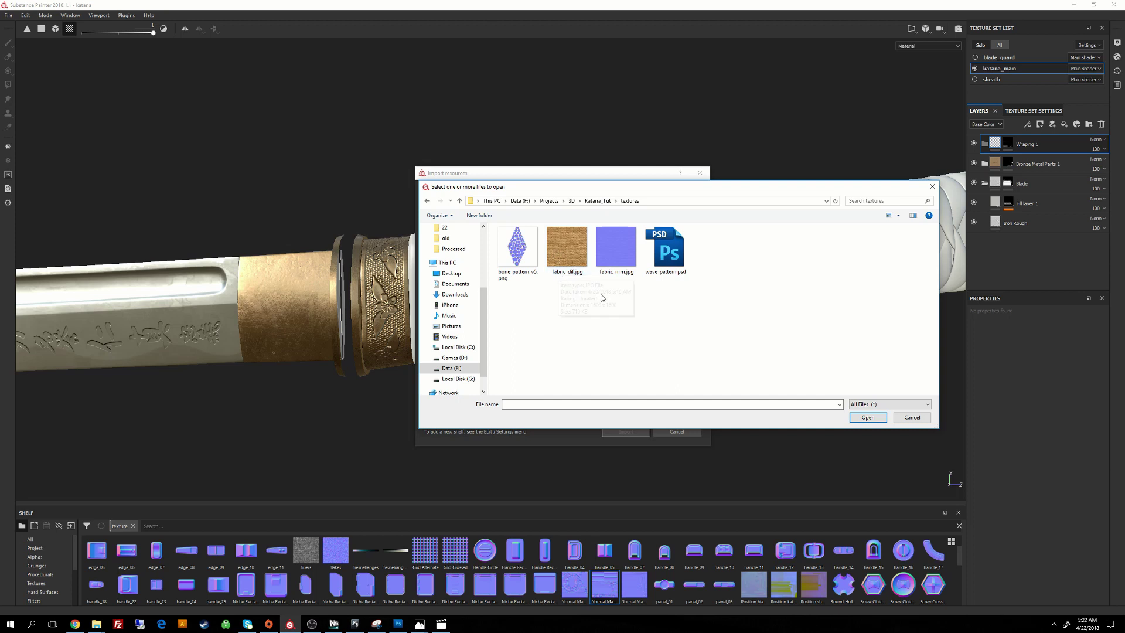
pyautogui.click(562, 275)
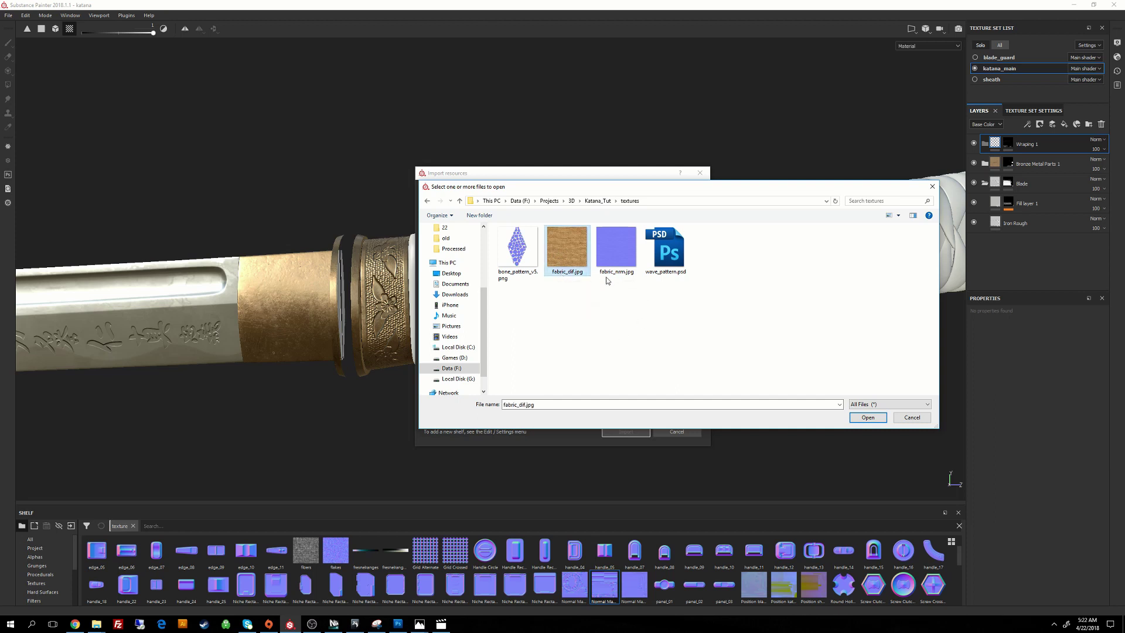
pyautogui.click(621, 273)
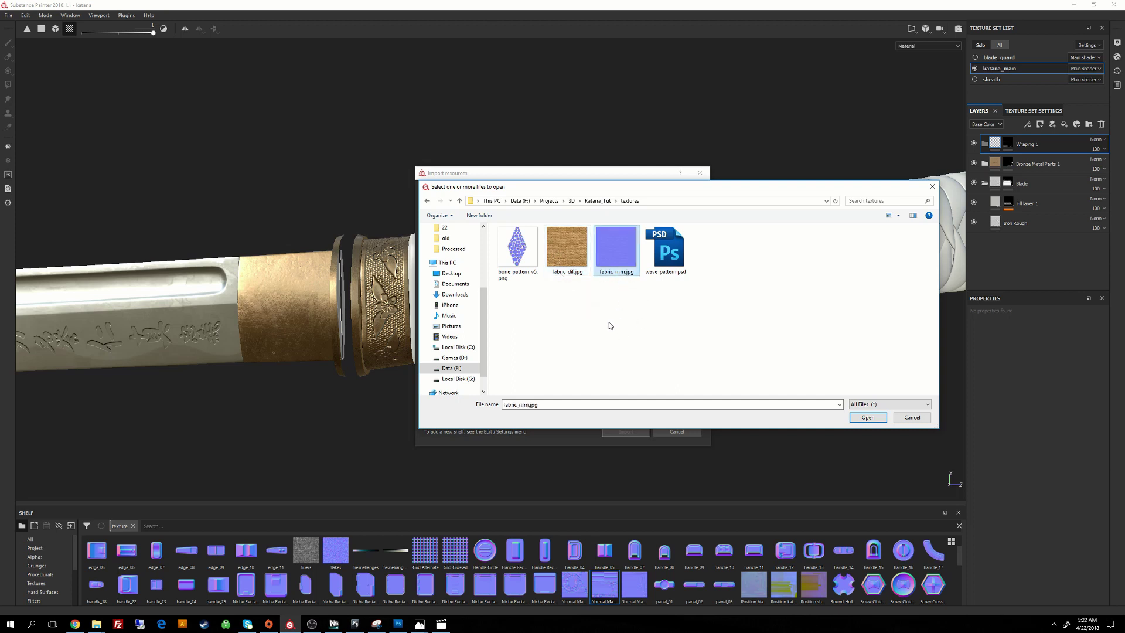
pyautogui.keyDown('ctrl'); pyautogui.click(566, 246); pyautogui.keyUp('ctrl')
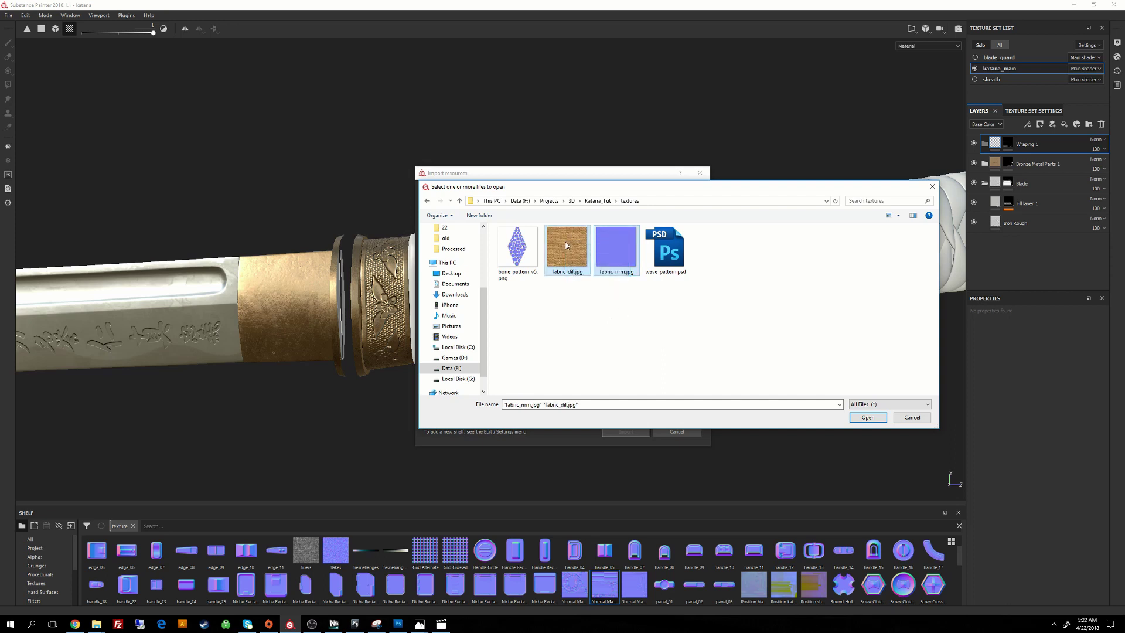
pyautogui.click(867, 418)
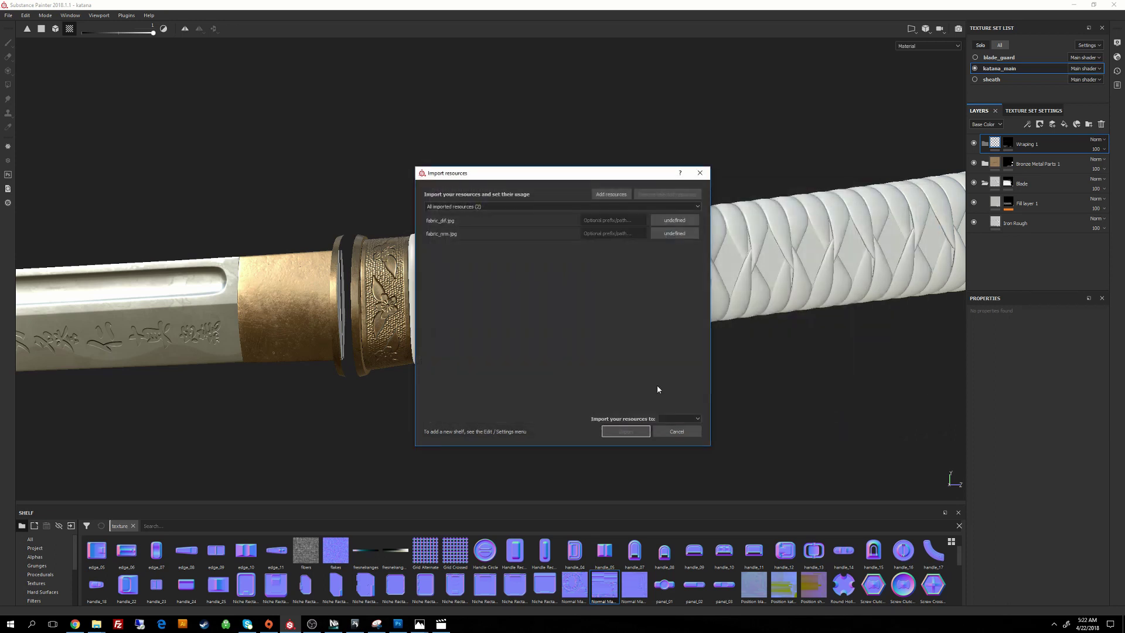
# Step: Set the usage of both fabric images to texture, choose an import destination and import them
pyautogui.click(675, 220)
pyautogui.click(674, 219)
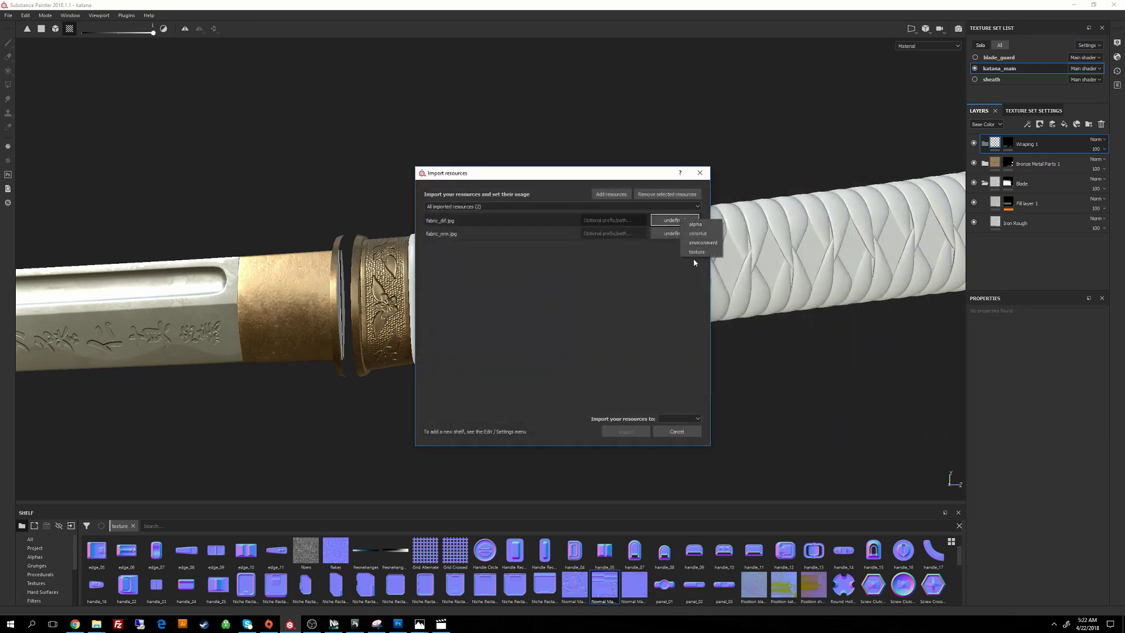
pyautogui.click(694, 256)
pyautogui.click(674, 233)
pyautogui.click(674, 233)
pyautogui.click(695, 270)
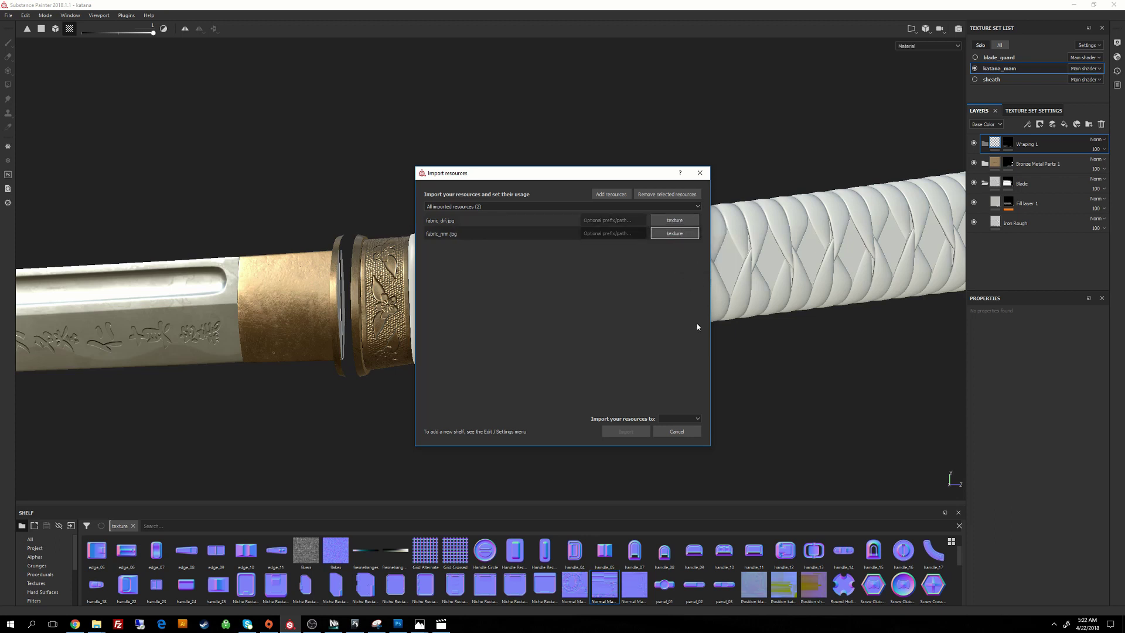
pyautogui.click(686, 419)
pyautogui.click(680, 435)
pyautogui.click(627, 432)
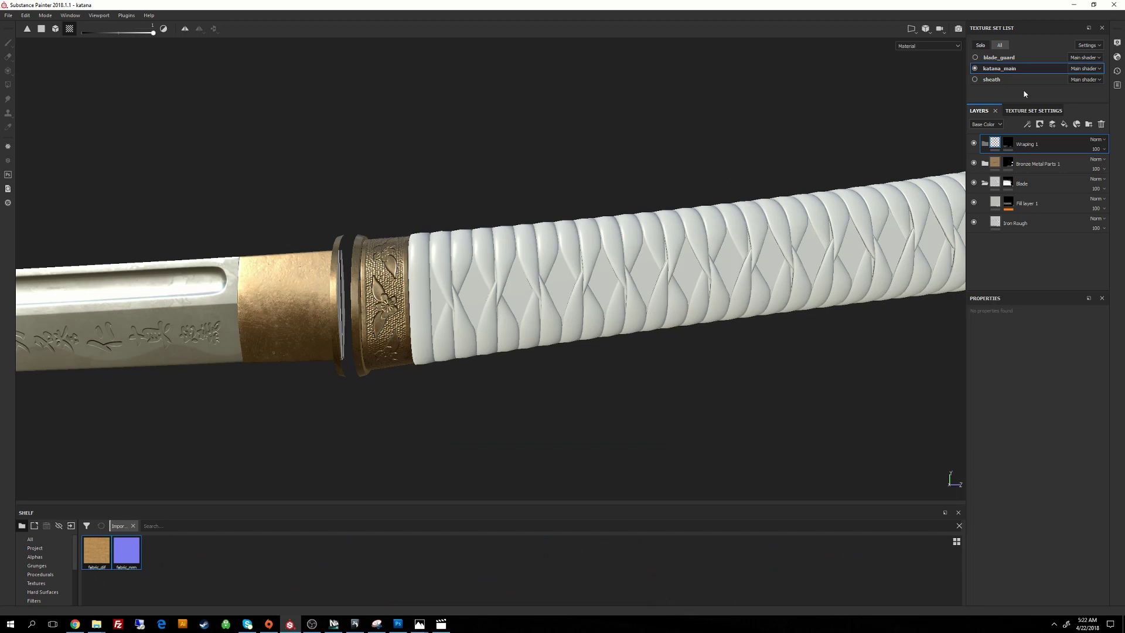
# Step: Add a fill layer inside the Wraping 1 folder and assign fabric_dif as its base color
pyautogui.click(1063, 124)
pyautogui.moveTo(1036, 147); pyautogui.dragTo(1040, 166)
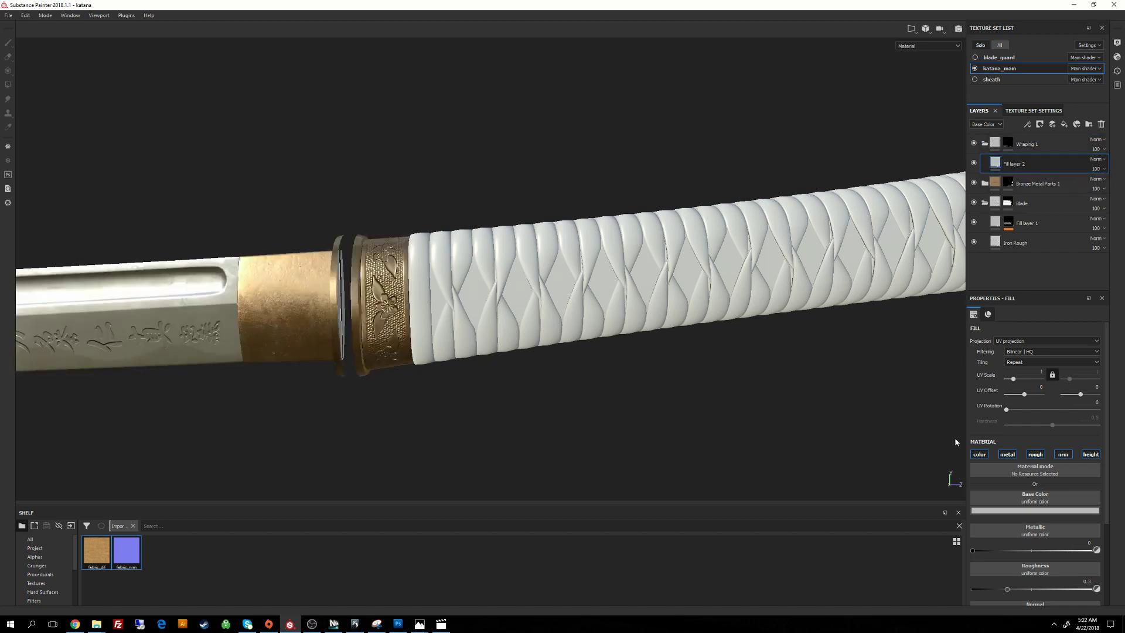
pyautogui.scroll(-1, 1052, 478)
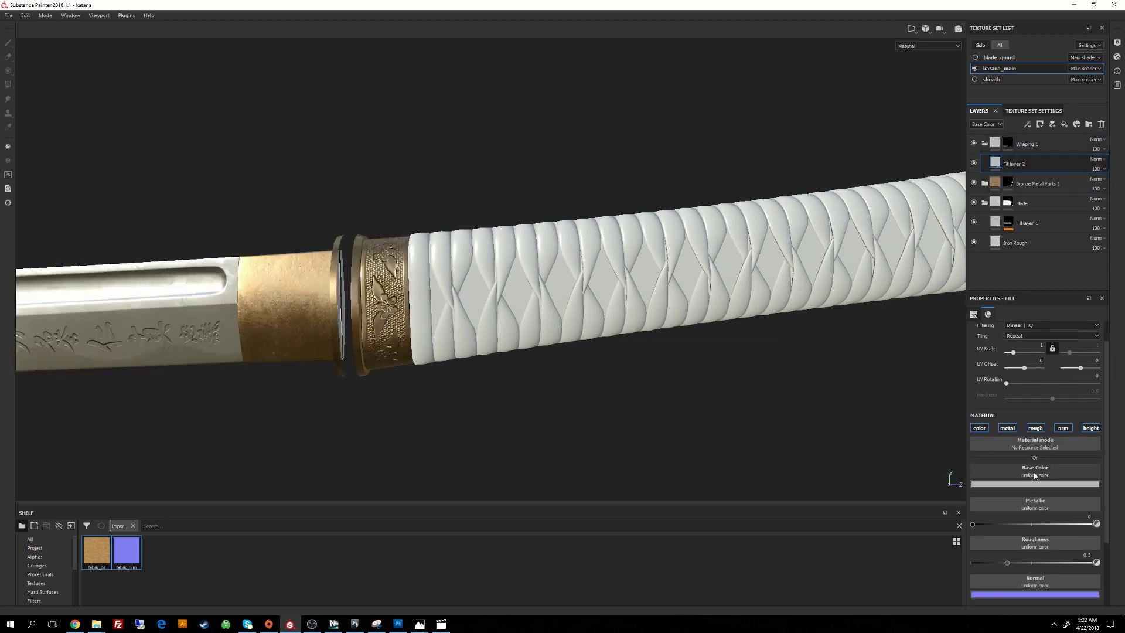
pyautogui.moveTo(100, 557); pyautogui.dragTo(1054, 473)
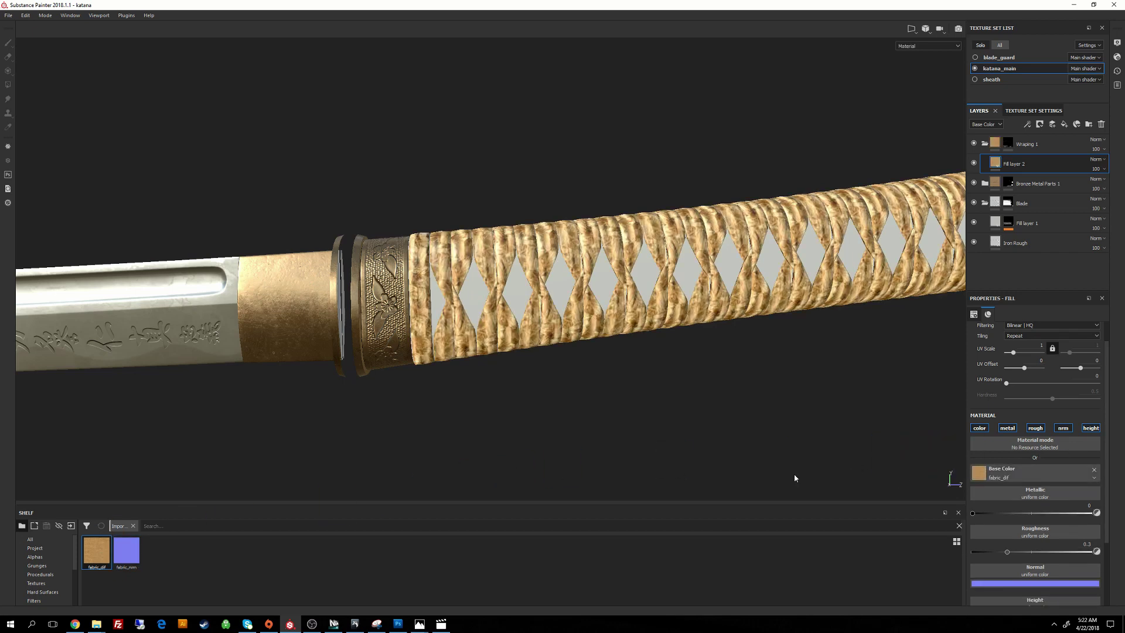
# Step: Assign fabric_nrm as the normal map of the fill layer and check the fabric on the handle
pyautogui.moveTo(127, 552); pyautogui.dragTo(1045, 578)
pyautogui.scroll(-1, 1041, 484)
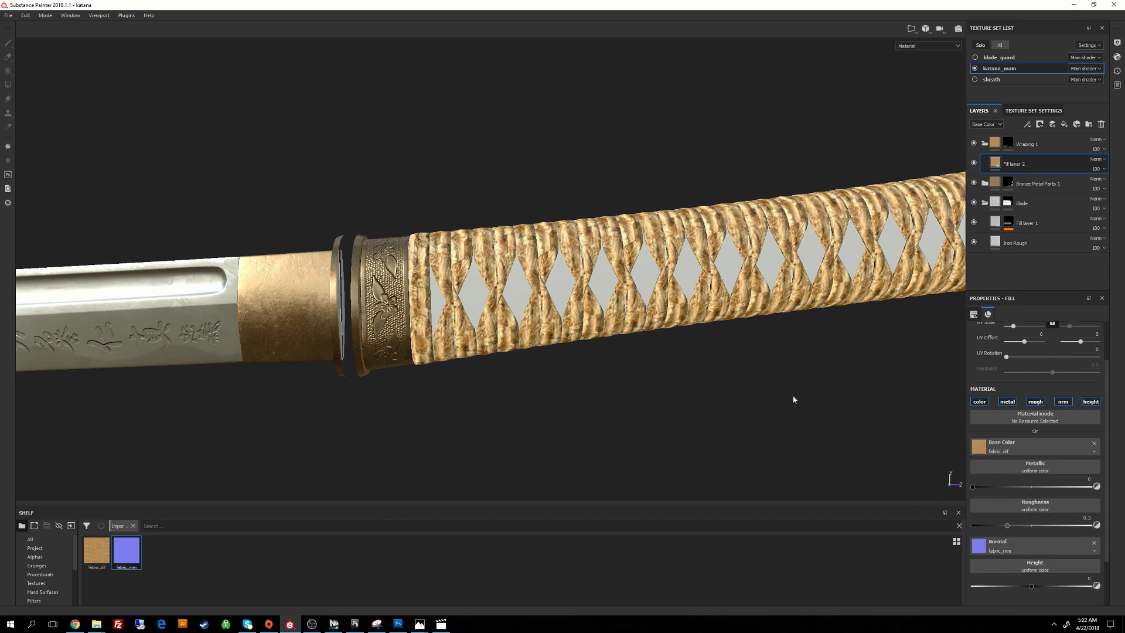
pyautogui.scroll(-2, 662, 266)
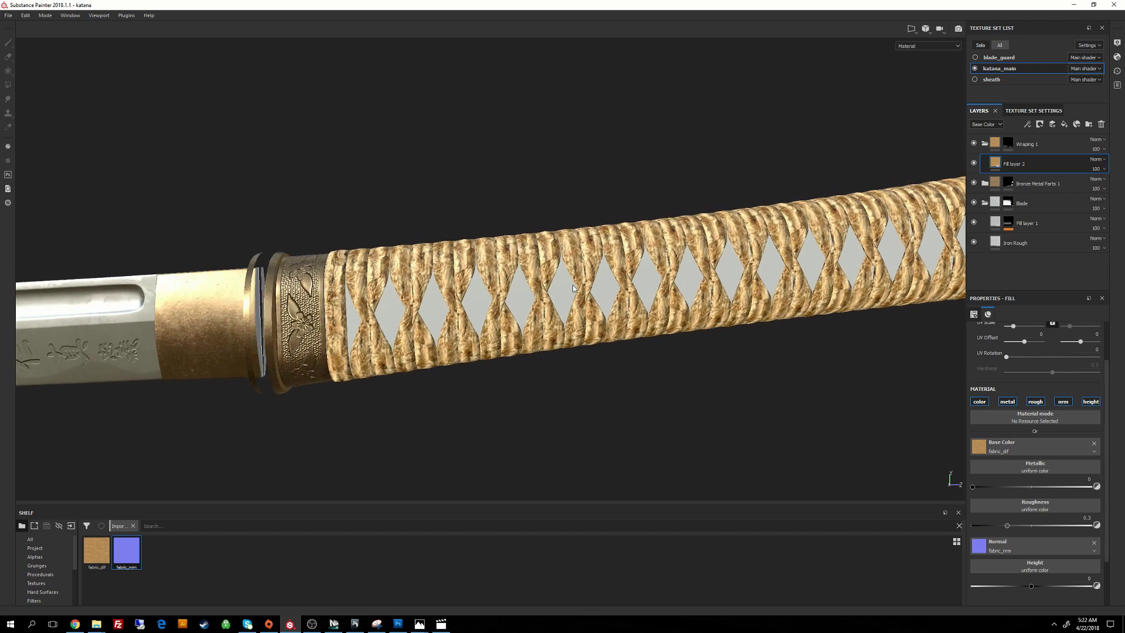
pyautogui.scroll(-2, 610, 261)
pyautogui.keyDown('alt'); pyautogui.moveTo(650, 267); pyautogui.dragTo(571, 296); pyautogui.keyUp('alt')
pyautogui.scroll(1, 1052, 366)
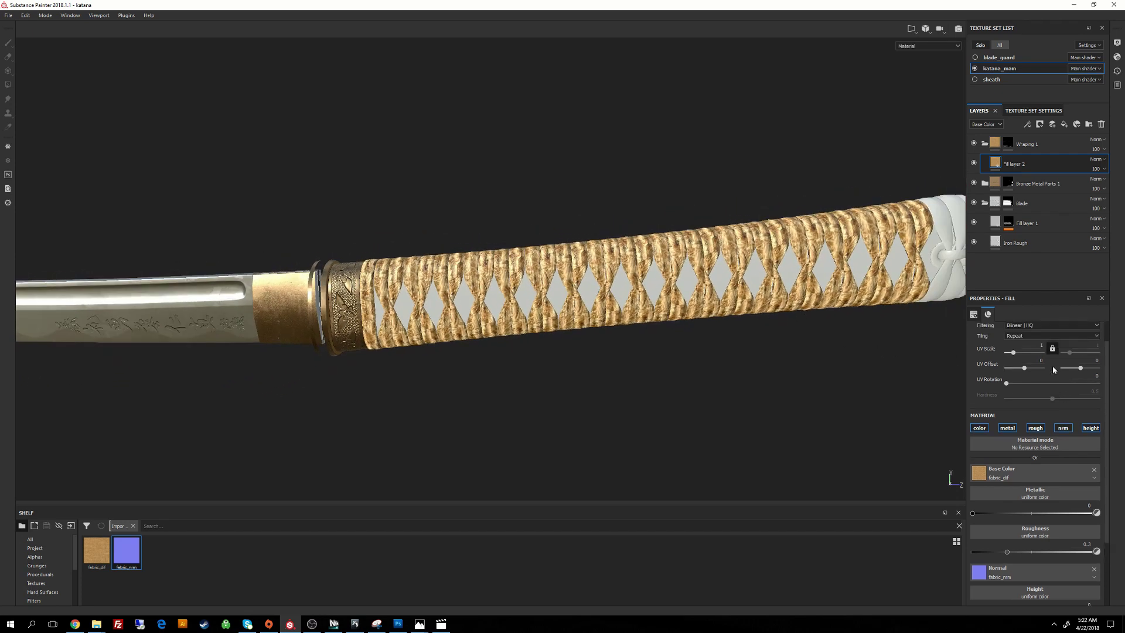
# Step: Set the UV scale of the fabric fill layer on the handle wrapping to 10
pyautogui.moveTo(1013, 352); pyautogui.dragTo(1020, 351)
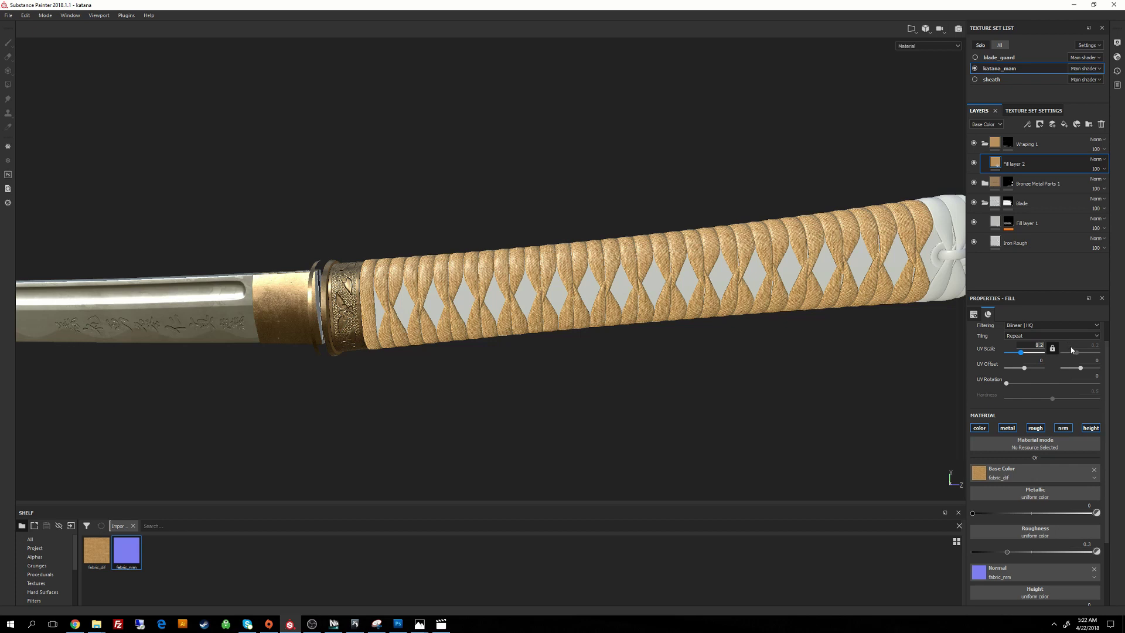
pyautogui.press('Return')
pyautogui.keyDown('alt'); pyautogui.moveTo(877, 327); pyautogui.dragTo(709, 303, button='right'); pyautogui.keyUp('alt')
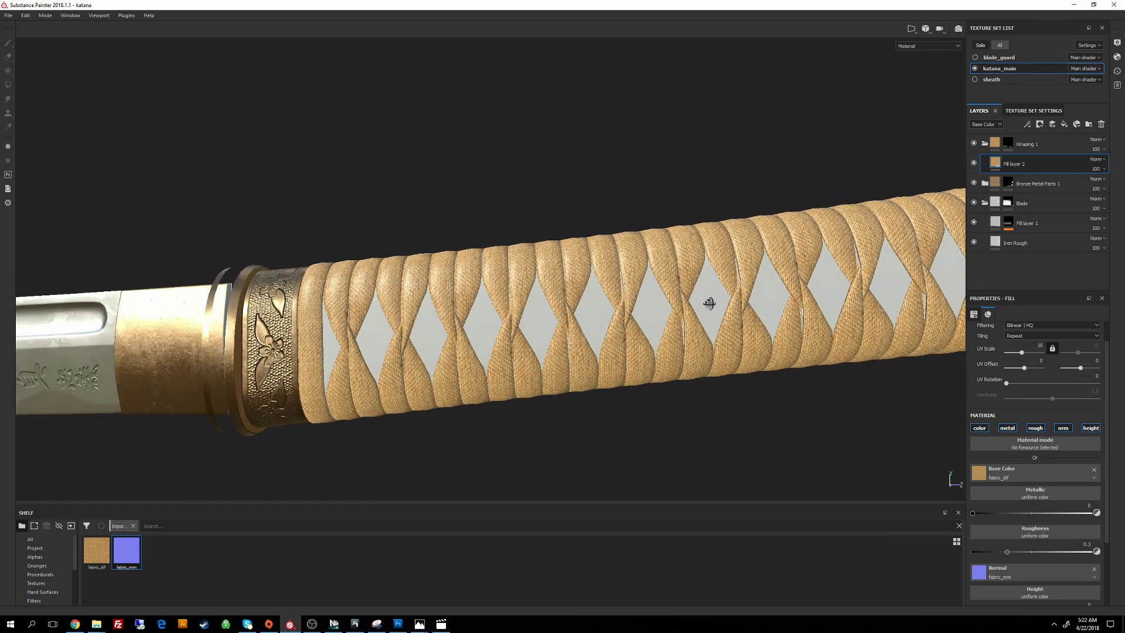
pyautogui.keyDown('alt'); pyautogui.moveTo(709, 303); pyautogui.dragTo(709, 336); pyautogui.keyUp('alt')
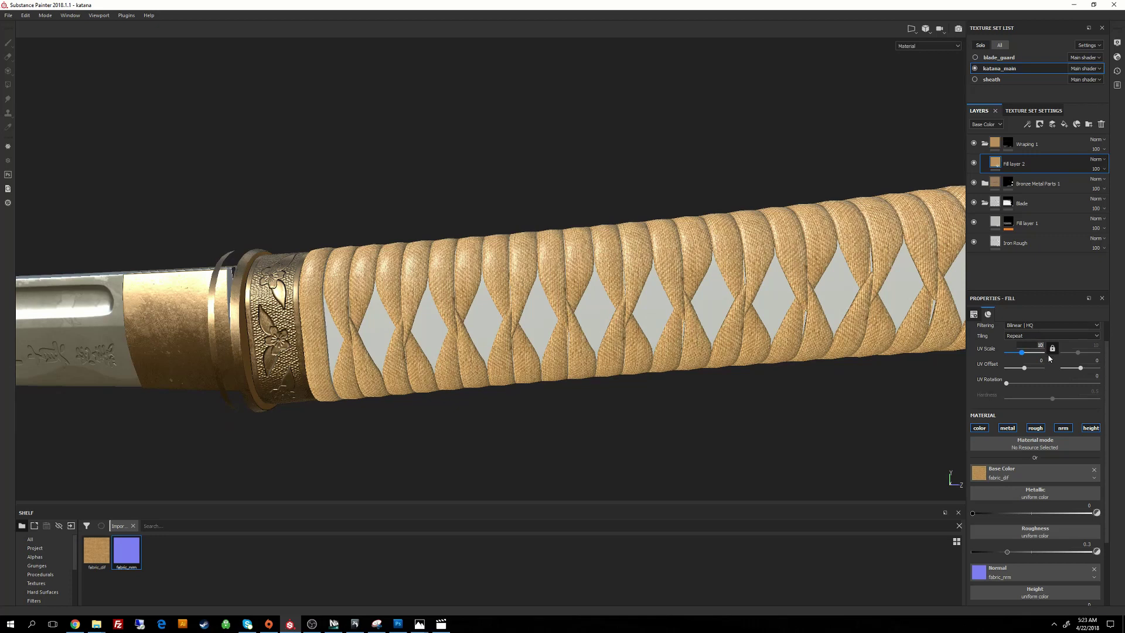
pyautogui.press('Return')
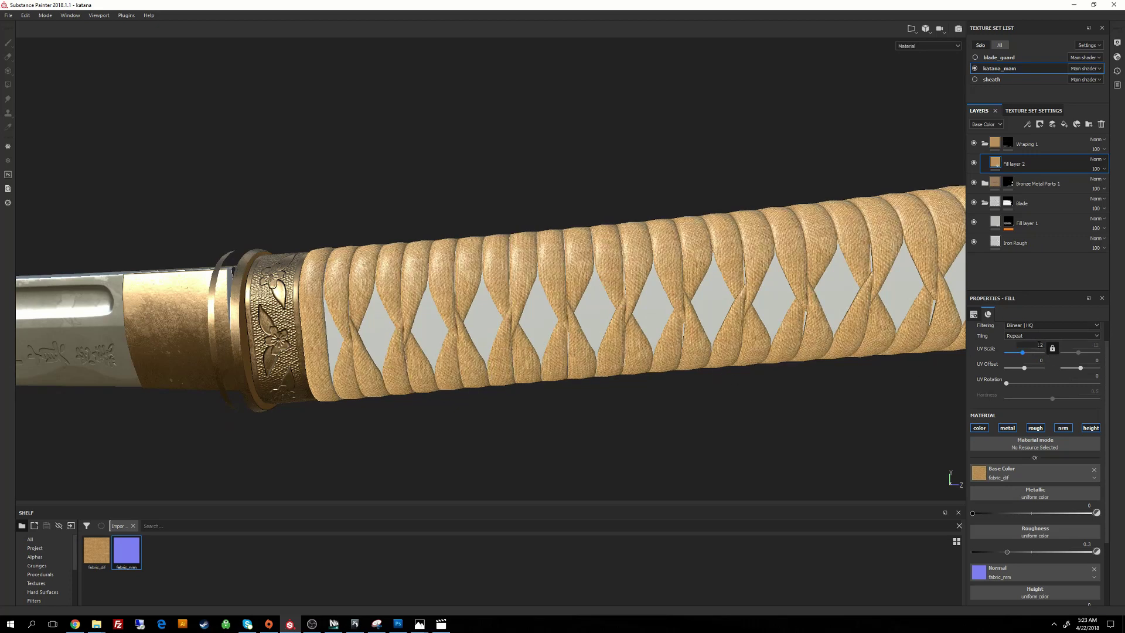
pyautogui.scroll(-2, 1041, 346)
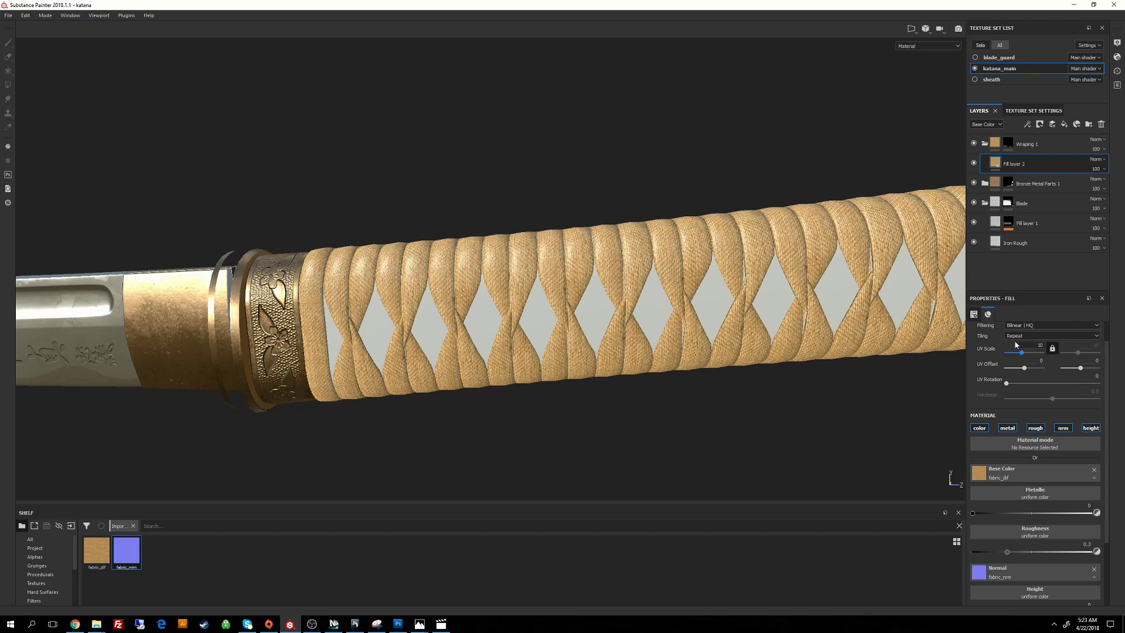
# Step: Inspect the fabric scale along the handle and compare the wrapping's color with the reference photo ASC_51331.jpg
pyautogui.keyDown('alt'); pyautogui.moveTo(849, 350); pyautogui.dragTo(755, 349); pyautogui.keyUp('alt')
pyautogui.keyDown('alt'); pyautogui.moveTo(755, 350); pyautogui.dragTo(588, 296, button='right'); pyautogui.keyUp('alt')
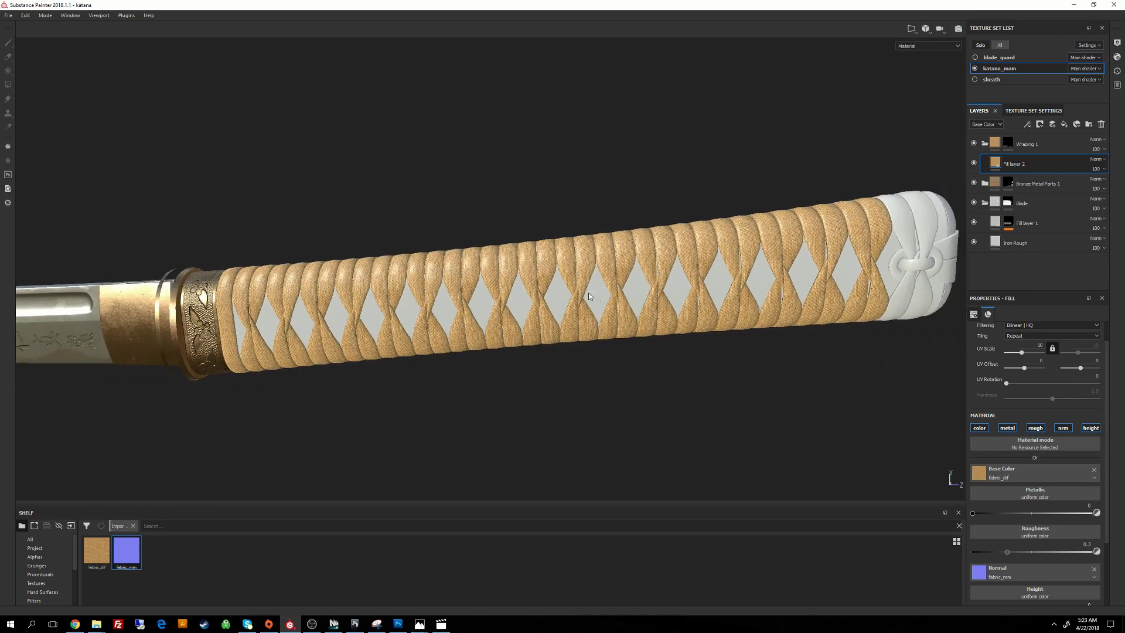
pyautogui.moveTo(588, 269)
pyautogui.keyDown('alt'); pyautogui.mouseDown()
pyautogui.moveTo(543, 244)
pyautogui.moveTo(555, 334)
pyautogui.moveTo(568, 276)
pyautogui.moveTo(502, 253)
pyautogui.mouseUp(); pyautogui.keyUp('alt')
pyautogui.keyDown('alt'); pyautogui.moveTo(407, 271); pyautogui.dragTo(457, 293, button='right'); pyautogui.keyUp('alt')
pyautogui.moveTo(457, 293)
pyautogui.keyDown('alt'); pyautogui.mouseDown()
pyautogui.moveTo(524, 324)
pyautogui.moveTo(521, 337)
pyautogui.mouseUp(); pyautogui.keyUp('alt')
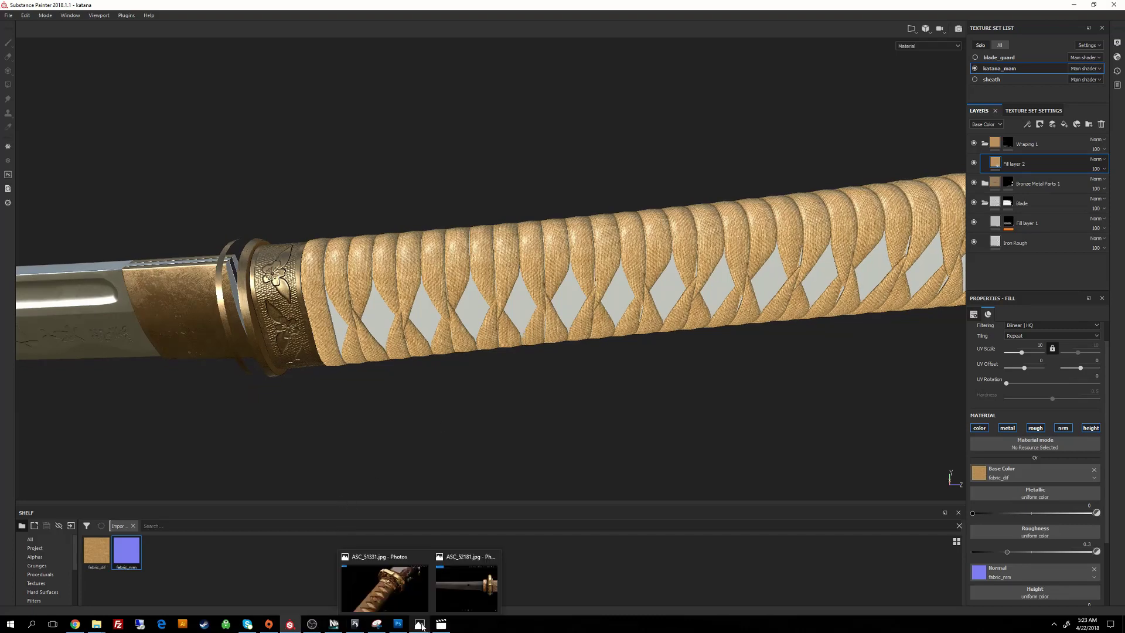
pyautogui.click(375, 584)
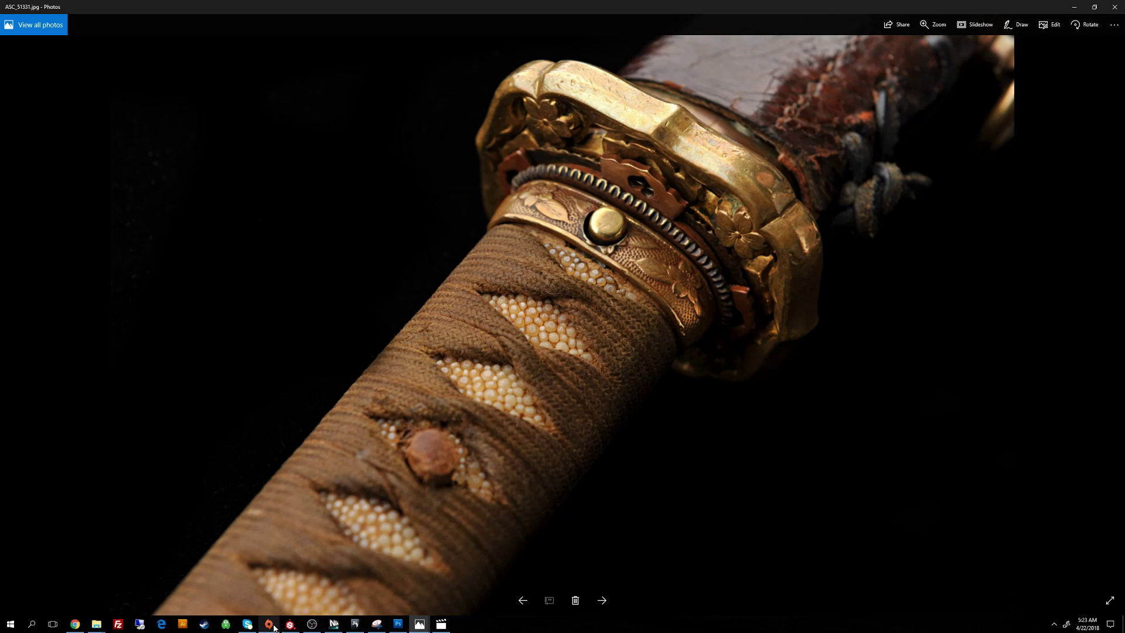
pyautogui.moveTo(290, 624)
pyautogui.click(294, 592)
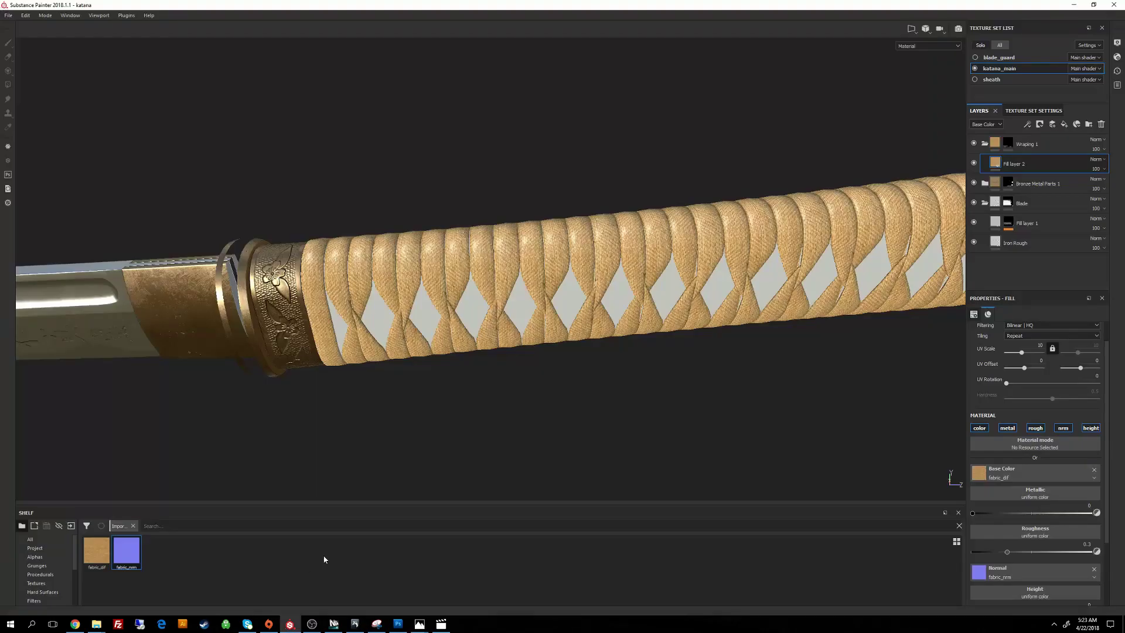
pyautogui.keyDown('alt'); pyautogui.moveTo(487, 304); pyautogui.dragTo(551, 279); pyautogui.keyUp('alt')
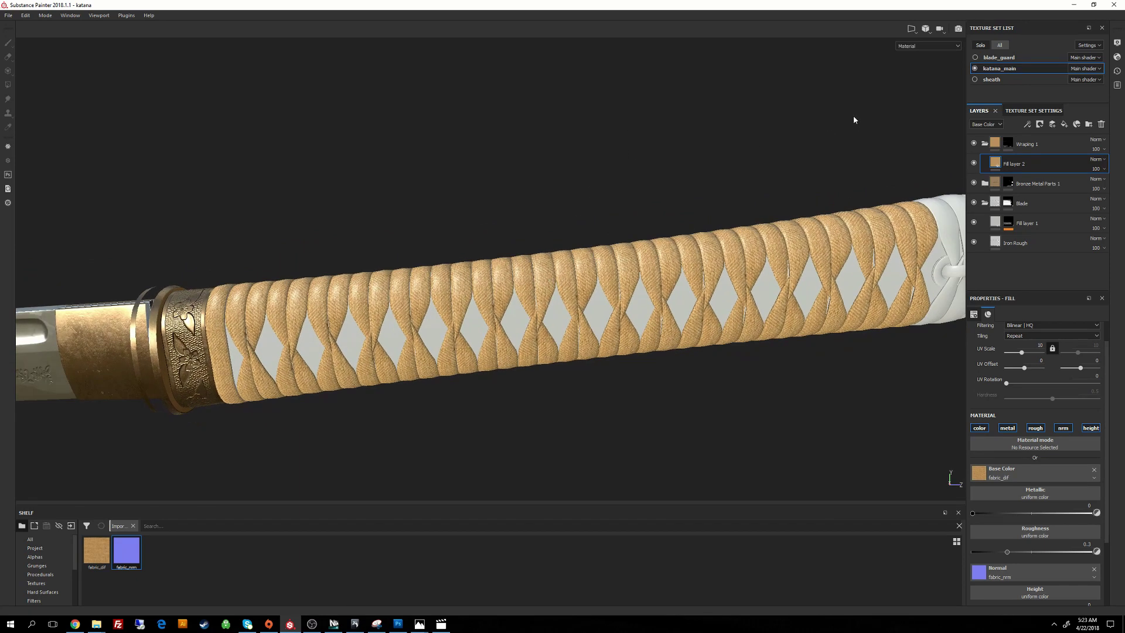
# Step: Add a levels effect for the base color to the fabric fill layer and set its channel mode to RGB
pyautogui.click(1028, 125)
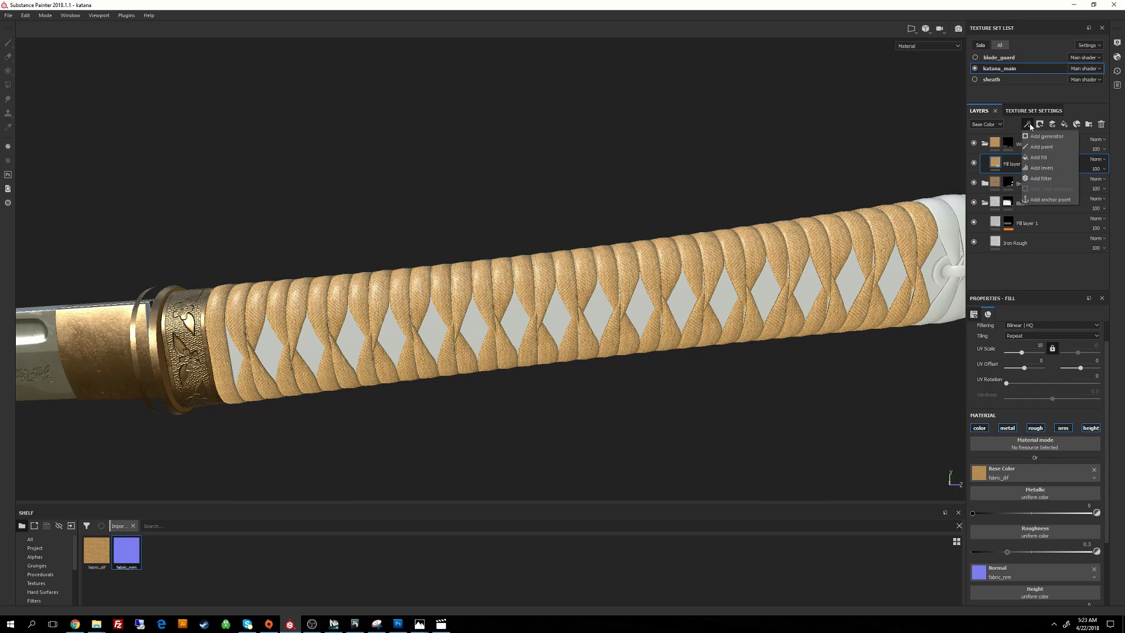
pyautogui.click(1044, 169)
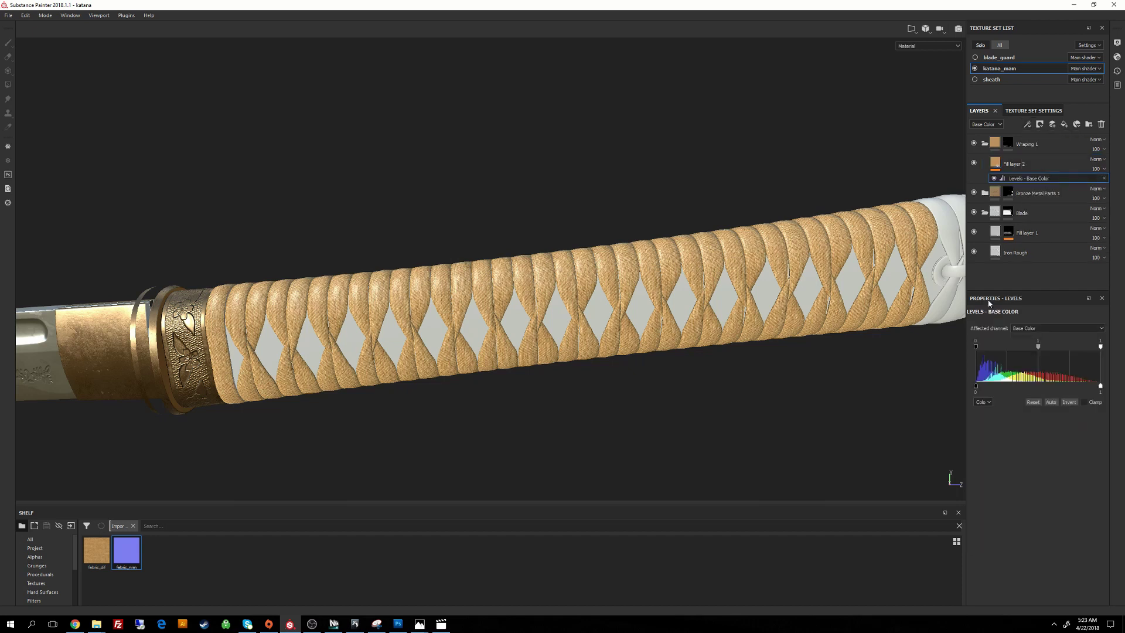
pyautogui.click(989, 404)
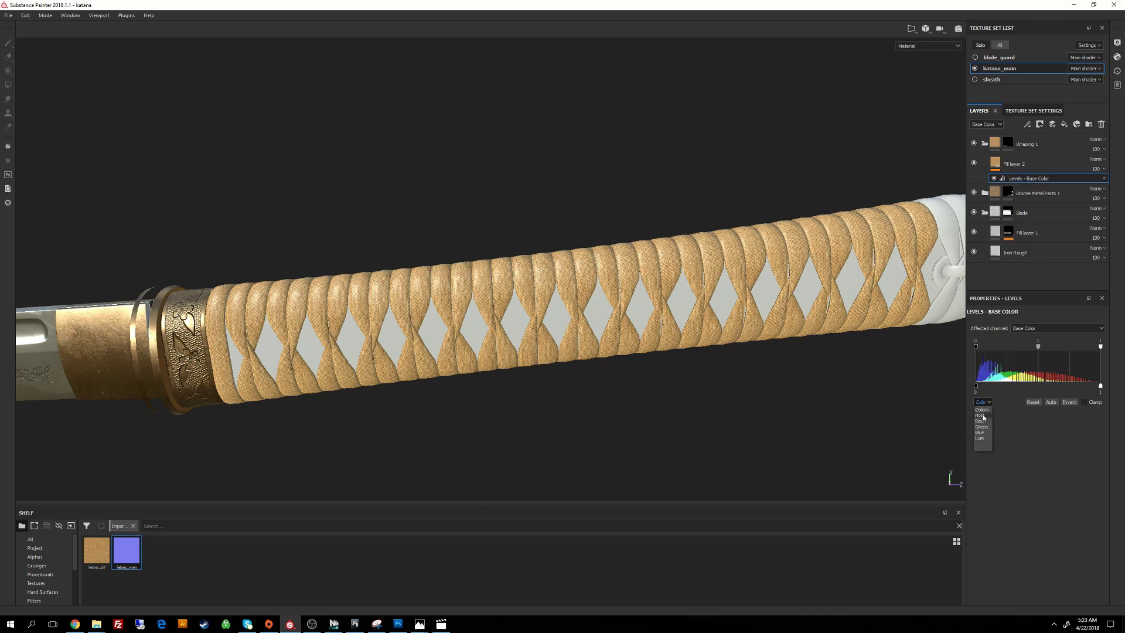
pyautogui.click(985, 415)
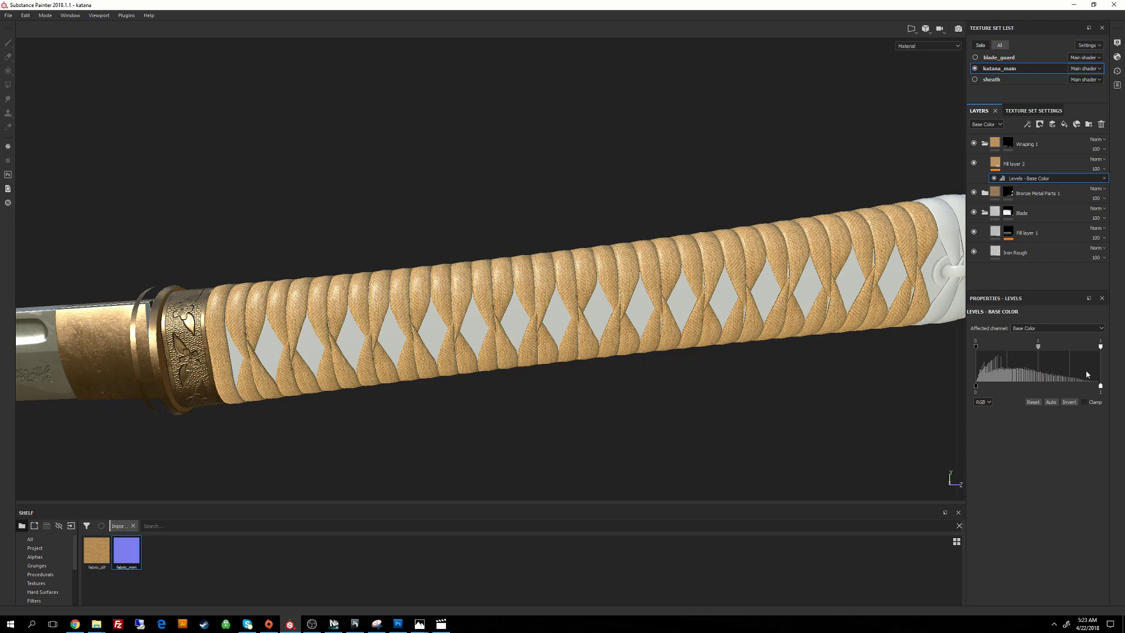
# Step: Darken the fabric with the levels by setting output white to about 0.563 and input black to about 0.127 and adjusting the midtone
pyautogui.moveTo(1100, 348)
pyautogui.mouseDown()
pyautogui.moveTo(1072, 348)
pyautogui.moveTo(1112, 350)
pyautogui.moveTo(1081, 387)
pyautogui.moveTo(1008, 386)
pyautogui.moveTo(1061, 387)
pyautogui.moveTo(1047, 387)
pyautogui.mouseUp()
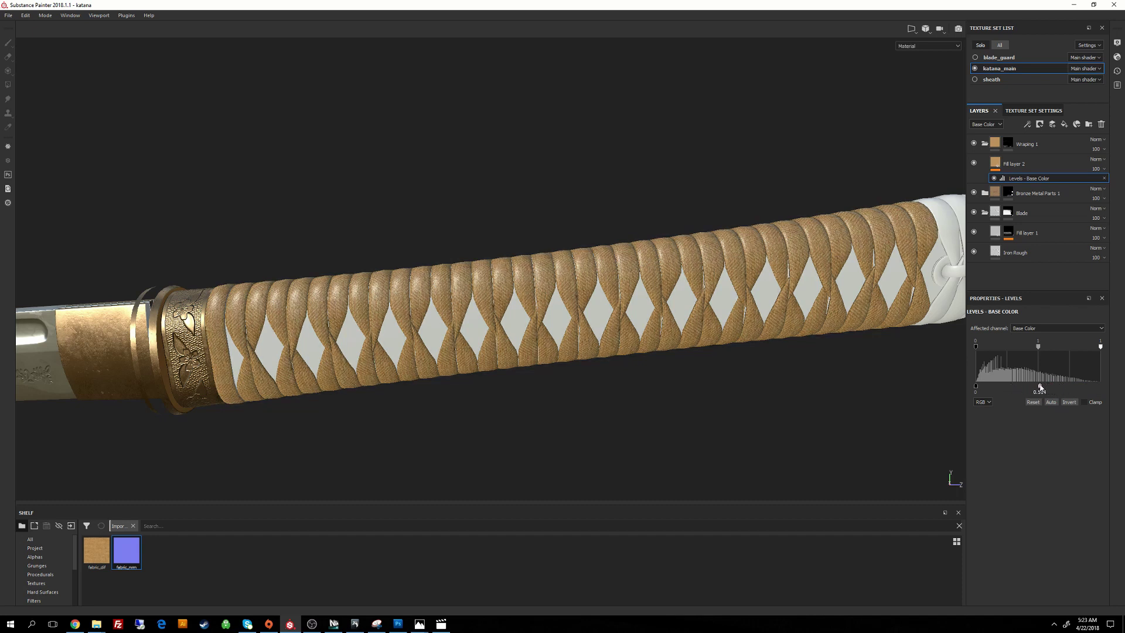
pyautogui.moveTo(975, 347); pyautogui.dragTo(991, 347)
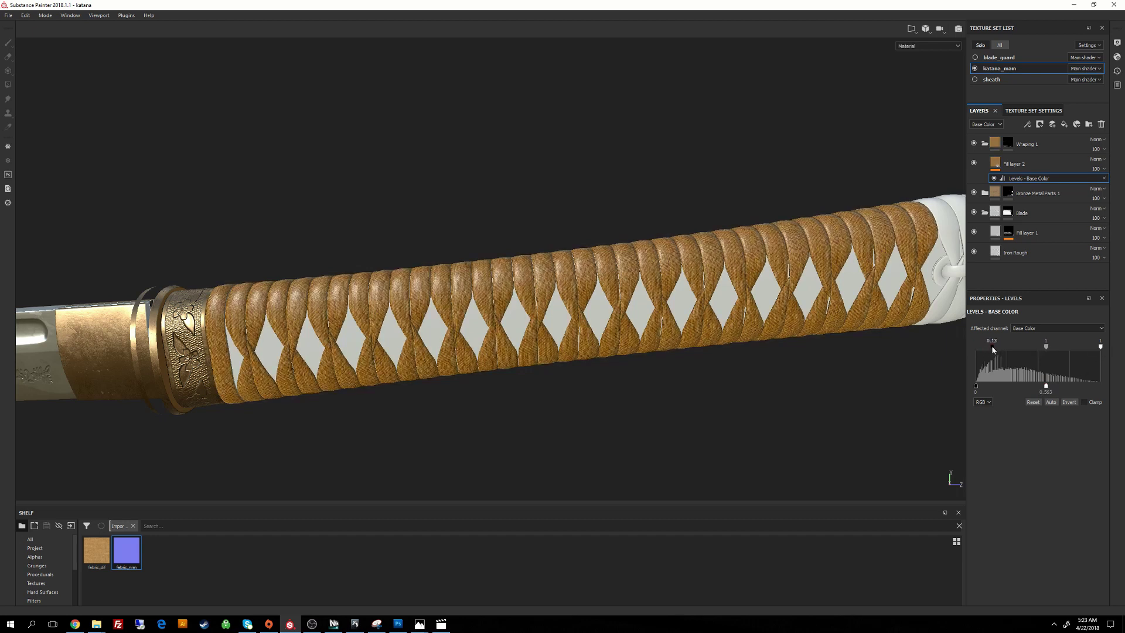
pyautogui.moveTo(1100, 348)
pyautogui.mouseDown()
pyautogui.moveTo(1087, 348)
pyautogui.moveTo(1115, 350)
pyautogui.mouseUp()
pyautogui.moveTo(1046, 347); pyautogui.dragTo(1048, 347)
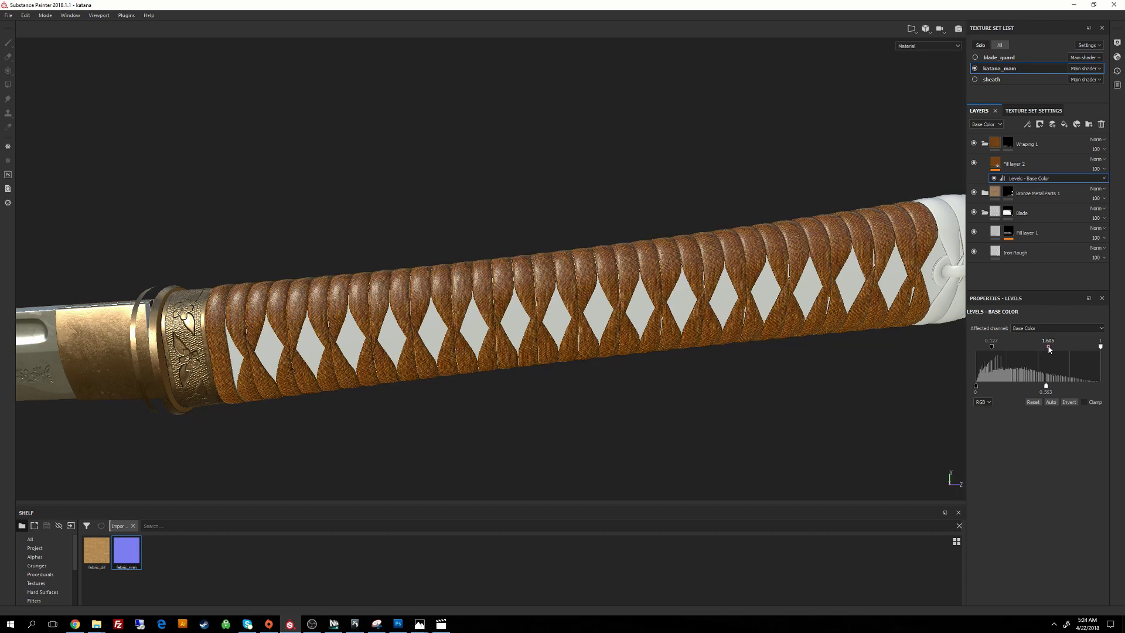
# Step: Check the darkened wrapping from several distances and refine the levels to input black 0.093 and output white 0.542
pyautogui.keyDown('alt'); pyautogui.moveTo(864, 384); pyautogui.dragTo(813, 328); pyautogui.keyUp('alt')
pyautogui.keyDown('alt'); pyautogui.moveTo(813, 328); pyautogui.dragTo(796, 60, button='right'); pyautogui.keyUp('alt')
pyautogui.keyDown('alt'); pyautogui.moveTo(800, 226); pyautogui.dragTo(829, 280); pyautogui.keyUp('alt')
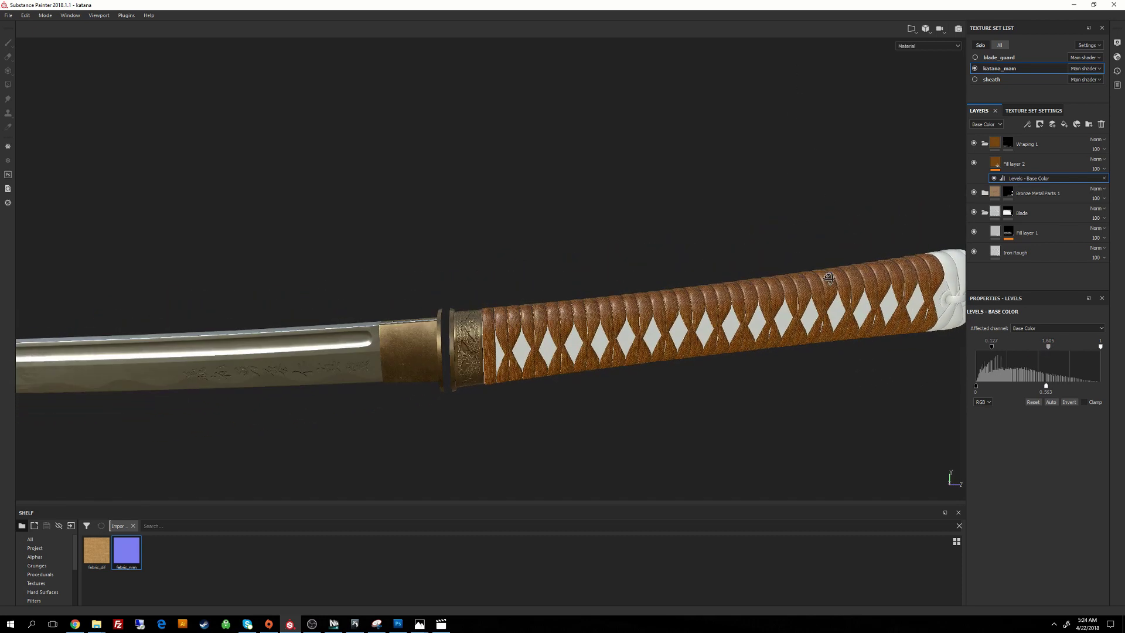
pyautogui.keyDown('alt'); pyautogui.moveTo(828, 280); pyautogui.dragTo(808, 121, button='right'); pyautogui.keyUp('alt')
pyautogui.keyDown('alt'); pyautogui.moveTo(807, 121); pyautogui.dragTo(821, 199); pyautogui.keyUp('alt')
pyautogui.keyDown('alt'); pyautogui.moveTo(820, 200); pyautogui.dragTo(847, 448, button='right'); pyautogui.keyUp('alt')
pyautogui.keyDown('alt'); pyautogui.moveTo(726, 234); pyautogui.dragTo(754, 238); pyautogui.keyUp('alt')
pyautogui.keyDown('alt'); pyautogui.moveTo(754, 239); pyautogui.dragTo(795, 451, button='right'); pyautogui.keyUp('alt')
pyautogui.keyDown('alt'); pyautogui.moveTo(795, 451); pyautogui.dragTo(777, 281); pyautogui.keyUp('alt')
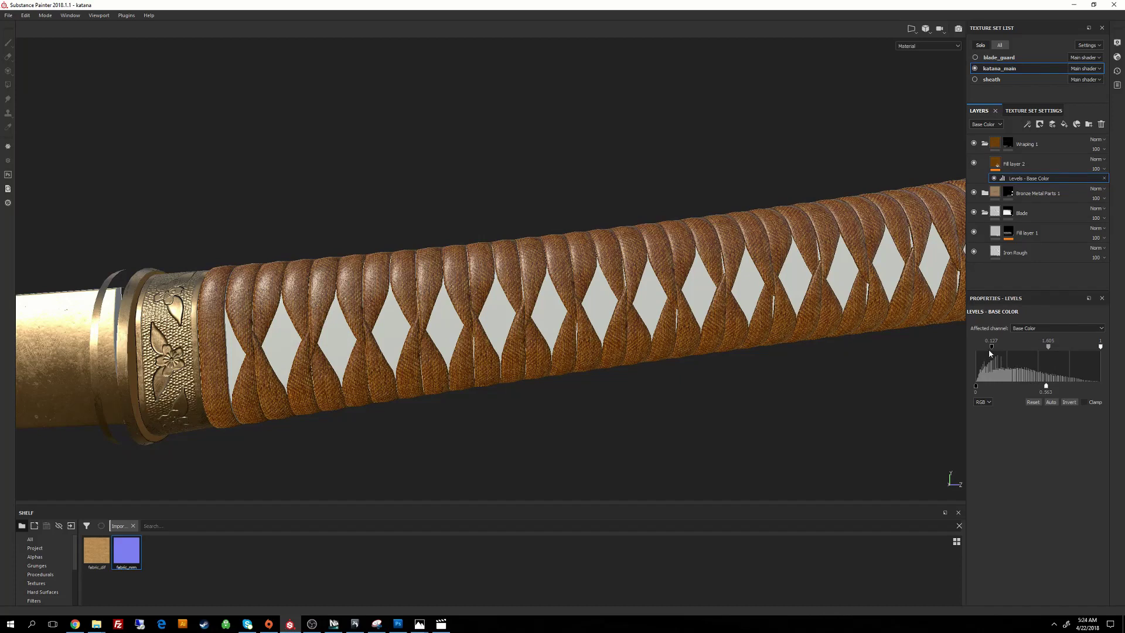
pyautogui.moveTo(990, 348); pyautogui.dragTo(986, 348)
pyautogui.moveTo(1046, 385); pyautogui.dragTo(1043, 386)
pyautogui.keyDown('alt'); pyautogui.moveTo(820, 344); pyautogui.dragTo(765, 52, button='right'); pyautogui.keyUp('alt')
pyautogui.keyDown('alt'); pyautogui.moveTo(799, 239); pyautogui.dragTo(764, 222); pyautogui.keyUp('alt')
pyautogui.keyDown('alt'); pyautogui.moveTo(764, 222); pyautogui.dragTo(763, 263, button='right'); pyautogui.keyUp('alt')
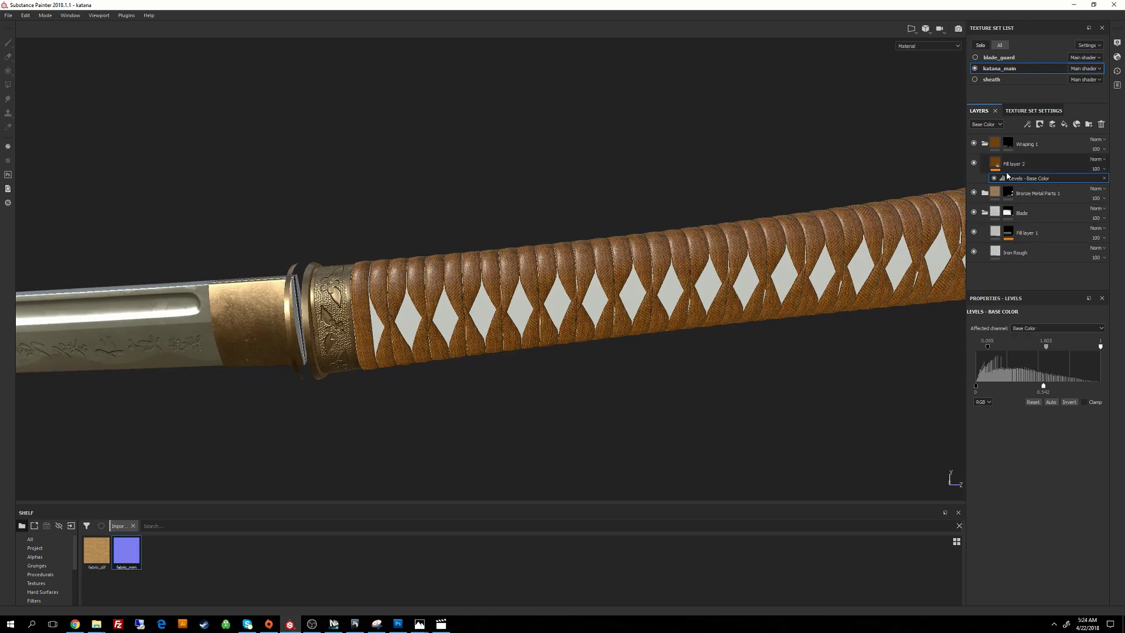
# Step: Try to shift the fabric's color with the levels sliders in the Colors channel mode
pyautogui.click(1027, 125)
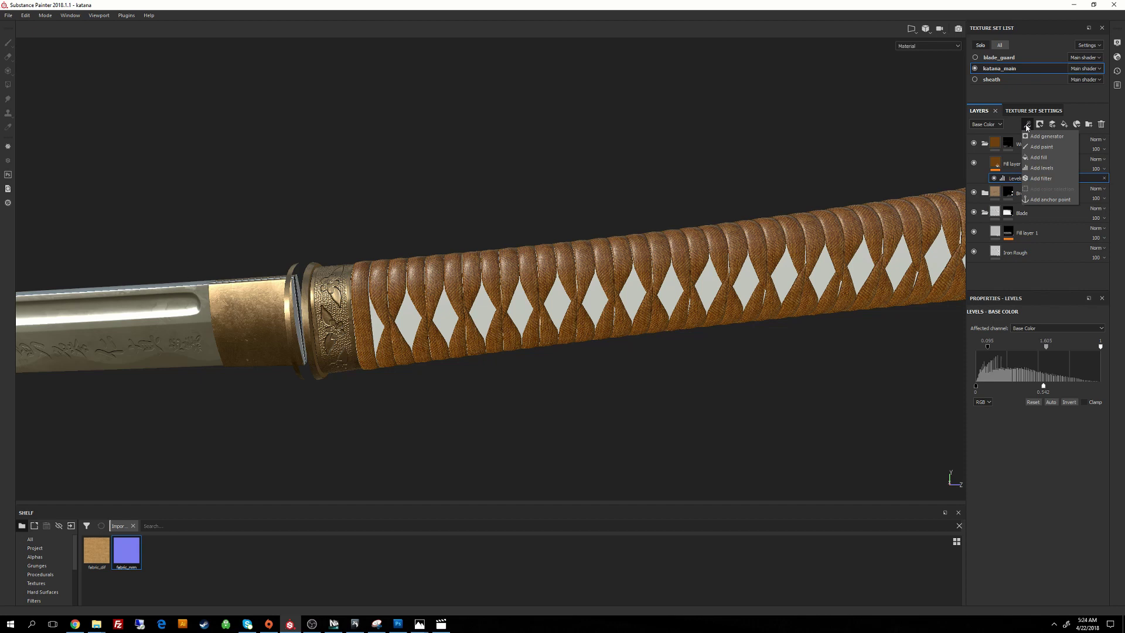
pyautogui.click(1026, 125)
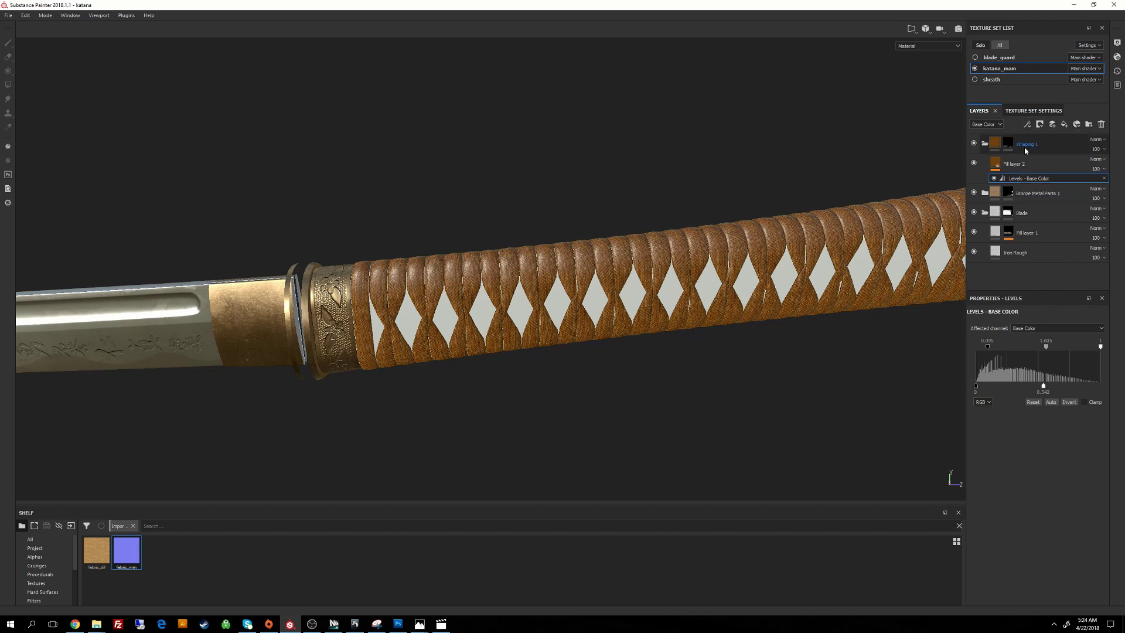
pyautogui.click(983, 402)
pyautogui.click(982, 410)
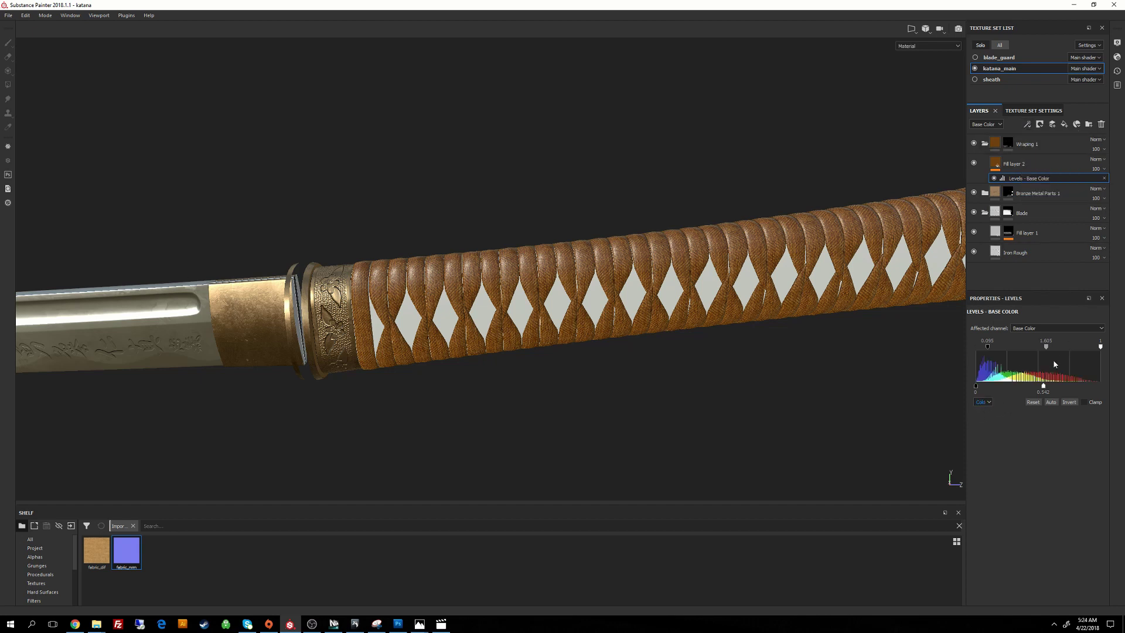
pyautogui.moveTo(976, 390); pyautogui.dragTo(974, 389)
pyautogui.moveTo(1100, 348); pyautogui.dragTo(1047, 349)
# Step: Add a filter to the fabric fill layer, search for color filters and assign Color Balance
pyautogui.click(1028, 125)
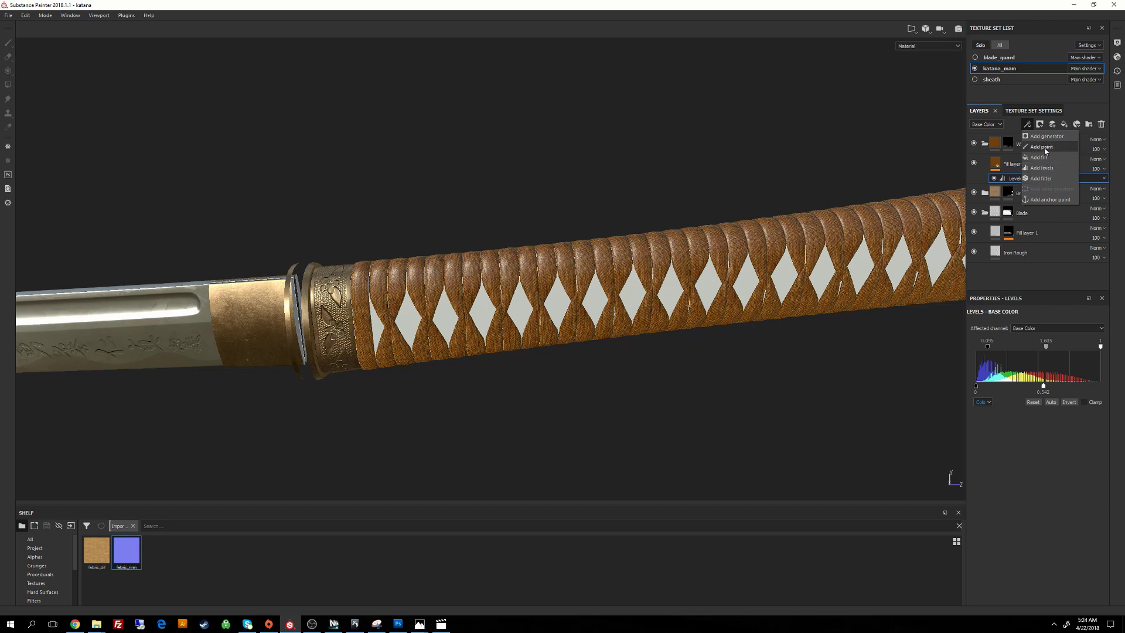
pyautogui.click(1050, 181)
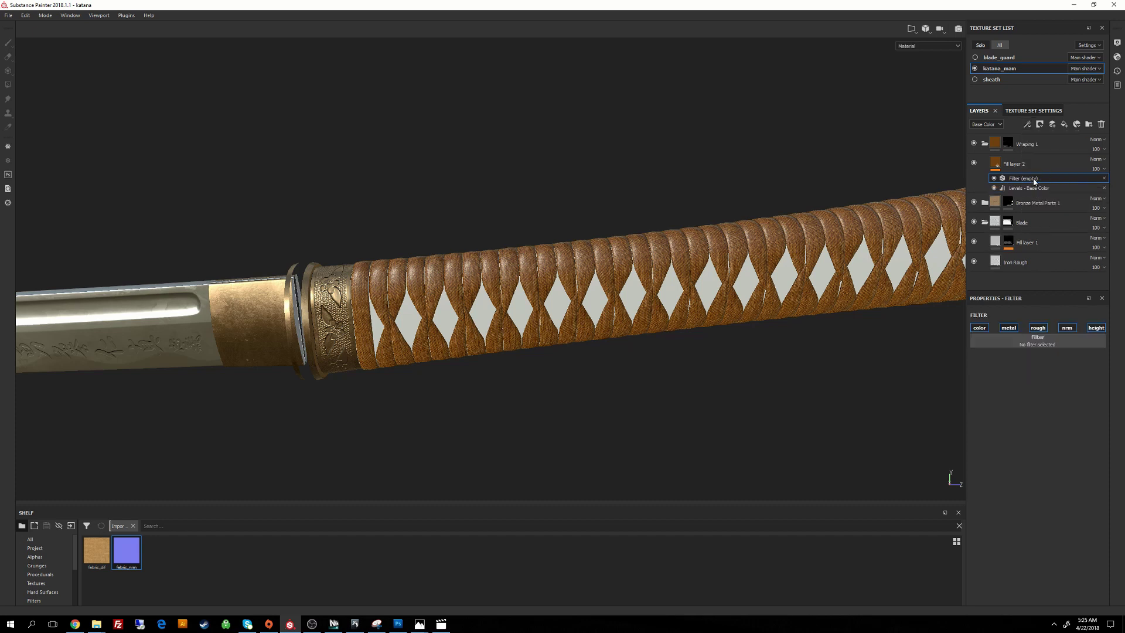
pyautogui.click(1027, 346)
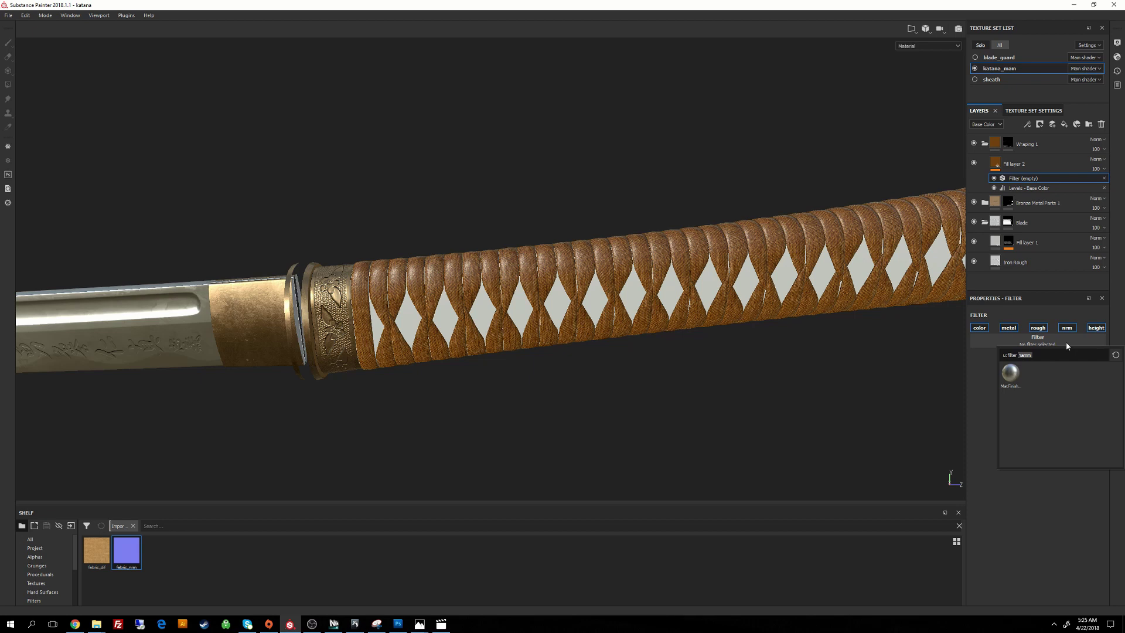
pyautogui.write('col')
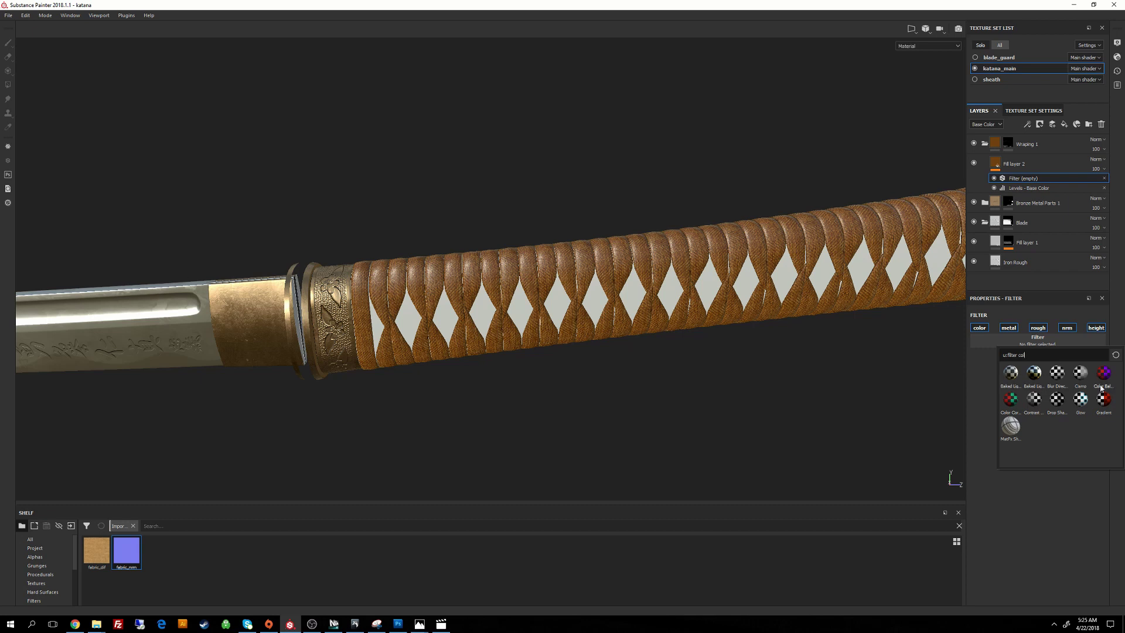
pyautogui.moveTo(1006, 404)
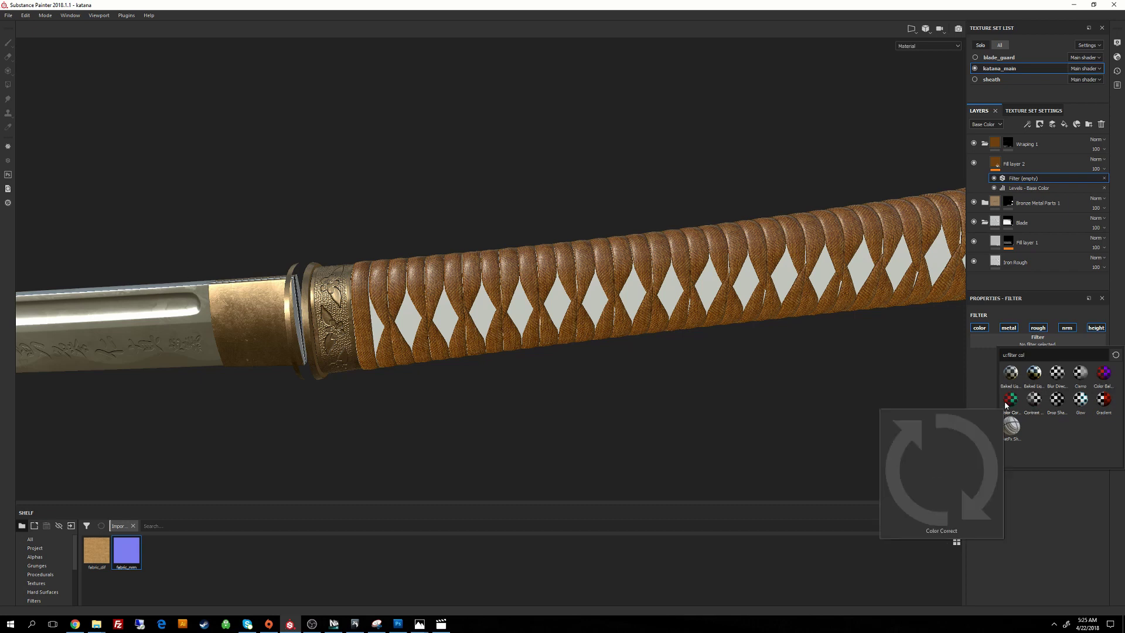
pyautogui.click(1106, 374)
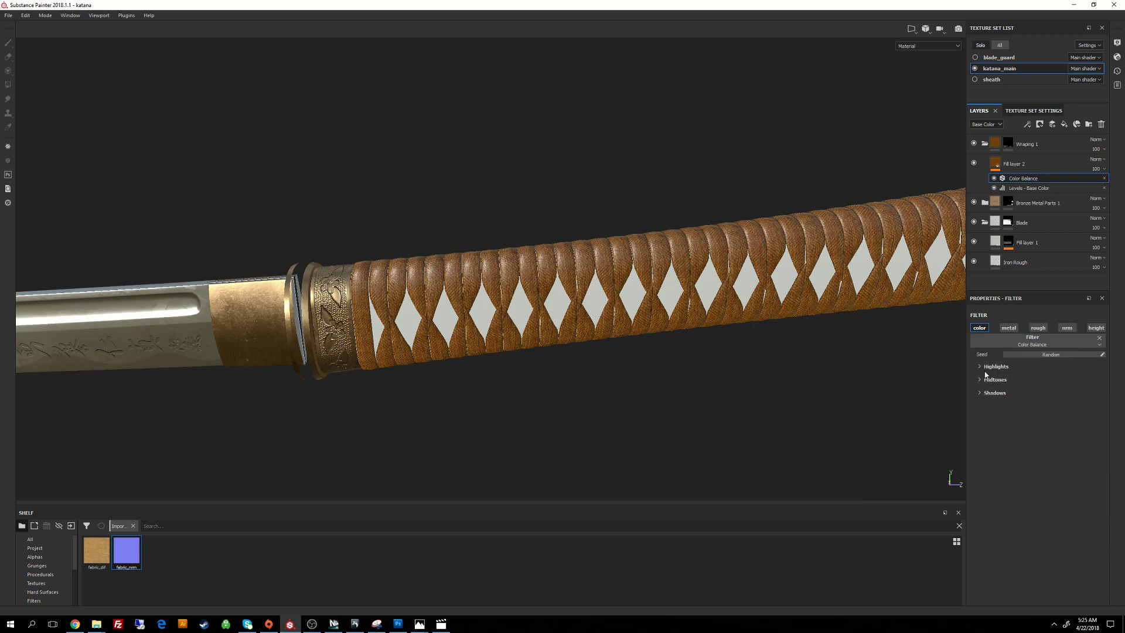
# Step: Tune the Color Balance midtones of the fabric to -0.01 for Cyan-Red and 0.02 for Magenta-Green
pyautogui.click(980, 367)
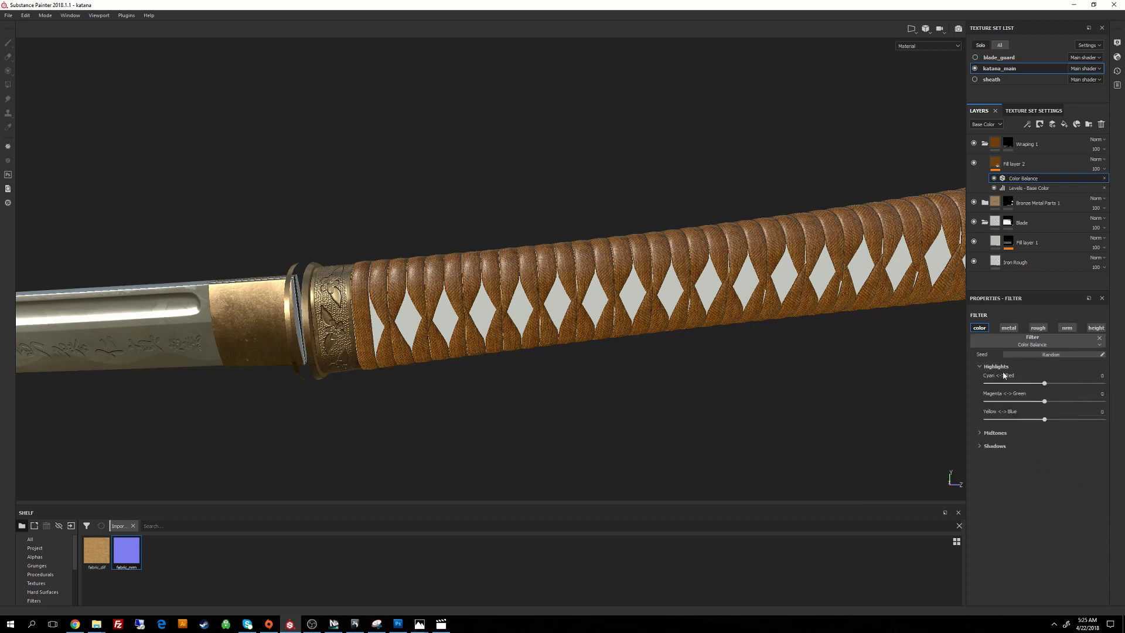
pyautogui.moveTo(1044, 383)
pyautogui.mouseDown()
pyautogui.moveTo(1011, 387)
pyautogui.moveTo(1039, 386)
pyautogui.mouseUp()
pyautogui.click(980, 366)
pyautogui.click(981, 380)
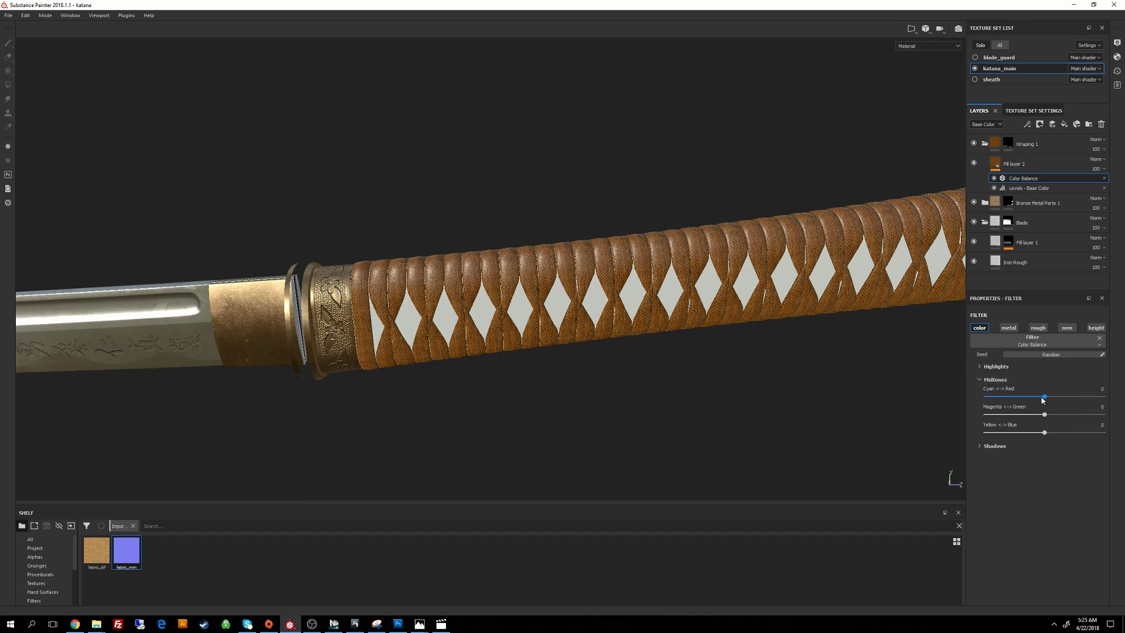
pyautogui.moveTo(1043, 398)
pyautogui.mouseDown()
pyautogui.moveTo(1020, 397)
pyautogui.moveTo(1034, 397)
pyautogui.moveTo(1042, 416)
pyautogui.moveTo(1048, 397)
pyautogui.moveTo(1048, 416)
pyautogui.moveTo(1036, 399)
pyautogui.moveTo(1046, 417)
pyautogui.mouseUp()
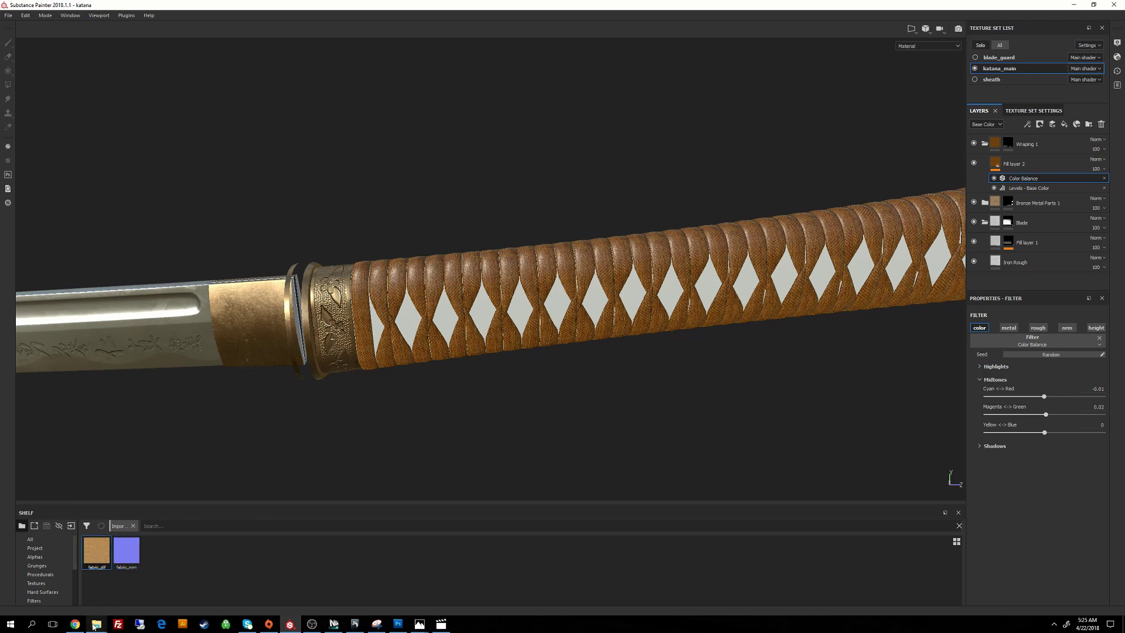
# Step: Switch to Photoshop and open fabric_dif.jpg from the Katana_Tut project's textures folder
pyautogui.click(398, 625)
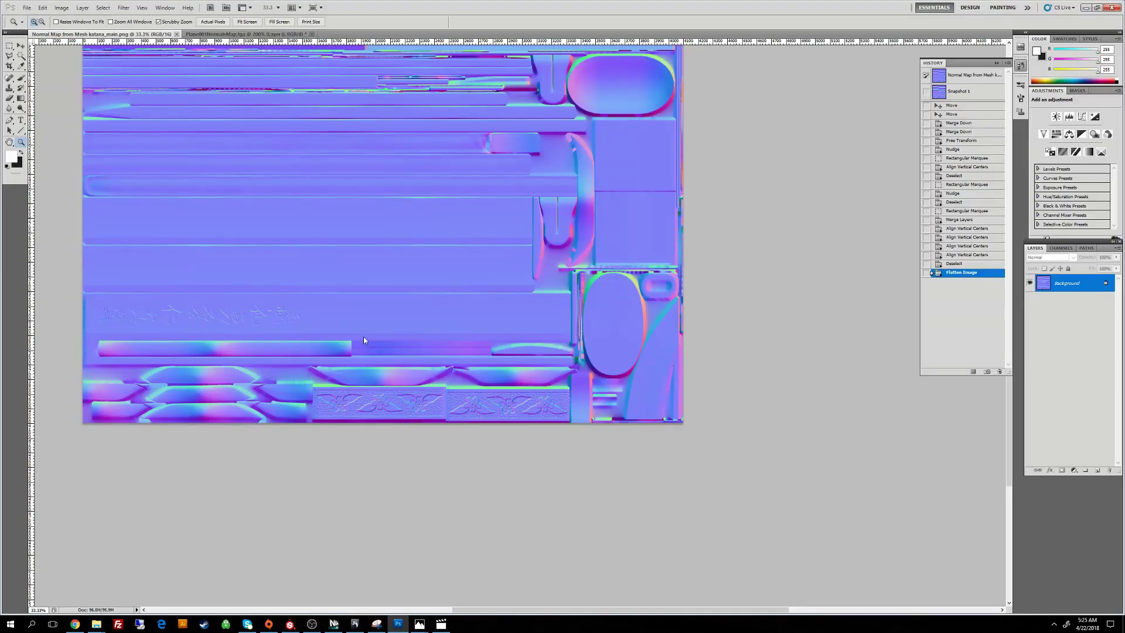
pyautogui.click(26, 7)
pyautogui.click(37, 26)
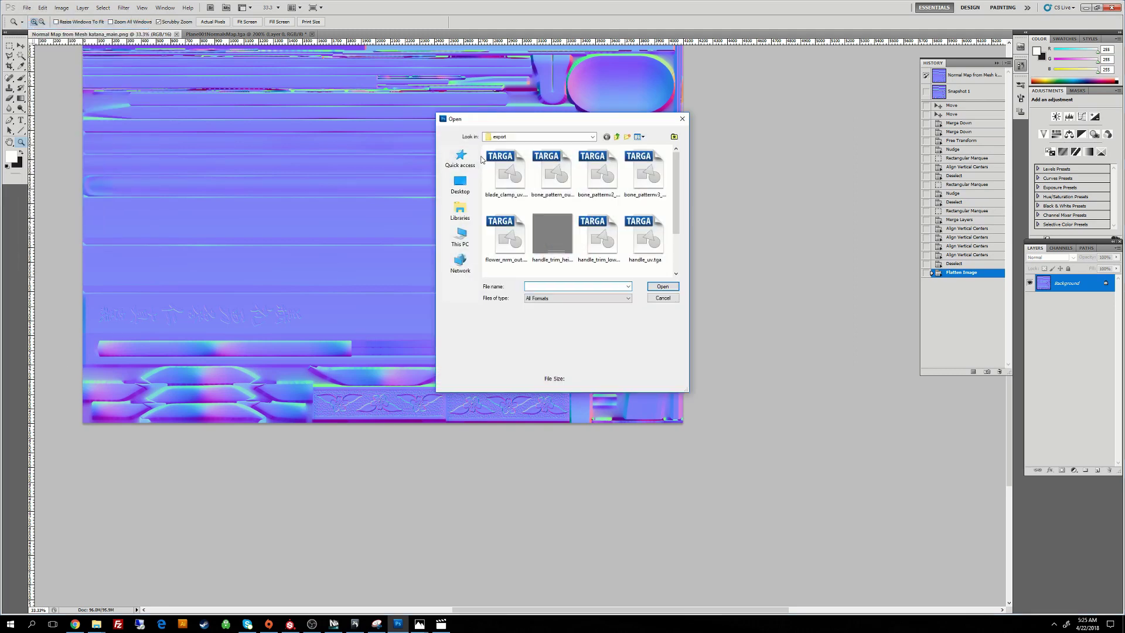
pyautogui.moveTo(674, 193); pyautogui.dragTo(673, 230)
pyautogui.click(617, 137)
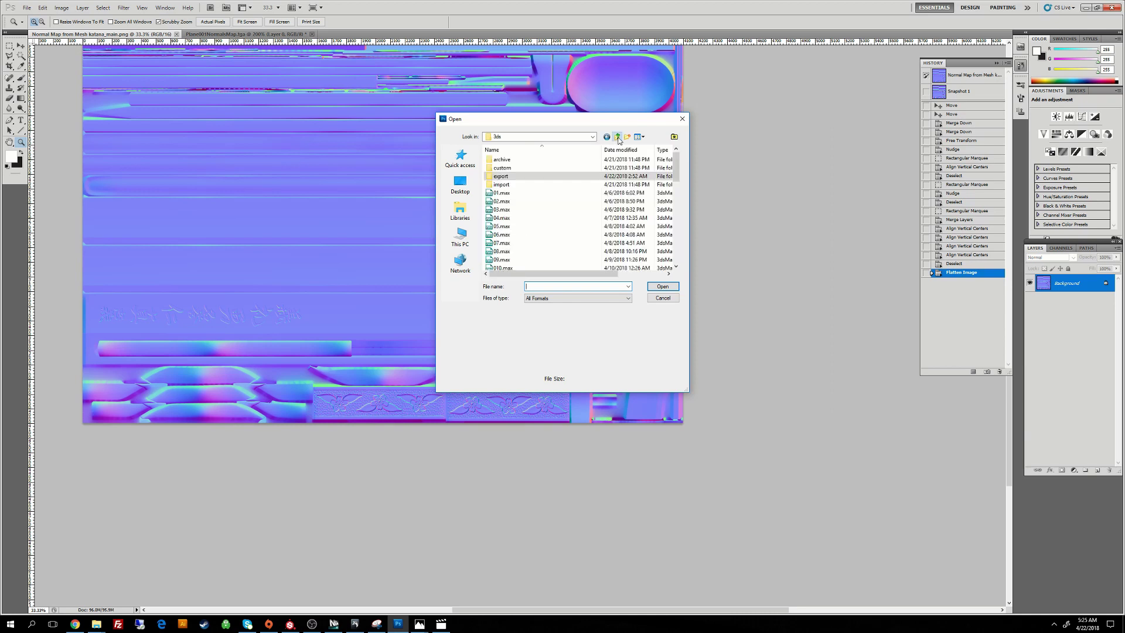
pyautogui.click(617, 137)
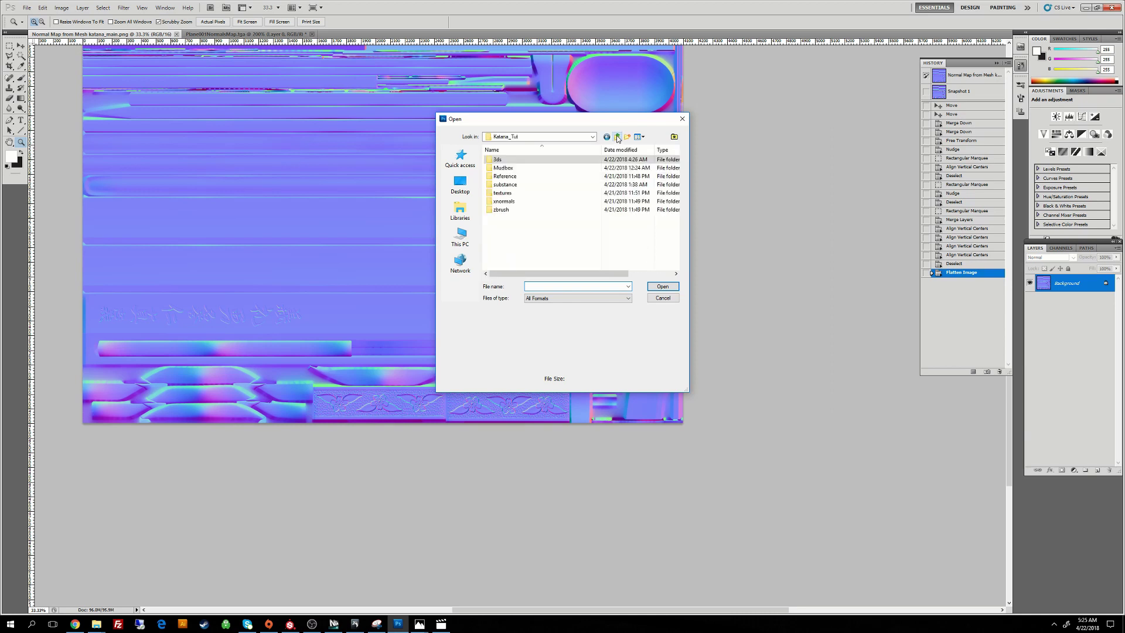
pyautogui.doubleClick(527, 192)
pyautogui.click(560, 170)
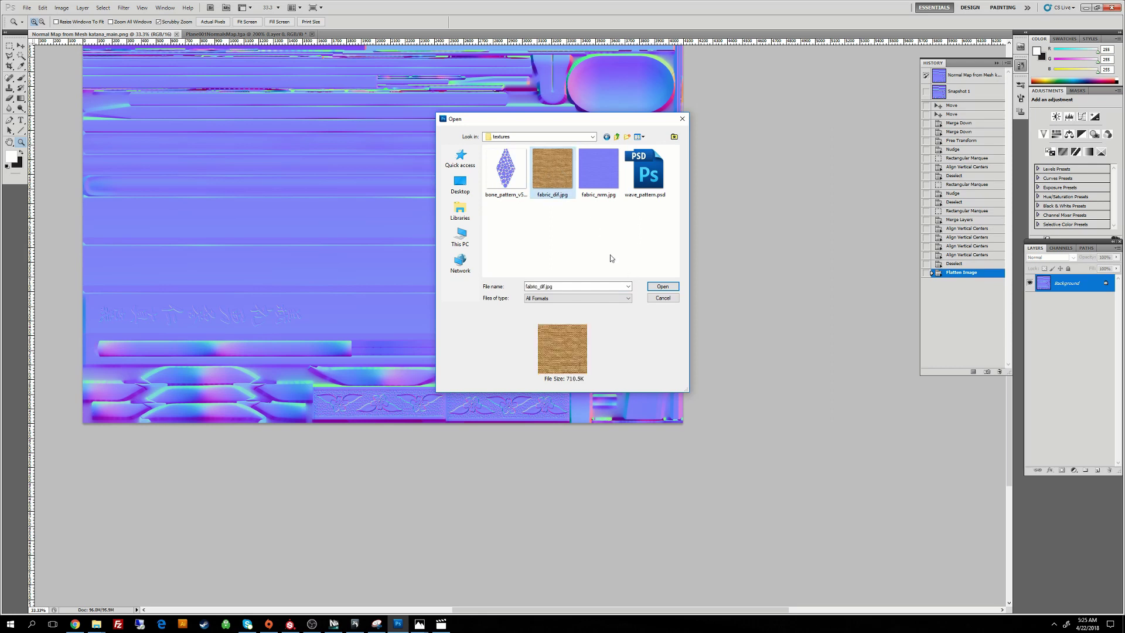
pyautogui.click(662, 286)
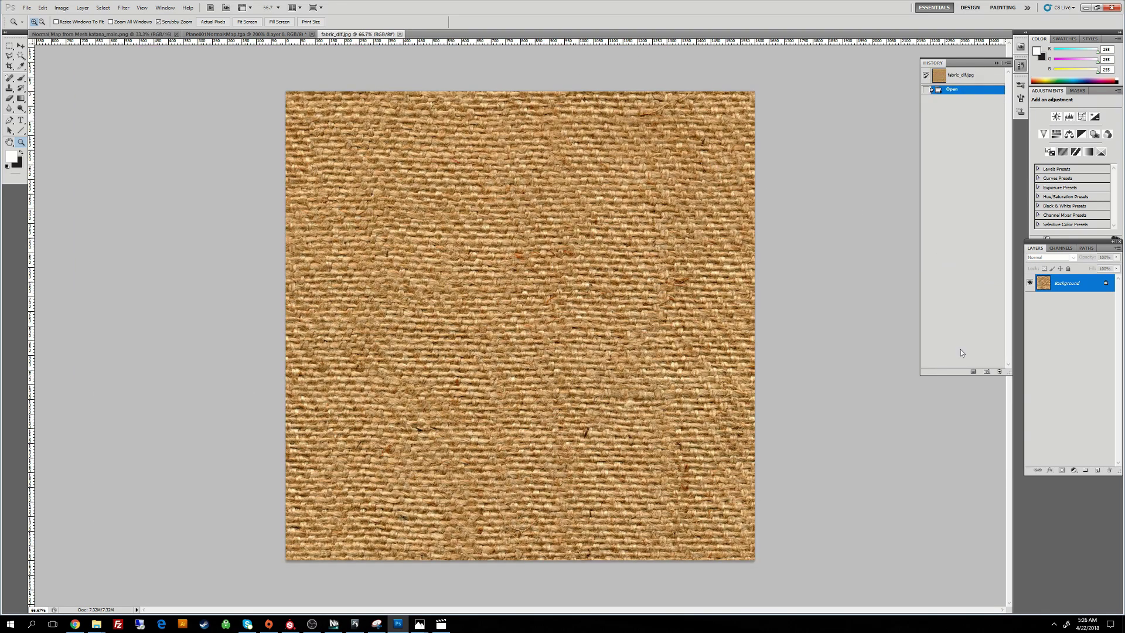
# Step: Add Hue/Saturation and Levels adjustment layers over the fabric image and raise the Levels input black to 93
pyautogui.click(1073, 470)
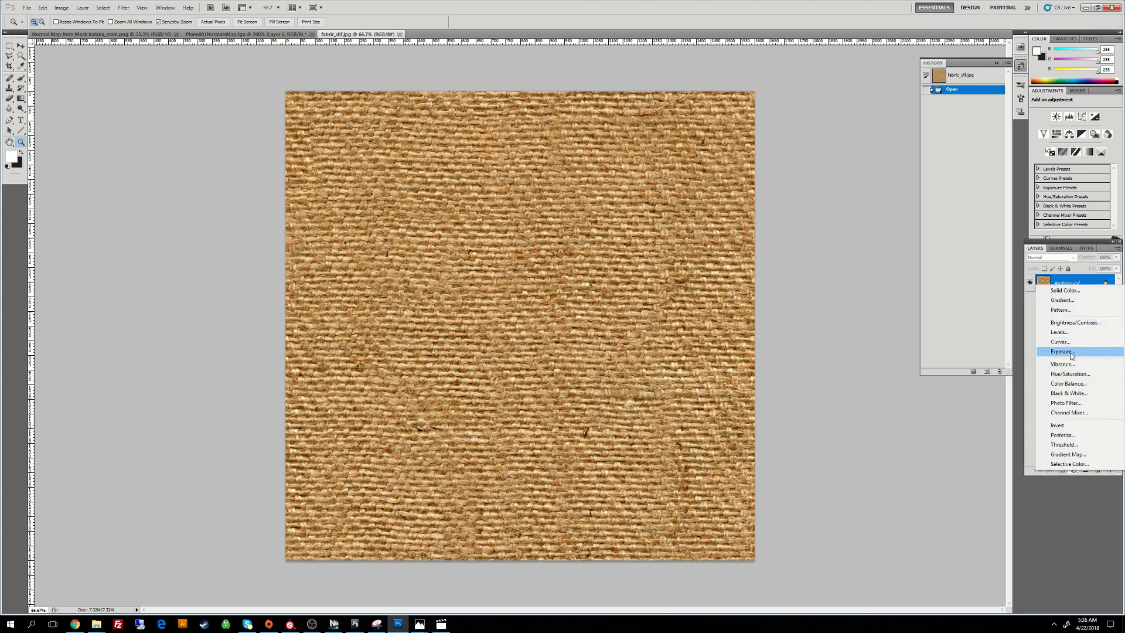
pyautogui.click(1065, 374)
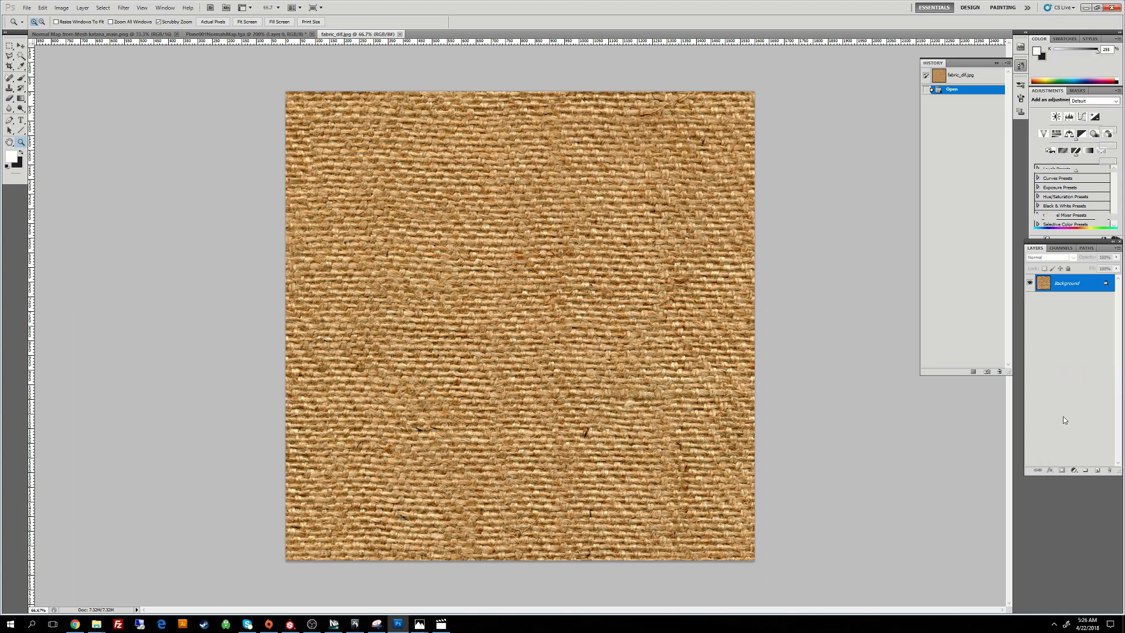
pyautogui.click(1074, 471)
pyautogui.click(1062, 331)
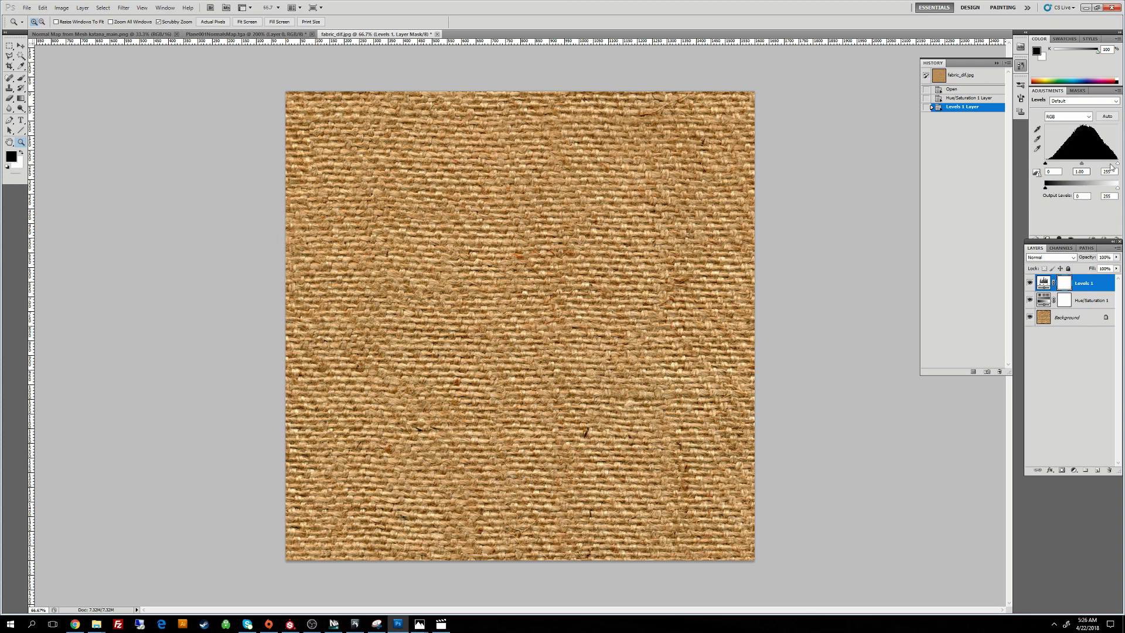
pyautogui.moveTo(1117, 164); pyautogui.dragTo(1116, 164)
pyautogui.moveTo(1045, 164); pyautogui.dragTo(1070, 164)
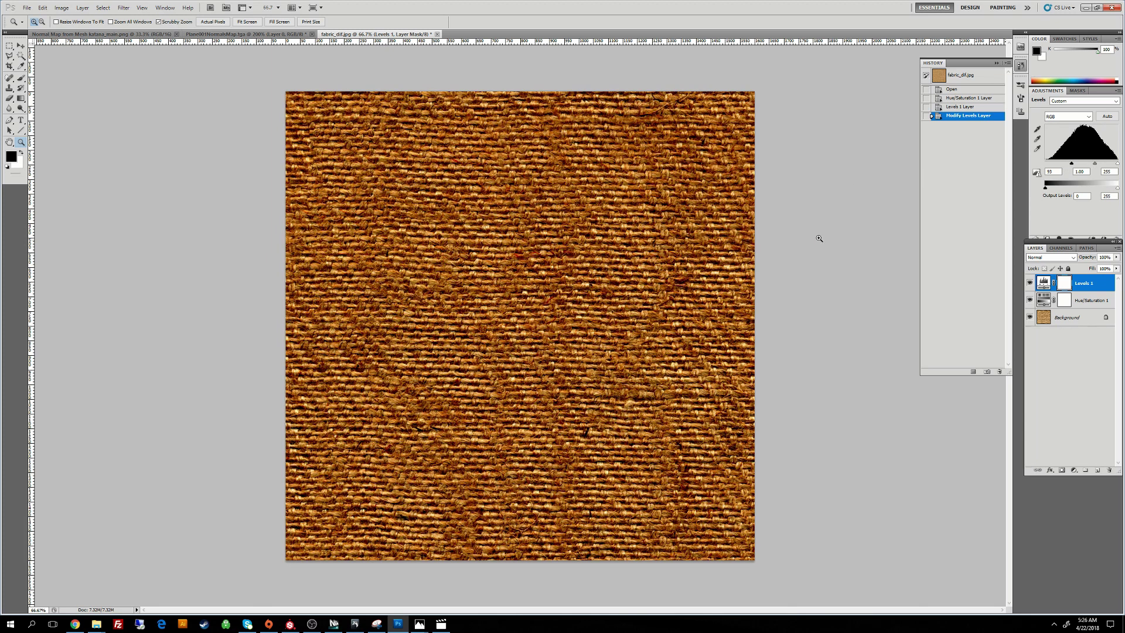
# Step: Move the Hue/Saturation layer above Levels and set its Saturation to -31 and Lightness to -24
pyautogui.moveTo(1093, 301); pyautogui.dragTo(1086, 276)
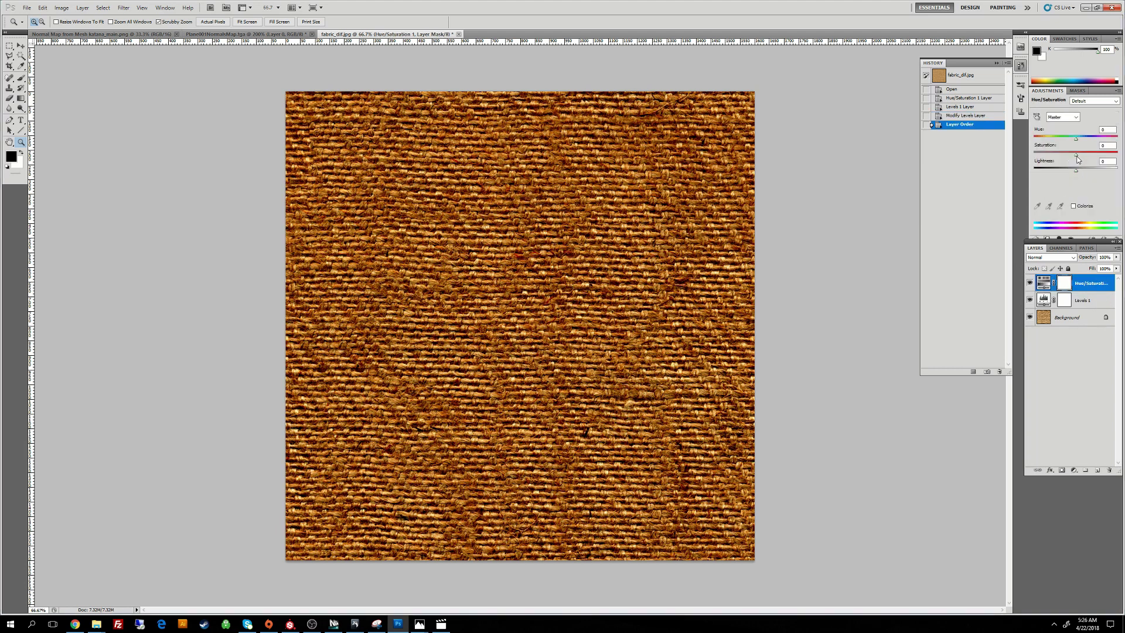
pyautogui.moveTo(1076, 157); pyautogui.dragTo(1061, 154)
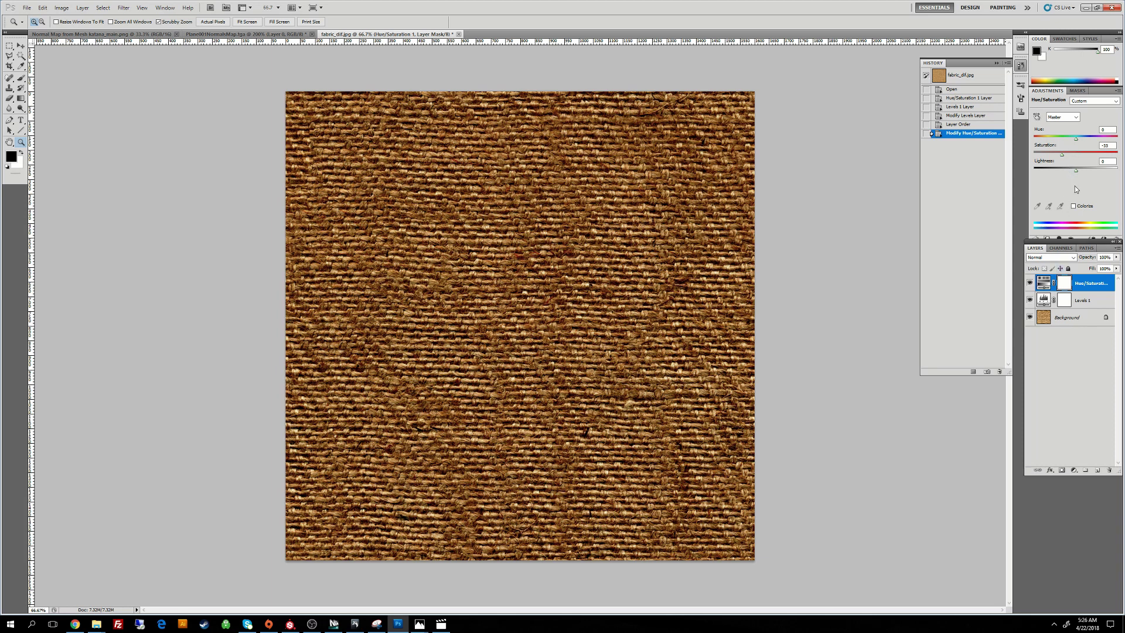
pyautogui.moveTo(1077, 170); pyautogui.dragTo(1066, 171)
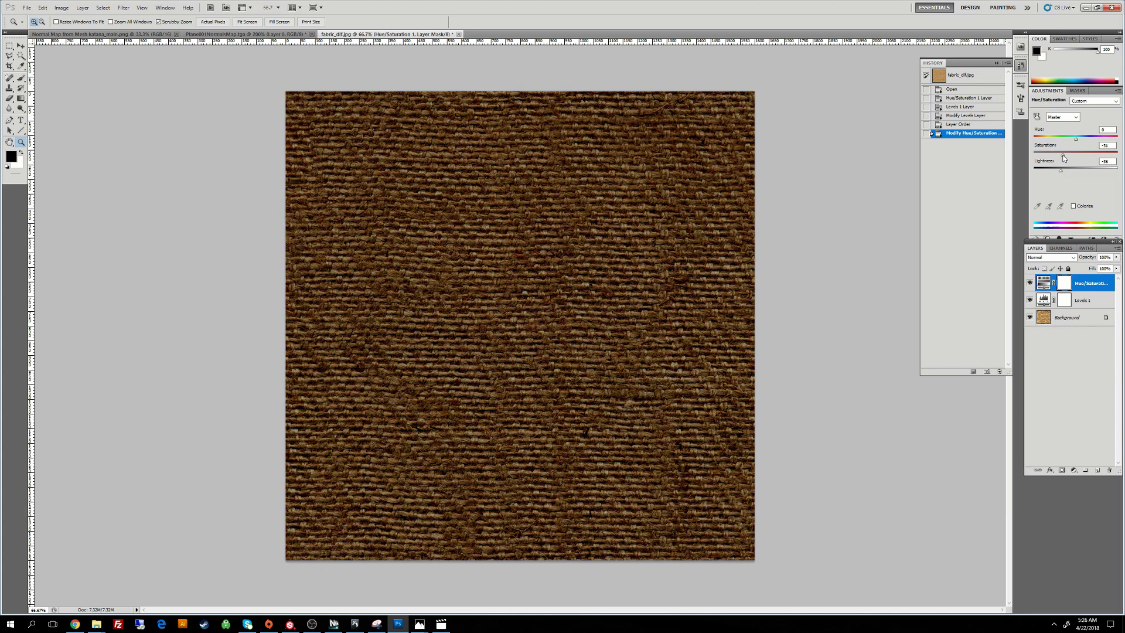
pyautogui.moveTo(1063, 155); pyautogui.dragTo(1066, 156)
pyautogui.moveTo(1060, 170); pyautogui.dragTo(1066, 170)
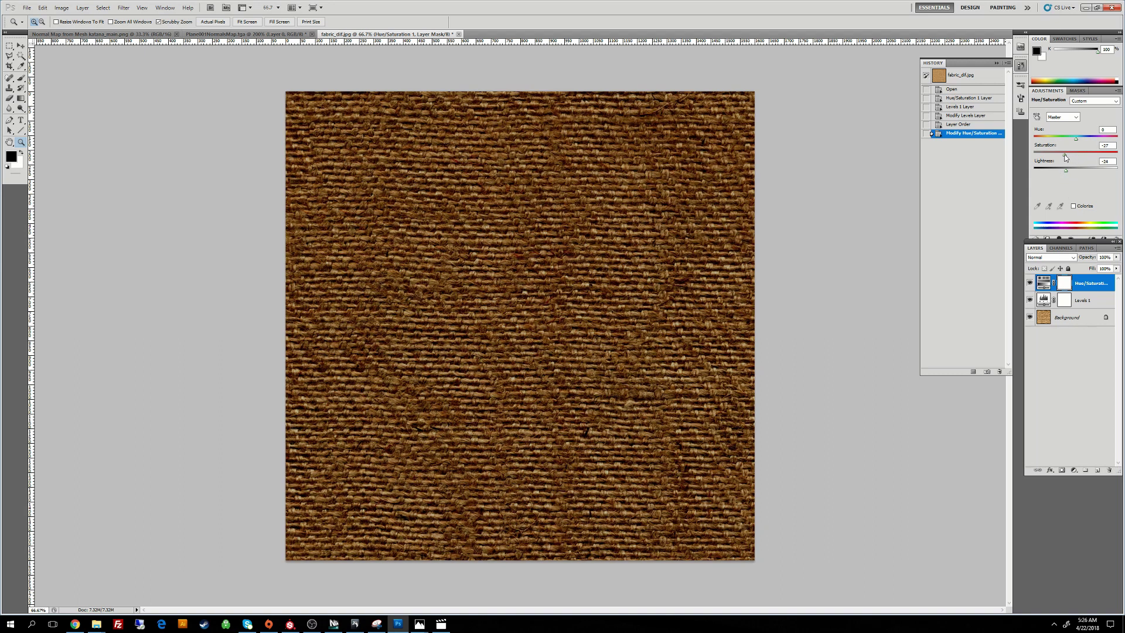
pyautogui.moveTo(1062, 157); pyautogui.dragTo(1067, 158)
pyautogui.keyDown('alt'); pyautogui.click(580, 259); pyautogui.keyUp('alt')
pyautogui.click(580, 258)
# Step: Save a JPEG copy of the darkened fabric as fabric2_dif.jpg in the textures folder with Medium quality
pyautogui.click(27, 8)
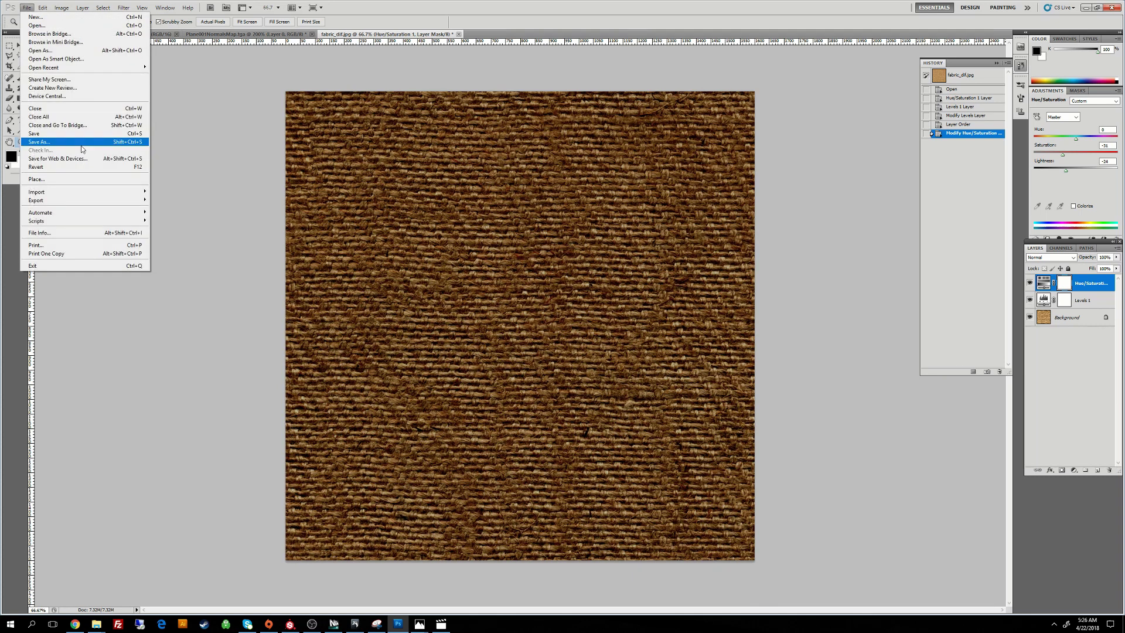
pyautogui.click(56, 143)
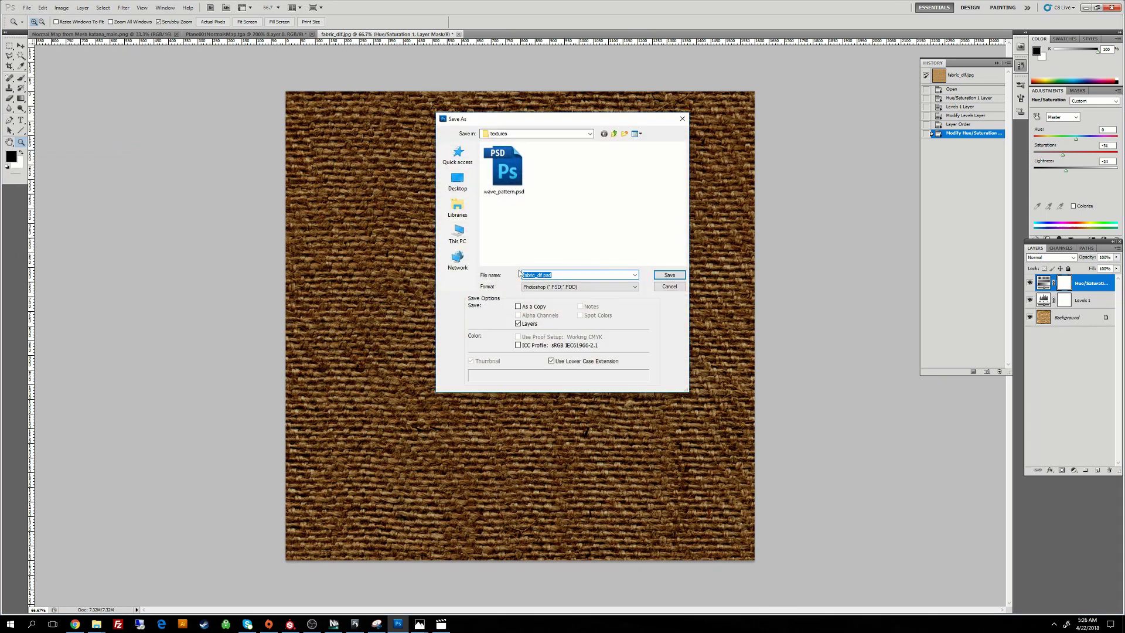
pyautogui.click(567, 286)
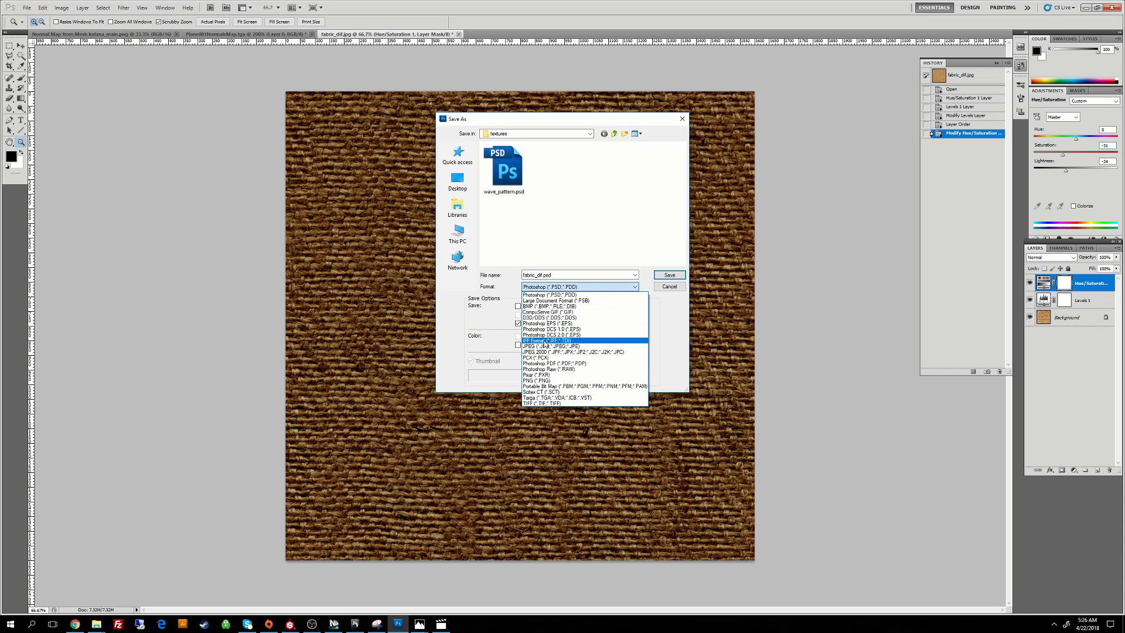
pyautogui.click(545, 346)
pyautogui.click(501, 197)
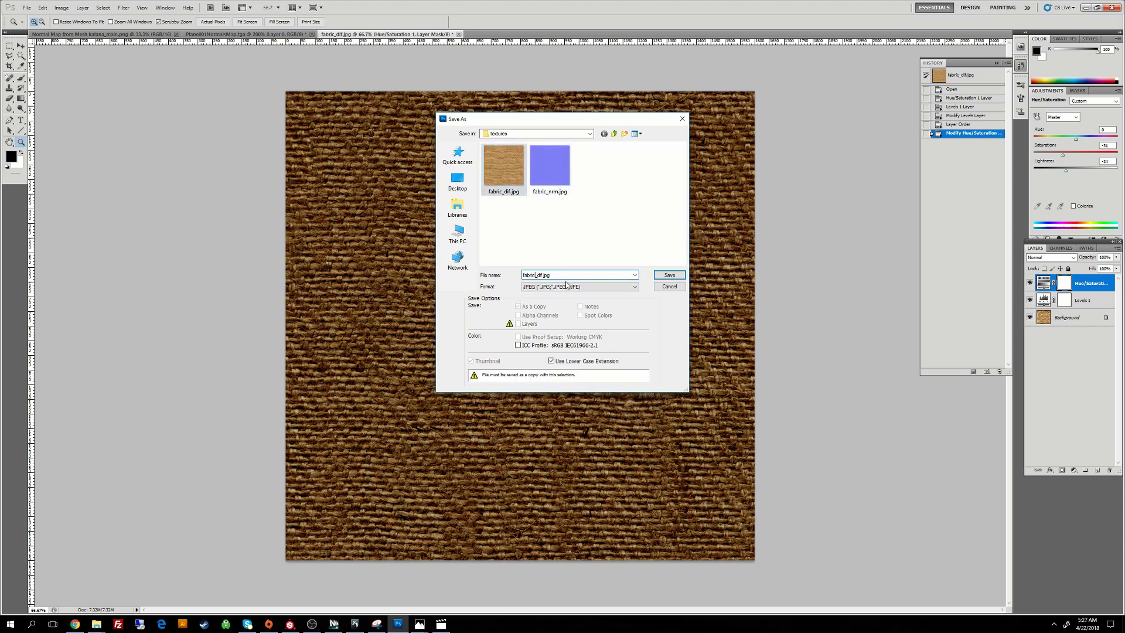
pyautogui.click(657, 277)
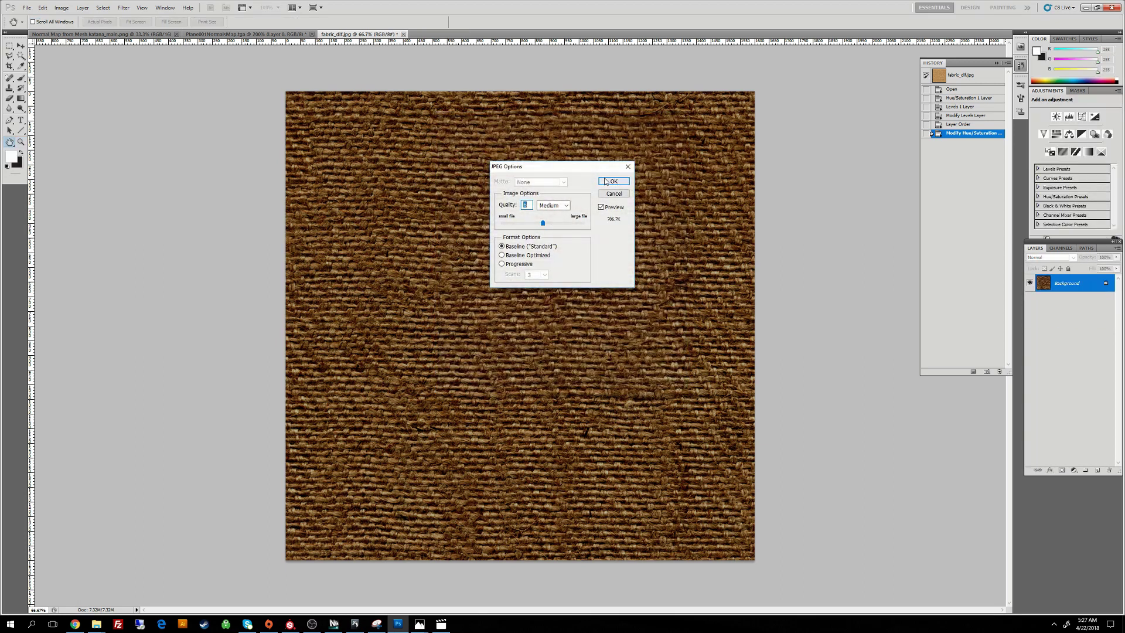
pyautogui.click(609, 181)
# Step: Switch to Substance Painter and add fabric2_dif.jpg from the textures folder to the resources for import
pyautogui.hotkey('alt', 'Tab')
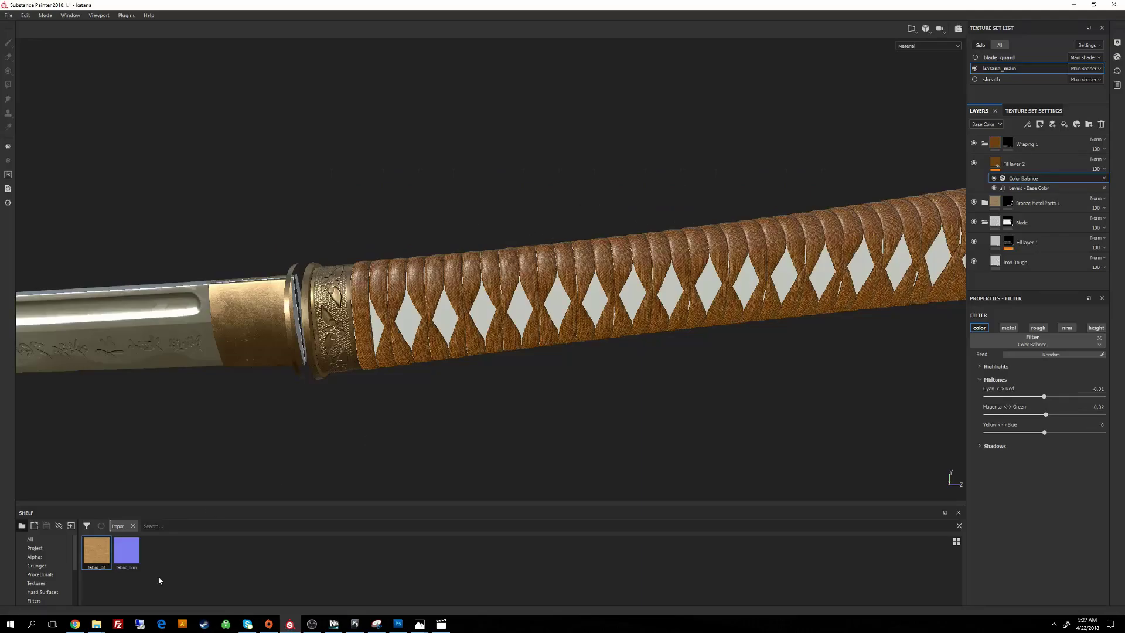
pyautogui.click(71, 526)
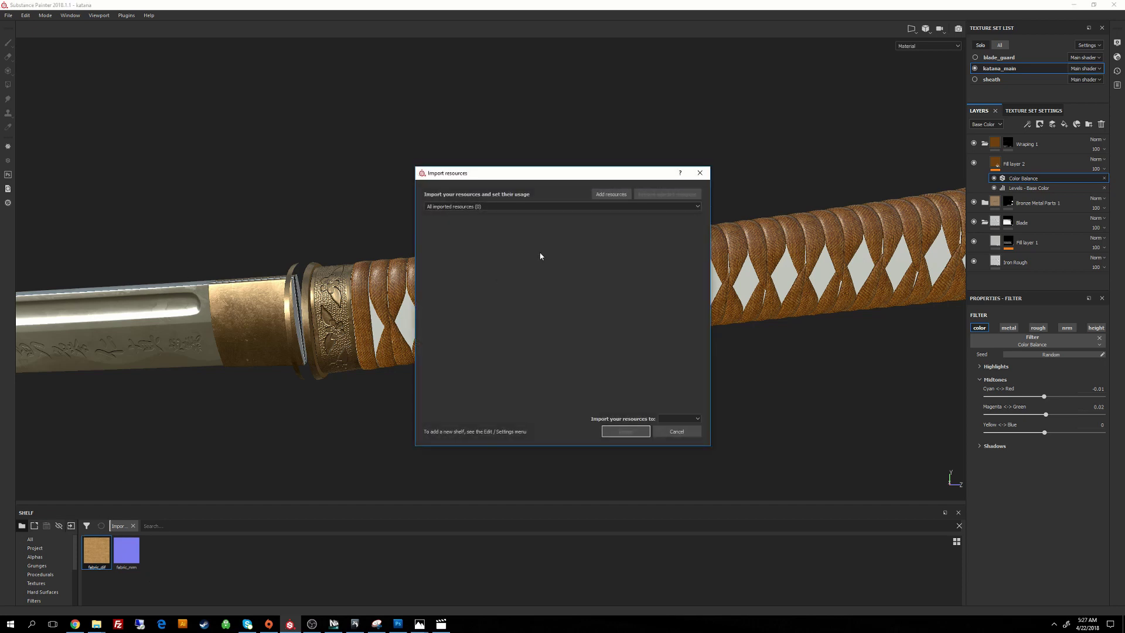
pyautogui.click(648, 205)
pyautogui.click(485, 213)
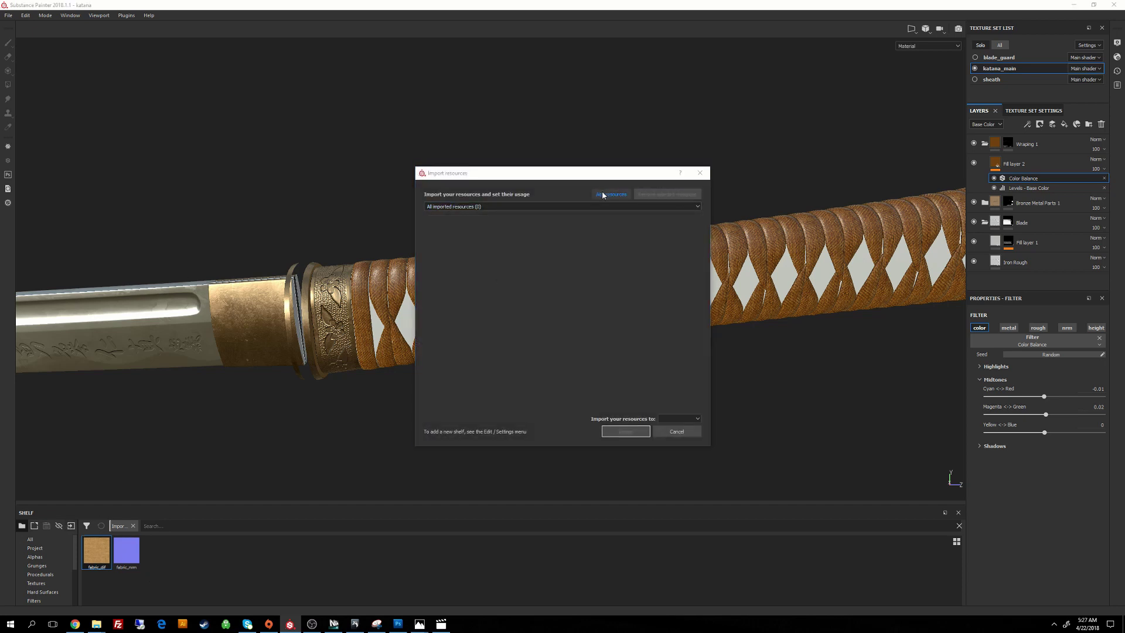
pyautogui.click(611, 194)
pyautogui.click(665, 249)
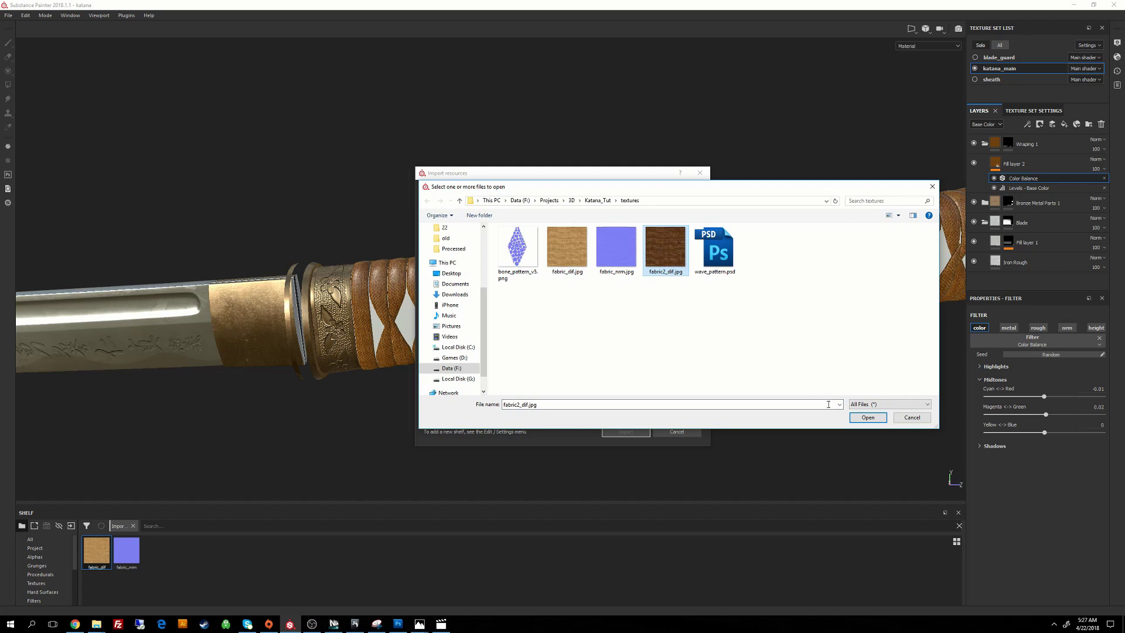
pyautogui.click(868, 417)
# Step: Set the usage of fabric2_dif.jpg to texture and import it into the katana project
pyautogui.click(683, 419)
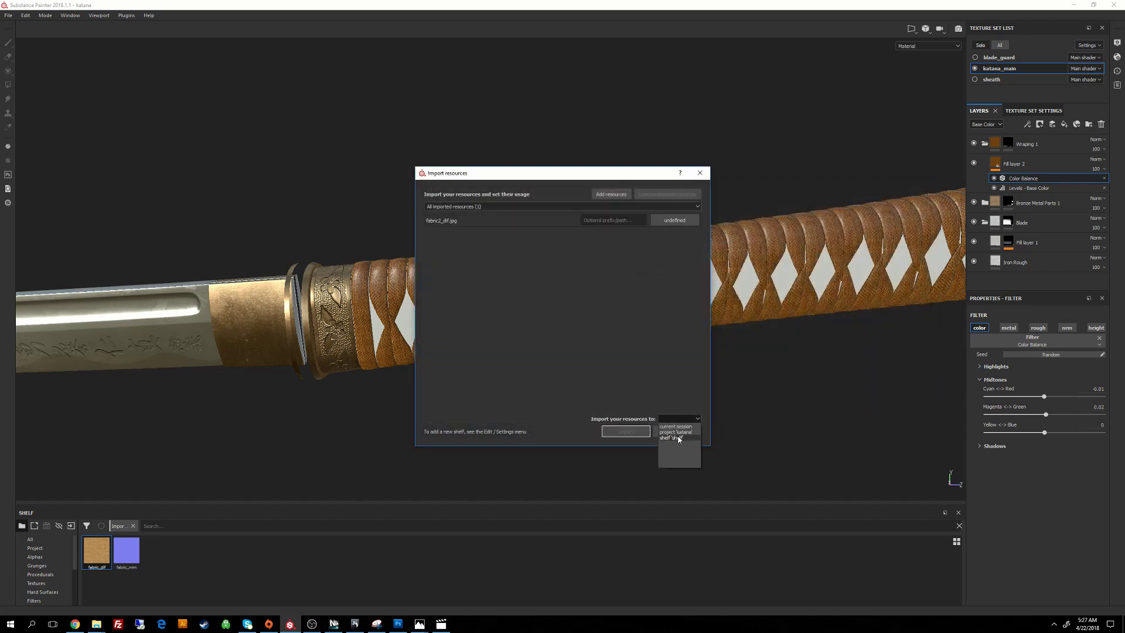
pyautogui.click(679, 437)
pyautogui.click(625, 431)
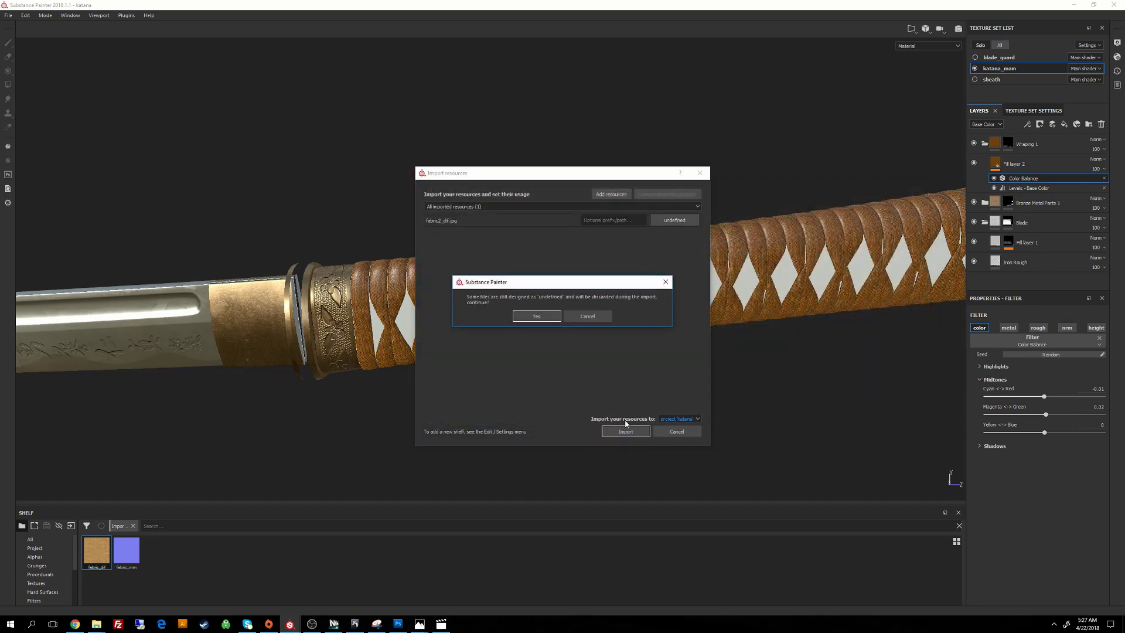
pyautogui.click(588, 319)
pyautogui.click(674, 219)
pyautogui.click(669, 256)
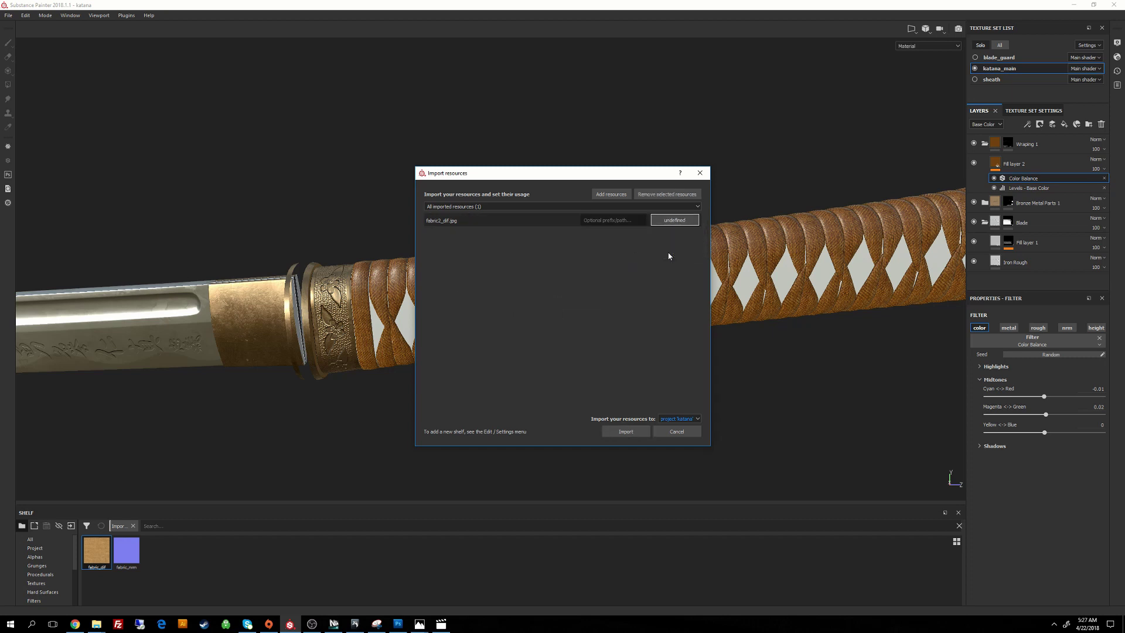
pyautogui.click(625, 431)
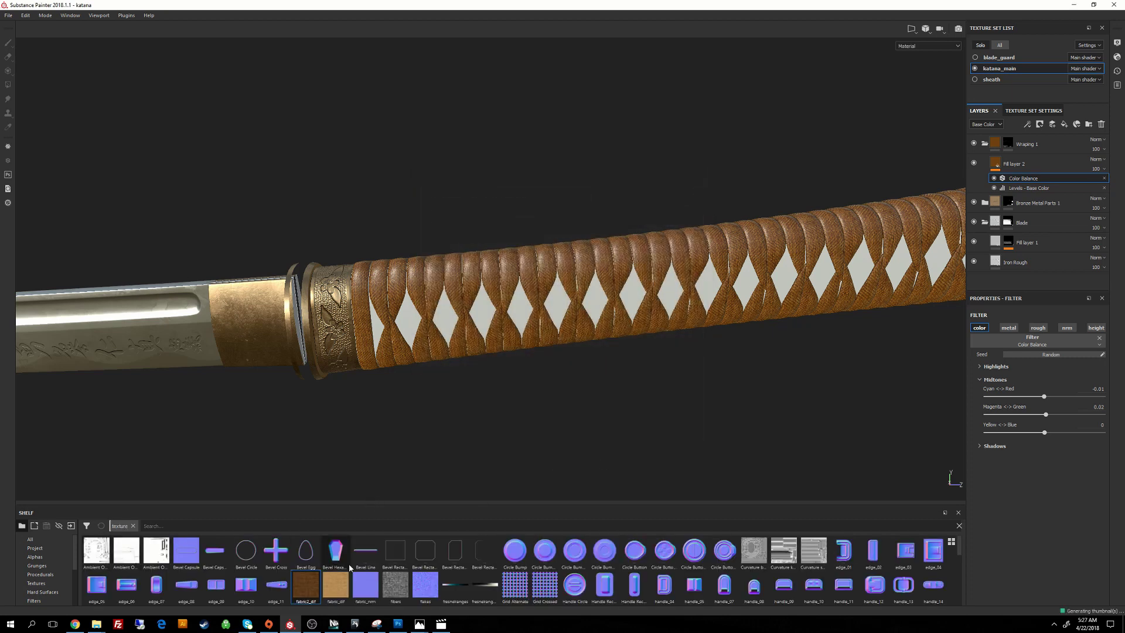
# Step: Assign the fabric2_dif texture as the Base Color of Fill layer 2 in the wrapping folder
pyautogui.moveTo(314, 597); pyautogui.dragTo(414, 612)
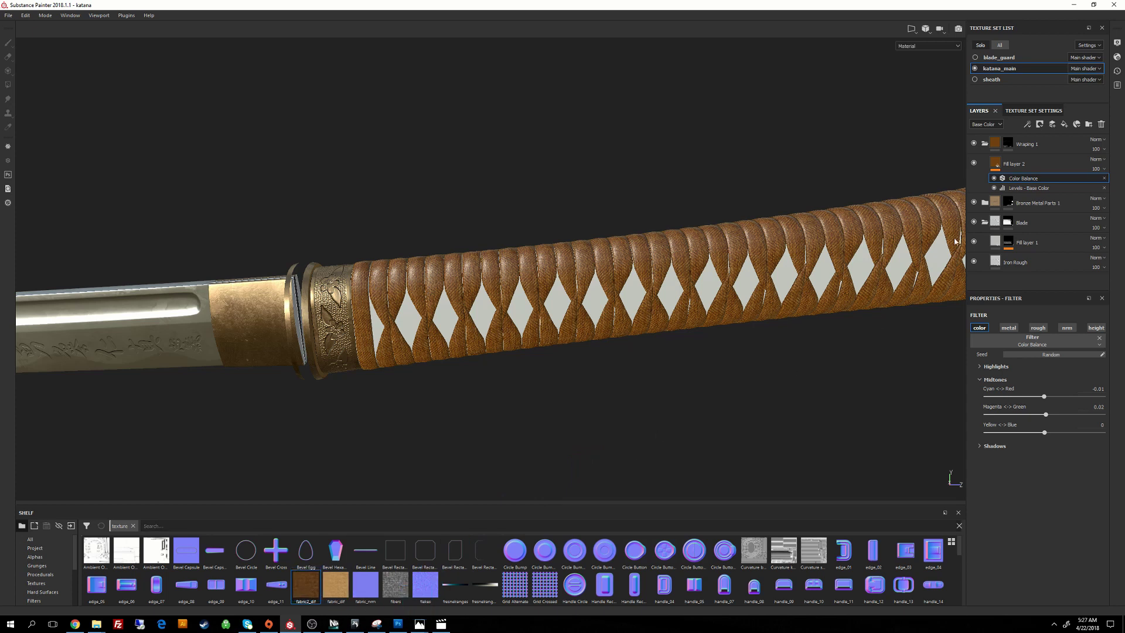
pyautogui.click(997, 164)
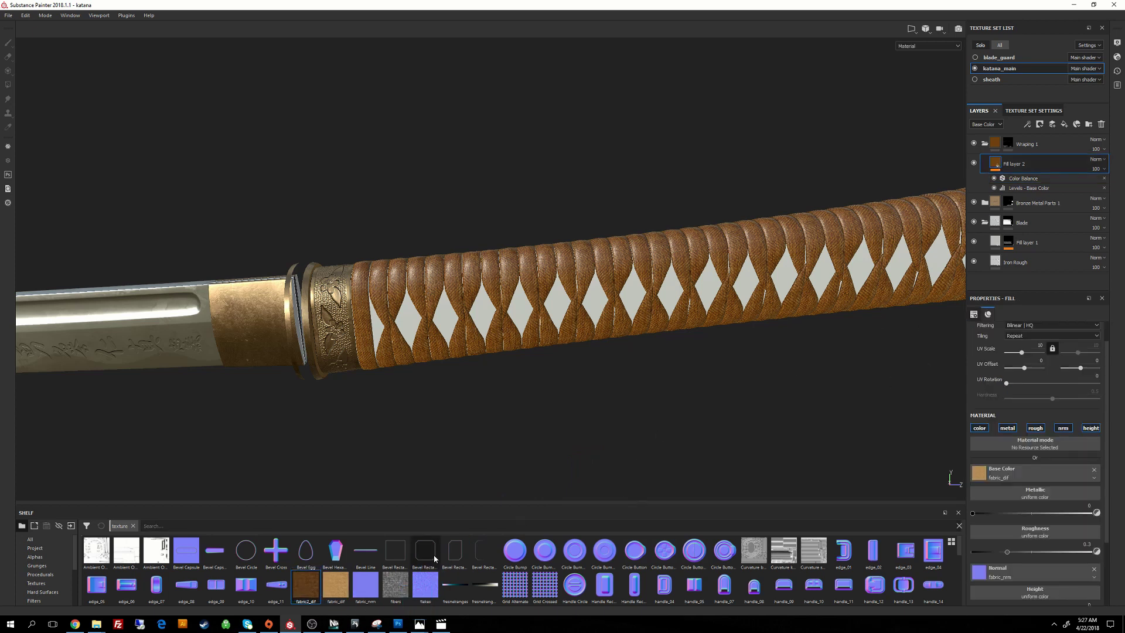
pyautogui.moveTo(308, 586); pyautogui.dragTo(991, 473)
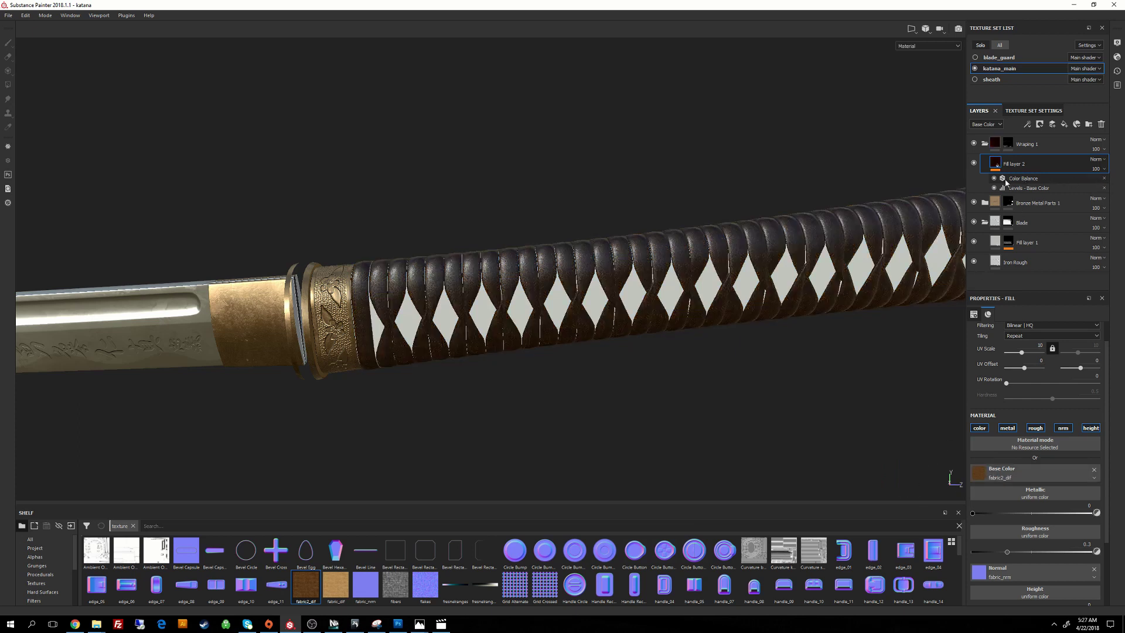
# Step: Remove the Color Balance filter and the old Levels effect from Fill layer 2 and check the handle wrapping
pyautogui.click(1104, 179)
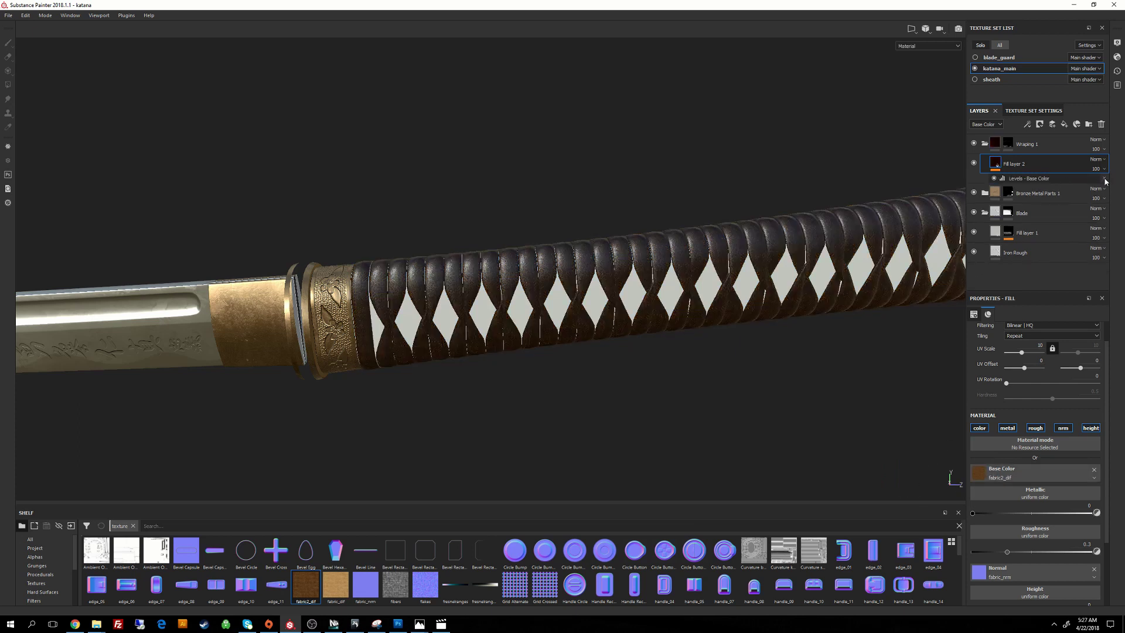
pyautogui.click(1104, 179)
pyautogui.keyDown('alt'); pyautogui.moveTo(733, 292); pyautogui.dragTo(794, 229); pyautogui.keyUp('alt')
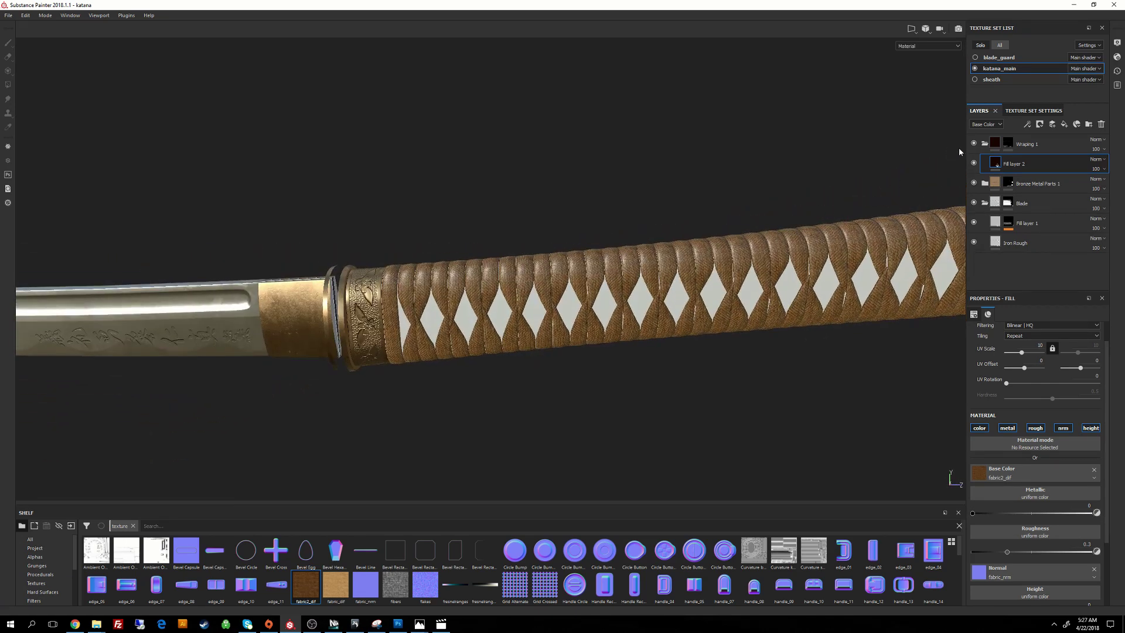
# Step: Add a new Base Color Levels effect to Fill layer 2, set its midtone to 1.211 and inspect the whole handle
pyautogui.click(1031, 127)
pyautogui.click(1026, 201)
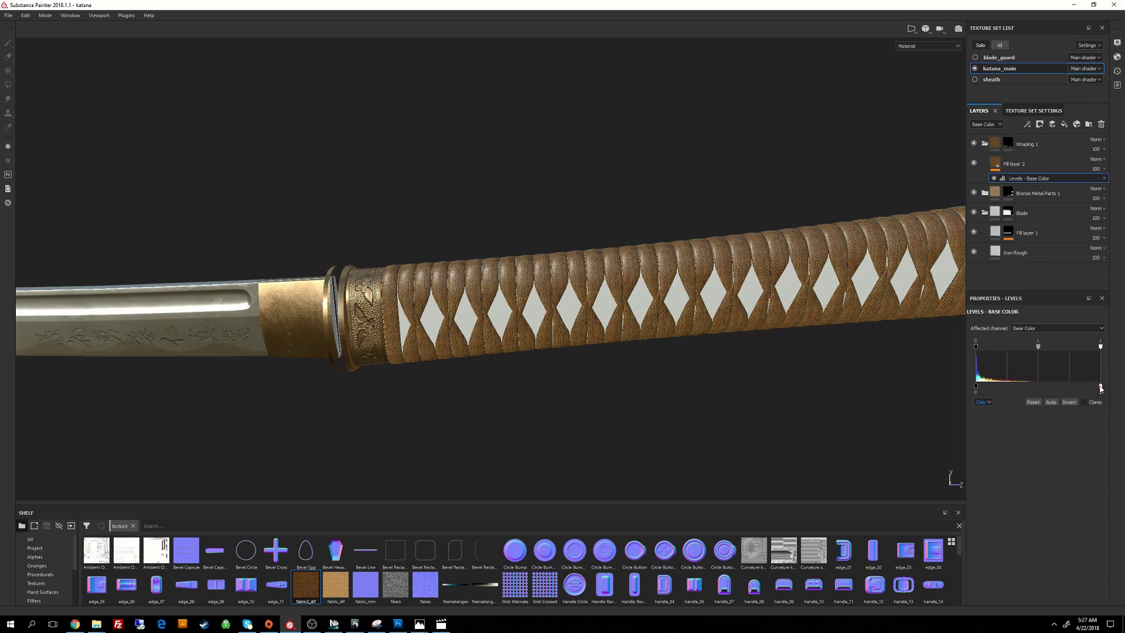
pyautogui.moveTo(1100, 387)
pyautogui.mouseDown()
pyautogui.moveTo(1044, 390)
pyautogui.moveTo(1109, 388)
pyautogui.mouseUp()
pyautogui.moveTo(1038, 347); pyautogui.dragTo(1039, 351)
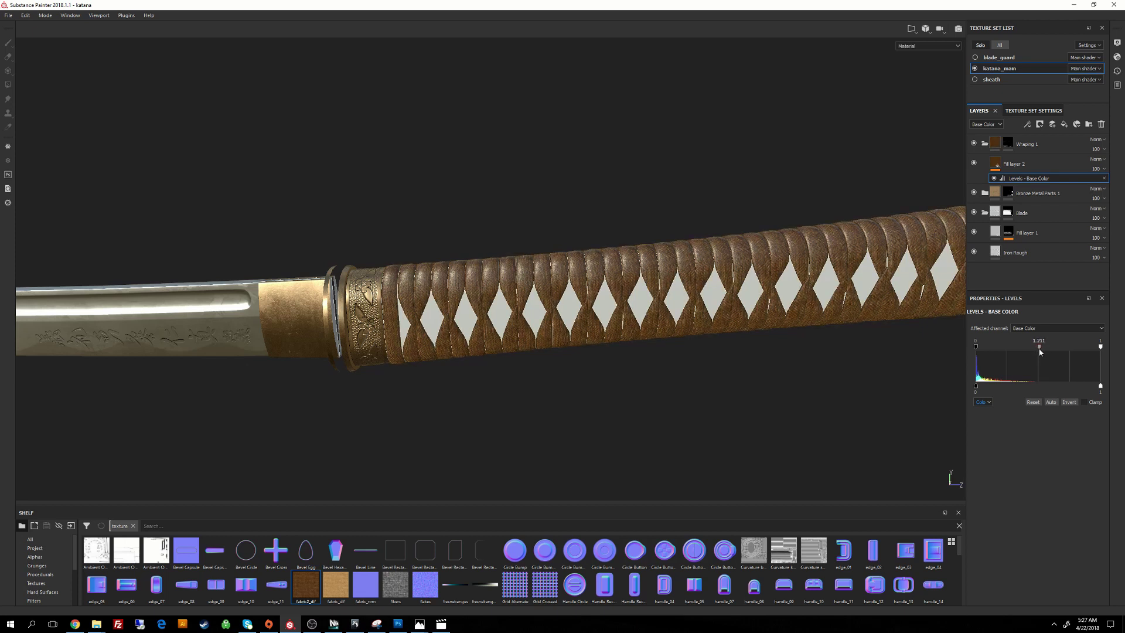
pyautogui.keyDown('alt'); pyautogui.moveTo(873, 261); pyautogui.dragTo(686, 126); pyautogui.keyUp('alt')
pyautogui.keyDown('alt'); pyautogui.moveTo(686, 117); pyautogui.dragTo(637, 218, button='middle'); pyautogui.keyUp('alt')
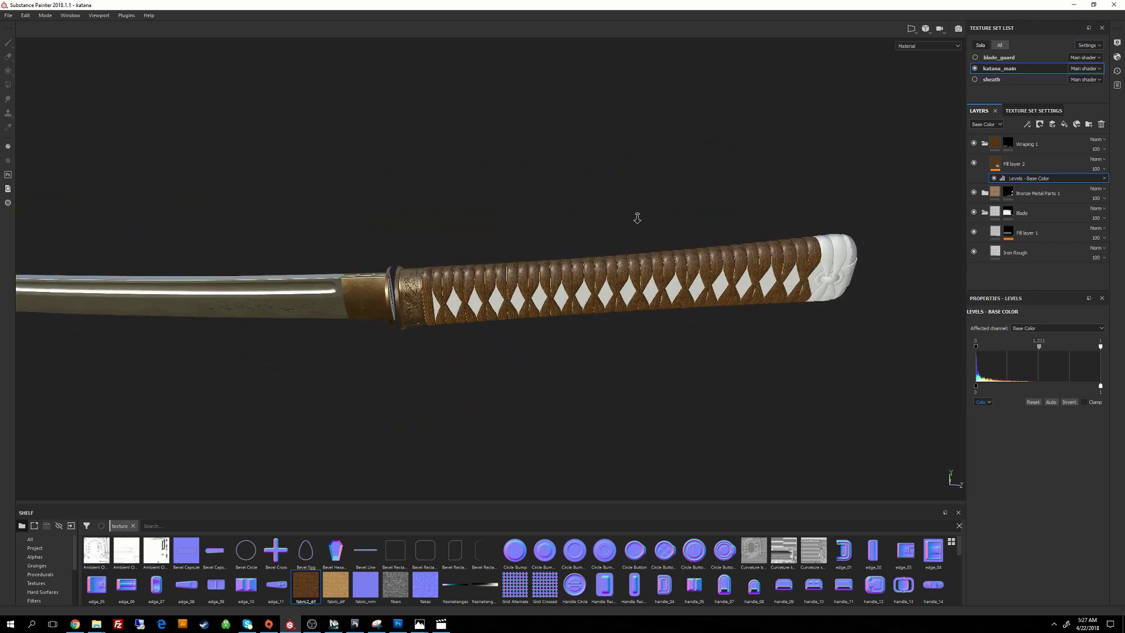
# Step: Raise the uniform Roughness of Fill layer 2 to 0.7855 so the handle wrapping looks less shiny
pyautogui.keyDown('alt'); pyautogui.moveTo(638, 218); pyautogui.dragTo(737, 407, button='right'); pyautogui.keyUp('alt')
pyautogui.keyDown('alt'); pyautogui.moveTo(737, 406); pyautogui.dragTo(691, 274); pyautogui.keyUp('alt')
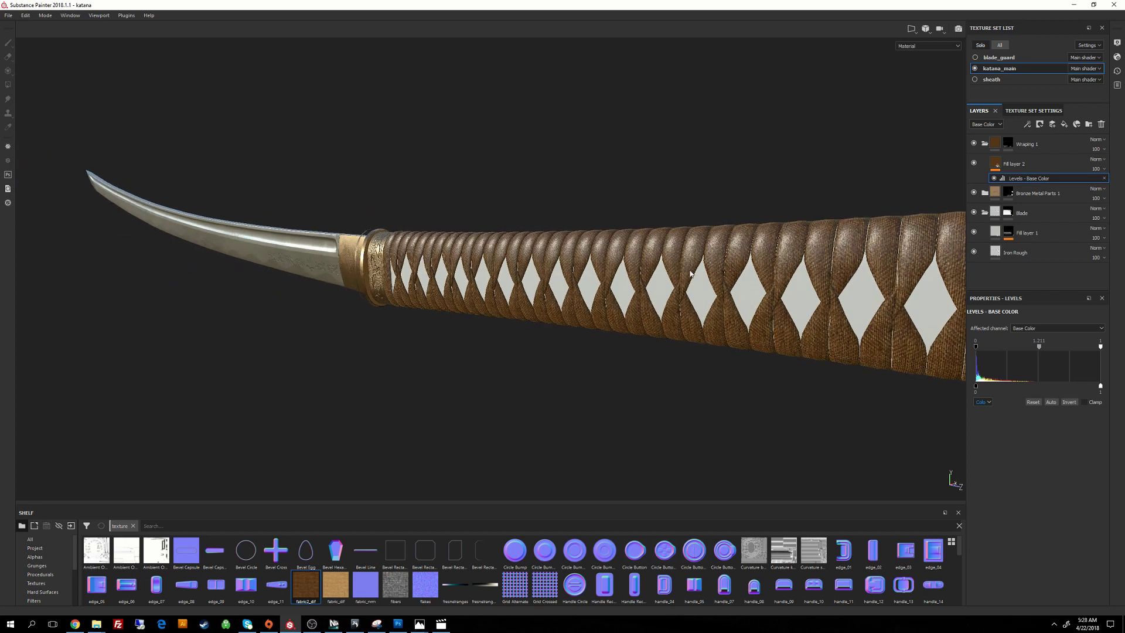
pyautogui.keyDown('shift'); pyautogui.moveTo(780, 268); pyautogui.dragTo(728, 239, button='right'); pyautogui.keyUp('shift')
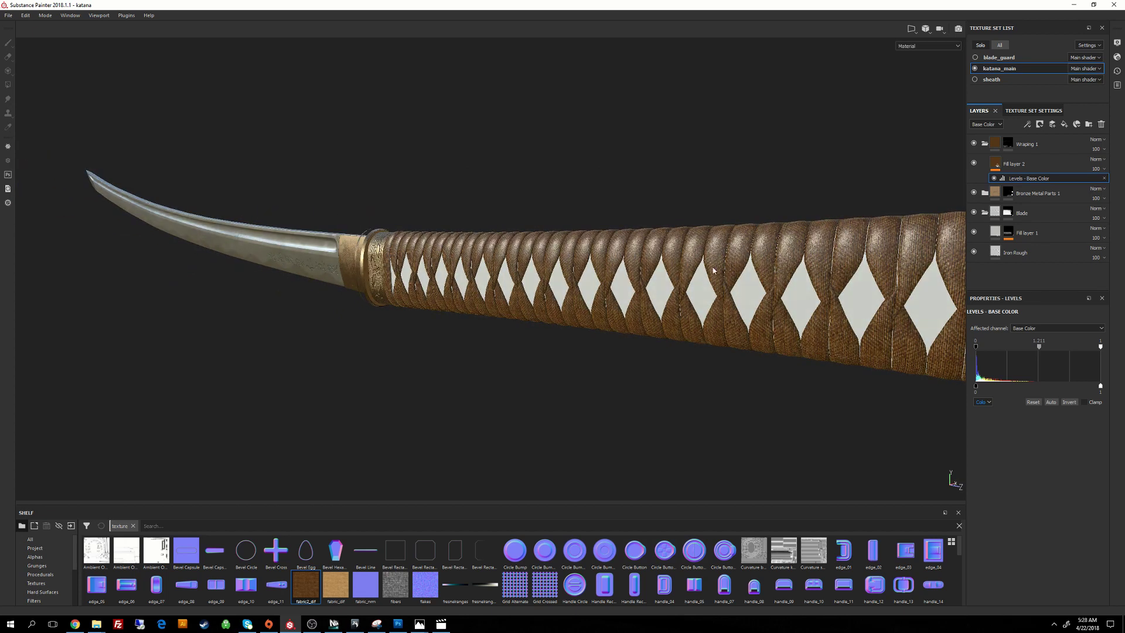
pyautogui.keyDown('alt'); pyautogui.moveTo(713, 270); pyautogui.dragTo(723, 250); pyautogui.keyUp('alt')
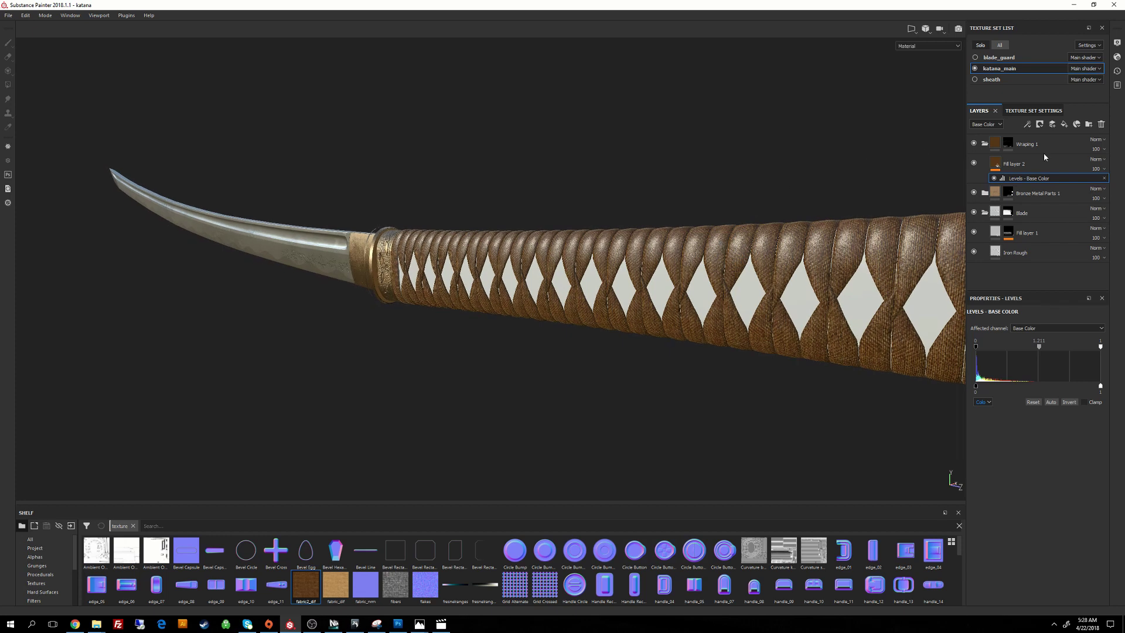
pyautogui.click(998, 166)
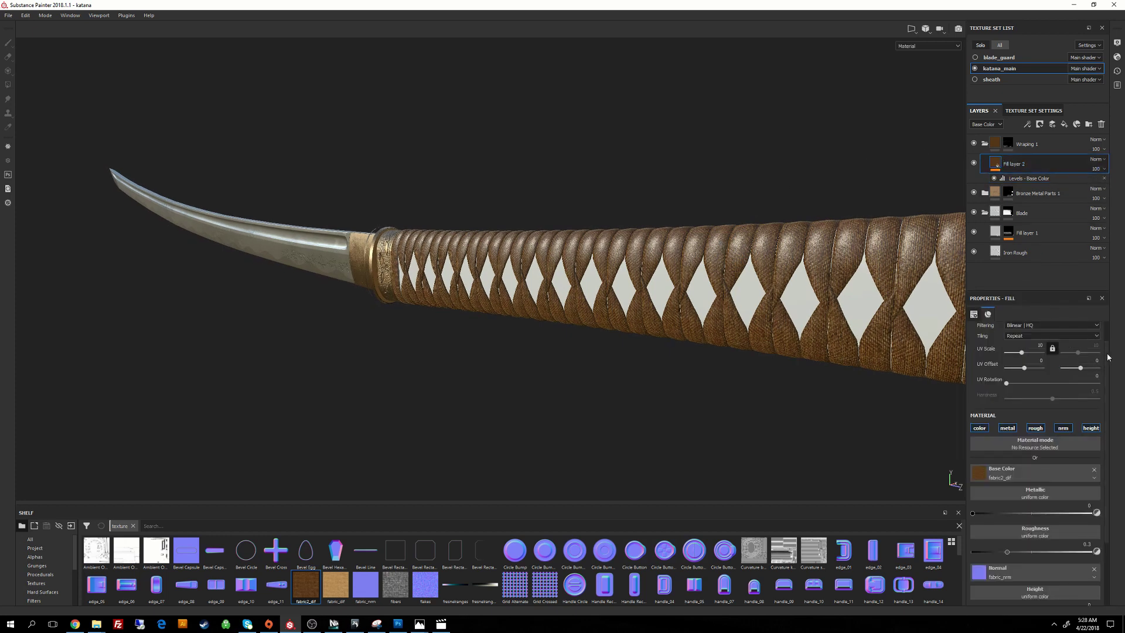
pyautogui.scroll(-2, 1110, 393)
pyautogui.scroll(-1, 1110, 393)
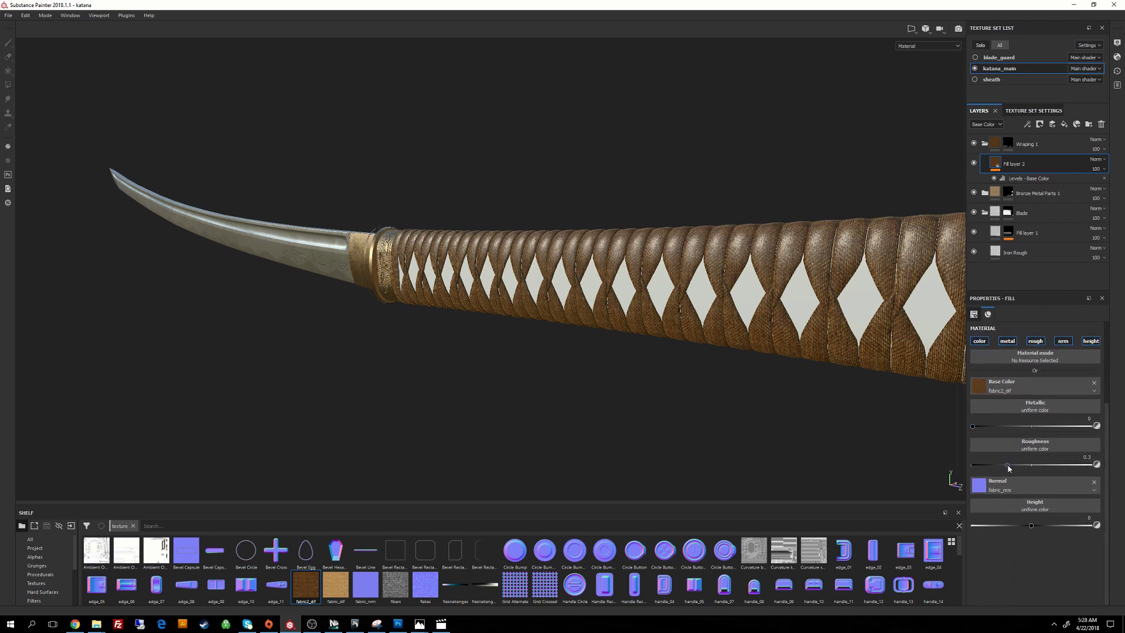
pyautogui.moveTo(1008, 467); pyautogui.dragTo(1058, 466)
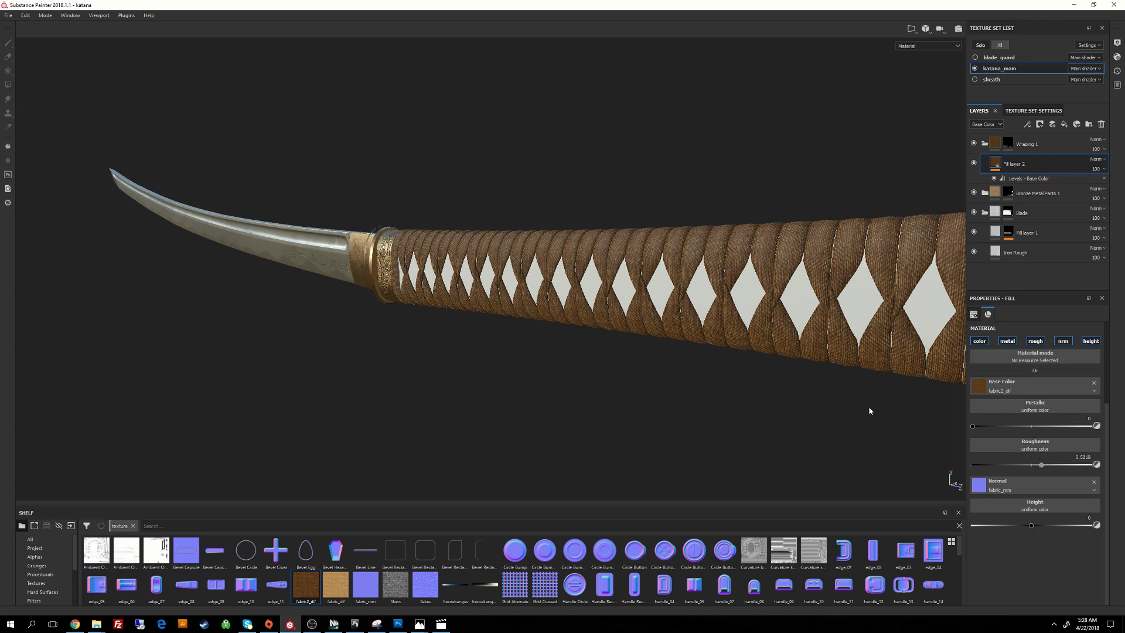
pyautogui.keyDown('shift'); pyautogui.moveTo(869, 411); pyautogui.dragTo(767, 369, button='right'); pyautogui.keyUp('shift')
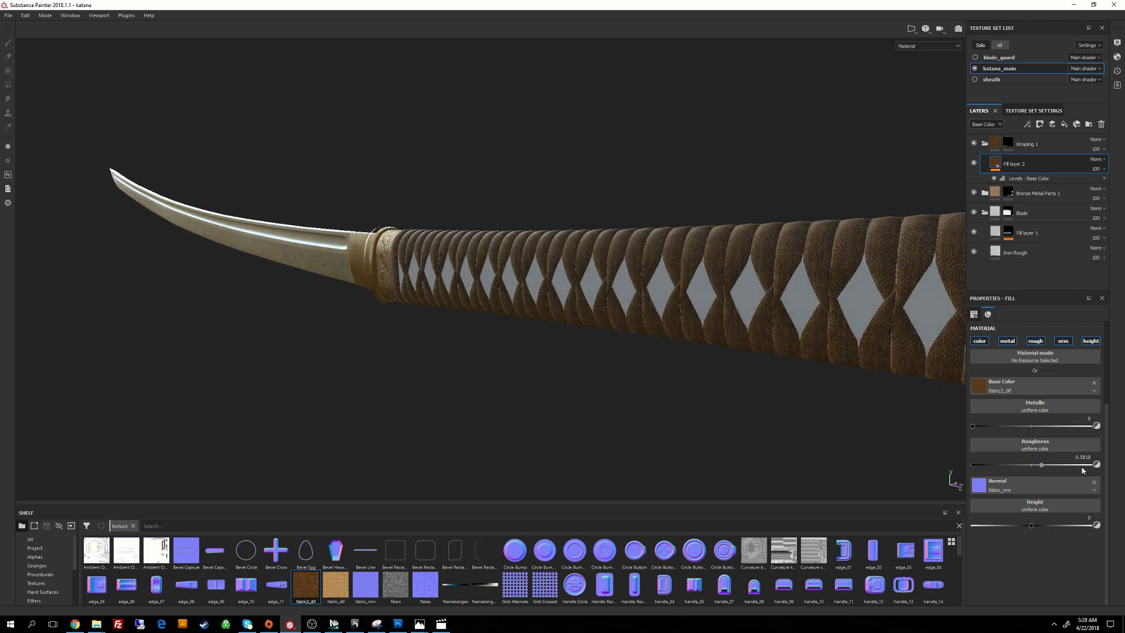
pyautogui.moveTo(1042, 469); pyautogui.dragTo(1064, 468)
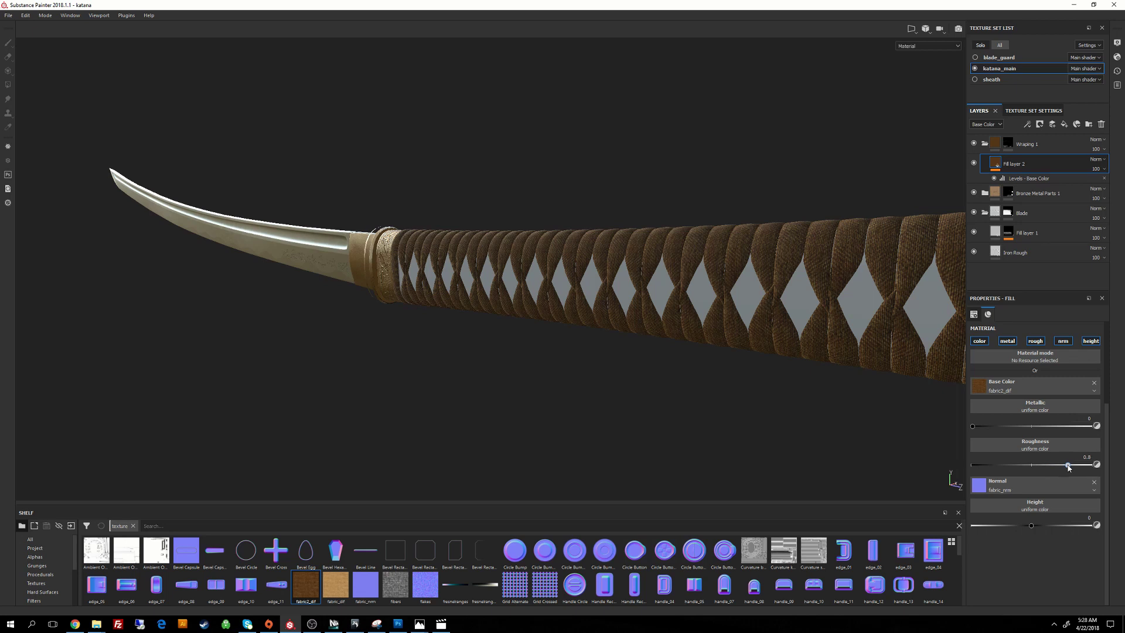
# Step: Inspect the roughness and color of the fabric wrapping across the whole handle under different lighting and viewing angles
pyautogui.keyDown('shift'); pyautogui.moveTo(803, 351); pyautogui.dragTo(747, 350, button='right'); pyautogui.keyUp('shift')
pyautogui.keyDown('alt'); pyautogui.moveTo(747, 350); pyautogui.dragTo(819, 272); pyautogui.keyUp('alt')
pyautogui.keyDown('alt'); pyautogui.moveTo(820, 272); pyautogui.dragTo(686, 326, button='right'); pyautogui.keyUp('alt')
pyautogui.keyDown('alt'); pyautogui.moveTo(686, 326); pyautogui.dragTo(752, 253); pyautogui.keyUp('alt')
pyautogui.keyDown('alt'); pyautogui.moveTo(752, 253); pyautogui.dragTo(715, 301, button='right'); pyautogui.keyUp('alt')
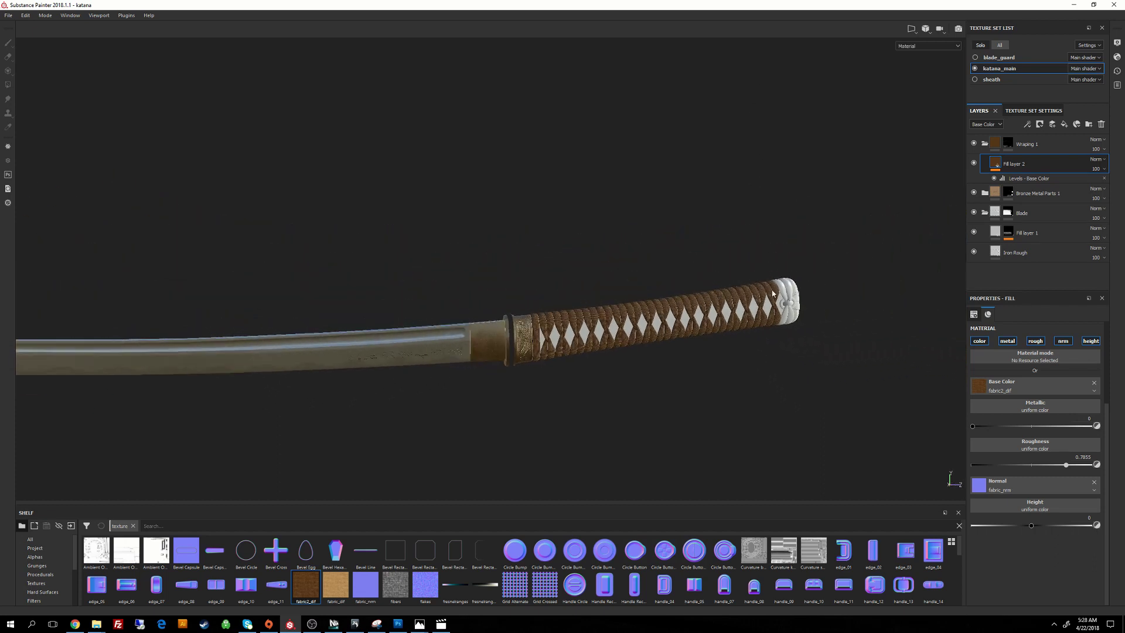
pyautogui.keyDown('alt'); pyautogui.moveTo(715, 301); pyautogui.dragTo(681, 240); pyautogui.keyUp('alt')
pyautogui.keyDown('alt'); pyautogui.moveTo(682, 241); pyautogui.dragTo(800, 392, button='right'); pyautogui.keyUp('alt')
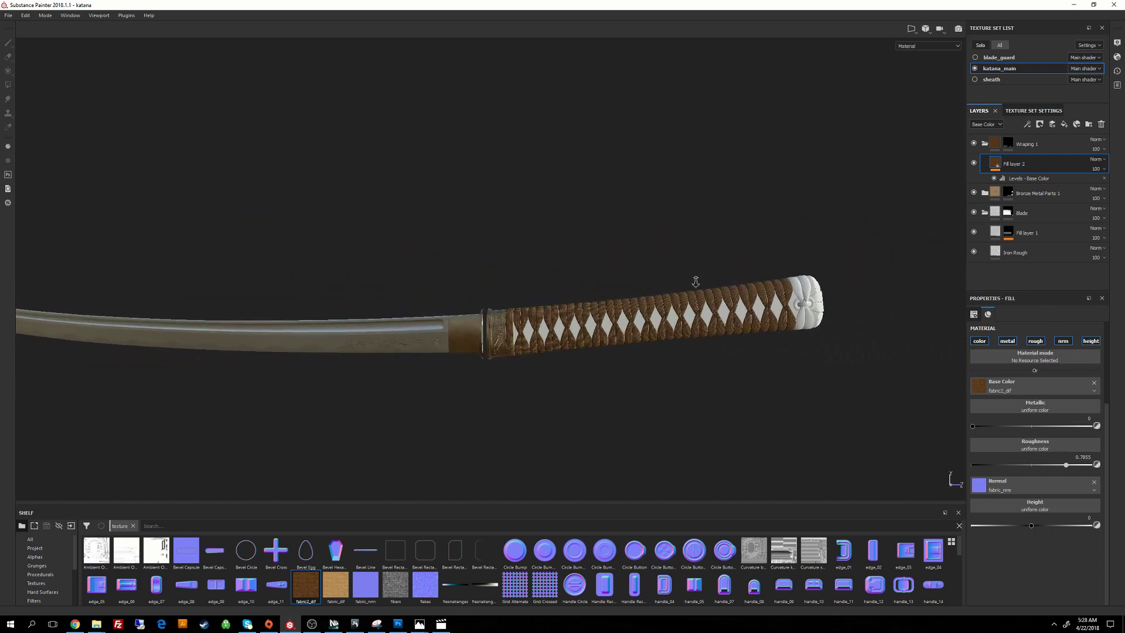
pyautogui.keyDown('alt'); pyautogui.moveTo(696, 282); pyautogui.dragTo(815, 420, button='right'); pyautogui.keyUp('alt')
pyautogui.keyDown('alt'); pyautogui.moveTo(767, 386); pyautogui.dragTo(754, 356); pyautogui.keyUp('alt')
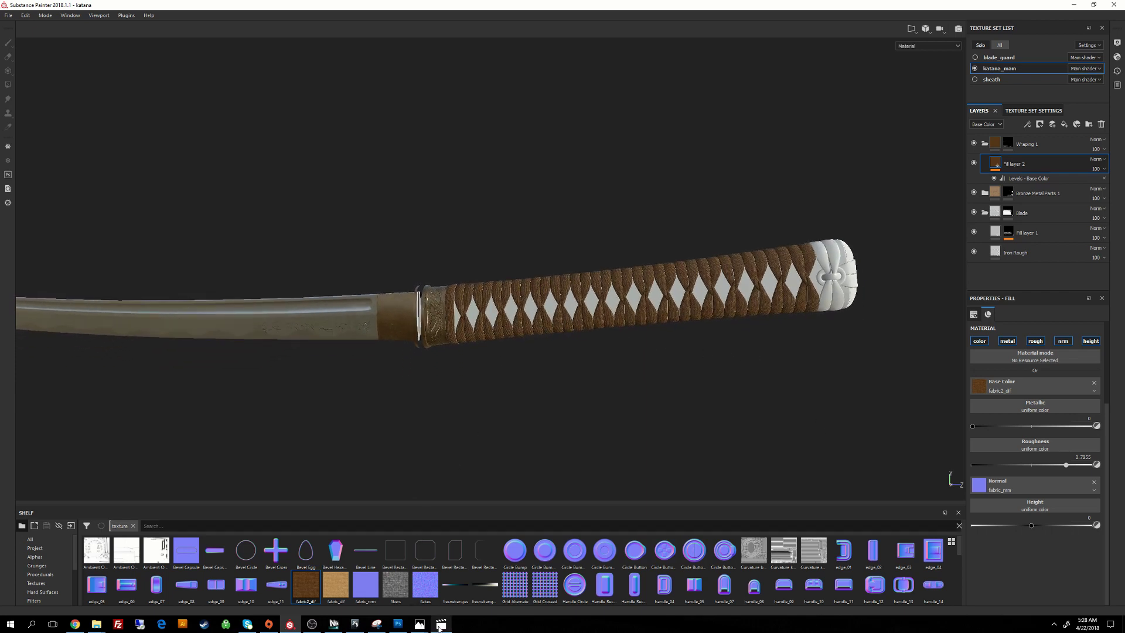
pyautogui.moveTo(418, 626)
pyautogui.moveTo(391, 601)
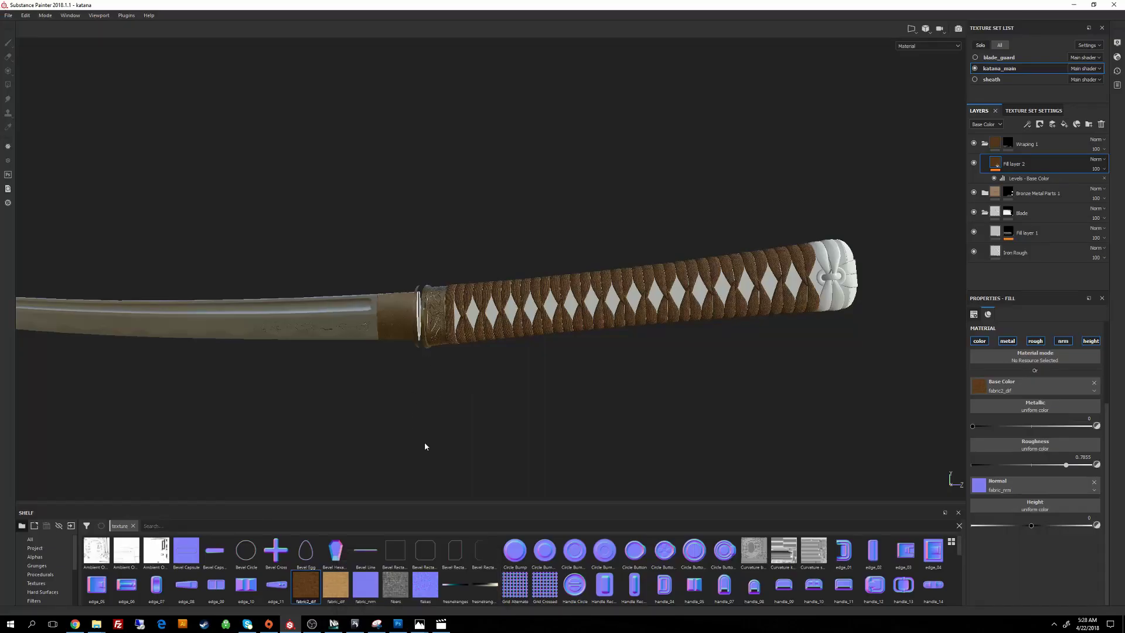
# Step: Examine the fabric weave and the gaps between wraps up close along the handle, from the guard collar to the pommel
pyautogui.keyDown('alt'); pyautogui.moveTo(505, 345); pyautogui.dragTo(569, 438, button='right'); pyautogui.keyUp('alt')
pyautogui.keyDown('alt'); pyautogui.moveTo(569, 438); pyautogui.dragTo(542, 413); pyautogui.keyUp('alt')
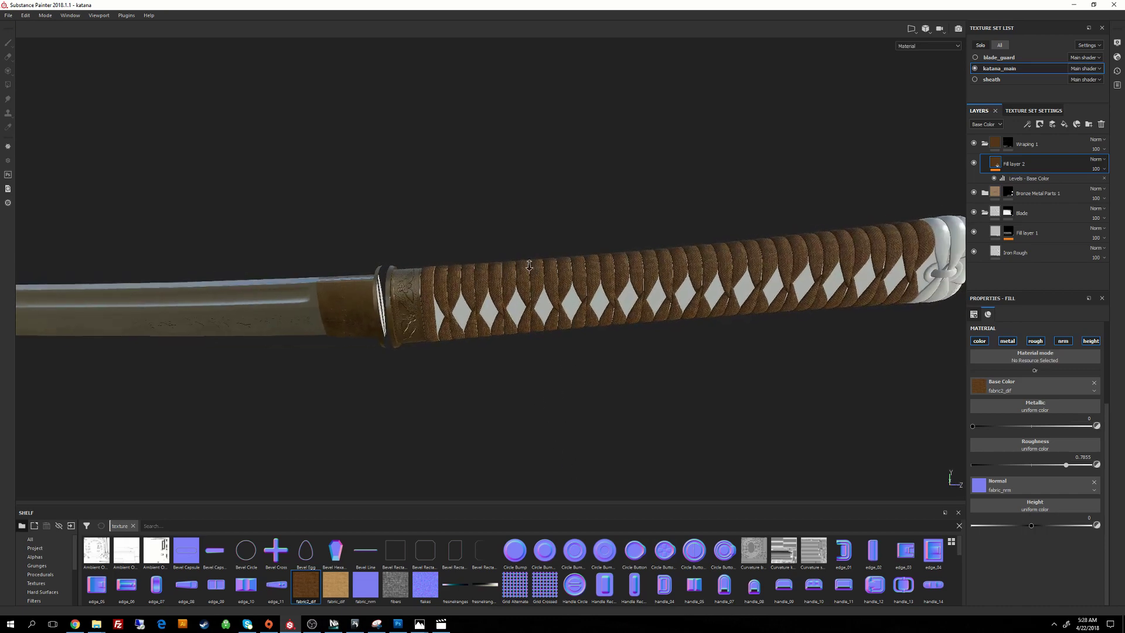
pyautogui.keyDown('alt'); pyautogui.moveTo(542, 413); pyautogui.dragTo(602, 475, button='right'); pyautogui.keyUp('alt')
pyautogui.keyDown('alt'); pyautogui.moveTo(562, 316); pyautogui.dragTo(545, 234); pyautogui.keyUp('alt')
pyautogui.keyDown('alt'); pyautogui.moveTo(545, 234); pyautogui.dragTo(580, 387, button='right'); pyautogui.keyUp('alt')
pyautogui.keyDown('alt'); pyautogui.moveTo(580, 386); pyautogui.dragTo(600, 296); pyautogui.keyUp('alt')
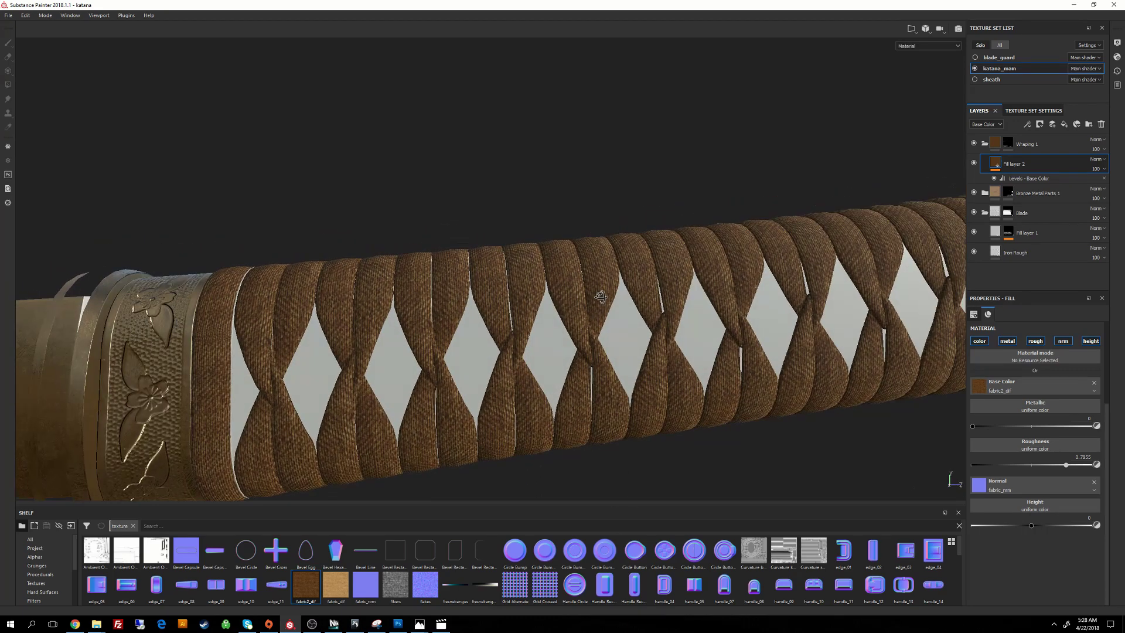
pyautogui.keyDown('alt'); pyautogui.moveTo(609, 386); pyautogui.dragTo(572, 171, button='right'); pyautogui.keyUp('alt')
pyautogui.keyDown('alt'); pyautogui.moveTo(576, 342); pyautogui.dragTo(538, 314); pyautogui.keyUp('alt')
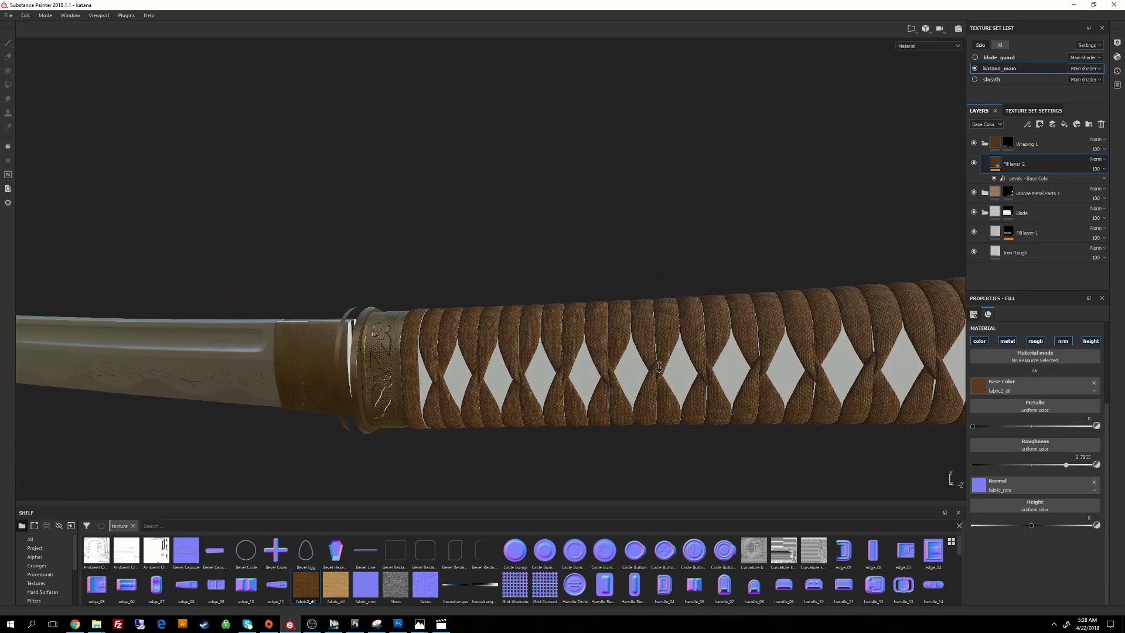
pyautogui.keyDown('alt'); pyautogui.moveTo(592, 364); pyautogui.dragTo(573, 263, button='right'); pyautogui.keyUp('alt')
pyautogui.keyDown('alt'); pyautogui.moveTo(581, 283); pyautogui.dragTo(534, 287, button='middle'); pyautogui.keyUp('alt')
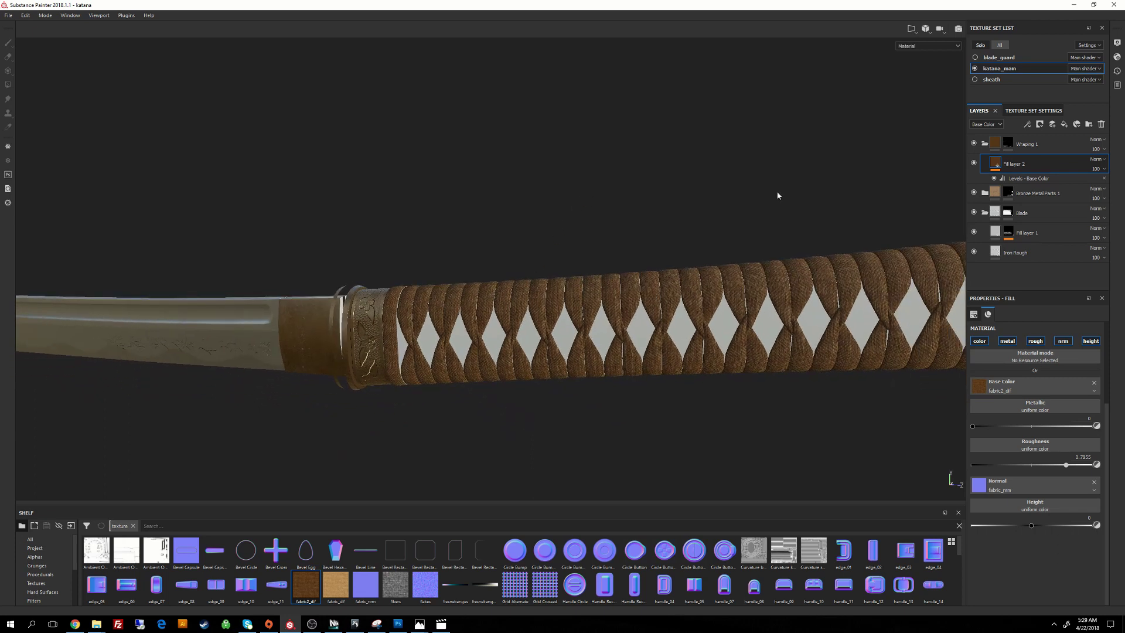
pyautogui.keyDown('alt'); pyautogui.moveTo(883, 338); pyautogui.dragTo(891, 254, button='right'); pyautogui.keyUp('alt')
pyautogui.keyDown('alt'); pyautogui.moveTo(891, 254); pyautogui.dragTo(696, 251, button='middle'); pyautogui.keyUp('alt')
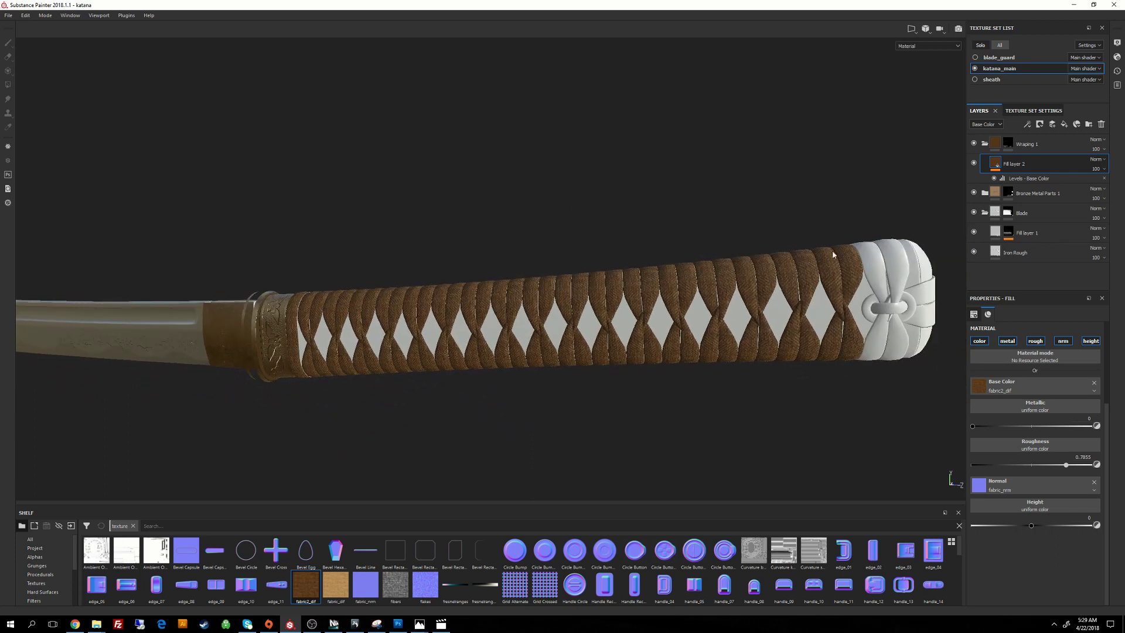
# Step: Examine the untextured straps and ring knot at the pommel end of the handle
pyautogui.keyDown('alt'); pyautogui.moveTo(836, 252); pyautogui.dragTo(686, 257, button='middle'); pyautogui.keyUp('alt')
pyautogui.keyDown('alt'); pyautogui.moveTo(686, 257); pyautogui.dragTo(838, 464, button='right'); pyautogui.keyUp('alt')
pyautogui.keyDown('alt'); pyautogui.moveTo(838, 464); pyautogui.dragTo(784, 416, button='middle'); pyautogui.keyUp('alt')
pyautogui.keyDown('alt'); pyautogui.moveTo(727, 375); pyautogui.dragTo(851, 518, button='right'); pyautogui.keyUp('alt')
pyautogui.keyDown('alt'); pyautogui.moveTo(747, 360); pyautogui.dragTo(690, 233); pyautogui.keyUp('alt')
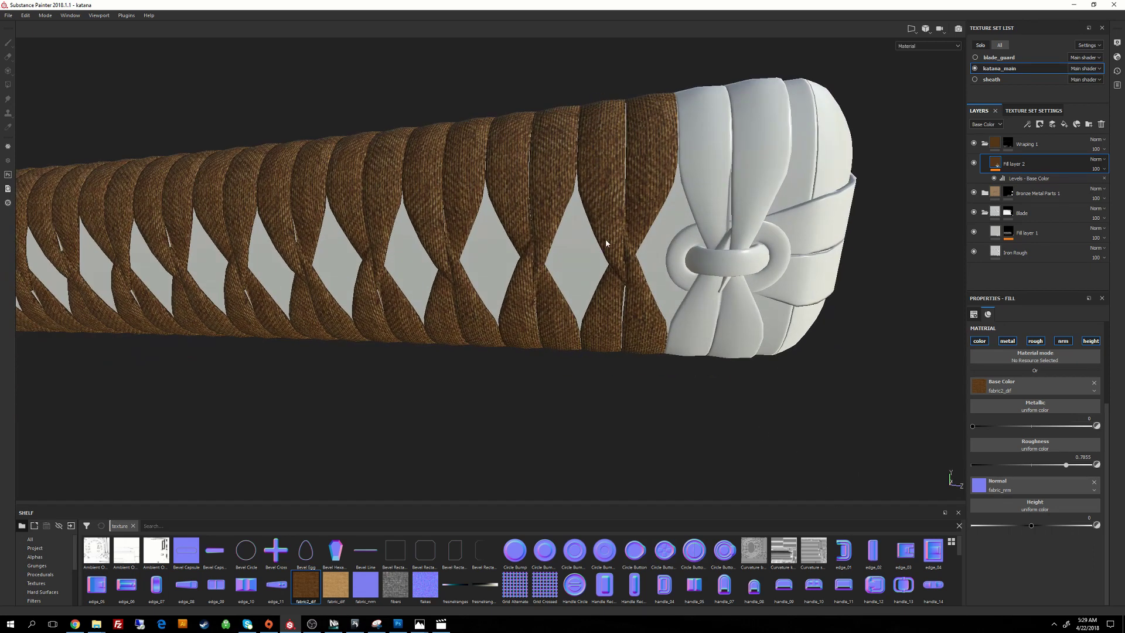
pyautogui.keyDown('alt'); pyautogui.moveTo(641, 255); pyautogui.dragTo(708, 173); pyautogui.keyUp('alt')
pyautogui.keyDown('alt'); pyautogui.moveTo(779, 220); pyautogui.dragTo(796, 207); pyautogui.keyUp('alt')
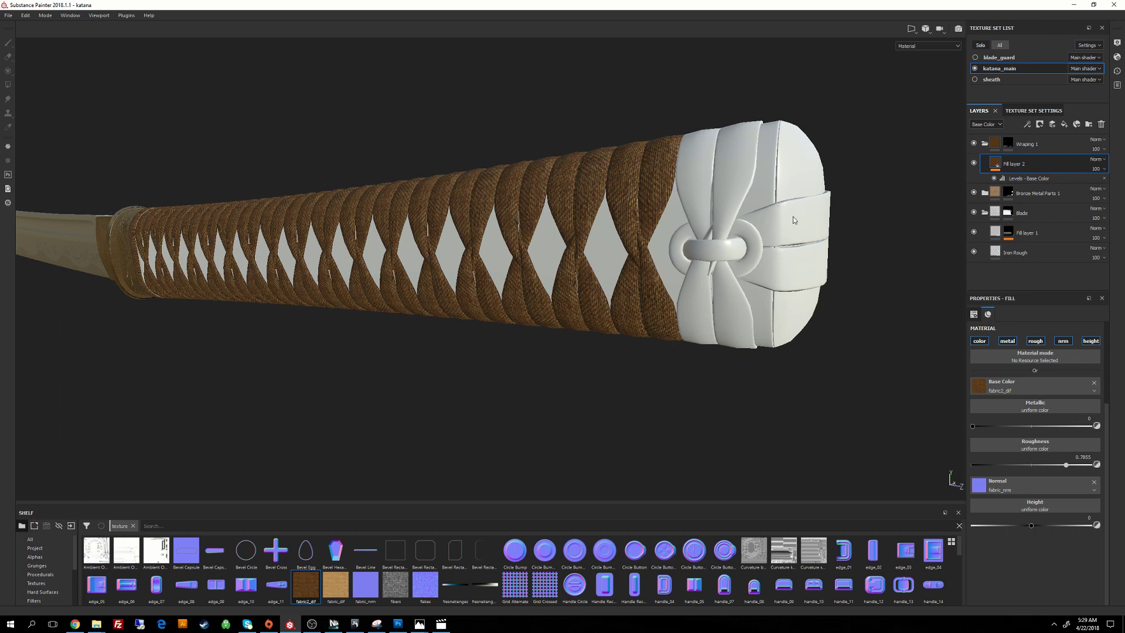
pyautogui.keyDown('alt'); pyautogui.moveTo(759, 251); pyautogui.dragTo(657, 182); pyautogui.keyUp('alt')
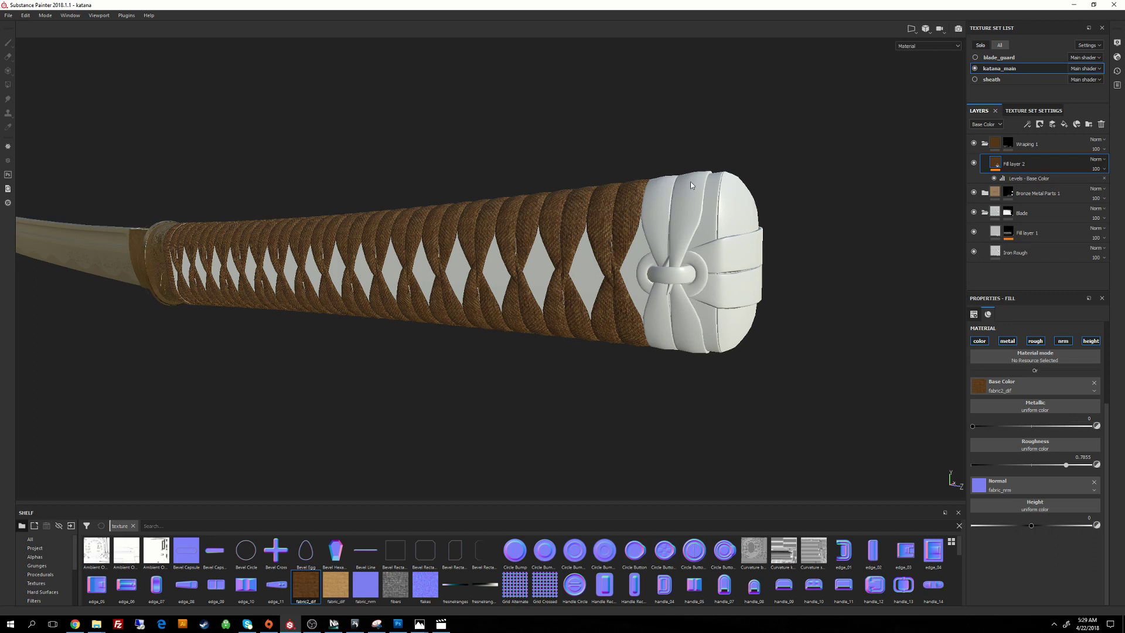
# Step: Duplicate the Wraping 1 folder and rename the copy as Wraping 2
pyautogui.click(995, 144)
pyautogui.click(984, 143)
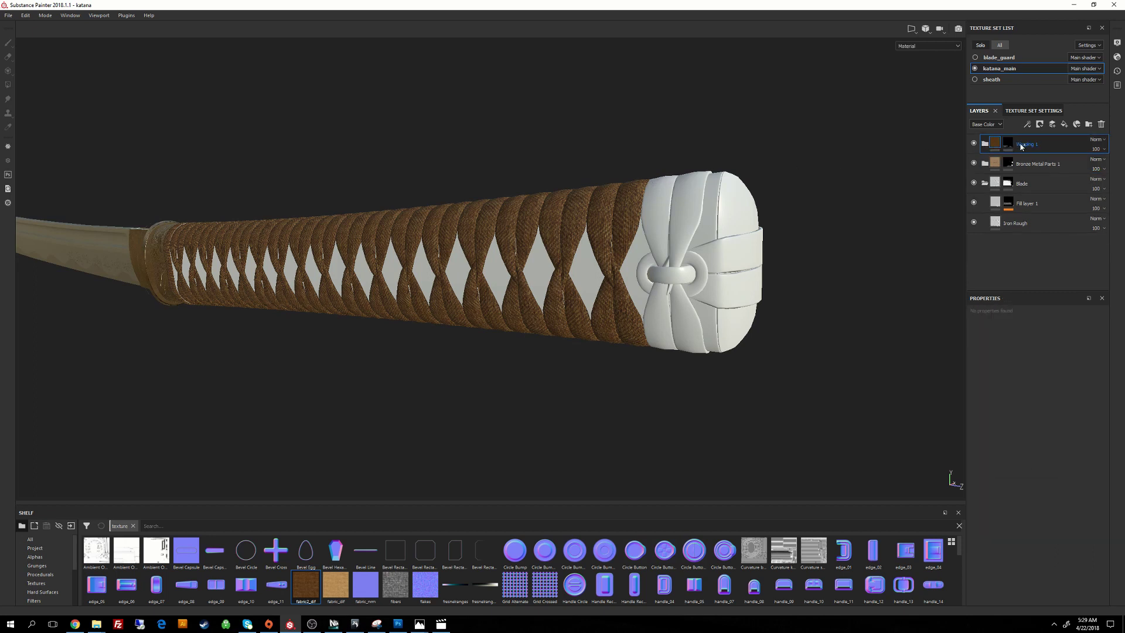
pyautogui.hotkey('ctrl', 'd')
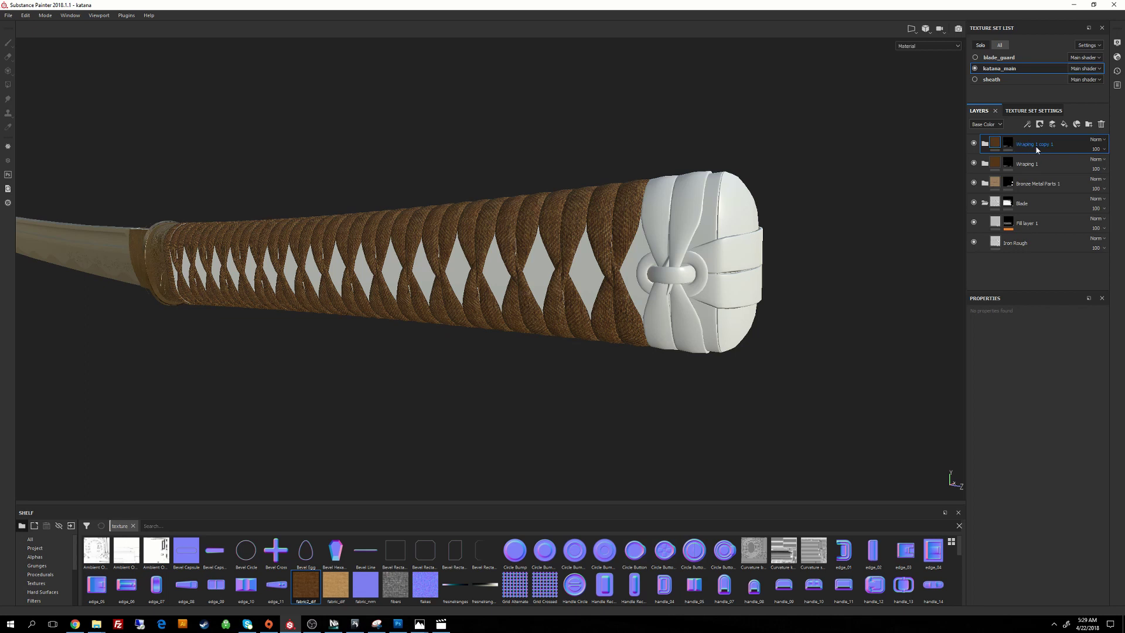
pyautogui.doubleClick(1037, 145)
pyautogui.write('Wraping 2')
pyautogui.press('Return')
# Step: Replace the Wraping 2 mask with a black mask and polygon-fill the straps above and below the pommel's ring knot
pyautogui.click(1007, 144)
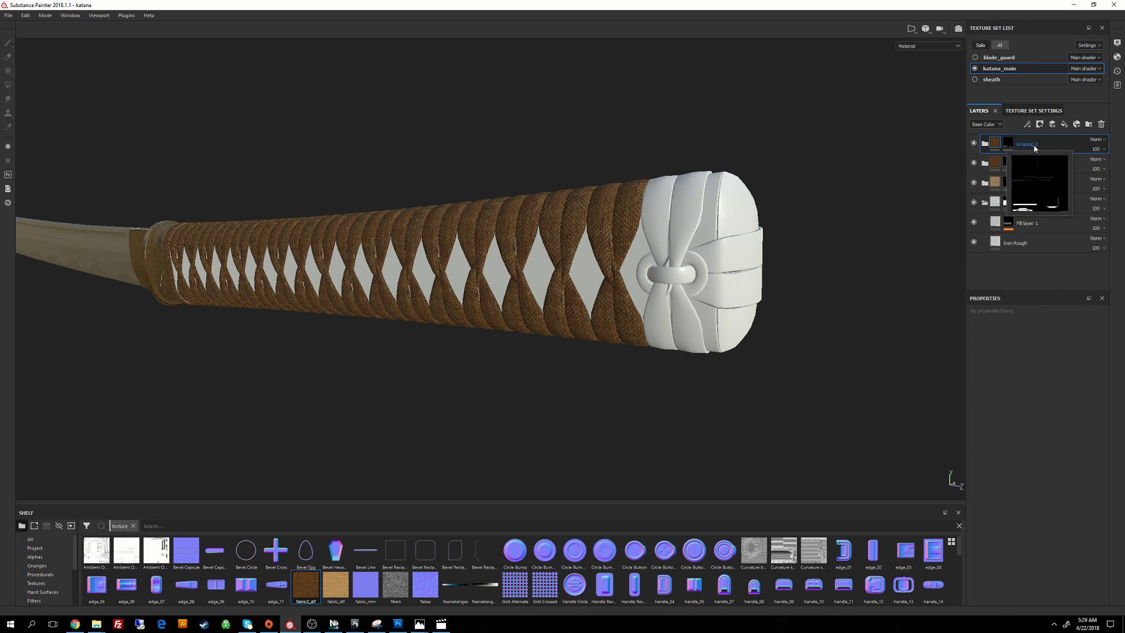
pyautogui.rightClick(1009, 145)
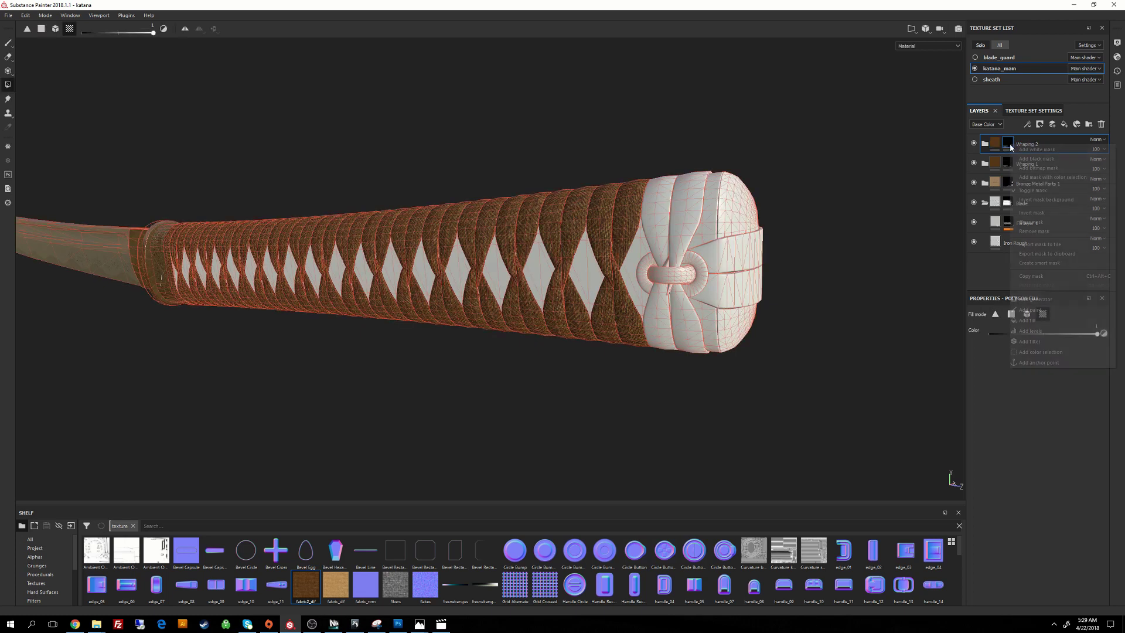
pyautogui.click(1033, 159)
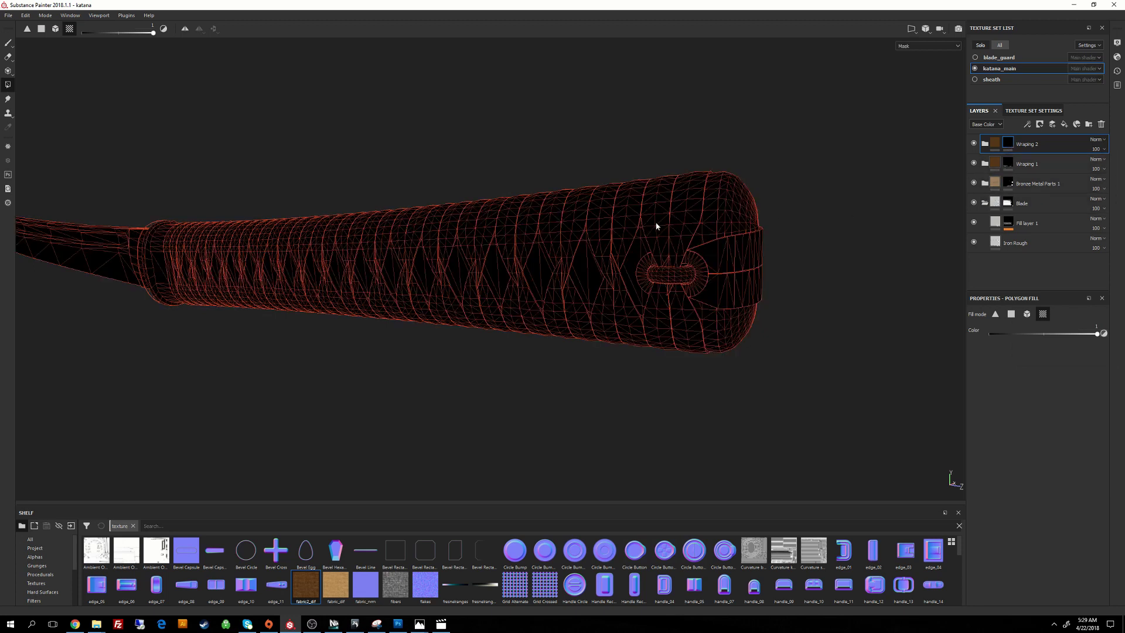
pyautogui.click(657, 223)
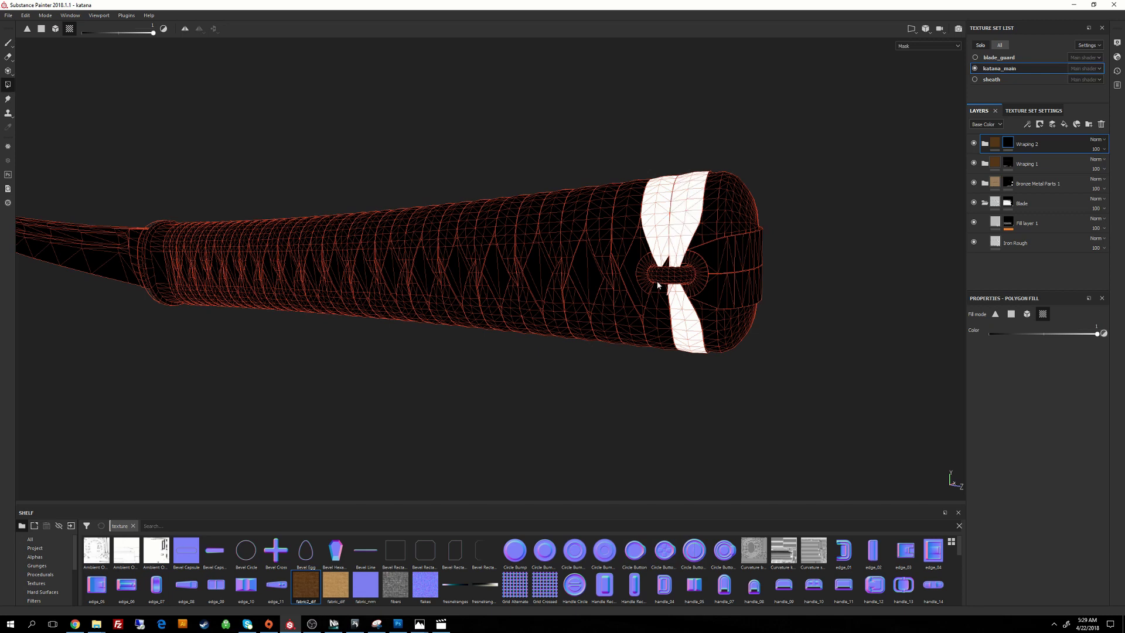
pyautogui.click(671, 301)
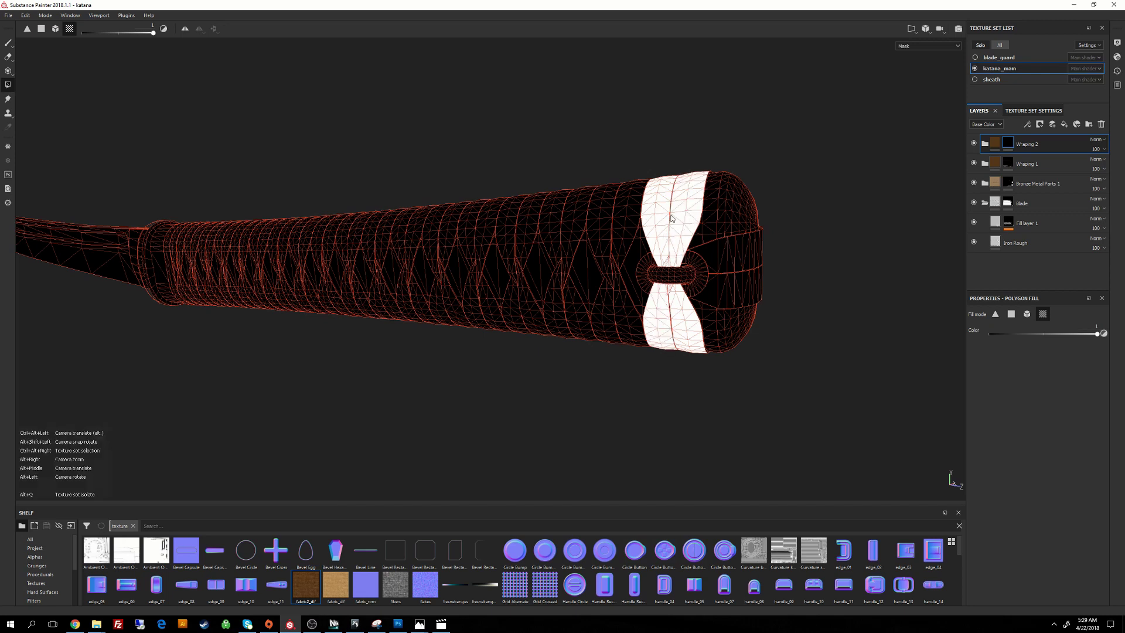
# Step: Check the fabric direction on the pommel straps and remove the lower strap nearest the wrapping from the Wraping 2 mask using fill color 0
pyautogui.click(995, 146)
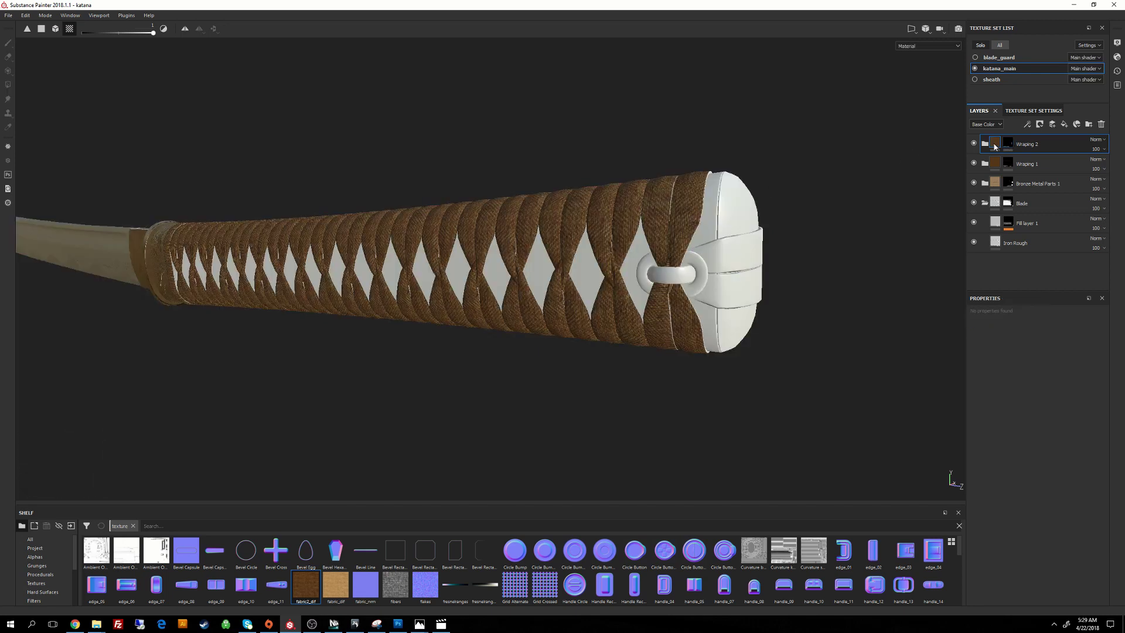
pyautogui.scroll(5, 695, 254)
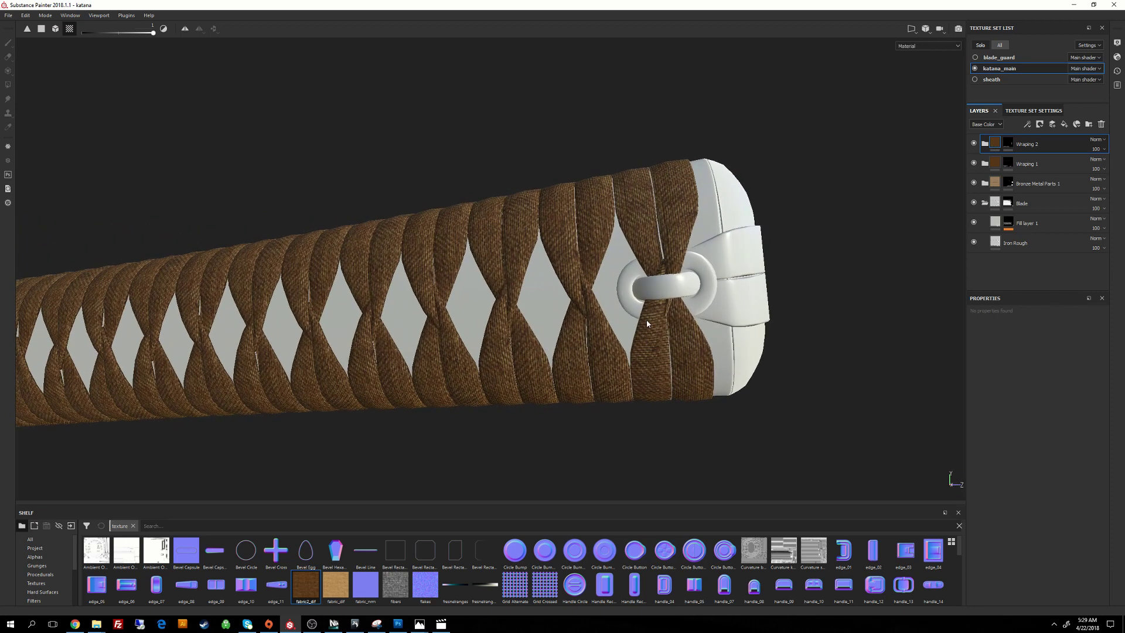
pyautogui.moveTo(662, 364); pyautogui.dragTo(634, 241, button='middle')
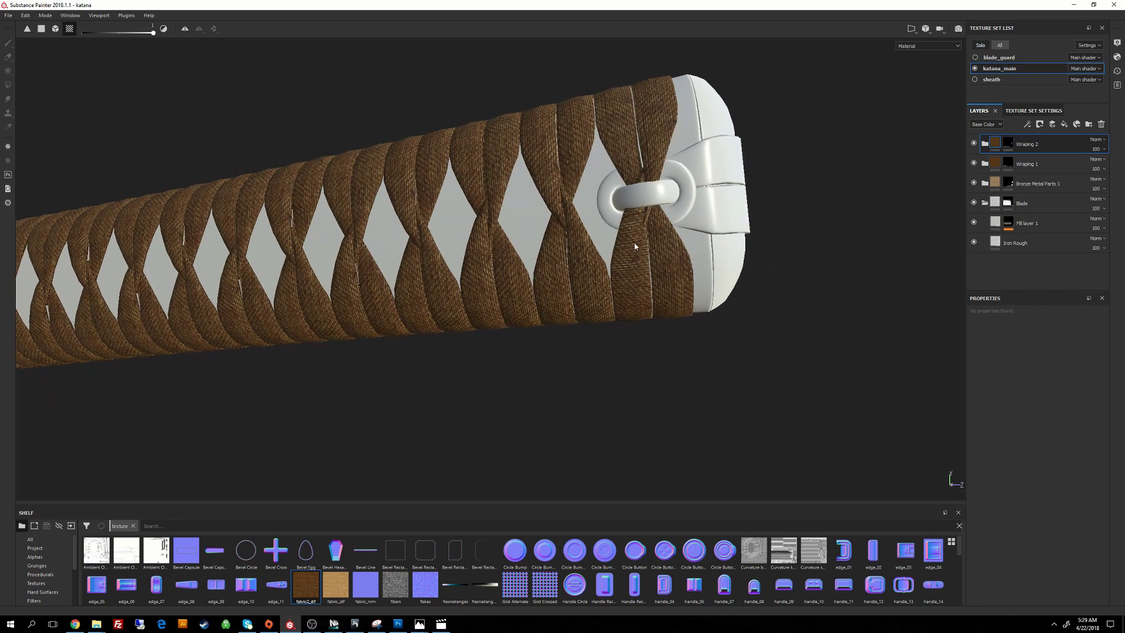
pyautogui.click(1008, 143)
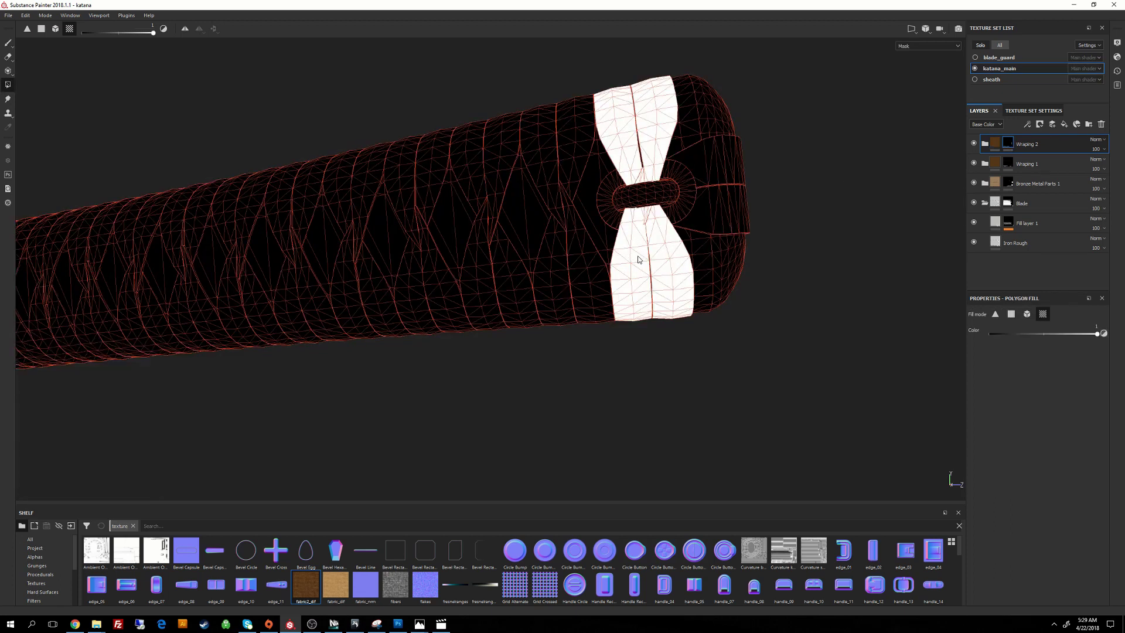
pyautogui.moveTo(1097, 334); pyautogui.dragTo(940, 341)
pyautogui.click(640, 274)
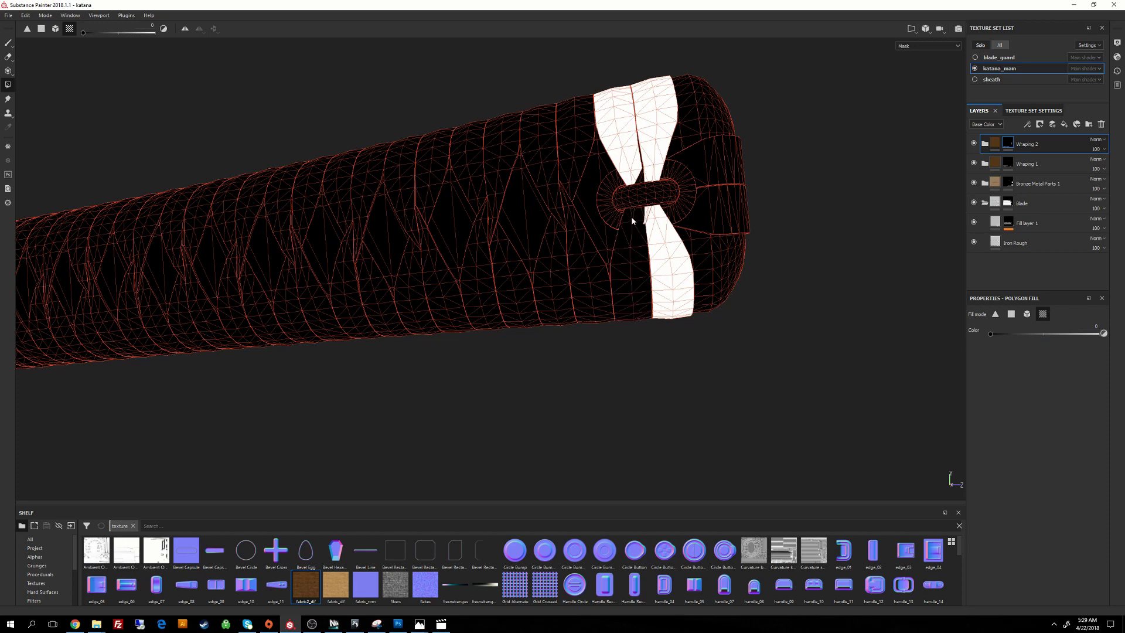
# Step: Set the fill color to 1 and polygon-fill the remaining strap pieces around the ring knot in the Wraping 2 mask
pyautogui.keyDown('alt'); pyautogui.moveTo(632, 221); pyautogui.dragTo(784, 217); pyautogui.keyUp('alt')
pyautogui.moveTo(669, 197)
pyautogui.keyDown('alt'); pyautogui.mouseDown()
pyautogui.moveTo(674, 234)
pyautogui.moveTo(604, 244)
pyautogui.moveTo(684, 229)
pyautogui.moveTo(599, 202)
pyautogui.moveTo(587, 253)
pyautogui.mouseUp(); pyautogui.keyUp('alt')
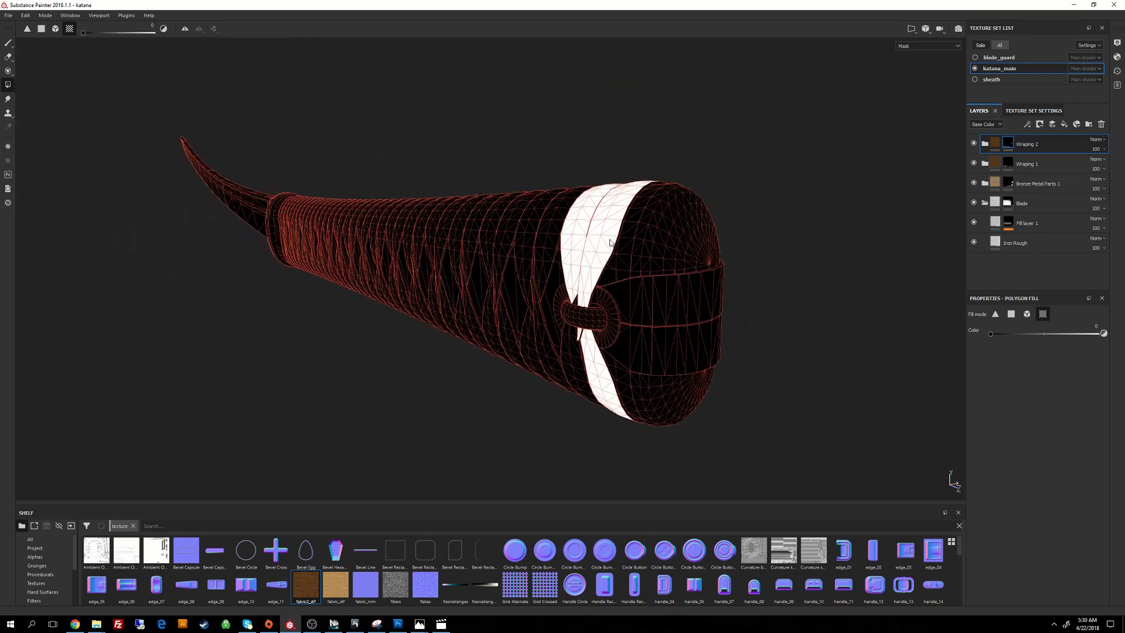
pyautogui.keyDown('alt'); pyautogui.moveTo(587, 253); pyautogui.dragTo(760, 376, button='right'); pyautogui.keyUp('alt')
pyautogui.keyDown('alt'); pyautogui.moveTo(560, 305); pyautogui.dragTo(621, 267); pyautogui.keyUp('alt')
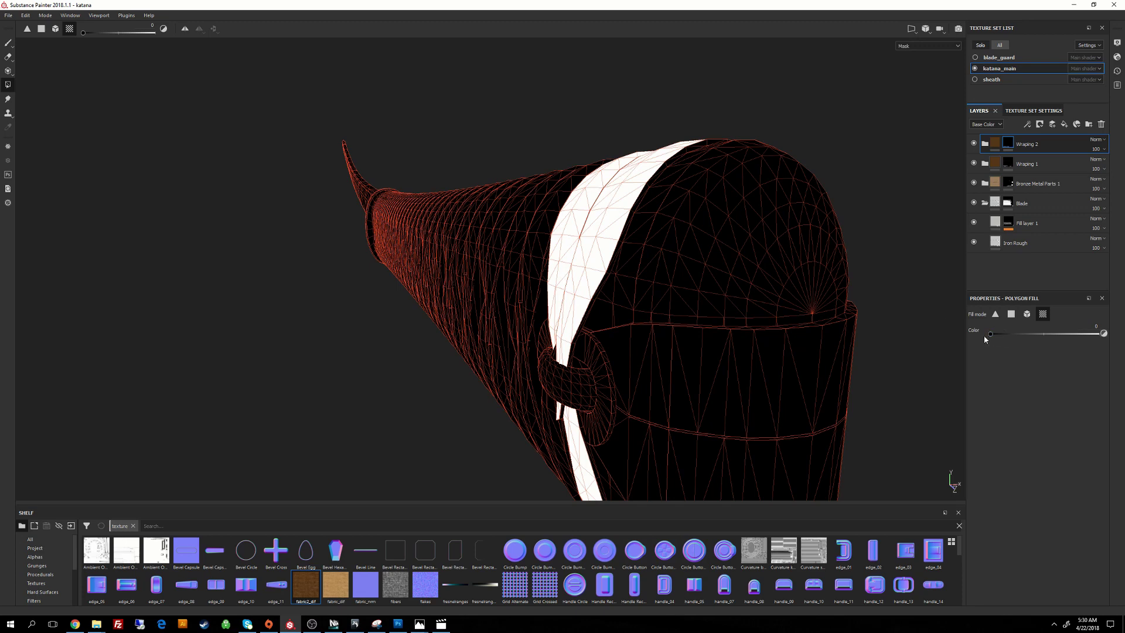
pyautogui.keyDown('alt'); pyautogui.moveTo(817, 325); pyautogui.dragTo(730, 408, button='right'); pyautogui.keyUp('alt')
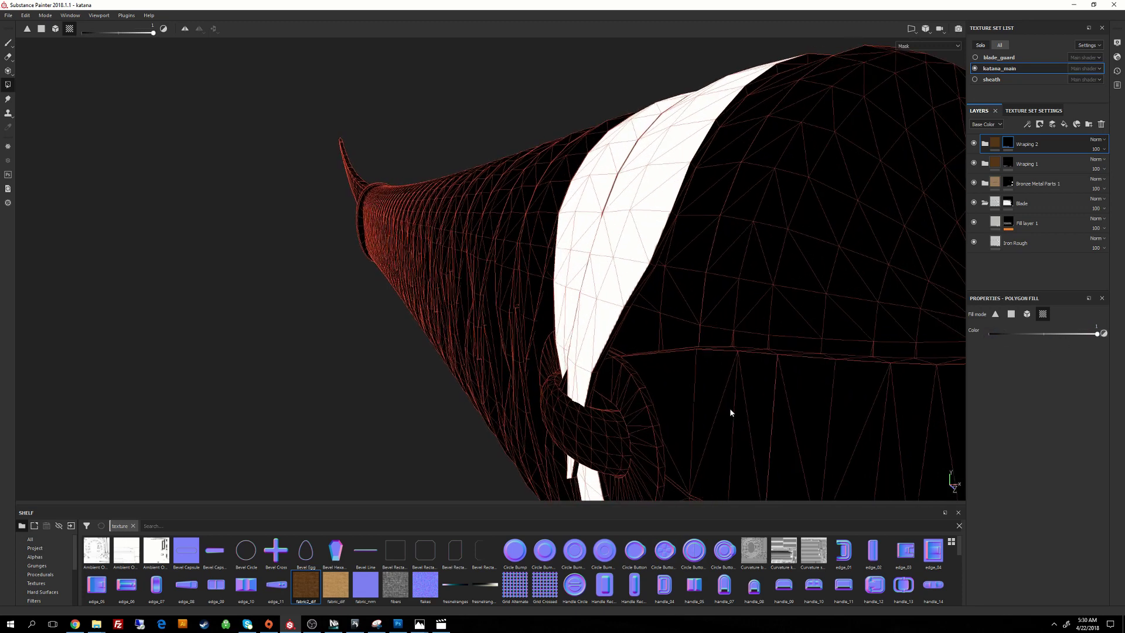
pyautogui.keyDown('alt'); pyautogui.moveTo(543, 280); pyautogui.dragTo(639, 287); pyautogui.keyUp('alt')
pyautogui.keyDown('alt'); pyautogui.moveTo(638, 287); pyautogui.dragTo(624, 307, button='right'); pyautogui.keyUp('alt')
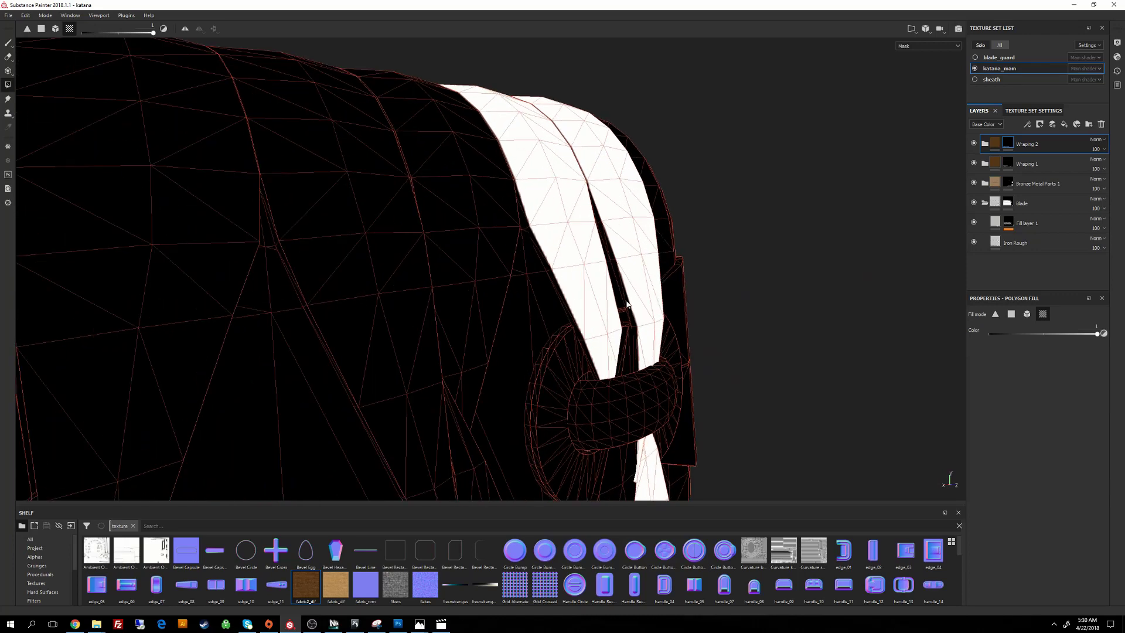
pyautogui.click(627, 304)
pyautogui.keyDown('alt'); pyautogui.moveTo(640, 258); pyautogui.dragTo(460, 283); pyautogui.keyUp('alt')
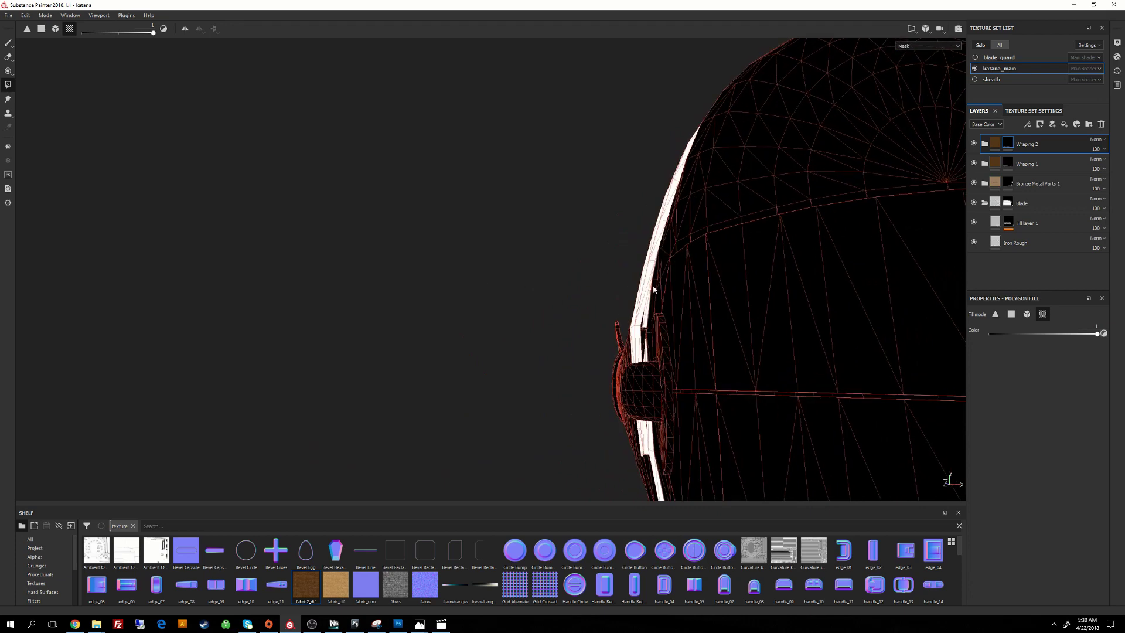
pyautogui.keyDown('alt'); pyautogui.moveTo(674, 368); pyautogui.dragTo(614, 291); pyautogui.keyUp('alt')
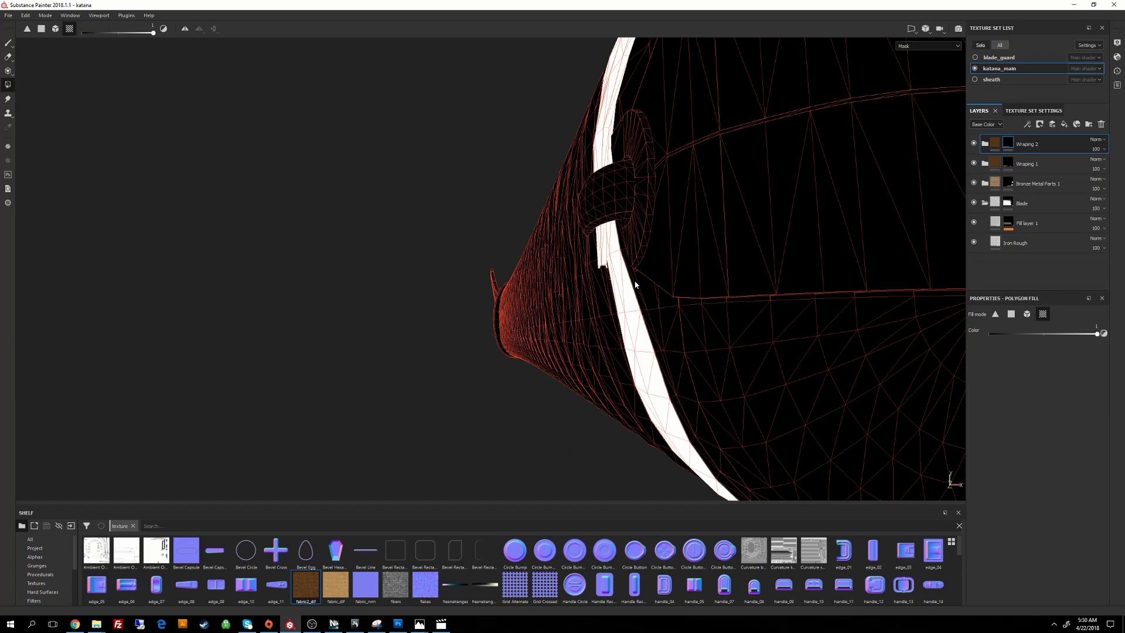
pyautogui.click(635, 283)
pyautogui.keyDown('alt'); pyautogui.moveTo(739, 333); pyautogui.dragTo(713, 77, button='right'); pyautogui.keyUp('alt')
pyautogui.keyDown('alt'); pyautogui.moveTo(713, 78); pyautogui.dragTo(772, 180); pyautogui.keyUp('alt')
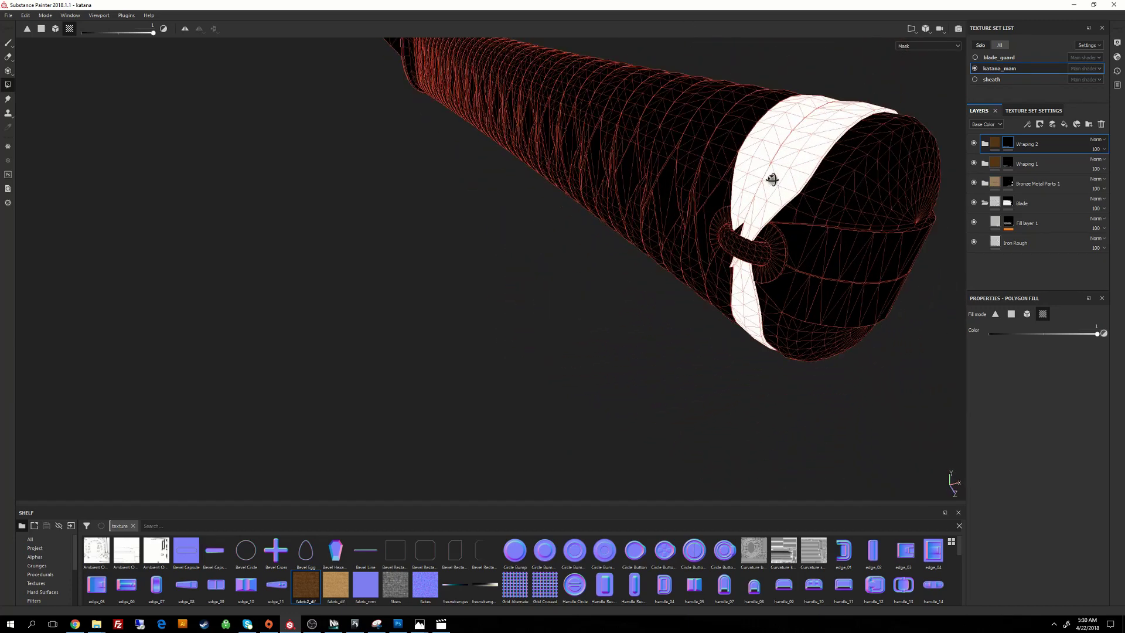
pyautogui.keyDown('alt'); pyautogui.moveTo(772, 180); pyautogui.dragTo(600, 233, button='right'); pyautogui.keyUp('alt')
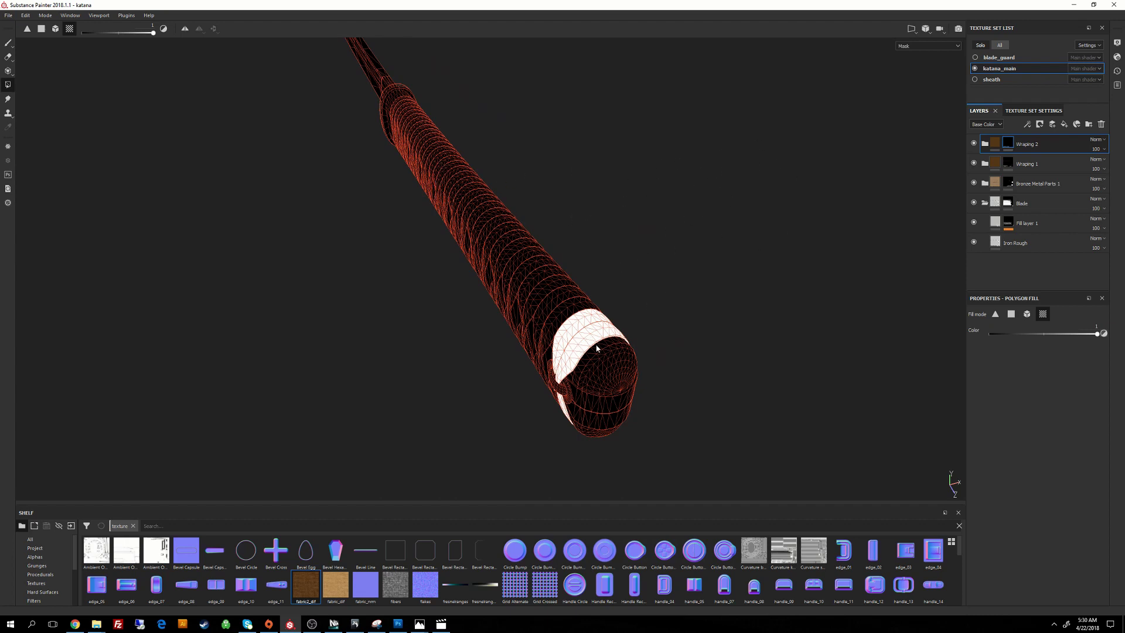
# Step: Examine the Wraping 2 mask on the pommel straps and ring knot from both sides for missed faces
pyautogui.keyDown('alt'); pyautogui.moveTo(634, 333); pyautogui.dragTo(670, 264); pyautogui.keyUp('alt')
pyautogui.keyDown('alt'); pyautogui.moveTo(671, 264); pyautogui.dragTo(627, 263, button='right'); pyautogui.keyUp('alt')
pyautogui.keyDown('alt'); pyautogui.moveTo(628, 264); pyautogui.dragTo(728, 364); pyautogui.keyUp('alt')
pyautogui.keyDown('alt'); pyautogui.moveTo(729, 364); pyautogui.dragTo(603, 195, button='middle'); pyautogui.keyUp('alt')
pyautogui.keyDown('alt'); pyautogui.moveTo(603, 195); pyautogui.dragTo(688, 357, button='right'); pyautogui.keyUp('alt')
pyautogui.keyDown('alt'); pyautogui.moveTo(689, 357); pyautogui.dragTo(593, 146, button='middle'); pyautogui.keyUp('alt')
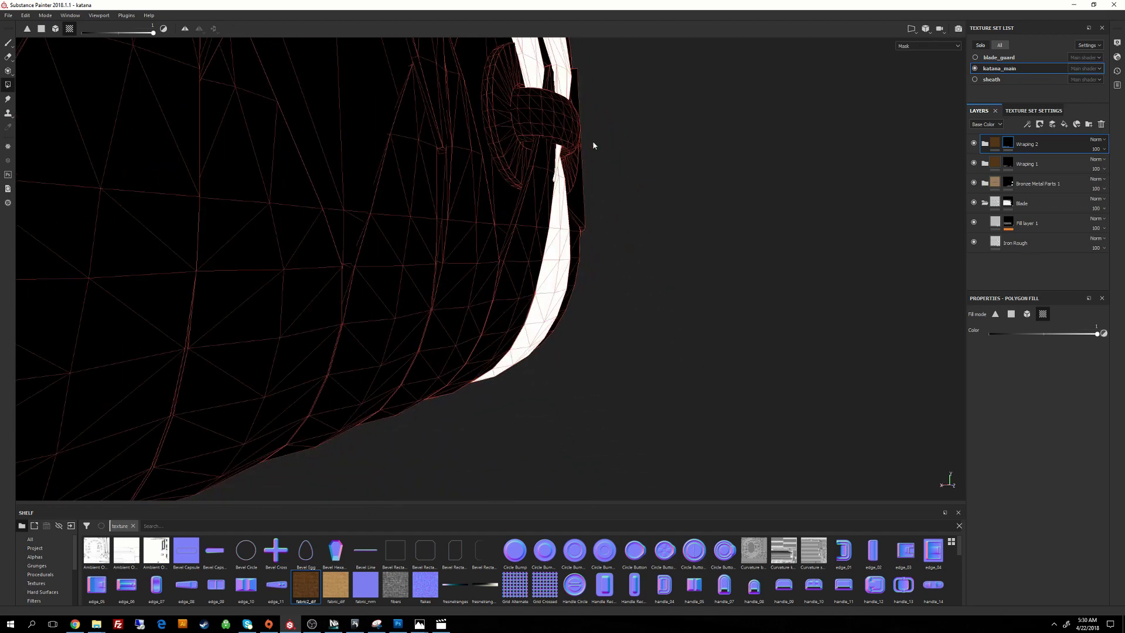
pyautogui.keyDown('alt'); pyautogui.moveTo(593, 146); pyautogui.dragTo(648, 165); pyautogui.keyUp('alt')
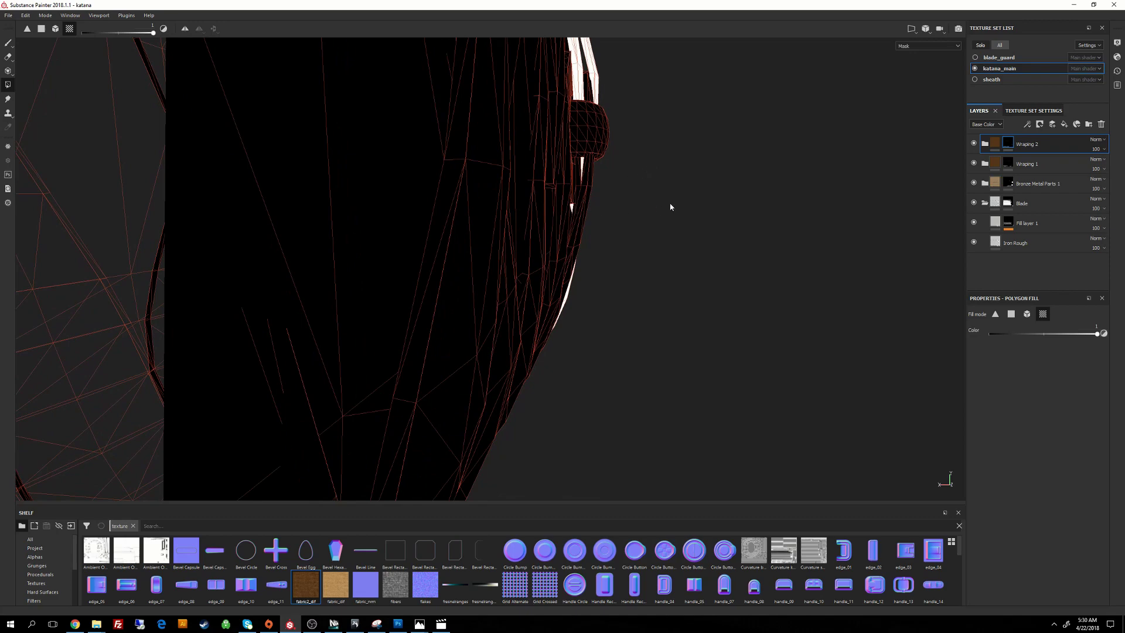
pyautogui.keyDown('alt'); pyautogui.moveTo(670, 206); pyautogui.dragTo(841, 108); pyautogui.keyUp('alt')
pyautogui.keyDown('alt'); pyautogui.moveTo(586, 130); pyautogui.dragTo(929, 264); pyautogui.keyUp('alt')
pyautogui.keyDown('alt'); pyautogui.moveTo(521, 128); pyautogui.dragTo(579, 236, button='middle'); pyautogui.keyUp('alt')
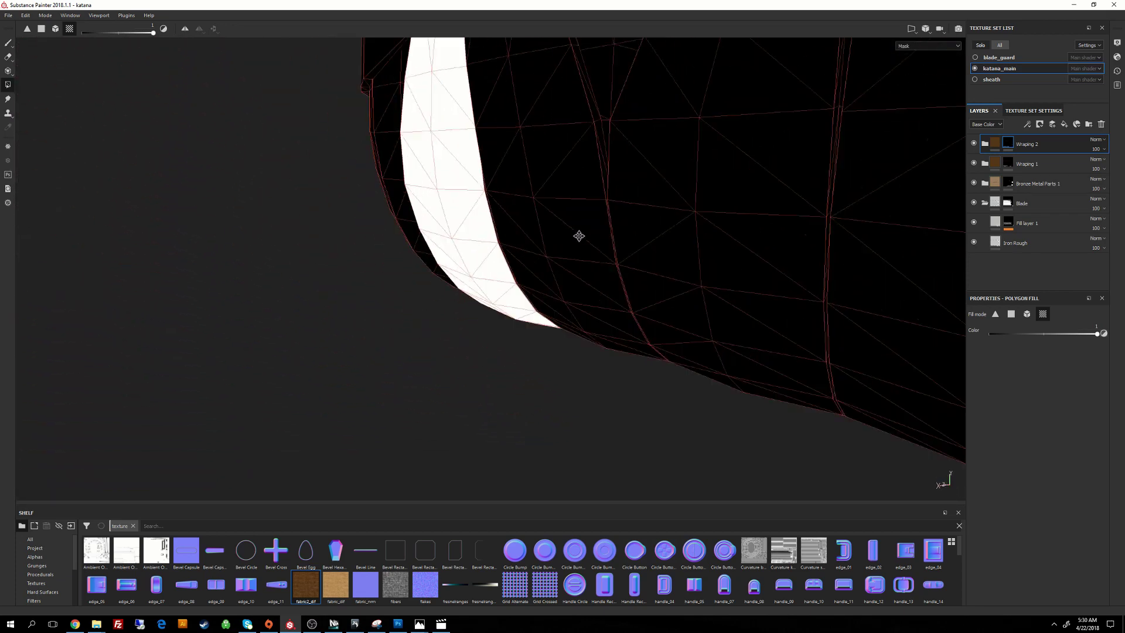
pyautogui.keyDown('alt'); pyautogui.moveTo(579, 236); pyautogui.dragTo(541, 213); pyautogui.keyUp('alt')
pyautogui.keyDown('alt'); pyautogui.moveTo(545, 254); pyautogui.dragTo(616, 204); pyautogui.keyUp('alt')
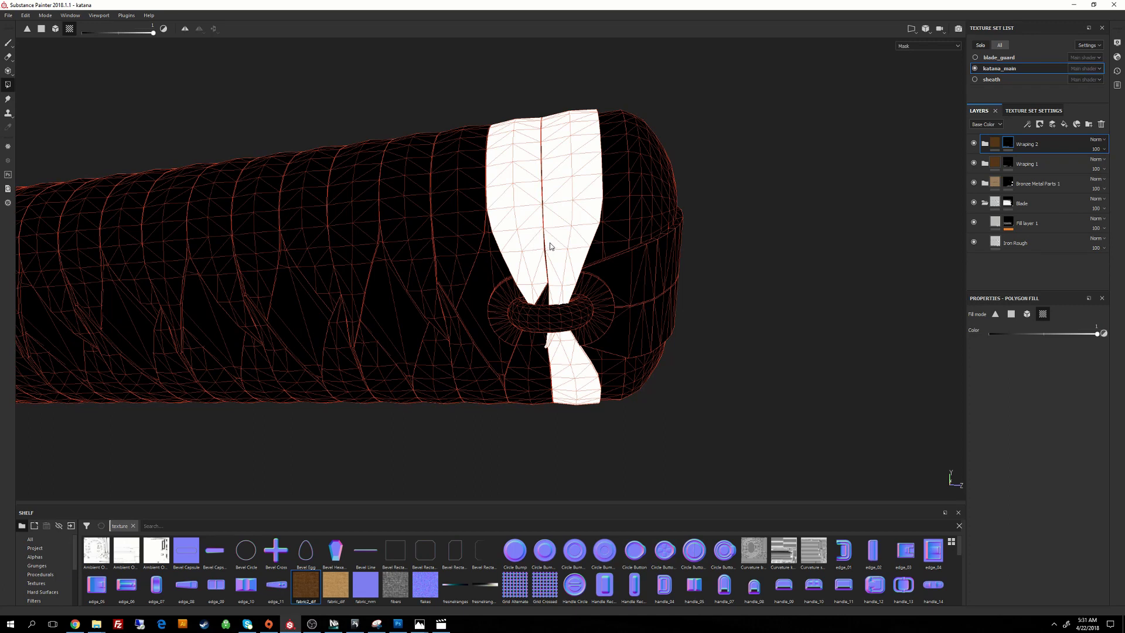
pyautogui.keyDown('alt'); pyautogui.moveTo(525, 233); pyautogui.dragTo(540, 152); pyautogui.keyUp('alt')
pyautogui.keyDown('alt'); pyautogui.moveTo(561, 297); pyautogui.dragTo(577, 273); pyautogui.keyUp('alt')
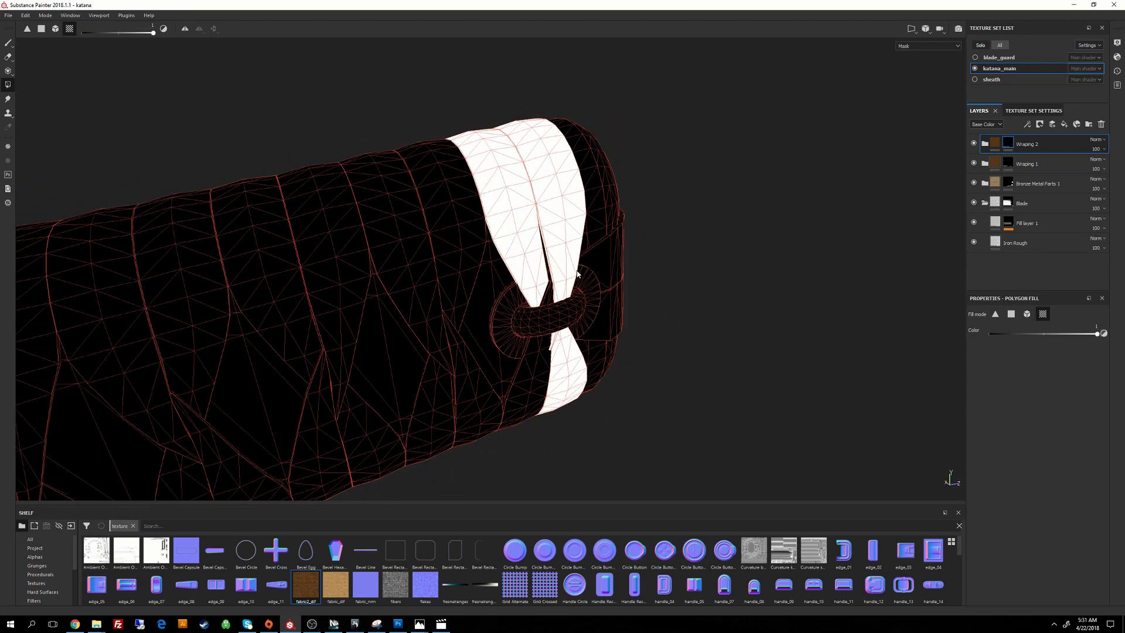
# Step: Examine the Wraping 2 mask on the flat 2D UV layout, and return to the 3D view with the material shown
pyautogui.click(911, 29)
pyautogui.click(921, 62)
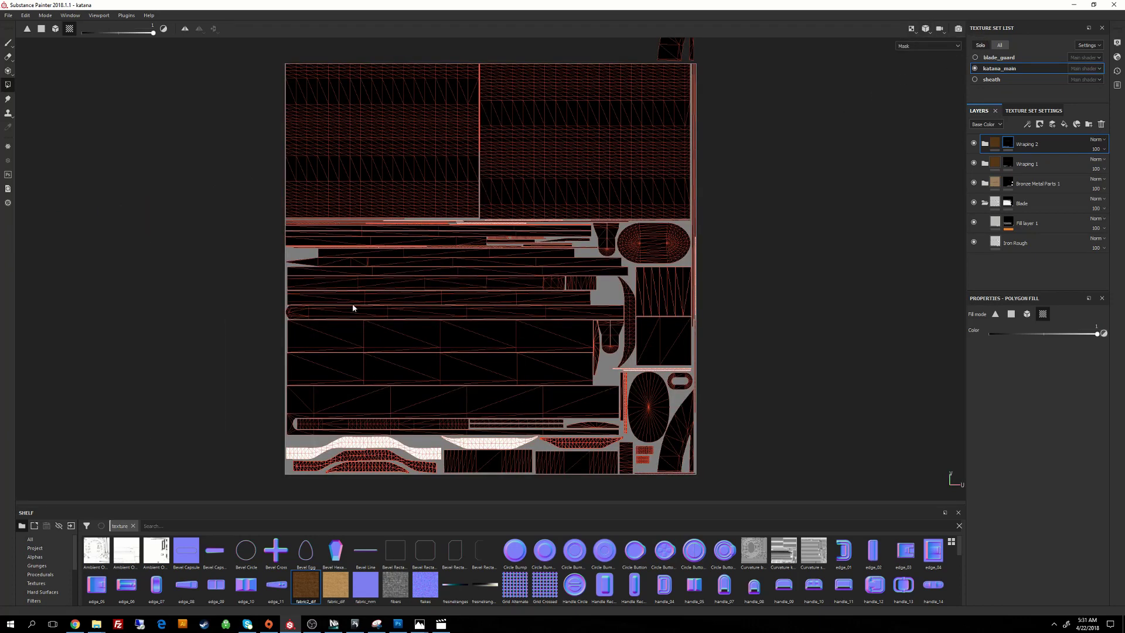
pyautogui.keyDown('alt'); pyautogui.moveTo(329, 242); pyautogui.dragTo(518, 523, button='right'); pyautogui.keyUp('alt')
pyautogui.keyDown('alt'); pyautogui.moveTo(472, 212); pyautogui.dragTo(475, 88, button='right'); pyautogui.keyUp('alt')
pyautogui.keyDown('alt'); pyautogui.moveTo(586, 218); pyautogui.dragTo(496, 237, button='middle'); pyautogui.keyUp('alt')
pyautogui.keyDown('alt'); pyautogui.moveTo(489, 231); pyautogui.dragTo(498, 129, button='right'); pyautogui.keyUp('alt')
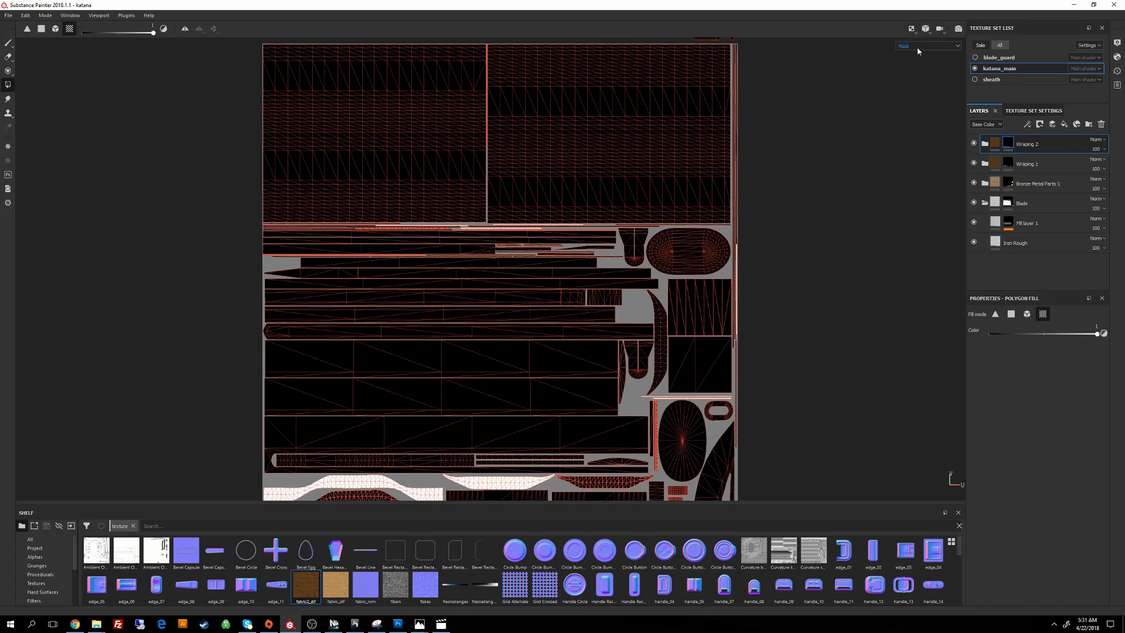
pyautogui.press('F2')
pyautogui.keyDown('alt'); pyautogui.moveTo(747, 169); pyautogui.dragTo(713, 156); pyautogui.keyUp('alt')
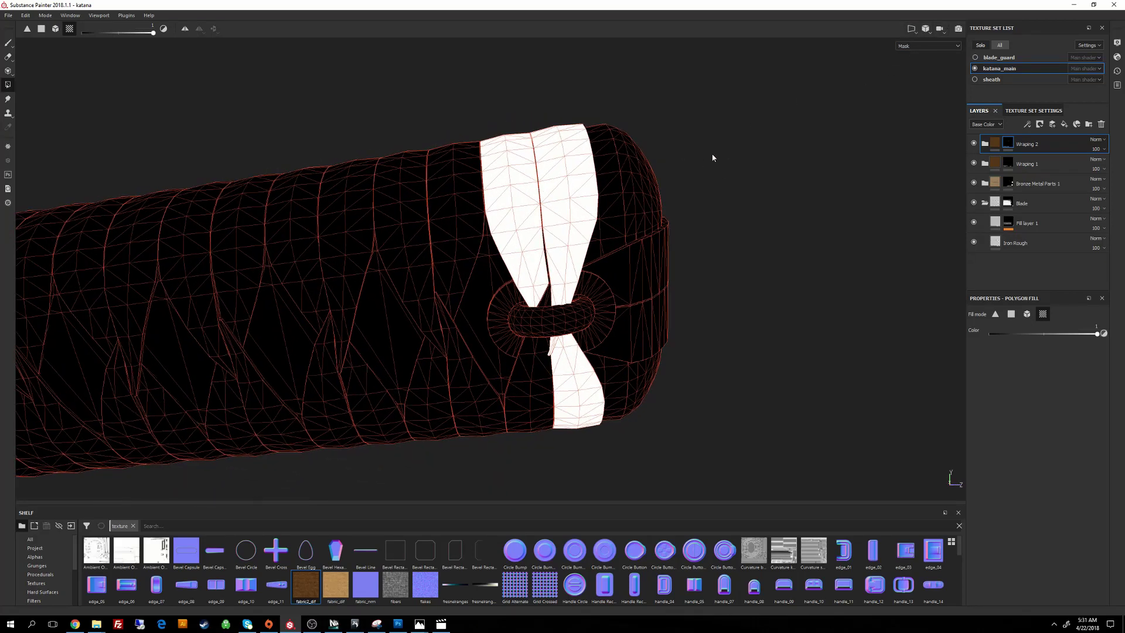
pyautogui.keyDown('alt'); pyautogui.moveTo(713, 155); pyautogui.dragTo(703, 138, button='right'); pyautogui.keyUp('alt')
pyautogui.press('m')
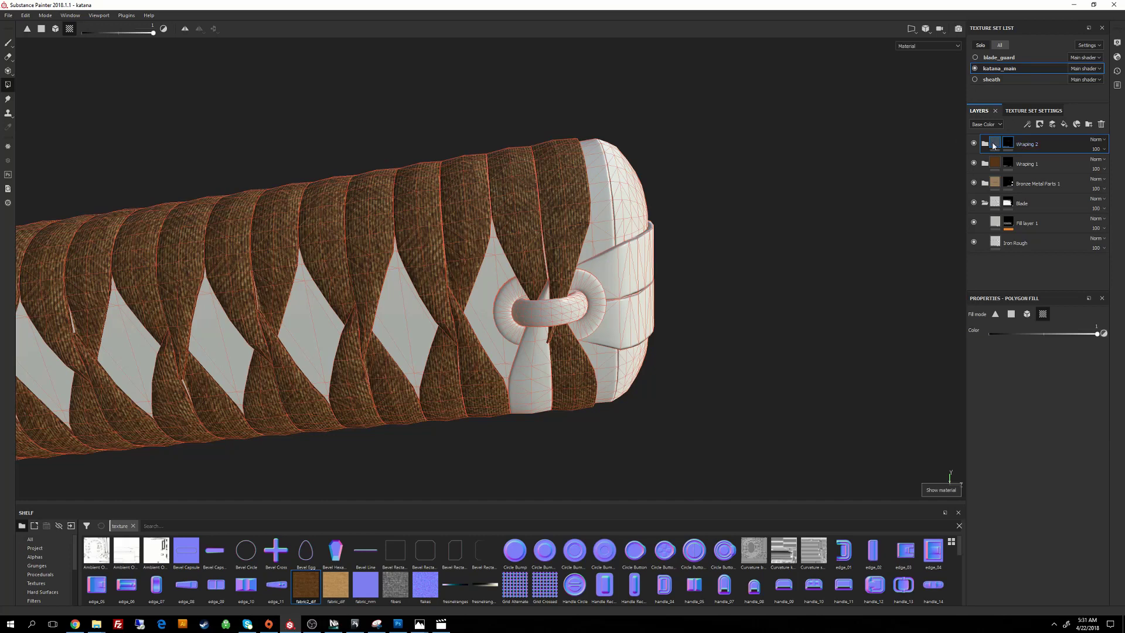
# Step: Duplicate the Wraping 2 folder and rename the copy as Wraping 3
pyautogui.click(994, 144)
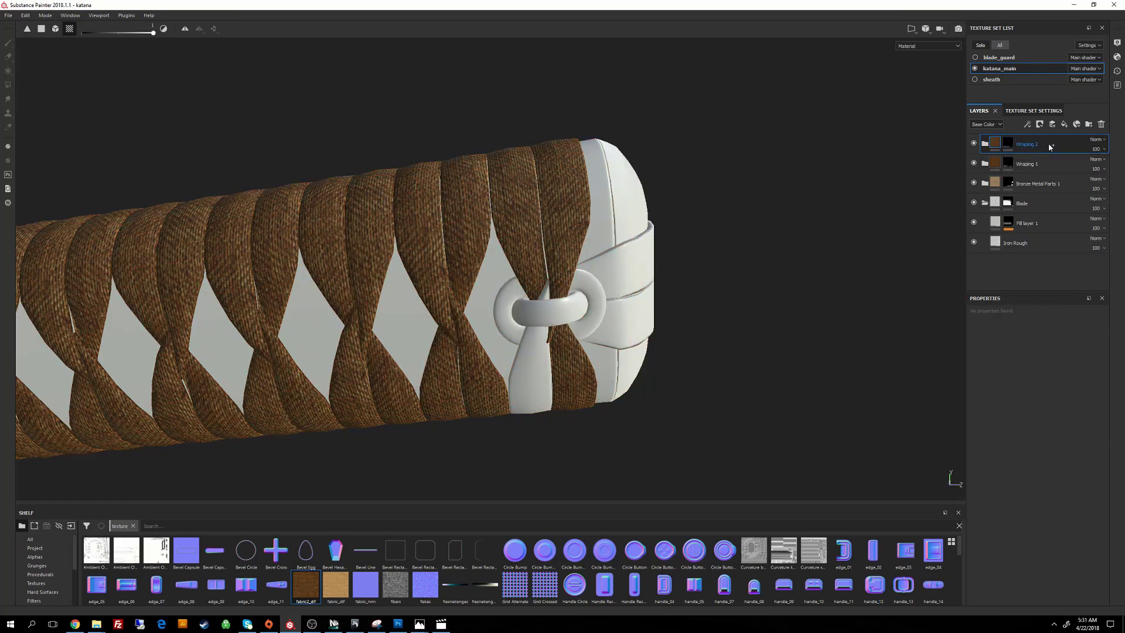
pyautogui.hotkey('ctrl', 'd')
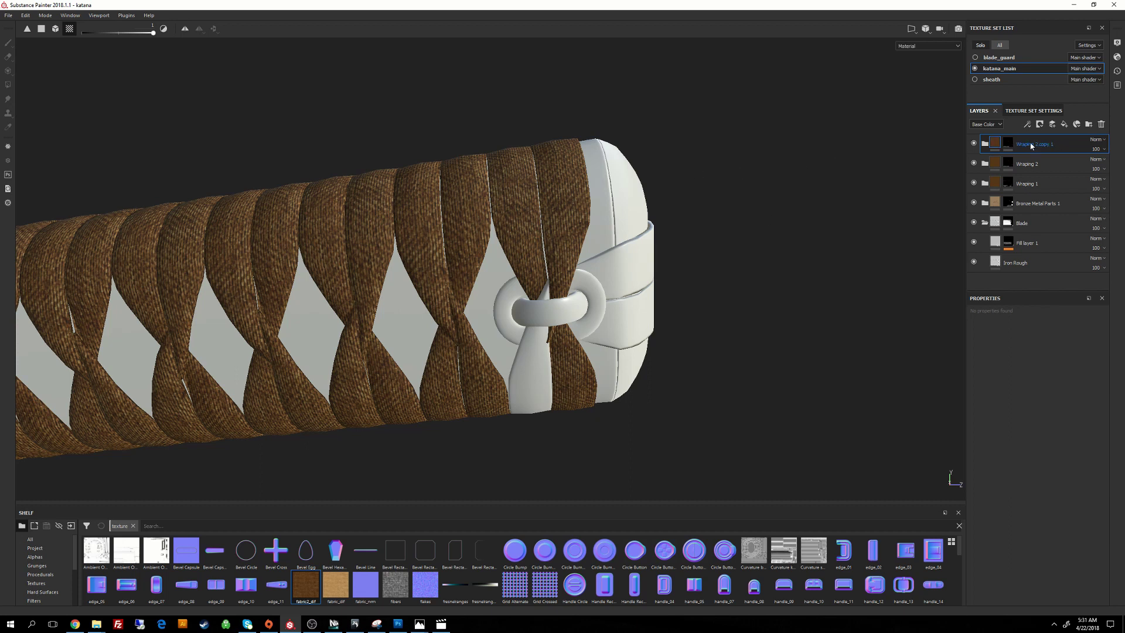
pyautogui.moveTo(1037, 144); pyautogui.dragTo(1107, 161)
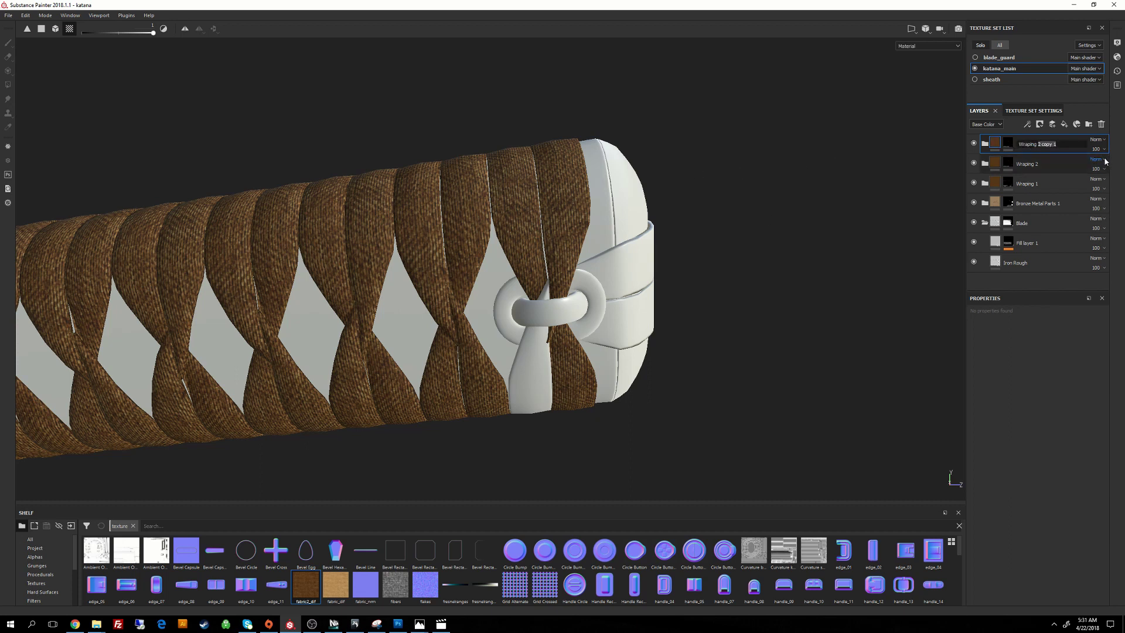
pyautogui.press('Return')
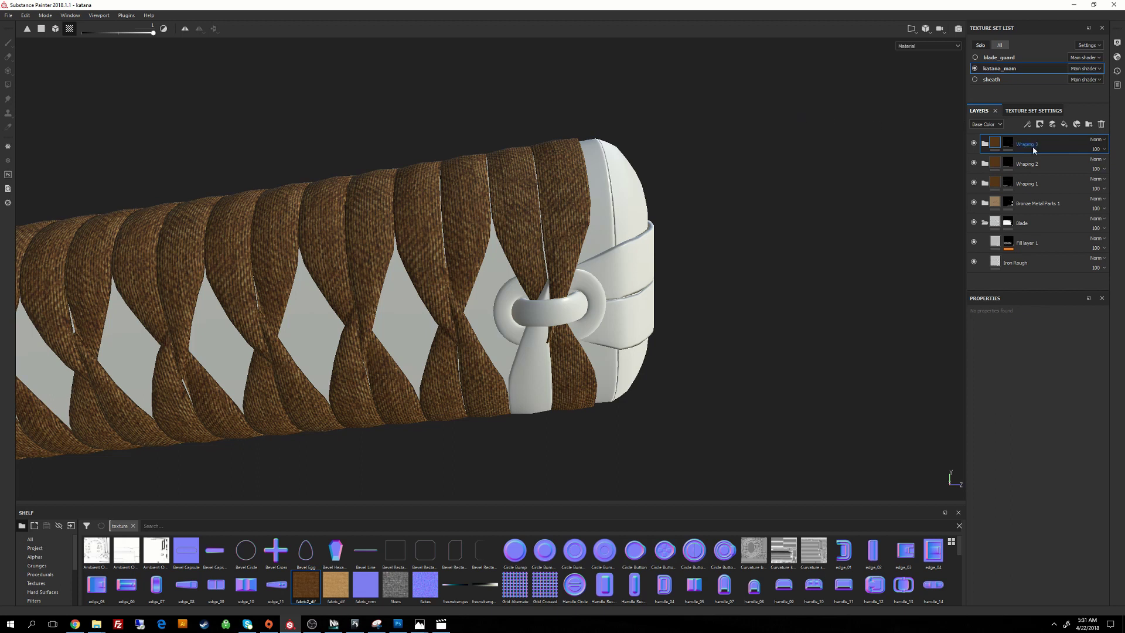
# Step: Reset the Wraping 3 mask to black and polygon-fill the lower strap nearest the wrapping, including its piece at the ring knot
pyautogui.rightClick(1008, 144)
pyautogui.click(1037, 161)
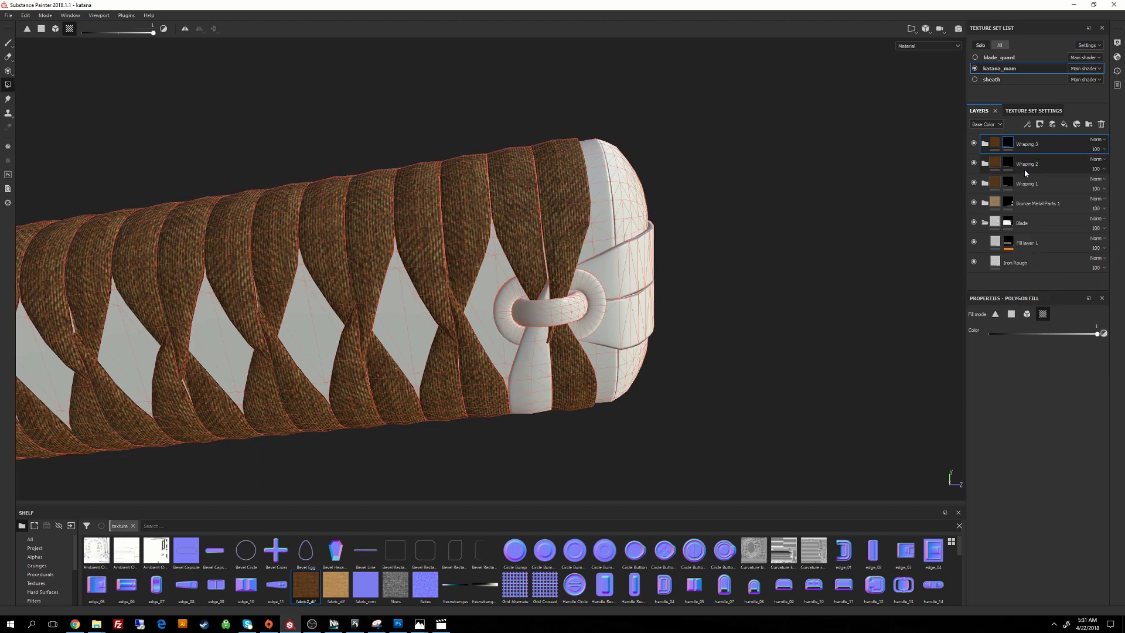
pyautogui.keyDown('alt'); pyautogui.click(1007, 145); pyautogui.keyUp('alt')
pyautogui.keyDown('alt'); pyautogui.moveTo(608, 267); pyautogui.dragTo(602, 314); pyautogui.keyUp('alt')
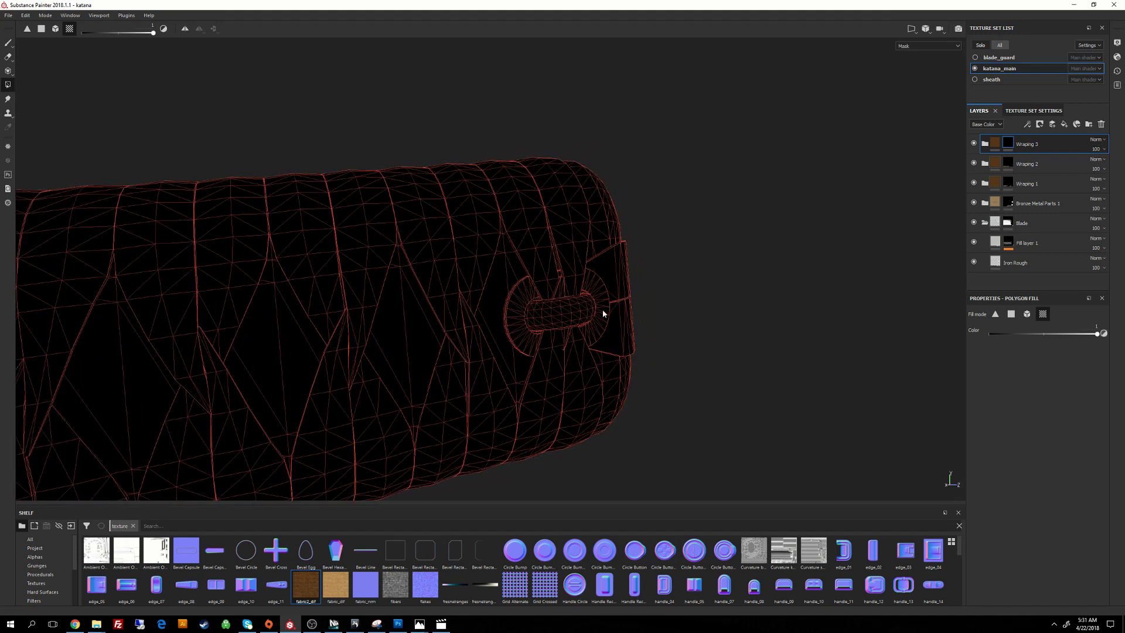
pyautogui.click(543, 364)
pyautogui.keyDown('alt'); pyautogui.moveTo(595, 362); pyautogui.dragTo(656, 226, button='middle'); pyautogui.keyUp('alt')
pyautogui.keyDown('alt'); pyautogui.moveTo(665, 216); pyautogui.dragTo(863, 437, button='right'); pyautogui.keyUp('alt')
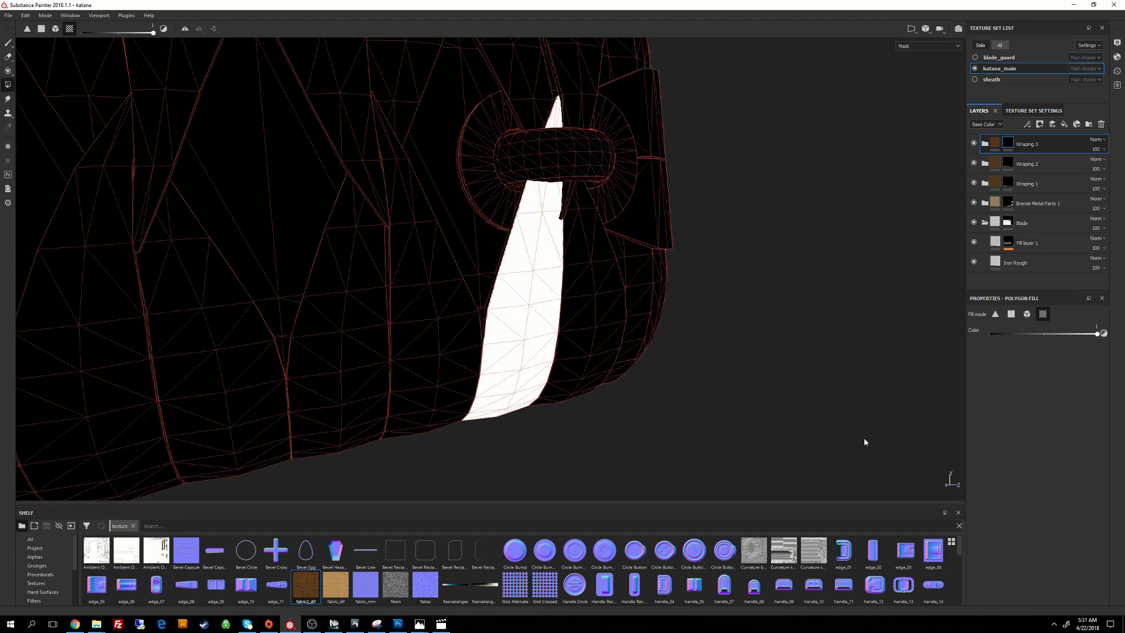
pyautogui.keyDown('alt'); pyautogui.moveTo(630, 316); pyautogui.dragTo(663, 314); pyautogui.keyUp('alt')
pyautogui.click(545, 266)
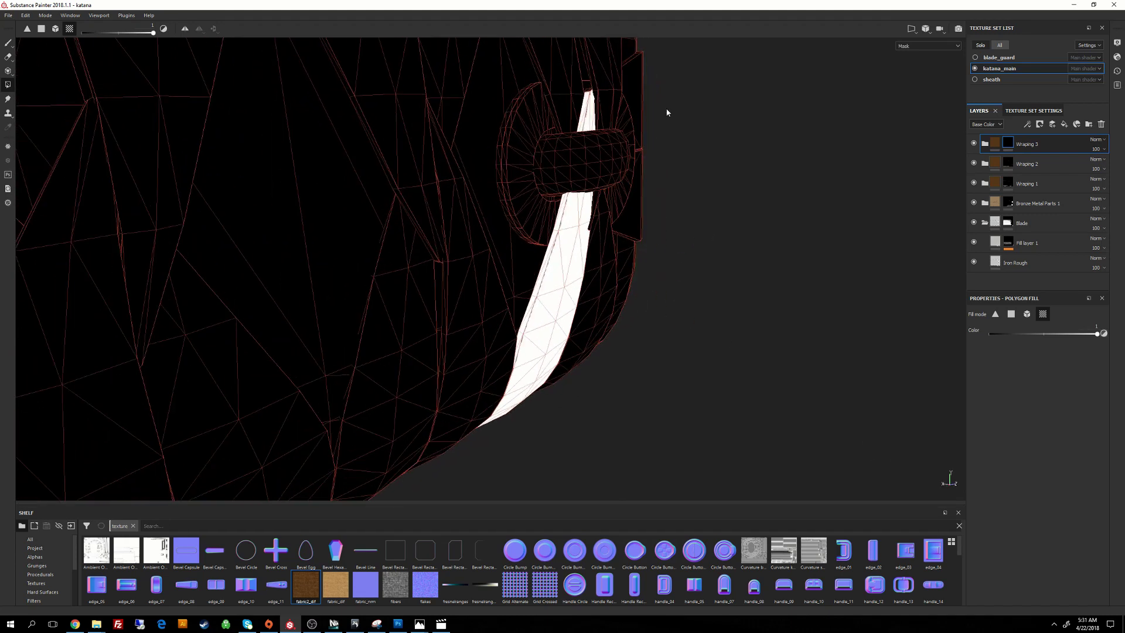
# Step: Examine the Wraping 3 mask around the ring knot and check the fabric direction on the lower strap in material view
pyautogui.keyDown('alt'); pyautogui.moveTo(668, 110); pyautogui.dragTo(627, 196); pyautogui.keyUp('alt')
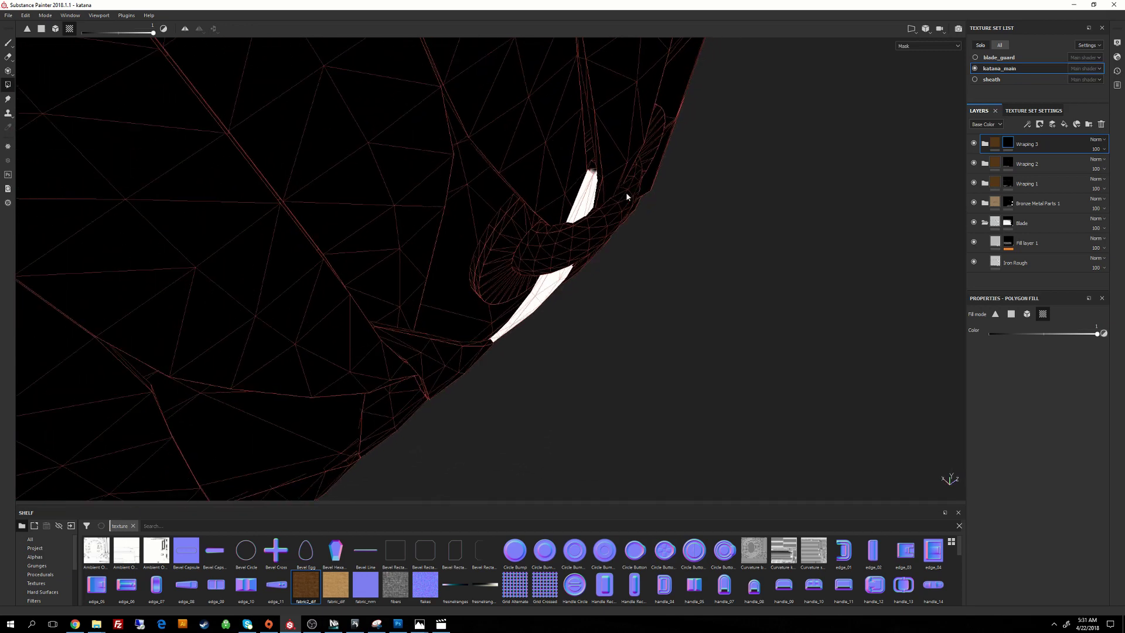
pyautogui.keyDown('alt'); pyautogui.moveTo(768, 212); pyautogui.dragTo(722, 304); pyautogui.keyUp('alt')
pyautogui.keyDown('alt'); pyautogui.moveTo(722, 304); pyautogui.dragTo(633, 55, button='middle'); pyautogui.keyUp('alt')
pyautogui.keyDown('alt'); pyautogui.moveTo(633, 56); pyautogui.dragTo(493, 299); pyautogui.keyUp('alt')
pyautogui.keyDown('alt'); pyautogui.moveTo(716, 123); pyautogui.dragTo(737, 220, button='middle'); pyautogui.keyUp('alt')
pyautogui.keyDown('alt'); pyautogui.moveTo(738, 220); pyautogui.dragTo(826, 232); pyautogui.keyUp('alt')
pyautogui.keyDown('alt'); pyautogui.moveTo(629, 128); pyautogui.dragTo(808, 183, button='right'); pyautogui.keyUp('alt')
pyautogui.click(994, 144)
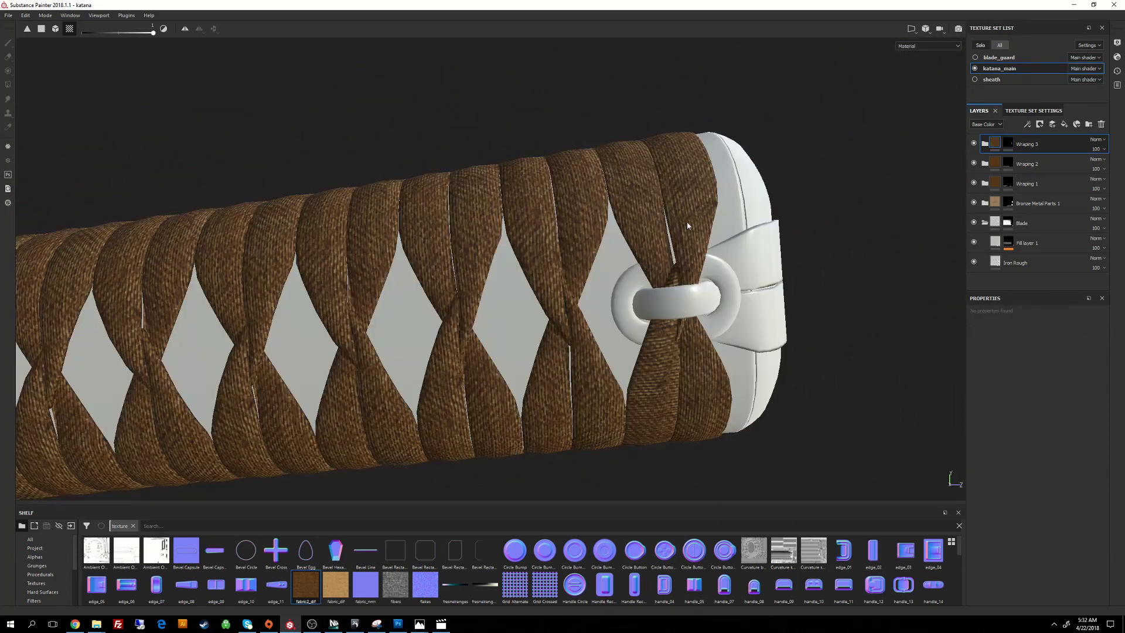
pyautogui.scroll(3, 593, 249)
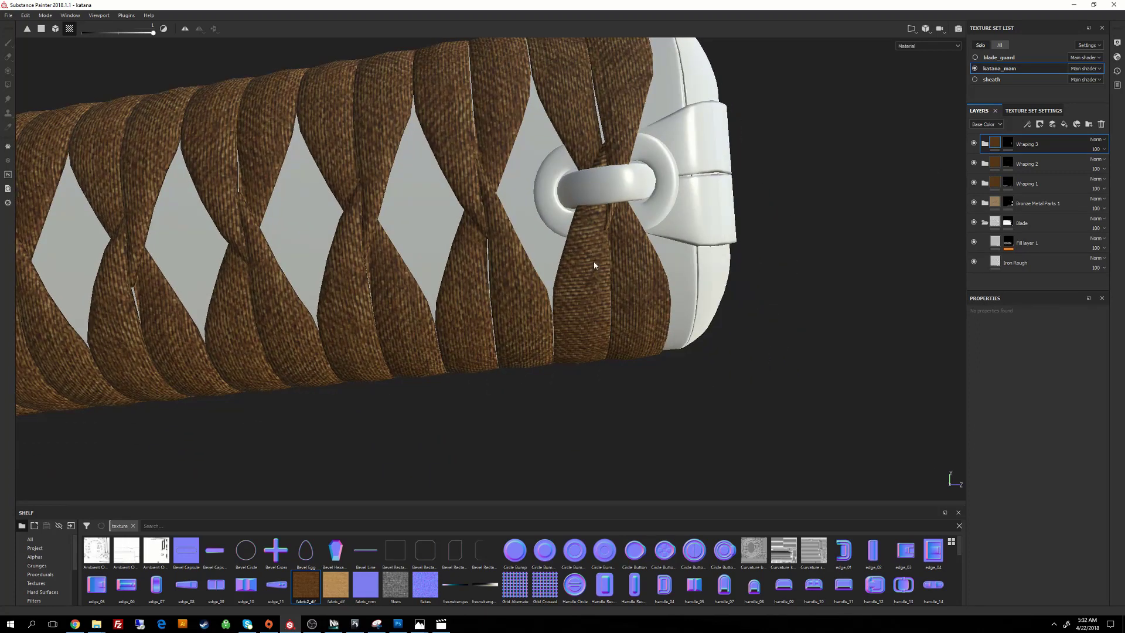
# Step: Set the UV rotation of the Wraping 3 fill layer to 90 and check the fabric direction on the pommel straps
pyautogui.click(984, 144)
pyautogui.click(996, 164)
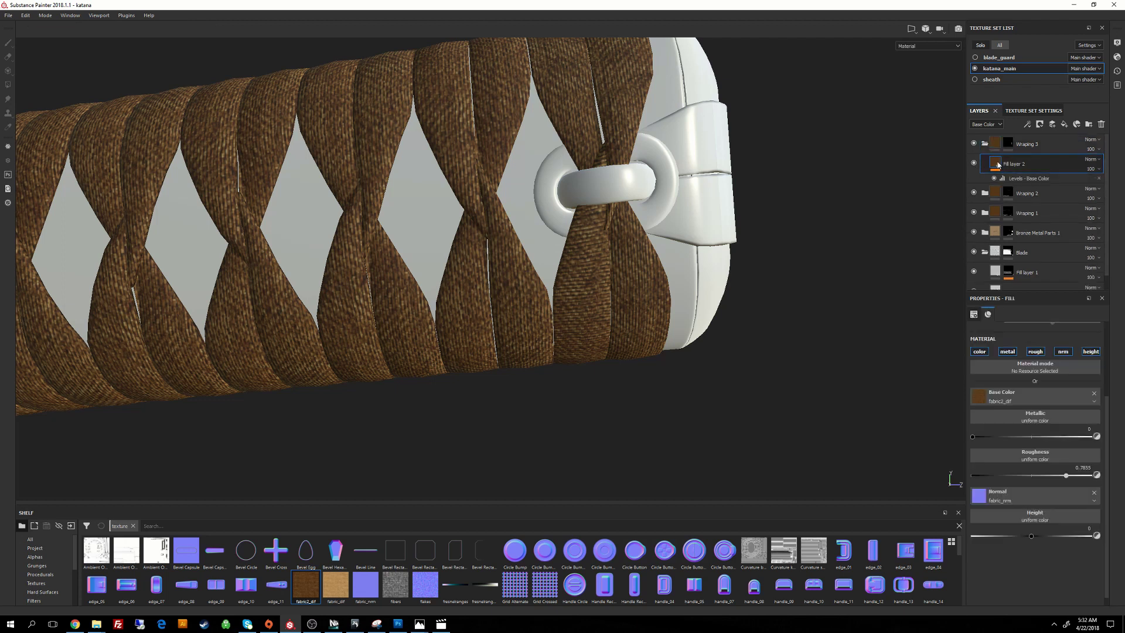
pyautogui.moveTo(1109, 398); pyautogui.dragTo(1107, 330)
pyautogui.moveTo(1007, 412); pyautogui.dragTo(1021, 411)
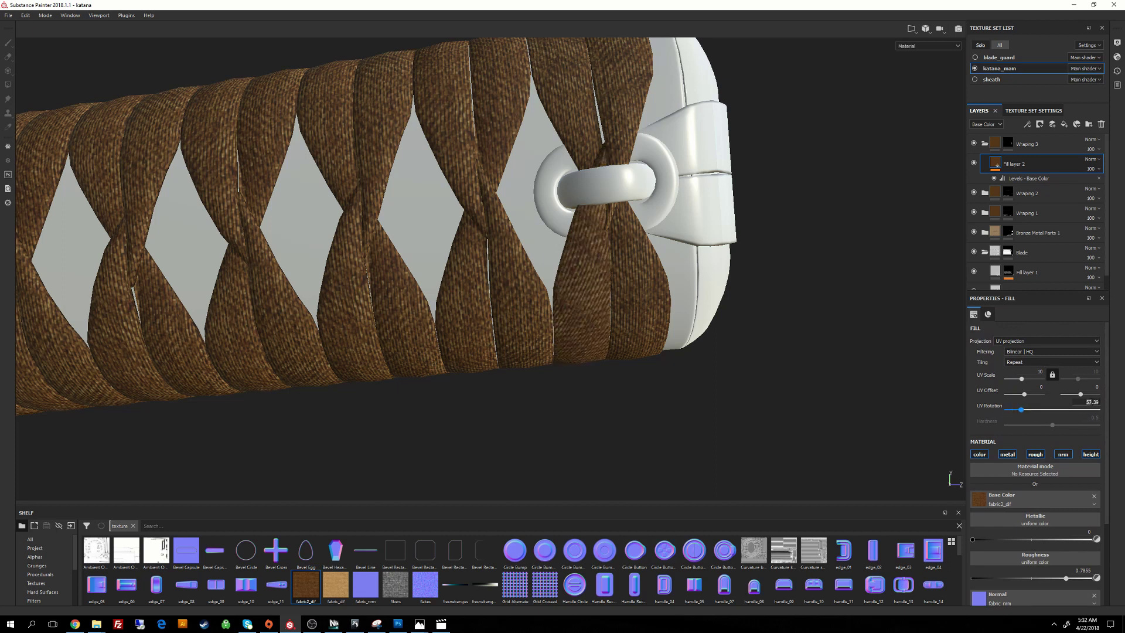
pyautogui.write('90')
pyautogui.press('Return')
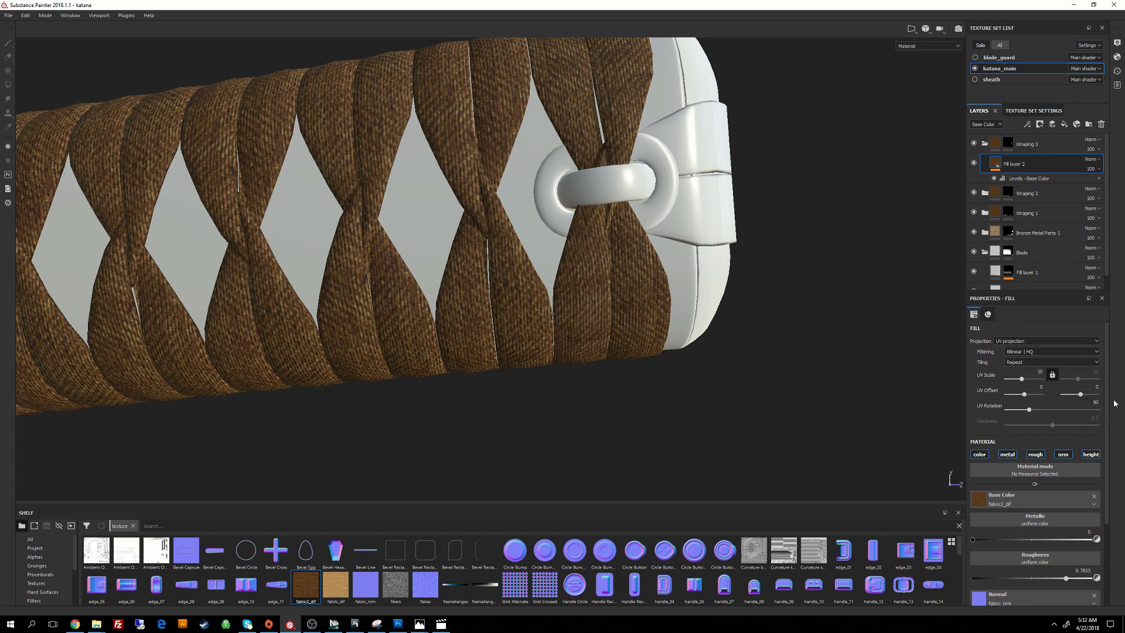
pyautogui.keyDown('alt'); pyautogui.moveTo(869, 252); pyautogui.dragTo(867, 180, button='right'); pyautogui.keyUp('alt')
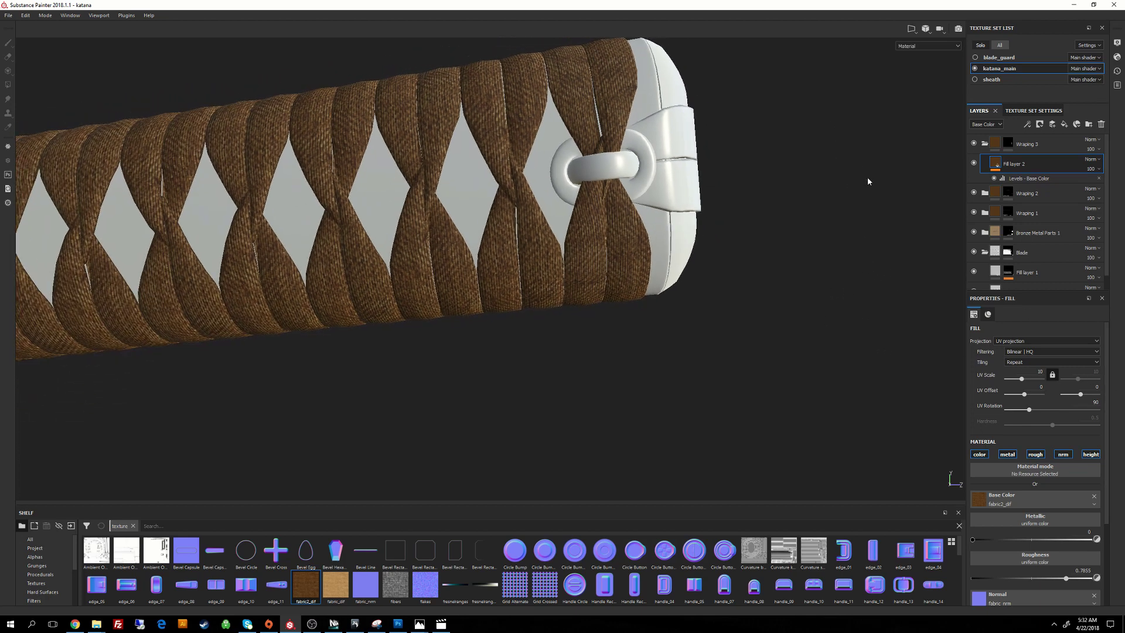
pyautogui.keyDown('alt'); pyautogui.moveTo(868, 179); pyautogui.dragTo(765, 208); pyautogui.keyUp('alt')
pyautogui.keyDown('alt'); pyautogui.moveTo(803, 145); pyautogui.dragTo(762, 204, button='middle'); pyautogui.keyUp('alt')
pyautogui.moveTo(779, 238)
pyautogui.keyDown('alt'); pyautogui.mouseDown()
pyautogui.moveTo(648, 262)
pyautogui.moveTo(668, 275)
pyautogui.moveTo(645, 249)
pyautogui.moveTo(750, 244)
pyautogui.moveTo(783, 220)
pyautogui.mouseUp(); pyautogui.keyUp('alt')
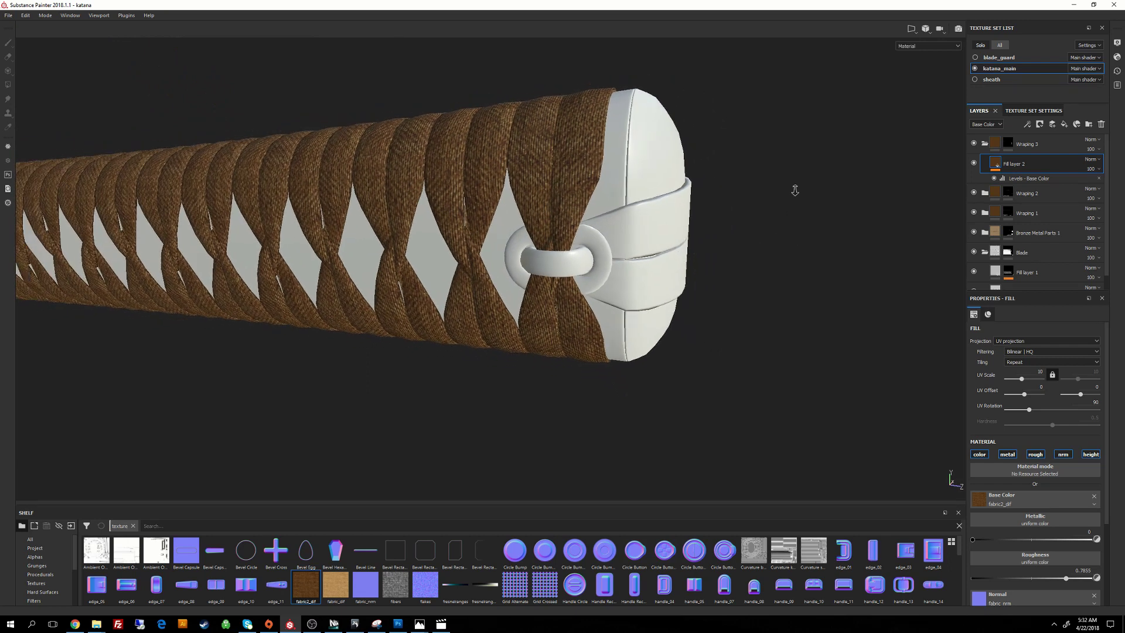
# Step: Collapse the Wraping 3 folder, duplicate it and rename the copy as Wraping 4
pyautogui.click(985, 149)
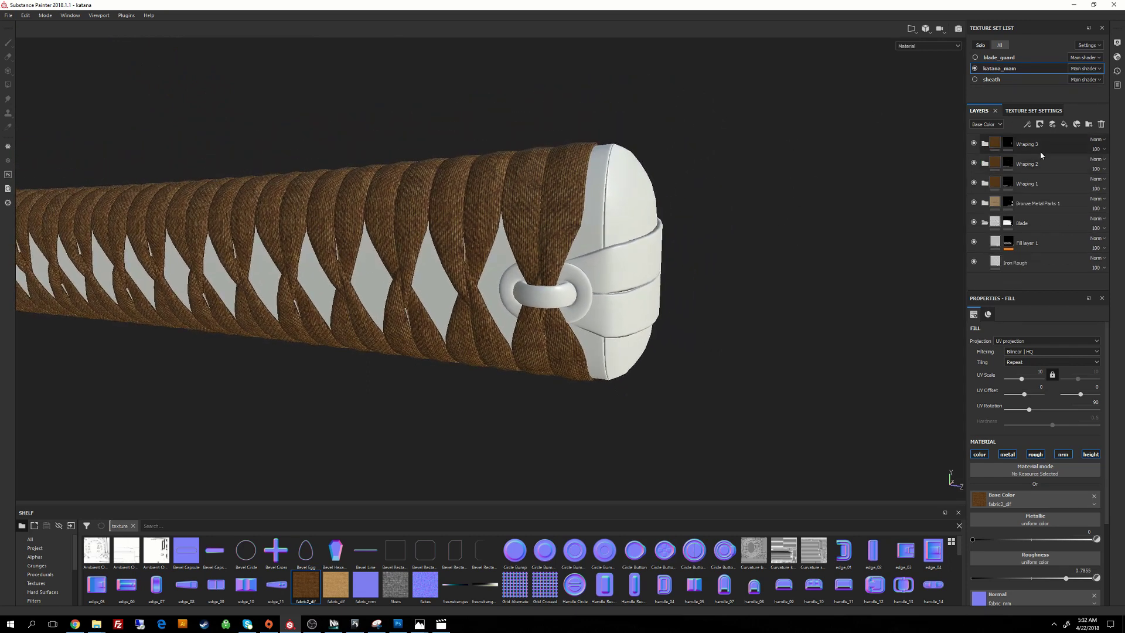
pyautogui.click(1041, 150)
pyautogui.hotkey('ctrl', 'd')
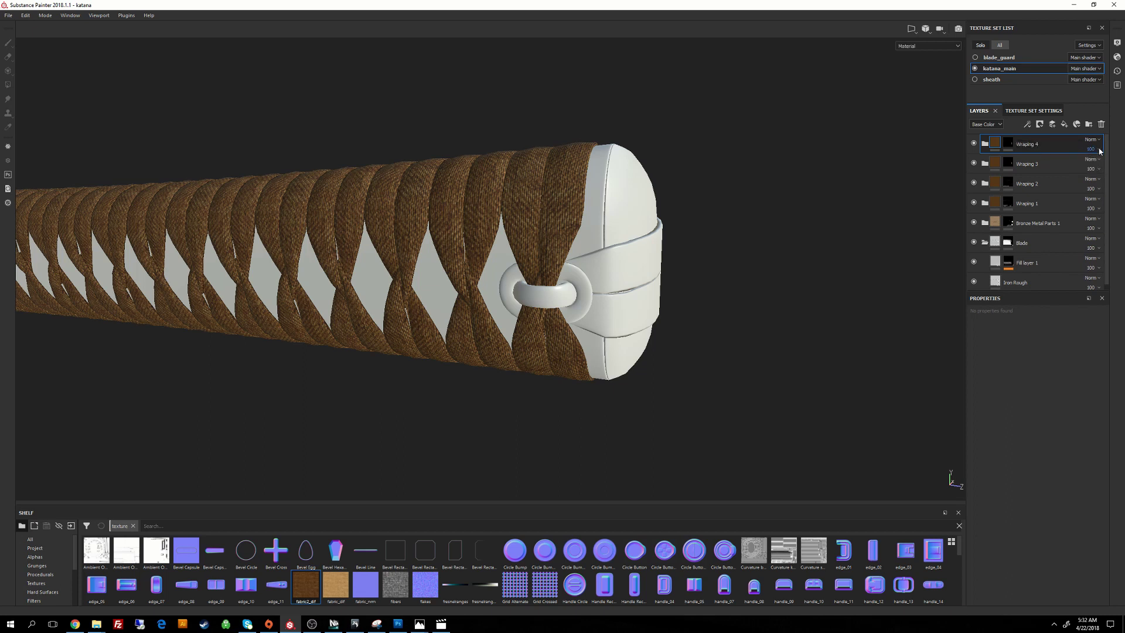
# Step: Reset the Wraping 4 mask to black and polygon-fill the ring at the knot together with its center bar
pyautogui.click(1008, 143)
pyautogui.rightClick(1009, 142)
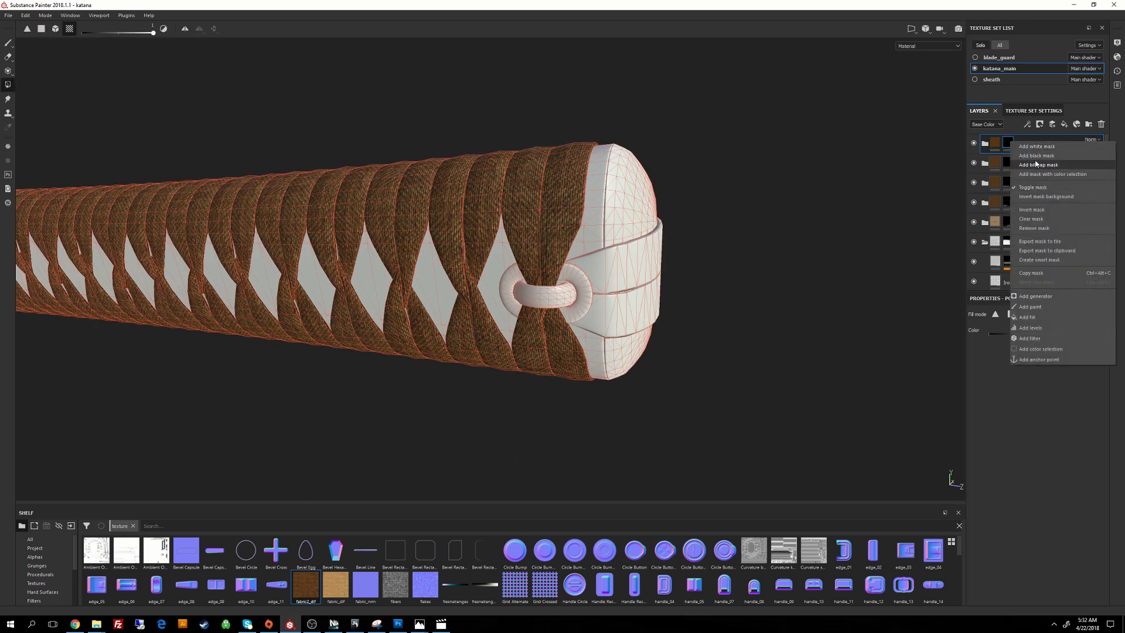
pyautogui.click(1032, 162)
pyautogui.rightClick(1007, 143)
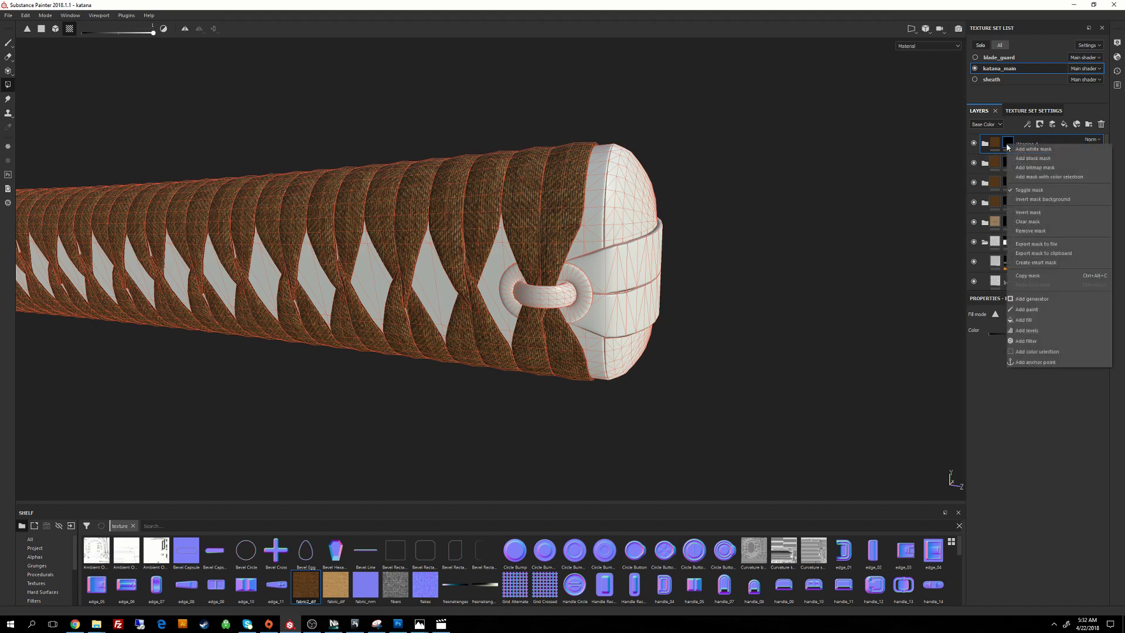
pyautogui.click(1006, 144)
pyautogui.keyDown('alt'); pyautogui.click(1006, 146); pyautogui.keyUp('alt')
pyautogui.keyDown('alt'); pyautogui.moveTo(615, 240); pyautogui.dragTo(687, 388, button='right'); pyautogui.keyUp('alt')
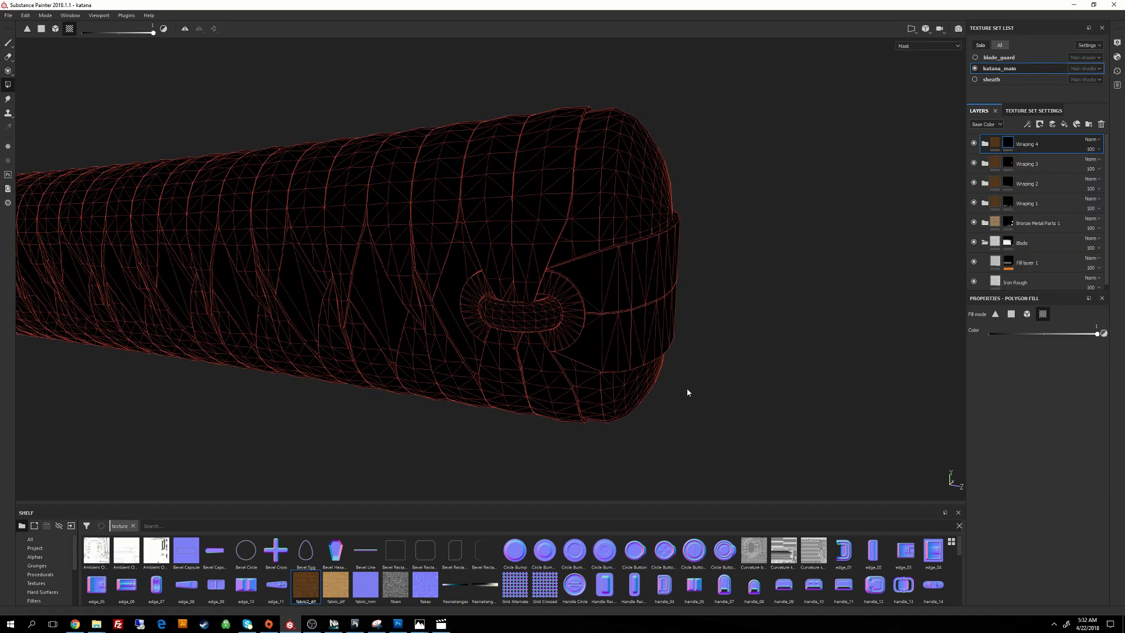
pyautogui.click(515, 322)
pyautogui.click(578, 305)
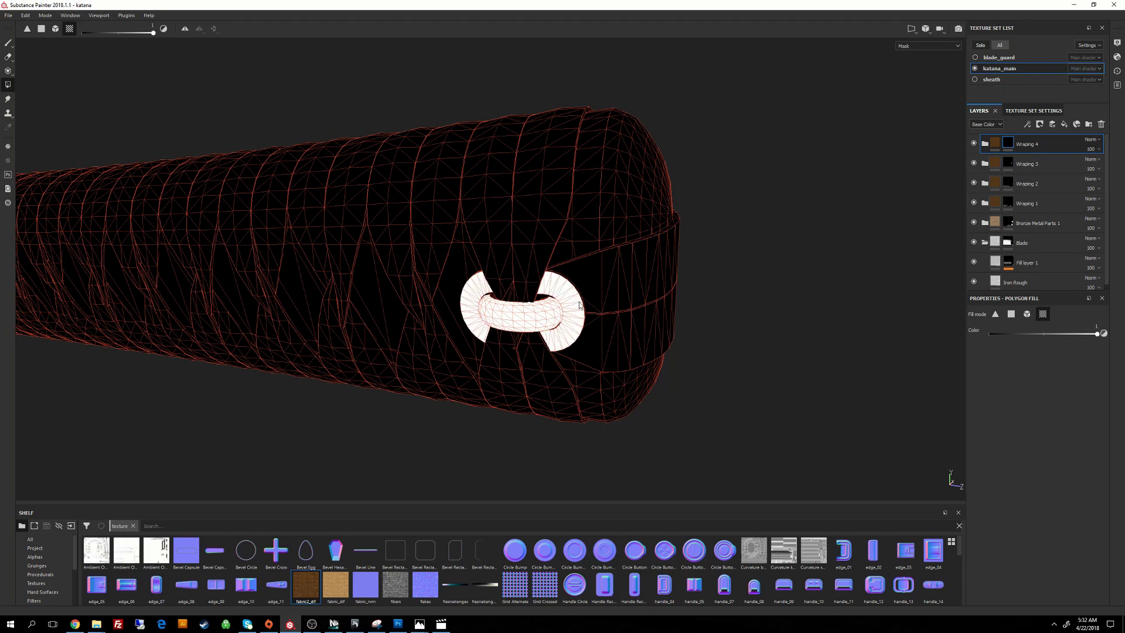
# Step: Polygon-fill the pommel strap sections next to the ring in the Wraping 4 mask
pyautogui.keyDown('alt'); pyautogui.moveTo(621, 335); pyautogui.dragTo(626, 338); pyautogui.keyUp('alt')
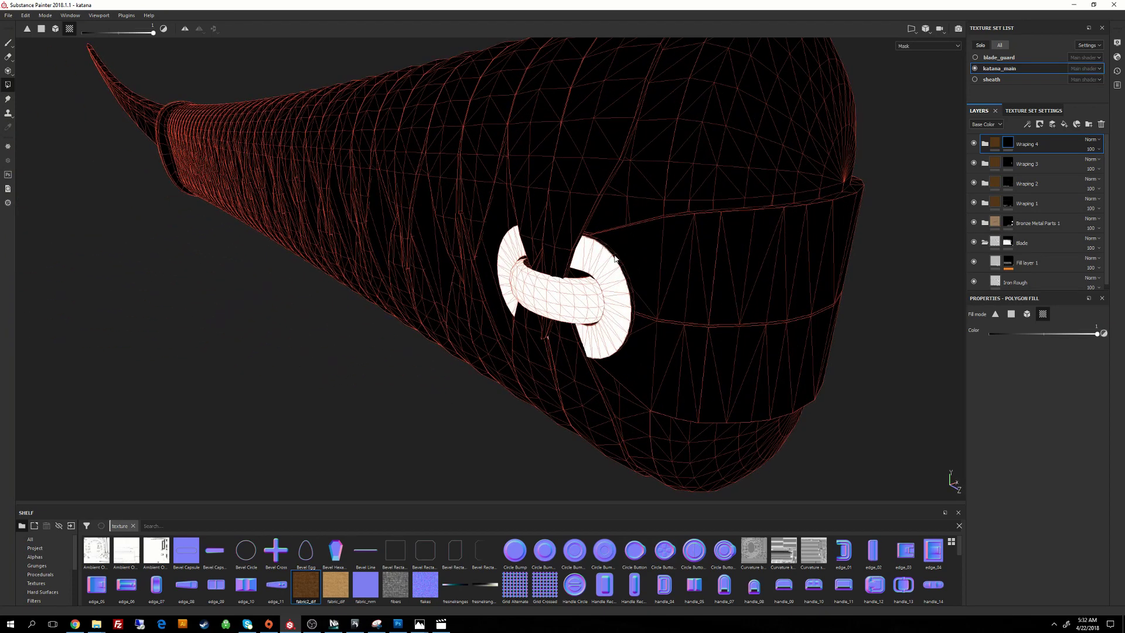
pyautogui.keyDown('alt'); pyautogui.moveTo(616, 258); pyautogui.dragTo(889, 353); pyautogui.keyUp('alt')
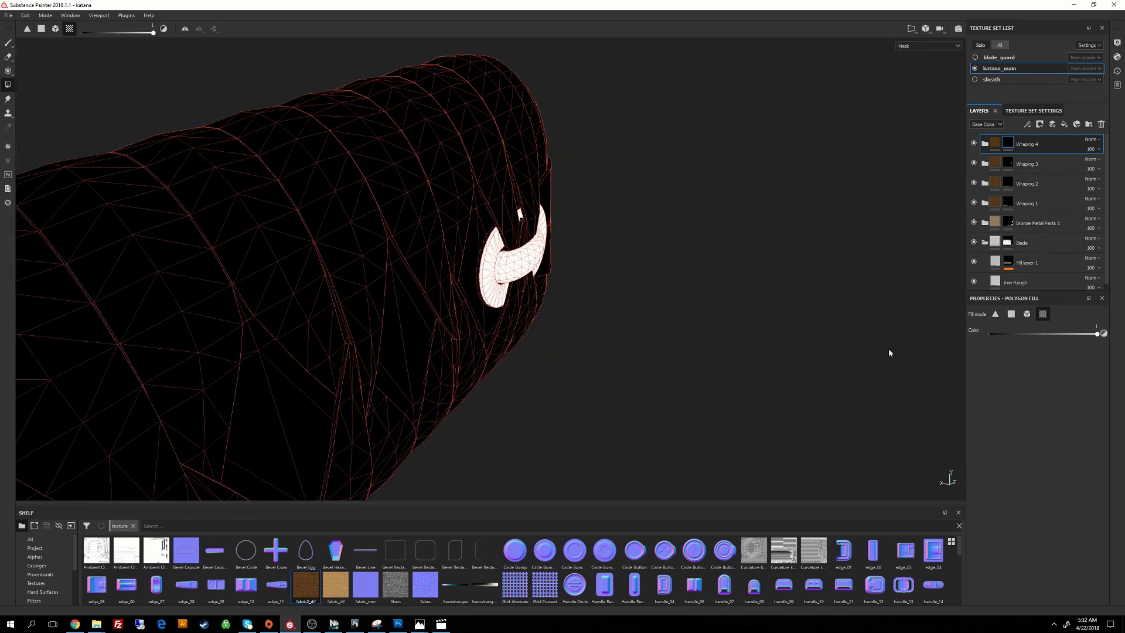
pyautogui.keyDown('alt'); pyautogui.moveTo(521, 249); pyautogui.dragTo(674, 328); pyautogui.keyUp('alt')
pyautogui.keyDown('alt'); pyautogui.moveTo(674, 328); pyautogui.dragTo(762, 187, button='right'); pyautogui.keyUp('alt')
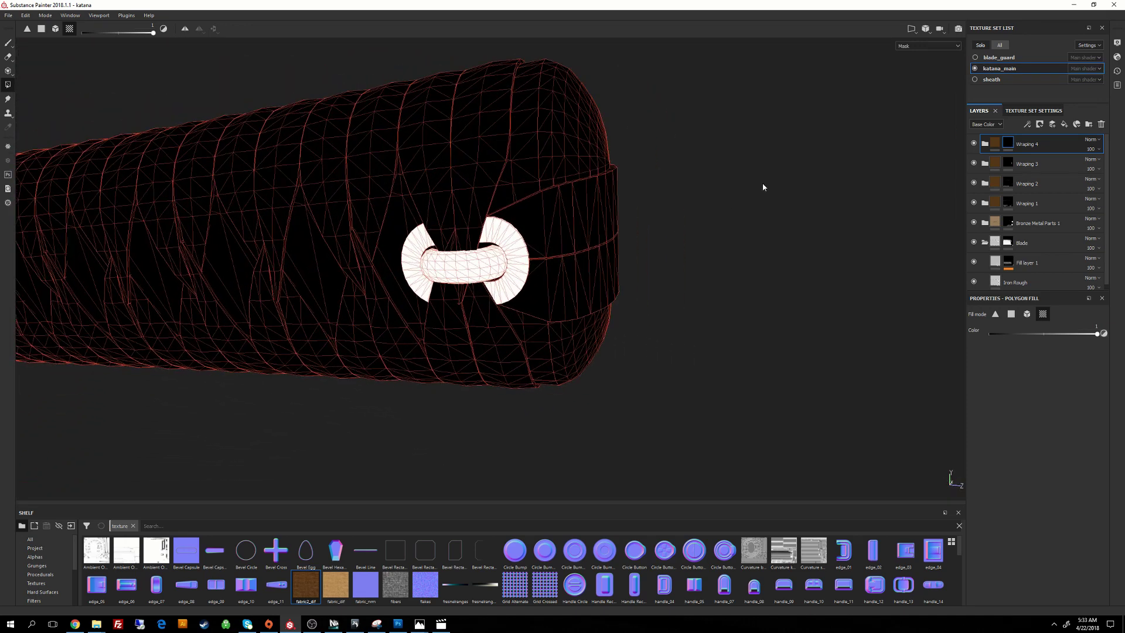
pyautogui.keyDown('alt'); pyautogui.moveTo(656, 210); pyautogui.dragTo(620, 196); pyautogui.keyUp('alt')
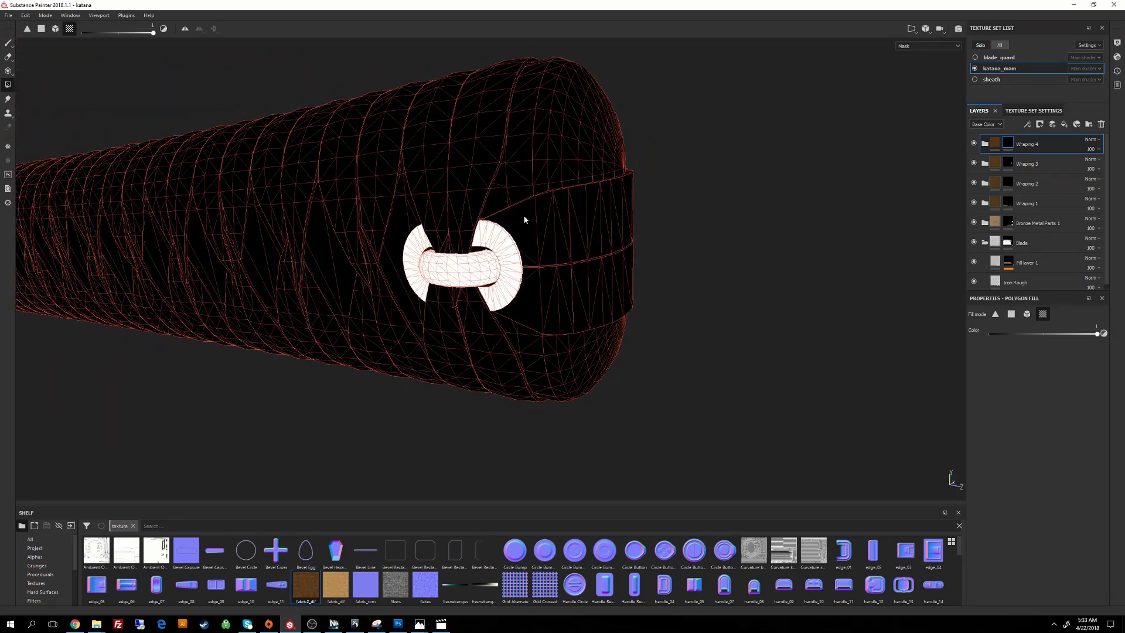
pyautogui.click(551, 308)
pyautogui.keyDown('alt'); pyautogui.moveTo(551, 307); pyautogui.dragTo(773, 218); pyautogui.keyUp('alt')
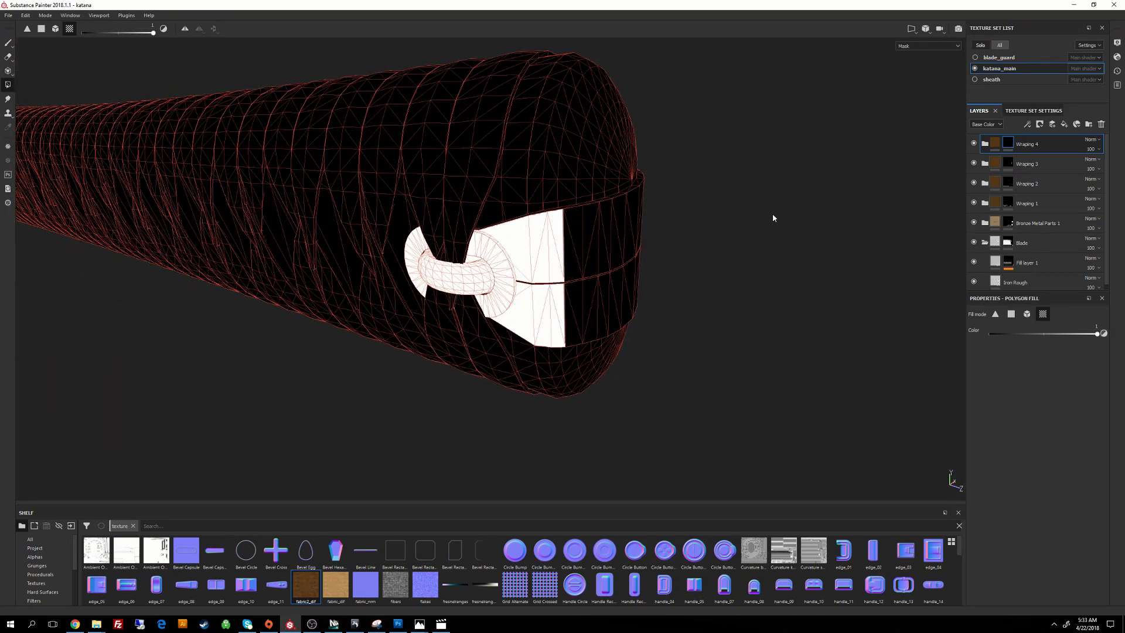
# Step: Check the fabric direction on the ring, its center bar and the adjoining pommel straps in material view
pyautogui.click(994, 145)
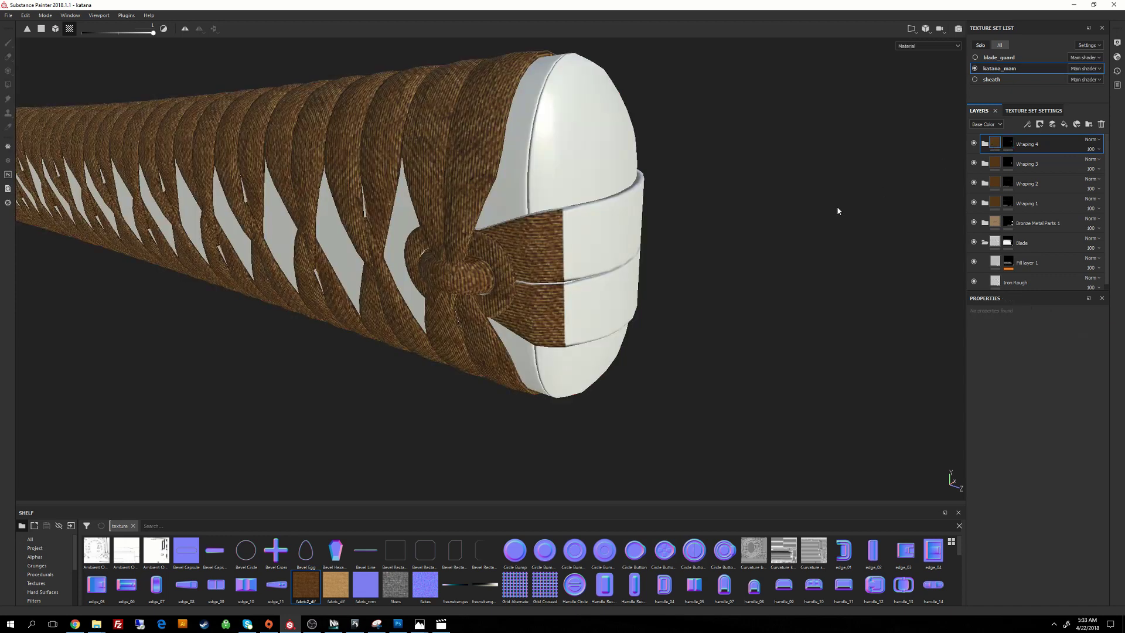
pyautogui.keyDown('alt'); pyautogui.moveTo(838, 211); pyautogui.dragTo(860, 186); pyautogui.keyUp('alt')
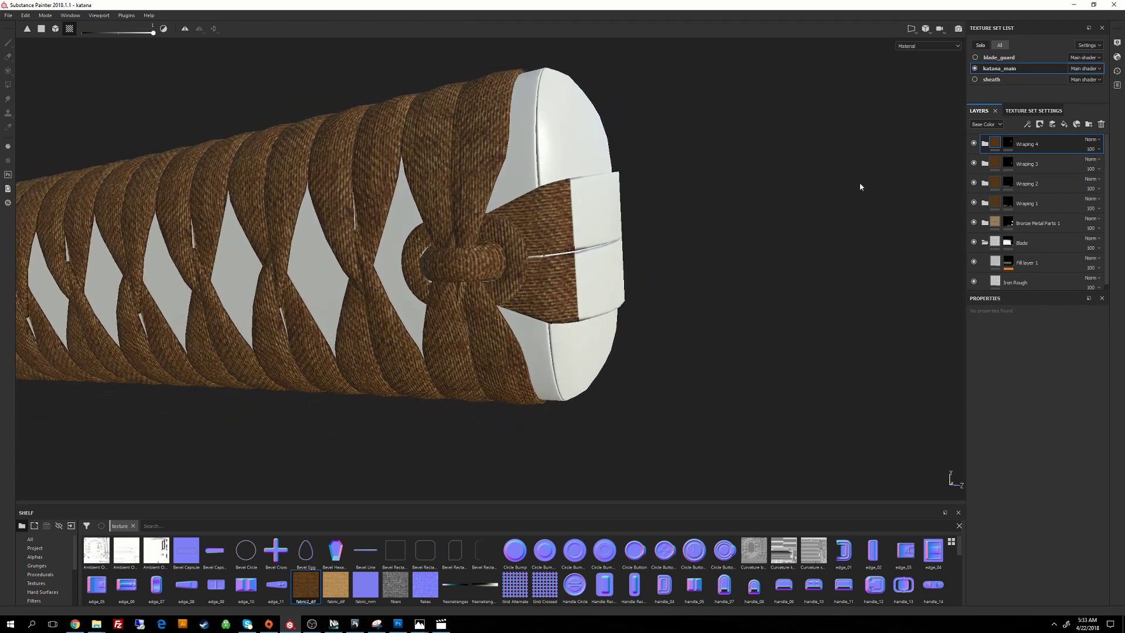
pyautogui.scroll(-2, 793, 103)
pyautogui.scroll(1, 656, 304)
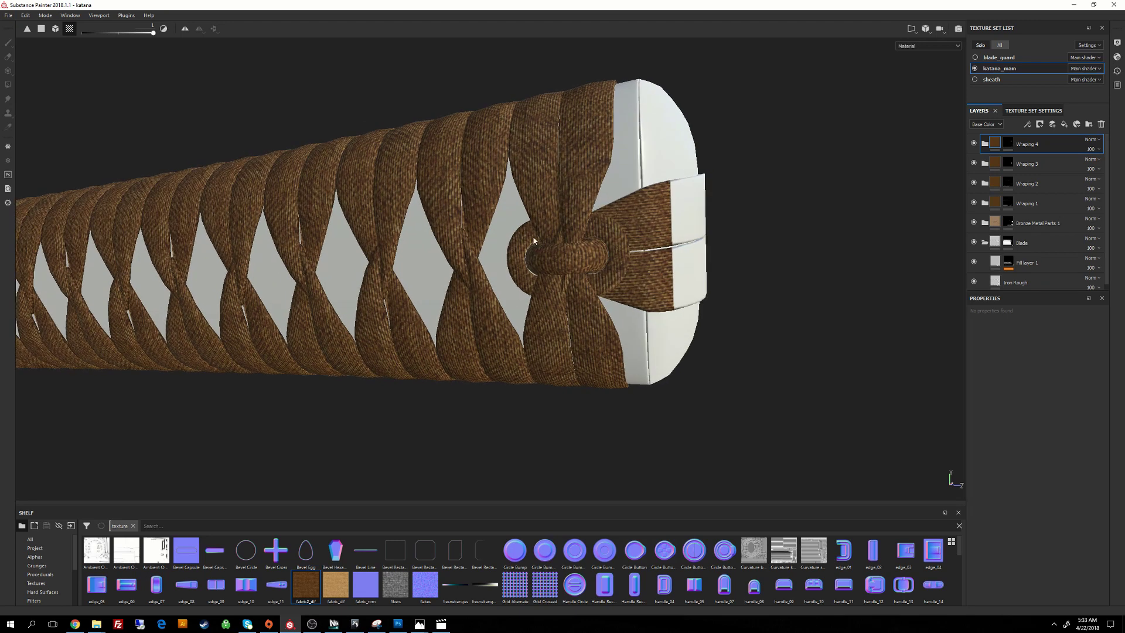
pyautogui.keyDown('alt'); pyautogui.moveTo(534, 240); pyautogui.dragTo(611, 277); pyautogui.keyUp('alt')
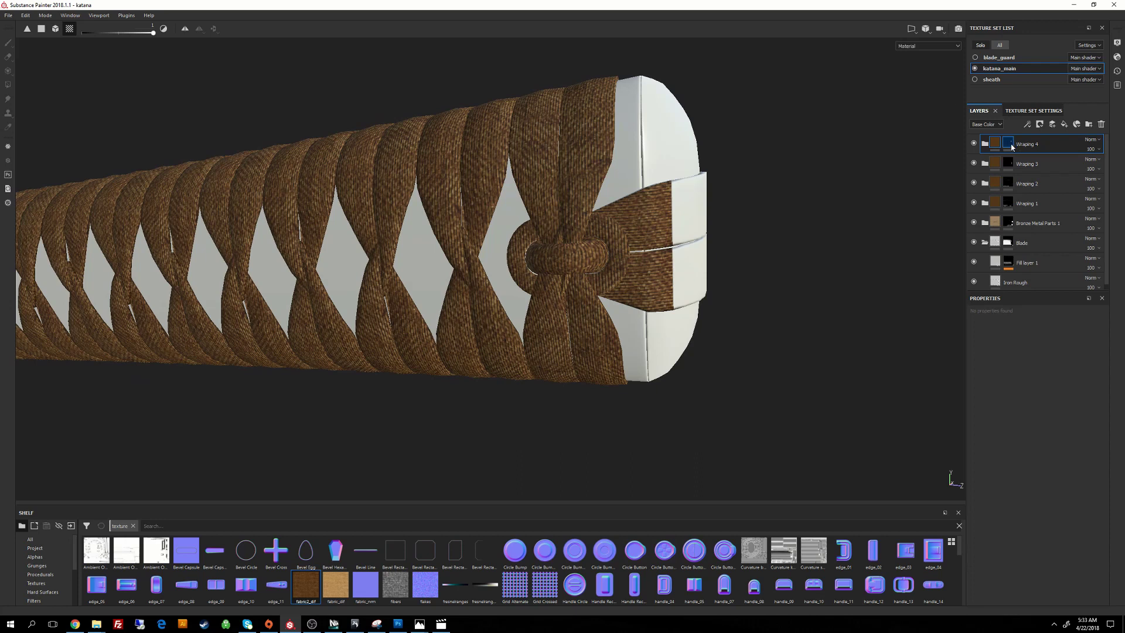
# Step: Remove the outer ring and the pommel strap sections from the Wraping 4 mask with polygon fill color 0, leaving only the center bar
pyautogui.press('4')
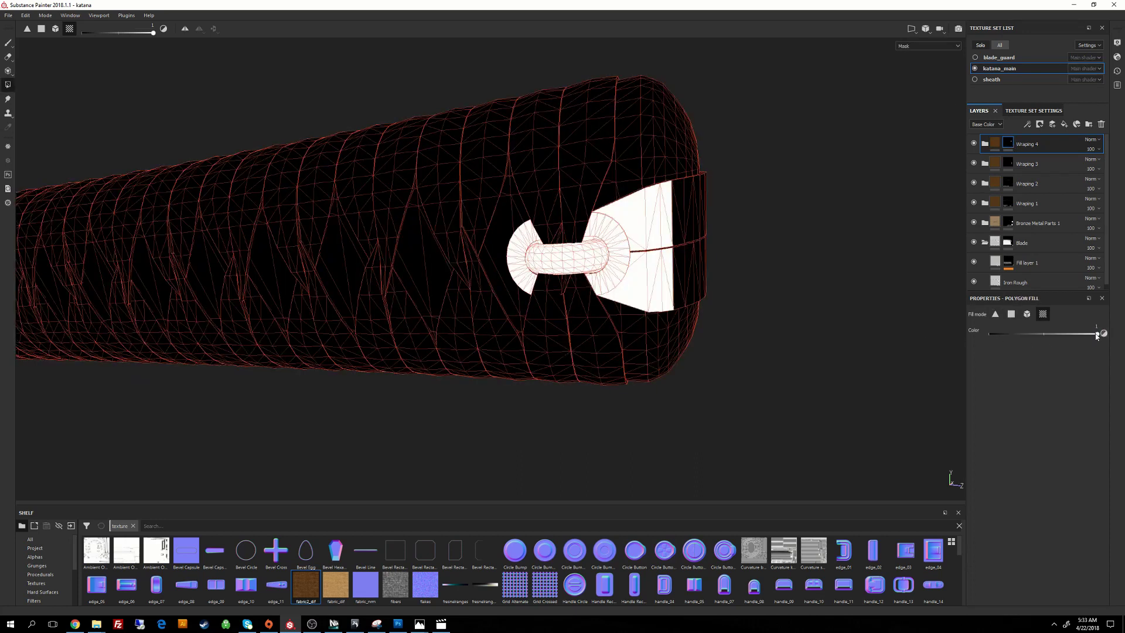
pyautogui.keyDown('alt'); pyautogui.moveTo(609, 240); pyautogui.dragTo(520, 253); pyautogui.keyUp('alt')
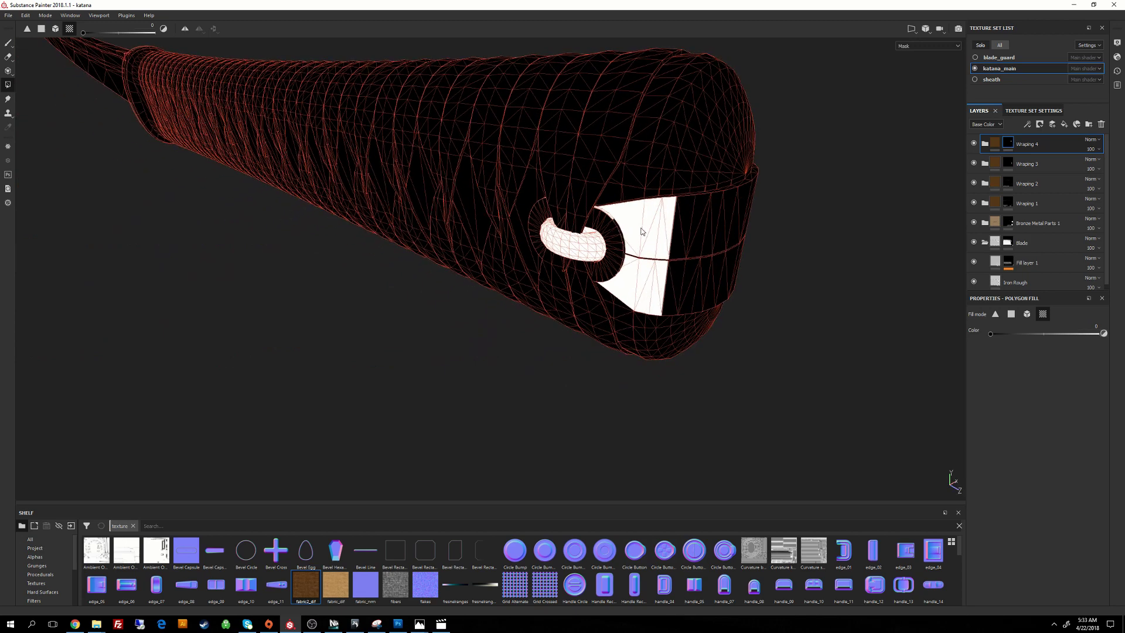
pyautogui.keyDown('alt'); pyautogui.moveTo(665, 218); pyautogui.dragTo(812, 184); pyautogui.keyUp('alt')
pyautogui.click(654, 215)
pyautogui.scroll(3, 763, 201)
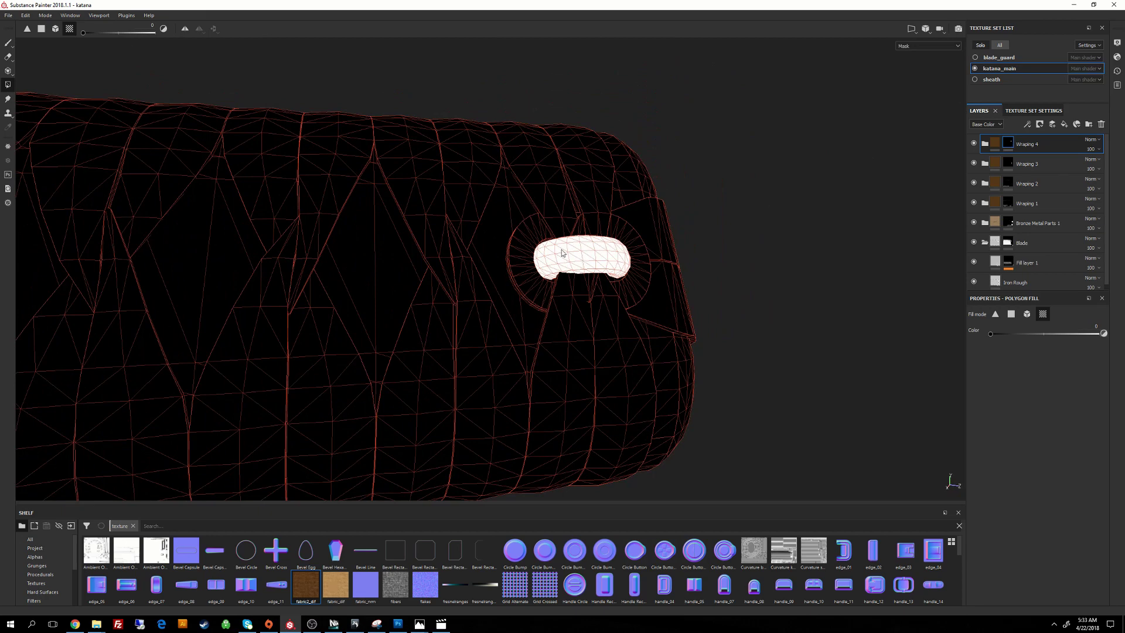
pyautogui.keyDown('alt'); pyautogui.moveTo(562, 253); pyautogui.dragTo(757, 215); pyautogui.keyUp('alt')
pyautogui.press('m')
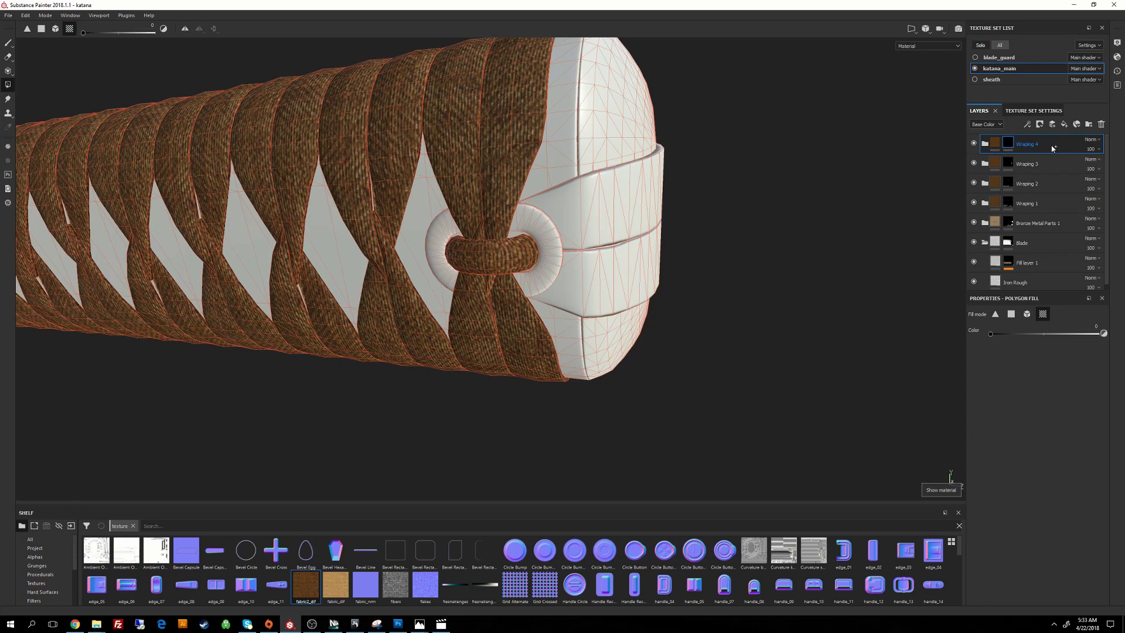
# Step: Duplicate the Wraping 4 folder and reset the copy's mask to black
pyautogui.hotkey('ctrl', 'd')
pyautogui.keyDown('alt'); pyautogui.moveTo(756, 212); pyautogui.dragTo(859, 190); pyautogui.keyUp('alt')
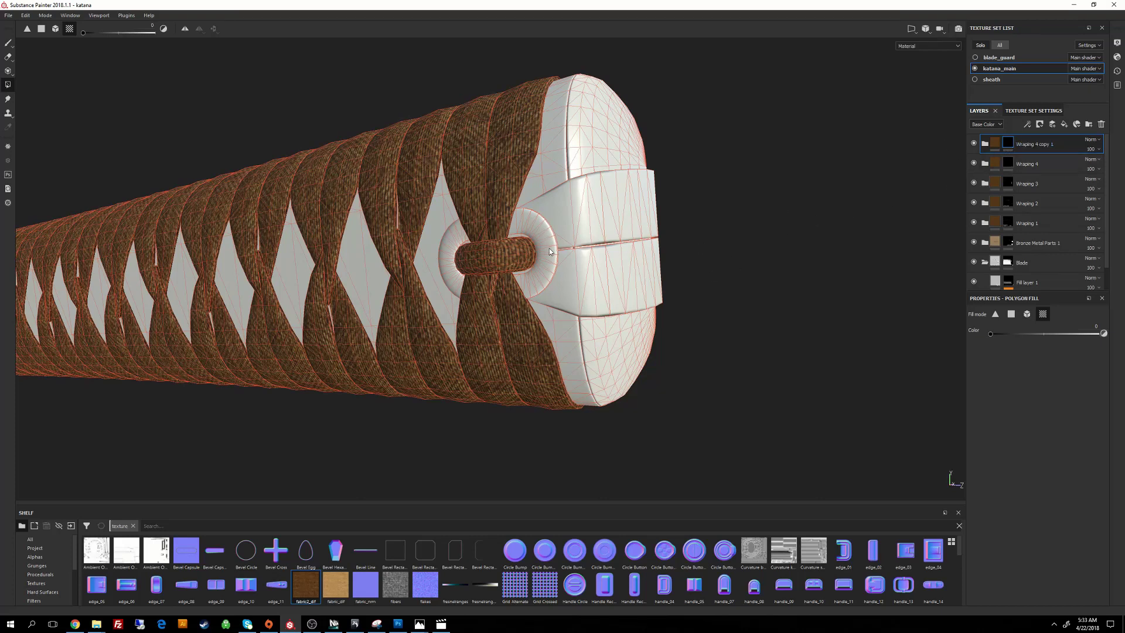
pyautogui.press('m')
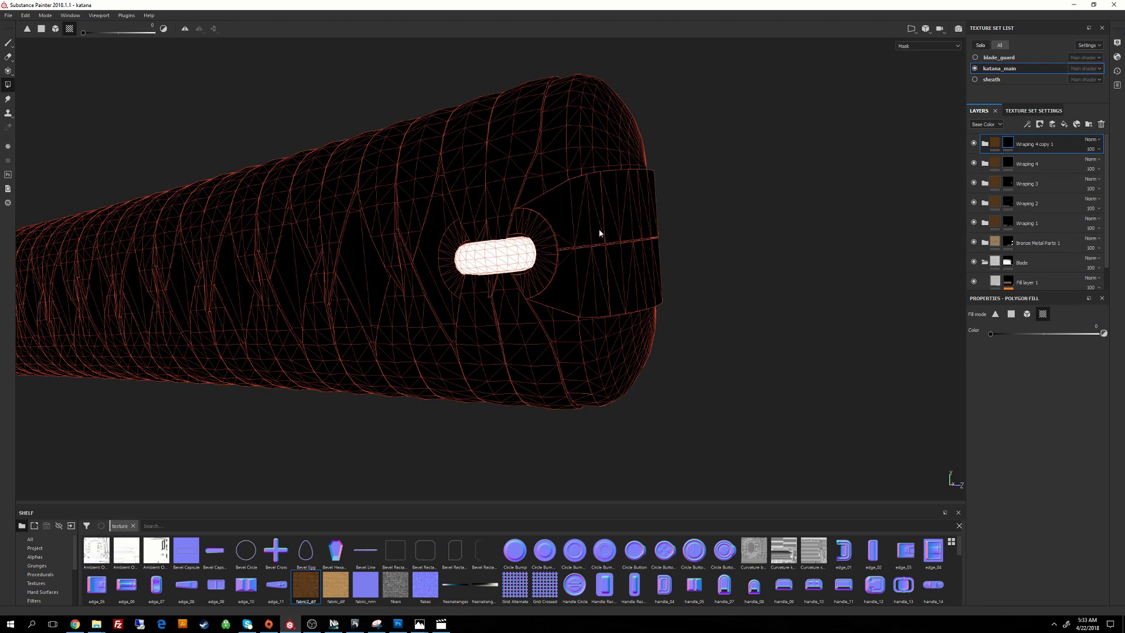
pyautogui.rightClick(1007, 145)
pyautogui.click(1018, 160)
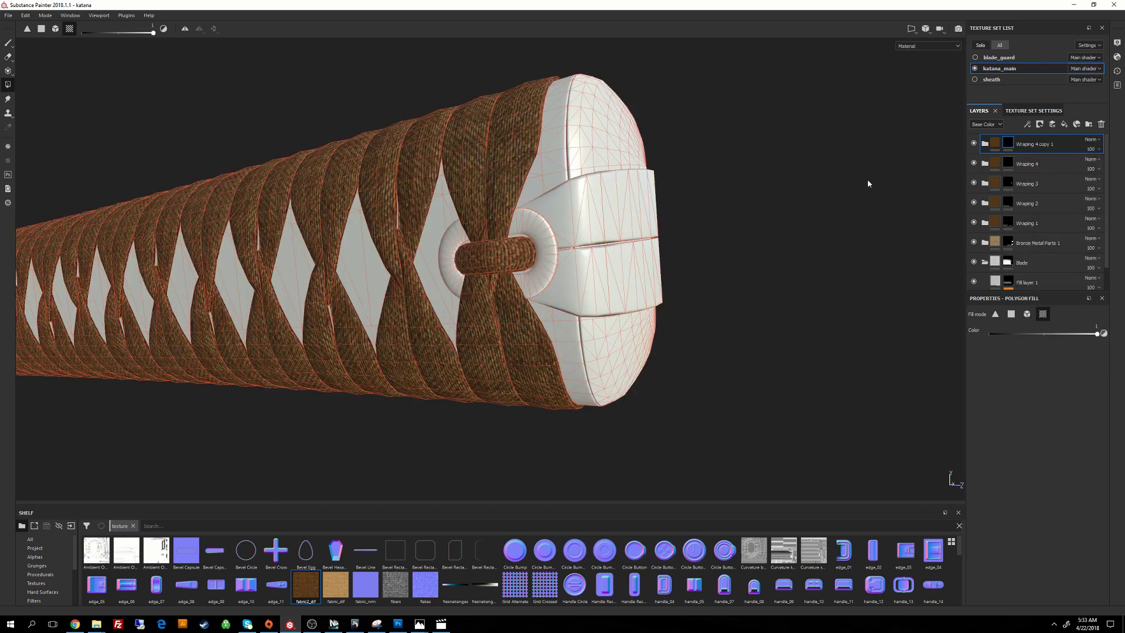
# Step: Polygon-fill the outer ring around the knot in the mask of the Wraping 4 copy, leaving out the center bar
pyautogui.press('m')
pyautogui.click(546, 234)
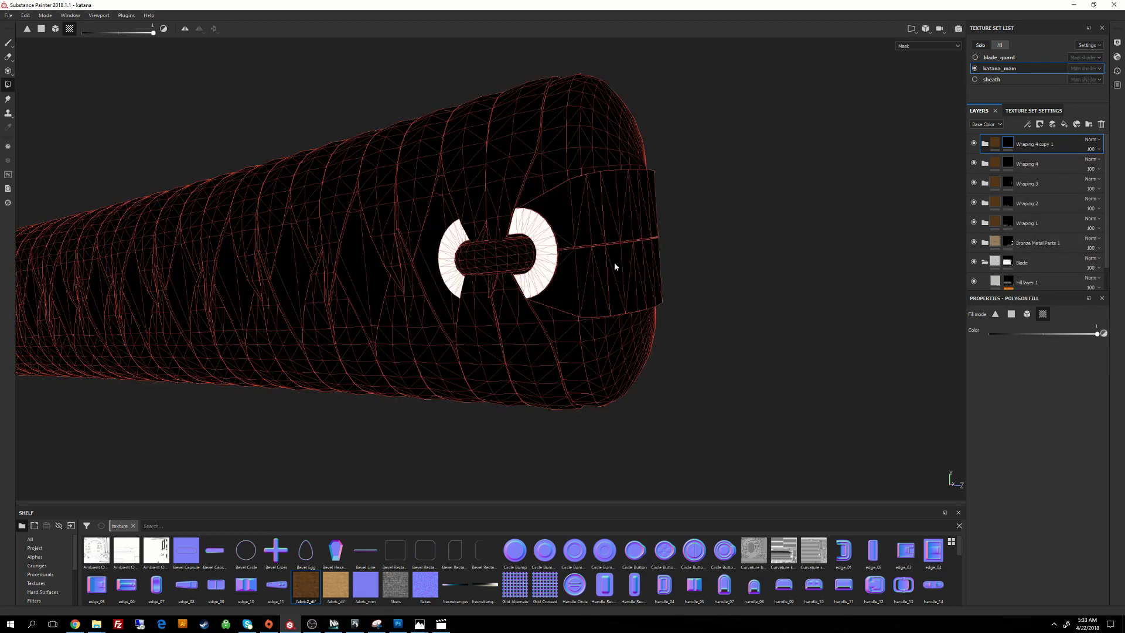
pyautogui.keyDown('alt'); pyautogui.moveTo(615, 266); pyautogui.dragTo(531, 208); pyautogui.keyUp('alt')
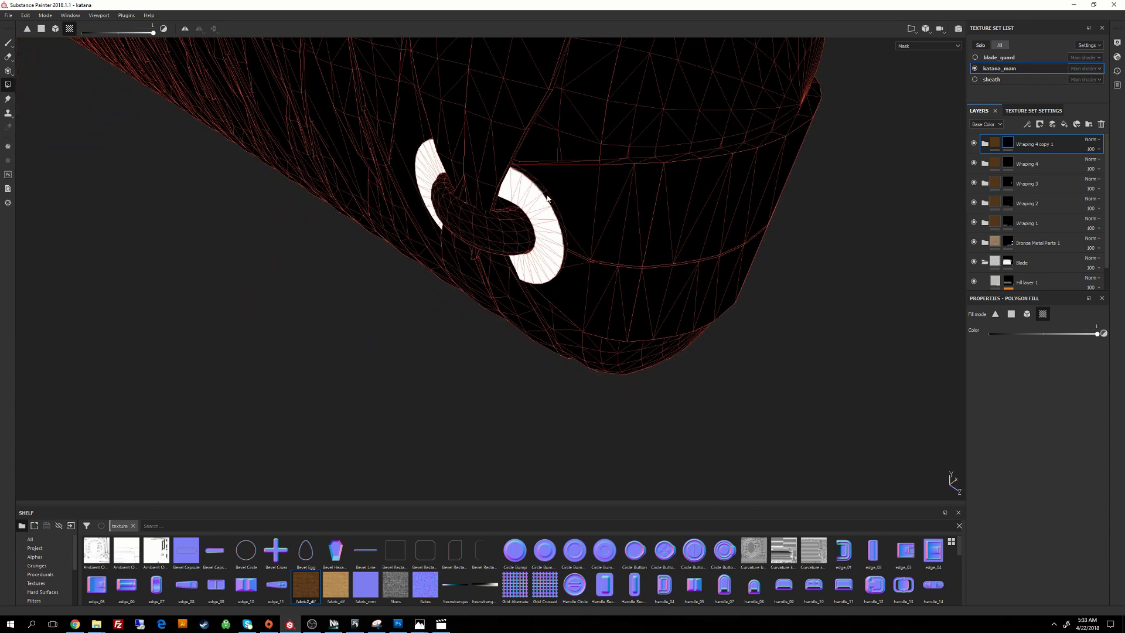
pyautogui.click(547, 196)
pyautogui.keyDown('alt'); pyautogui.moveTo(545, 269); pyautogui.dragTo(874, 106); pyautogui.keyUp('alt')
pyautogui.click(512, 184)
pyautogui.keyDown('alt'); pyautogui.moveTo(386, 201); pyautogui.dragTo(861, 183); pyautogui.keyUp('alt')
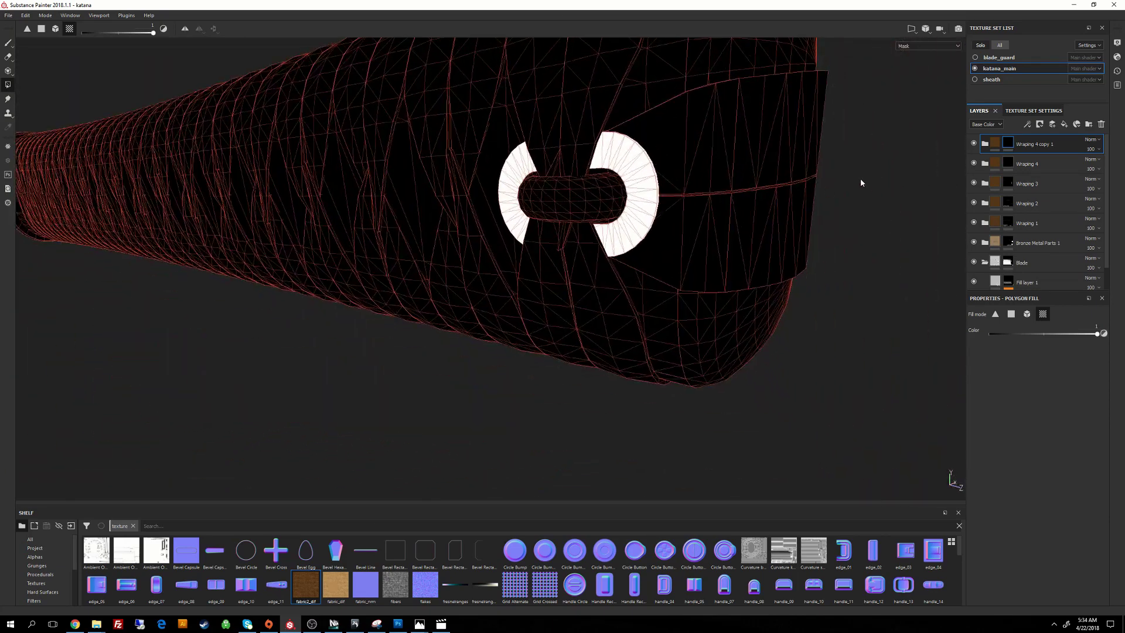
# Step: Set the UV rotation of the fill layer inside the Wraping 4 copy to 0
pyautogui.click(1012, 147)
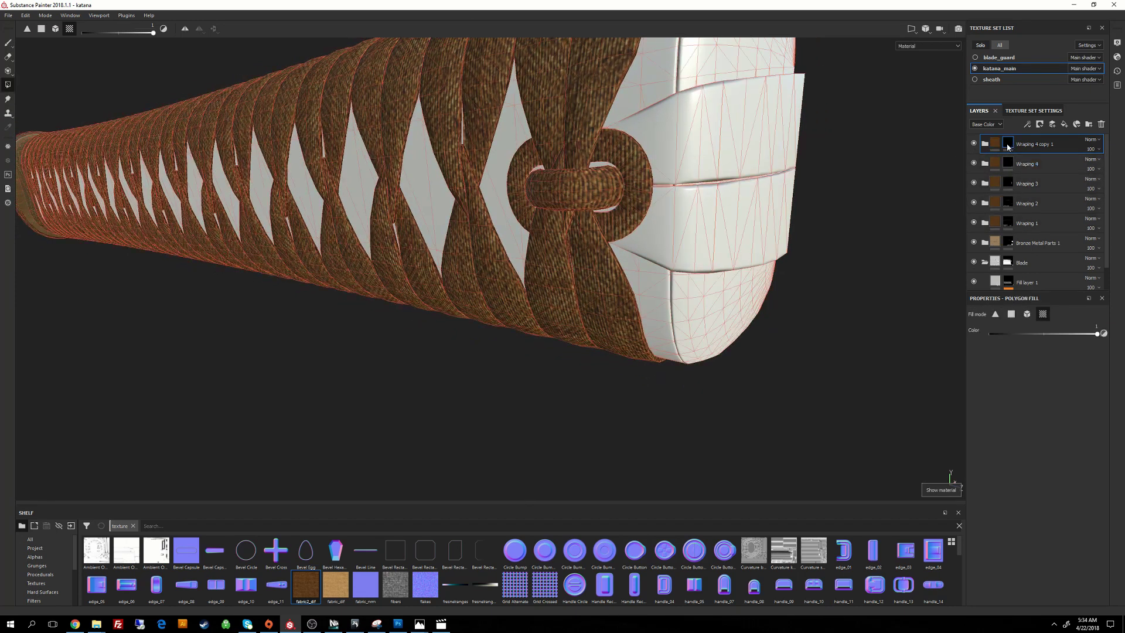
pyautogui.press('4')
pyautogui.click(994, 147)
pyautogui.click(985, 144)
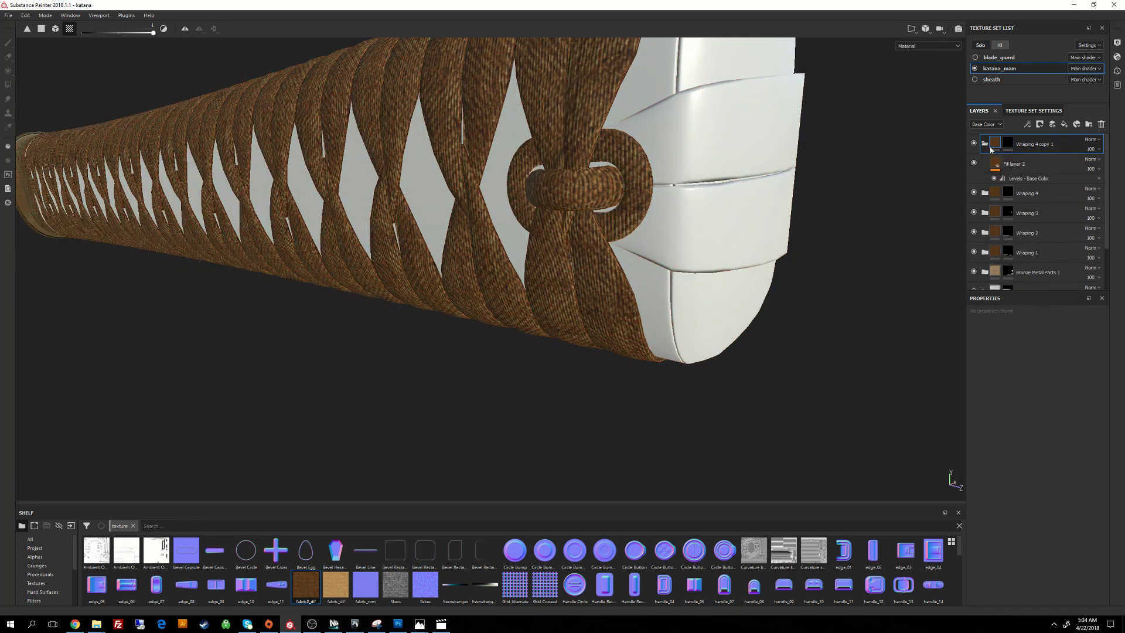
pyautogui.click(998, 168)
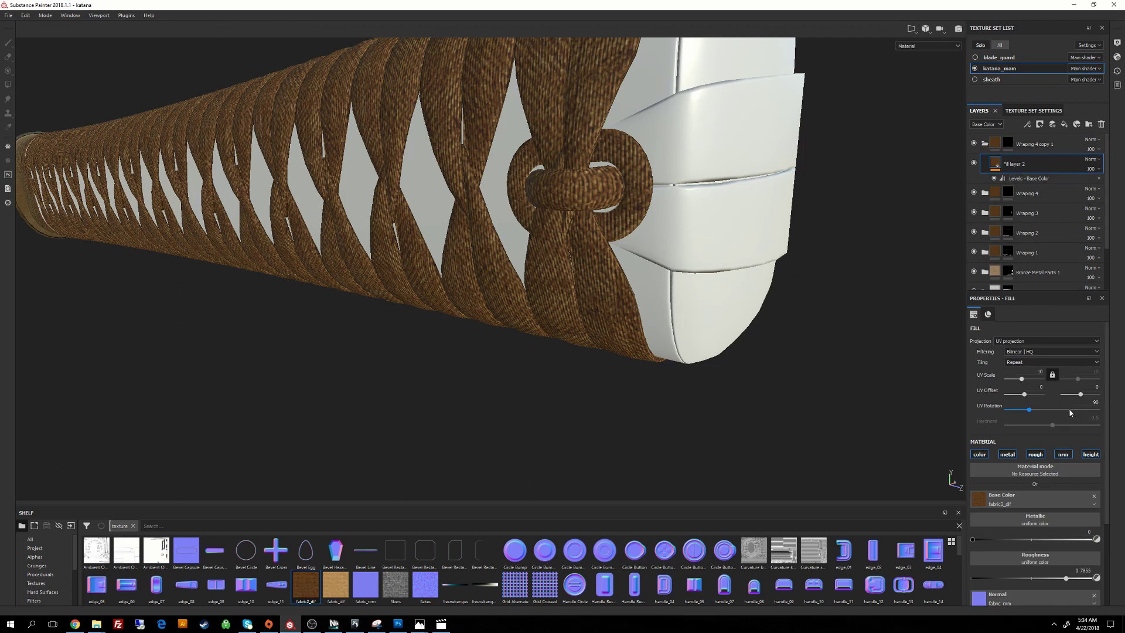
pyautogui.click(1098, 401)
pyautogui.write('93')
pyautogui.press('Return')
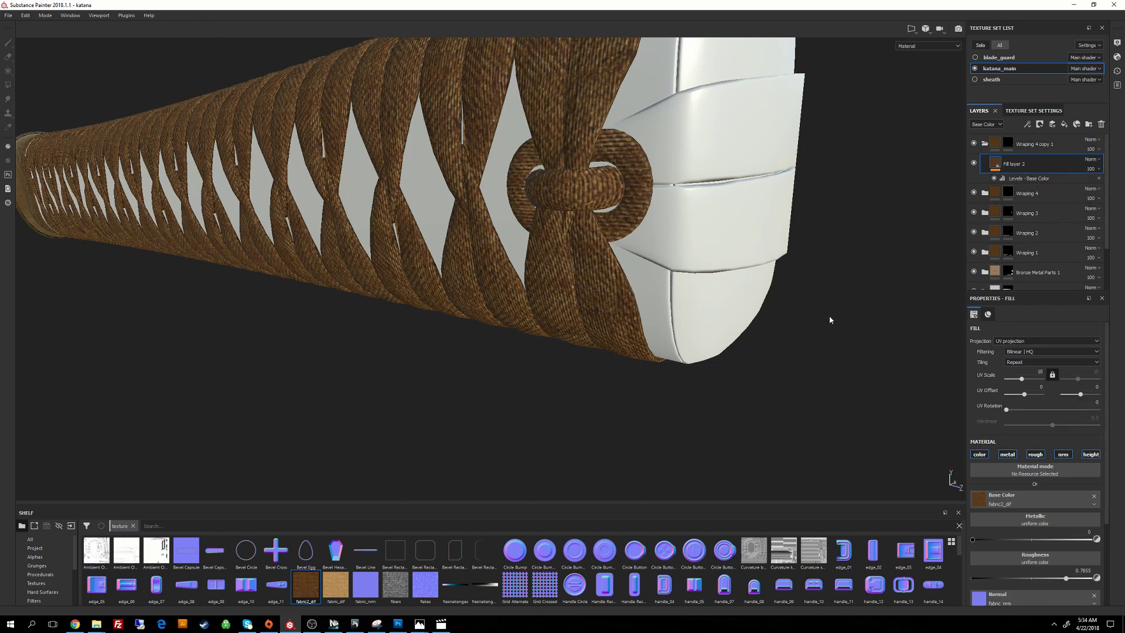
# Step: Examine the fabric direction on the ring and center bar from several angles
pyautogui.keyDown('alt'); pyautogui.moveTo(829, 320); pyautogui.dragTo(861, 267); pyautogui.keyUp('alt')
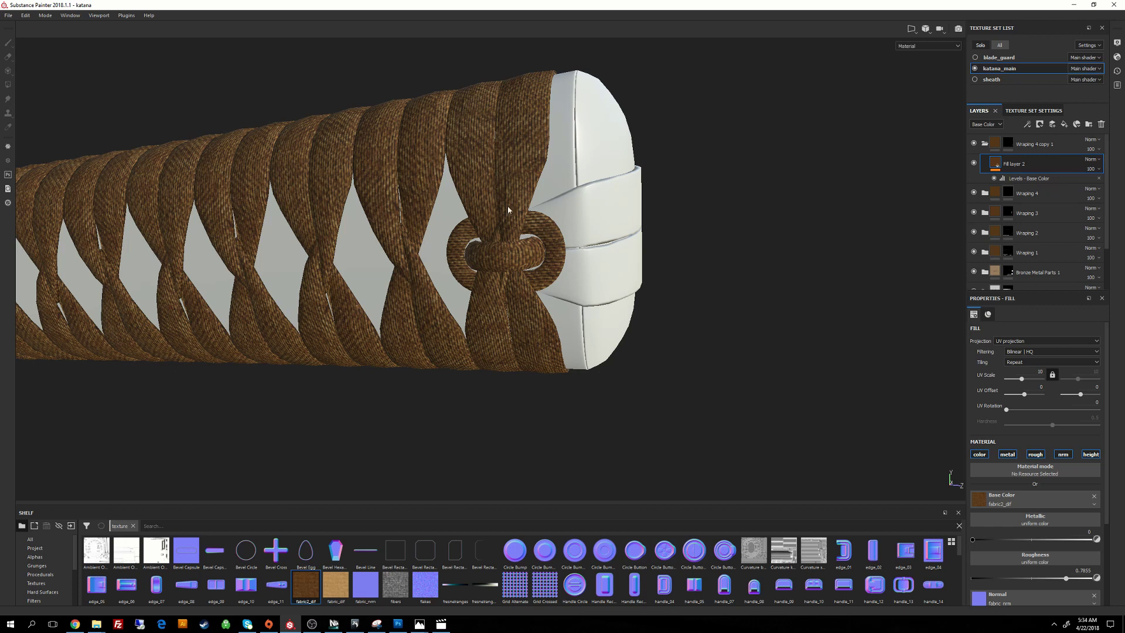
pyautogui.keyDown('alt'); pyautogui.moveTo(510, 282); pyautogui.dragTo(520, 257); pyautogui.keyUp('alt')
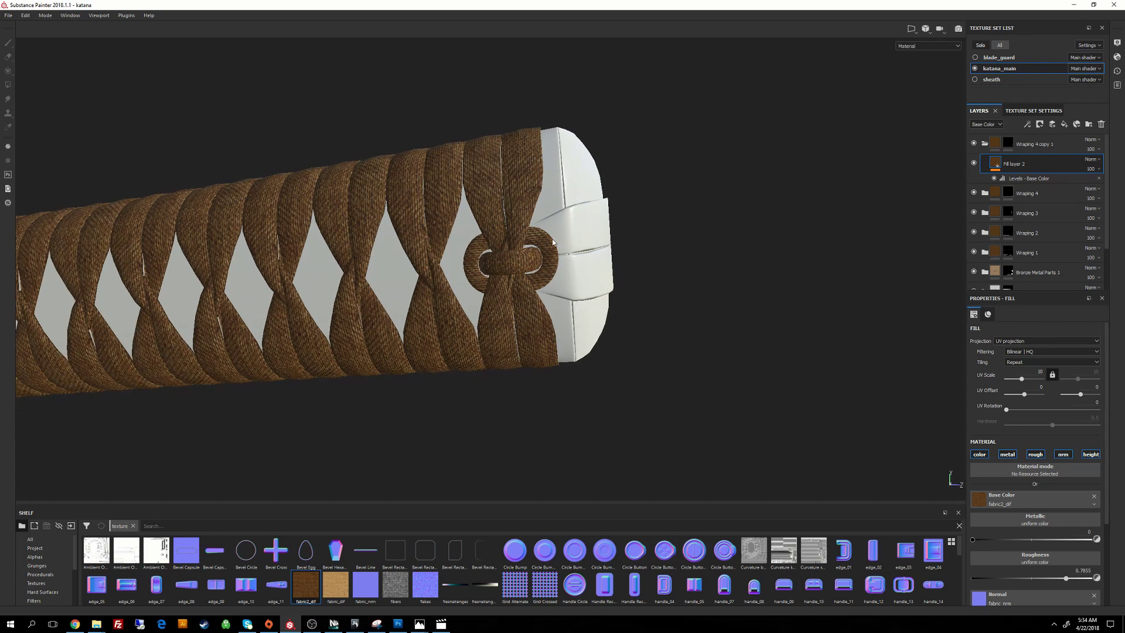
pyautogui.keyDown('alt'); pyautogui.moveTo(480, 260); pyautogui.dragTo(560, 239); pyautogui.keyUp('alt')
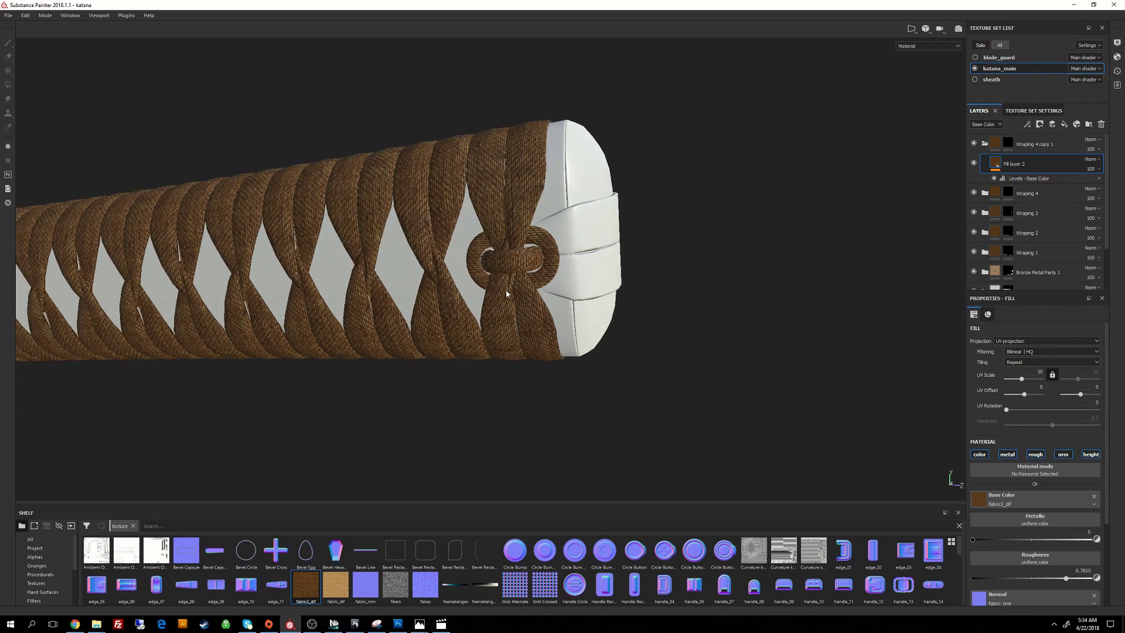
pyautogui.keyDown('alt'); pyautogui.moveTo(507, 294); pyautogui.dragTo(525, 247); pyautogui.keyUp('alt')
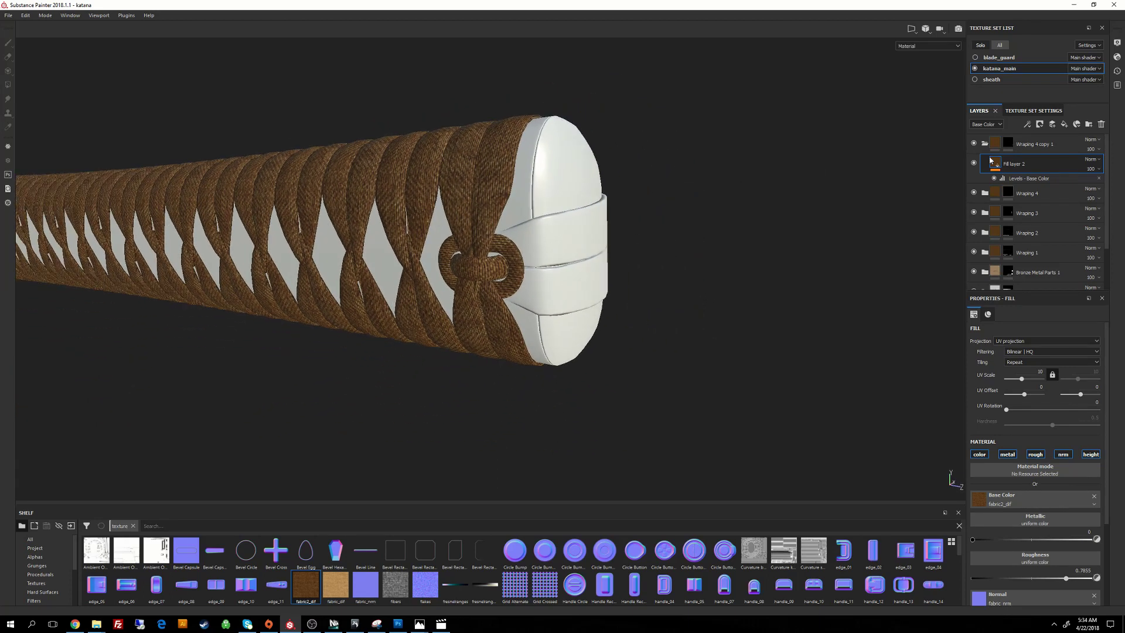
# Step: Collapse the Wraping 4 copy folder and rename it as Wraping 5
pyautogui.moveTo(990, 159); pyautogui.dragTo(1081, 167)
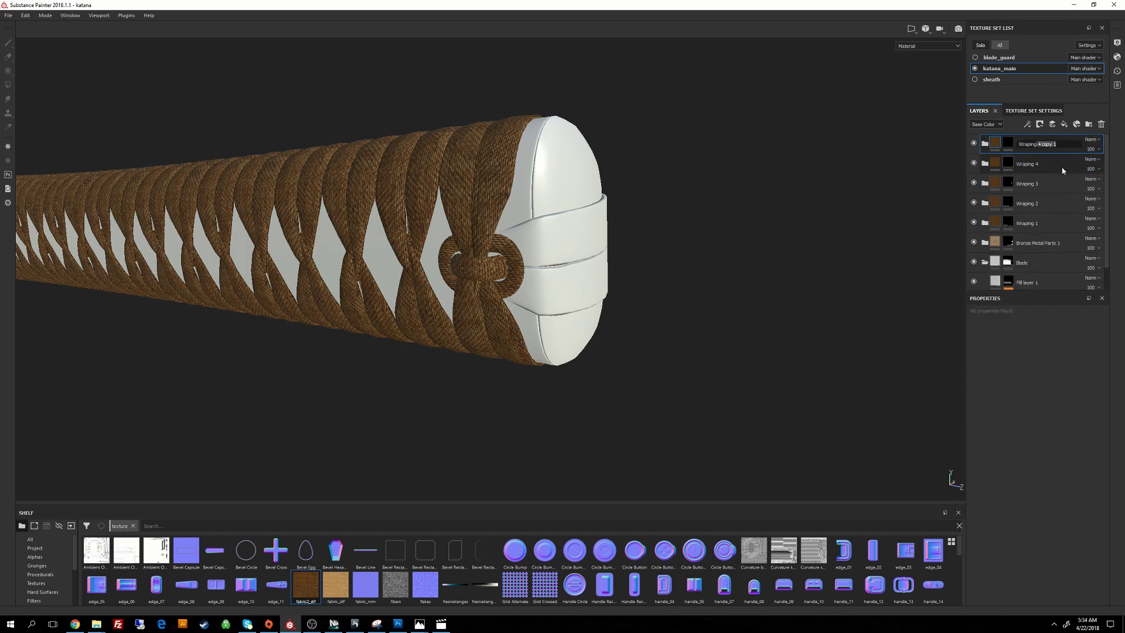
pyautogui.write('5')
pyautogui.press('Return')
pyautogui.press('4')
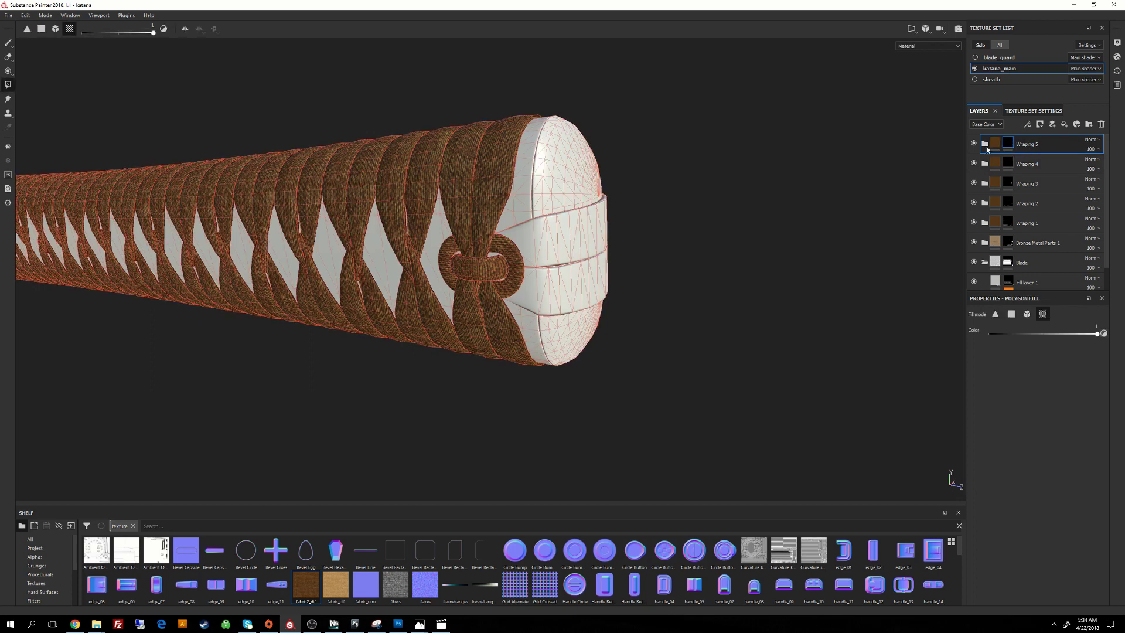
# Step: Duplicate the Wraping 5 folder and replace the copy's mask with a fresh black mask
pyautogui.hotkey('ctrl', 'd')
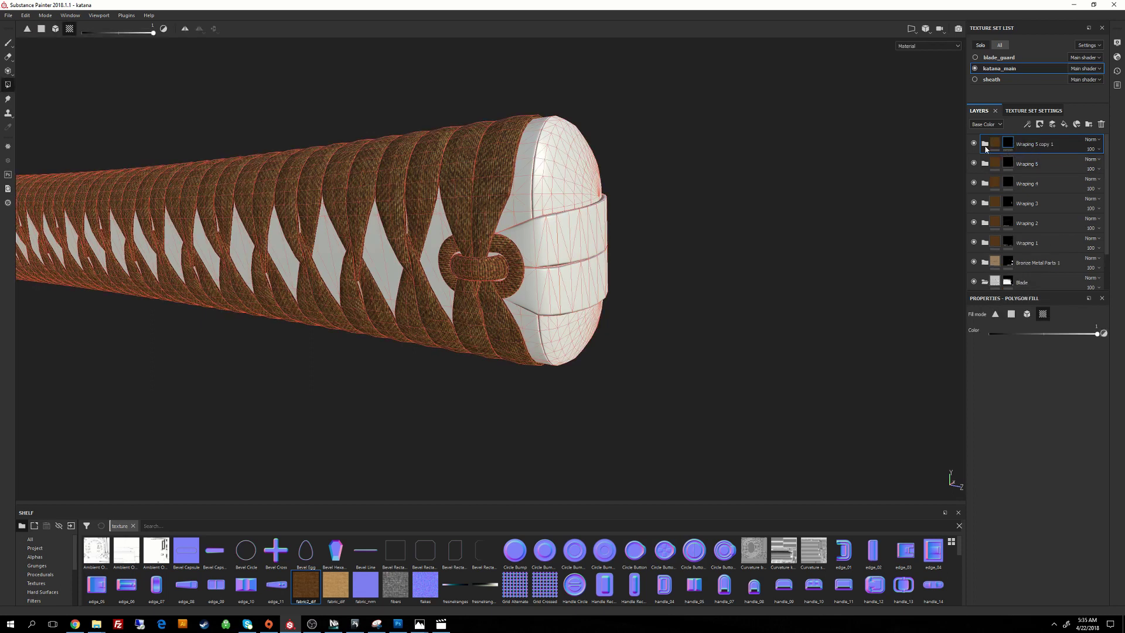
pyautogui.rightClick(1007, 146)
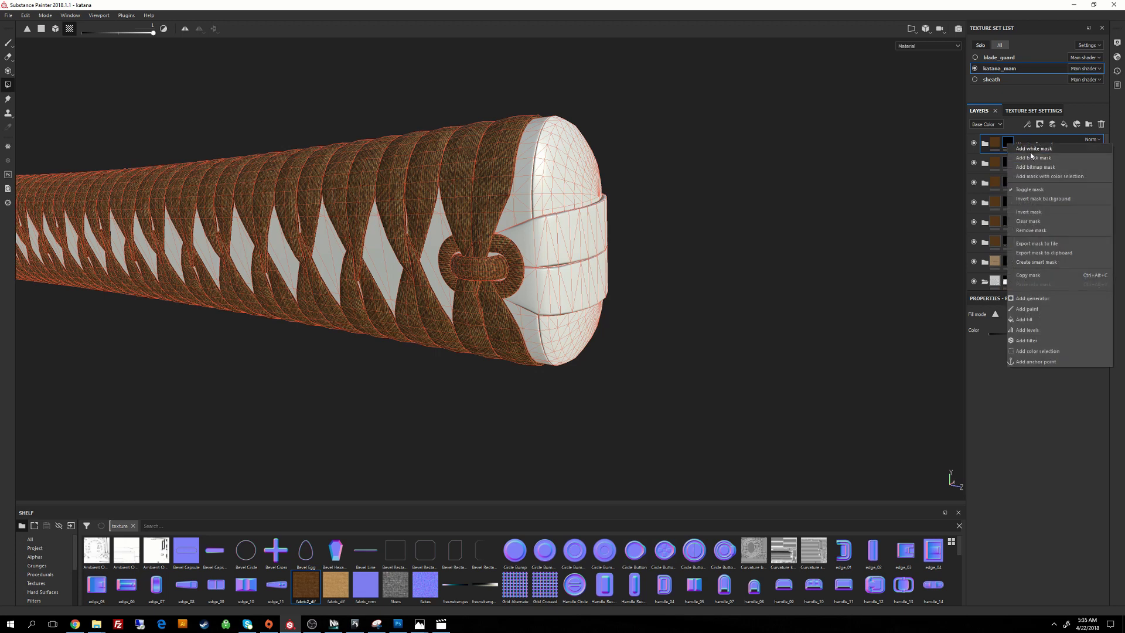
pyautogui.click(1031, 158)
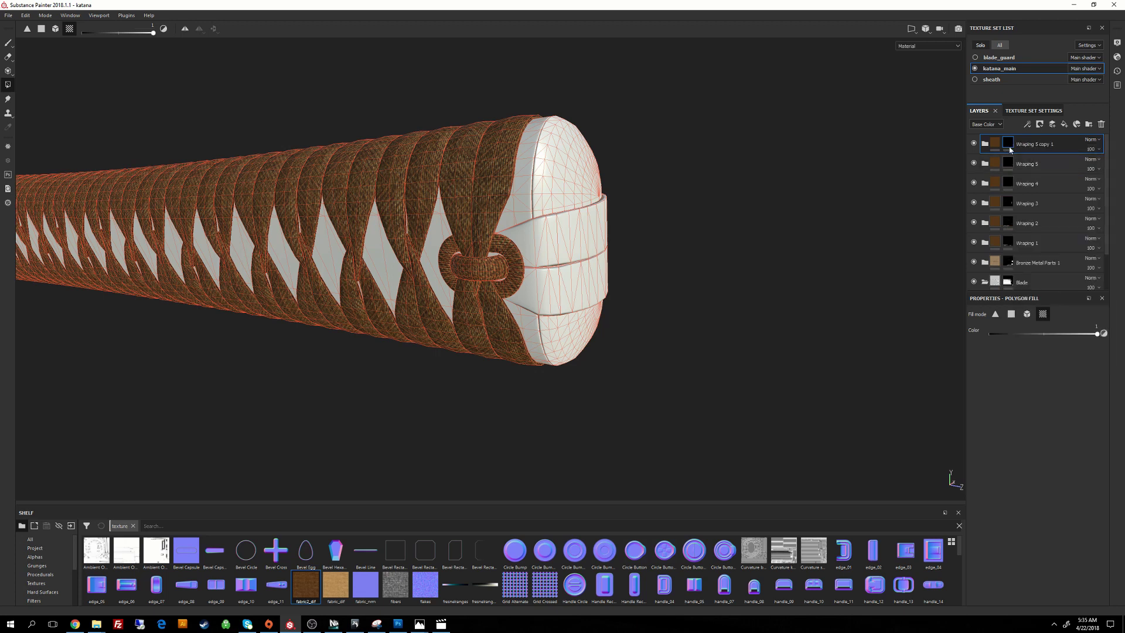
# Step: Polygon-fill both strap bands all the way around the handle's end in the mask of the Wraping 5 copy
pyautogui.click(523, 241)
pyautogui.click(561, 230)
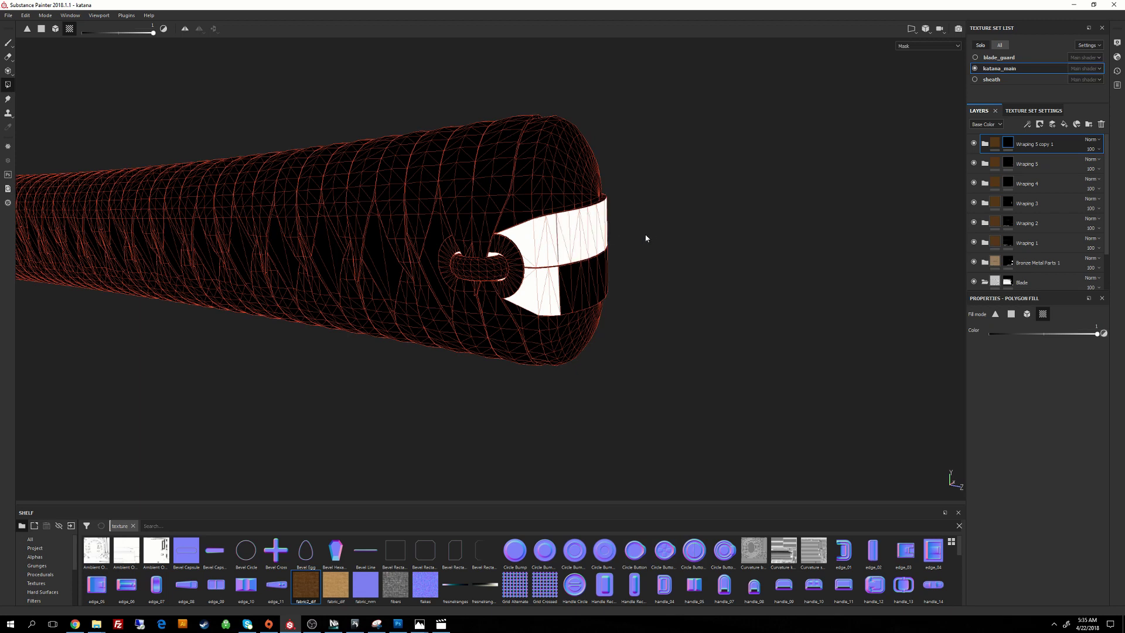
pyautogui.keyDown('alt'); pyautogui.moveTo(645, 238); pyautogui.dragTo(580, 258); pyautogui.keyUp('alt')
pyautogui.click(570, 280)
pyautogui.keyDown('alt'); pyautogui.moveTo(691, 258); pyautogui.dragTo(644, 239); pyautogui.keyUp('alt')
pyautogui.keyDown('alt'); pyautogui.moveTo(644, 238); pyautogui.dragTo(618, 238, button='middle'); pyautogui.keyUp('alt')
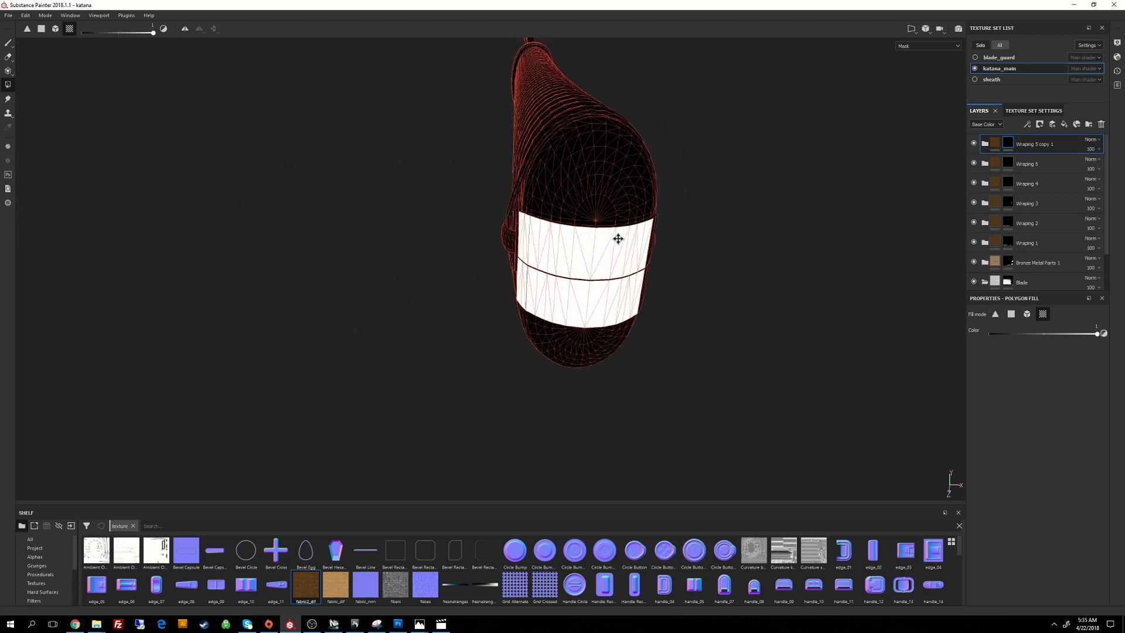
pyautogui.keyDown('alt'); pyautogui.moveTo(618, 238); pyautogui.dragTo(768, 386); pyautogui.keyUp('alt')
pyautogui.click(602, 261)
pyautogui.moveTo(557, 292)
pyautogui.keyDown('alt'); pyautogui.mouseDown()
pyautogui.moveTo(580, 241)
pyautogui.moveTo(680, 188)
pyautogui.moveTo(530, 321)
pyautogui.moveTo(592, 269)
pyautogui.moveTo(500, 330)
pyautogui.moveTo(539, 319)
pyautogui.moveTo(568, 219)
pyautogui.moveTo(538, 287)
pyautogui.mouseUp(); pyautogui.keyUp('alt')
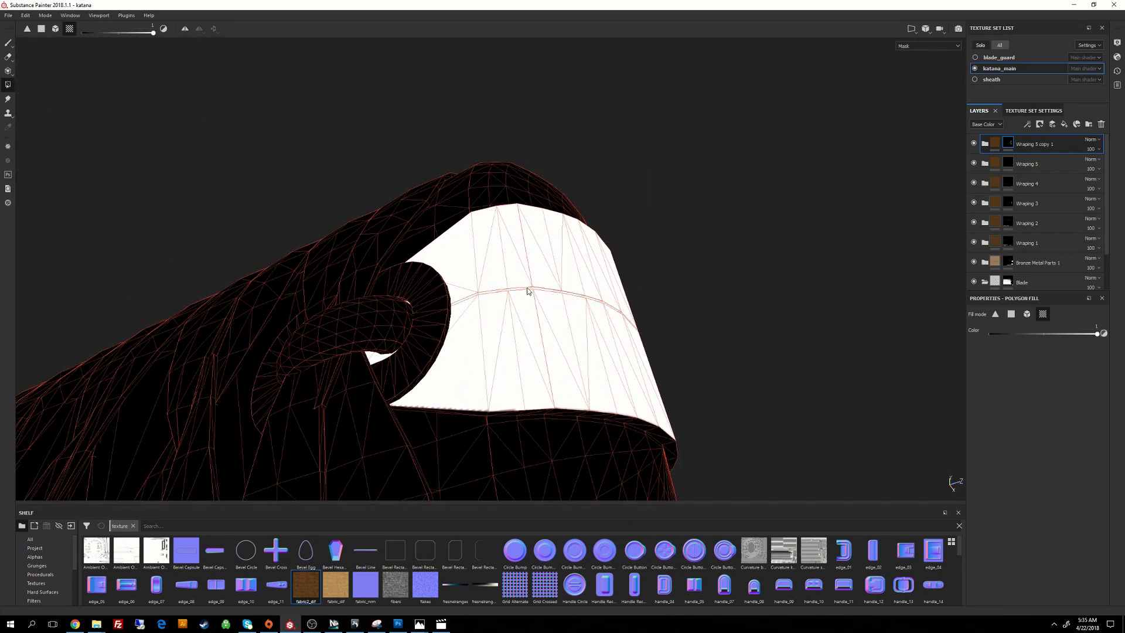
pyautogui.keyDown('alt'); pyautogui.moveTo(554, 411); pyautogui.dragTo(848, 157); pyautogui.keyUp('alt')
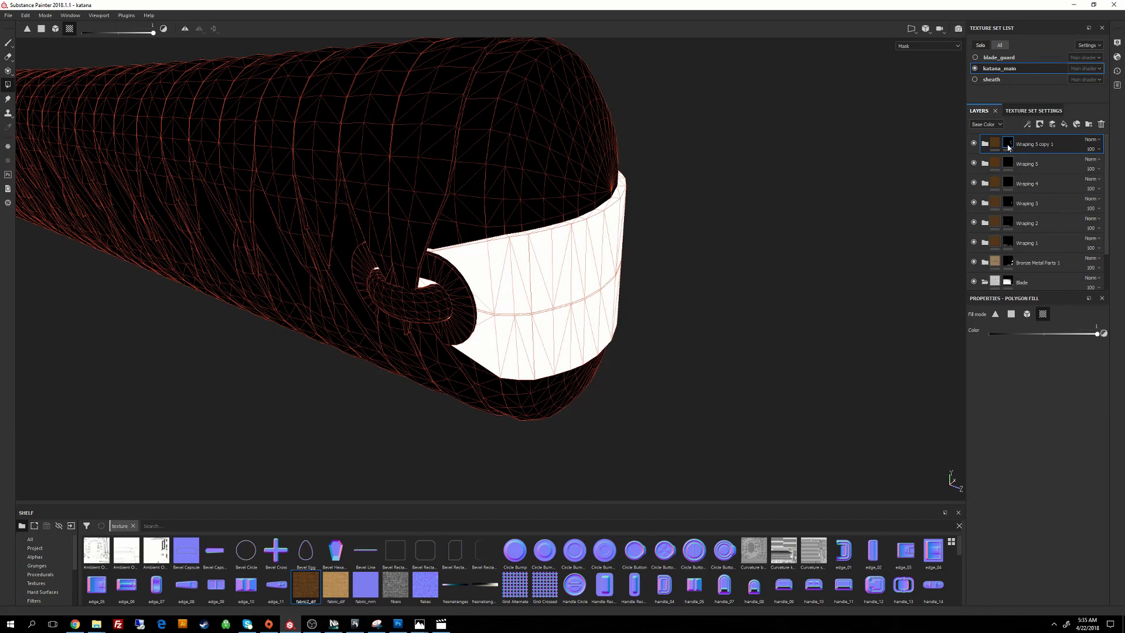
# Step: Check the fabric direction on the end straps and reset the copy's mask to black
pyautogui.press('m')
pyautogui.moveTo(784, 232)
pyautogui.keyDown('alt'); pyautogui.mouseDown()
pyautogui.moveTo(710, 150)
pyautogui.moveTo(560, 251)
pyautogui.moveTo(444, 256)
pyautogui.moveTo(900, 265)
pyautogui.moveTo(764, 266)
pyautogui.moveTo(673, 252)
pyautogui.moveTo(763, 231)
pyautogui.moveTo(743, 238)
pyautogui.moveTo(703, 205)
pyautogui.moveTo(585, 201)
pyautogui.moveTo(645, 208)
pyautogui.moveTo(627, 314)
pyautogui.moveTo(616, 231)
pyautogui.moveTo(457, 230)
pyautogui.moveTo(809, 218)
pyautogui.moveTo(797, 221)
pyautogui.mouseUp(); pyautogui.keyUp('alt')
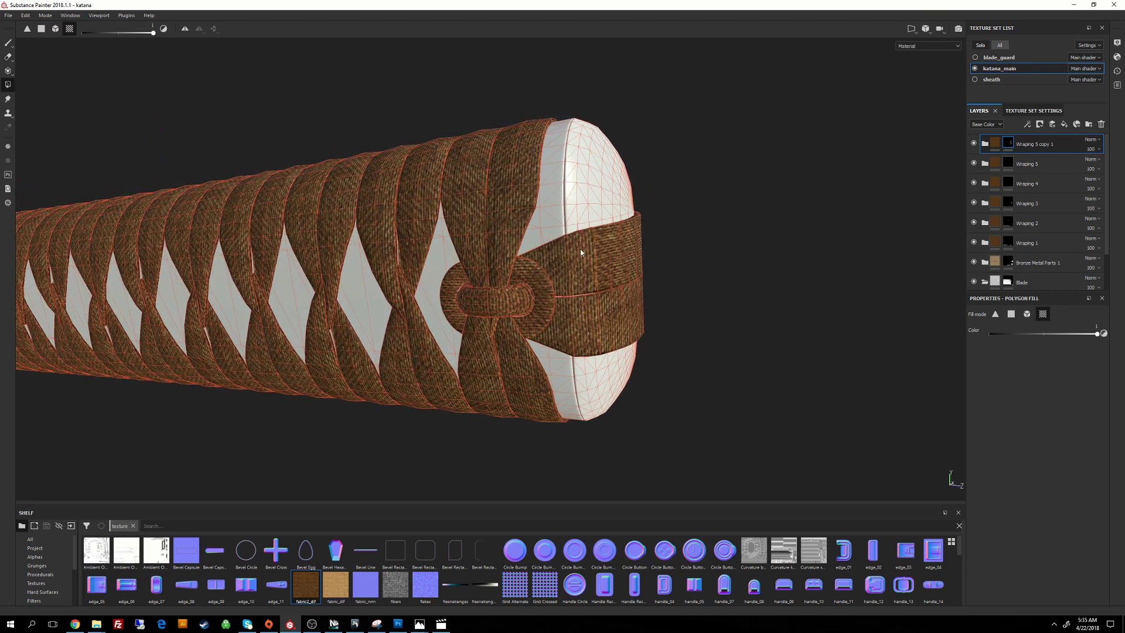
pyautogui.keyDown('alt'); pyautogui.moveTo(659, 238); pyautogui.dragTo(739, 145, button='right'); pyautogui.keyUp('alt')
pyautogui.rightClick(1000, 145)
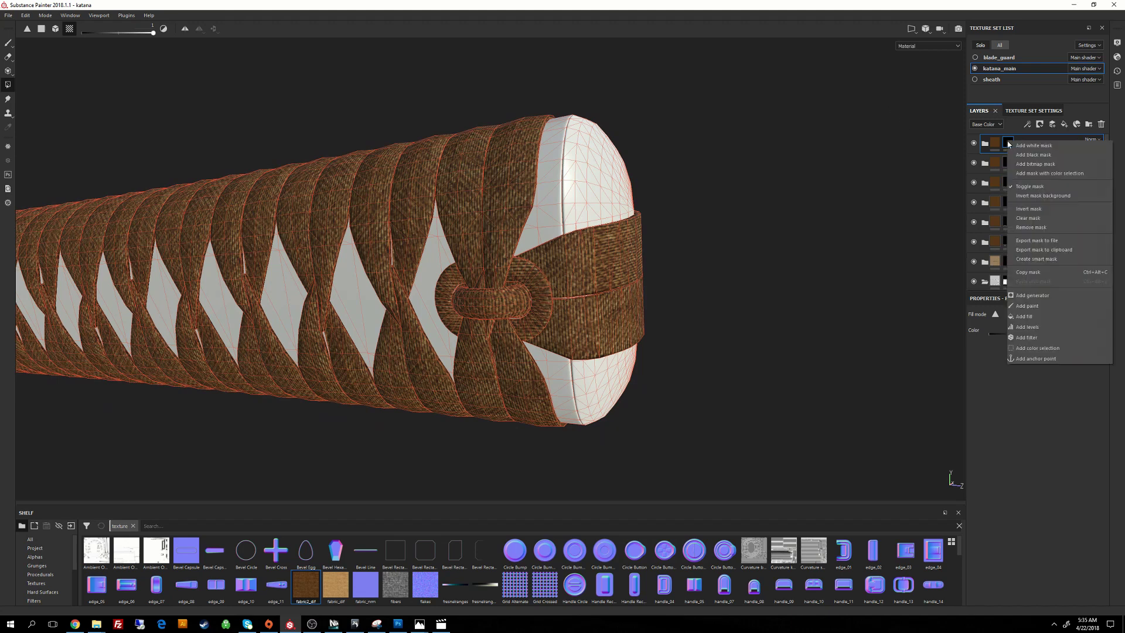
pyautogui.click(1031, 163)
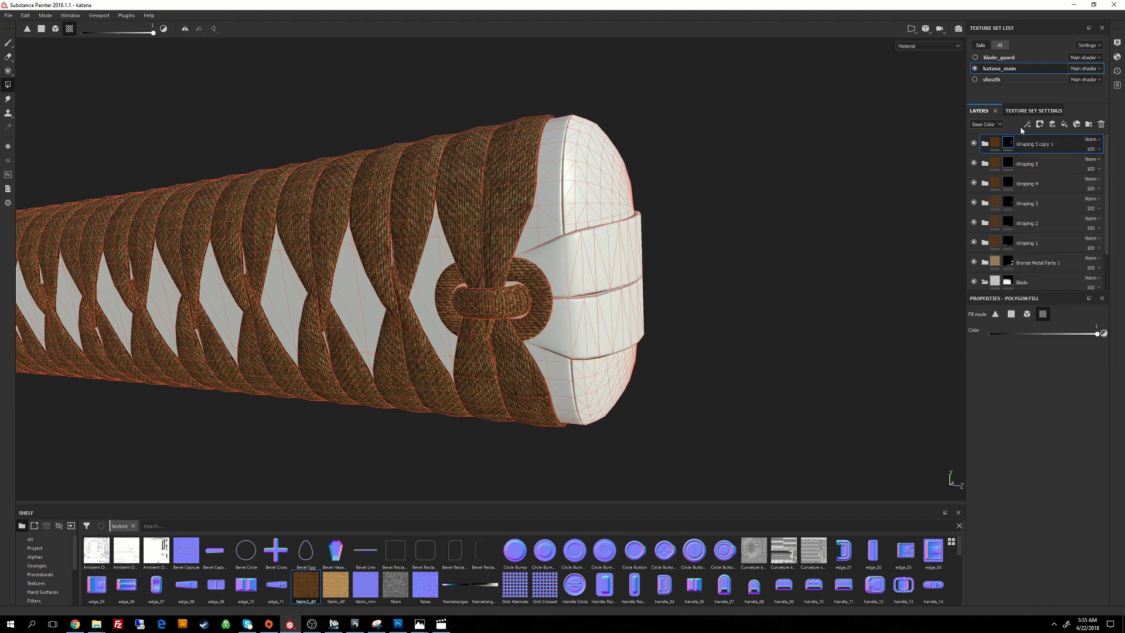
# Step: Polygon-fill only the side strap pieces beside the ring and the strap's outer edge in the mask of the Wraping 5 copy
pyautogui.keyDown('alt'); pyautogui.click(1007, 143); pyautogui.keyUp('alt')
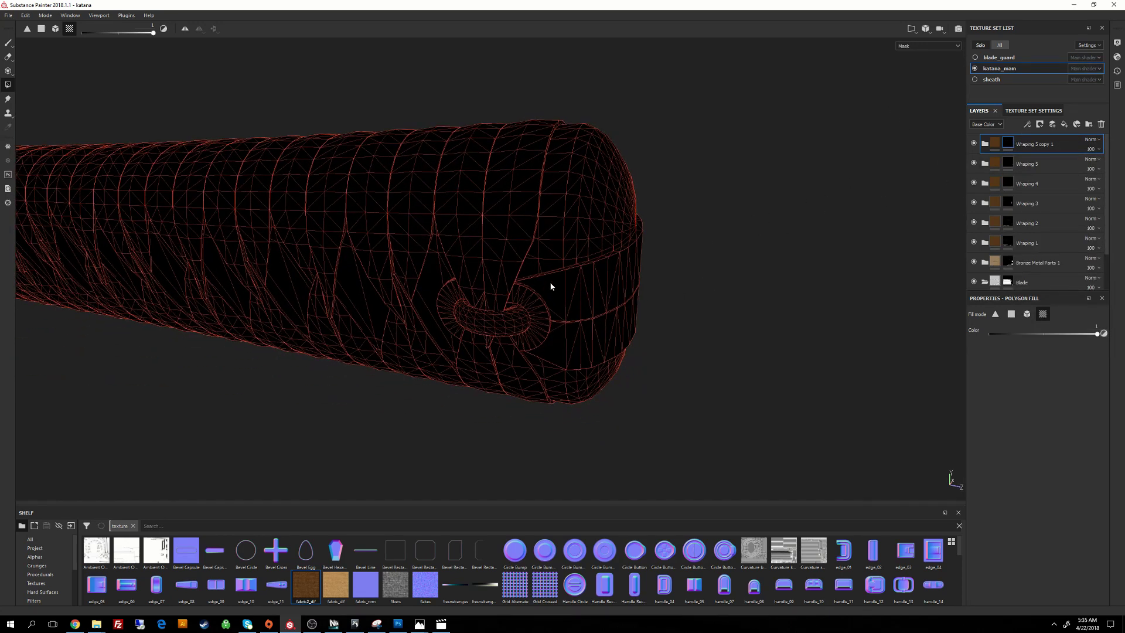
pyautogui.click(570, 290)
pyautogui.moveTo(579, 289)
pyautogui.keyDown('alt'); pyautogui.mouseDown()
pyautogui.moveTo(593, 234)
pyautogui.moveTo(600, 314)
pyautogui.moveTo(673, 359)
pyautogui.moveTo(564, 277)
pyautogui.mouseUp(); pyautogui.keyUp('alt')
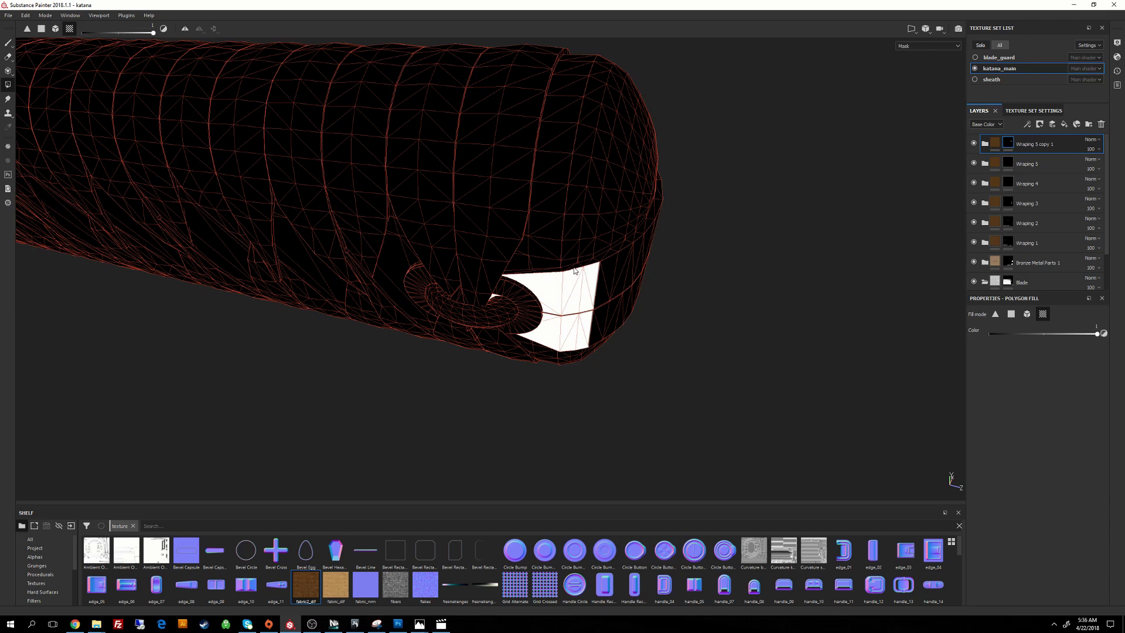
pyautogui.click(585, 270)
pyautogui.keyDown('alt'); pyautogui.moveTo(586, 270); pyautogui.dragTo(568, 239); pyautogui.keyUp('alt')
pyautogui.click(592, 300)
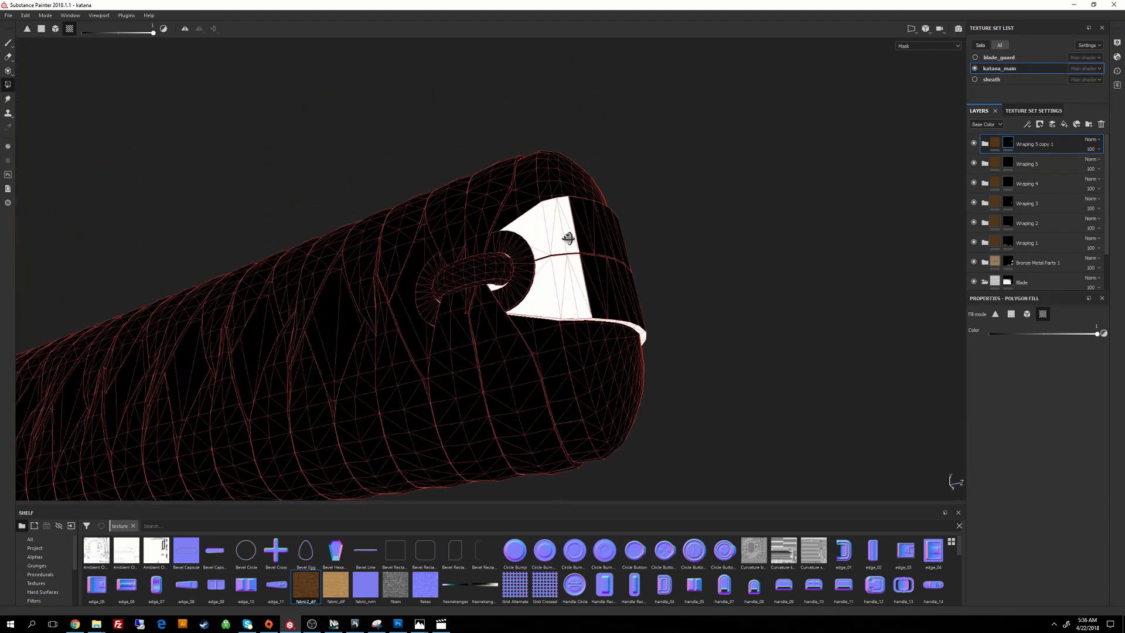
# Step: Polygon-fill the opposite narrow edge and the center seam of the strap in the same mask, and check the result on the textured handle
pyautogui.keyDown('alt'); pyautogui.moveTo(568, 238); pyautogui.dragTo(794, 428, button='right'); pyautogui.keyUp('alt')
pyautogui.keyDown('alt'); pyautogui.moveTo(568, 231); pyautogui.dragTo(744, 422, button='right'); pyautogui.keyUp('alt')
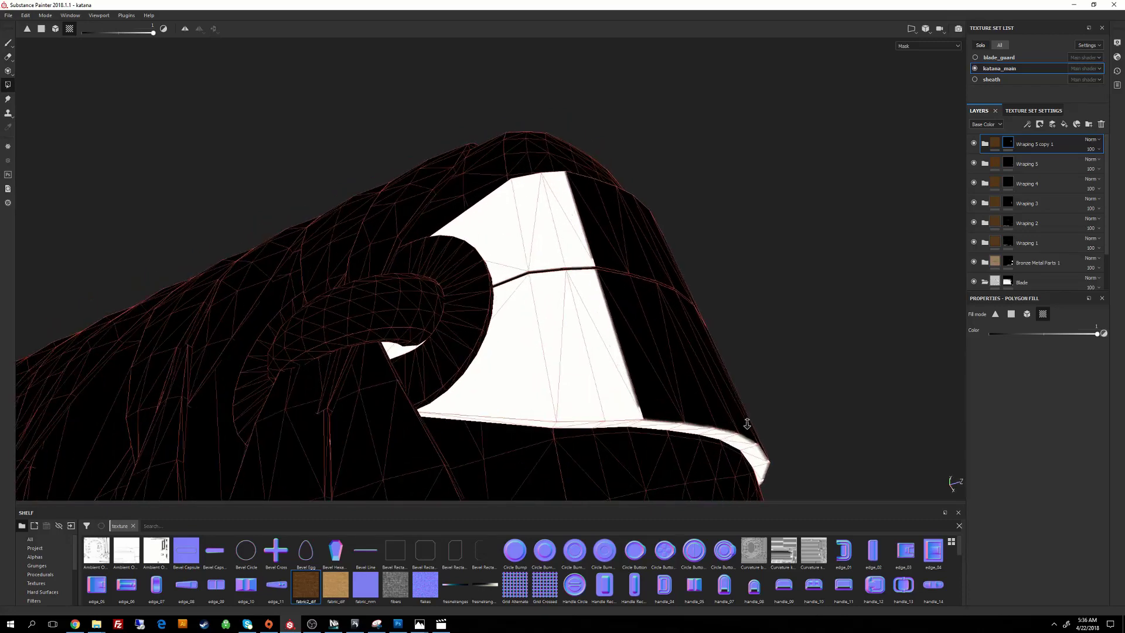
pyautogui.click(610, 273)
pyautogui.keyDown('alt'); pyautogui.moveTo(643, 230); pyautogui.dragTo(615, 360); pyautogui.keyUp('alt')
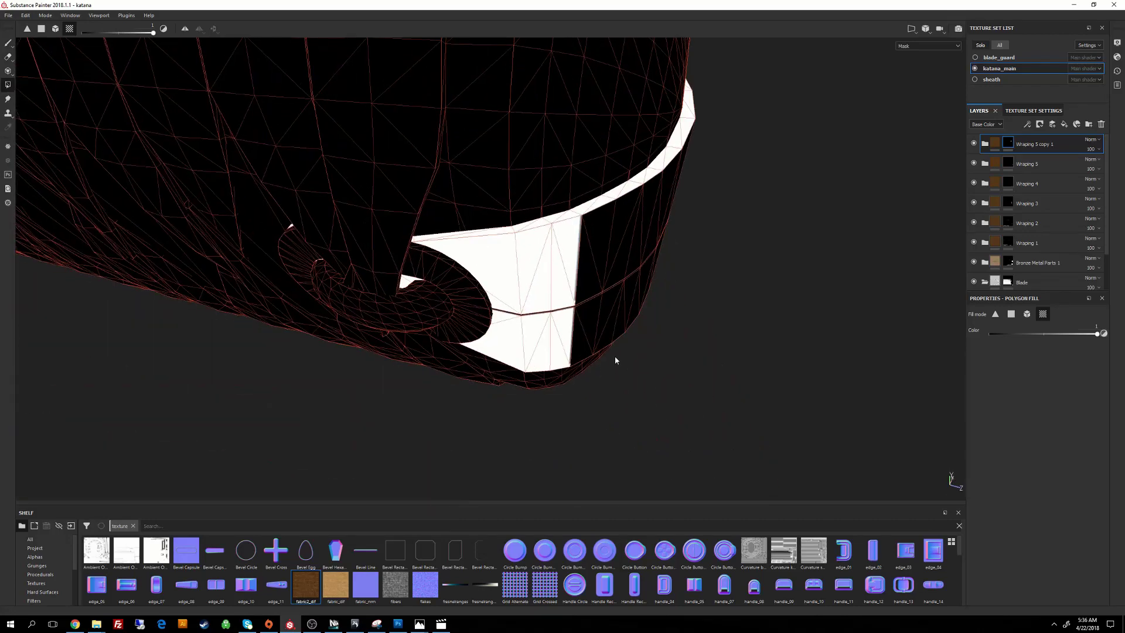
pyautogui.keyDown('alt'); pyautogui.moveTo(587, 302); pyautogui.dragTo(555, 330, button='right'); pyautogui.keyUp('alt')
pyautogui.click(574, 305)
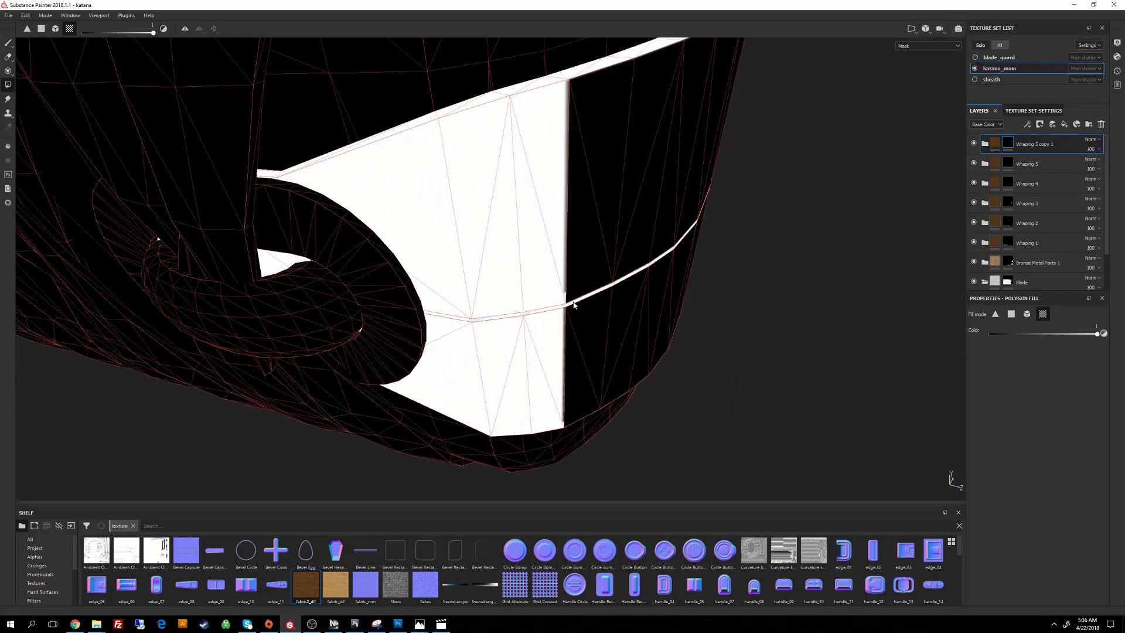
pyautogui.keyDown('alt'); pyautogui.moveTo(572, 301); pyautogui.dragTo(619, 220); pyautogui.keyUp('alt')
pyautogui.keyDown('alt'); pyautogui.moveTo(620, 220); pyautogui.dragTo(637, 237, button='right'); pyautogui.keyUp('alt')
pyautogui.click(994, 143)
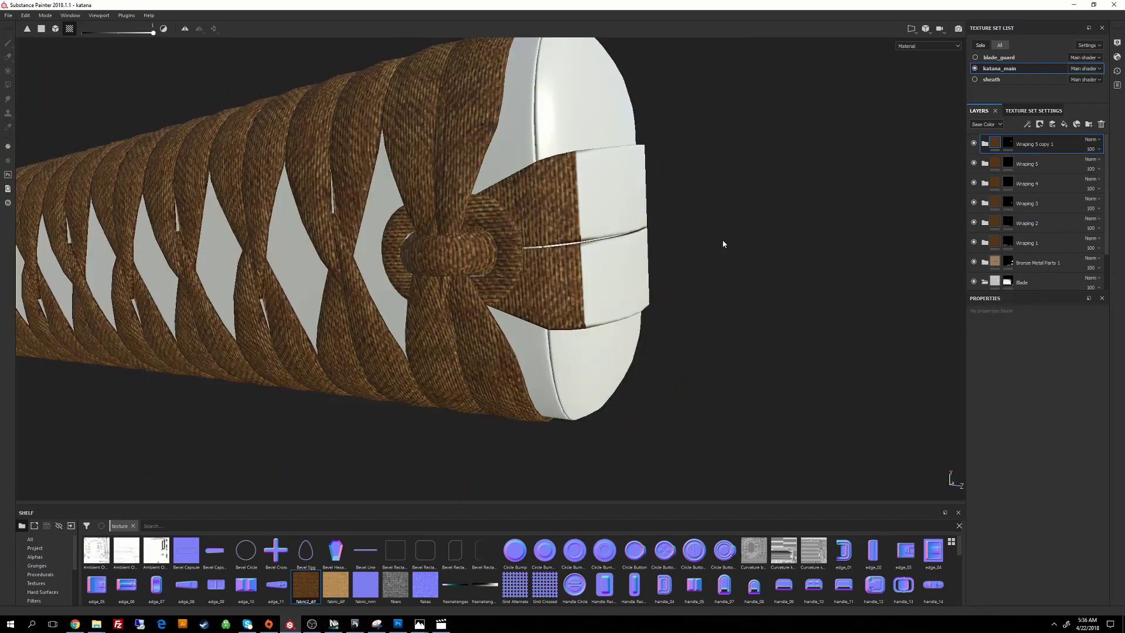
pyautogui.scroll(4, 648, 271)
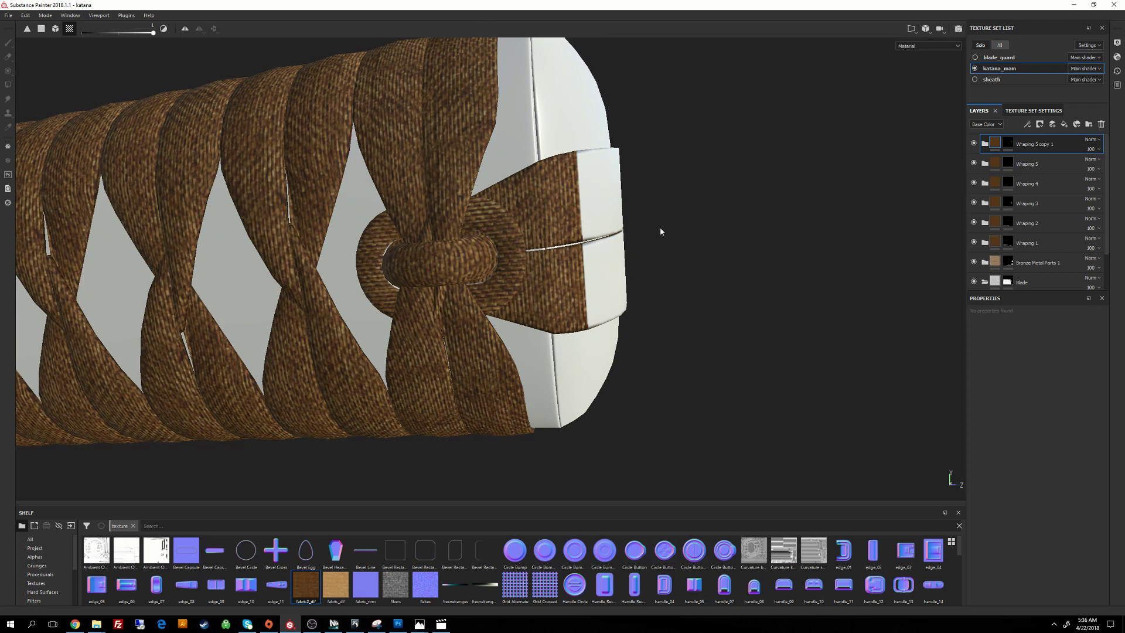
pyautogui.keyDown('alt'); pyautogui.moveTo(660, 231); pyautogui.dragTo(753, 235); pyautogui.keyUp('alt')
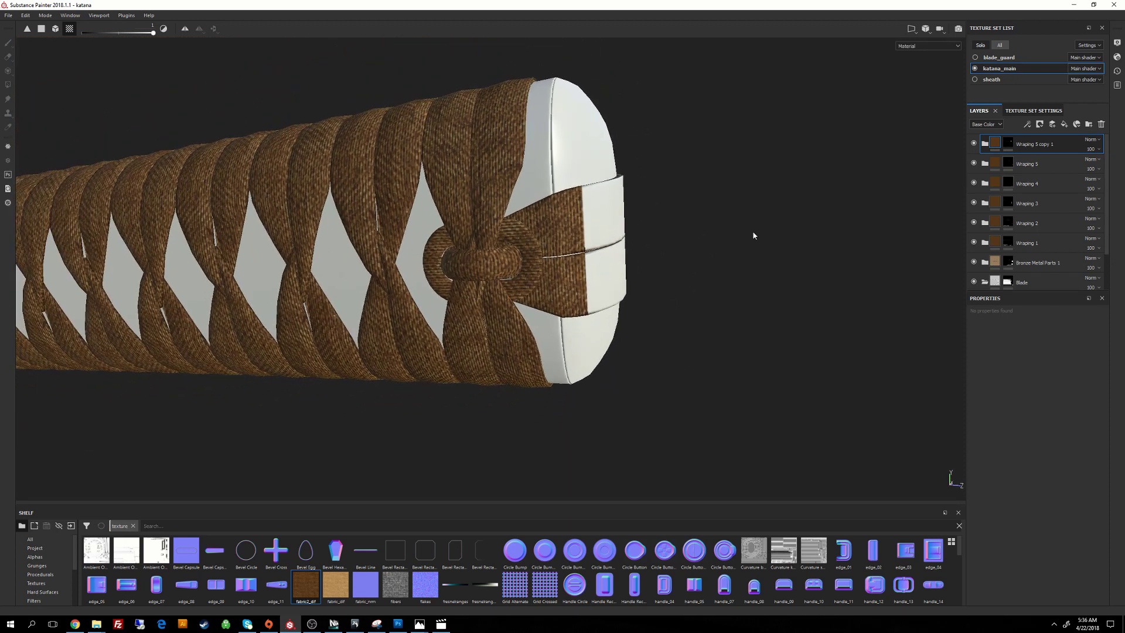
# Step: Set the UV rotation of the fill layer inside the Wraping 5 copy to 90
pyautogui.click(985, 144)
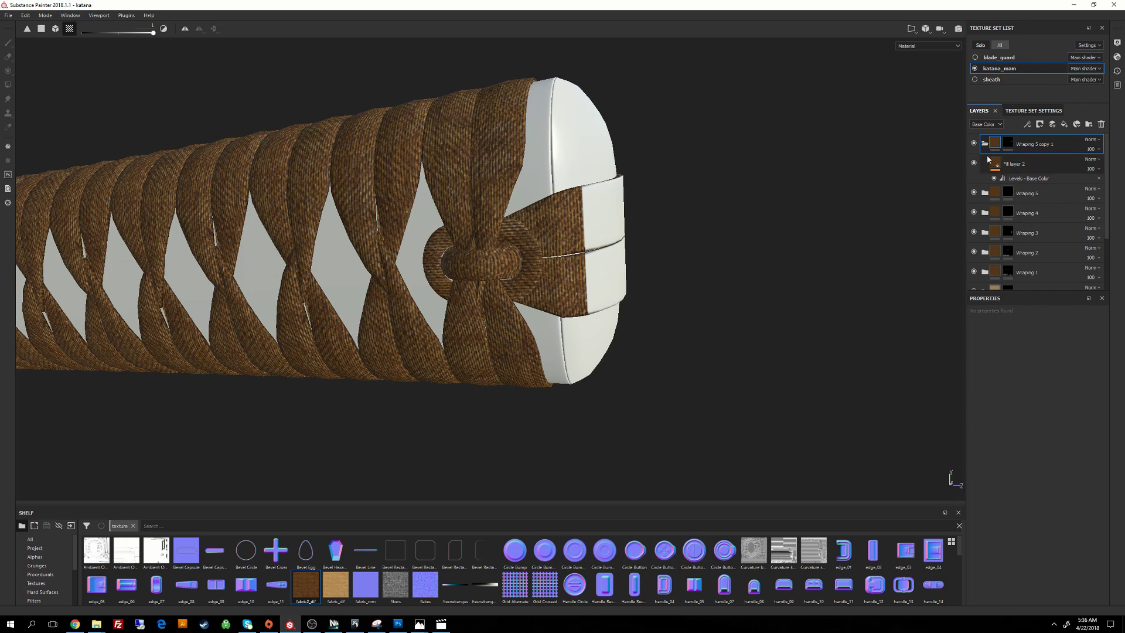
pyautogui.click(995, 165)
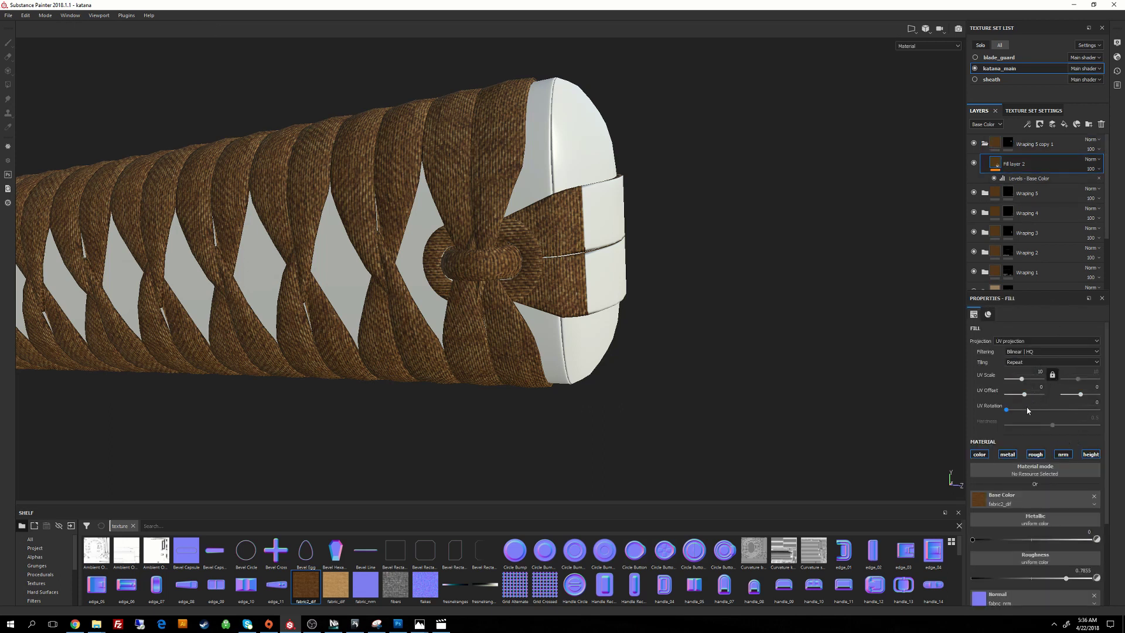
pyautogui.click(1090, 402)
pyautogui.press('Return')
pyautogui.keyDown('alt'); pyautogui.moveTo(920, 271); pyautogui.dragTo(829, 187); pyautogui.keyUp('alt')
# Step: Collapse the Wraping 5 copy folder and rename it as Wraping 6
pyautogui.click(1022, 145)
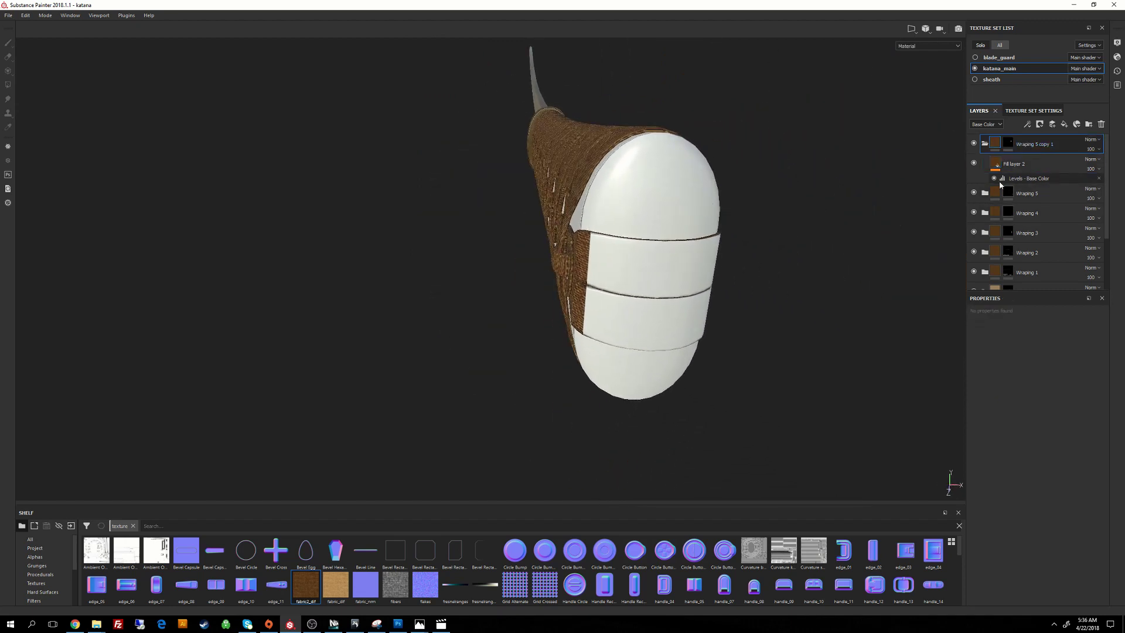
pyautogui.click(985, 143)
pyautogui.doubleClick(1041, 147)
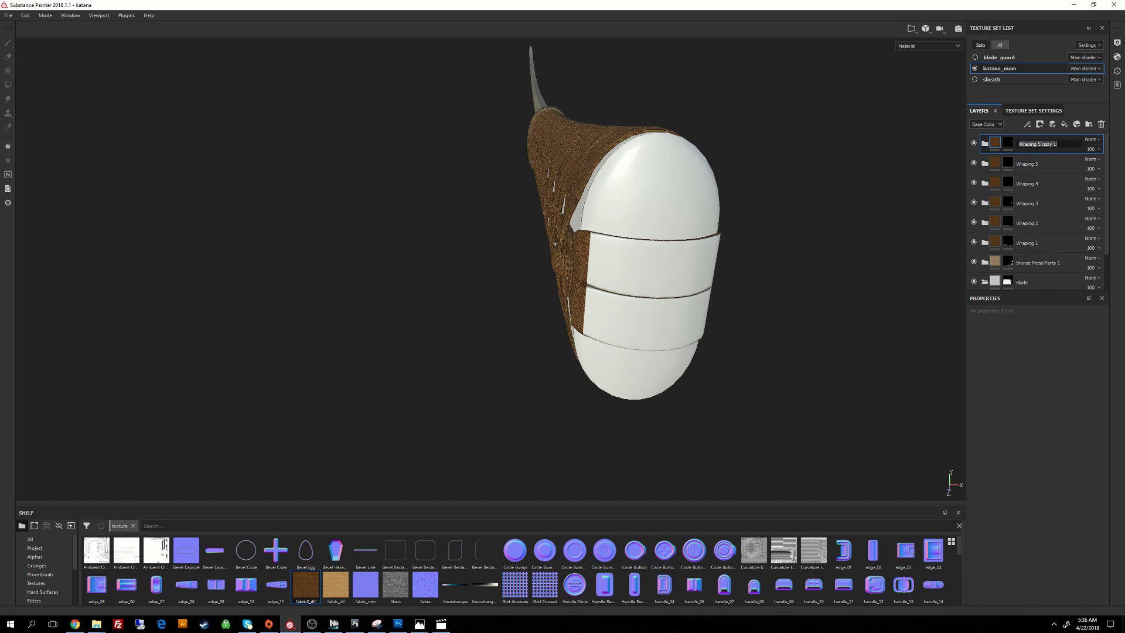
pyautogui.press('Return')
# Step: Duplicate the Wraping 6 folder and rename the copy as Wraping 7
pyautogui.hotkey('ctrl', 'd')
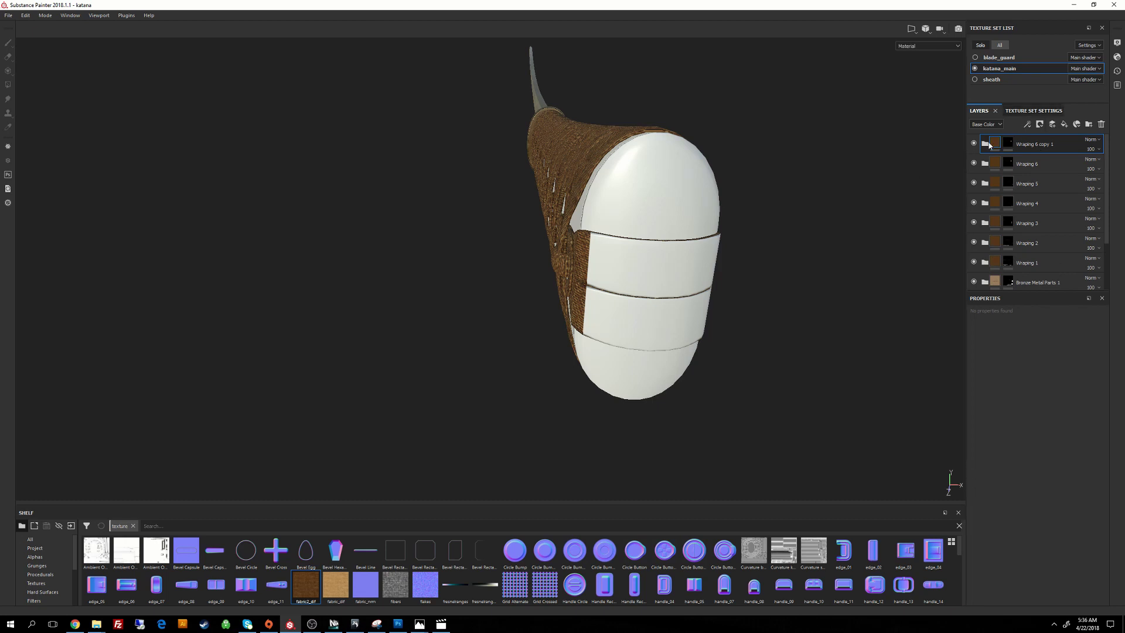
pyautogui.doubleClick(1032, 145)
pyautogui.moveTo(1037, 144); pyautogui.dragTo(1055, 144)
pyautogui.write('7')
pyautogui.press('Return')
# Step: Reset the Wraping 7 mask to black and polygon-fill the upper and lower strap bands across the handle's end
pyautogui.rightClick(1010, 143)
pyautogui.click(1030, 158)
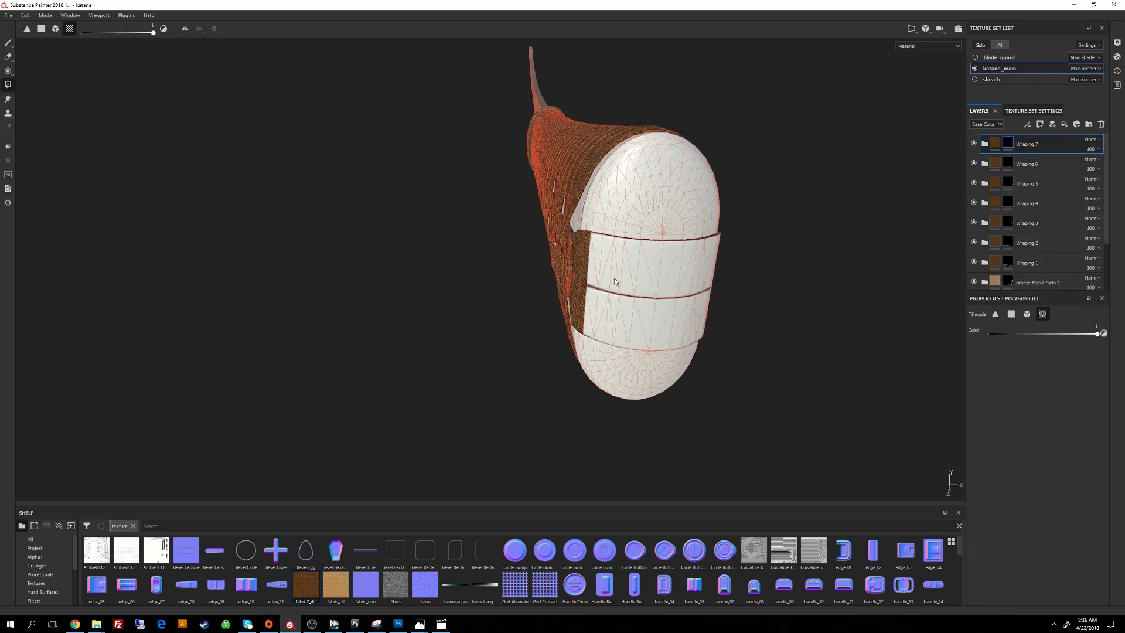
pyautogui.keyDown('alt'); pyautogui.click(1010, 142); pyautogui.keyUp('alt')
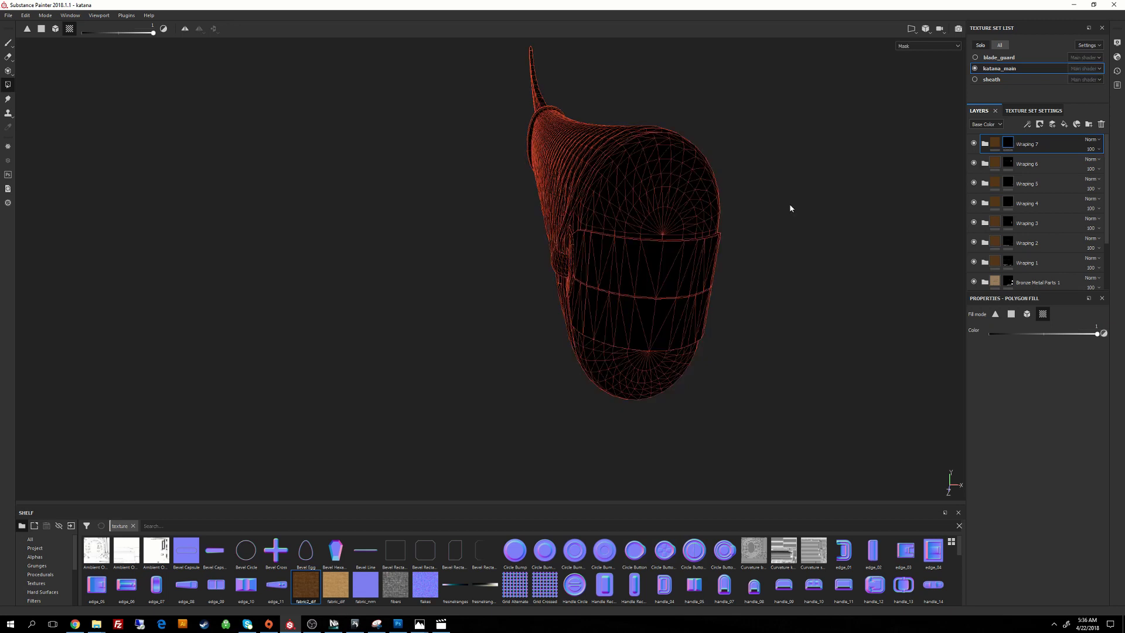
pyautogui.click(651, 262)
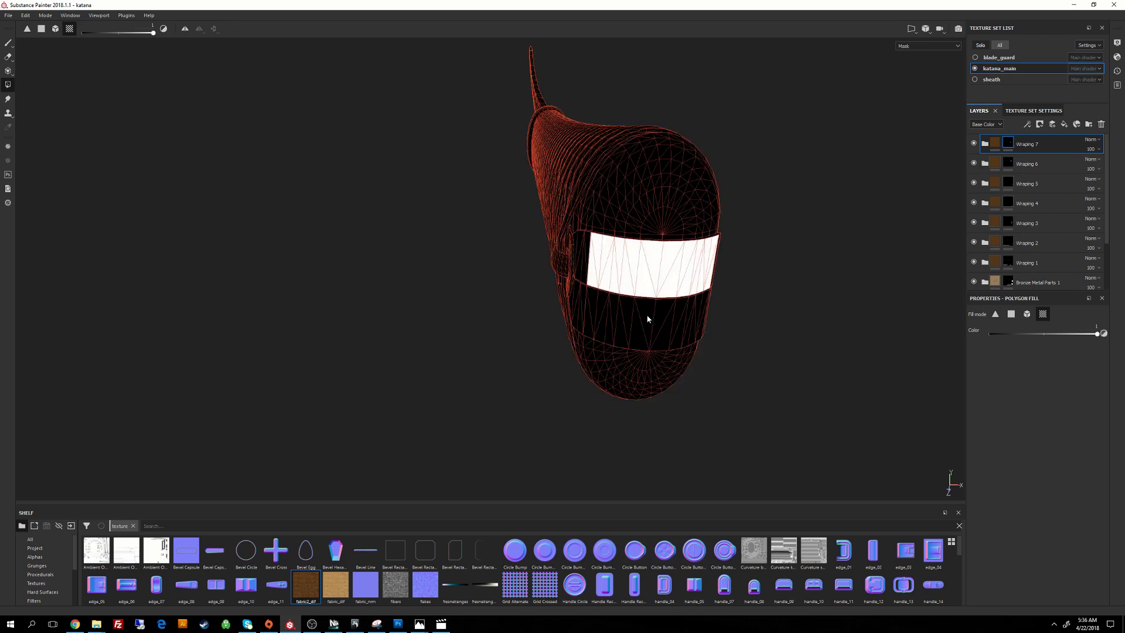
pyautogui.click(662, 317)
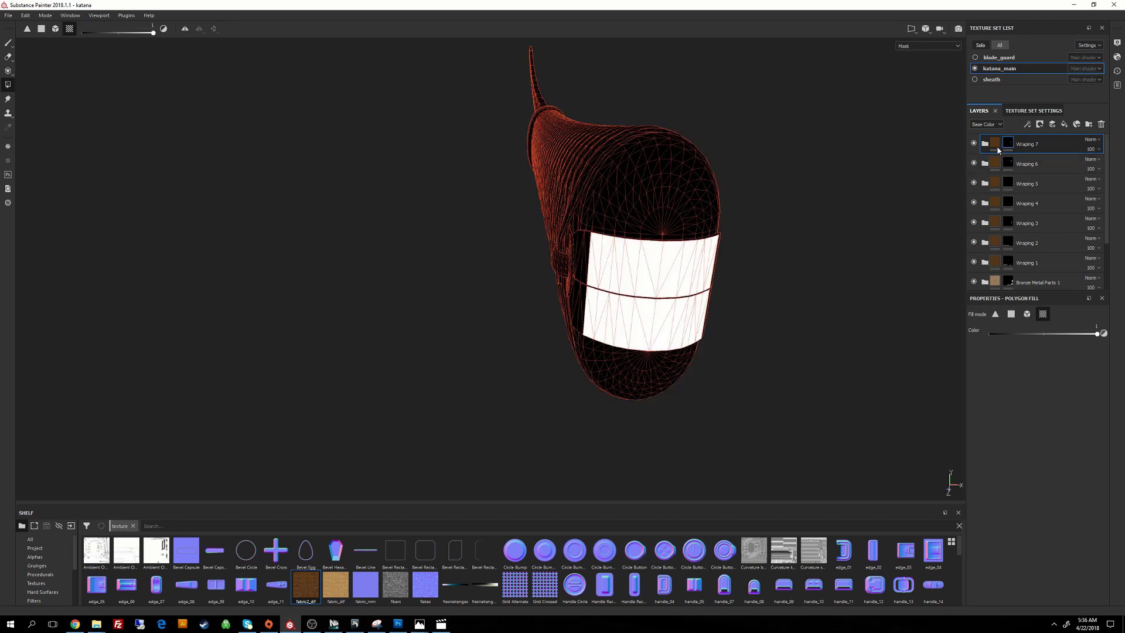
# Step: Remove the lower strap band from the Wraping 7 mask by polygon-filling it with color 0, and return to the material view
pyautogui.click(996, 145)
pyautogui.moveTo(822, 205)
pyautogui.keyDown('alt'); pyautogui.mouseDown()
pyautogui.moveTo(826, 195)
pyautogui.moveTo(814, 215)
pyautogui.mouseUp(); pyautogui.keyUp('alt')
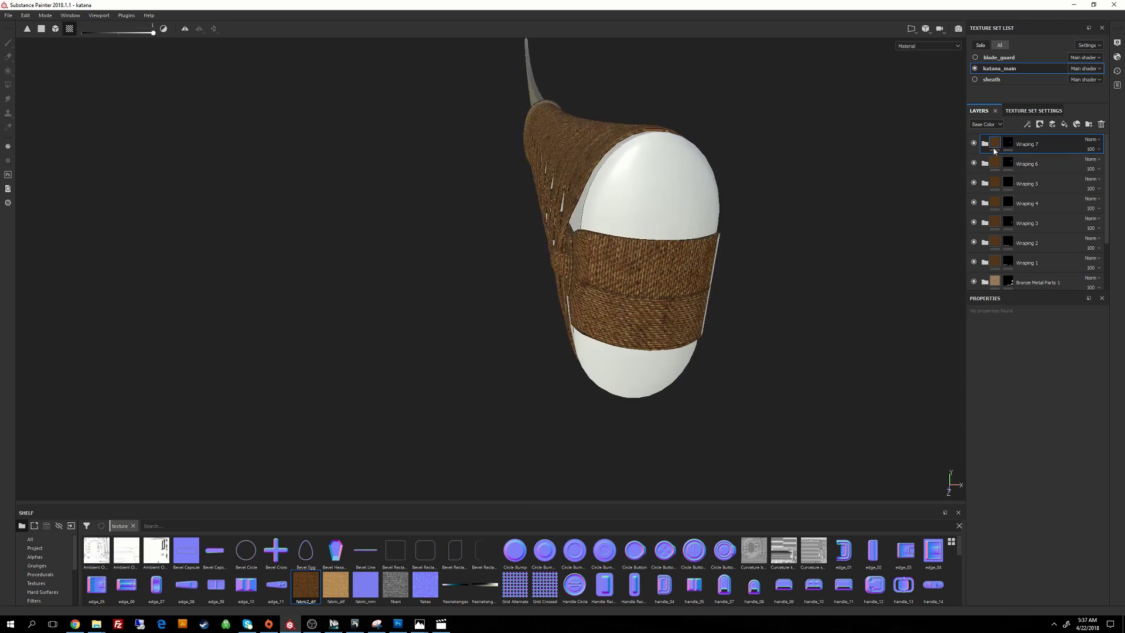
pyautogui.click(1010, 144)
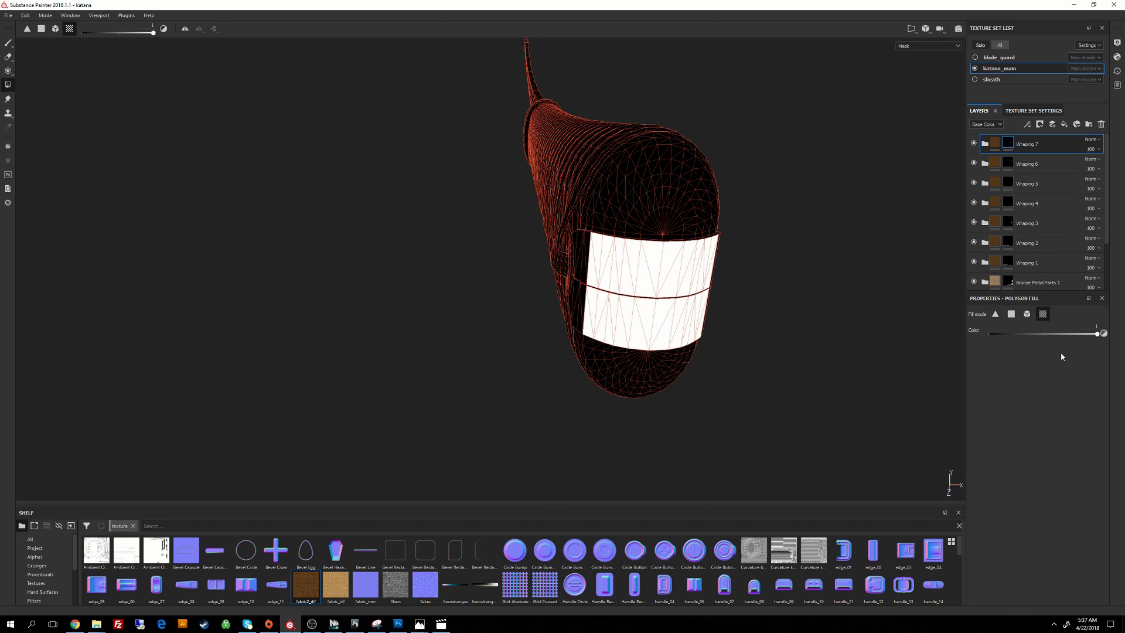
pyautogui.moveTo(1096, 337); pyautogui.dragTo(919, 339)
pyautogui.click(659, 321)
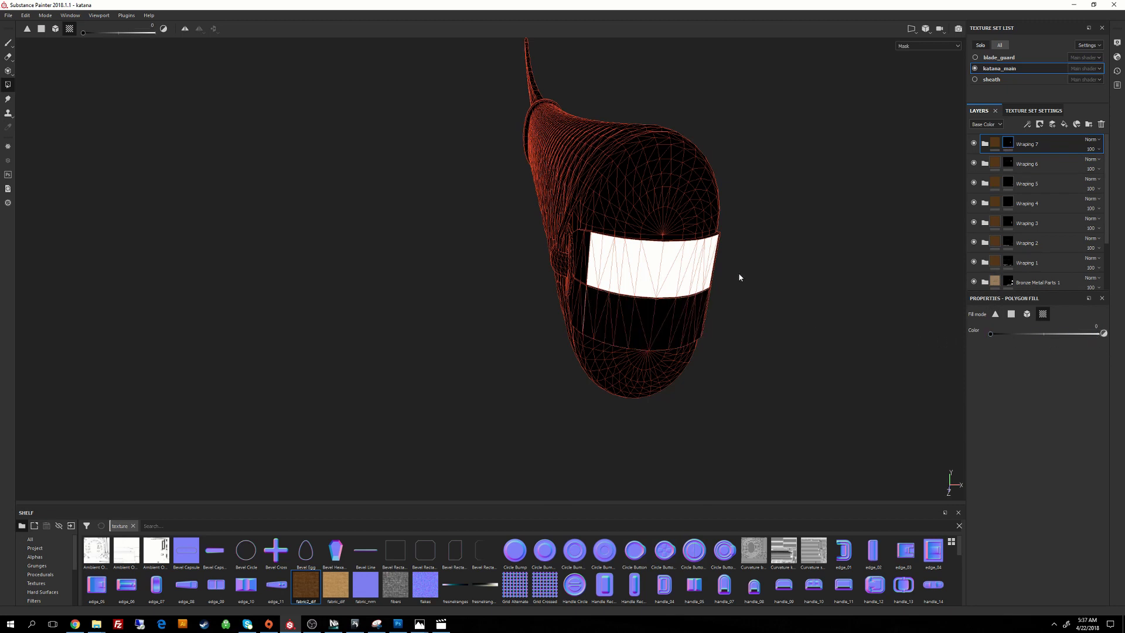
pyautogui.keyDown('alt'); pyautogui.moveTo(741, 276); pyautogui.dragTo(811, 246); pyautogui.keyUp('alt')
pyautogui.click(994, 144)
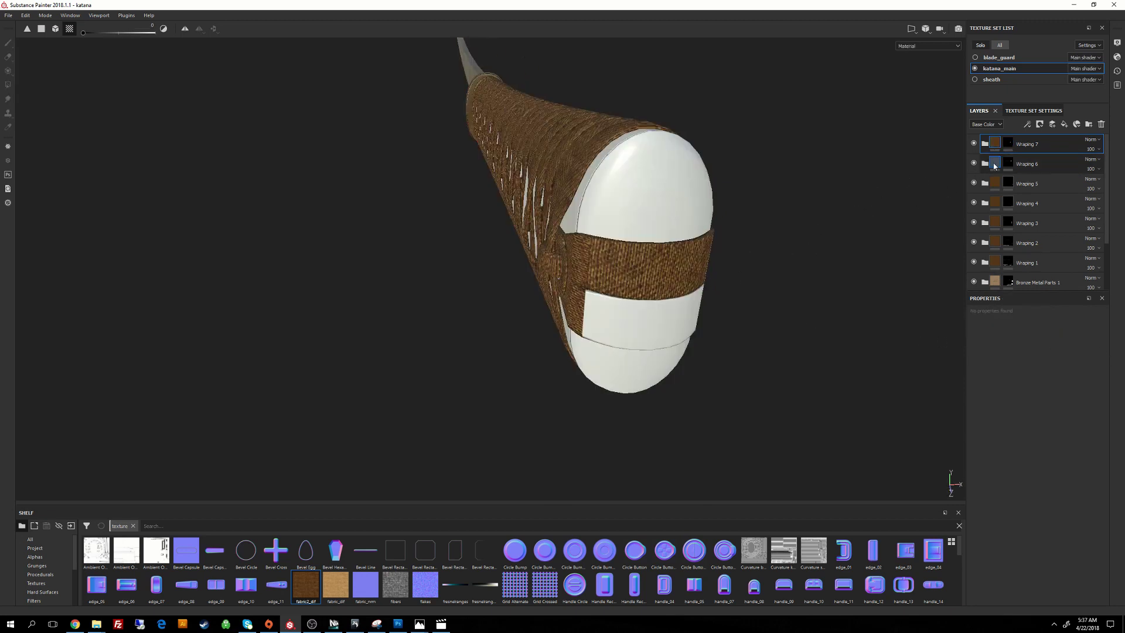
# Step: Set the UV rotation of the fill layer inside Wraping 7 to 0 and check the upper band's fabric direction
pyautogui.click(984, 143)
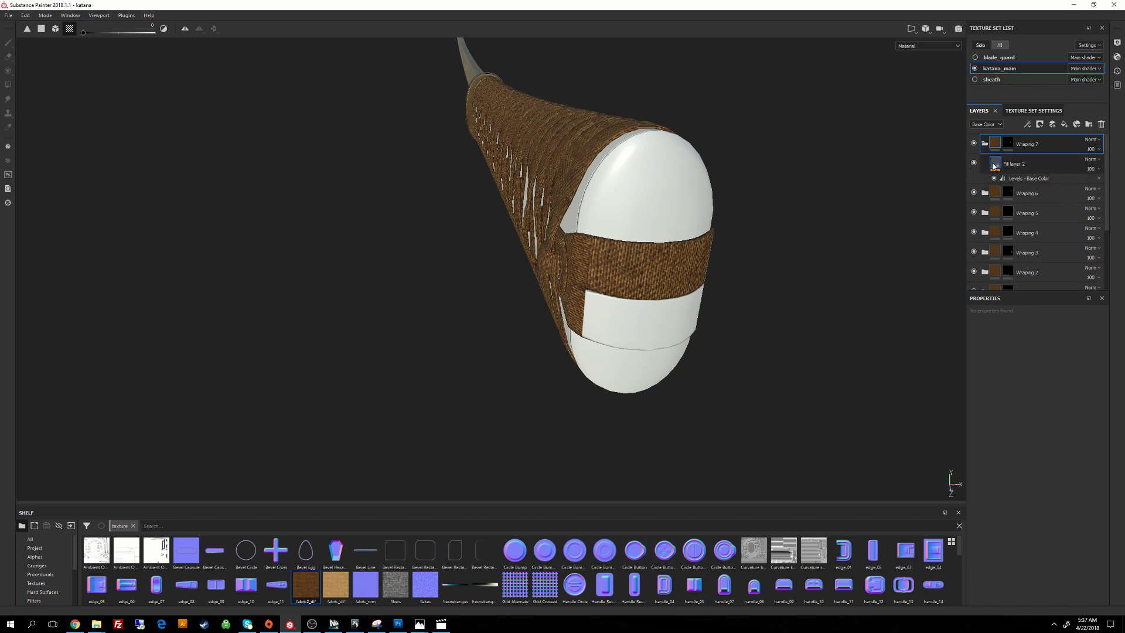
pyautogui.click(994, 165)
pyautogui.click(1093, 402)
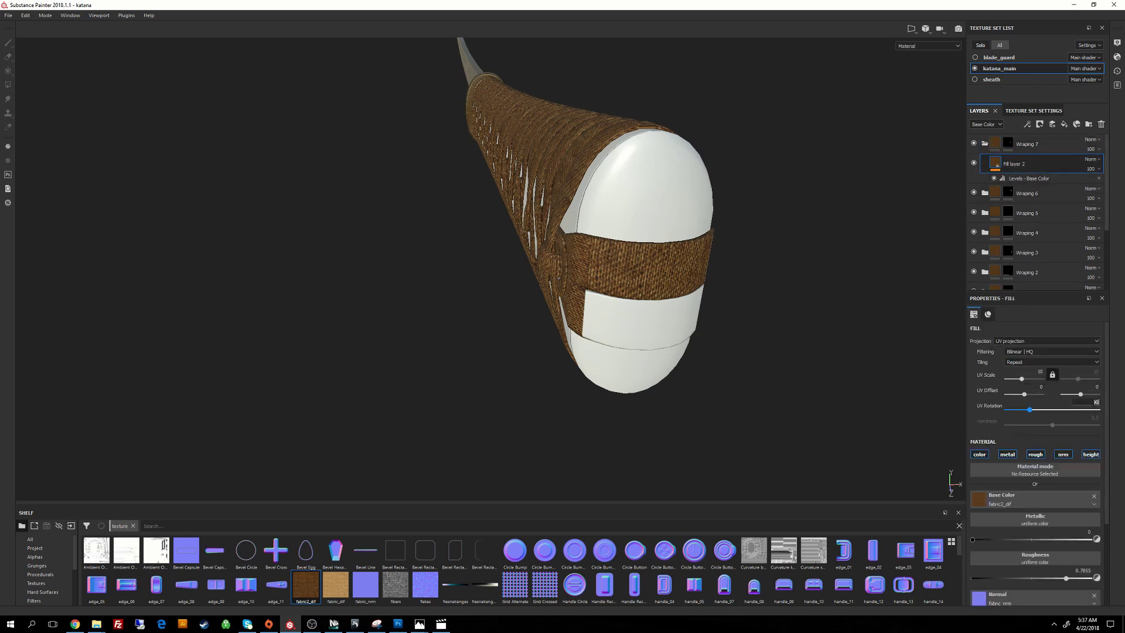
pyautogui.press('Return')
pyautogui.keyDown('alt'); pyautogui.moveTo(779, 361); pyautogui.dragTo(892, 322); pyautogui.keyUp('alt')
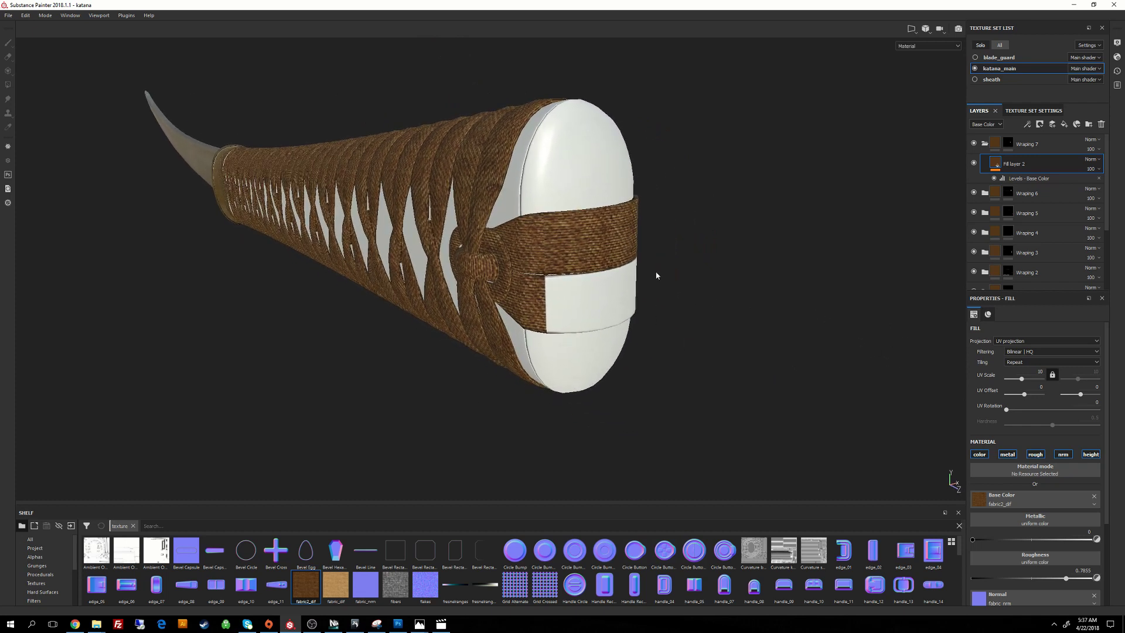
# Step: Try polygon-filling the side strap pieces beside the ring on the handle's other side with color 1 in the Wraping 7 mask
pyautogui.keyDown('alt'); pyautogui.moveTo(746, 208); pyautogui.dragTo(466, 230); pyautogui.keyUp('alt')
pyautogui.click(1007, 144)
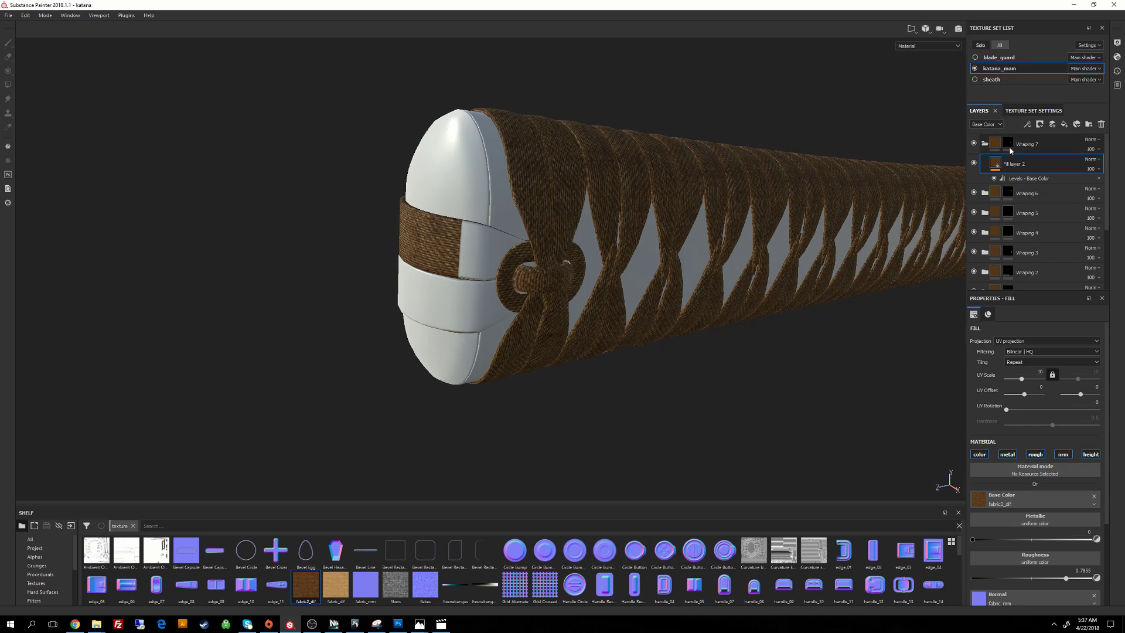
pyautogui.press('4')
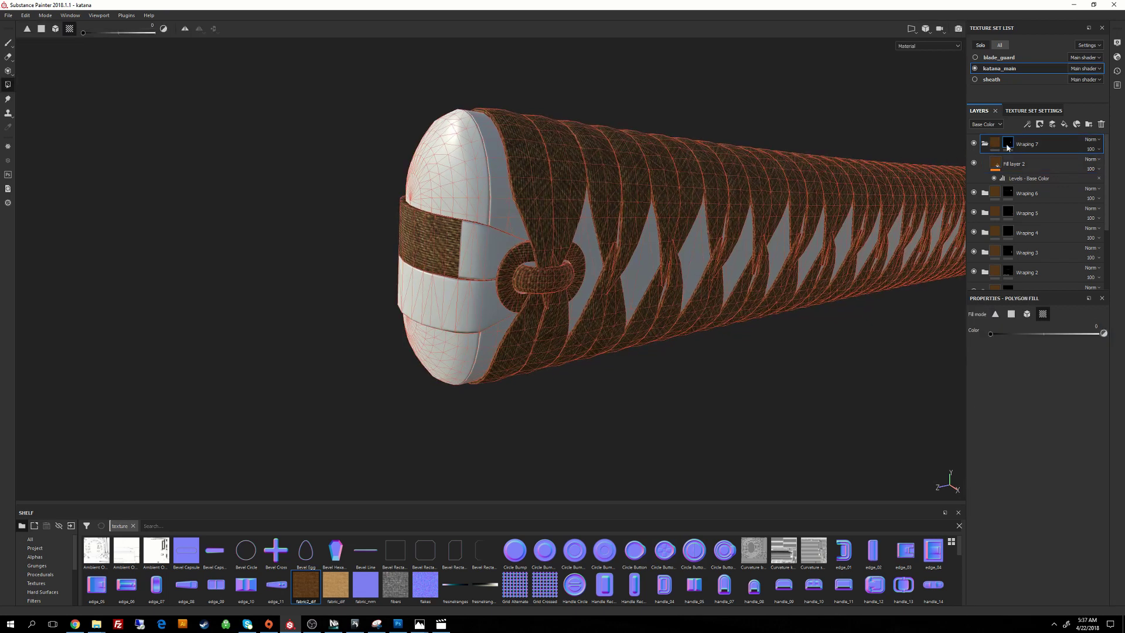
pyautogui.press('m')
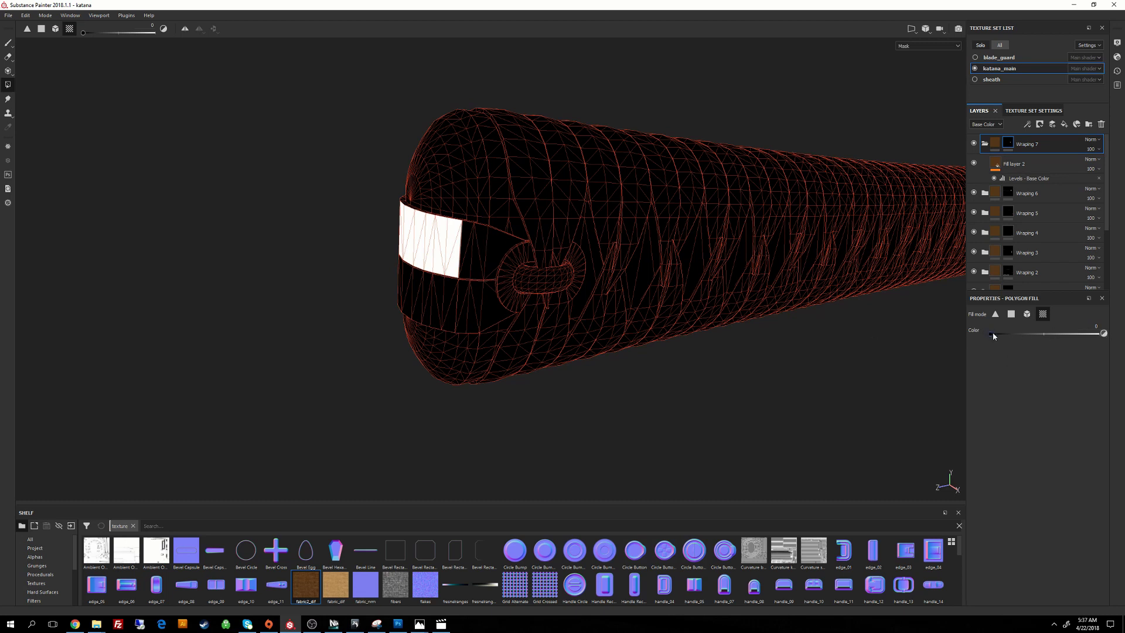
pyautogui.click(491, 244)
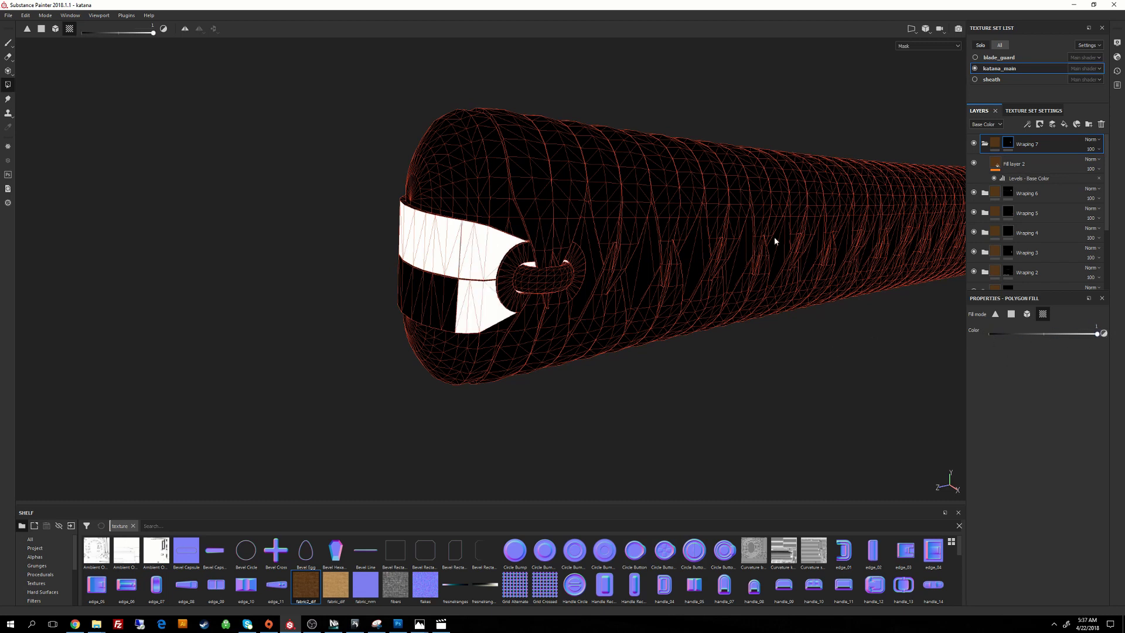
pyautogui.click(995, 144)
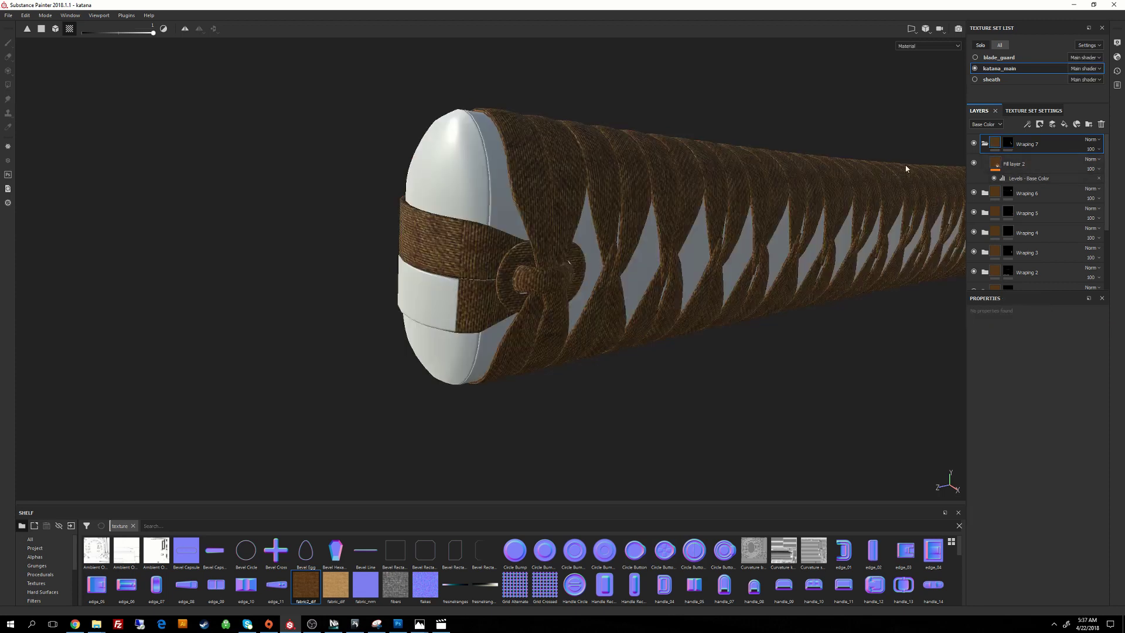
pyautogui.keyDown('alt'); pyautogui.moveTo(912, 170); pyautogui.dragTo(543, 315); pyautogui.keyUp('alt')
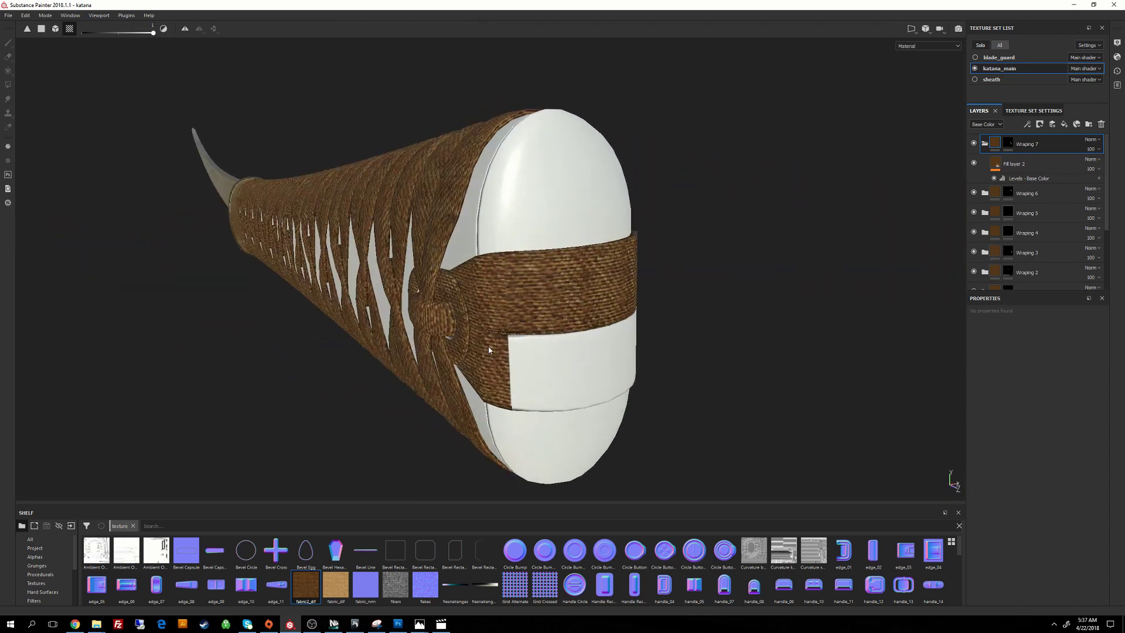
pyautogui.keyDown('alt'); pyautogui.moveTo(785, 241); pyautogui.dragTo(583, 260); pyautogui.keyUp('alt')
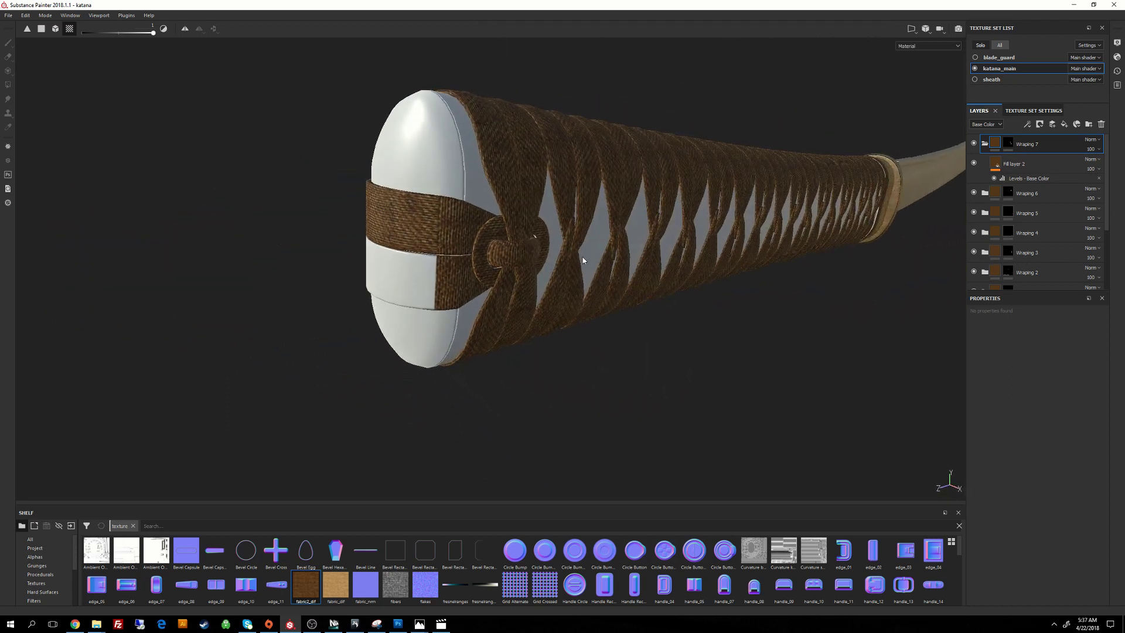
# Step: Remove the side strap pieces beside the ring from the Wraping 7 mask by polygon-filling them with color 0, and return to the material view
pyautogui.click(1007, 143)
pyautogui.keyDown('alt'); pyautogui.click(1008, 146); pyautogui.keyUp('alt')
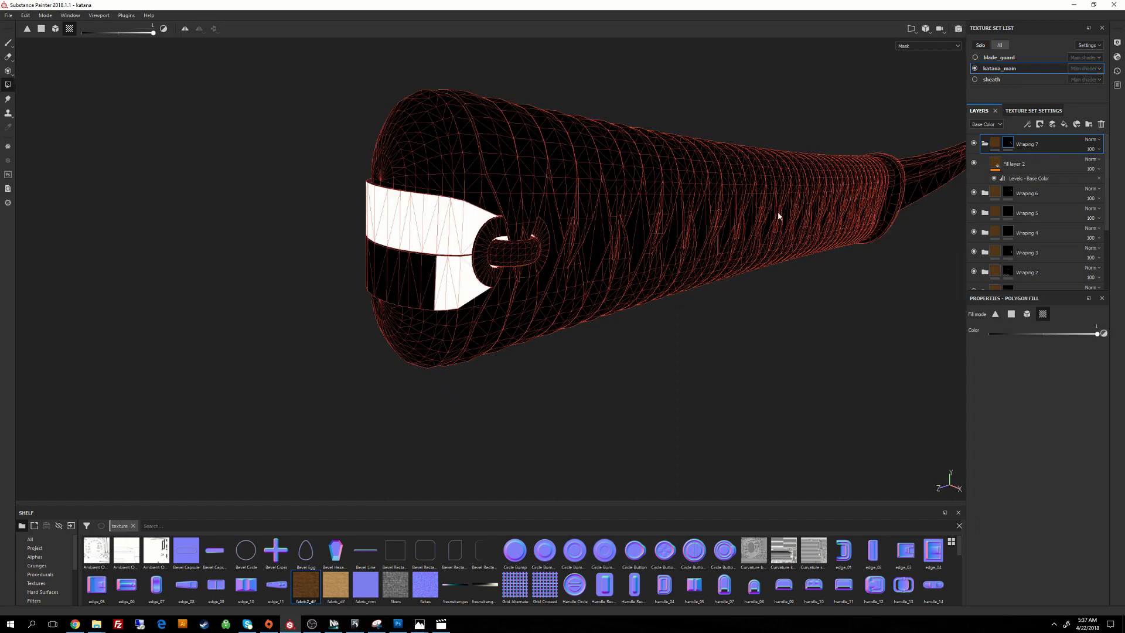
pyautogui.click(1104, 333)
pyautogui.click(442, 272)
pyautogui.keyDown('alt'); pyautogui.moveTo(442, 272); pyautogui.dragTo(914, 251); pyautogui.keyUp('alt')
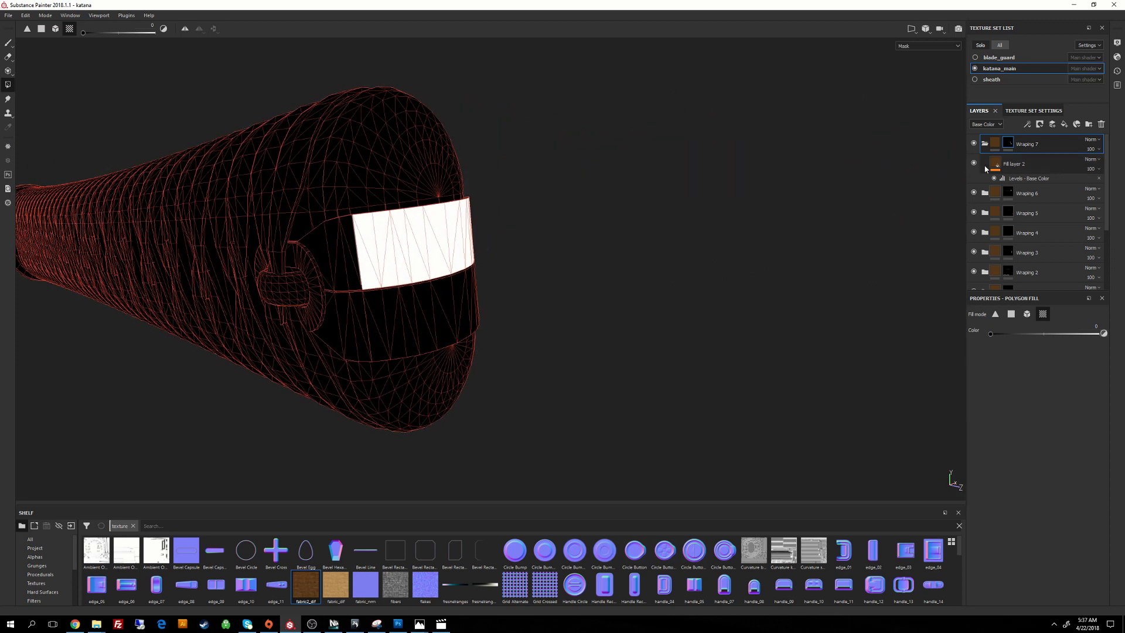
pyautogui.click(994, 144)
pyautogui.keyDown('alt'); pyautogui.moveTo(533, 254); pyautogui.dragTo(667, 231, button='middle'); pyautogui.keyUp('alt')
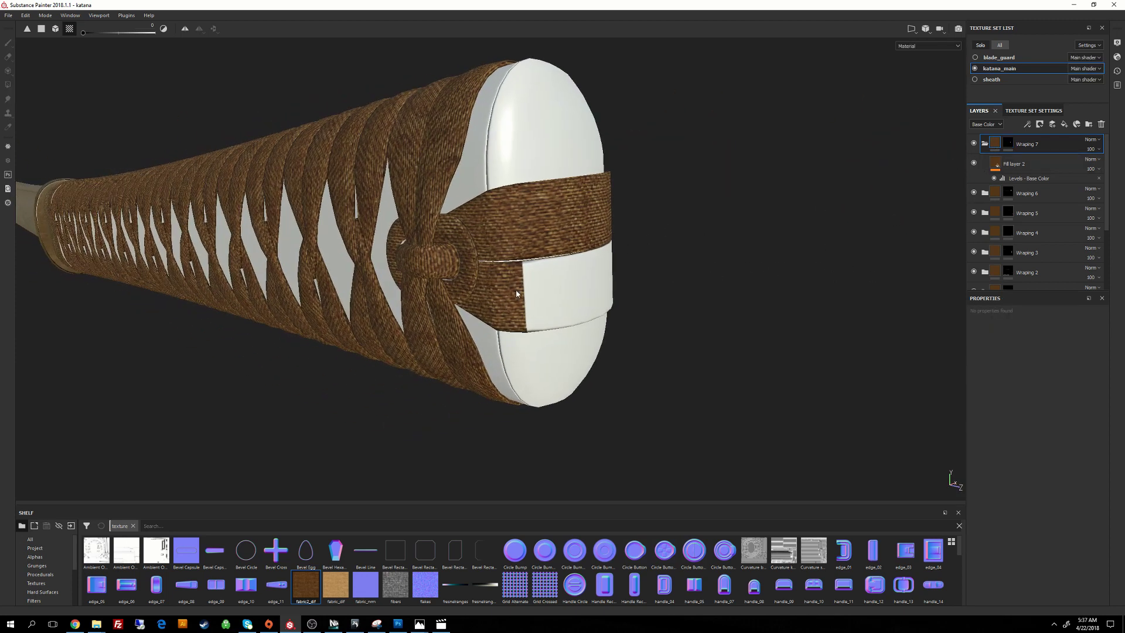
pyautogui.keyDown('alt'); pyautogui.moveTo(780, 262); pyautogui.dragTo(750, 264); pyautogui.keyUp('alt')
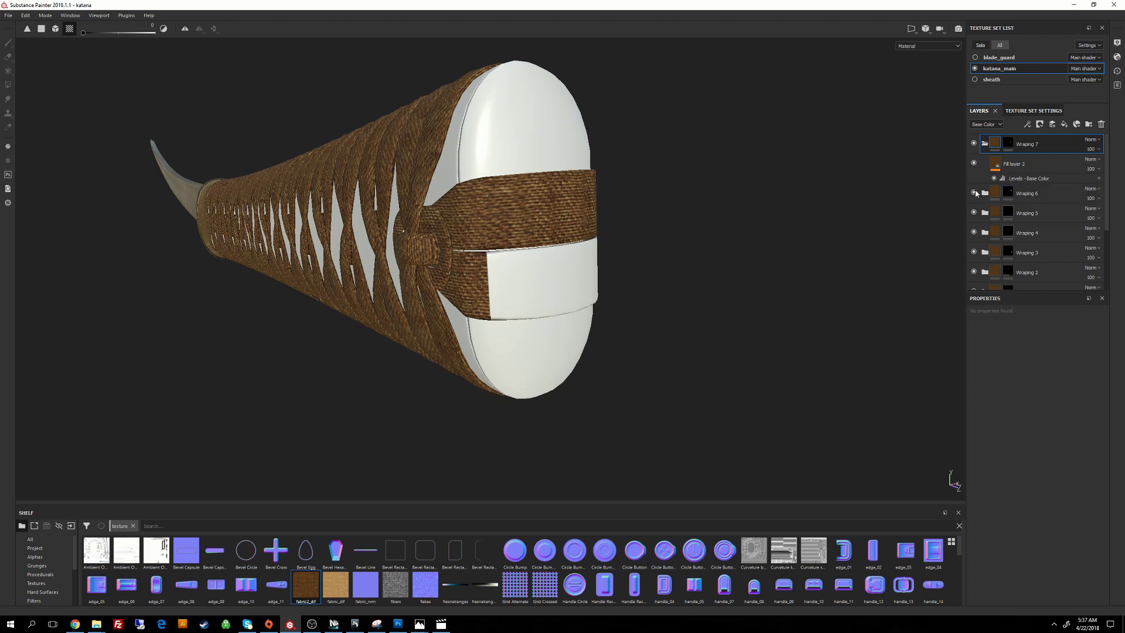
# Step: Polygon-fill the side strap pieces beside the ring on the handle's other side with color 1 in the Wraping 6 mask, and check the material
pyautogui.click(974, 192)
pyautogui.click(974, 192)
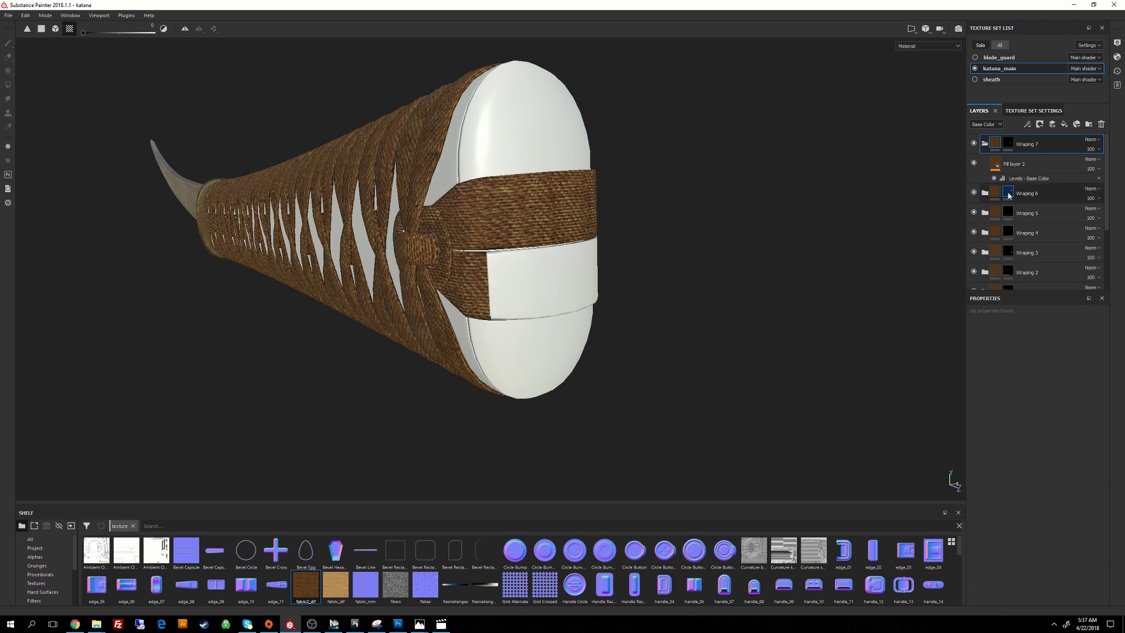
pyautogui.click(1007, 193)
pyautogui.keyDown('alt'); pyautogui.click(1009, 191); pyautogui.keyUp('alt')
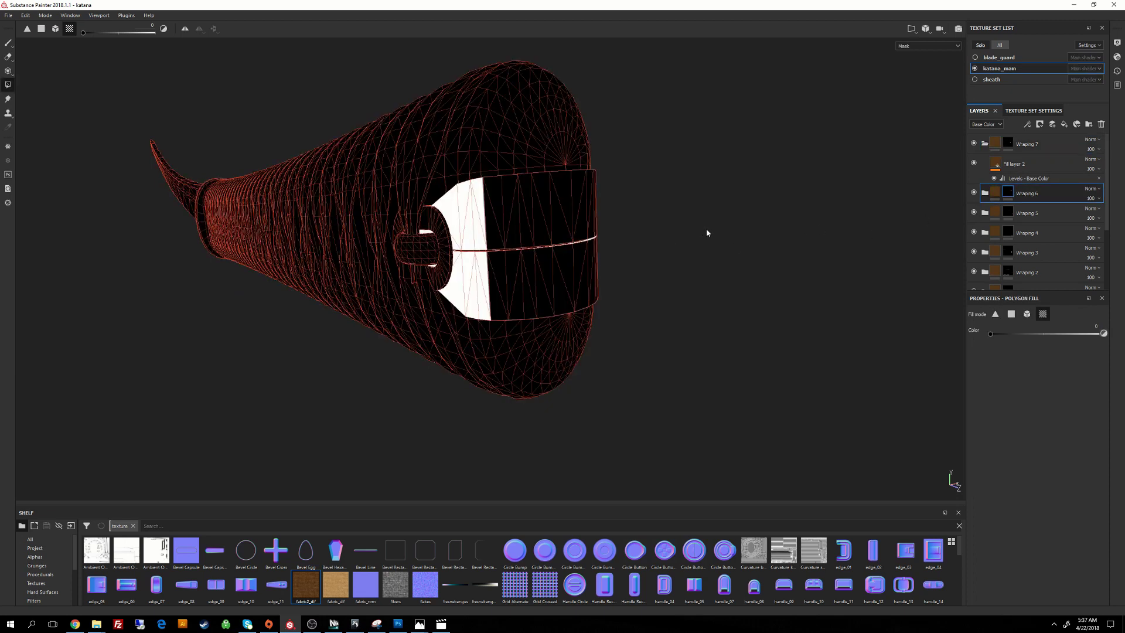
pyautogui.keyDown('alt'); pyautogui.moveTo(707, 232); pyautogui.dragTo(514, 225); pyautogui.keyUp('alt')
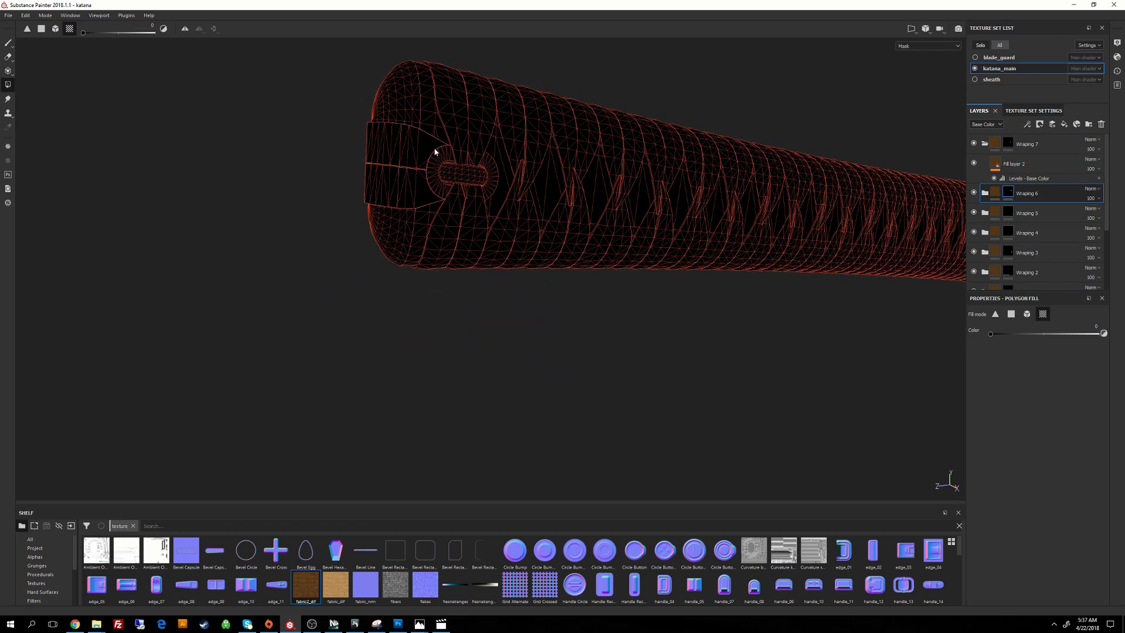
pyautogui.moveTo(990, 334); pyautogui.dragTo(1123, 344)
pyautogui.click(406, 204)
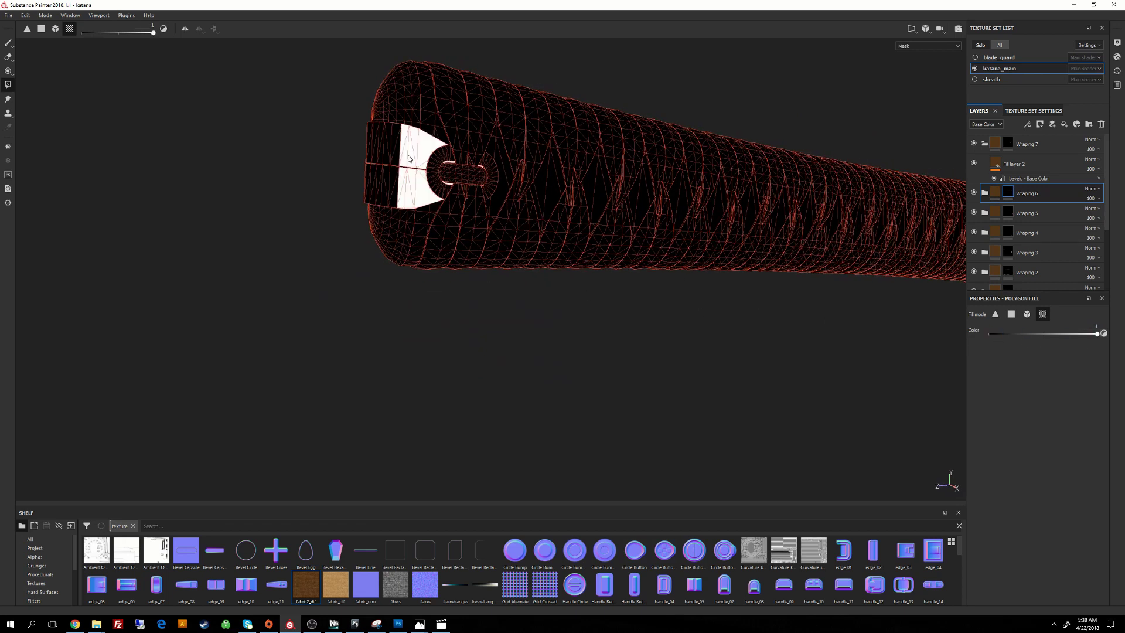
pyautogui.keyDown('alt'); pyautogui.moveTo(406, 204); pyautogui.dragTo(441, 217); pyautogui.keyUp('alt')
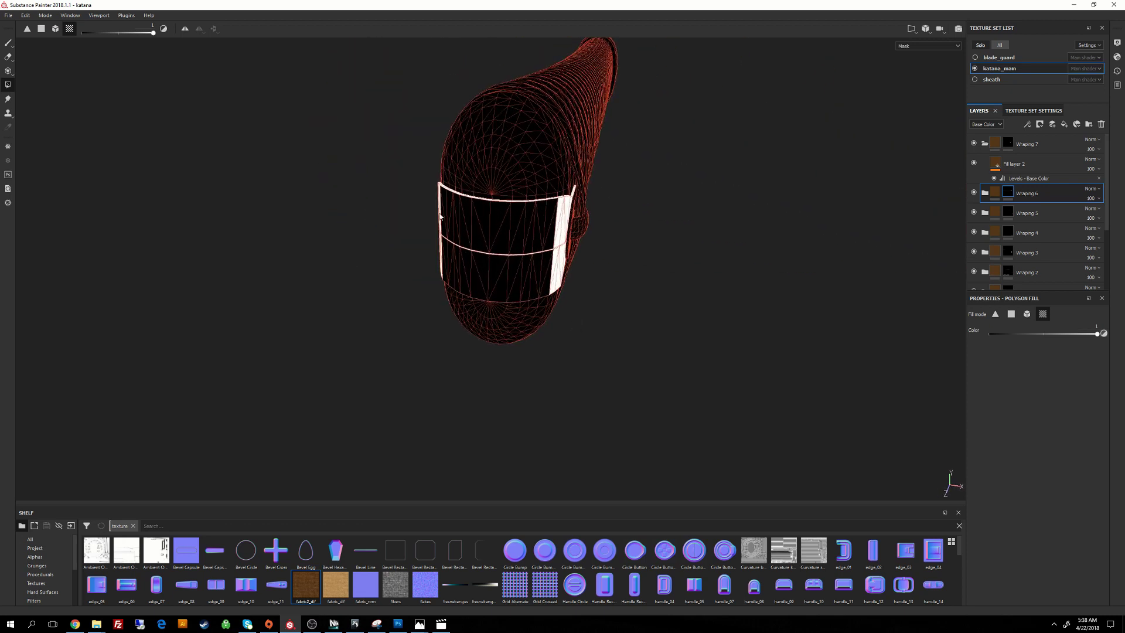
pyautogui.click(995, 193)
pyautogui.keyDown('alt'); pyautogui.moveTo(754, 215); pyautogui.dragTo(891, 183); pyautogui.keyUp('alt')
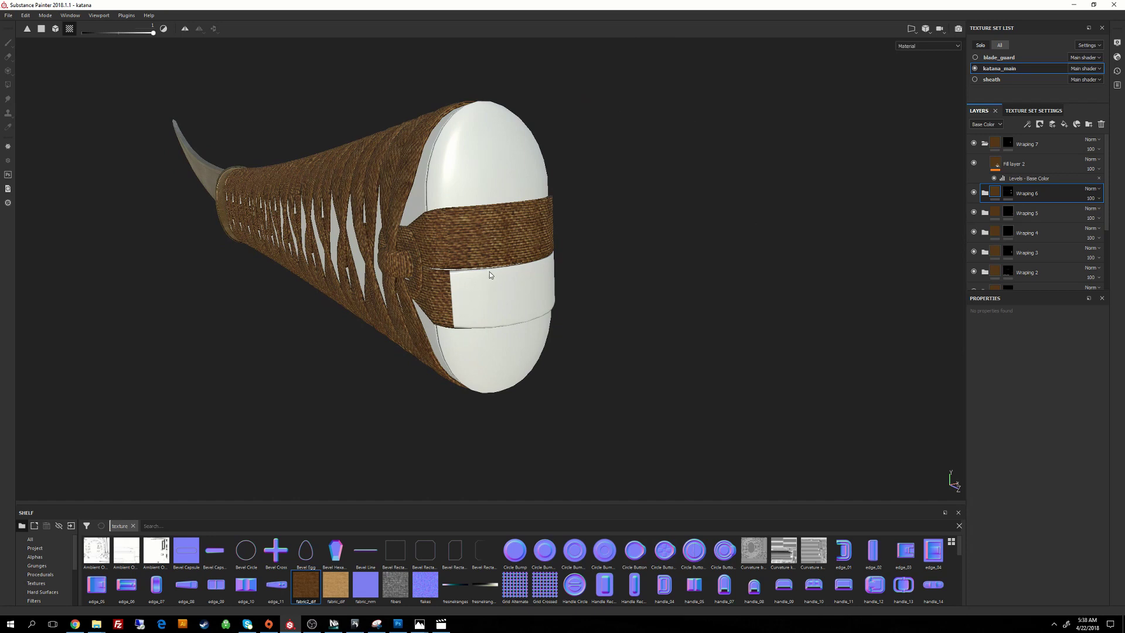
pyautogui.keyDown('alt'); pyautogui.moveTo(489, 278); pyautogui.dragTo(568, 269); pyautogui.keyUp('alt')
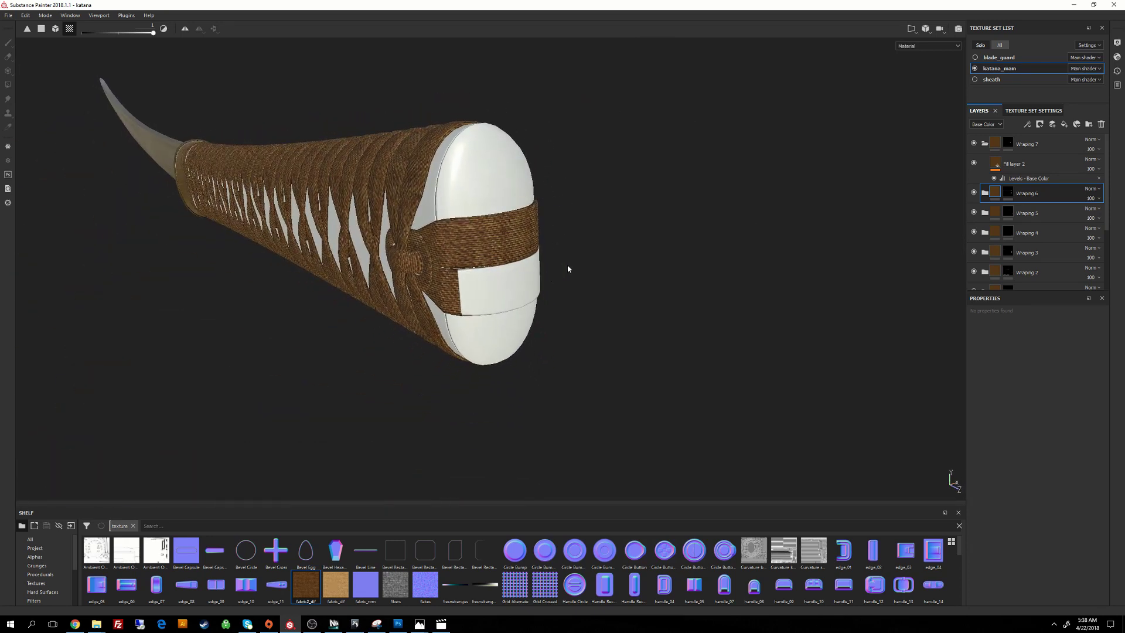
# Step: Collapse the Wraping 7 folder, duplicate it, and reset the copy's mask to black
pyautogui.click(1009, 144)
pyautogui.click(985, 145)
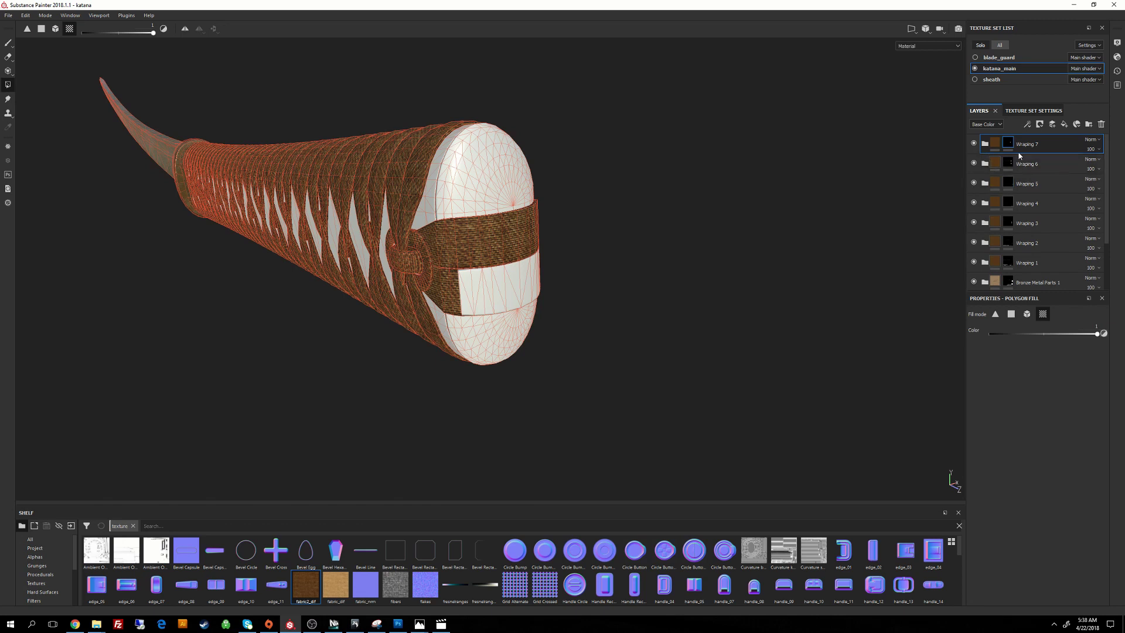
pyautogui.hotkey('ctrl', 'd')
pyautogui.keyDown('alt'); pyautogui.click(1008, 145); pyautogui.keyUp('alt')
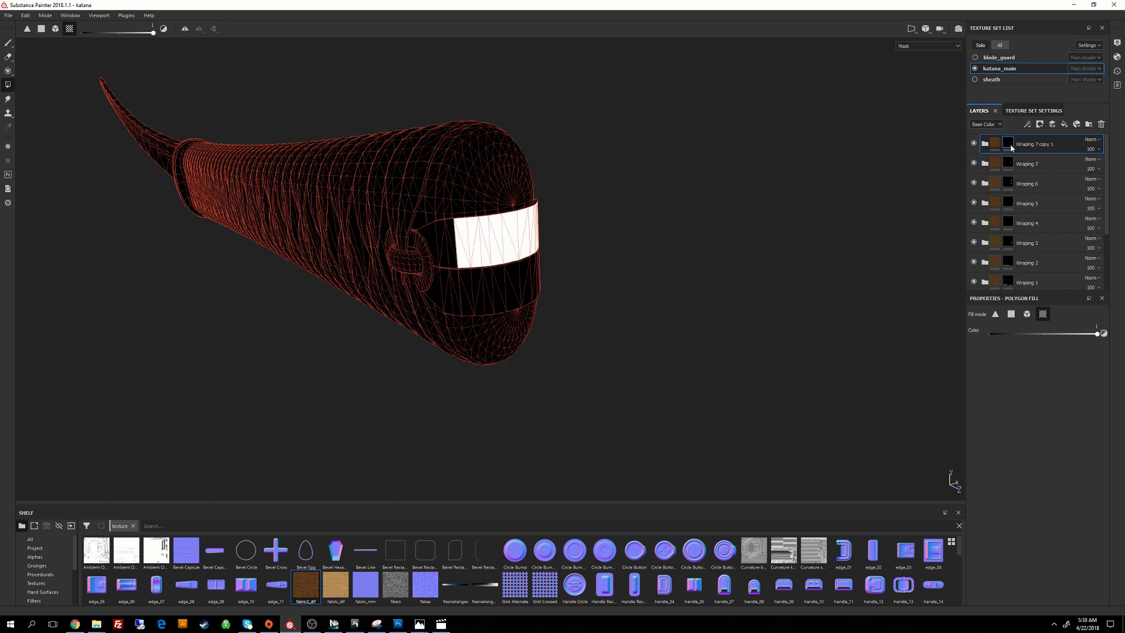
pyautogui.rightClick(1008, 144)
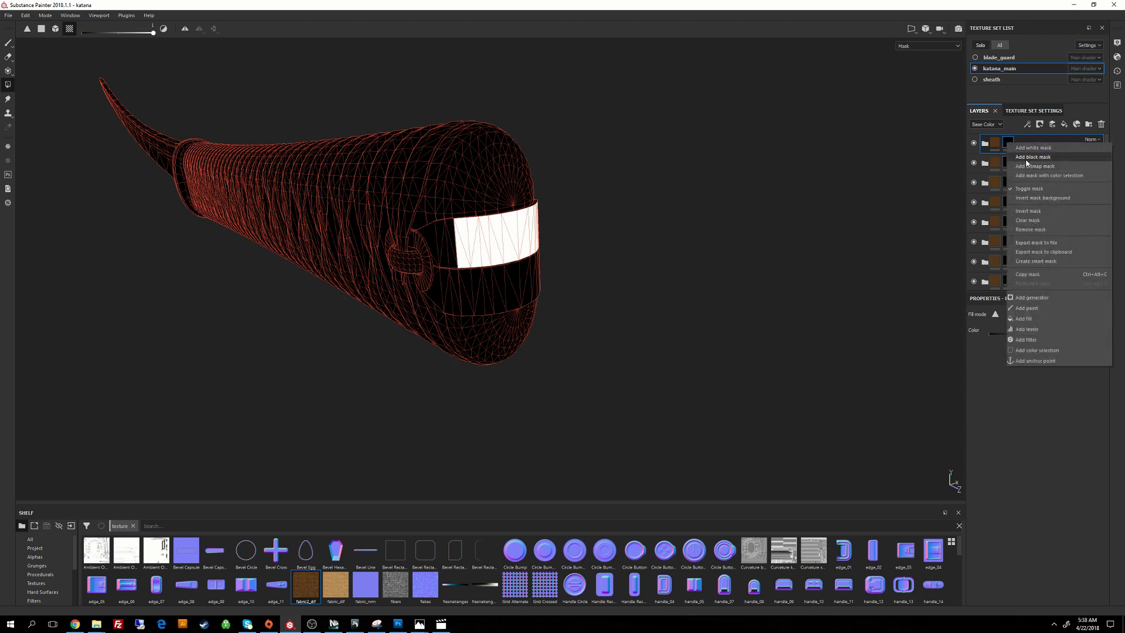
pyautogui.click(1027, 162)
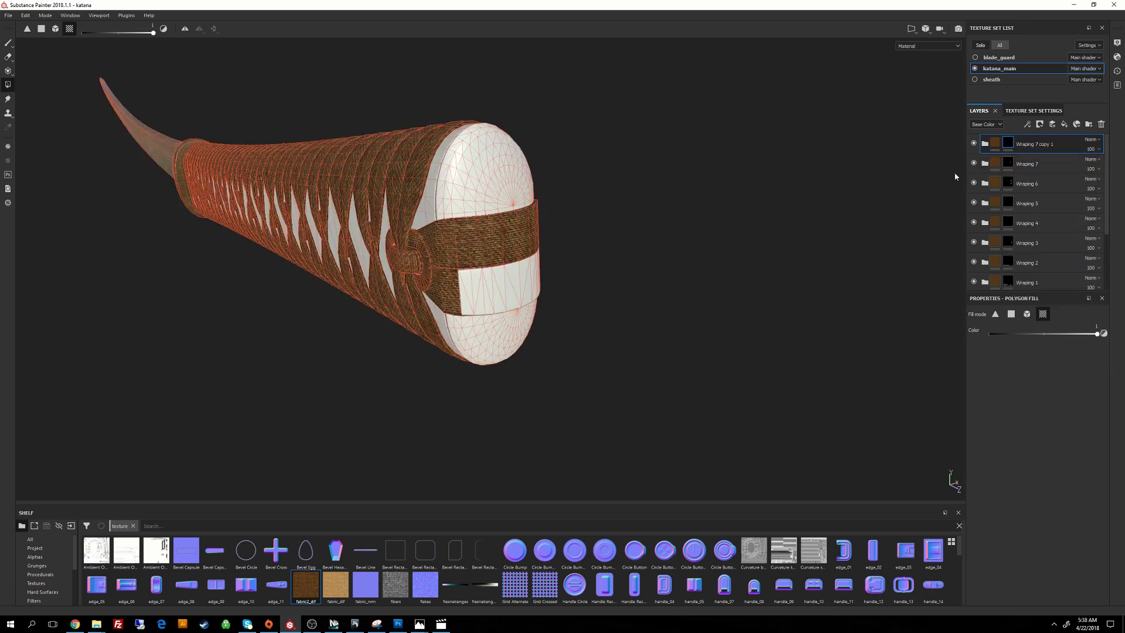
# Step: Polygon-fill the lower strap band on the handle's end in the mask of Wraping 7 copy 1, and return to the material view
pyautogui.keyDown('alt'); pyautogui.click(1009, 144); pyautogui.keyUp('alt')
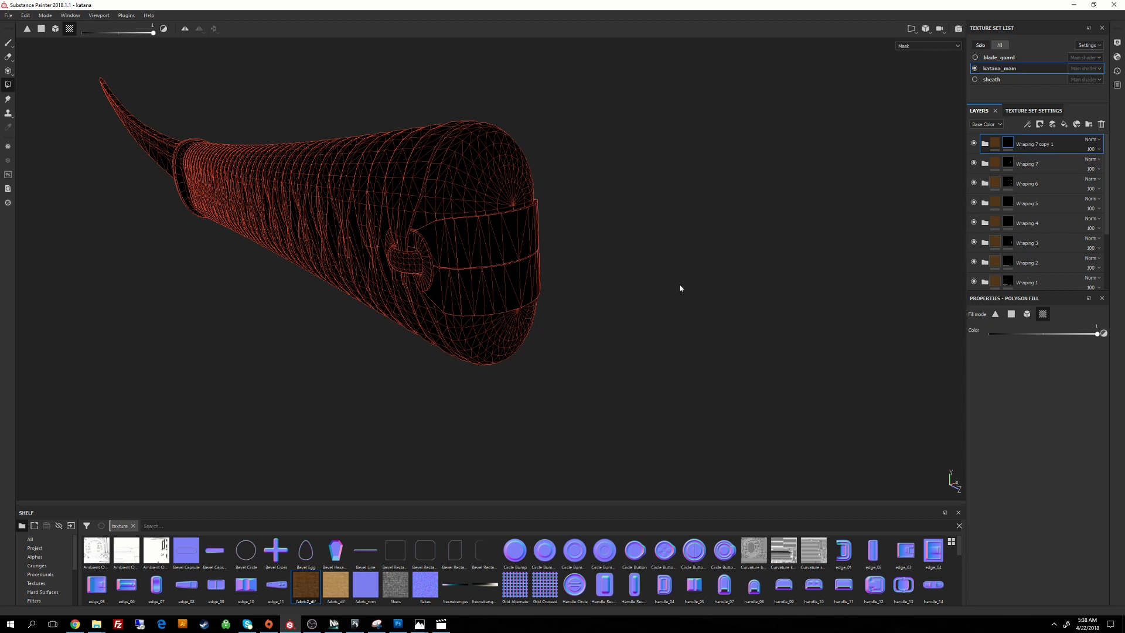
pyautogui.click(502, 280)
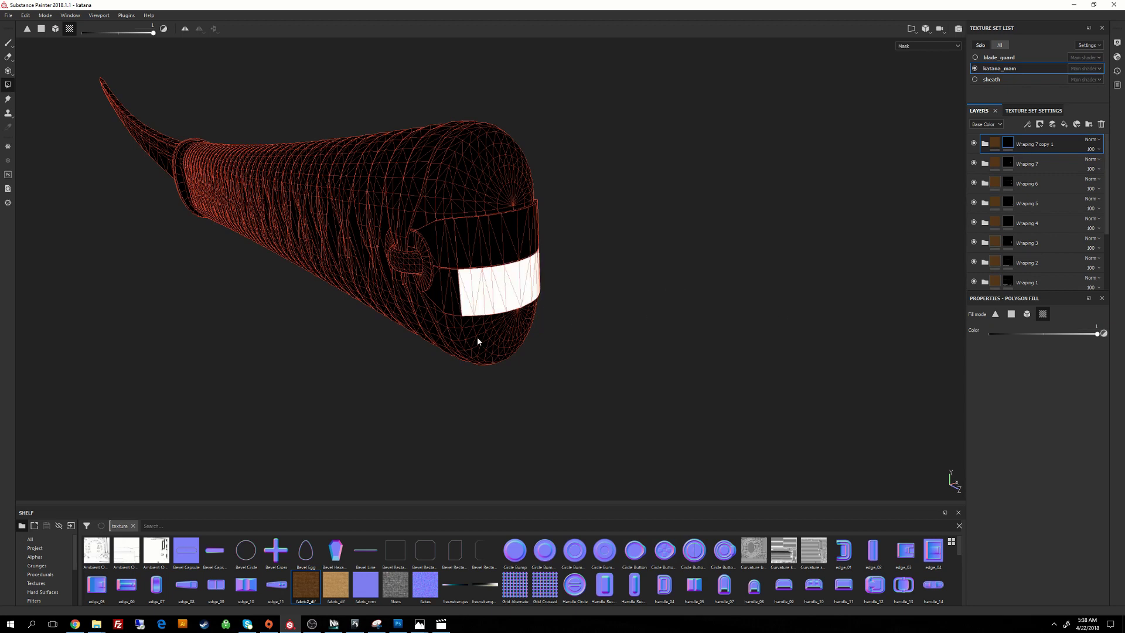
pyautogui.keyDown('alt'); pyautogui.moveTo(502, 280); pyautogui.dragTo(762, 224); pyautogui.keyUp('alt')
pyautogui.click(996, 144)
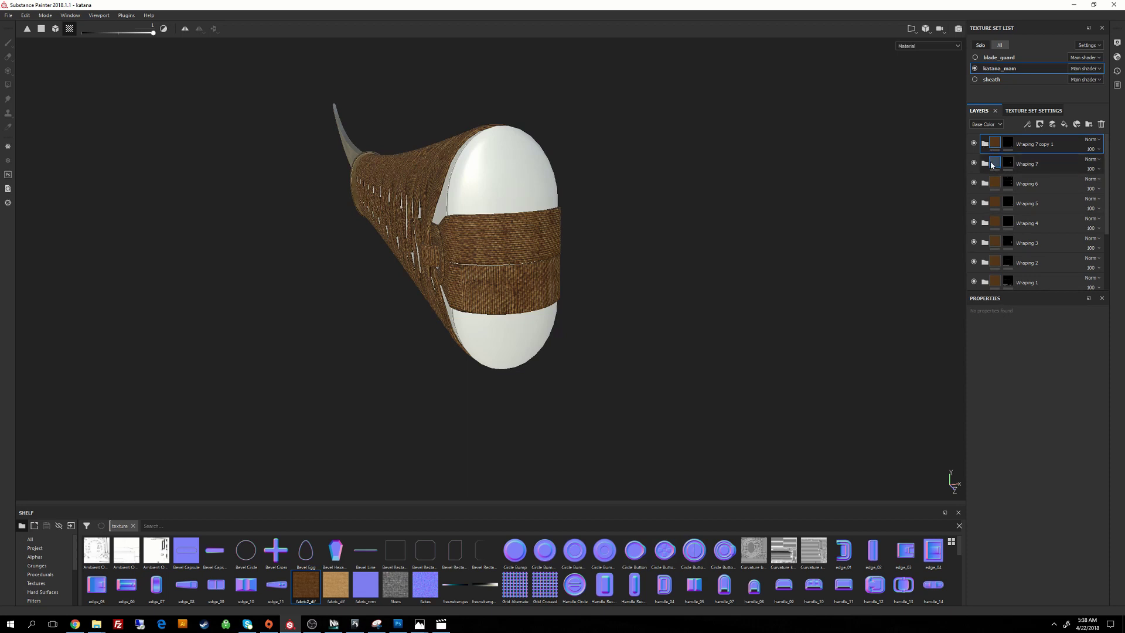
# Step: Set the UV rotation of the fill layer inside Wraping 7 copy 1 to 90 and check the fabric along the handle
pyautogui.click(984, 148)
pyautogui.click(1011, 166)
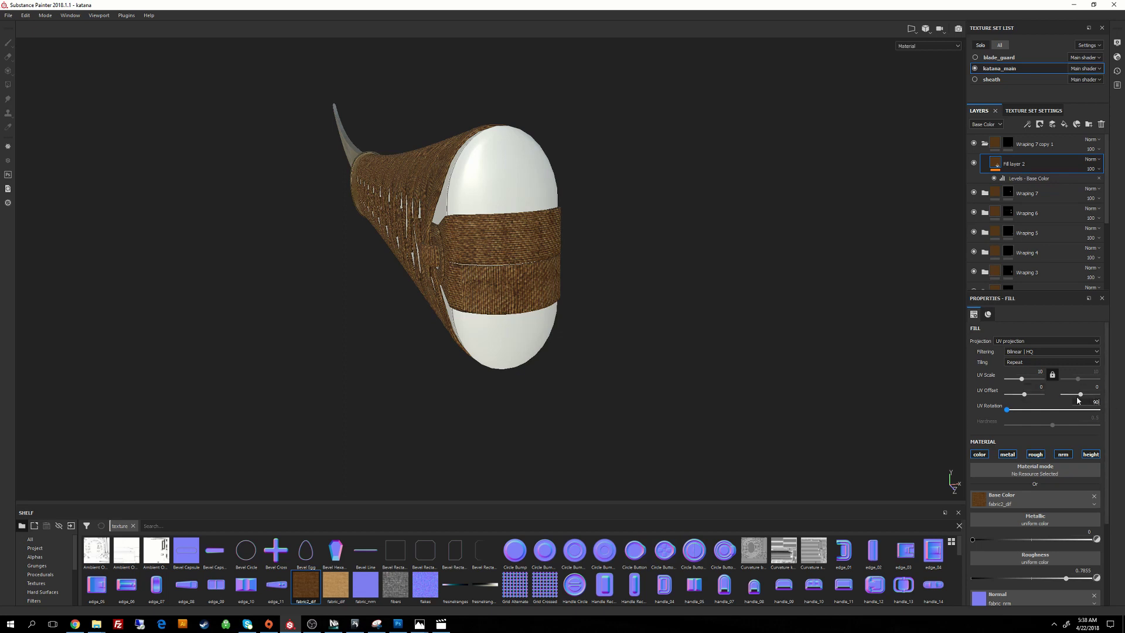
pyautogui.press('Return')
pyautogui.keyDown('alt'); pyautogui.moveTo(712, 296); pyautogui.dragTo(671, 91); pyautogui.keyUp('alt')
pyautogui.keyDown('alt'); pyautogui.moveTo(622, 349); pyautogui.dragTo(707, 265); pyautogui.keyUp('alt')
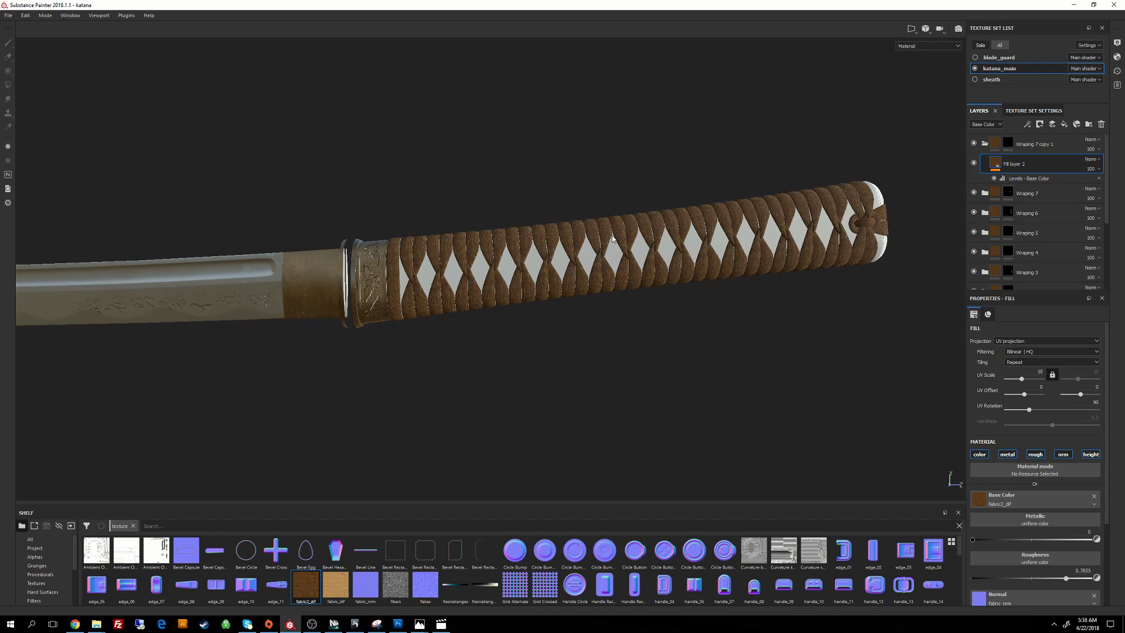
pyautogui.keyDown('alt'); pyautogui.moveTo(623, 265); pyautogui.dragTo(585, 250); pyautogui.keyUp('alt')
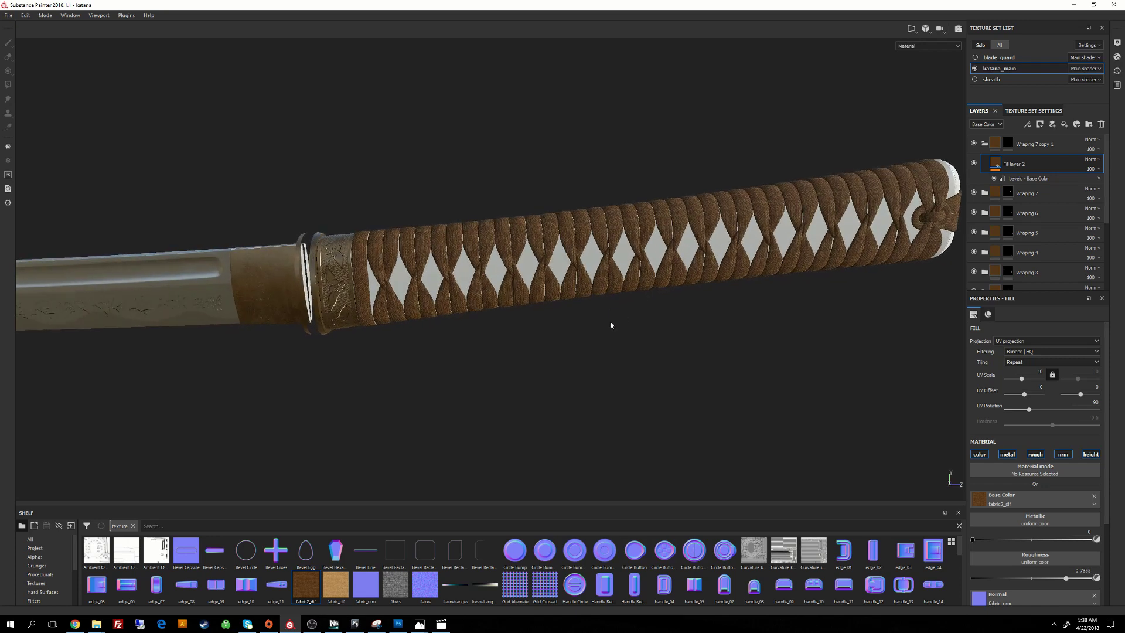
pyautogui.moveTo(609, 322)
pyautogui.keyDown('alt'); pyautogui.mouseDown()
pyautogui.moveTo(564, 246)
pyautogui.moveTo(610, 335)
pyautogui.mouseUp(); pyautogui.keyUp('alt')
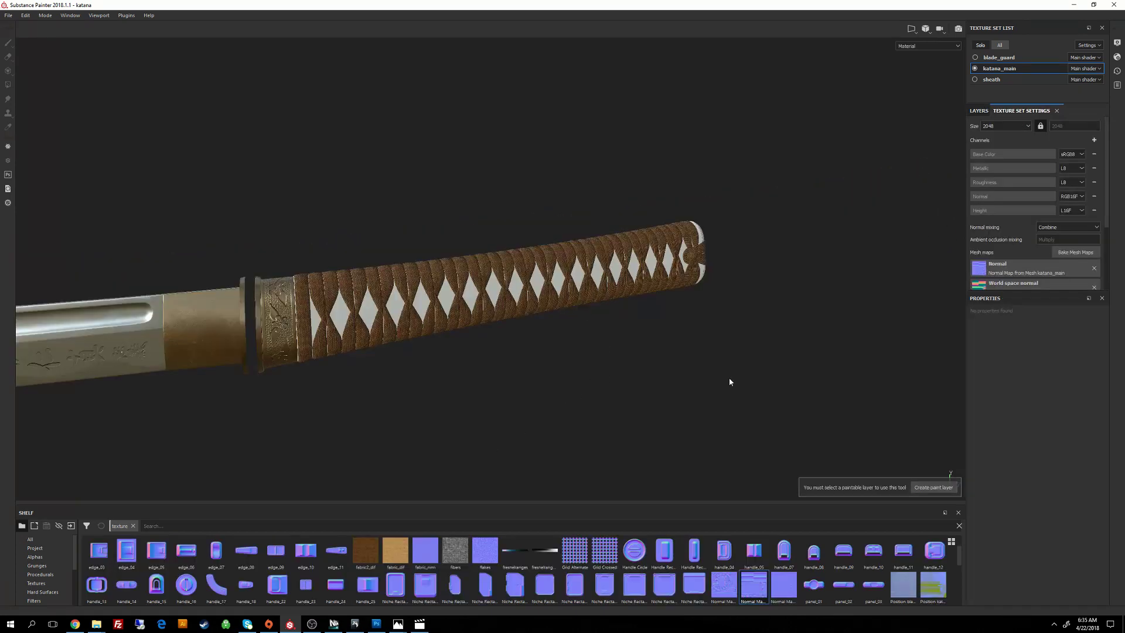
# Step: Examine the white diamond gaps in the handle wrapping and switch to Photoshop to view the bone-pattern.jpg reference
pyautogui.keyDown('alt'); pyautogui.moveTo(514, 156); pyautogui.dragTo(574, 321, button='right'); pyautogui.keyUp('alt')
pyautogui.keyDown('alt'); pyautogui.moveTo(574, 321); pyautogui.dragTo(531, 298); pyautogui.keyUp('alt')
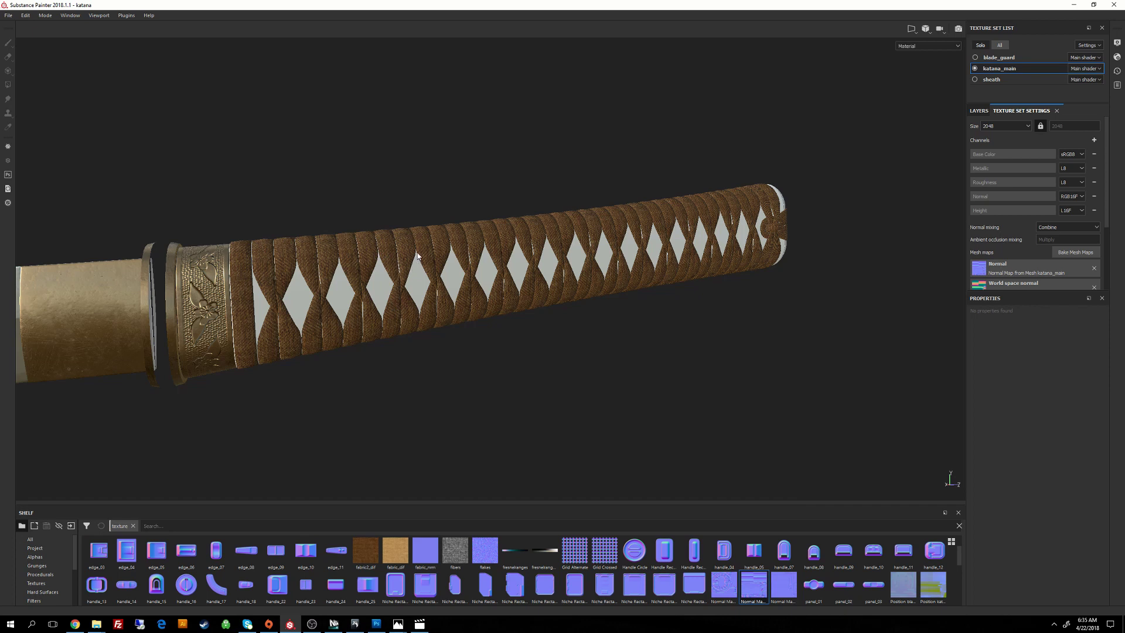
pyautogui.keyDown('alt'); pyautogui.moveTo(509, 232); pyautogui.dragTo(431, 230); pyautogui.keyUp('alt')
pyautogui.hotkey('alt', 'Tab')
pyautogui.hotkey('alt', 'Tab')
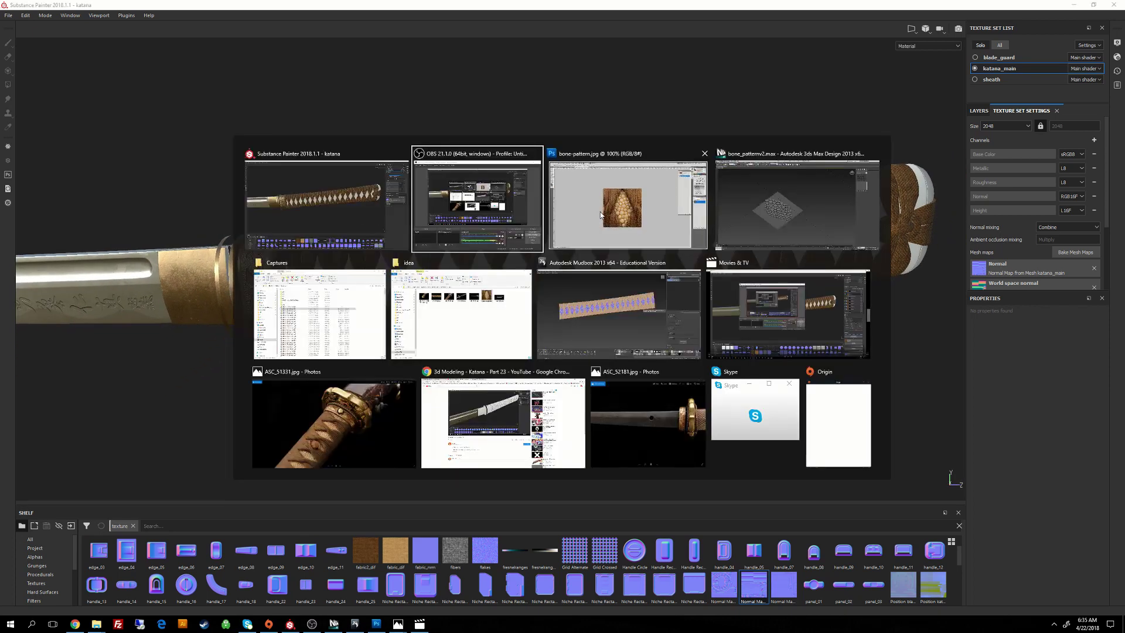
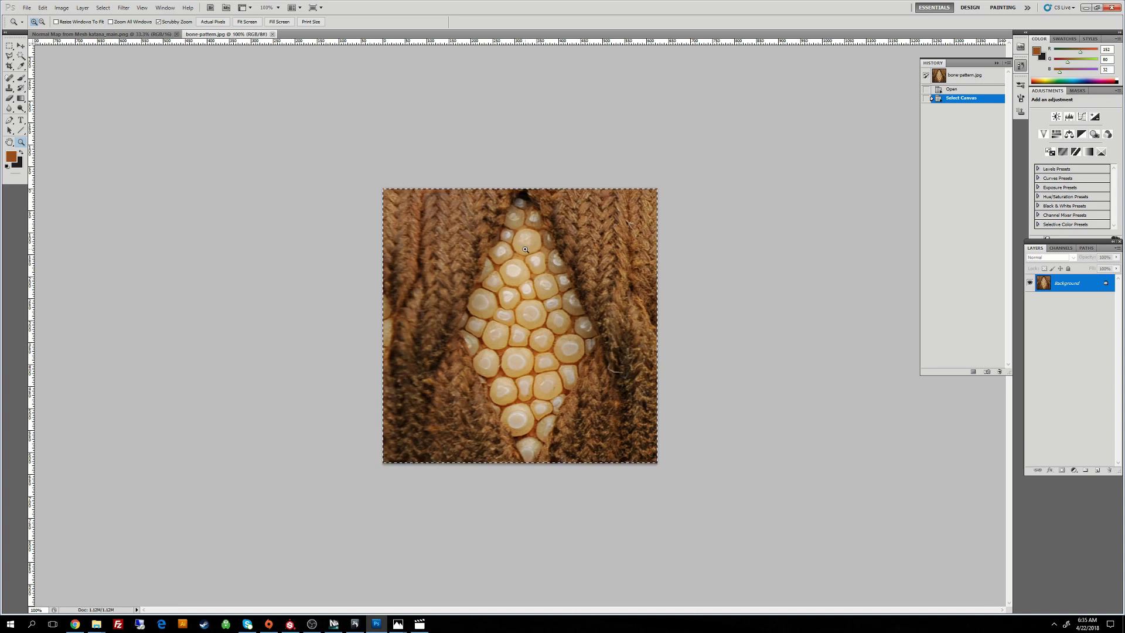
# Step: Switch to 3ds Max and examine the modelled bone pattern pebbles on the square plane from several angles
pyautogui.click(334, 624)
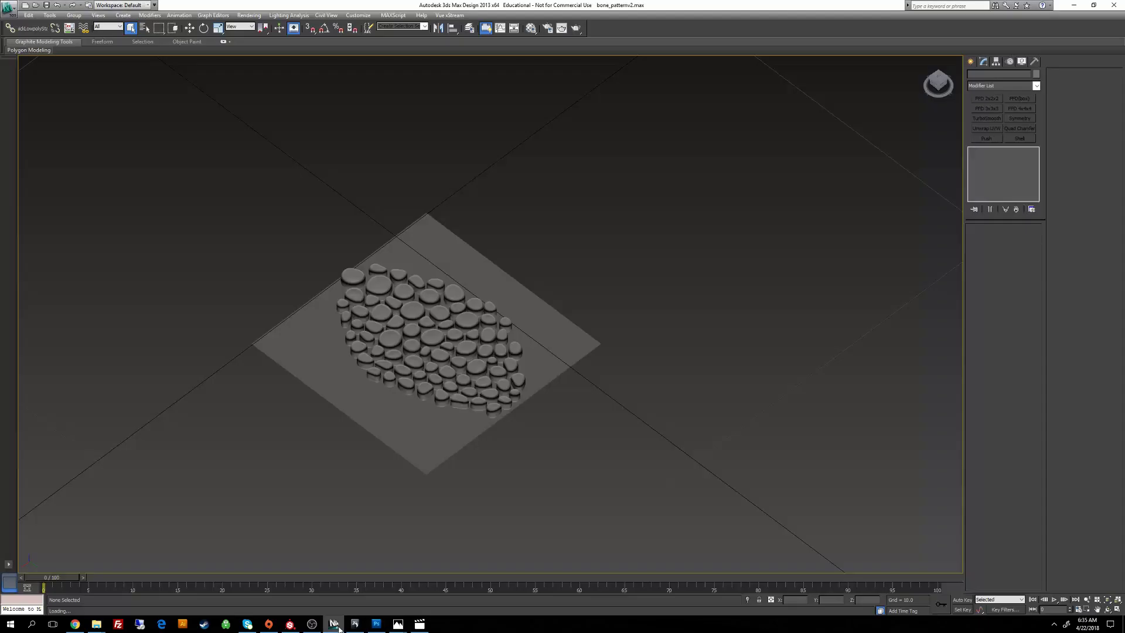
pyautogui.keyDown('alt'); pyautogui.moveTo(482, 291); pyautogui.dragTo(472, 322, button='middle'); pyautogui.keyUp('alt')
pyautogui.keyDown('alt'); pyautogui.moveTo(408, 384); pyautogui.dragTo(463, 300, button='middle'); pyautogui.keyUp('alt')
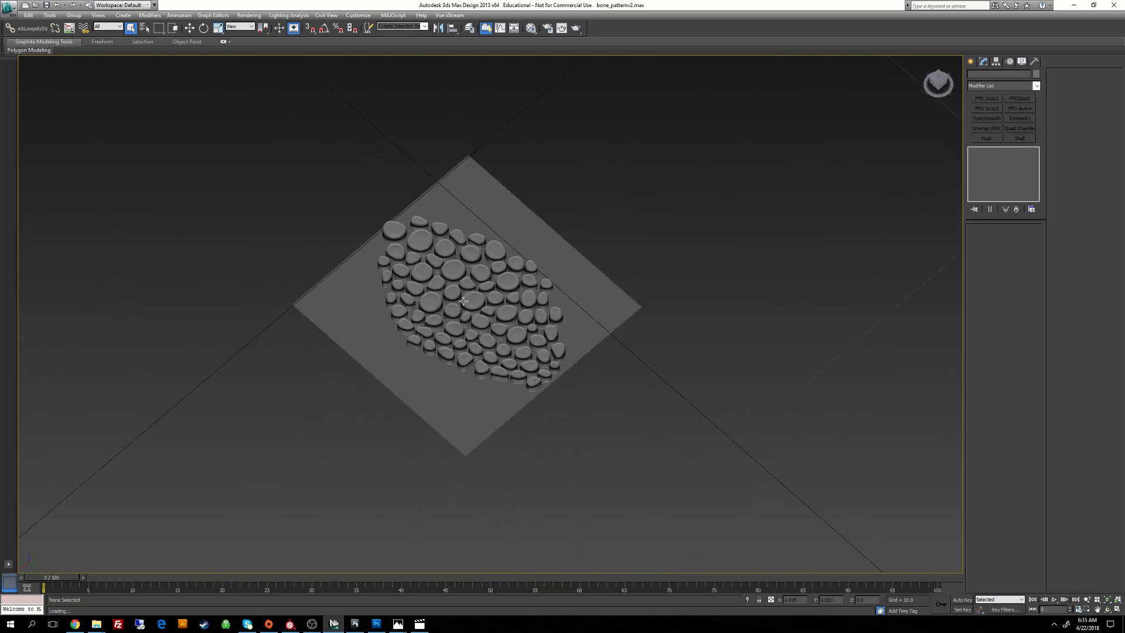
pyautogui.keyDown('alt'); pyautogui.moveTo(443, 374); pyautogui.dragTo(445, 346, button='middle'); pyautogui.keyUp('alt')
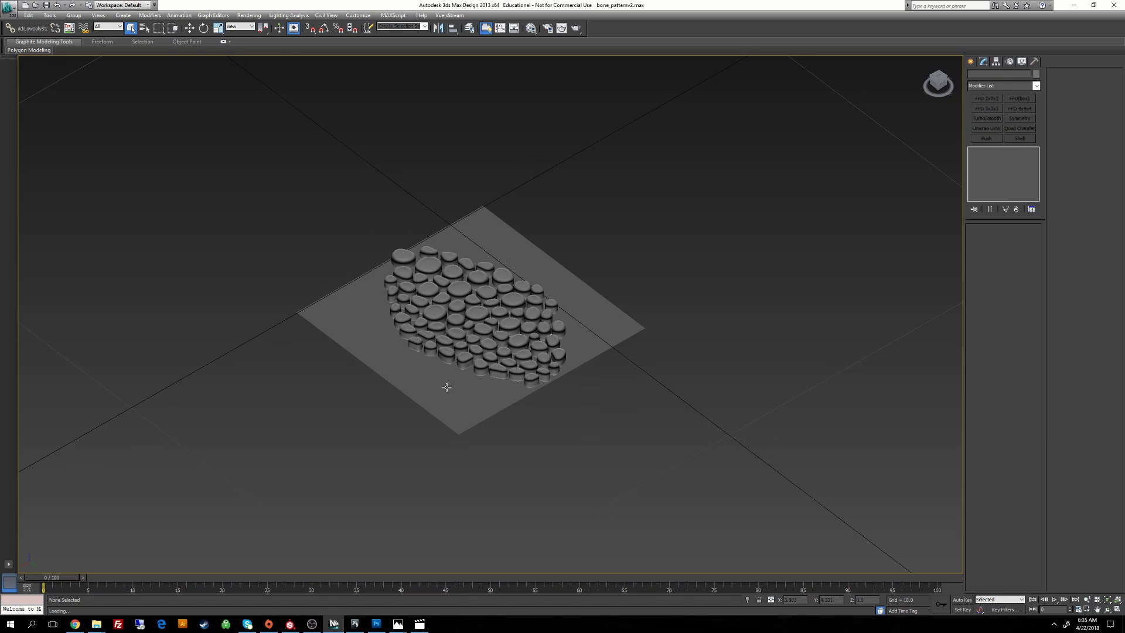
# Step: Inspect the pebble relief on the square plane from low and overhead viewpoints
pyautogui.keyDown('alt'); pyautogui.moveTo(522, 273); pyautogui.dragTo(502, 273, button='middle'); pyautogui.keyUp('alt')
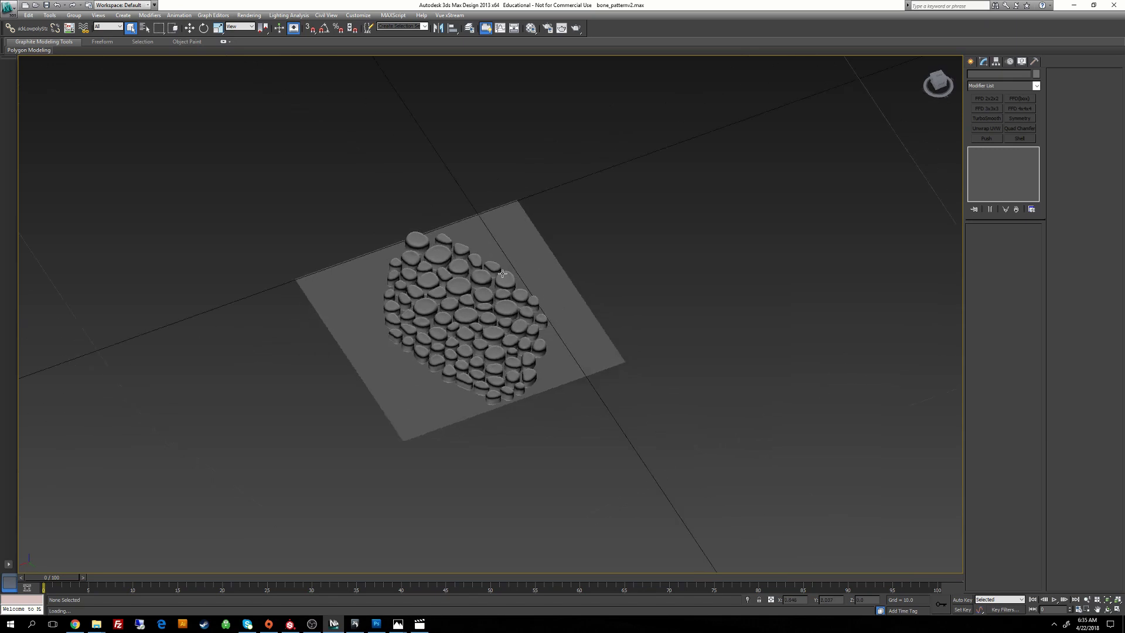
pyautogui.keyDown('alt'); pyautogui.moveTo(436, 362); pyautogui.dragTo(461, 335, button='middle'); pyautogui.keyUp('alt')
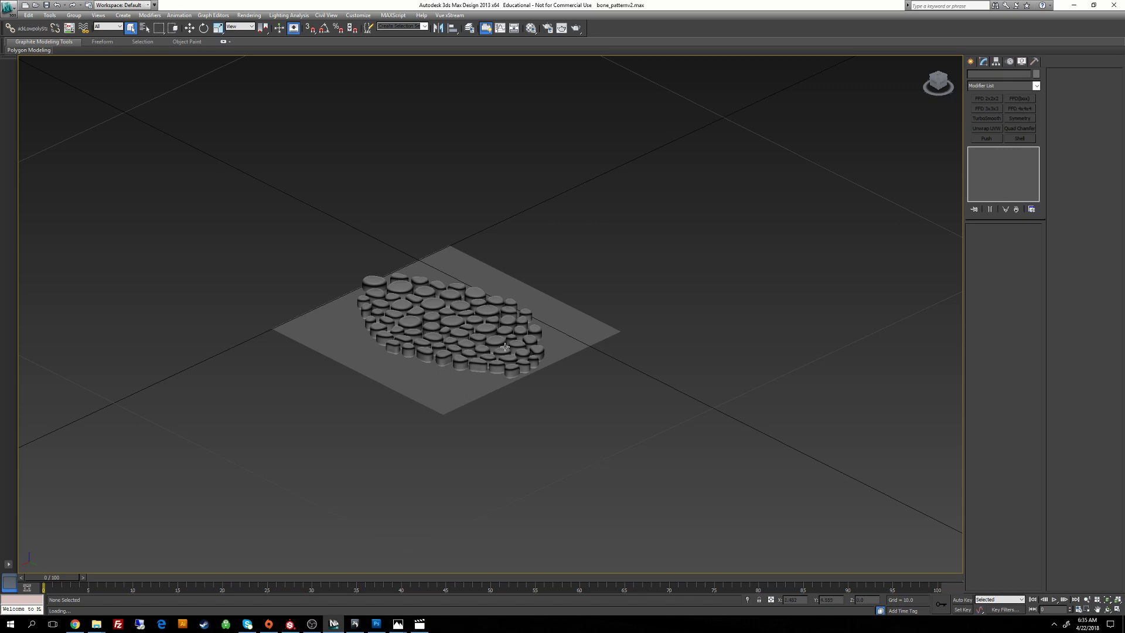
pyautogui.keyDown('alt'); pyautogui.moveTo(513, 314); pyautogui.dragTo(530, 251, button='middle'); pyautogui.keyUp('alt')
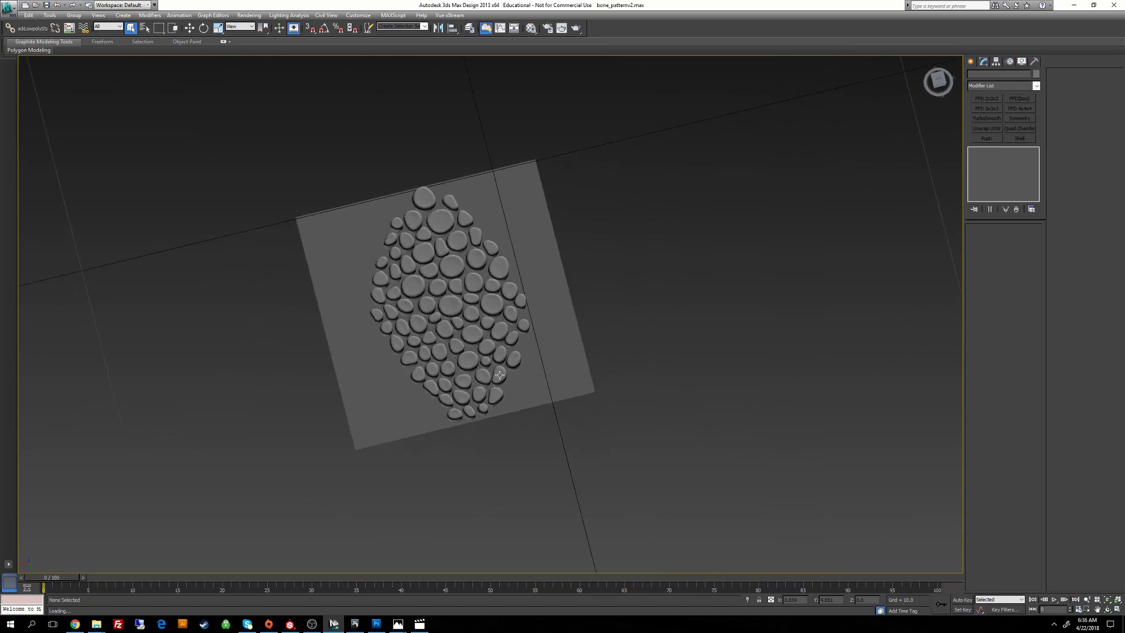
pyautogui.keyDown('alt'); pyautogui.moveTo(502, 354); pyautogui.dragTo(493, 267, button='middle'); pyautogui.keyUp('alt')
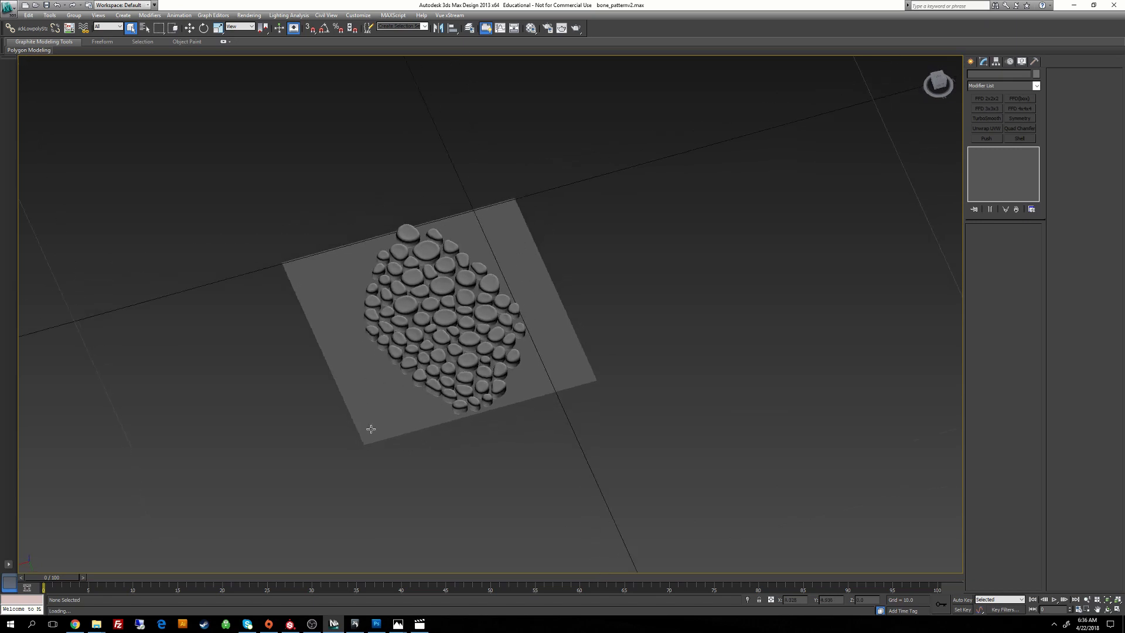
pyautogui.moveTo(96, 628)
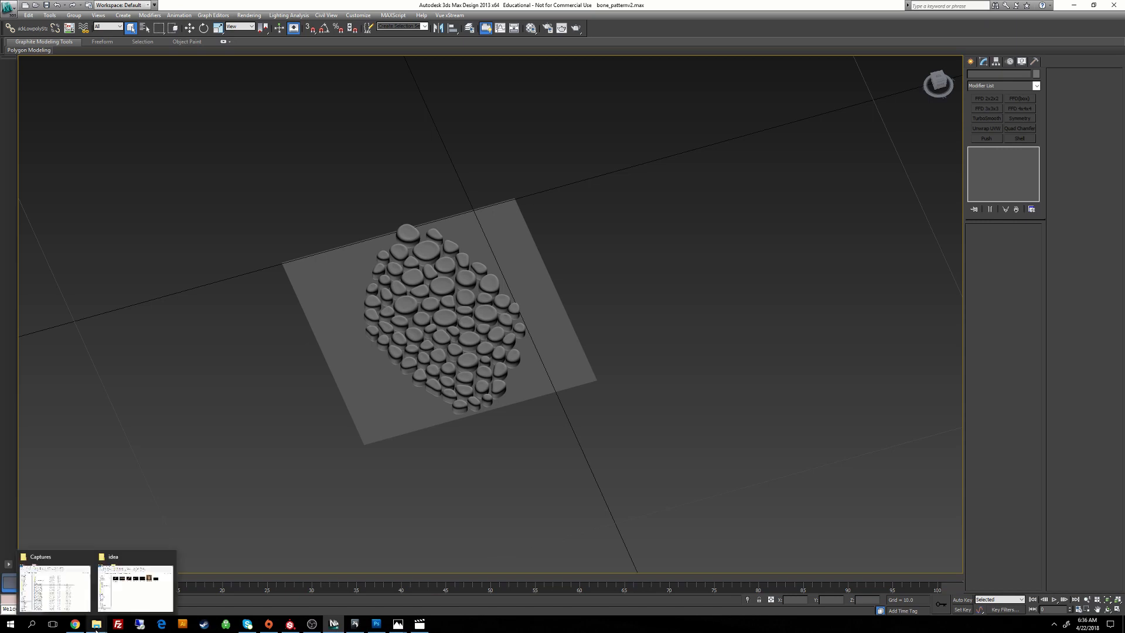
# Step: Switch to Photoshop and open bone_pattern_v5.png, the normal map of the diamond-shaped bone pattern
pyautogui.click(376, 624)
pyautogui.click(27, 8)
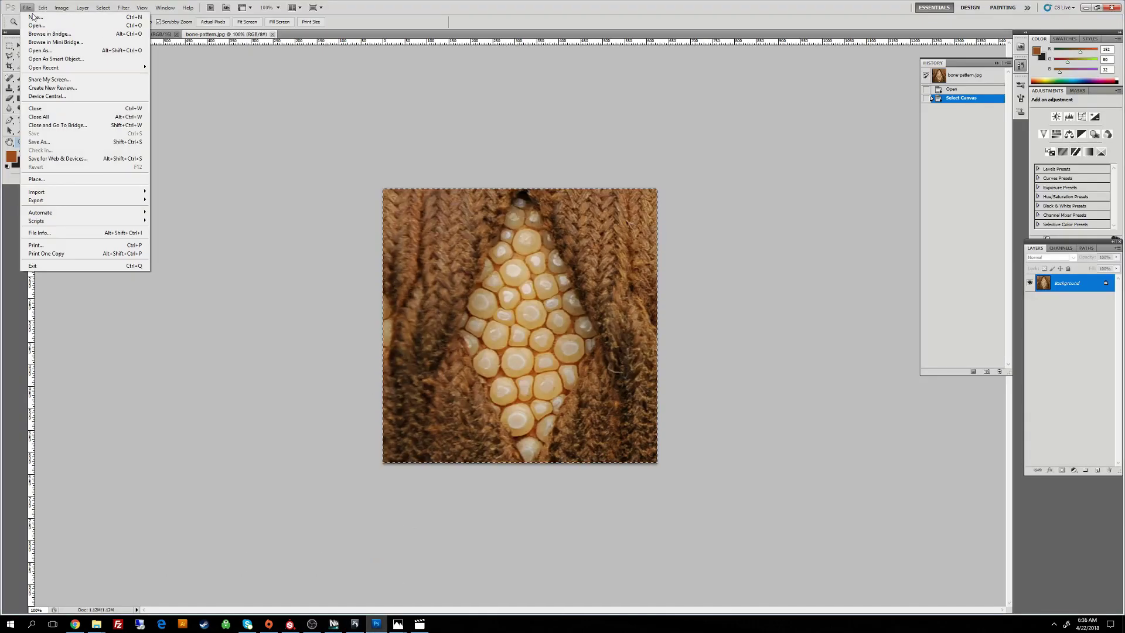
pyautogui.click(36, 26)
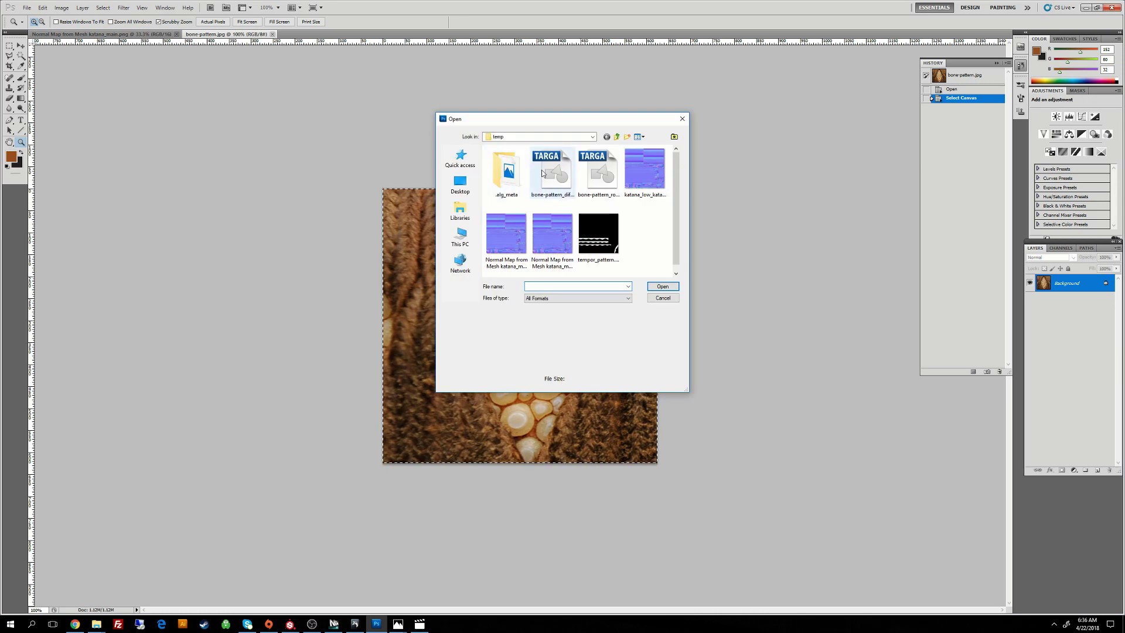
pyautogui.click(617, 137)
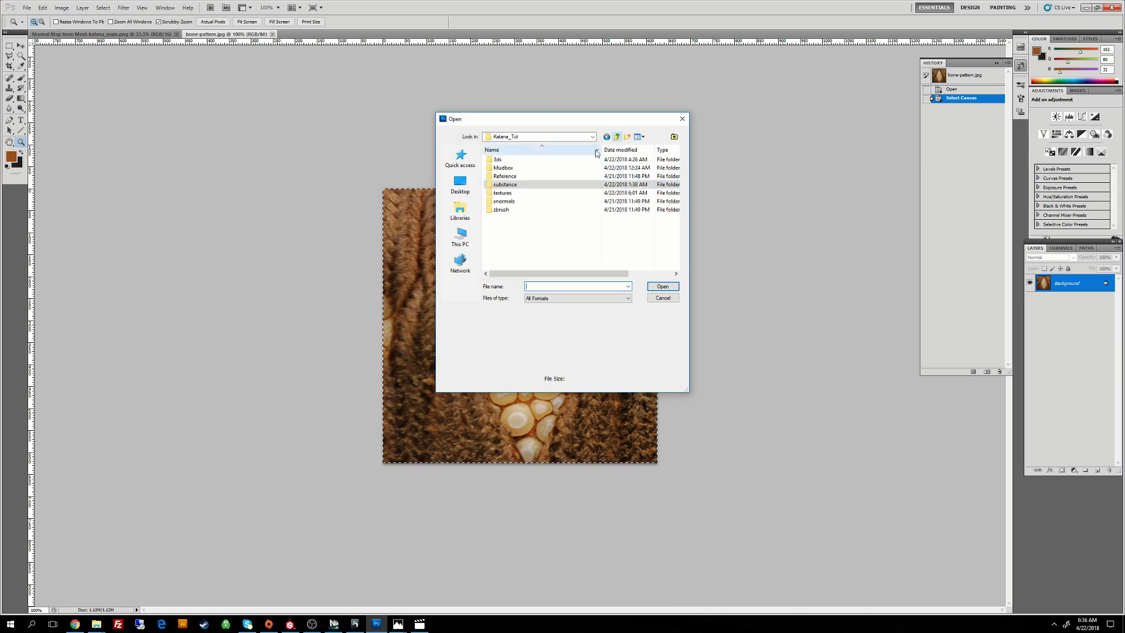
pyautogui.doubleClick(501, 185)
pyautogui.click(662, 286)
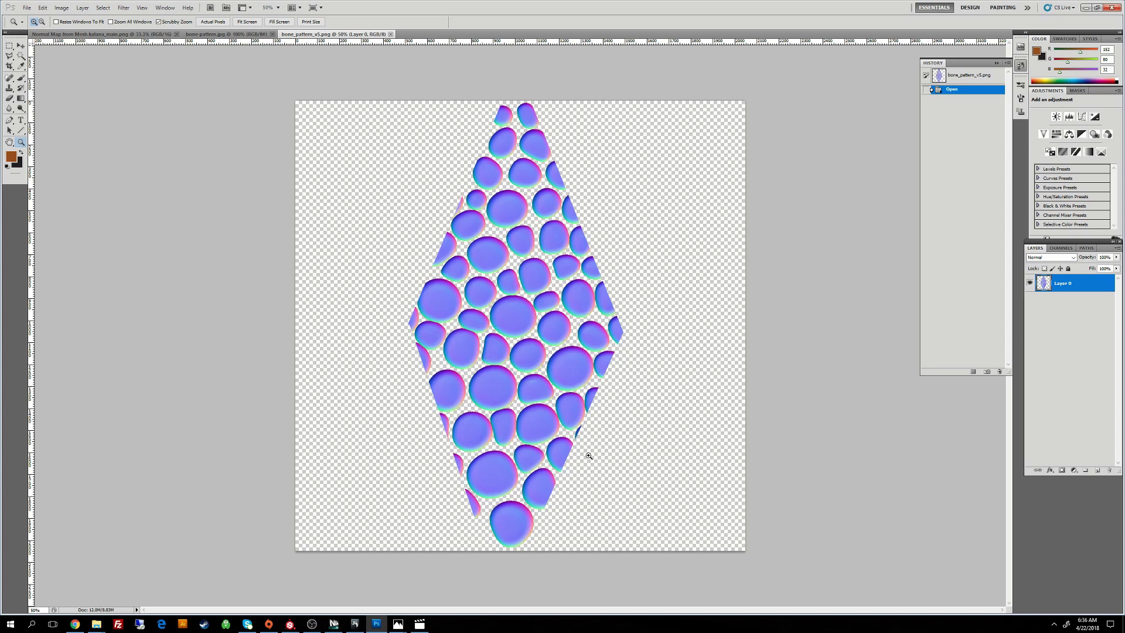
# Step: Preview the Mudbox scene with the bone diamonds projected along the grip, and switch to 3ds Max
pyautogui.moveTo(337, 629)
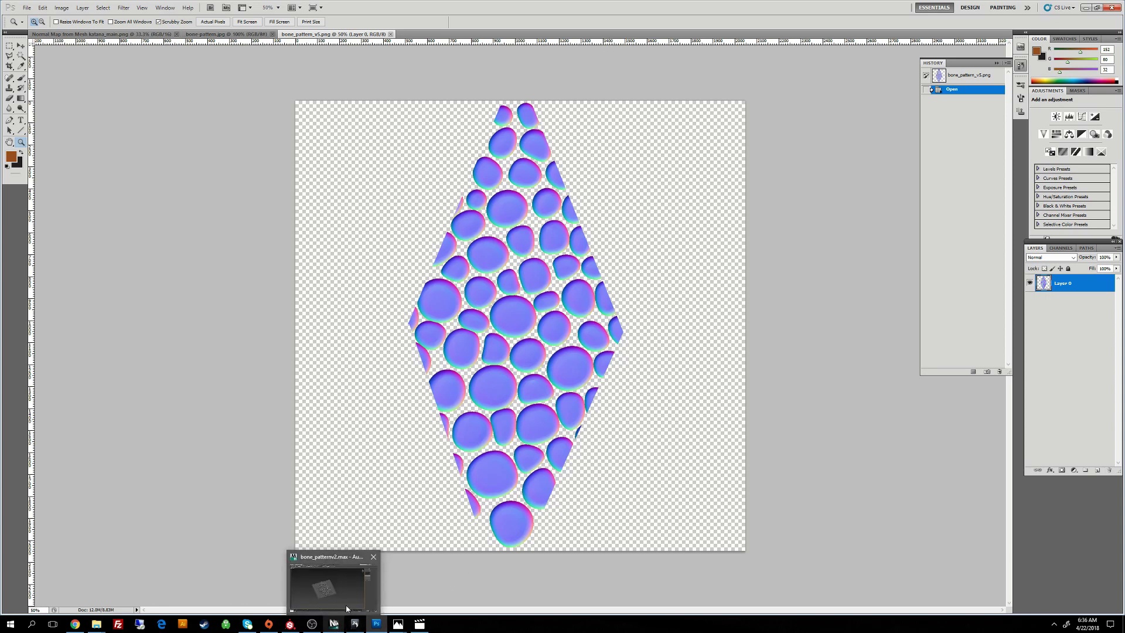
pyautogui.click(347, 607)
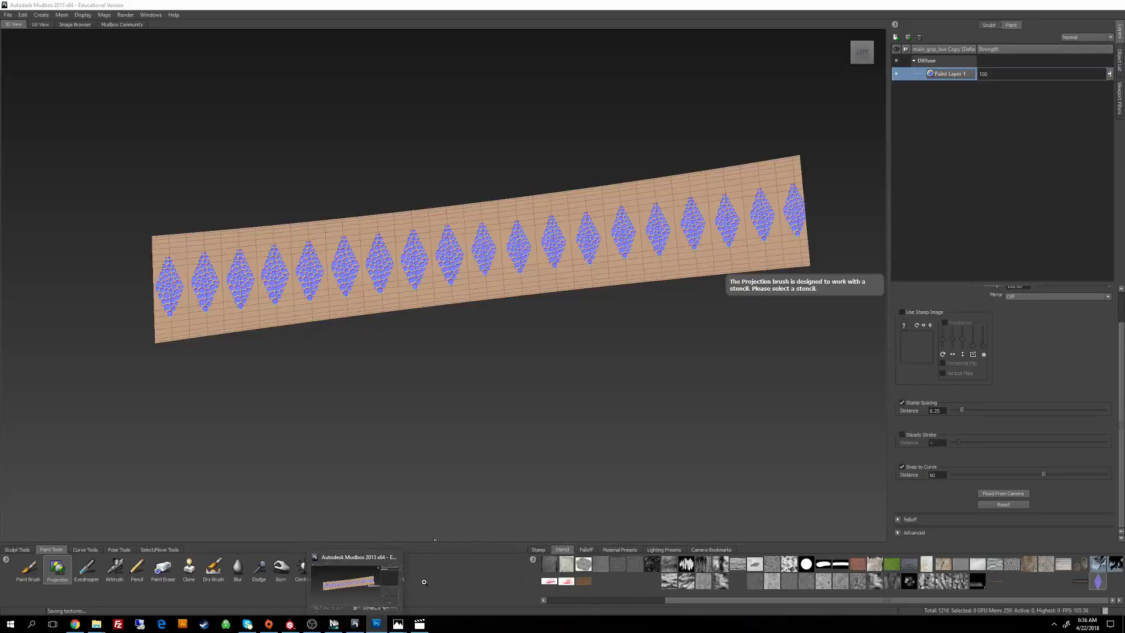
pyautogui.click(355, 624)
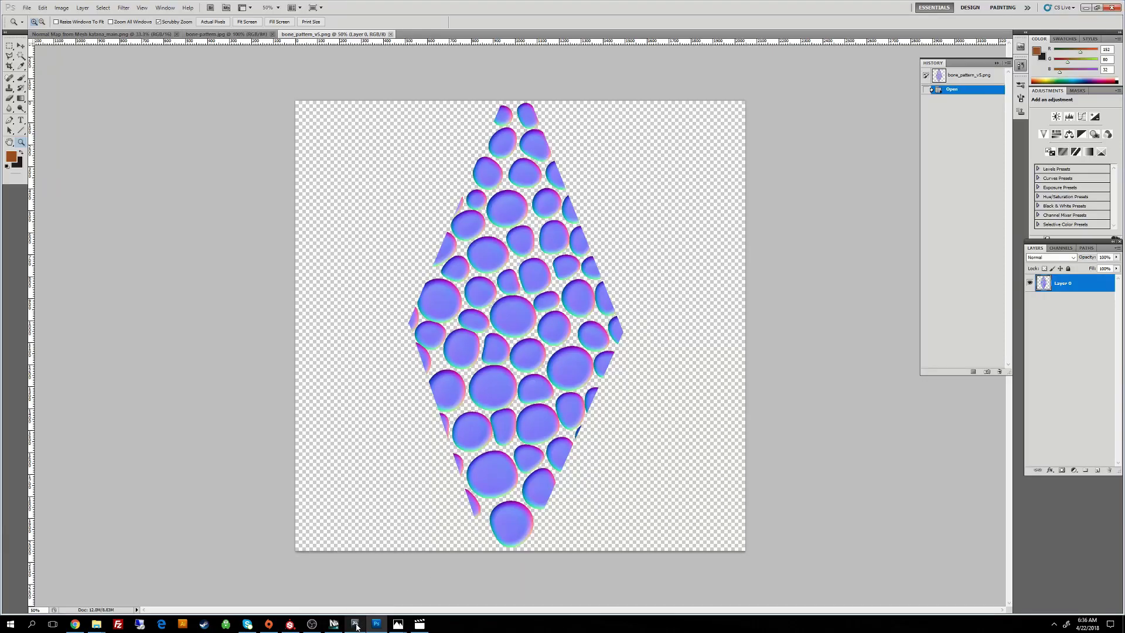
pyautogui.moveTo(356, 627)
pyautogui.click(333, 605)
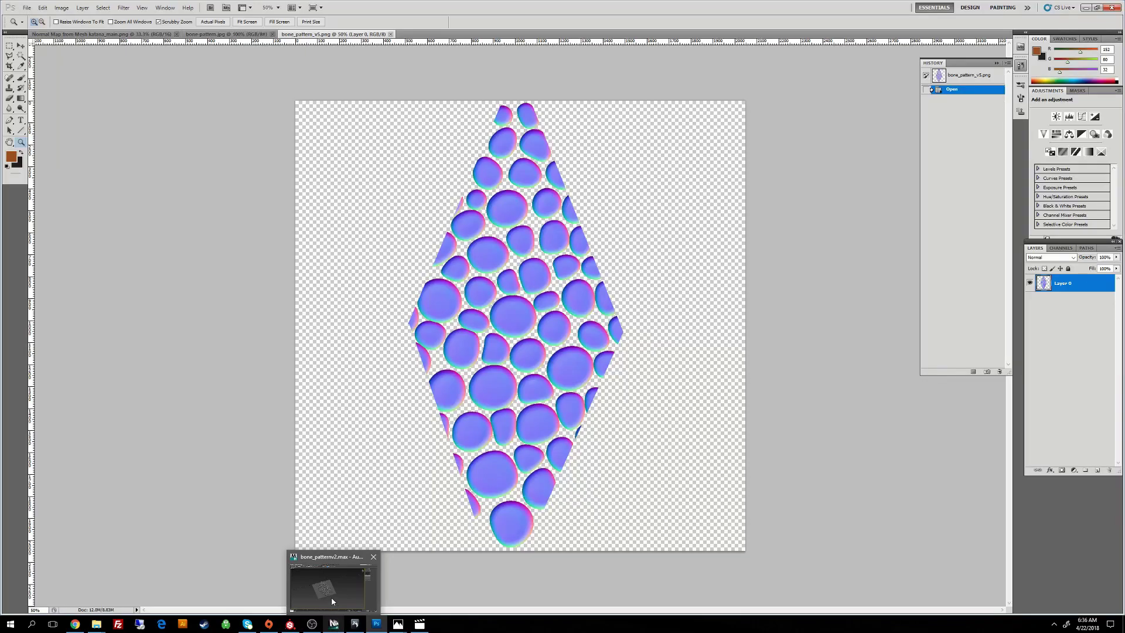
pyautogui.click(331, 596)
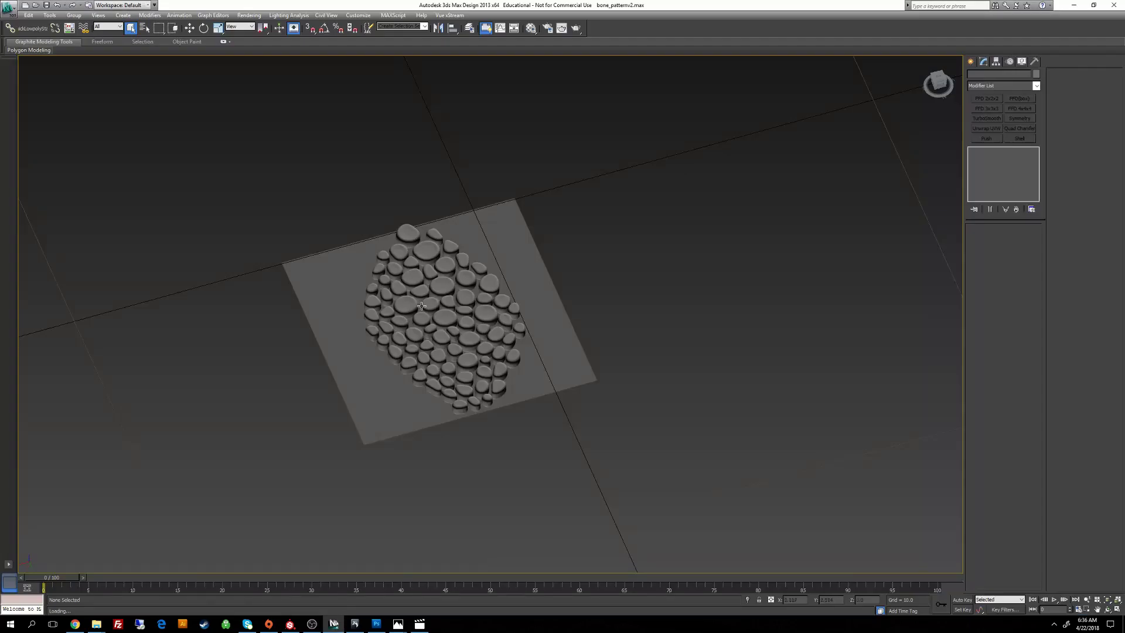
# Step: Open the katana scene 037.max from the 3ds folder, continuing past the missing external files
pyautogui.click(26, 6)
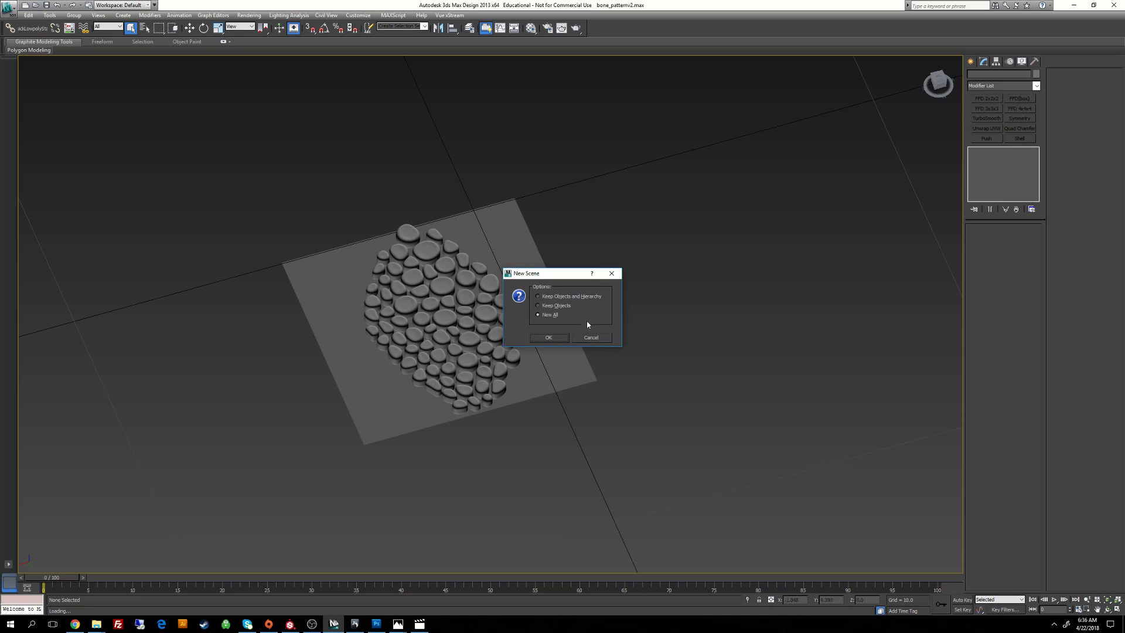
pyautogui.click(591, 337)
pyautogui.click(36, 6)
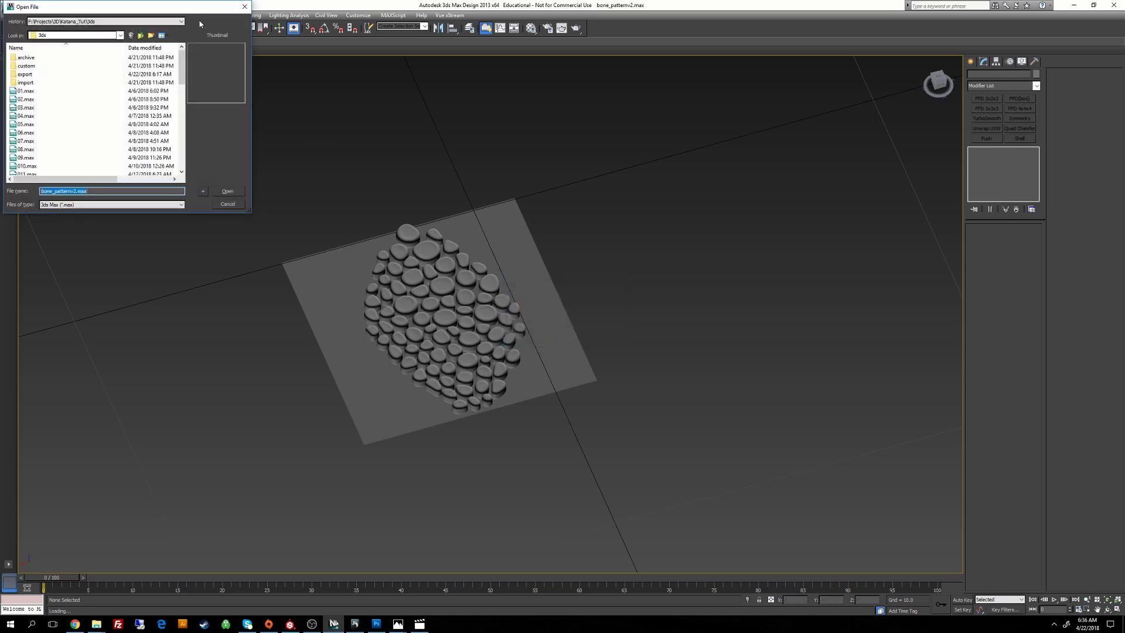
pyautogui.scroll(-11, 53, 120)
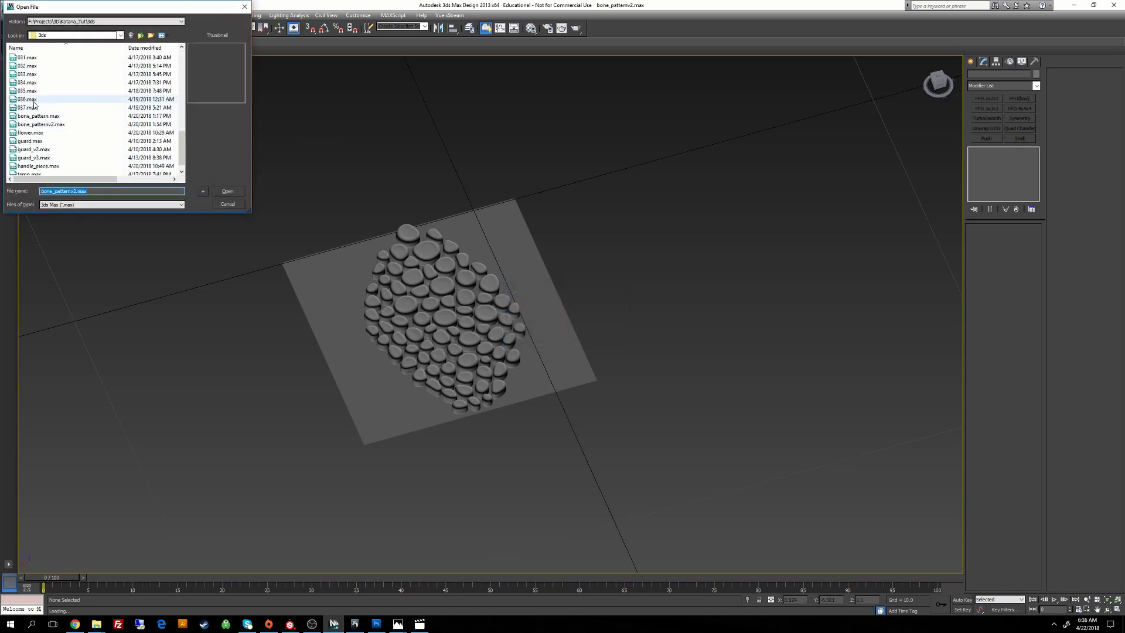
pyautogui.click(33, 102)
pyautogui.click(227, 191)
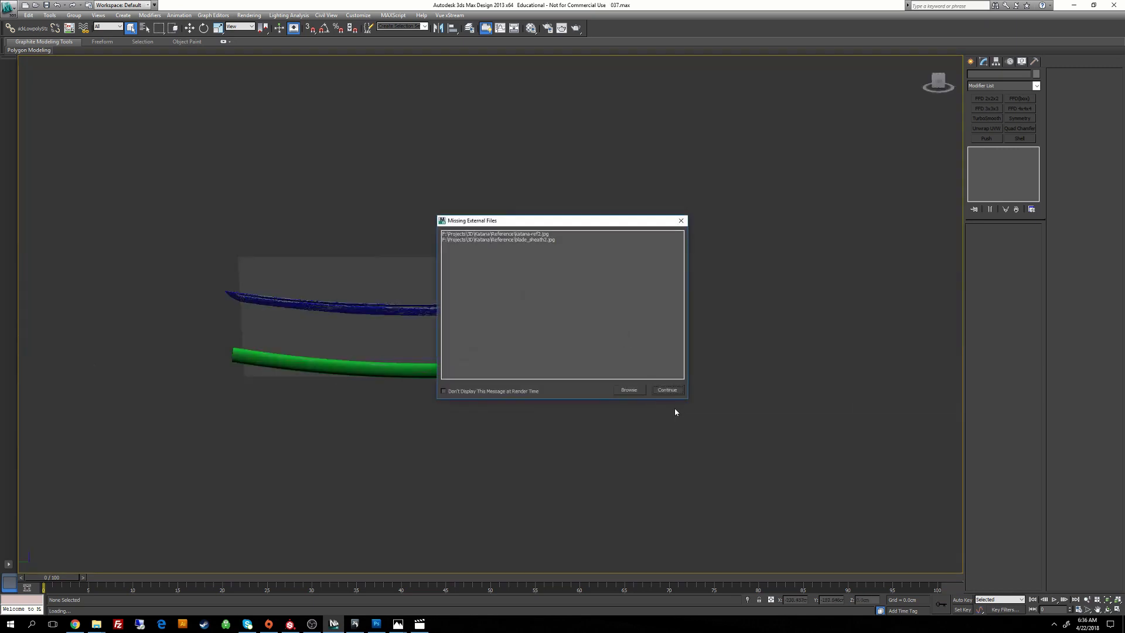
pyautogui.click(667, 389)
# Step: Select the three low-poly grip parts of the katana's handle together and isolate them
pyautogui.keyDown('alt'); pyautogui.moveTo(509, 262); pyautogui.dragTo(420, 279, button='middle'); pyautogui.keyUp('alt')
pyautogui.scroll(5, 538, 305)
pyautogui.scroll(4, 375, 305)
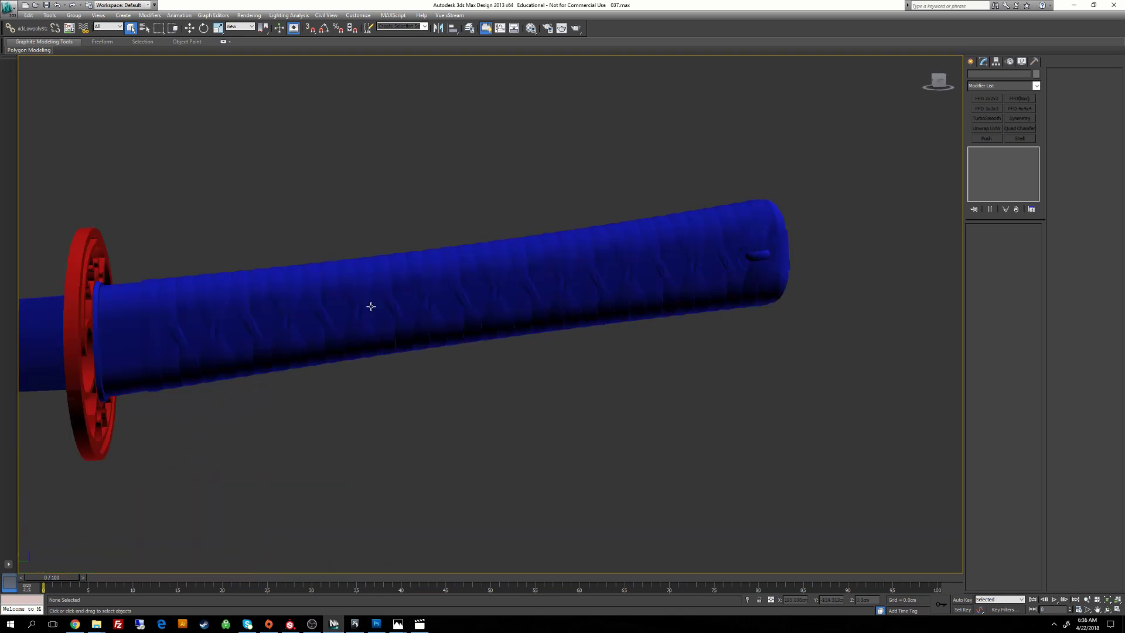
pyautogui.scroll(-2, 249, 323)
pyautogui.click(275, 318)
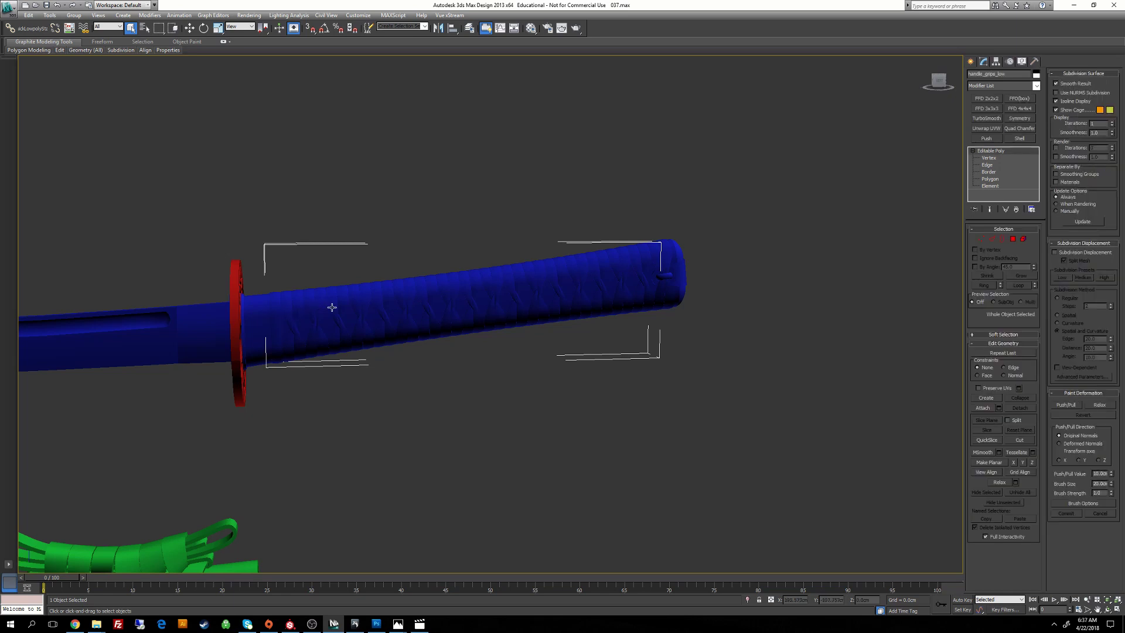
pyautogui.keyDown('ctrl'); pyautogui.click(667, 263); pyautogui.keyUp('ctrl')
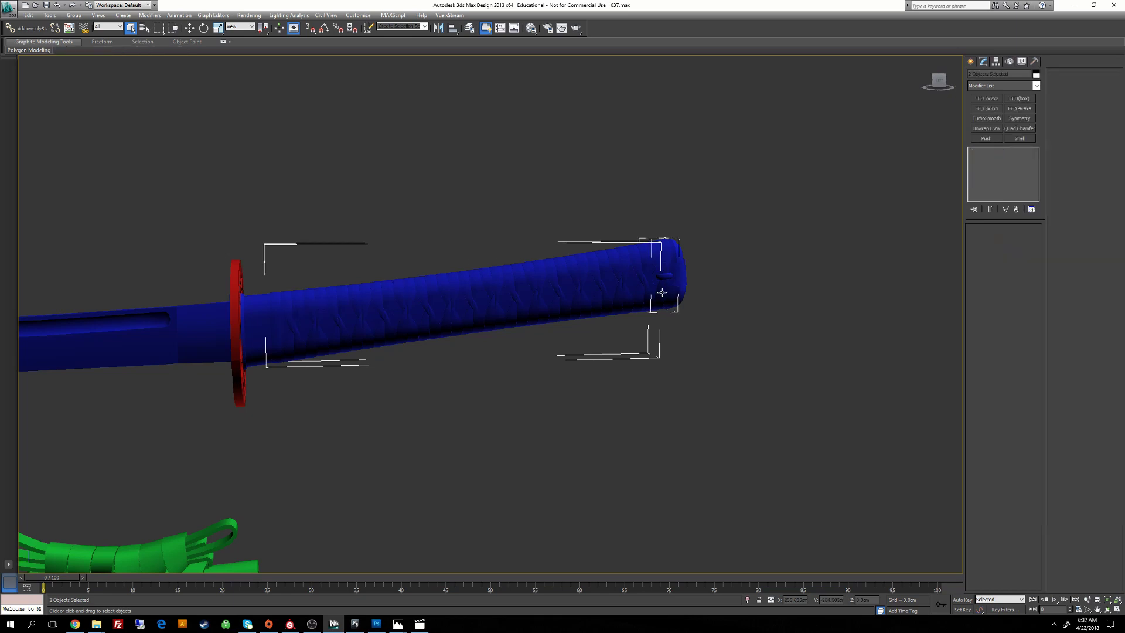
pyautogui.keyDown('ctrl'); pyautogui.click(610, 276); pyautogui.keyUp('ctrl')
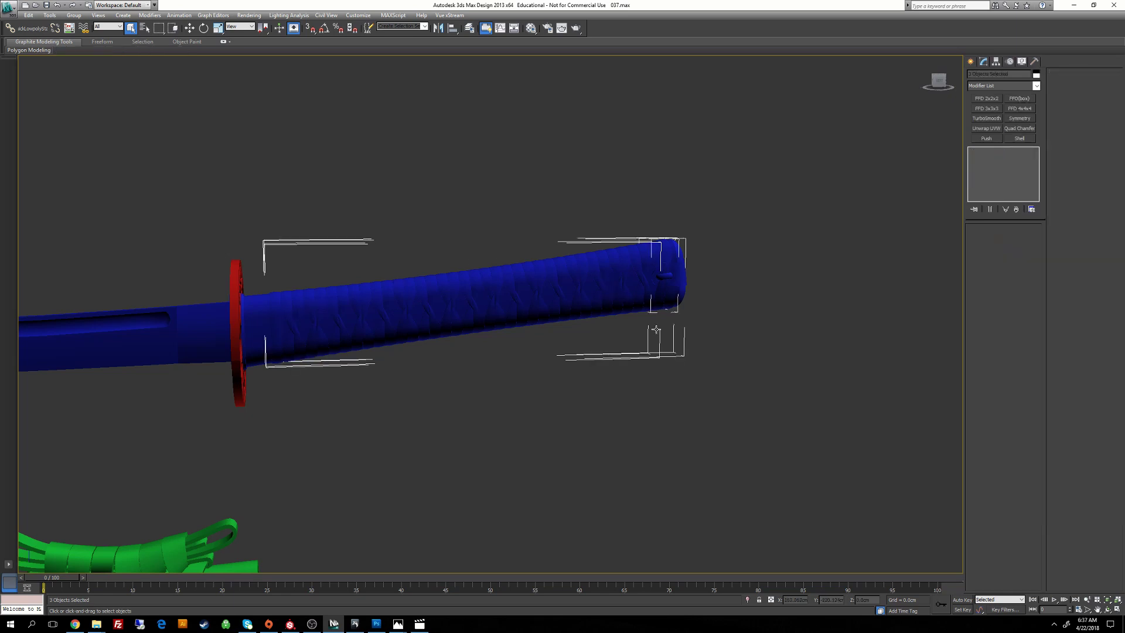
pyautogui.click(747, 600)
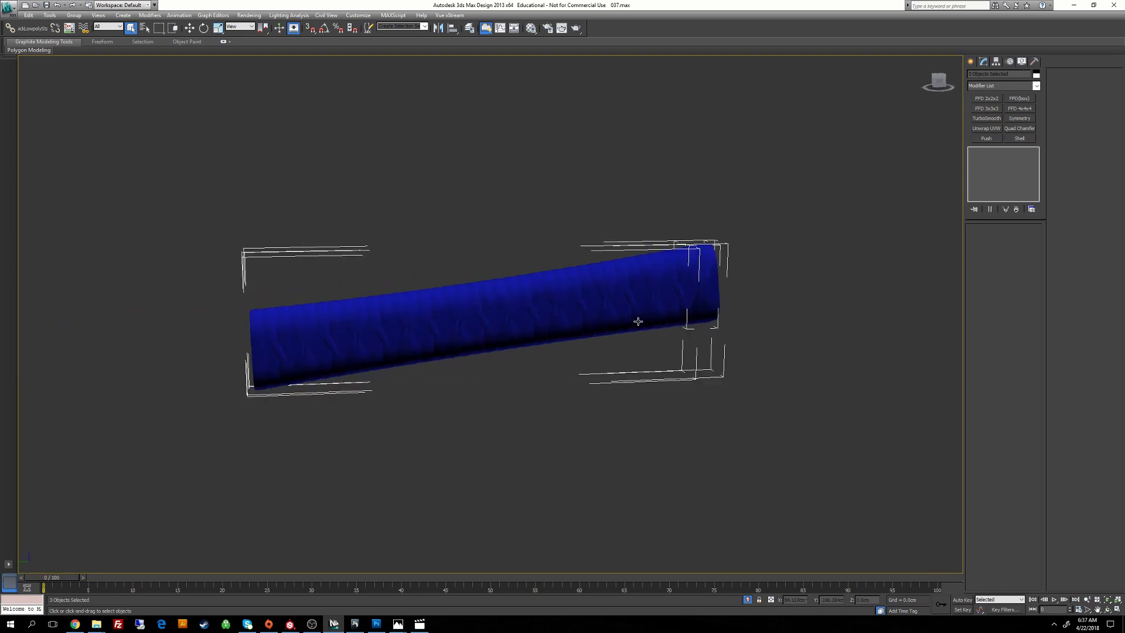
# Step: End the isolation, isolate the same three handle parts again, and check them from the side with the Move tool active
pyautogui.rightClick(772, 337)
pyautogui.click(784, 270)
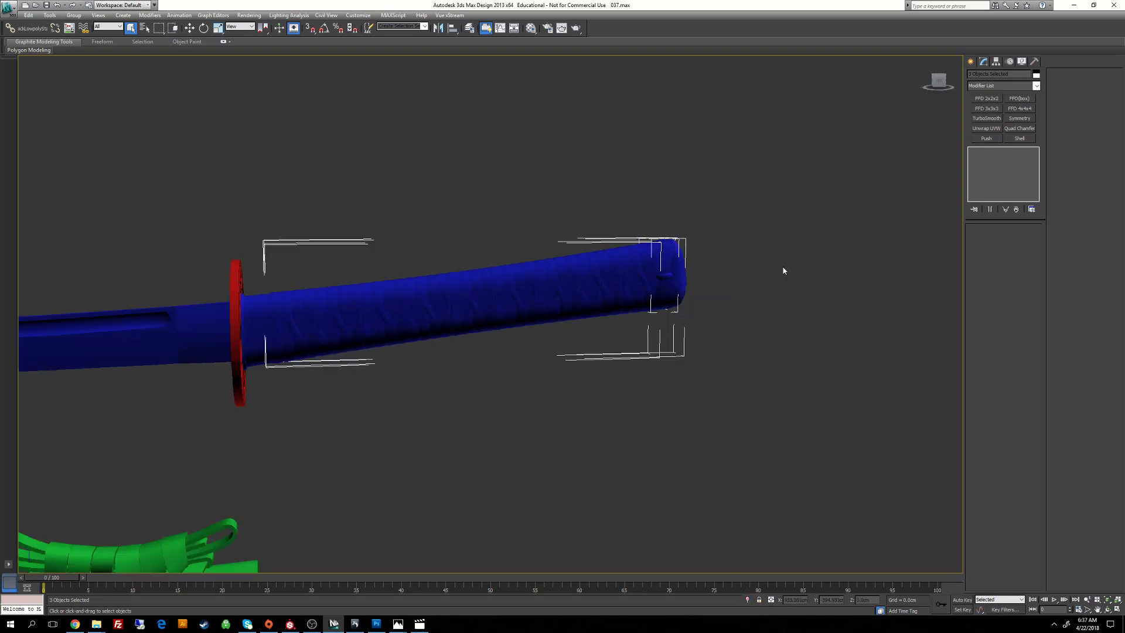
pyautogui.rightClick(741, 280)
pyautogui.click(747, 211)
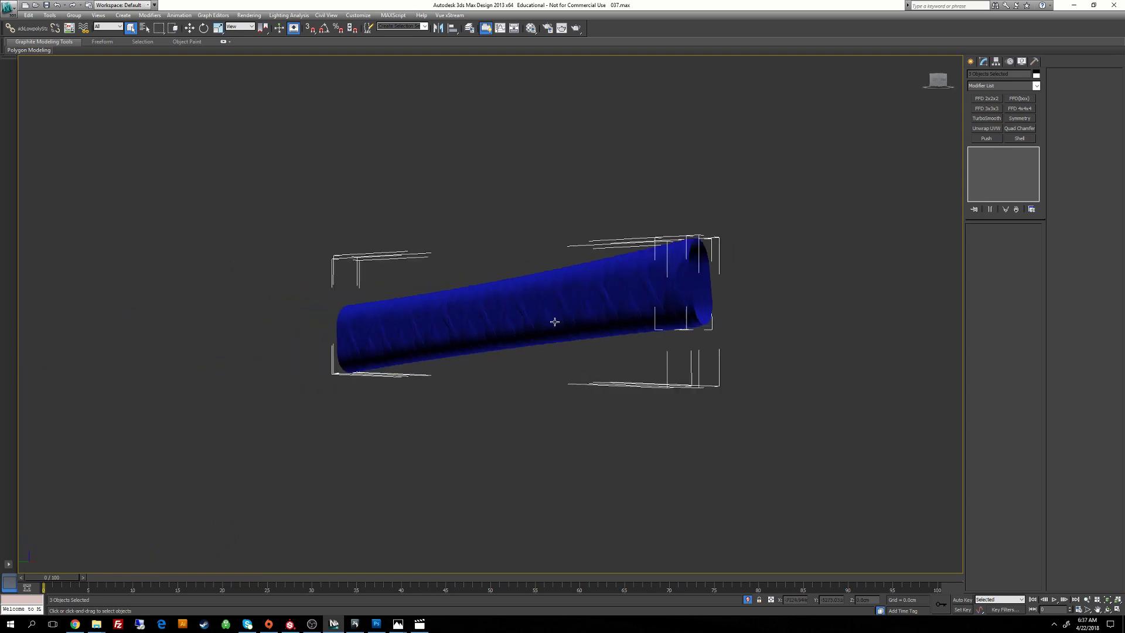
pyautogui.keyDown('alt'); pyautogui.moveTo(555, 321); pyautogui.dragTo(588, 319, button='middle'); pyautogui.keyUp('alt')
pyautogui.moveTo(428, 272)
pyautogui.keyDown('alt'); pyautogui.mouseDown(button='middle')
pyautogui.moveTo(371, 301)
pyautogui.moveTo(432, 291)
pyautogui.mouseUp(button='middle'); pyautogui.keyUp('alt')
pyautogui.scroll(-2, 421, 287)
pyautogui.press('w')
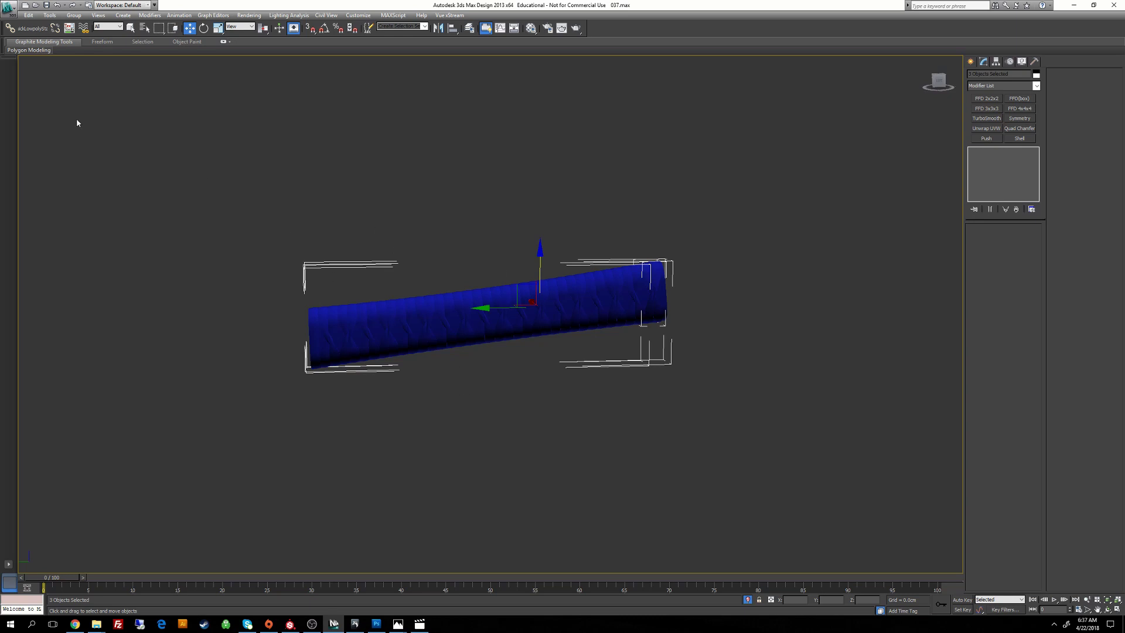
# Step: Export the three selected handle parts as handle.obj into the Mudbox import folder, overwriting the existing file
pyautogui.click(9, 7)
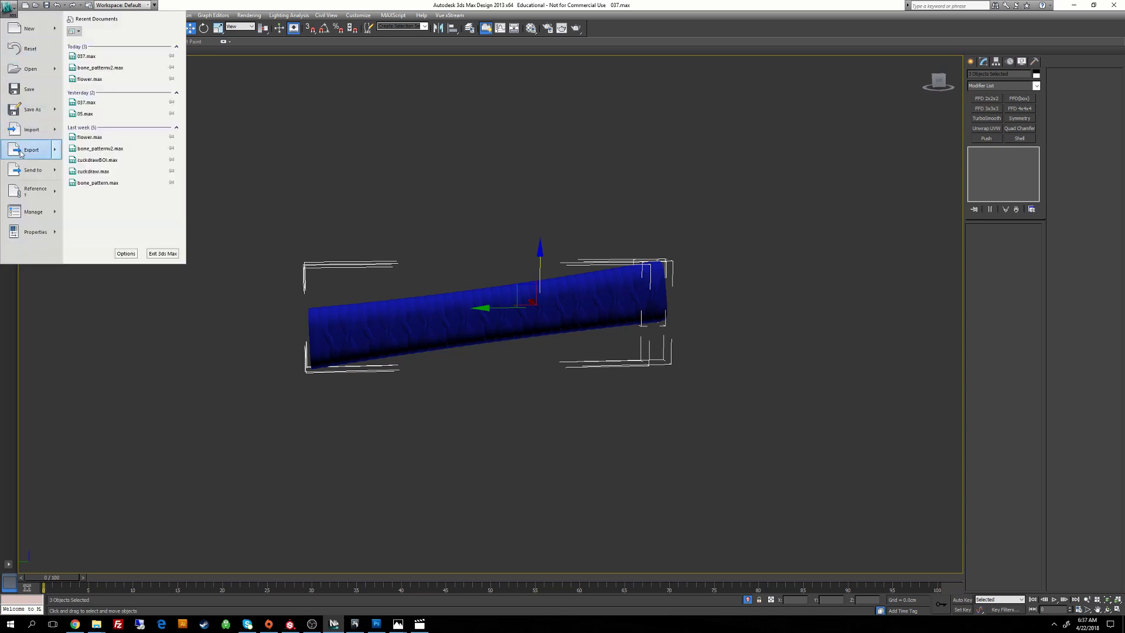
pyautogui.moveTo(21, 153)
pyautogui.click(118, 72)
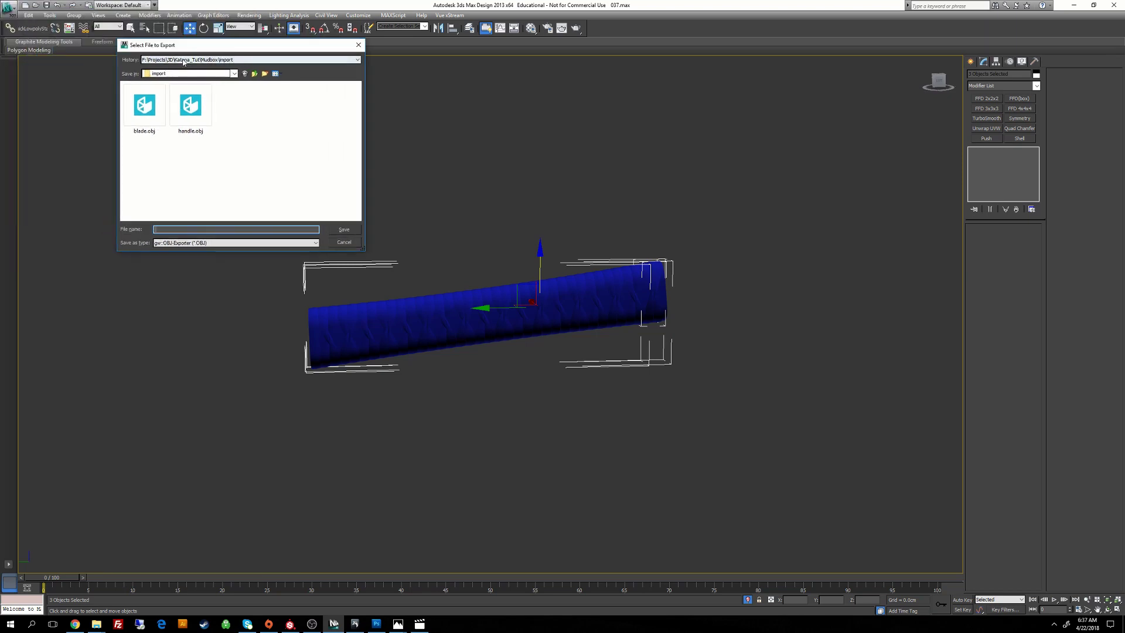
pyautogui.click(254, 74)
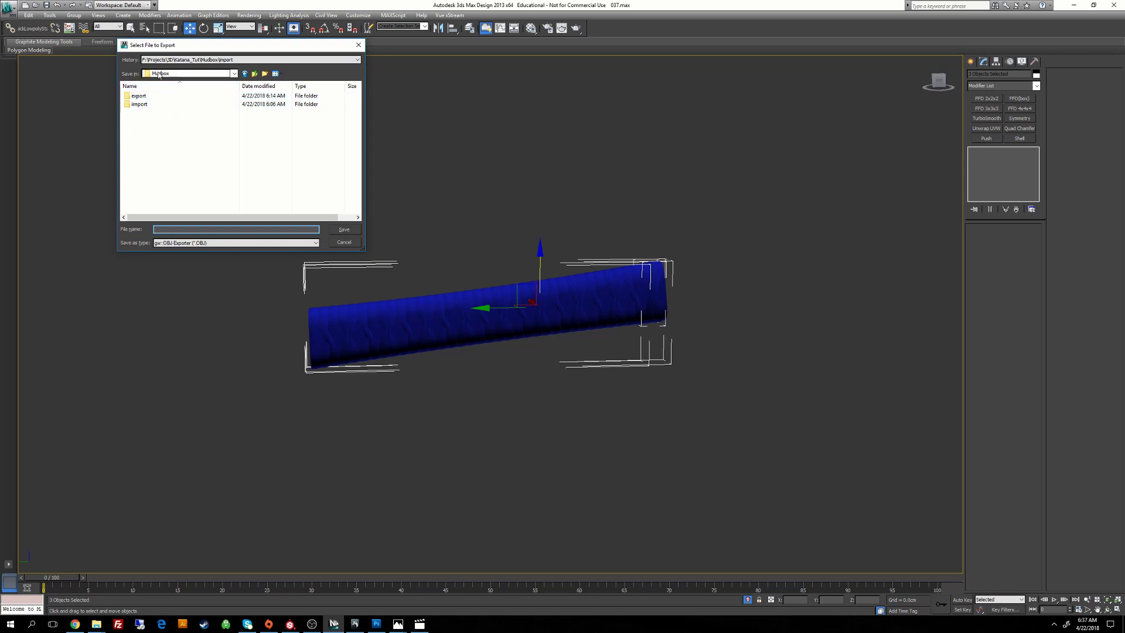
pyautogui.doubleClick(139, 105)
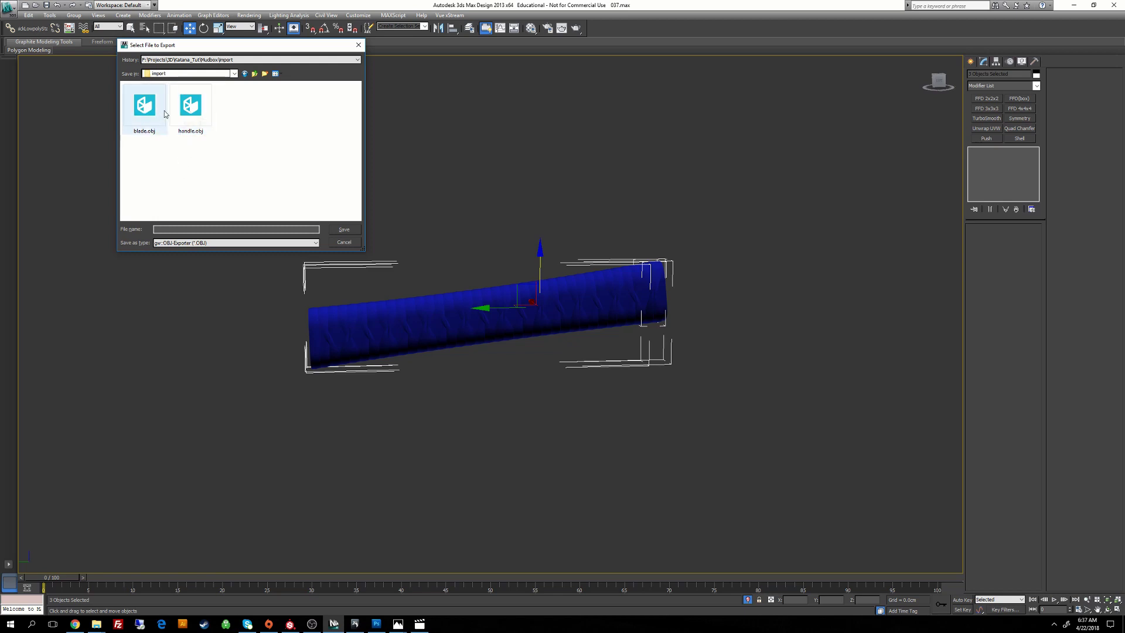
pyautogui.click(192, 119)
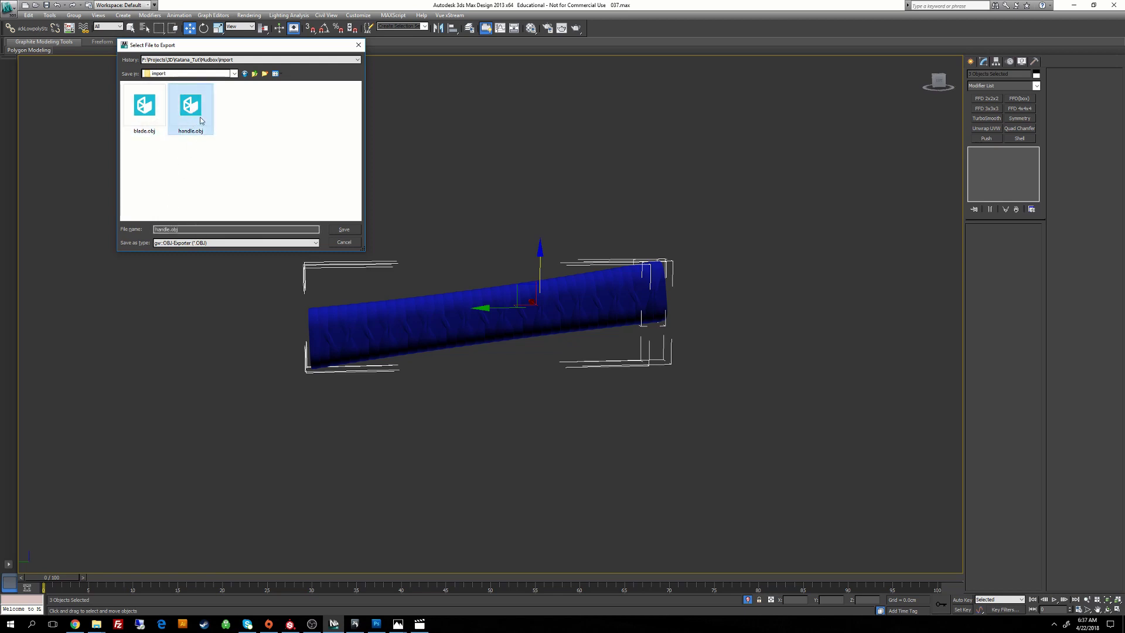
pyautogui.click(348, 232)
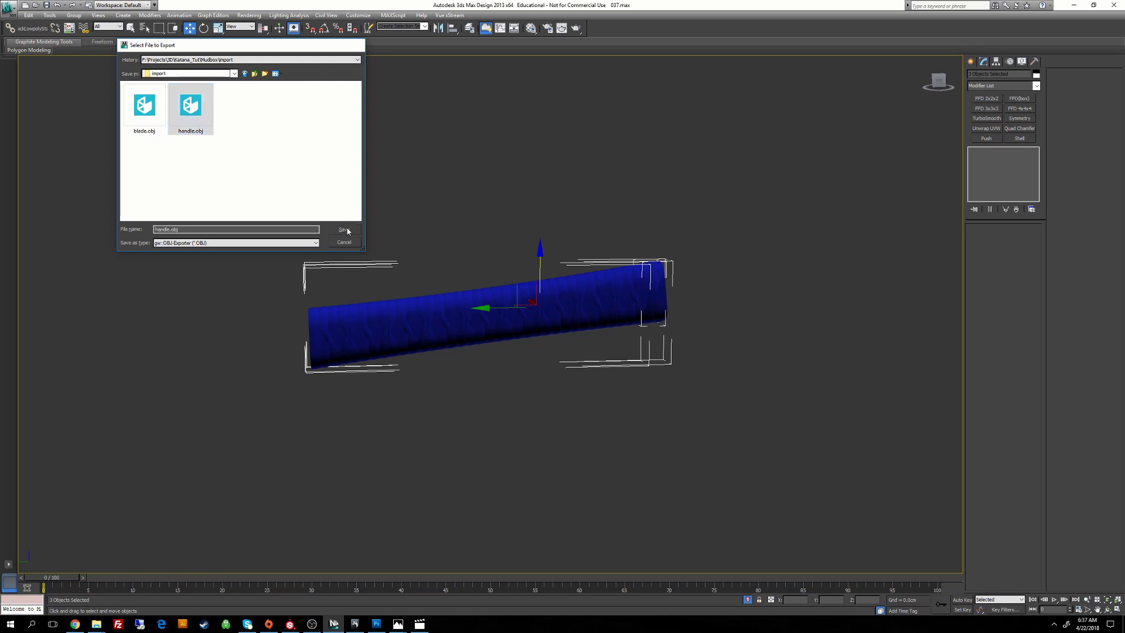
pyautogui.click(596, 343)
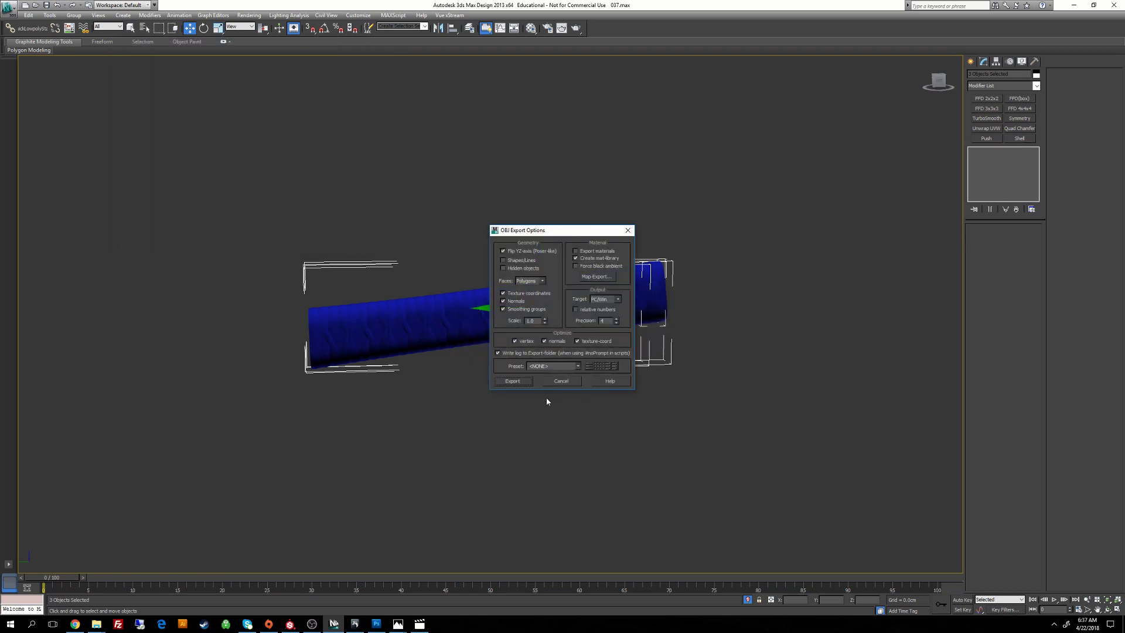
pyautogui.click(521, 383)
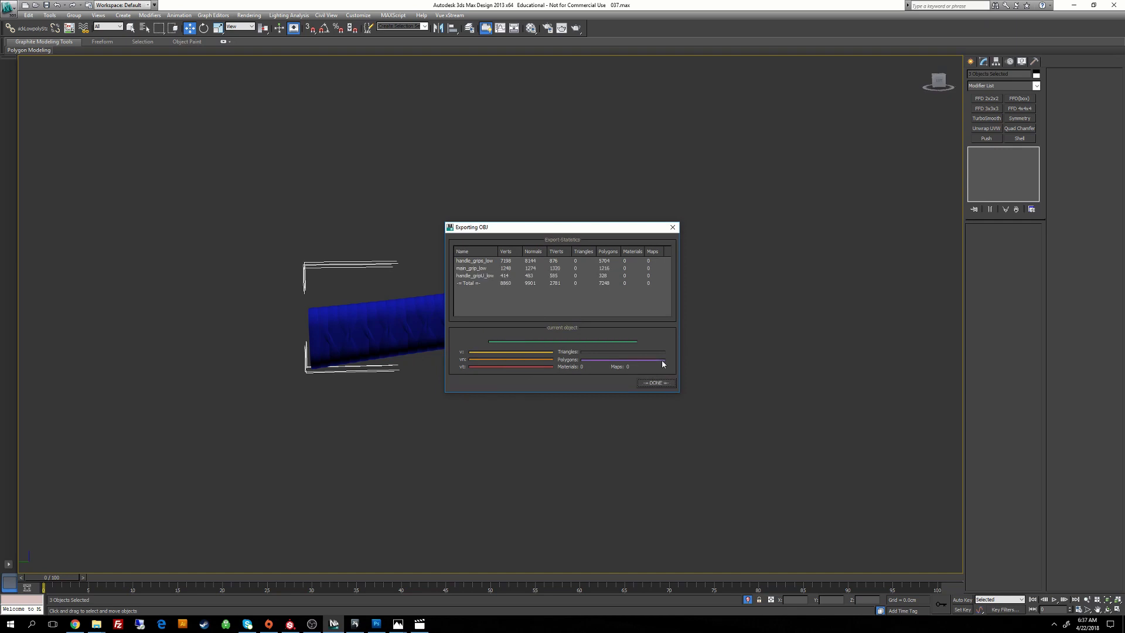
pyautogui.click(654, 384)
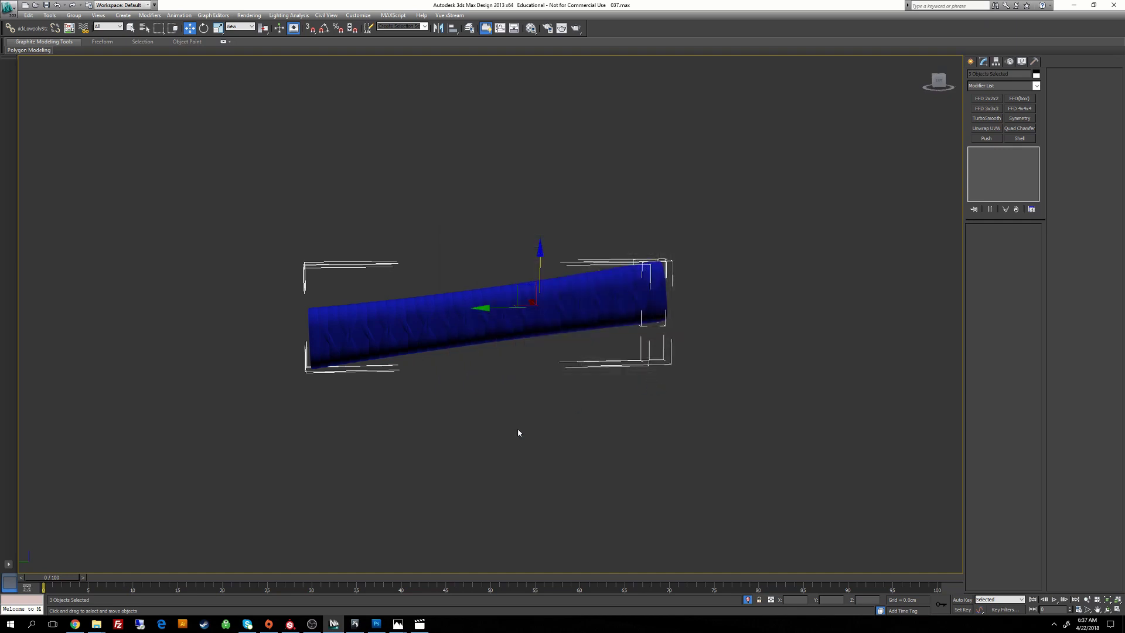
# Step: Switch to Mudbox and replace the open grip scene with a new empty scene
pyautogui.click(354, 624)
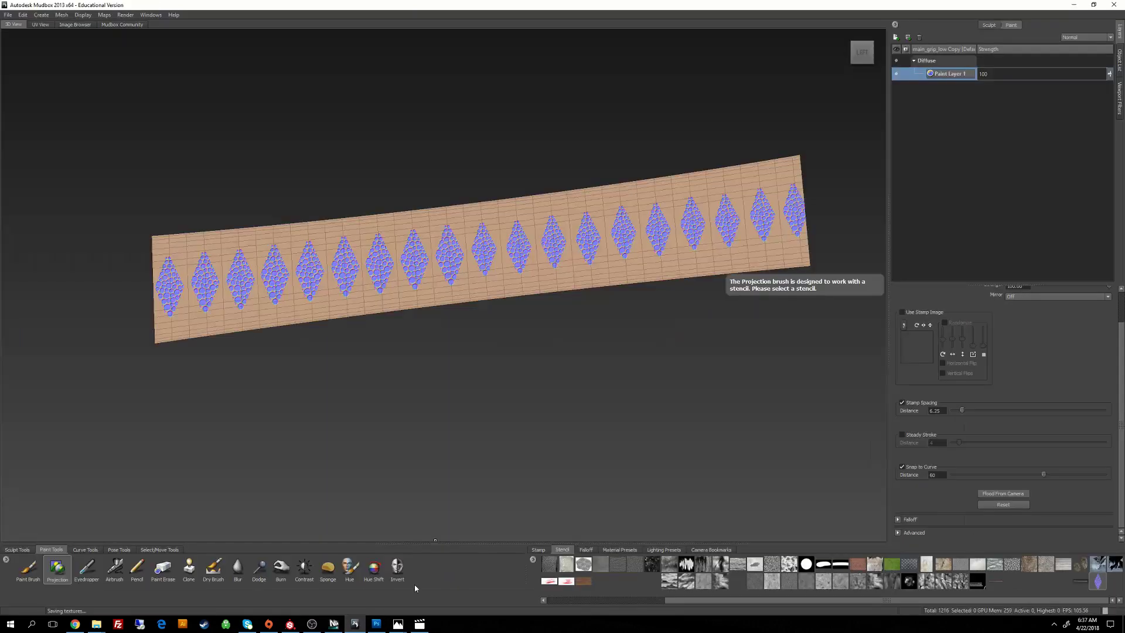
pyautogui.click(11, 15)
pyautogui.click(21, 25)
pyautogui.click(555, 323)
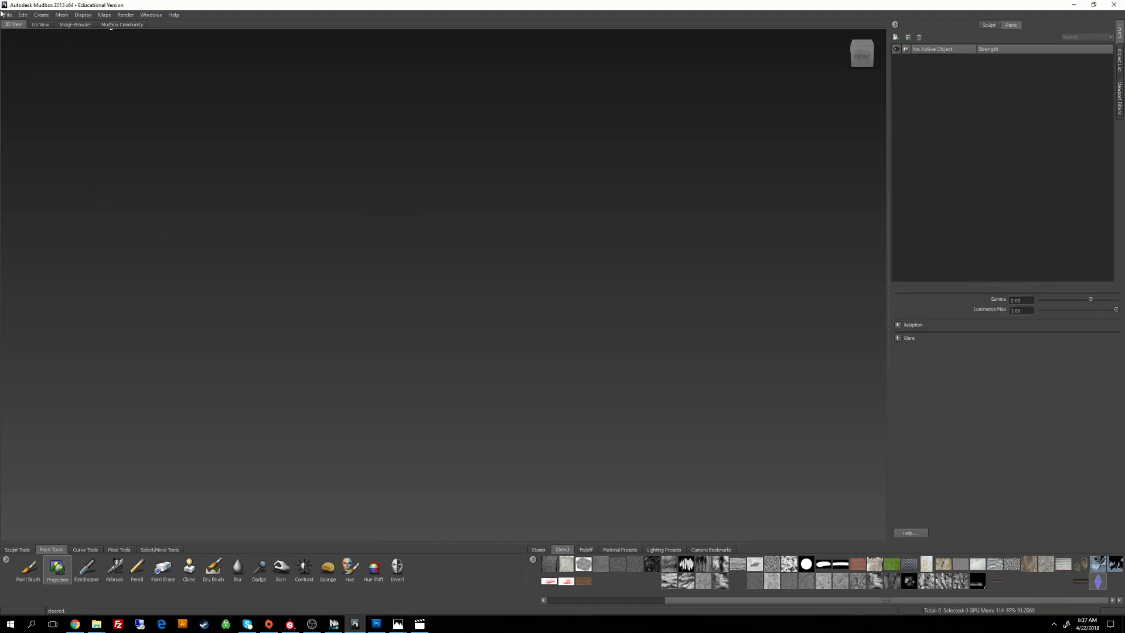
# Step: Import handle.obj from the Mudbox import folder, keeping all meshes despite the incomplete UV set
pyautogui.click(10, 15)
pyautogui.click(22, 111)
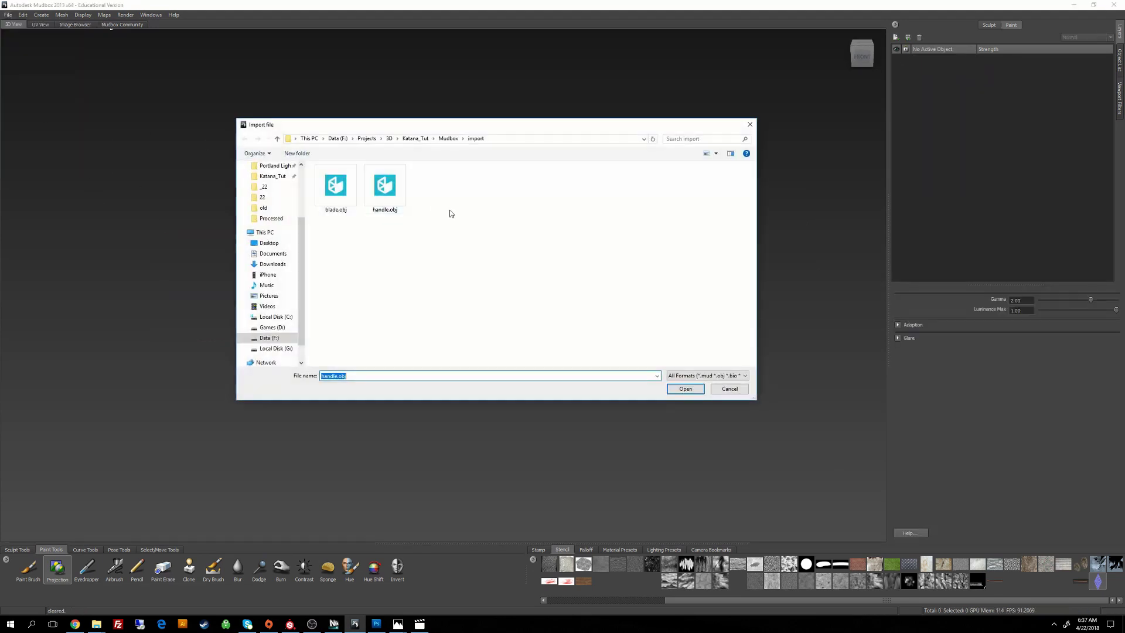
pyautogui.click(392, 198)
pyautogui.click(684, 388)
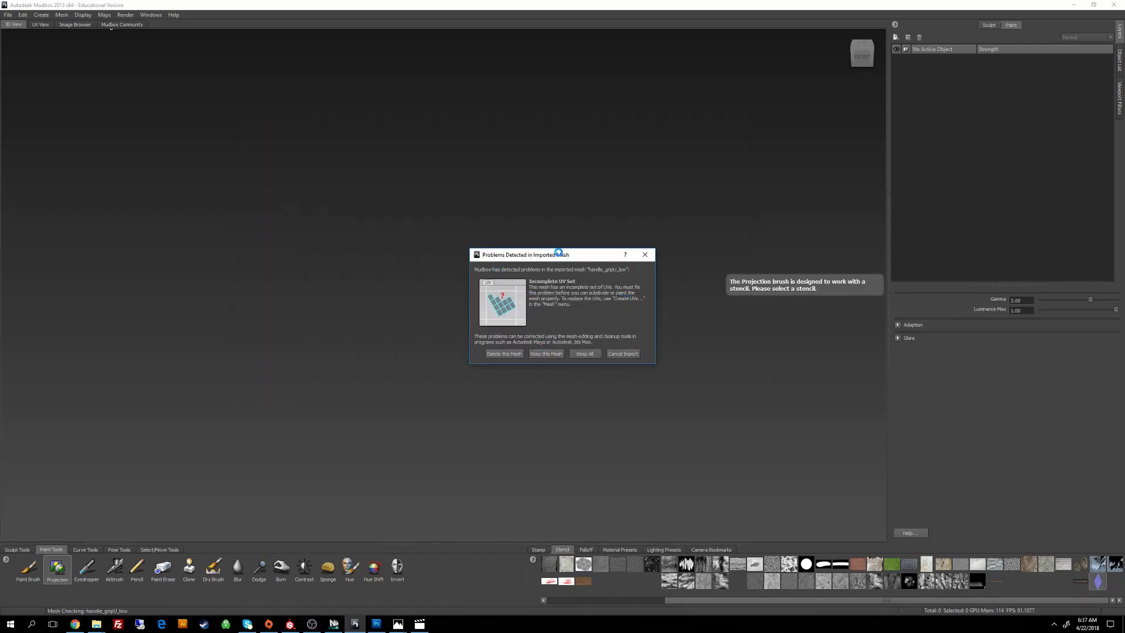
pyautogui.moveTo(556, 253); pyautogui.dragTo(502, 231)
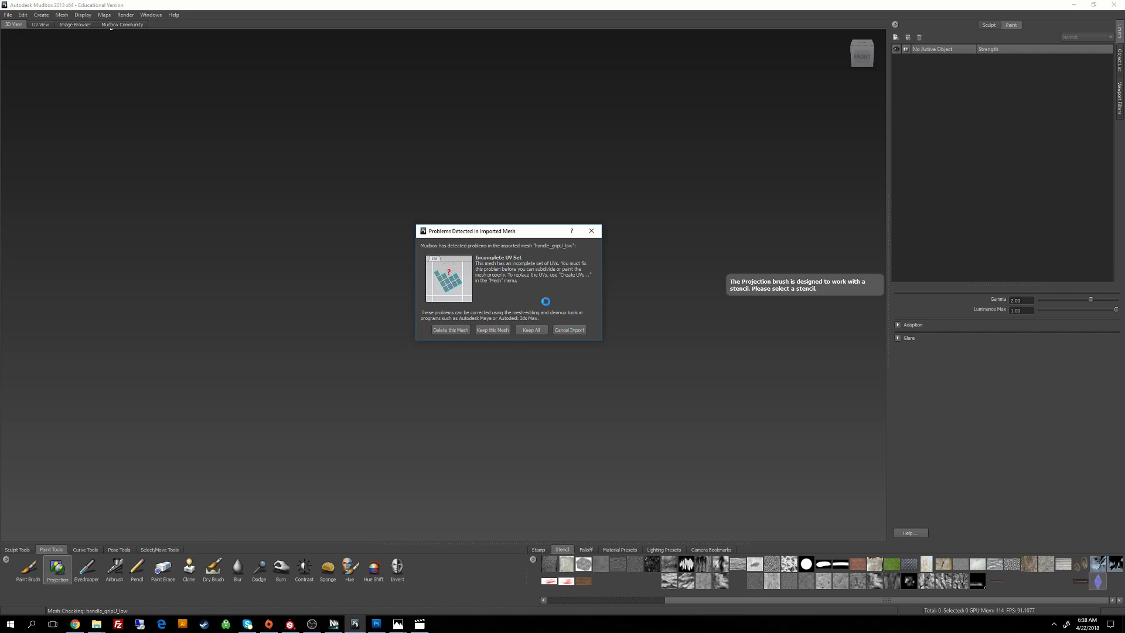
pyautogui.click(535, 330)
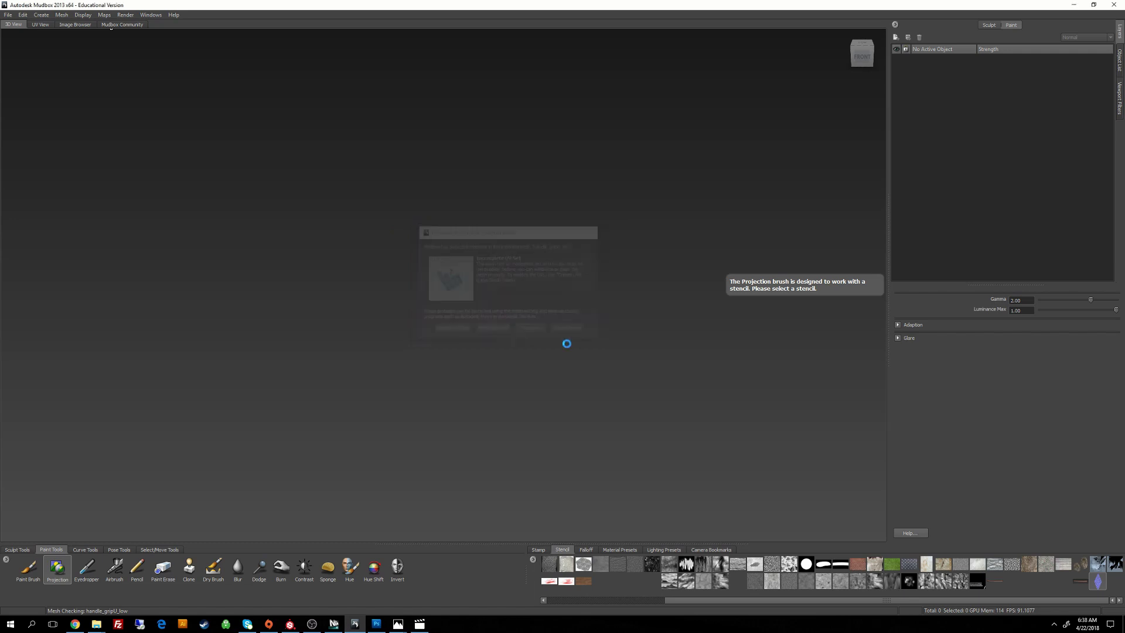
# Step: Identify main_grip_low as the mesh showing through the diamond gaps and duplicate it
pyautogui.keyDown('alt'); pyautogui.moveTo(305, 279); pyautogui.dragTo(505, 180); pyautogui.keyUp('alt')
pyautogui.scroll(5, 443, 228)
pyautogui.scroll(-3, 510, 202)
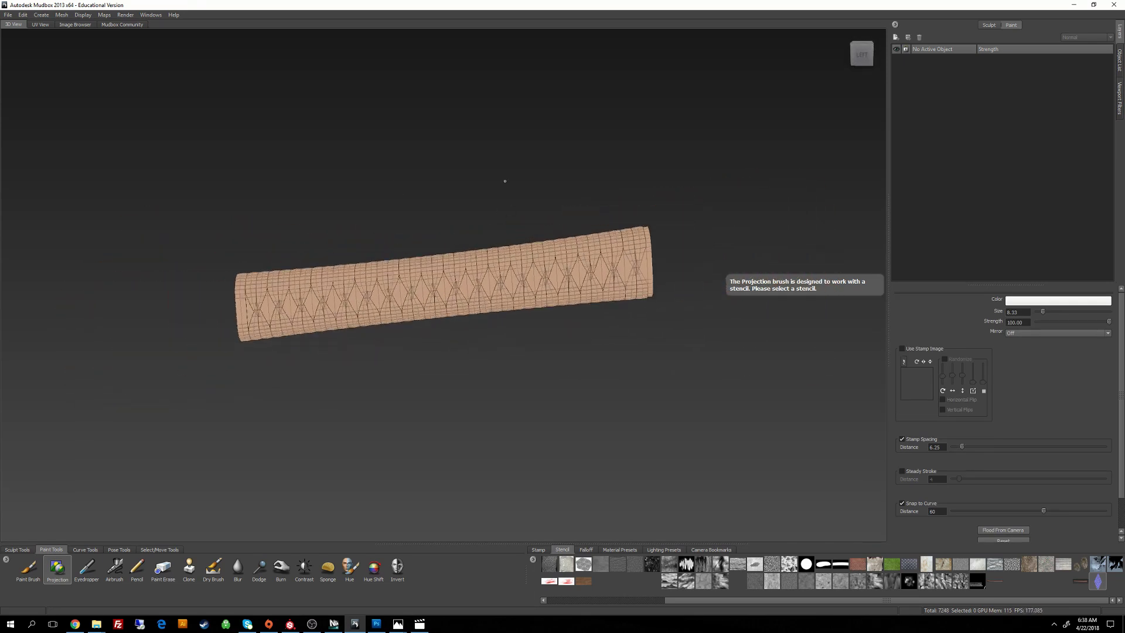
pyautogui.click(1120, 59)
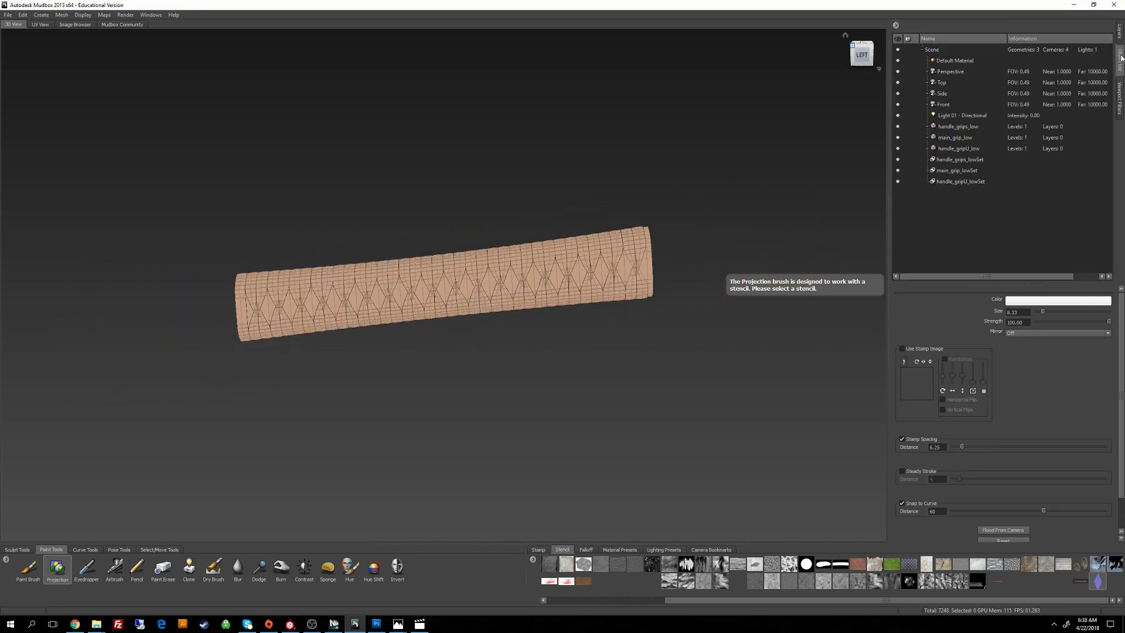
pyautogui.click(957, 149)
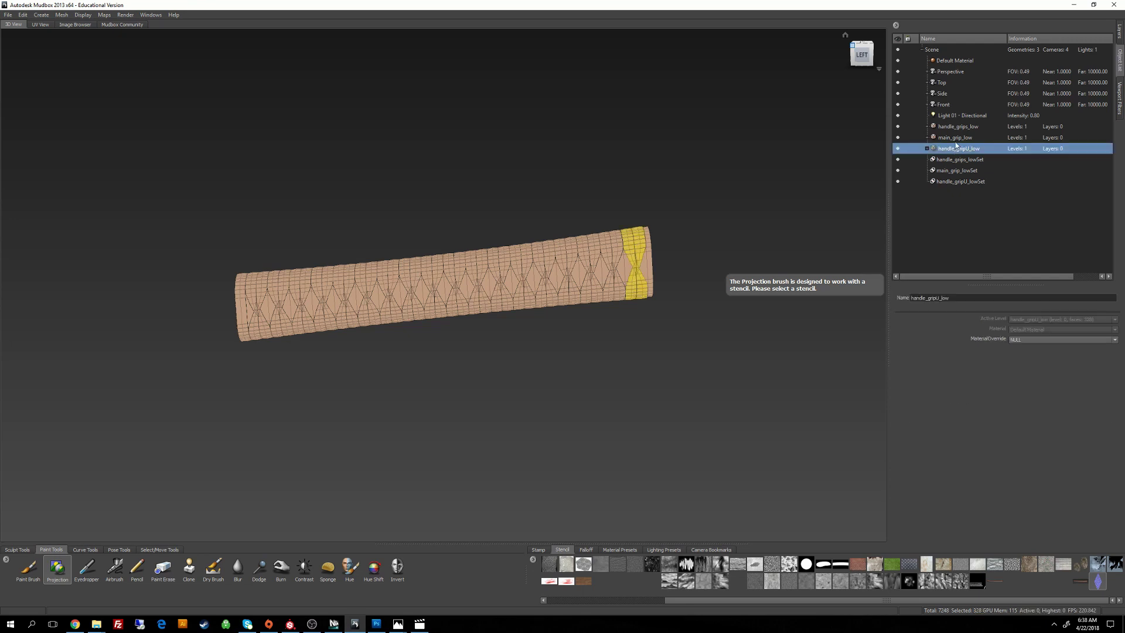
pyautogui.click(955, 138)
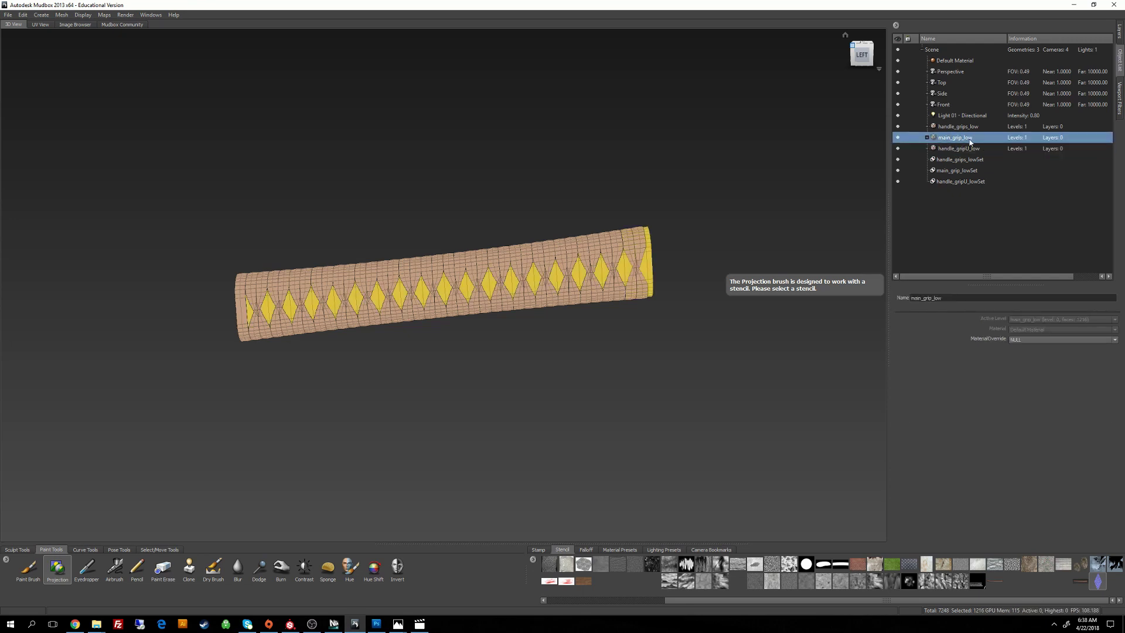
pyautogui.rightClick(956, 139)
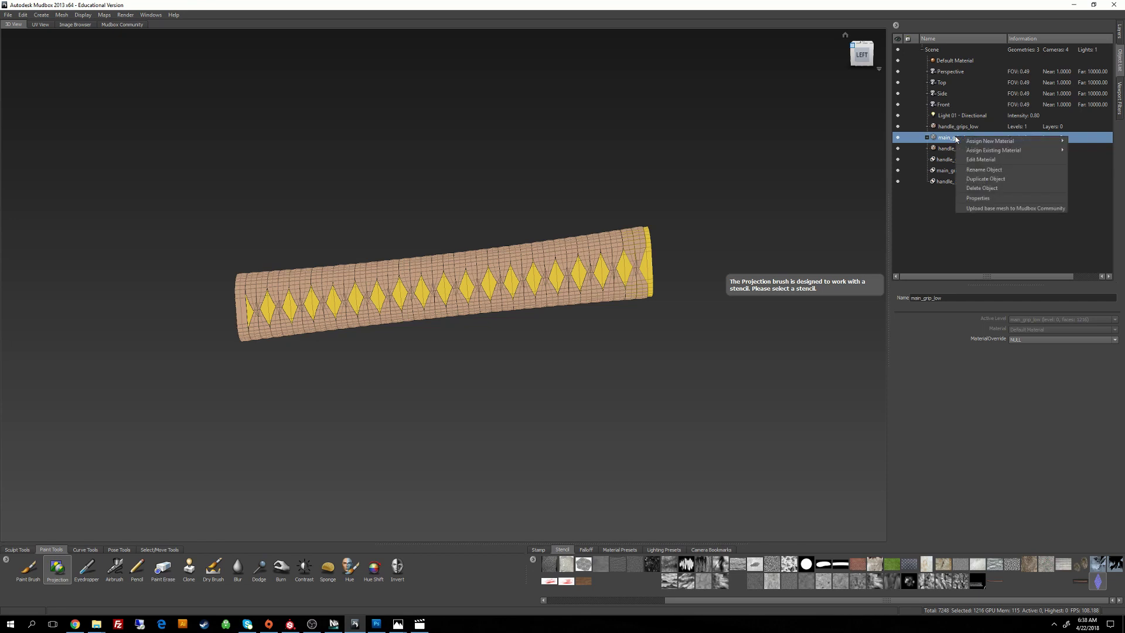
pyautogui.click(981, 181)
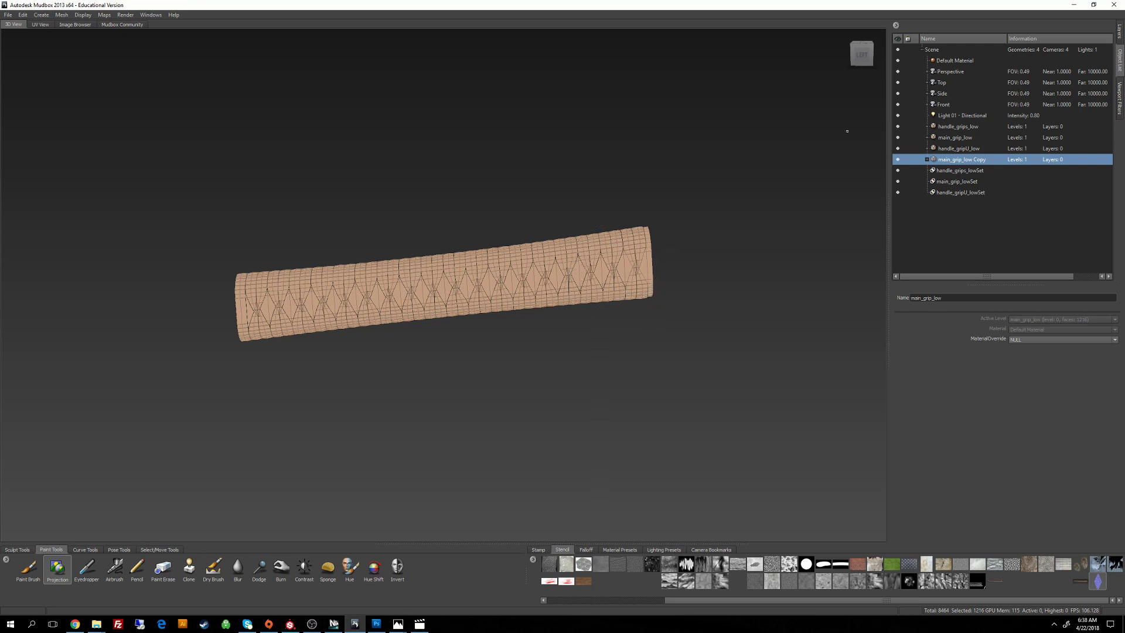
# Step: Lock the original handle_grips_low, main_grip_low and handle_gripU_low meshes, leaving only the duplicated main grip unlocked
pyautogui.click(911, 148)
pyautogui.click(912, 137)
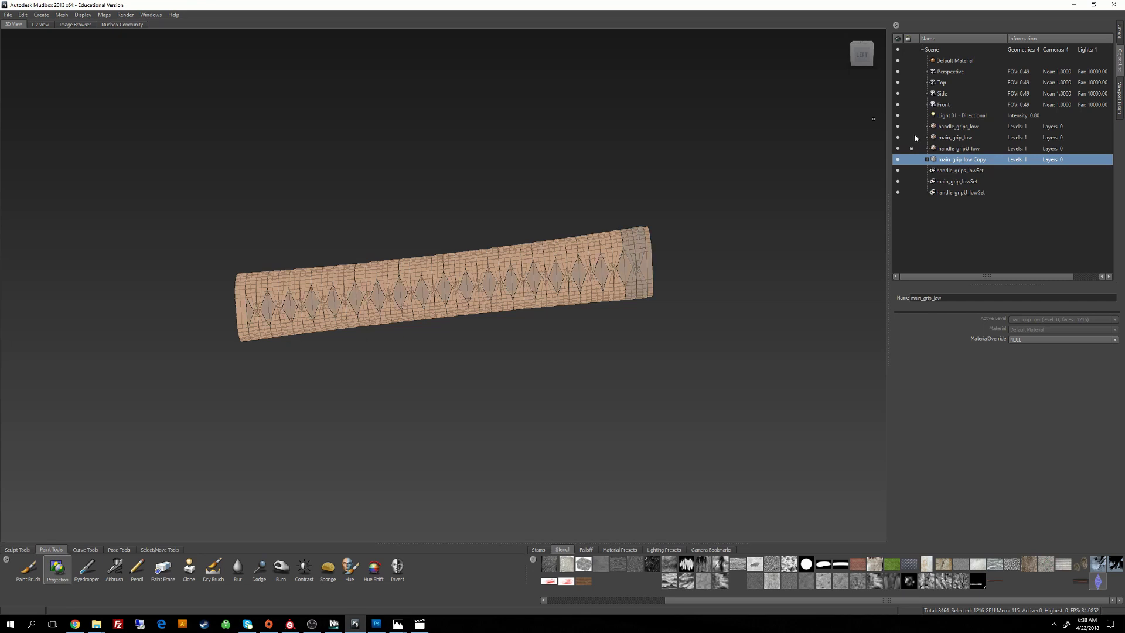
pyautogui.click(912, 128)
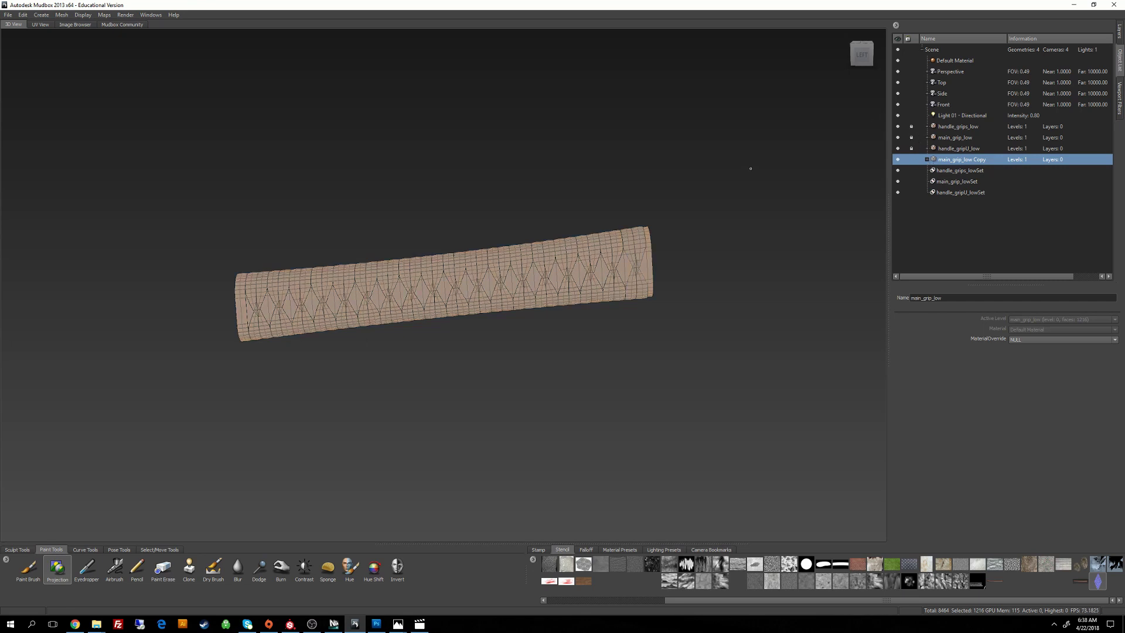
pyautogui.keyDown('alt'); pyautogui.moveTo(636, 261); pyautogui.dragTo(680, 263, button='right'); pyautogui.keyUp('alt')
pyautogui.moveTo(586, 267)
pyautogui.keyDown('alt'); pyautogui.mouseDown(button='middle')
pyautogui.moveTo(666, 245)
pyautogui.moveTo(631, 167)
pyautogui.mouseUp(button='middle'); pyautogui.keyUp('alt')
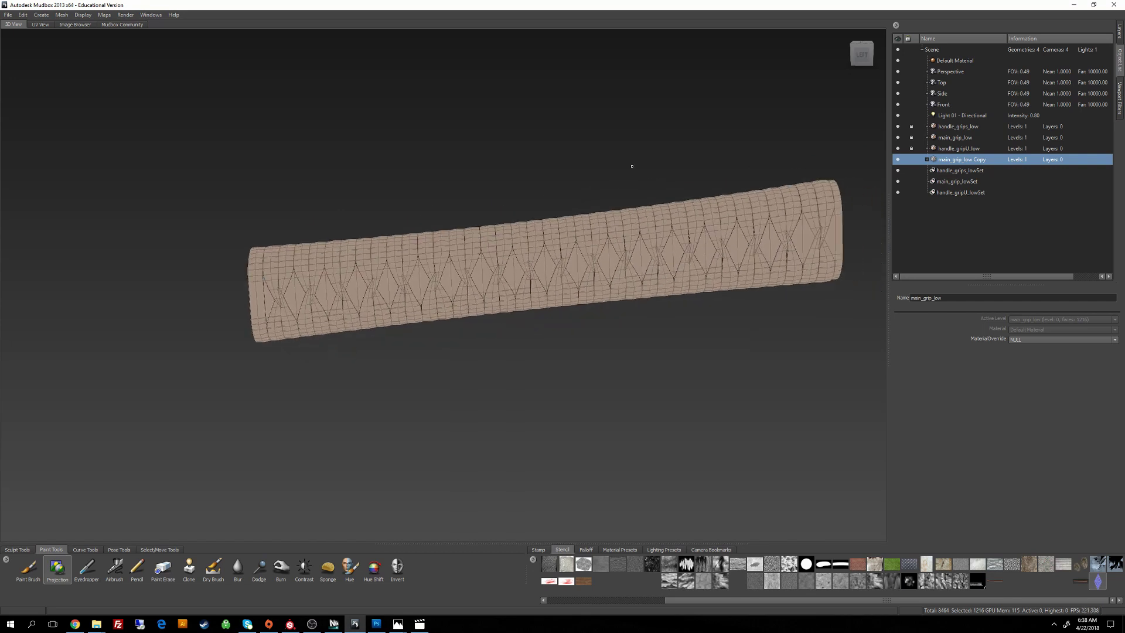
# Step: Try to add the bone pattern PNG from the textures folder as a new stencil
pyautogui.moveTo(697, 600); pyautogui.dragTo(536, 599)
pyautogui.click(533, 560)
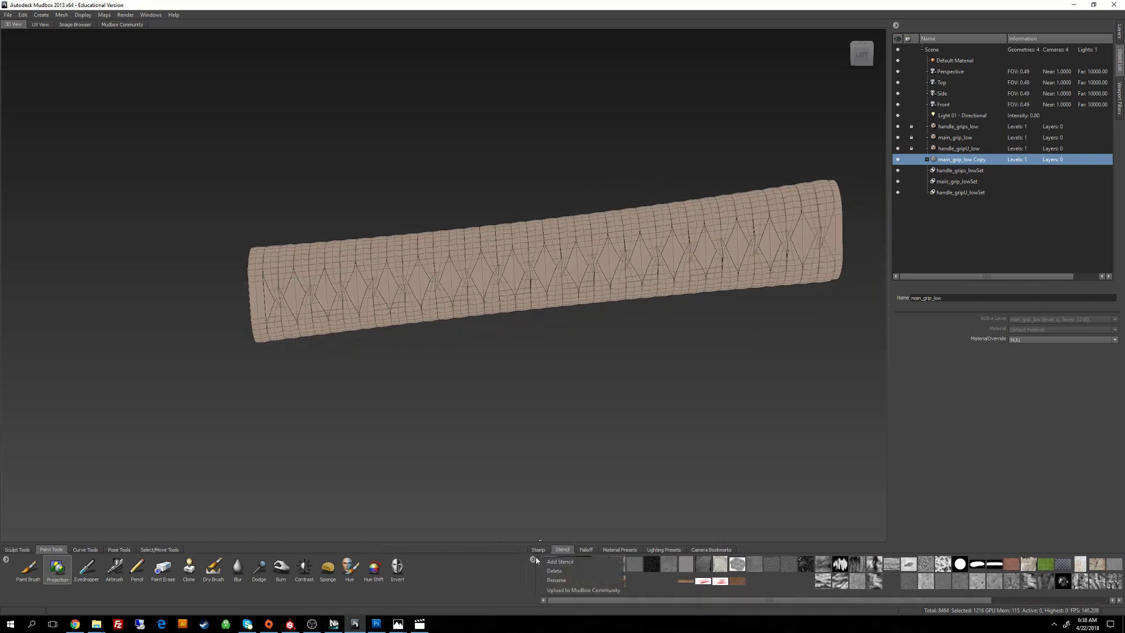
pyautogui.click(561, 563)
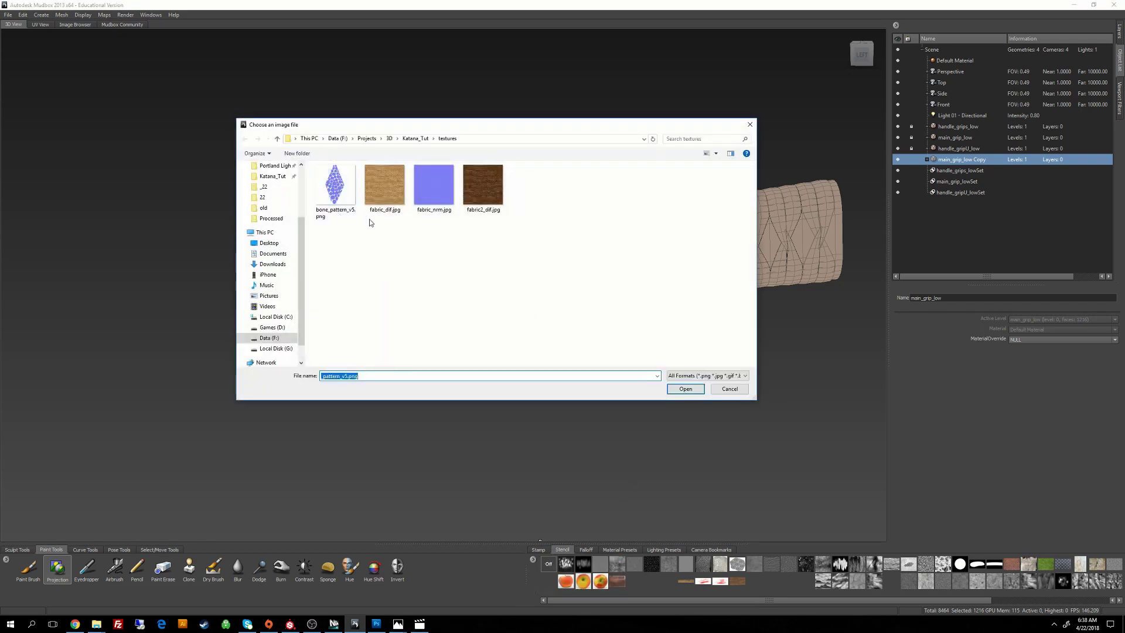
pyautogui.click(345, 208)
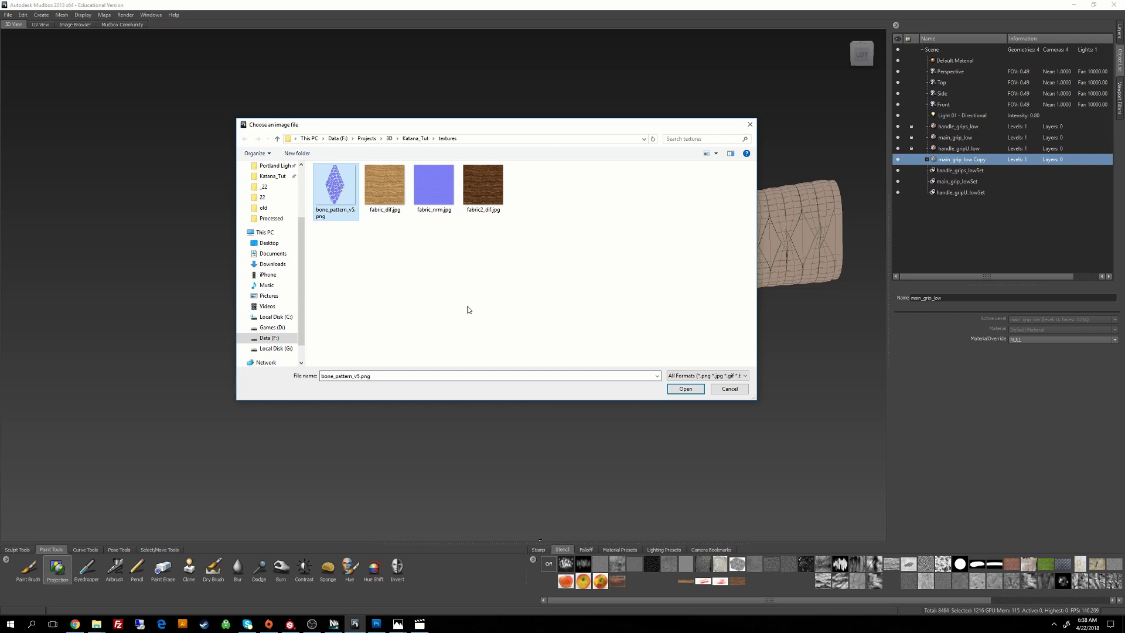
pyautogui.click(685, 389)
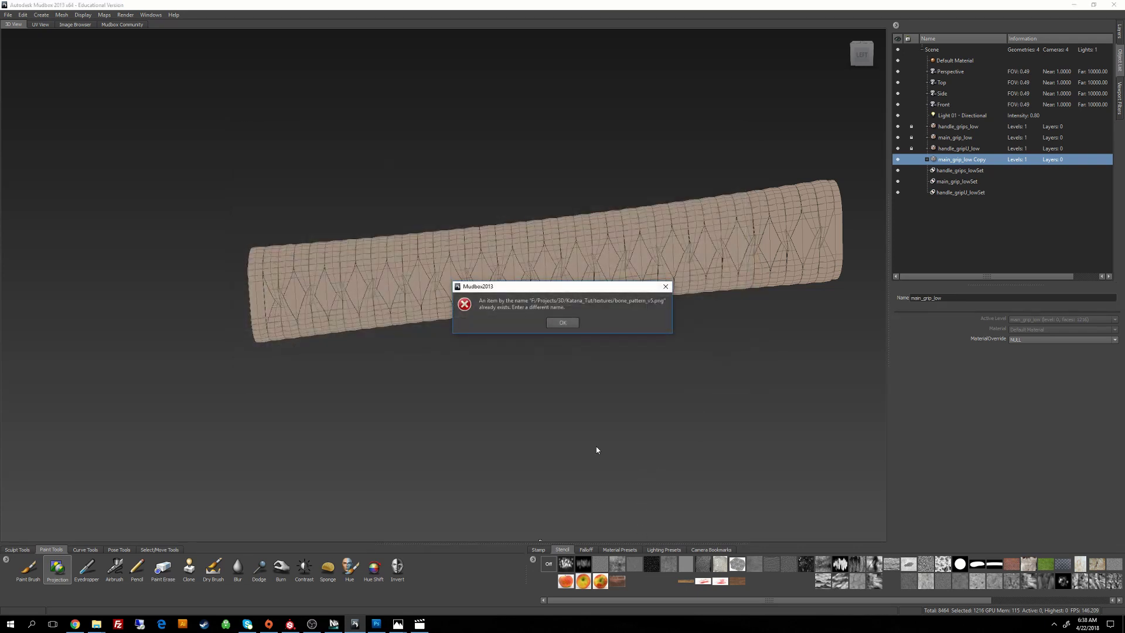
pyautogui.click(563, 323)
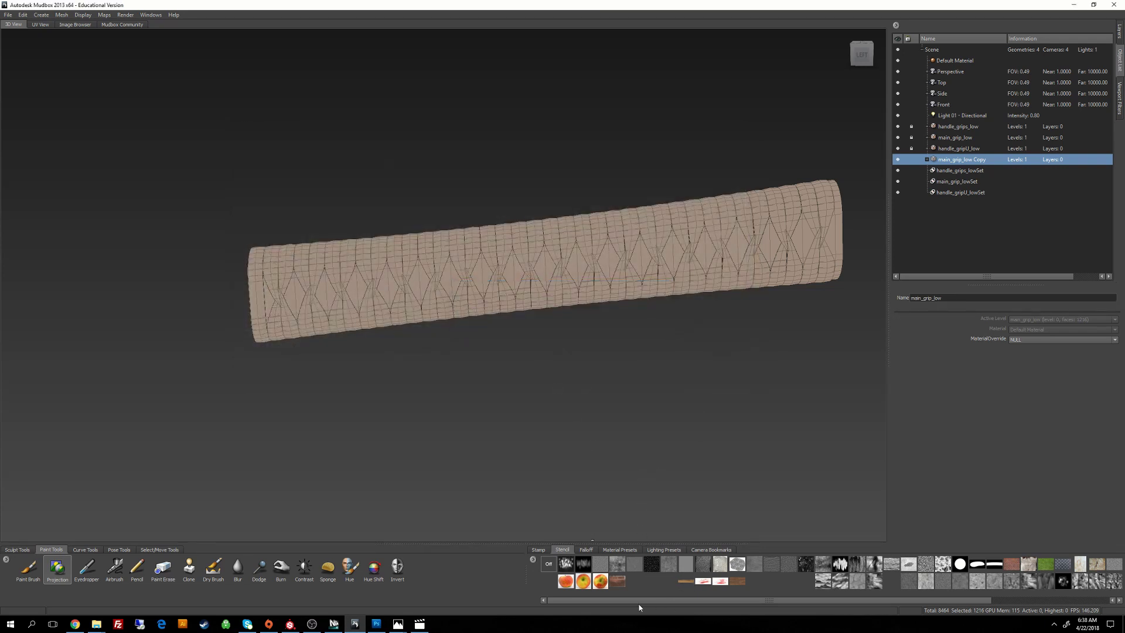
# Step: Load the existing diamond-shaped bone pattern stencil, then hide it from the viewport
pyautogui.moveTo(639, 607); pyautogui.dragTo(757, 606)
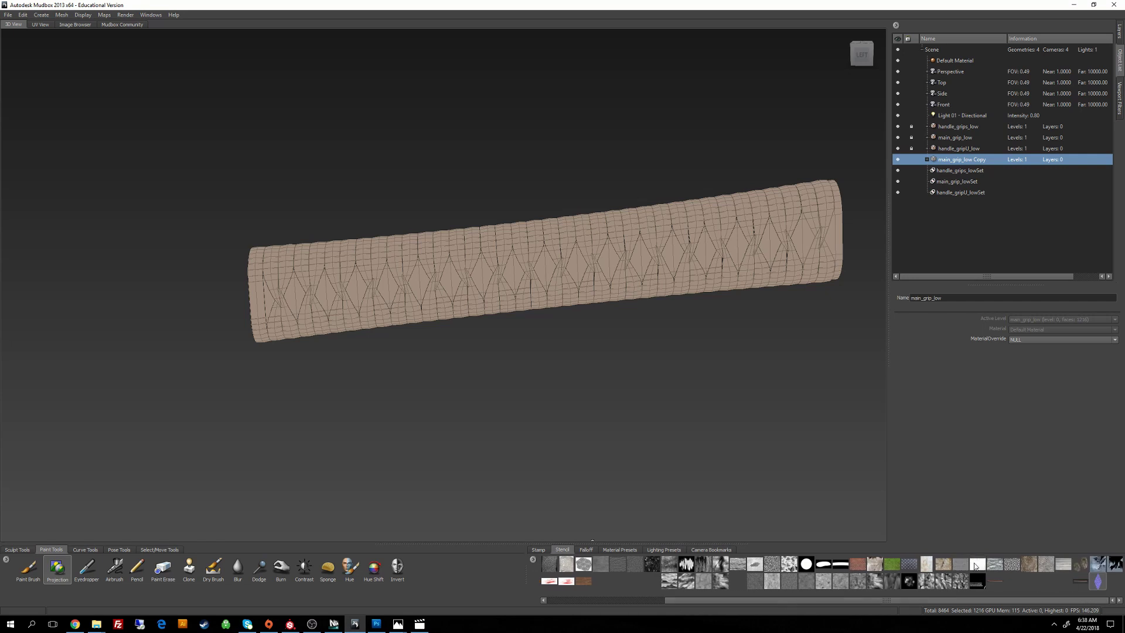
pyautogui.click(1099, 582)
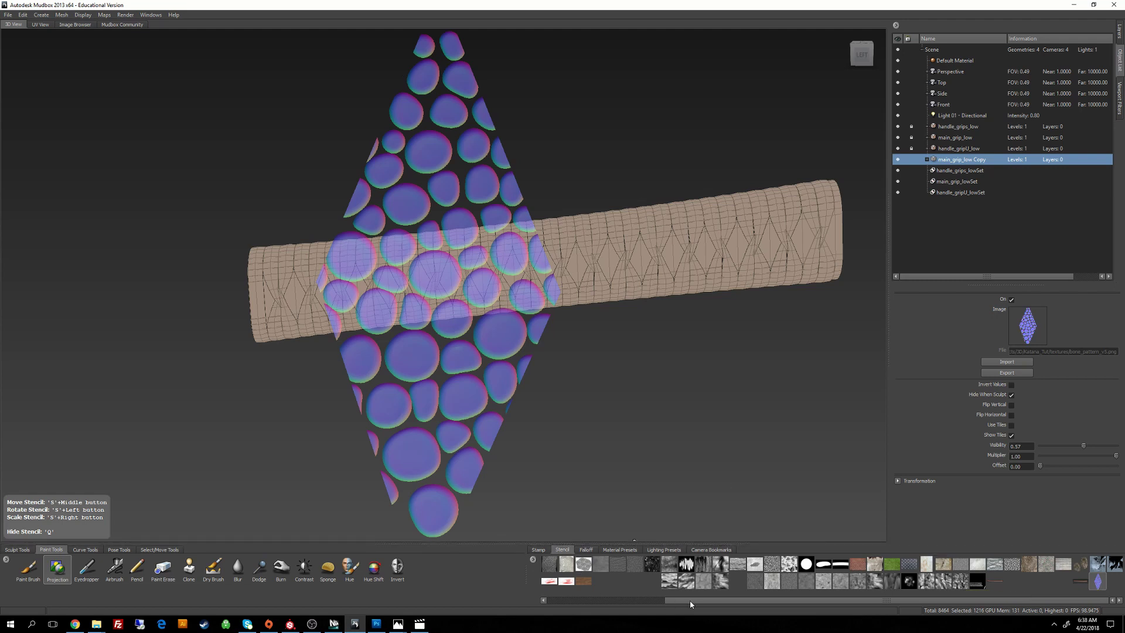
pyautogui.moveTo(690, 603); pyautogui.dragTo(573, 601)
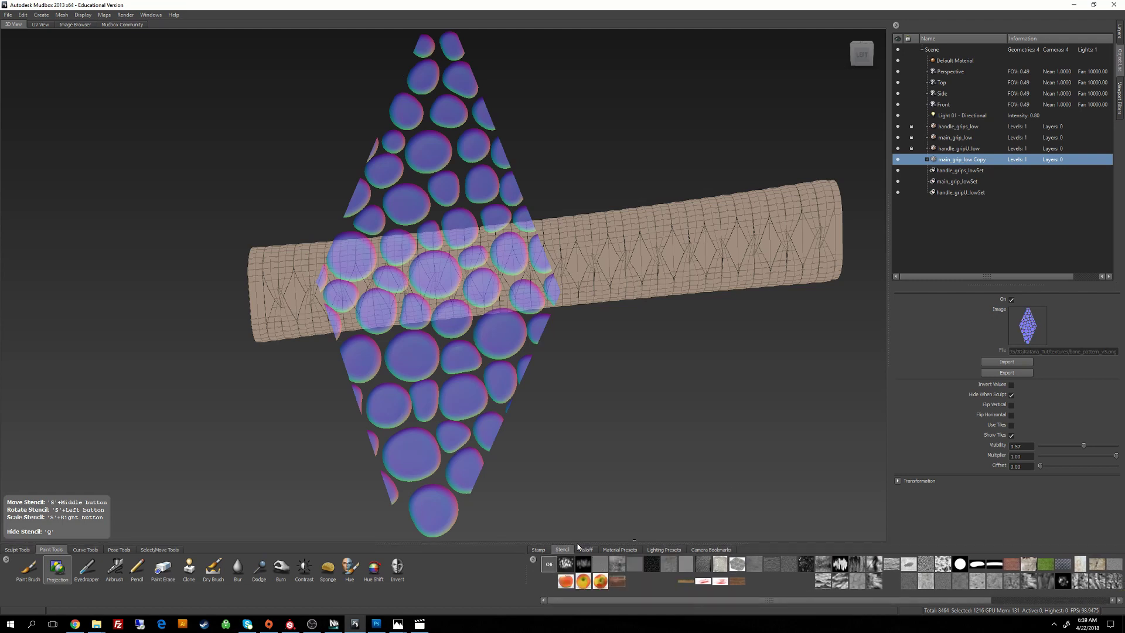
pyautogui.press('q')
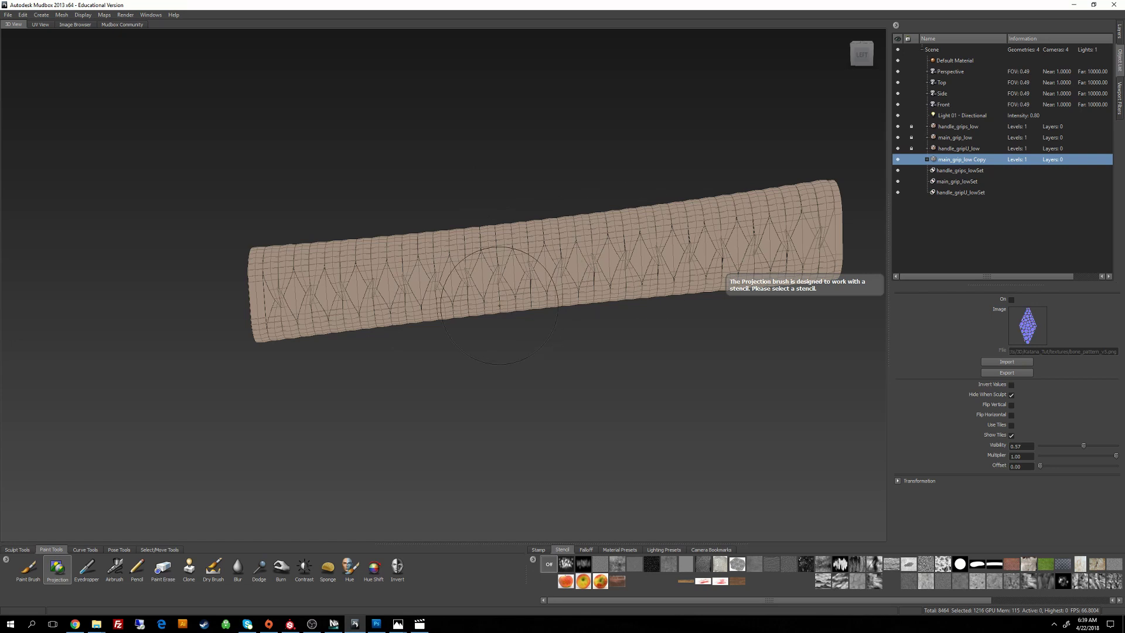
# Step: Switch the viewport to the side camera and frame the handle's end close up so its diamond gaps are clear
pyautogui.keyDown('alt'); pyautogui.moveTo(519, 201); pyautogui.dragTo(469, 243, button='middle'); pyautogui.keyUp('alt')
pyautogui.press('space')
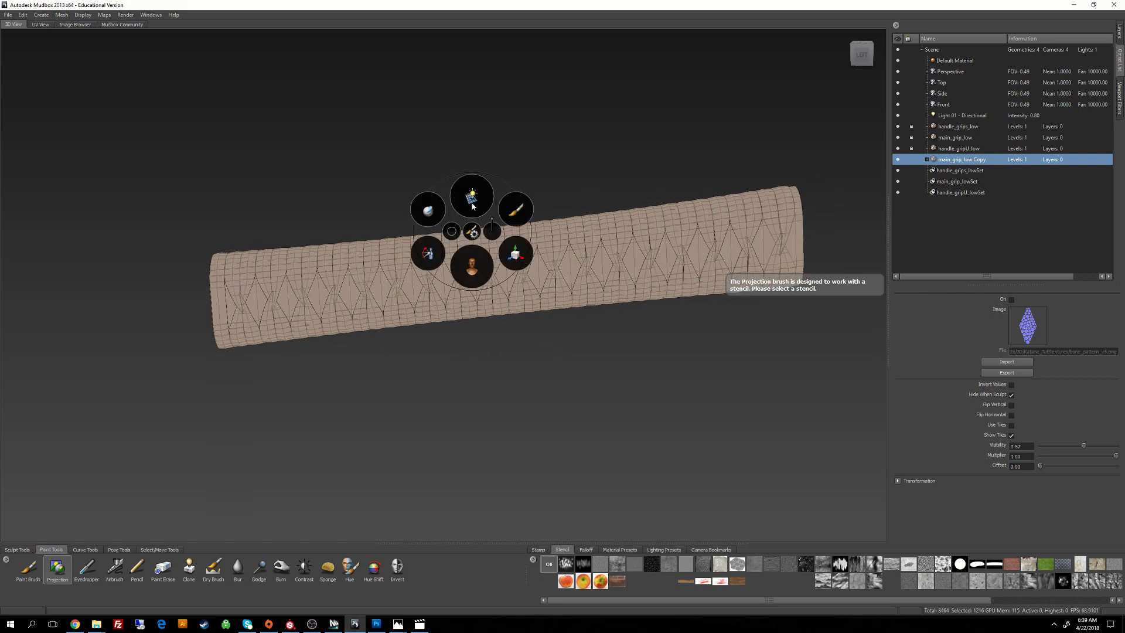
pyautogui.moveTo(474, 199)
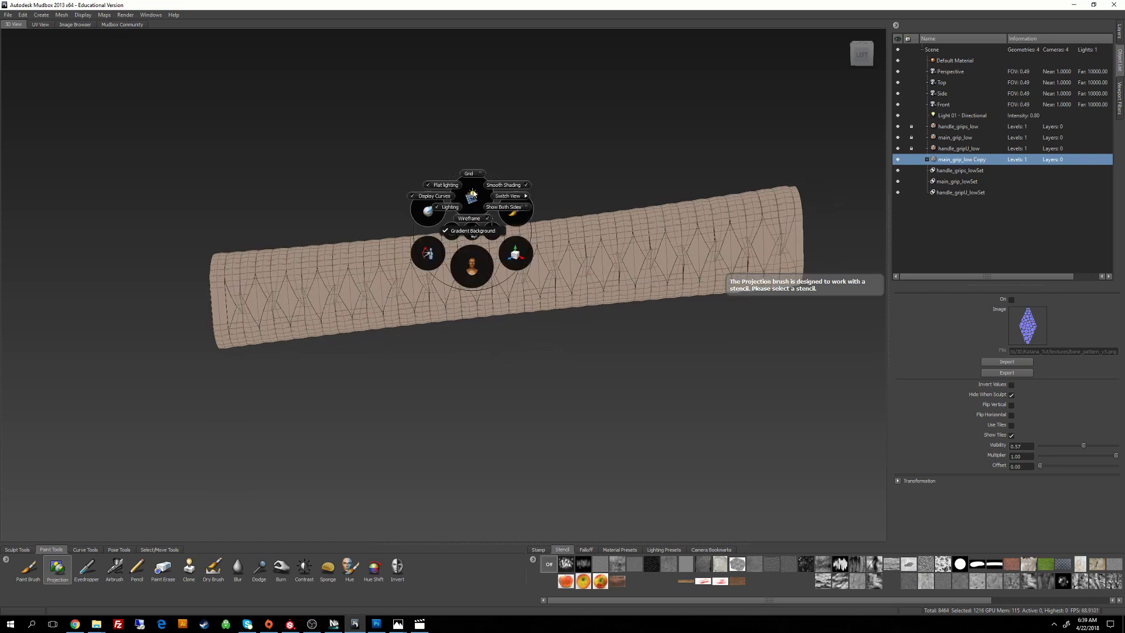
pyautogui.click(507, 197)
pyautogui.click(535, 195)
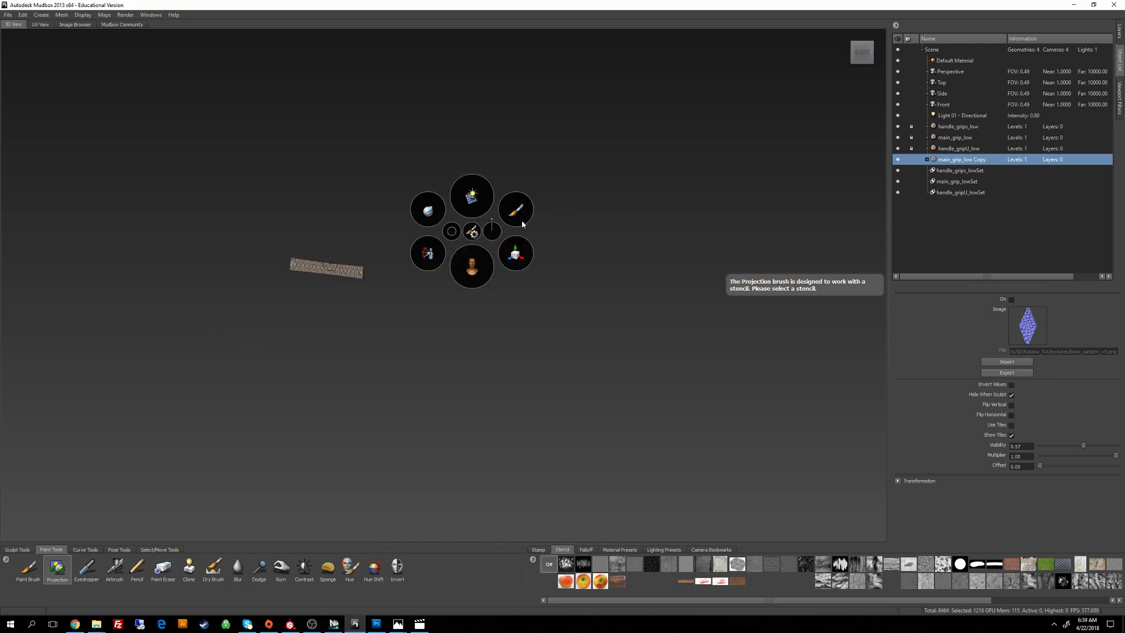
pyautogui.scroll(10, 463, 304)
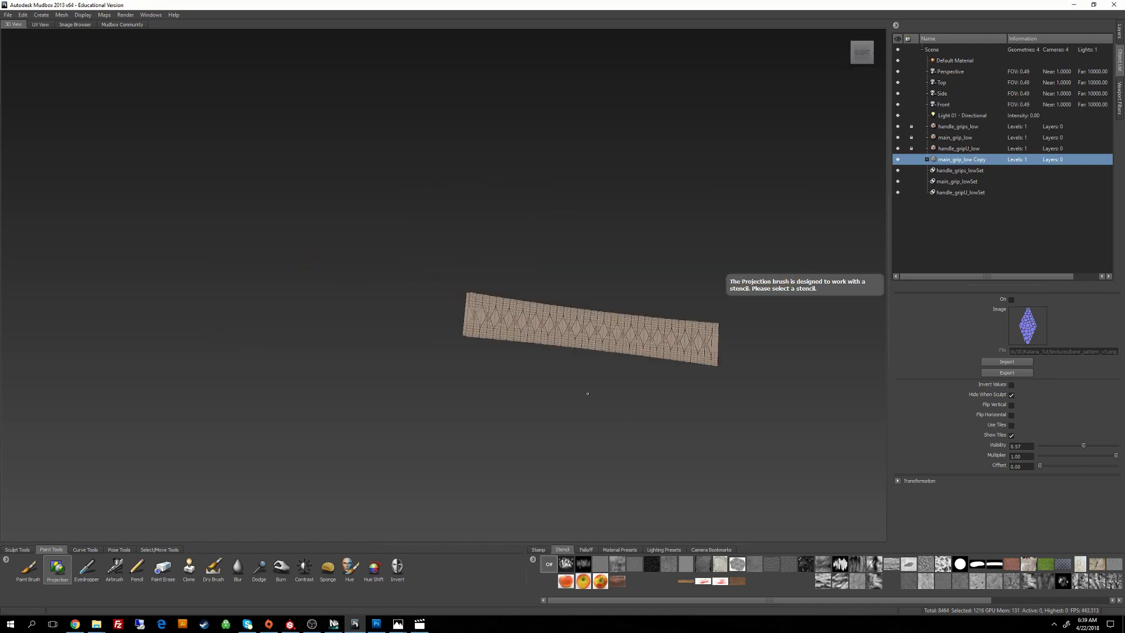
pyautogui.keyDown('alt'); pyautogui.moveTo(622, 439); pyautogui.dragTo(546, 443, button='middle'); pyautogui.keyUp('alt')
pyautogui.keyDown('alt'); pyautogui.moveTo(546, 444); pyautogui.dragTo(529, 209, button='right'); pyautogui.keyUp('alt')
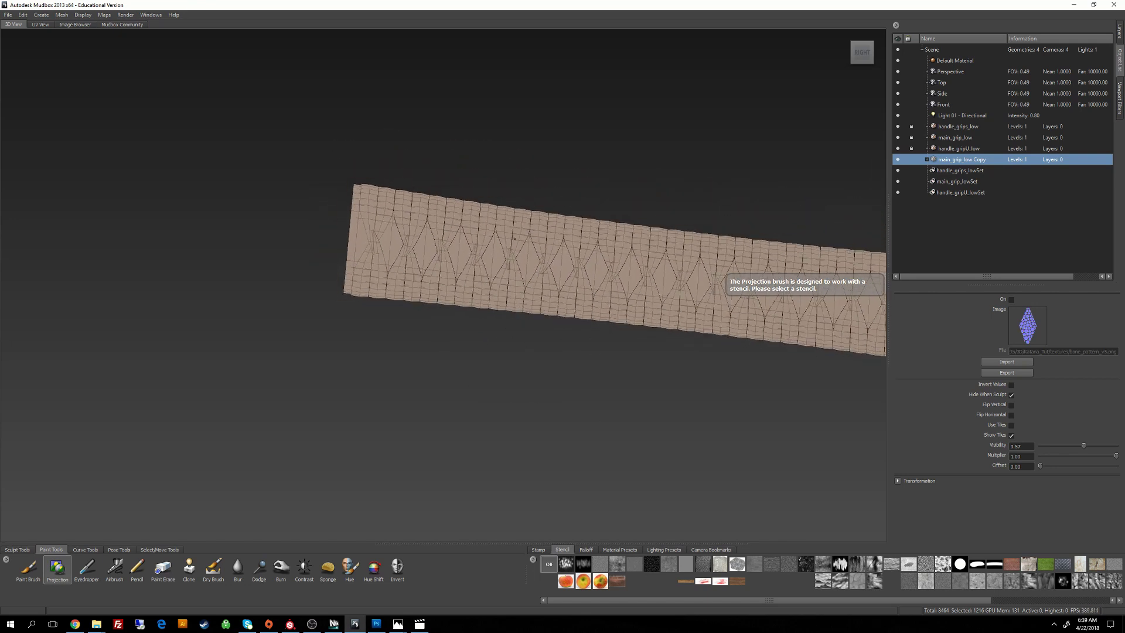
pyautogui.keyDown('alt'); pyautogui.moveTo(529, 210); pyautogui.dragTo(488, 212, button='middle'); pyautogui.keyUp('alt')
pyautogui.keyDown('alt'); pyautogui.moveTo(488, 213); pyautogui.dragTo(220, 325, button='right'); pyautogui.keyUp('alt')
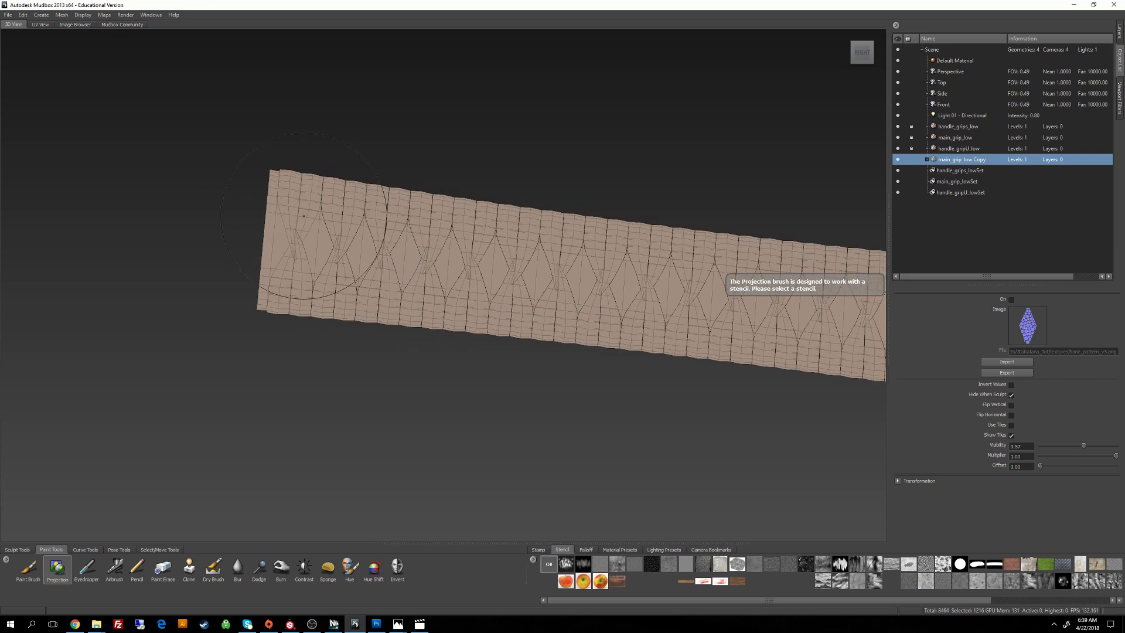
pyautogui.keyDown('alt'); pyautogui.moveTo(492, 275); pyautogui.dragTo(565, 297, button='middle'); pyautogui.keyUp('alt')
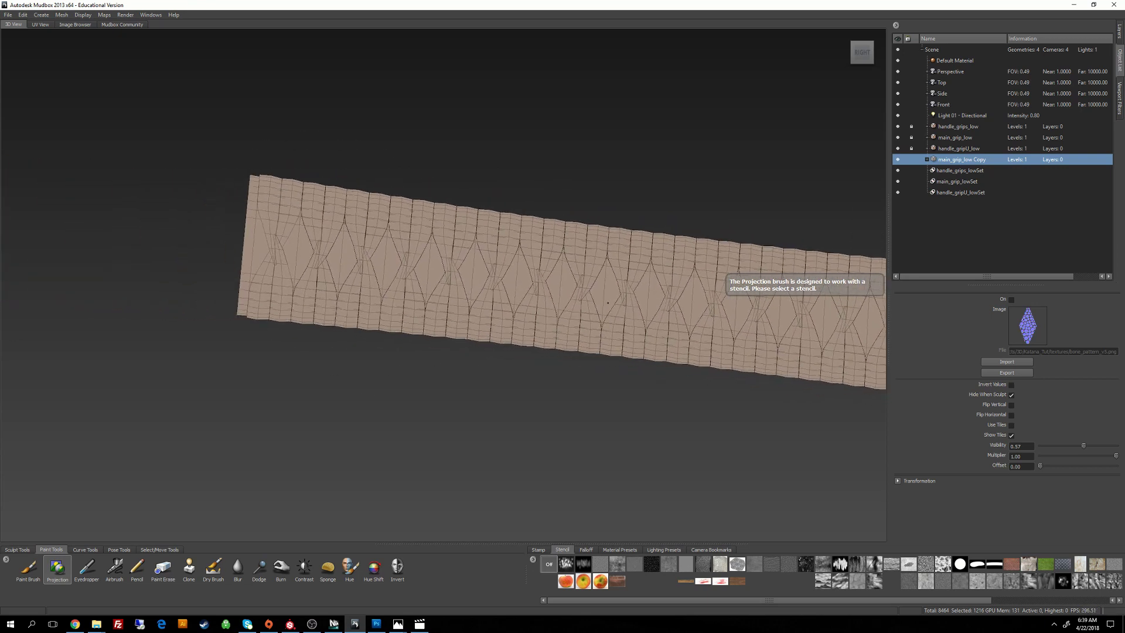
pyautogui.keyDown('alt'); pyautogui.moveTo(300, 266); pyautogui.dragTo(344, 266, button='middle'); pyautogui.keyUp('alt')
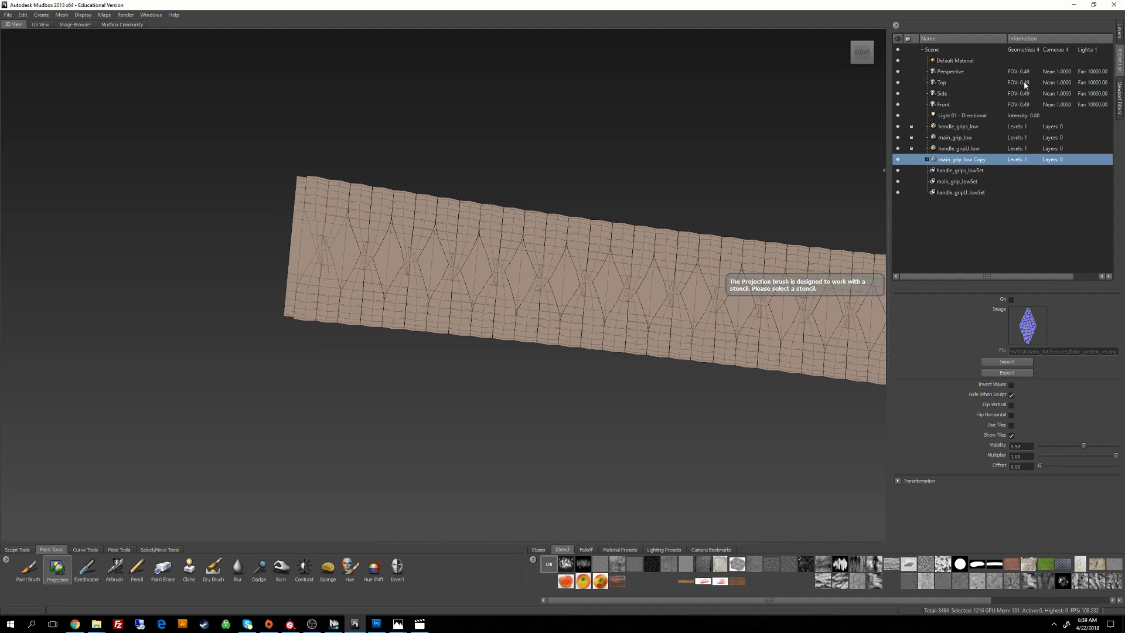
# Step: Create Paint Layer 1 on the duplicated main grip with size 4096, TIFF [8 Bit, RGBA] format and the Diffuse channel
pyautogui.click(1119, 31)
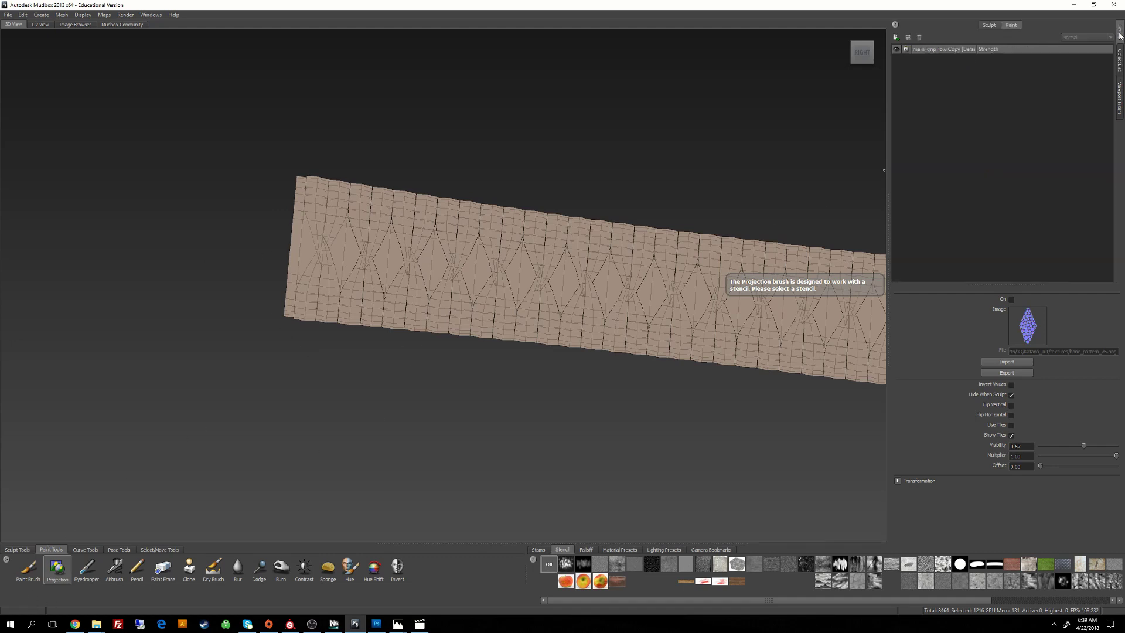
pyautogui.rightClick(925, 115)
pyautogui.click(944, 121)
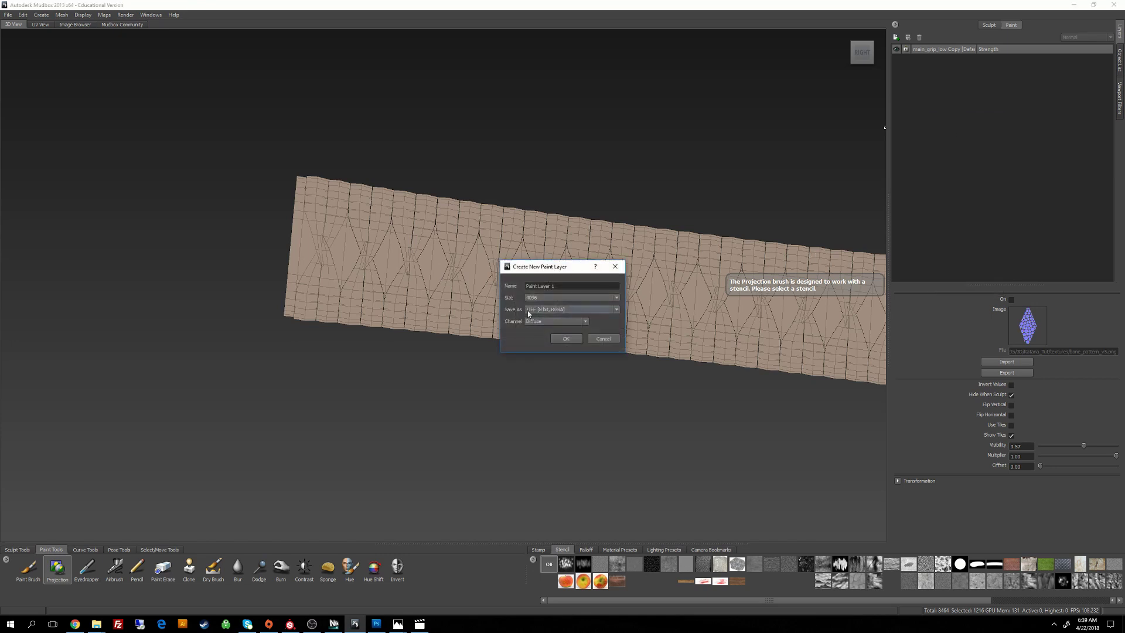
pyautogui.click(568, 340)
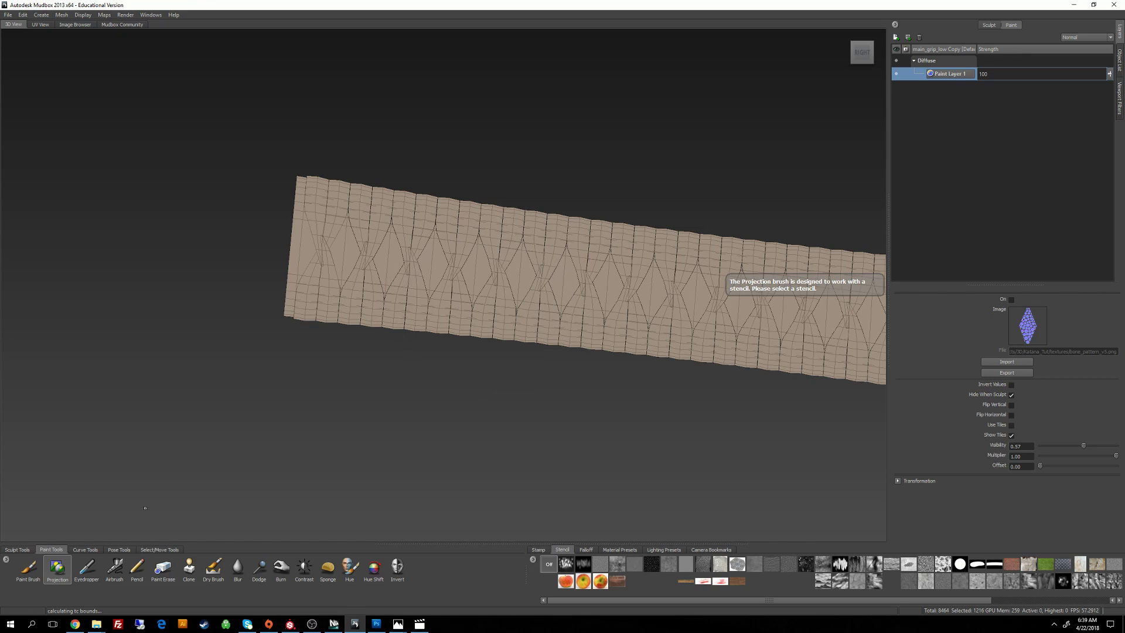
# Step: Activate the Projection brush with the diamond bone-pattern stencil and scale the stencil down toward the size of the handle's gaps
pyautogui.click(56, 568)
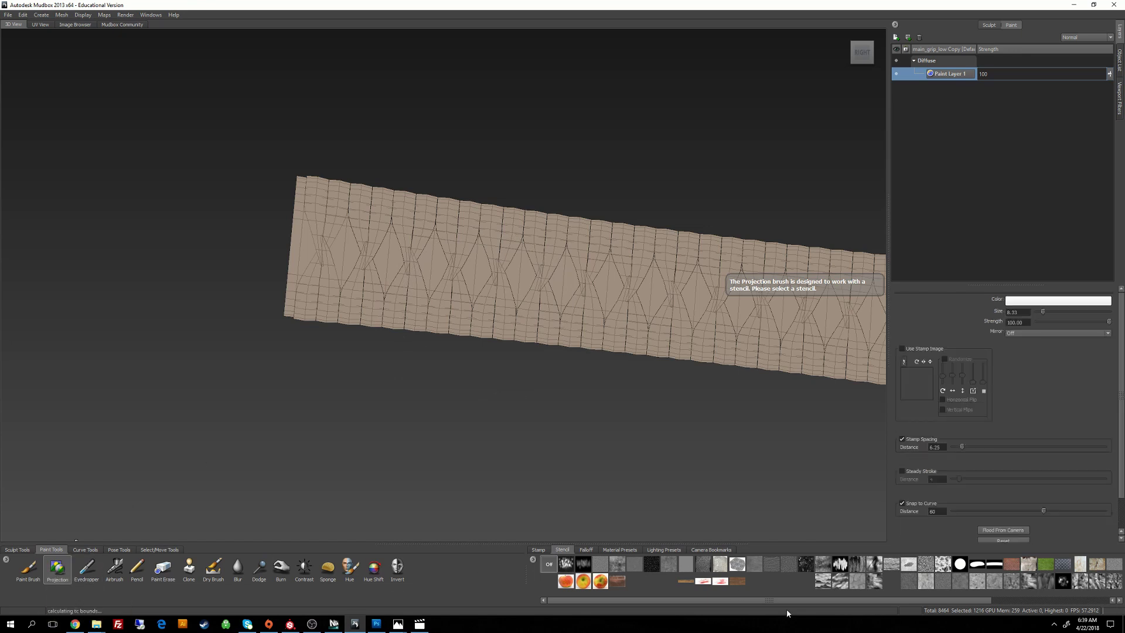
pyautogui.moveTo(791, 604); pyautogui.dragTo(976, 609)
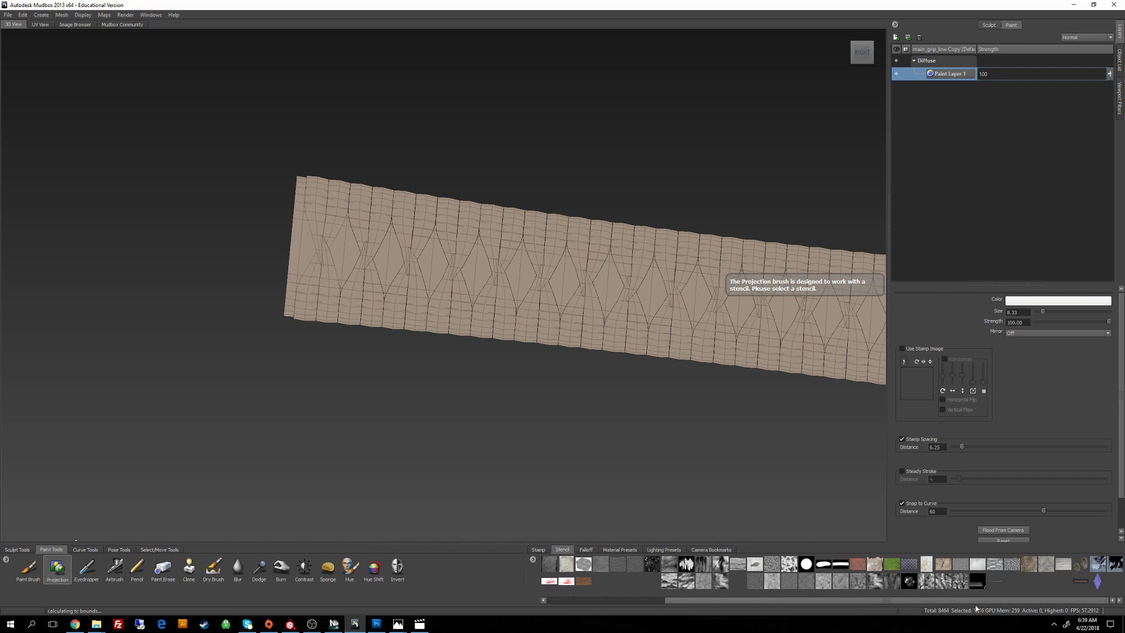
pyautogui.click(1097, 582)
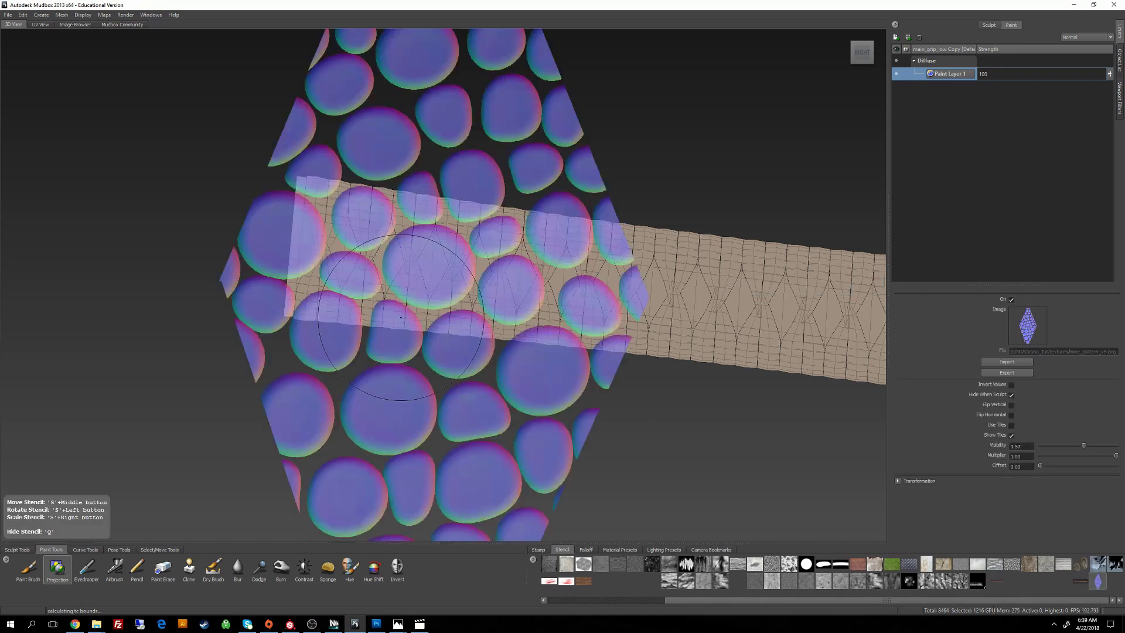
pyautogui.moveTo(400, 317); pyautogui.dragTo(376, 214, button='right')
# Step: Fit the bone-pattern stencil over the first full diamond gap near the handle's end
pyautogui.keyDown('alt'); pyautogui.moveTo(395, 279); pyautogui.dragTo(440, 285, button='middle'); pyautogui.keyUp('alt')
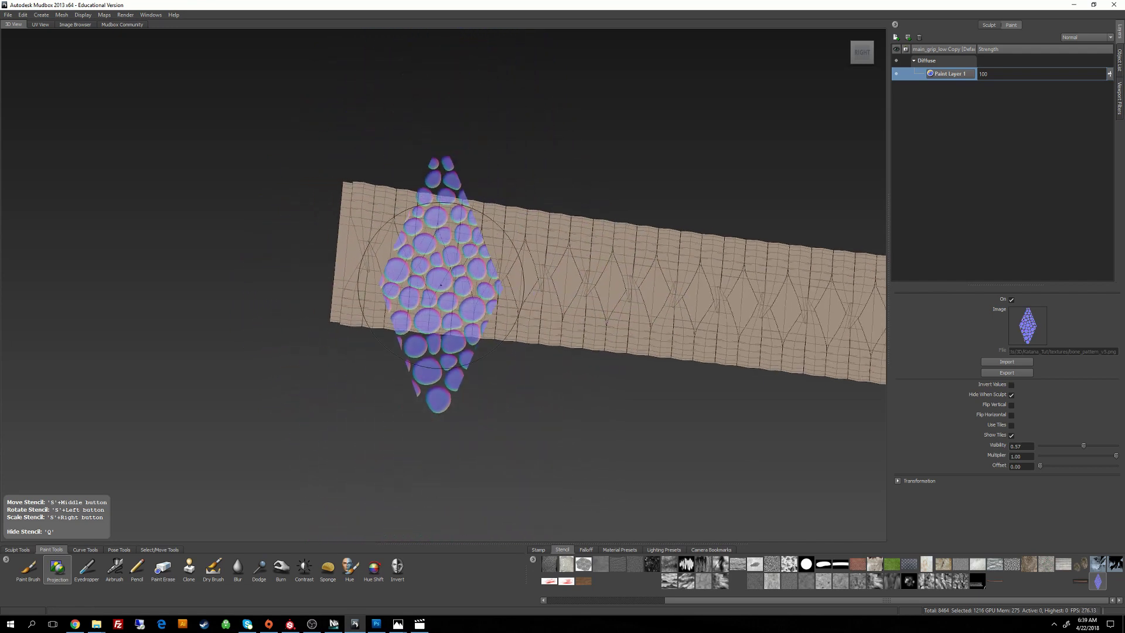
pyautogui.keyDown('alt'); pyautogui.moveTo(440, 285); pyautogui.dragTo(386, 335, button='right'); pyautogui.keyUp('alt')
pyautogui.keyDown('alt'); pyautogui.moveTo(373, 303); pyautogui.dragTo(402, 321, button='middle'); pyautogui.keyUp('alt')
pyautogui.keyDown('alt'); pyautogui.moveTo(402, 321); pyautogui.dragTo(458, 312, button='right'); pyautogui.keyUp('alt')
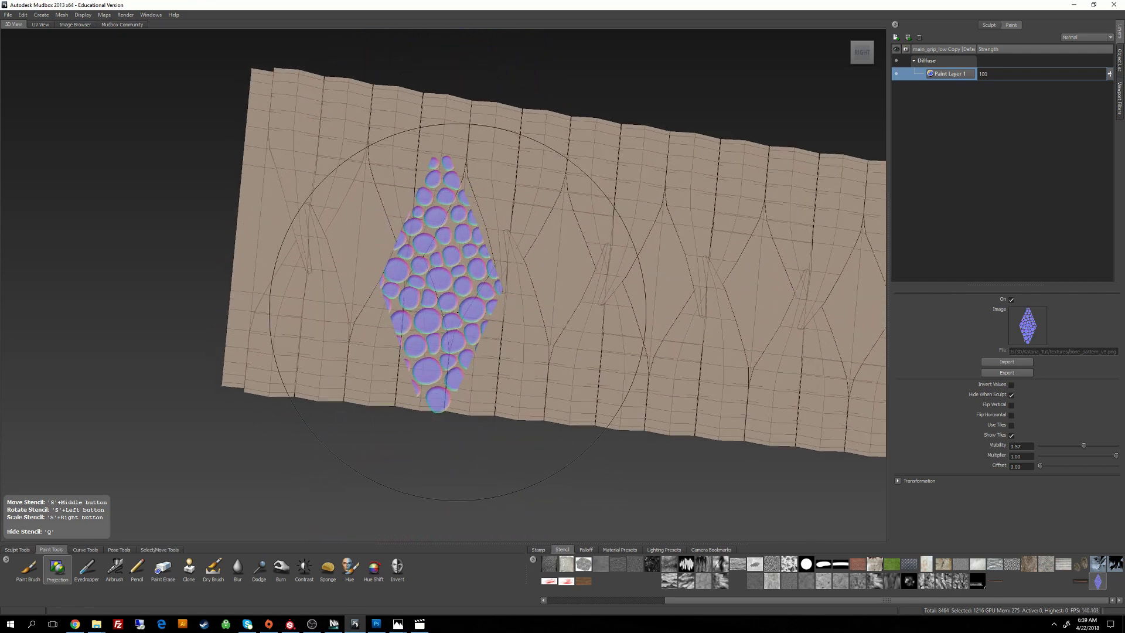
pyautogui.moveTo(456, 312); pyautogui.dragTo(402, 291, button='middle')
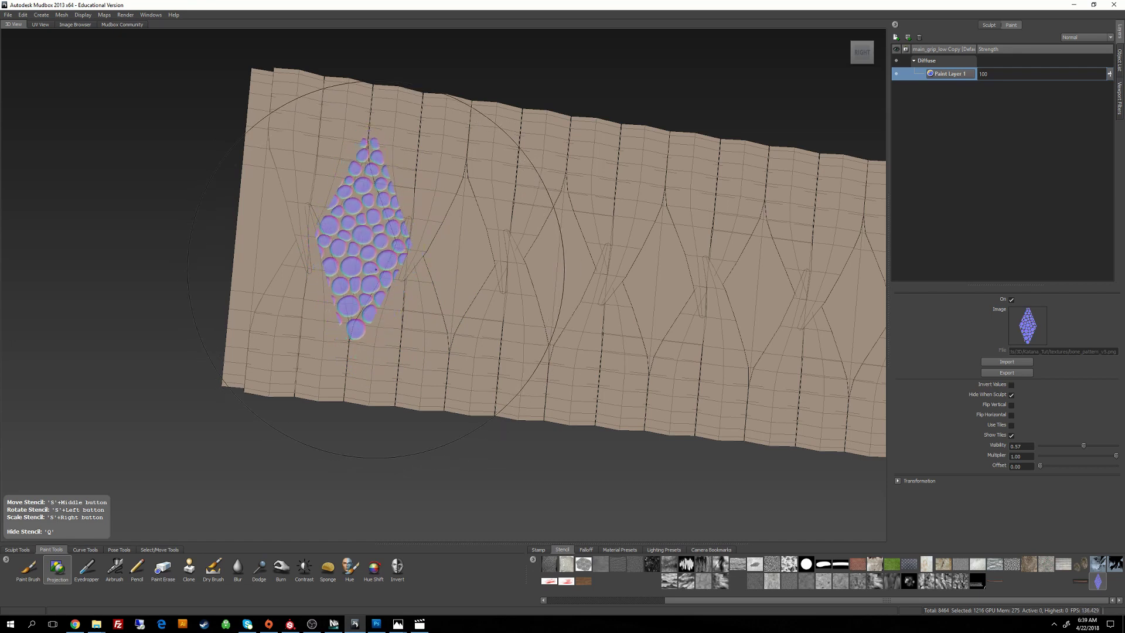
pyautogui.moveTo(395, 269); pyautogui.dragTo(319, 271, button='middle')
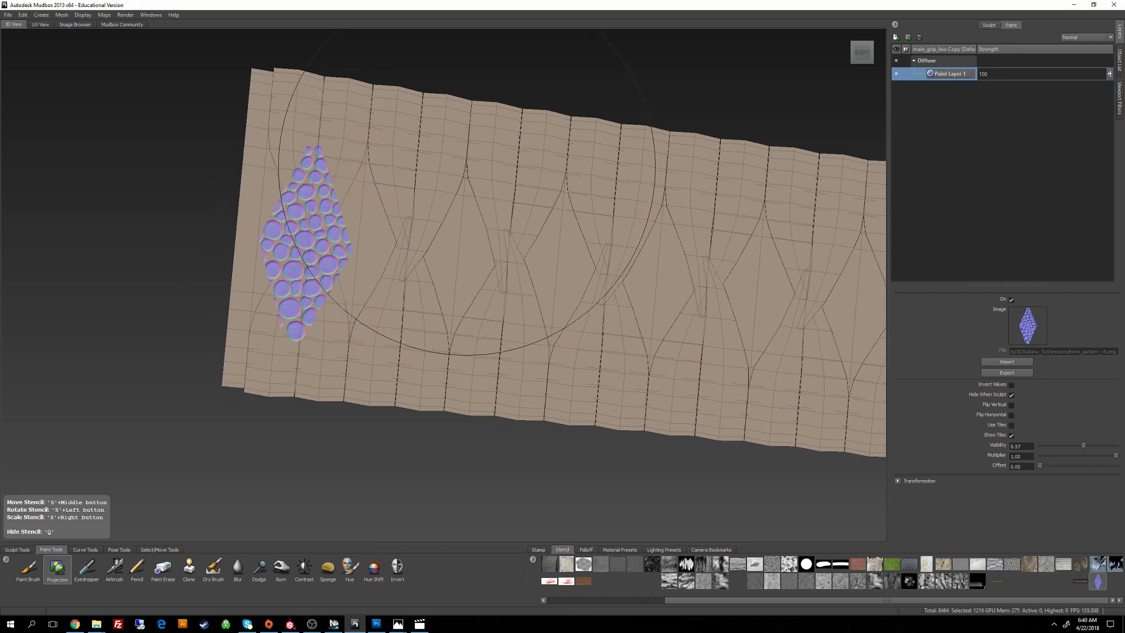
pyautogui.moveTo(303, 254); pyautogui.dragTo(358, 253, button='middle')
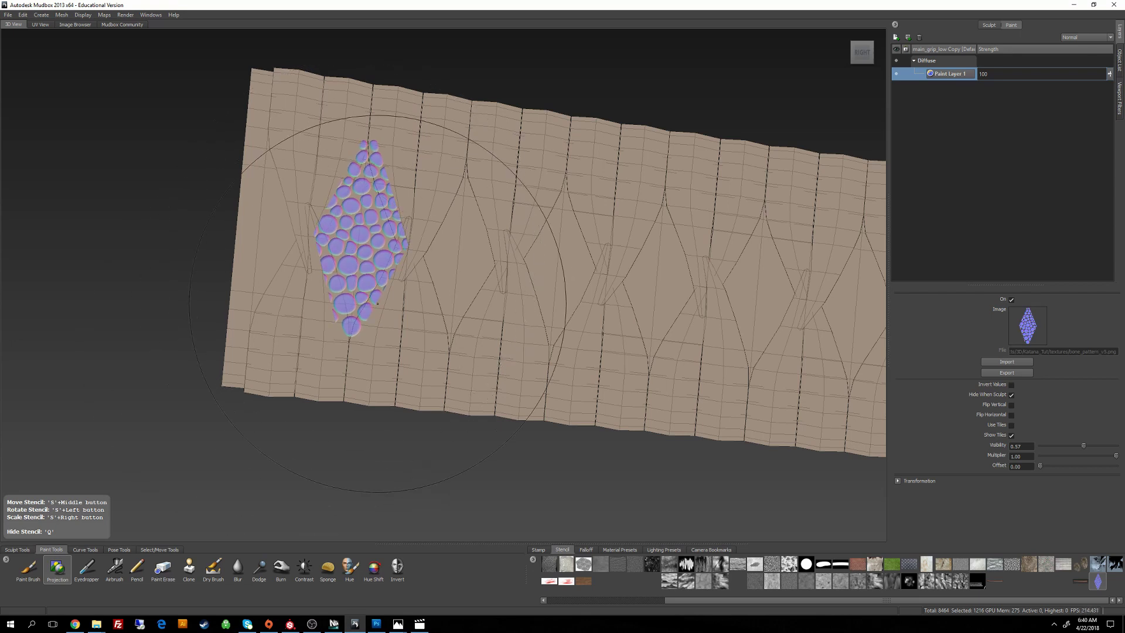
# Step: Project the bone pattern into the first full diamond gap with the Projection brush's Flood From Camera
pyautogui.click(57, 571)
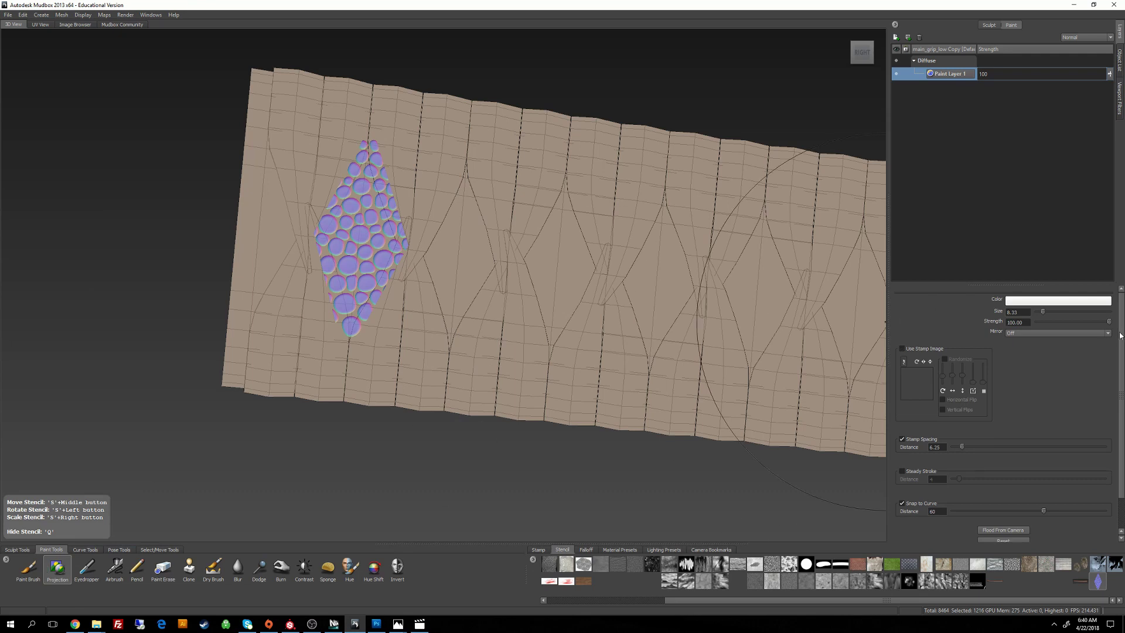
pyautogui.scroll(-2, 1120, 335)
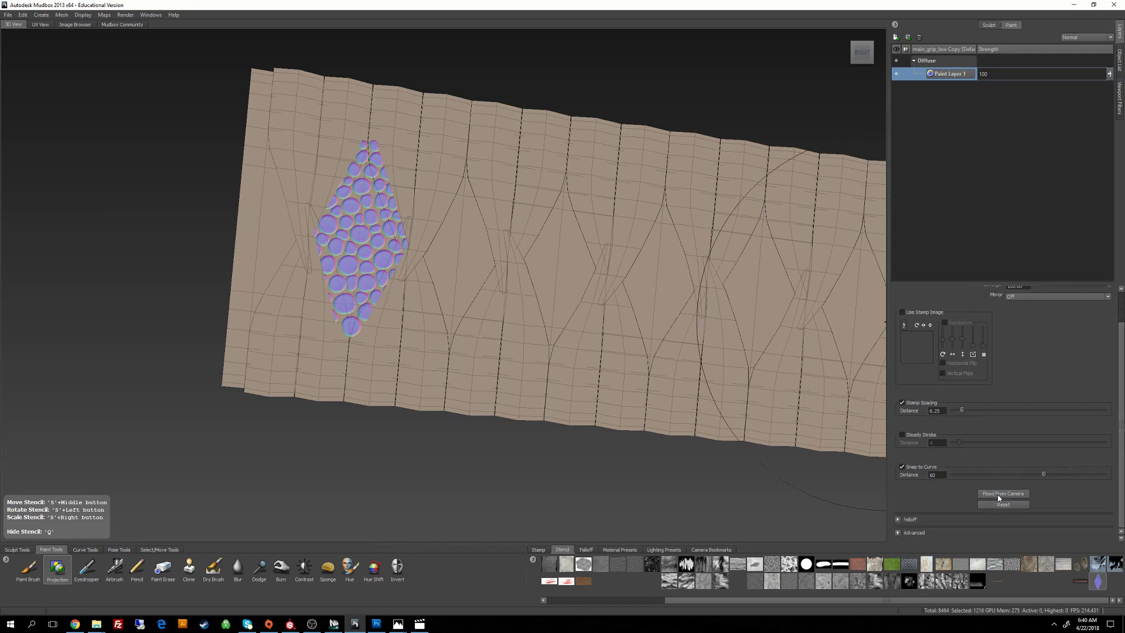
pyautogui.moveTo(384, 338); pyautogui.dragTo(352, 281)
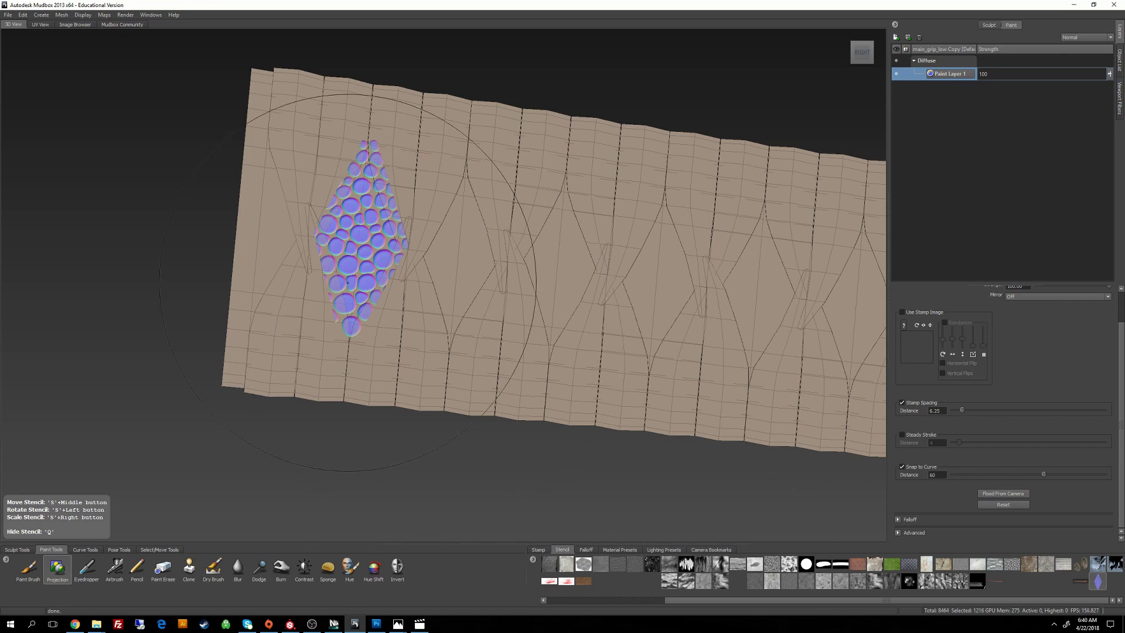
# Step: Align the stencil with the second and third diamond gaps in turn and flood the bone pattern into each from the camera
pyautogui.moveTo(354, 276); pyautogui.dragTo(631, 340, button='middle')
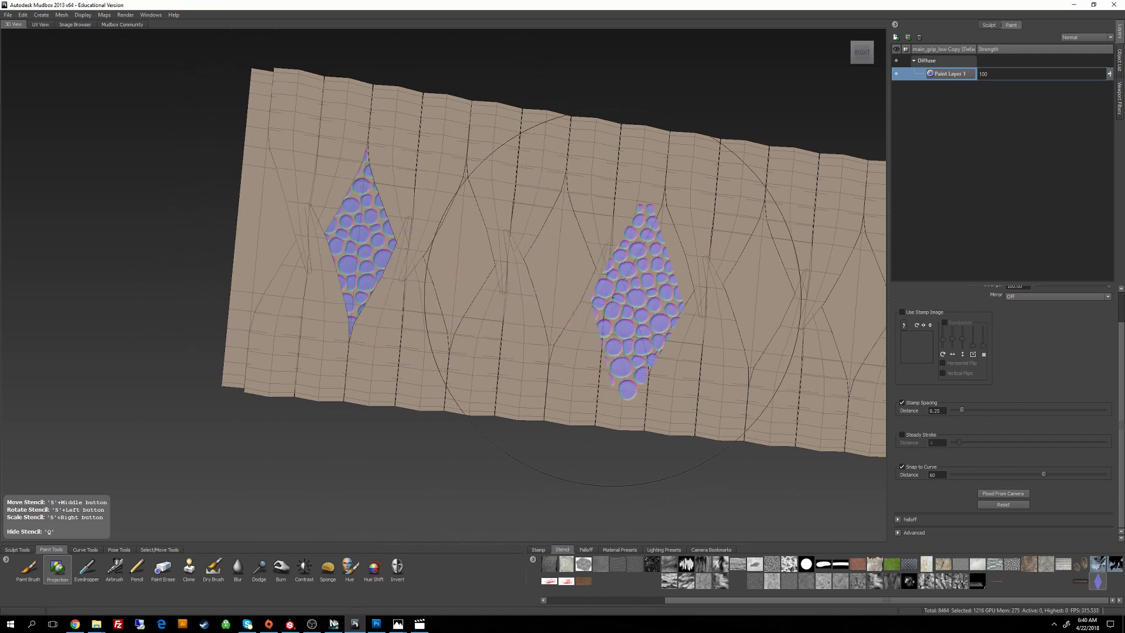
pyautogui.moveTo(639, 293)
pyautogui.mouseDown(button='middle')
pyautogui.moveTo(498, 300)
pyautogui.moveTo(459, 261)
pyautogui.moveTo(472, 265)
pyautogui.mouseUp(button='middle')
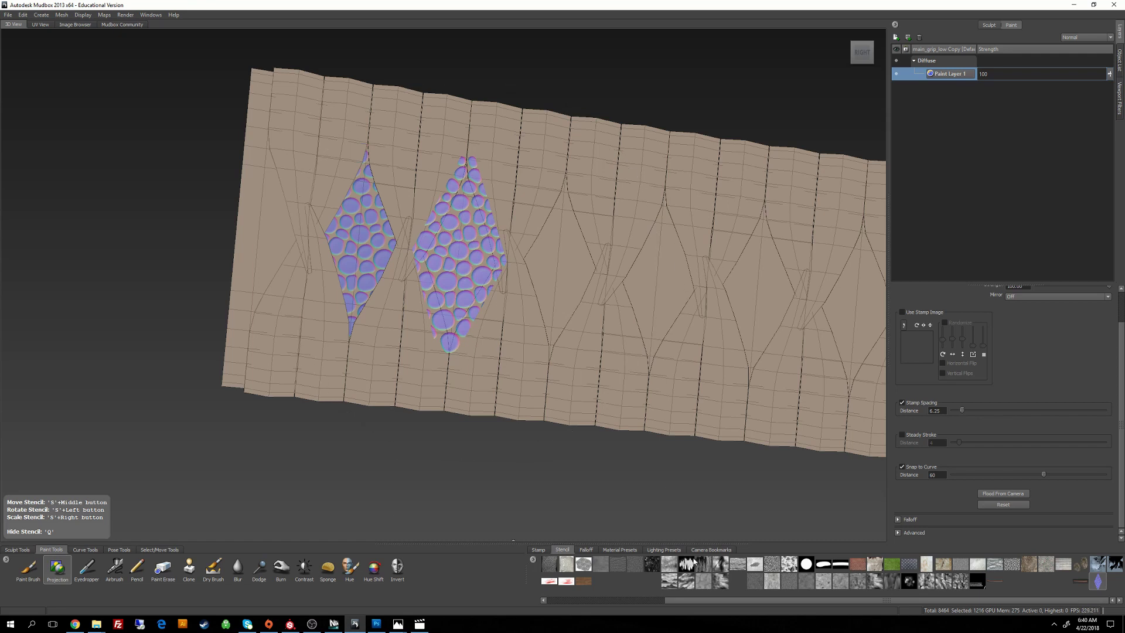
pyautogui.click(472, 288)
pyautogui.moveTo(472, 288); pyautogui.dragTo(568, 296, button='middle')
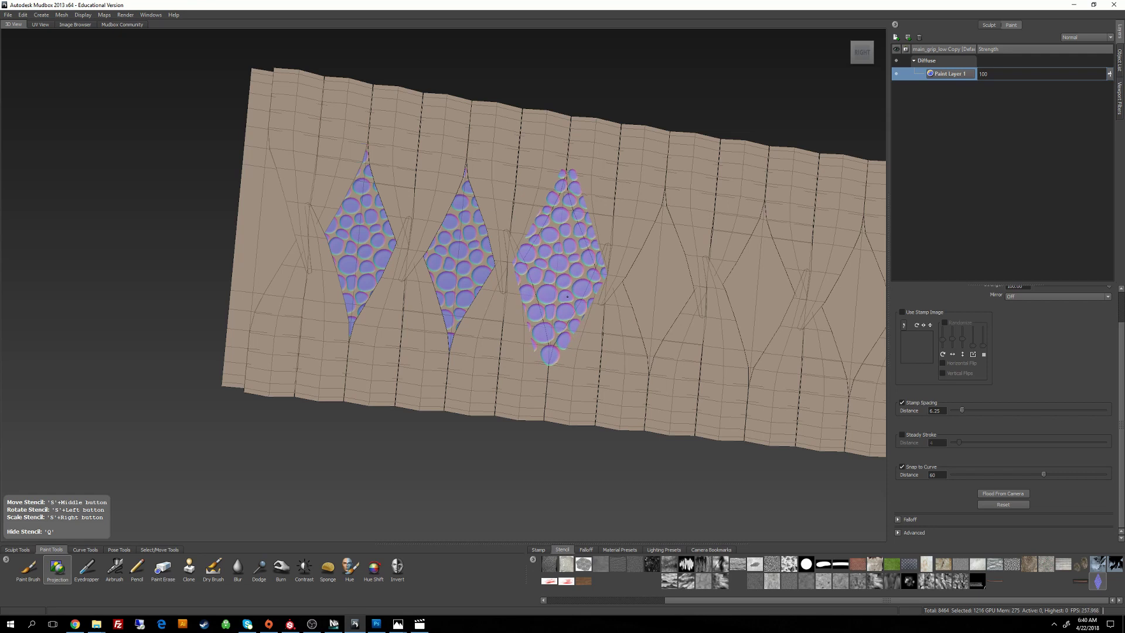
pyautogui.click(1011, 495)
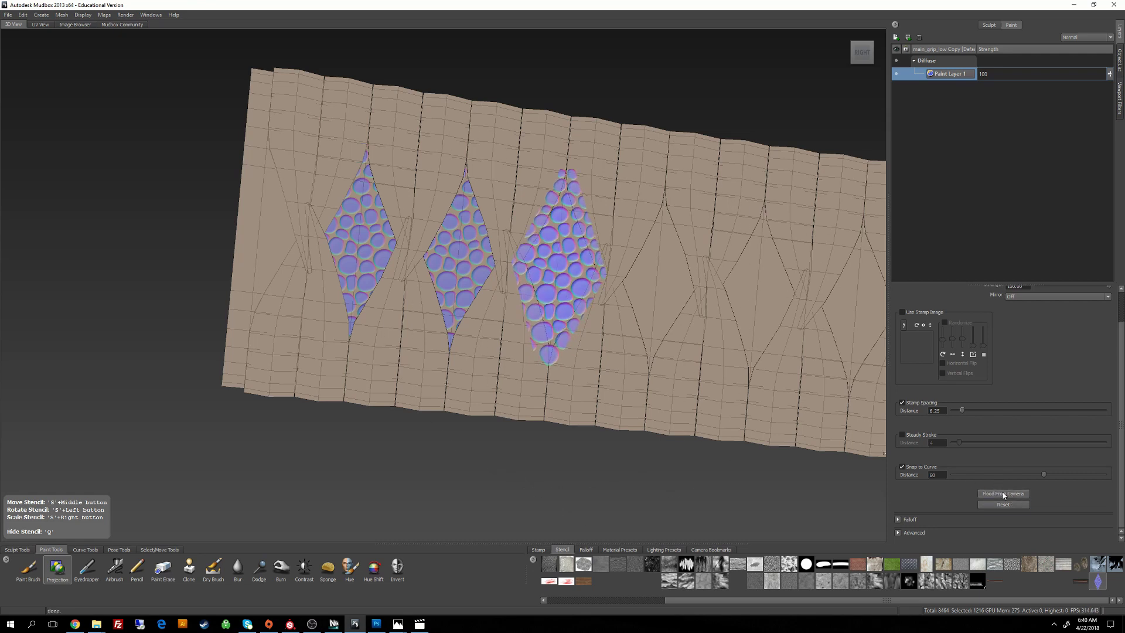
# Step: Align the stencil with the fourth and fifth diamond gaps in turn and flood the bone pattern into both
pyautogui.moveTo(571, 266)
pyautogui.mouseDown(button='middle')
pyautogui.moveTo(669, 291)
pyautogui.moveTo(672, 277)
pyautogui.mouseUp(button='middle')
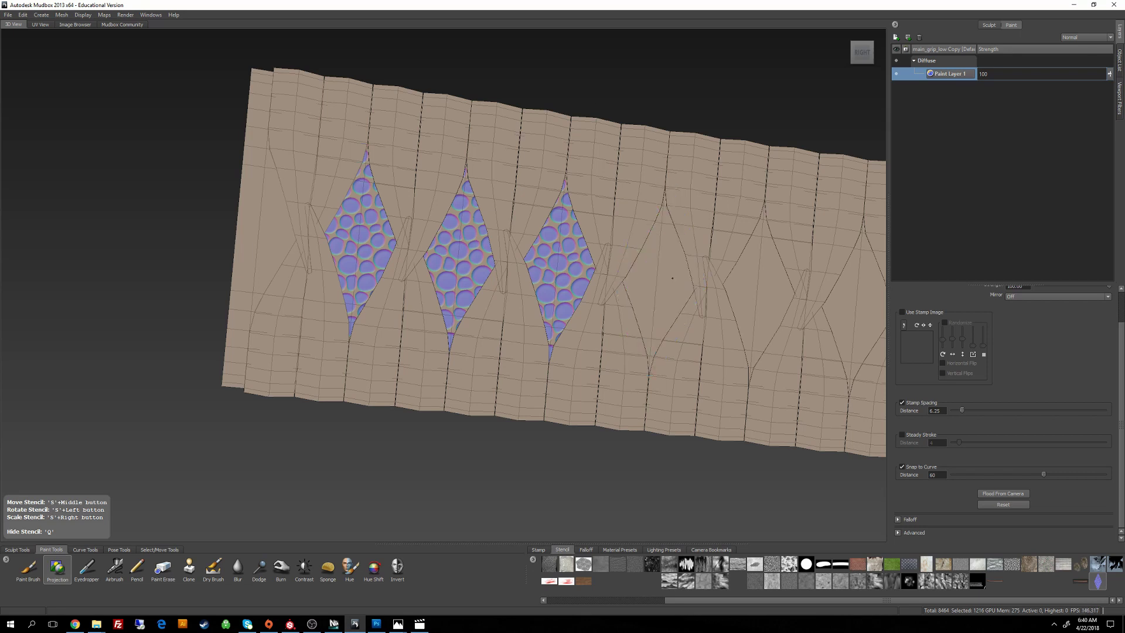
pyautogui.click(672, 279)
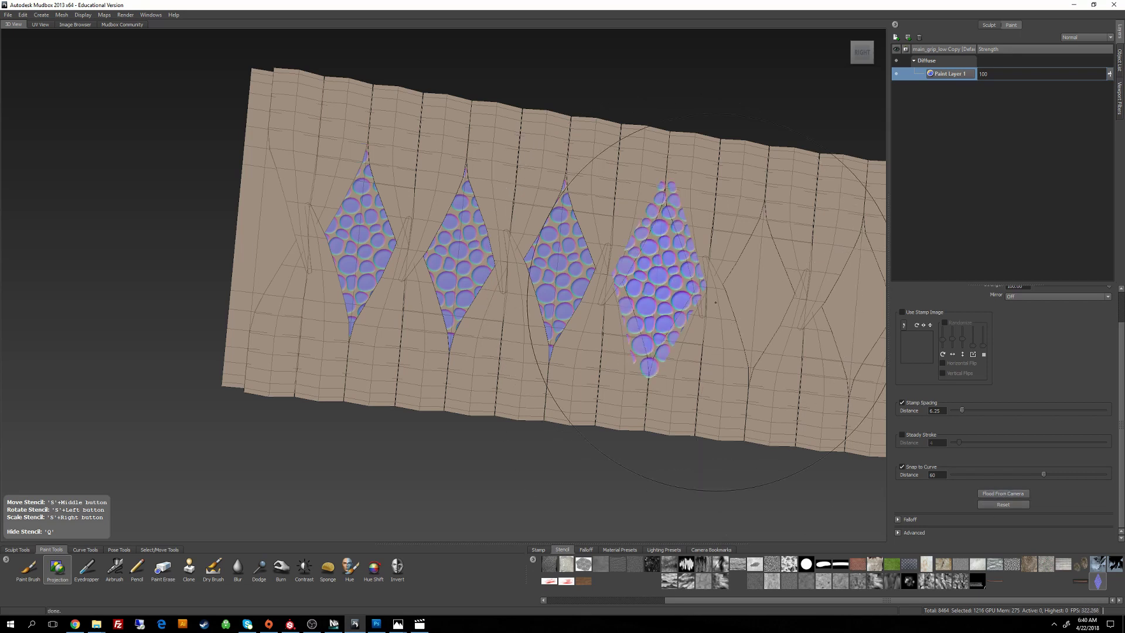
pyautogui.keyDown('alt'); pyautogui.moveTo(739, 374); pyautogui.dragTo(494, 344, button='middle'); pyautogui.keyUp('alt')
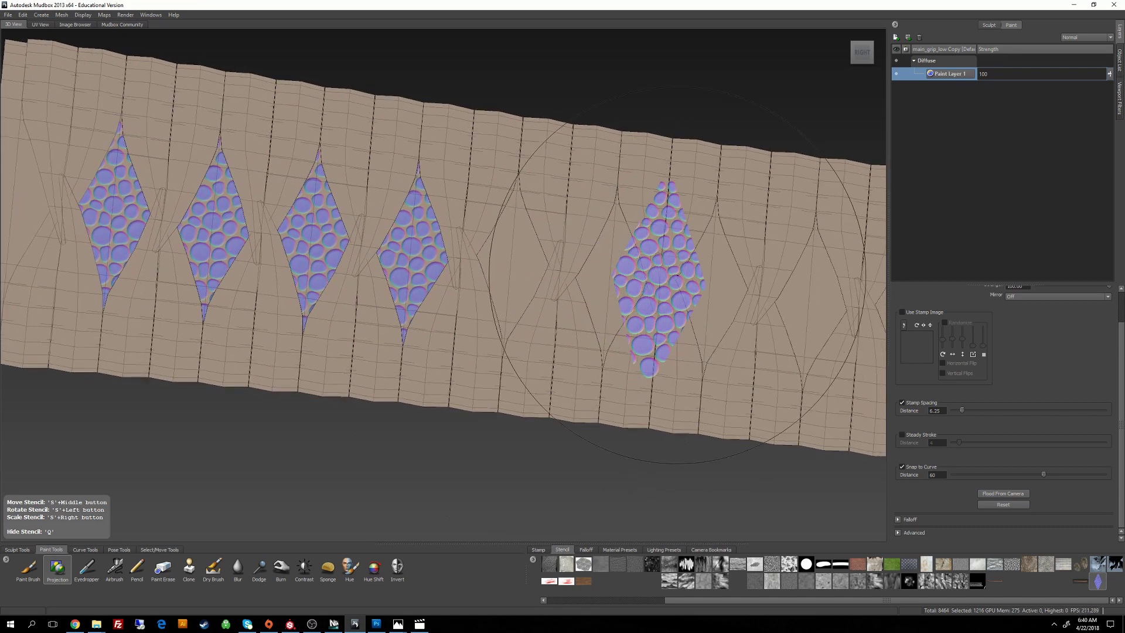
pyautogui.moveTo(674, 281)
pyautogui.mouseDown(button='middle')
pyautogui.moveTo(529, 272)
pyautogui.moveTo(527, 256)
pyautogui.moveTo(501, 278)
pyautogui.mouseUp(button='middle')
pyautogui.press('q')
pyautogui.press('q')
pyautogui.press('q')
pyautogui.press('q')
pyautogui.press('q')
pyautogui.press('q')
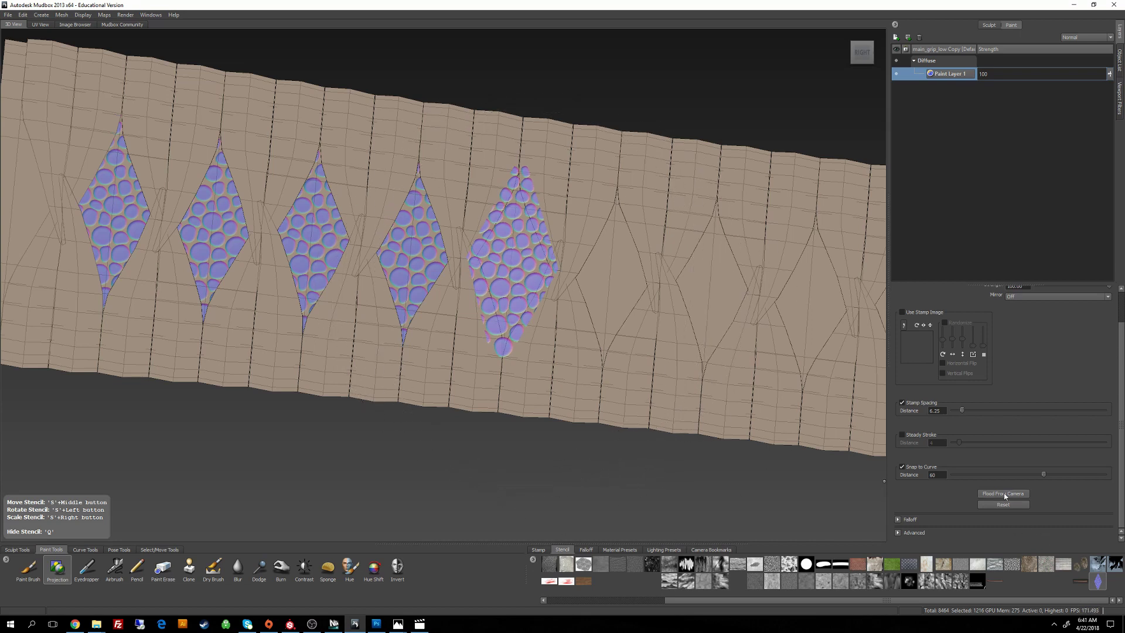
# Step: Place the stencil over the sixth diamond gap and flood the bone pattern into it from the camera
pyautogui.moveTo(511, 274); pyautogui.dragTo(611, 289, button='middle')
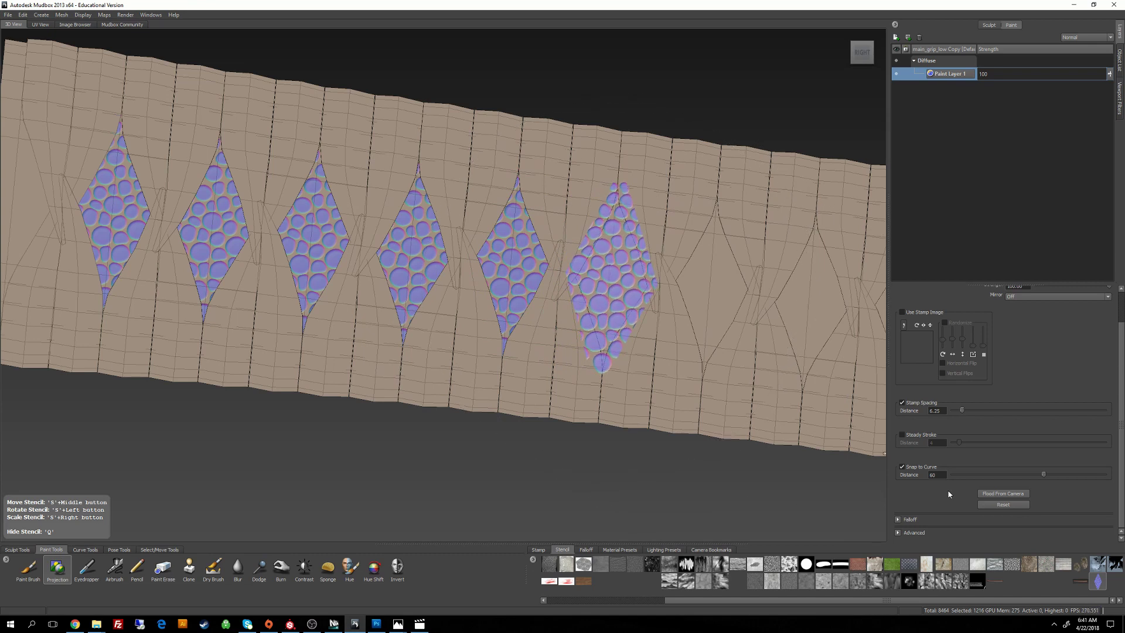
pyautogui.moveTo(645, 367); pyautogui.dragTo(578, 276)
pyautogui.moveTo(619, 285)
pyautogui.mouseDown(button='middle')
pyautogui.moveTo(788, 297)
pyautogui.moveTo(558, 274)
pyautogui.mouseUp(button='middle')
pyautogui.click(1003, 494)
# Step: Match the view scale and stencil placement to the next empty diamond gap so the bone pattern covers it fully
pyautogui.moveTo(813, 286)
pyautogui.mouseDown(button='middle')
pyautogui.moveTo(586, 265)
pyautogui.moveTo(606, 261)
pyautogui.mouseUp(button='middle')
pyautogui.scroll(1, 587, 265)
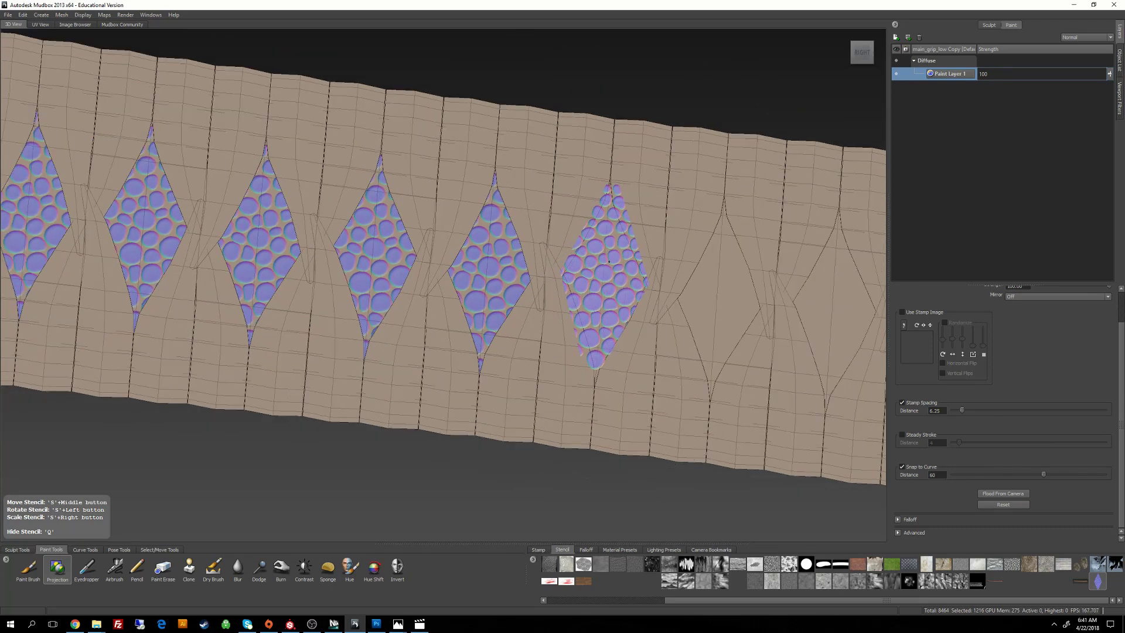
pyautogui.scroll(2, 627, 277)
pyautogui.scroll(-2, 627, 279)
pyautogui.moveTo(576, 301); pyautogui.dragTo(585, 301, button='right')
pyautogui.scroll(-1, 592, 297)
pyautogui.moveTo(585, 301); pyautogui.dragTo(593, 298, button='middle')
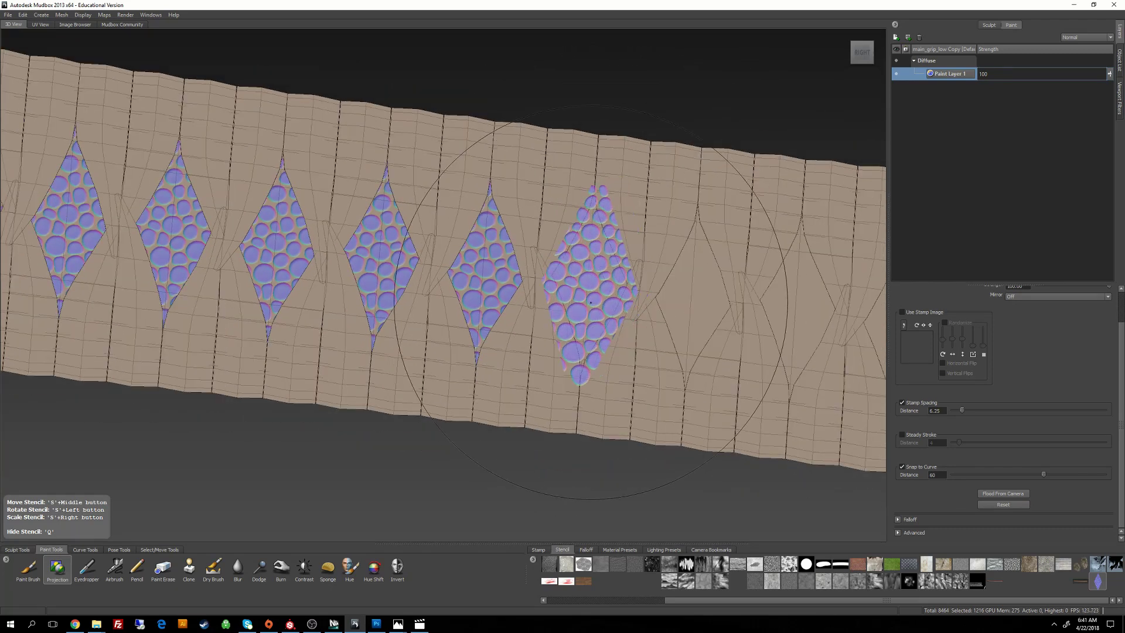
pyautogui.moveTo(592, 298); pyautogui.dragTo(588, 298, button='right')
pyautogui.moveTo(591, 297); pyautogui.dragTo(593, 296, button='middle')
pyautogui.scroll(1, 594, 296)
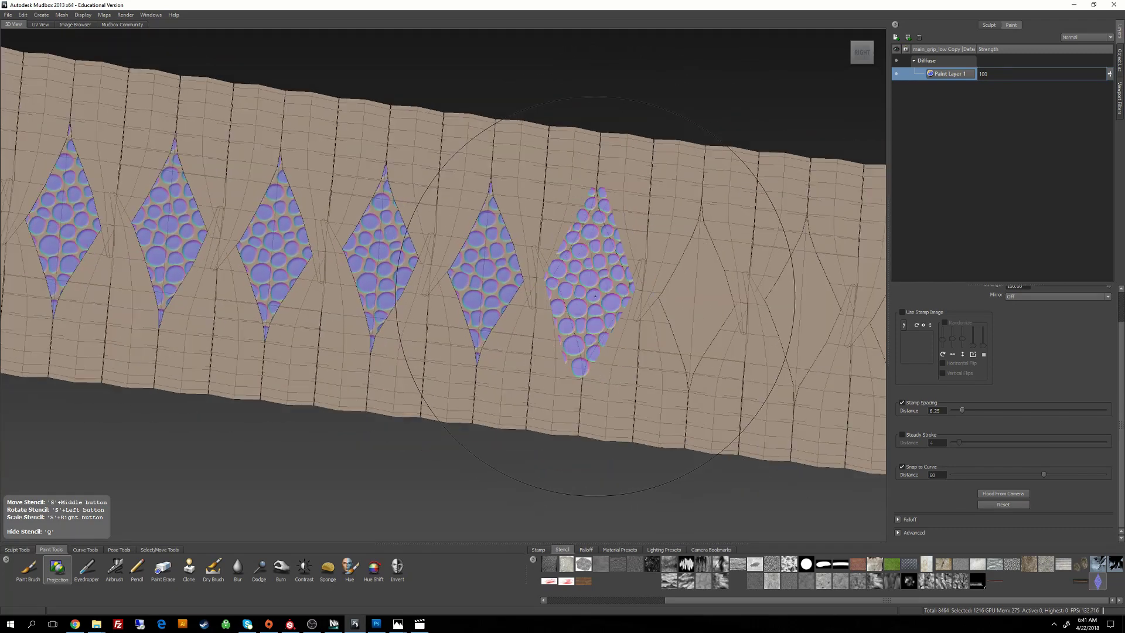
pyautogui.moveTo(594, 296); pyautogui.dragTo(589, 276)
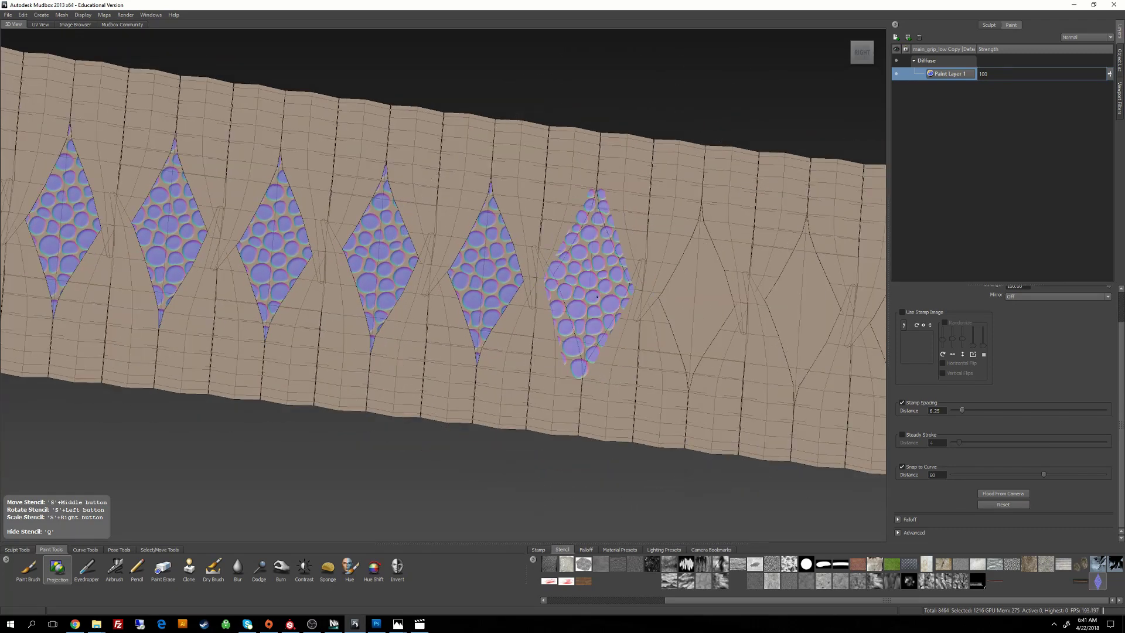
# Step: Flood the bone pattern into the aligned gap and the one beside it, and place the stencil over the following gap
pyautogui.moveTo(603, 290); pyautogui.dragTo(799, 332, button='middle')
pyautogui.click(1002, 494)
pyautogui.click(1003, 494)
pyautogui.keyDown('alt'); pyautogui.moveTo(833, 390); pyautogui.dragTo(789, 387, button='middle'); pyautogui.keyUp('alt')
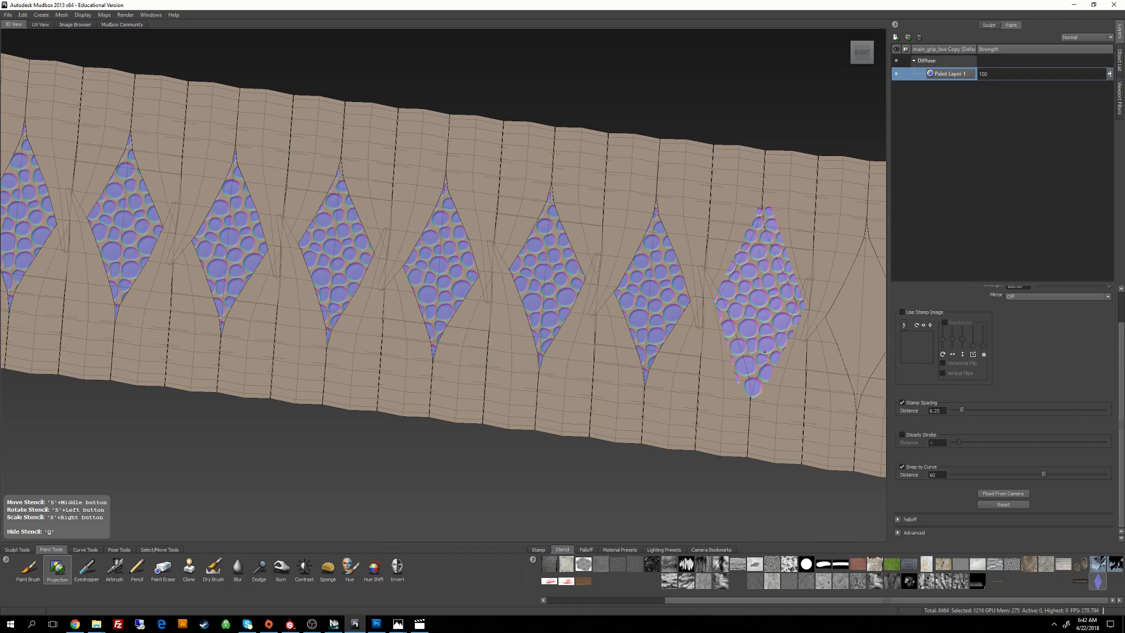
# Step: Continue along the handle's right side, realigning the stencil and flooding the bone pattern into the next two empty gaps
pyautogui.moveTo(759, 350); pyautogui.dragTo(422, 301, button='middle')
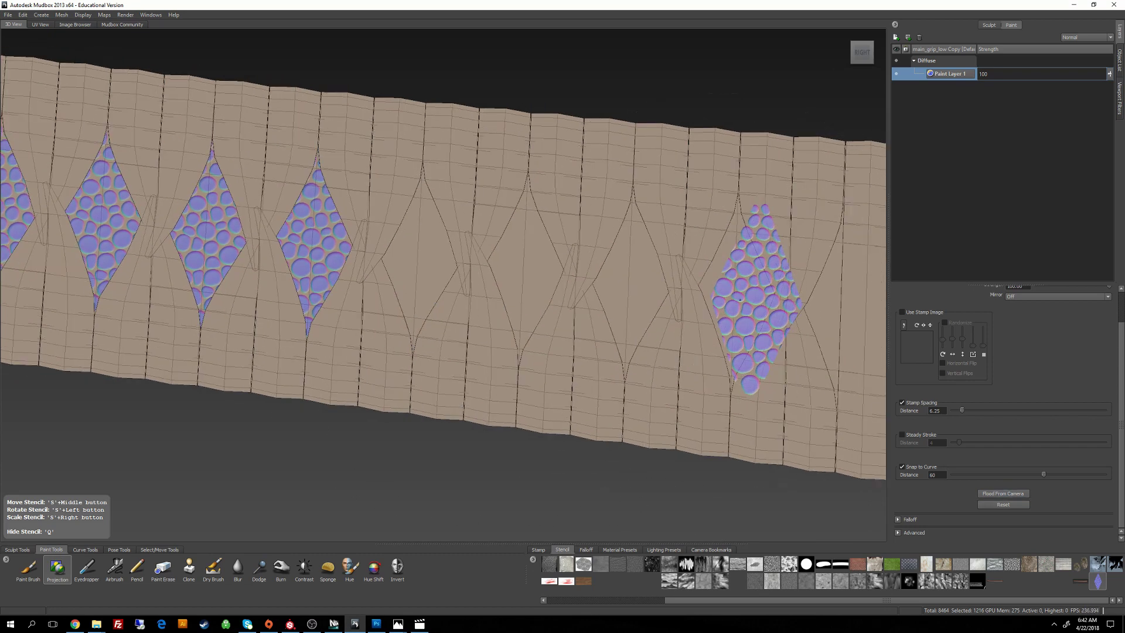
pyautogui.moveTo(762, 311)
pyautogui.mouseDown(button='middle')
pyautogui.moveTo(423, 270)
pyautogui.moveTo(528, 280)
pyautogui.mouseUp(button='middle')
pyautogui.click(1003, 497)
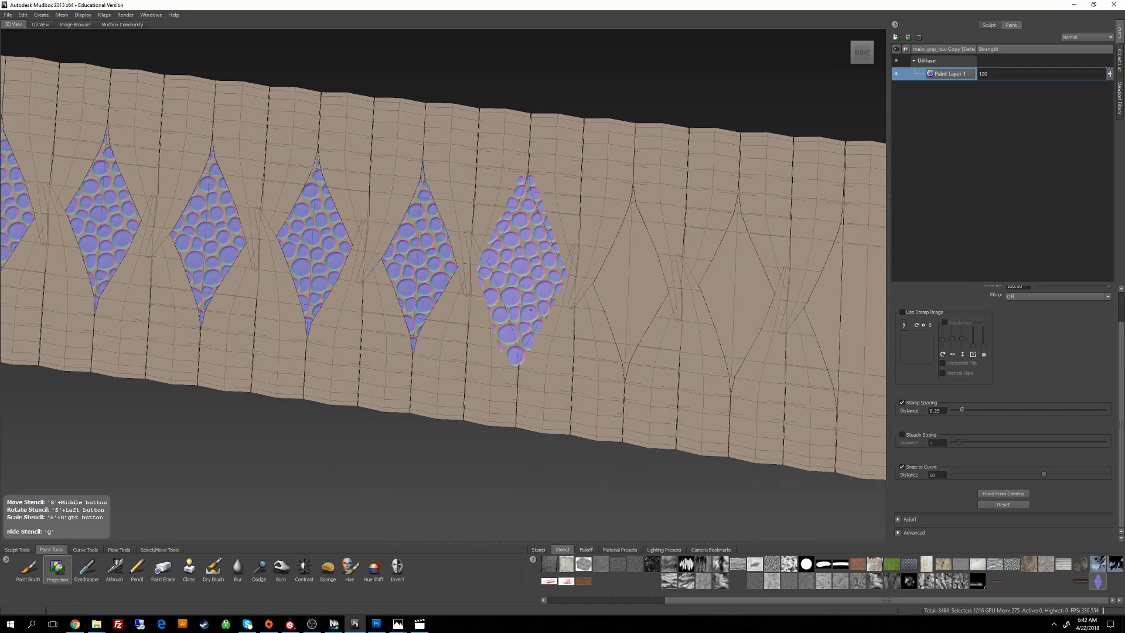
pyautogui.moveTo(528, 280); pyautogui.dragTo(526, 280, button='right')
pyautogui.moveTo(525, 280); pyautogui.dragTo(527, 278, button='middle')
pyautogui.click(1003, 498)
# Step: Flood the bone pattern into the two diamond gaps that precede the last one on the handle's right side
pyautogui.moveTo(527, 324); pyautogui.dragTo(629, 341, button='middle')
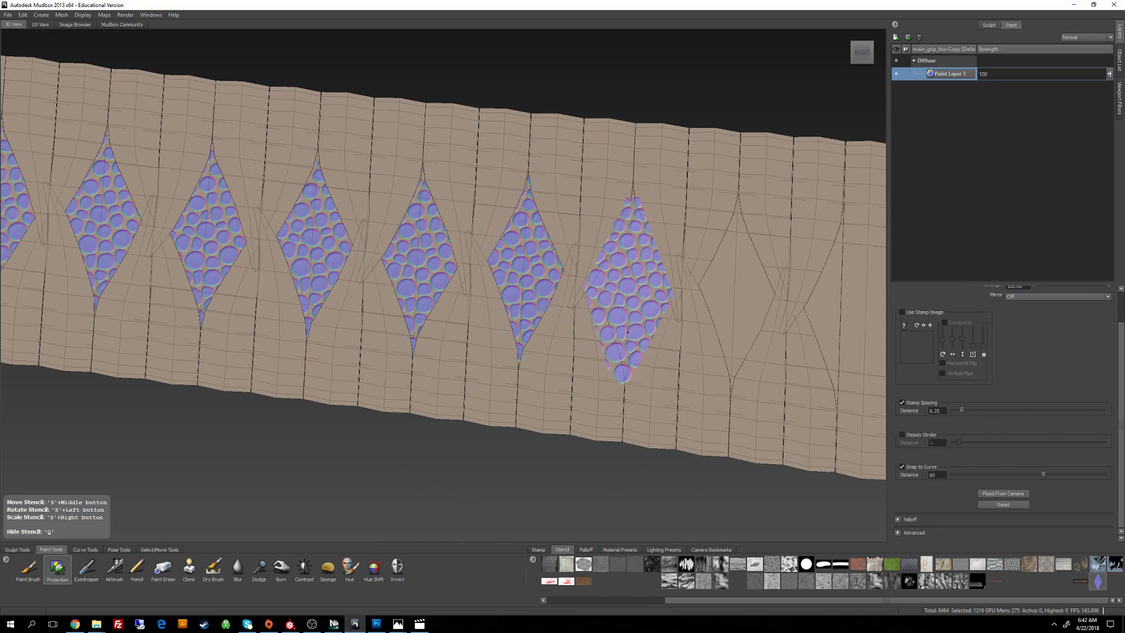
pyautogui.moveTo(629, 341); pyautogui.dragTo(633, 341, button='right')
pyautogui.moveTo(633, 340); pyautogui.dragTo(705, 347, button='middle')
pyautogui.click(1003, 498)
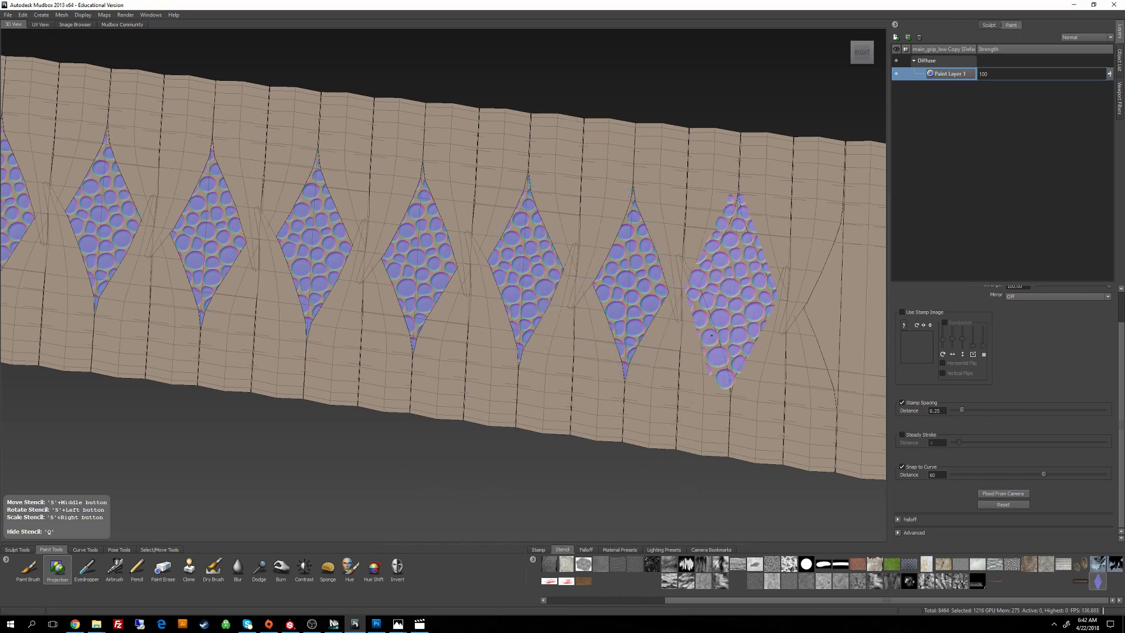
pyautogui.moveTo(706, 347); pyautogui.dragTo(709, 347)
pyautogui.moveTo(709, 347)
pyautogui.mouseDown(button='middle')
pyautogui.moveTo(774, 363)
pyautogui.moveTo(609, 352)
pyautogui.mouseUp(button='middle')
pyautogui.click(1015, 496)
# Step: Fit the stencil over the last diamond gap at the handle's far end and flood the bone pattern into it
pyautogui.moveTo(867, 372); pyautogui.dragTo(689, 352, button='middle')
pyautogui.keyDown('alt'); pyautogui.moveTo(689, 351); pyautogui.dragTo(712, 351, button='right'); pyautogui.keyUp('alt')
pyautogui.moveTo(693, 352); pyautogui.dragTo(720, 351, button='middle')
pyautogui.moveTo(720, 351); pyautogui.dragTo(729, 373, button='right')
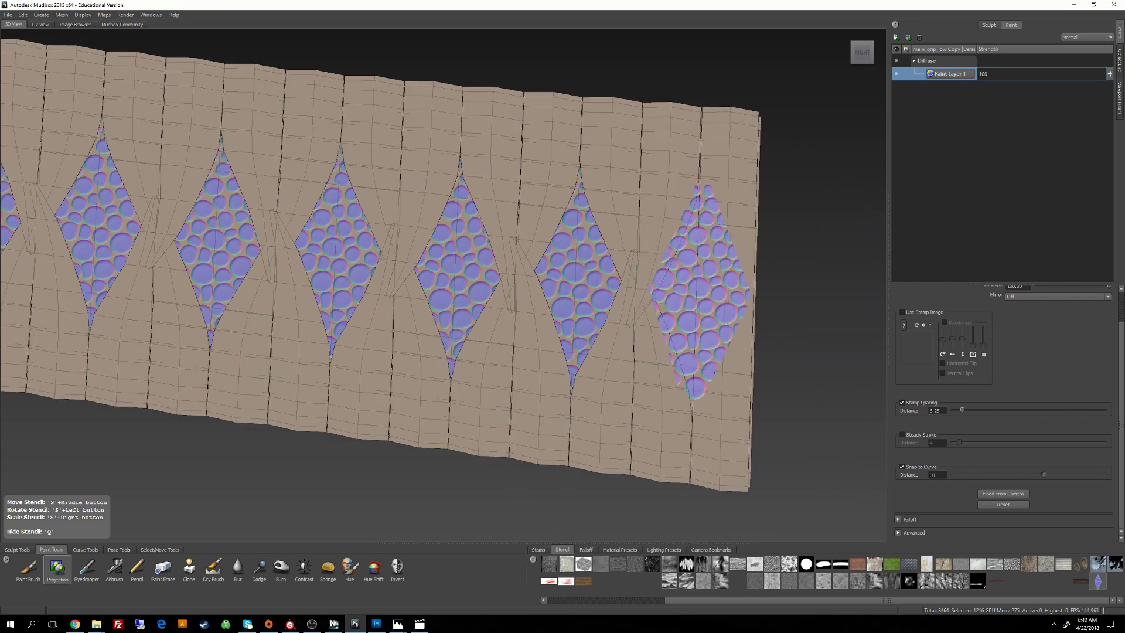
pyautogui.moveTo(730, 373); pyautogui.dragTo(729, 375, button='middle')
pyautogui.keyDown('alt'); pyautogui.moveTo(731, 375); pyautogui.dragTo(718, 376, button='right'); pyautogui.keyUp('alt')
pyautogui.moveTo(718, 376); pyautogui.dragTo(691, 379, button='middle')
pyautogui.moveTo(691, 379); pyautogui.dragTo(668, 354, button='right')
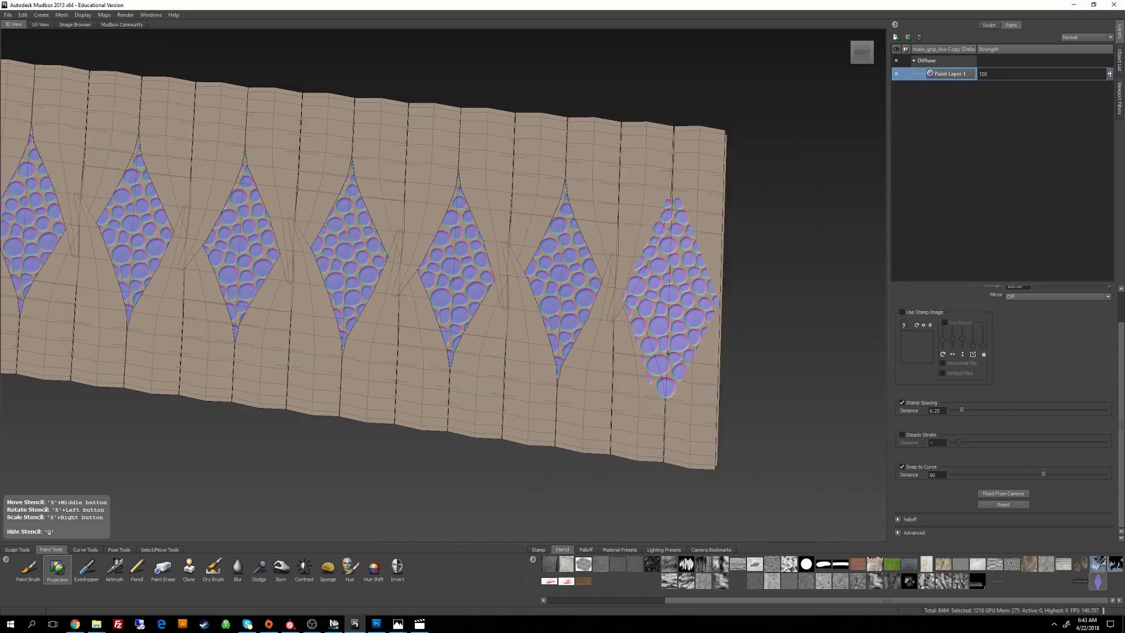
pyautogui.click(997, 494)
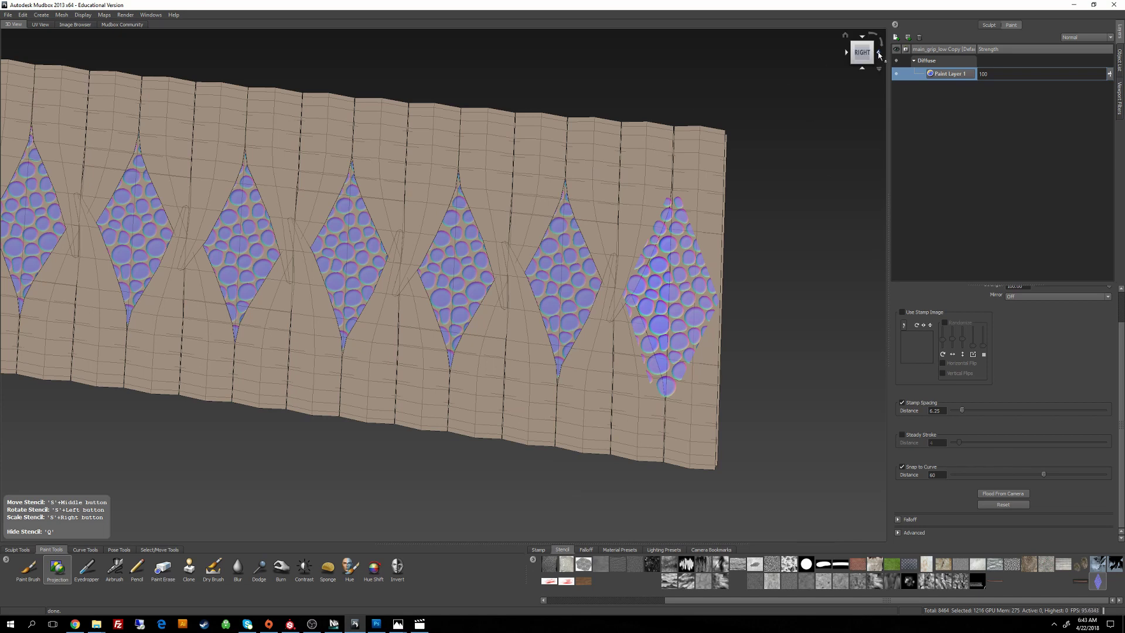
# Step: Switch to the handle's left side view, fit the stencil over the gap nearest the end and flood the bone pattern into it
pyautogui.click(878, 52)
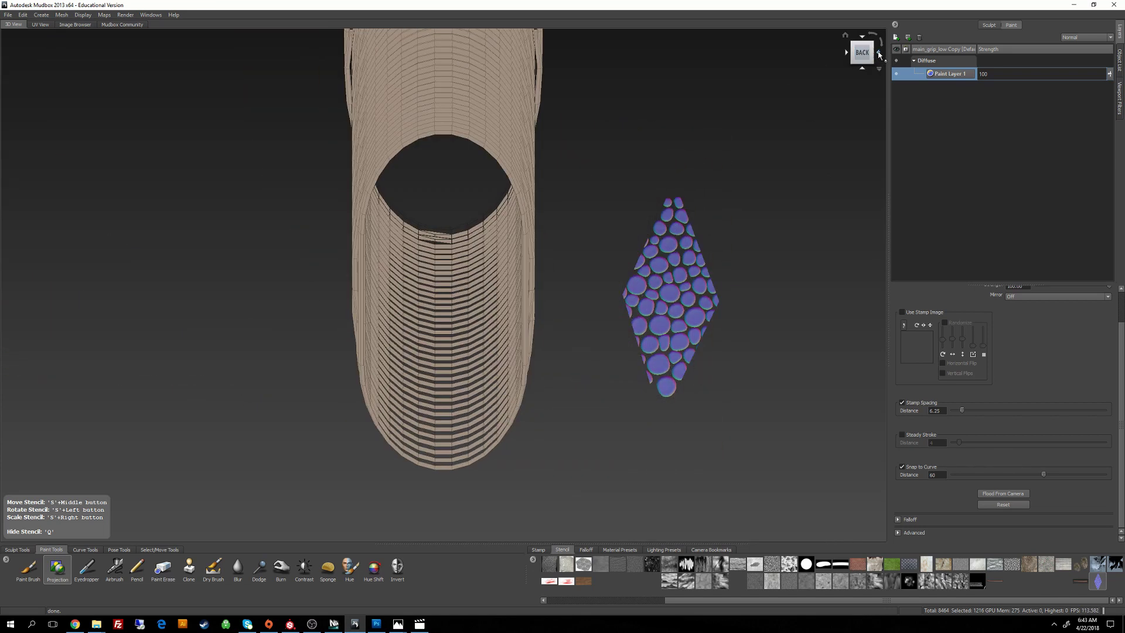
pyautogui.click(878, 52)
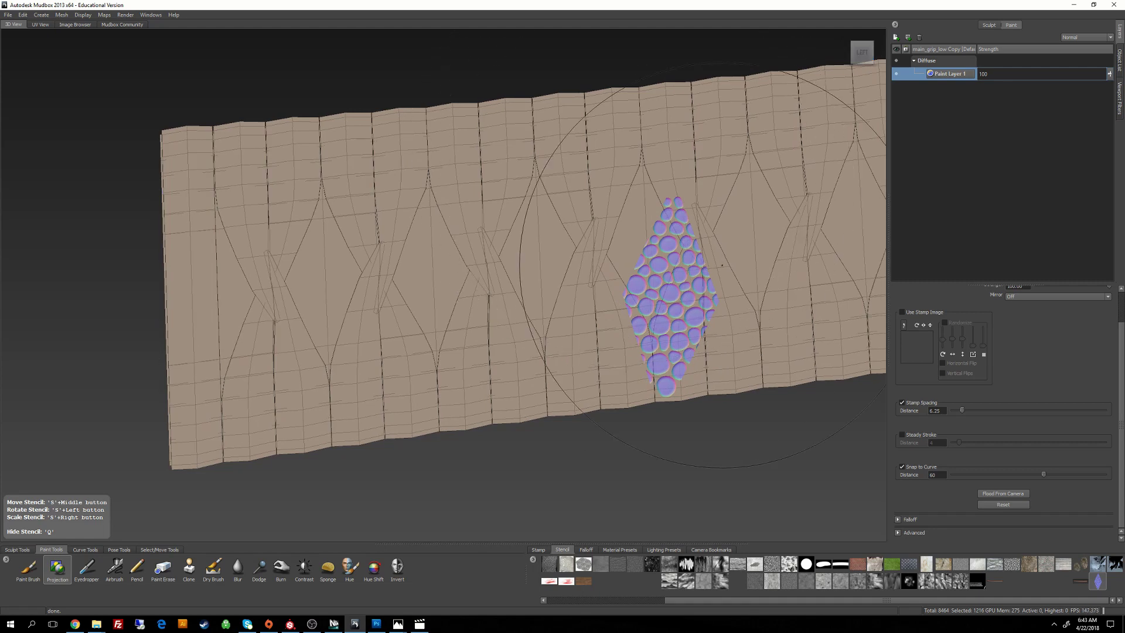
pyautogui.moveTo(693, 282)
pyautogui.mouseDown(button='middle')
pyautogui.moveTo(291, 297)
pyautogui.moveTo(333, 284)
pyautogui.moveTo(227, 339)
pyautogui.mouseUp(button='middle')
pyautogui.moveTo(228, 338); pyautogui.dragTo(222, 341)
pyautogui.moveTo(222, 341); pyautogui.dragTo(348, 315, button='middle')
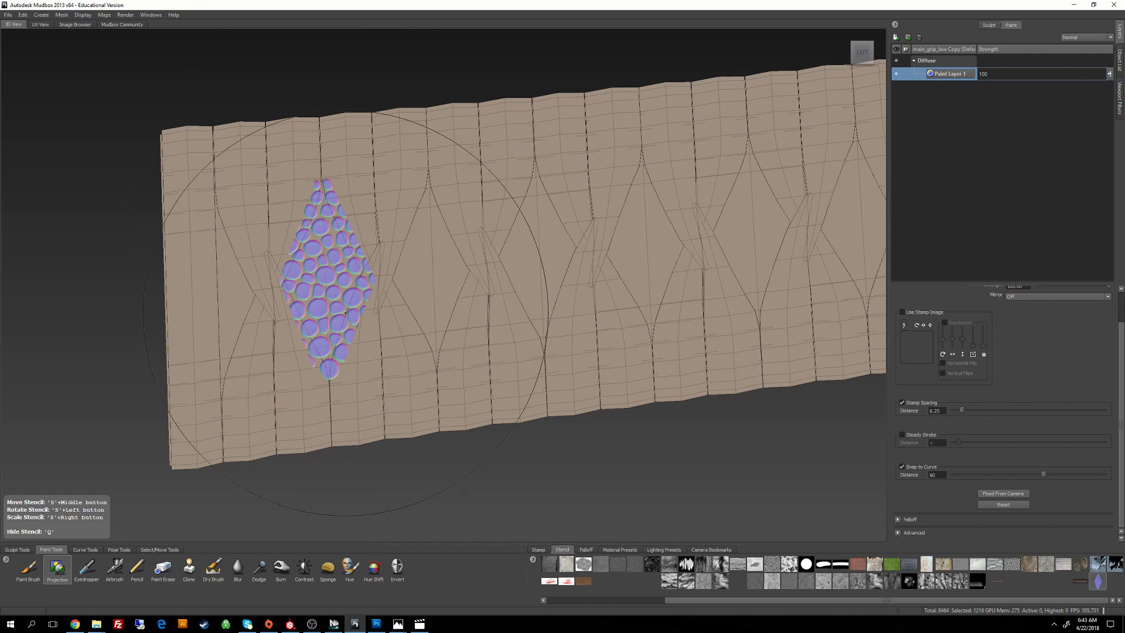
pyautogui.moveTo(345, 303); pyautogui.dragTo(230, 319, button='middle')
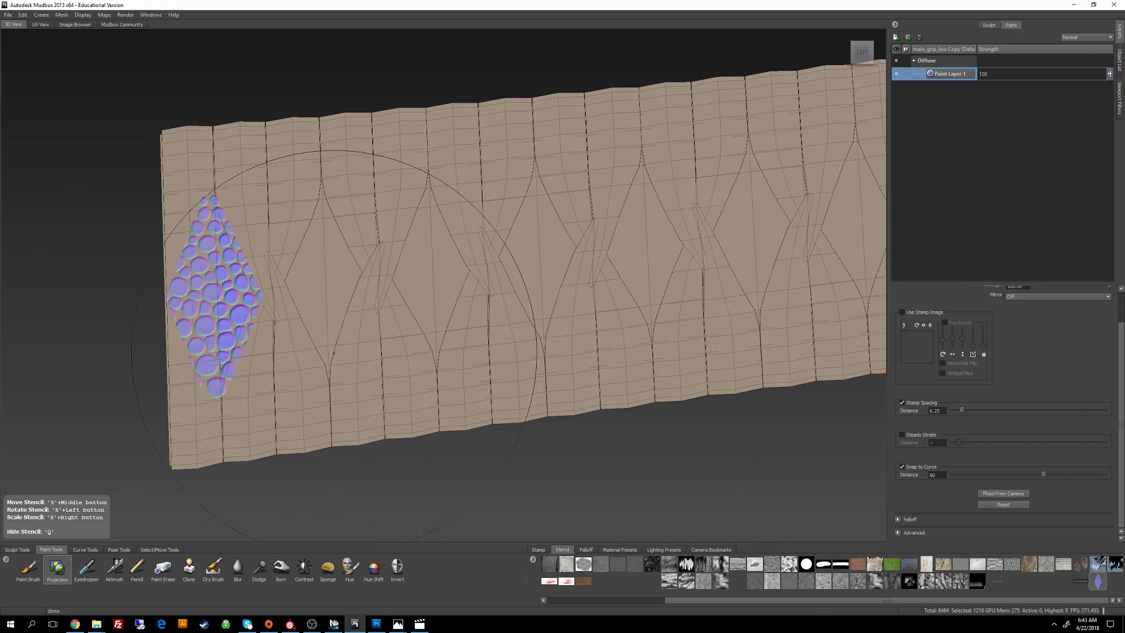
# Step: Move the stencil gap by gap along the handle's left side and flood the bone pattern into each diamond
pyautogui.moveTo(193, 322)
pyautogui.mouseDown(button='middle')
pyautogui.moveTo(301, 301)
pyautogui.moveTo(300, 333)
pyautogui.moveTo(546, 314)
pyautogui.moveTo(636, 285)
pyautogui.moveTo(755, 276)
pyautogui.moveTo(568, 283)
pyautogui.moveTo(790, 265)
pyautogui.moveTo(639, 281)
pyautogui.mouseUp(button='middle')
pyautogui.click(983, 495)
pyautogui.click(1010, 495)
pyautogui.click(1002, 492)
pyautogui.click(1003, 493)
pyautogui.click(1003, 493)
pyautogui.click(1003, 493)
# Step: Continue flooding the bone pattern into the left side's remaining diamond gaps toward the handle's opposite end
pyautogui.moveTo(783, 270)
pyautogui.mouseDown(button='middle')
pyautogui.moveTo(610, 266)
pyautogui.moveTo(825, 240)
pyautogui.moveTo(504, 277)
pyautogui.moveTo(460, 255)
pyautogui.moveTo(828, 241)
pyautogui.mouseUp(button='middle')
pyautogui.click(1003, 493)
pyautogui.click(1003, 494)
pyautogui.click(1003, 493)
pyautogui.click(1003, 493)
pyautogui.click(1003, 493)
pyautogui.keyDown('alt'); pyautogui.moveTo(879, 273); pyautogui.dragTo(589, 270, button='middle'); pyautogui.keyUp('alt')
pyautogui.click(1003, 494)
pyautogui.moveTo(659, 252); pyautogui.dragTo(769, 252, button='middle')
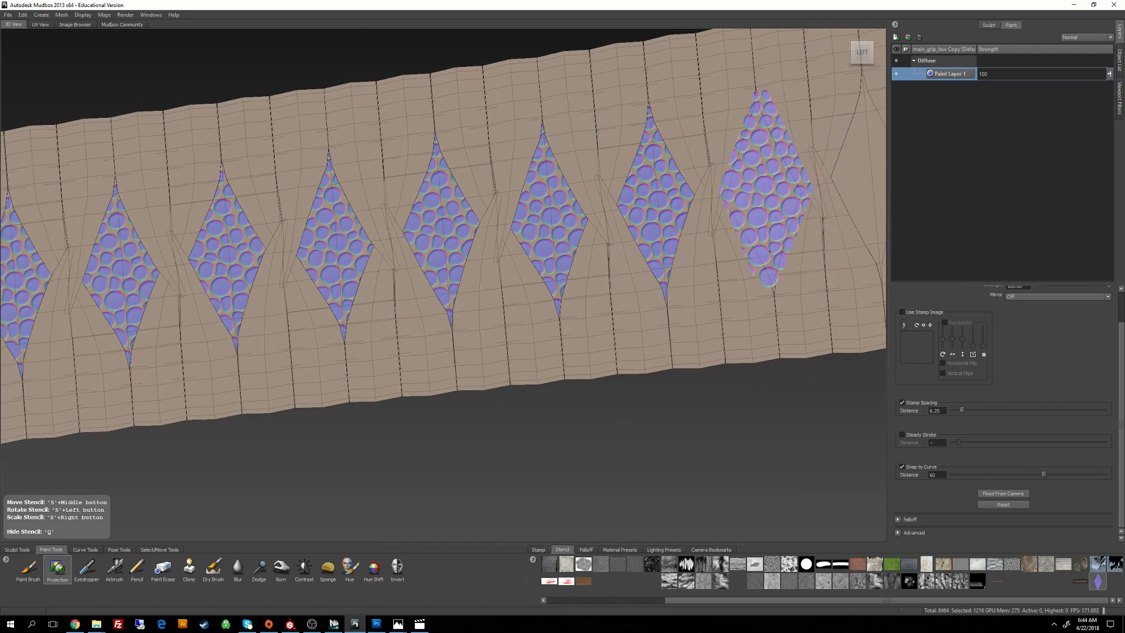
# Step: Flood the diamond stencil from the camera onto the last two diamond gaps at the grip's end, repositioning the stencil between projections
pyautogui.click(1002, 493)
pyautogui.keyDown('alt'); pyautogui.moveTo(867, 410); pyautogui.dragTo(624, 413, button='middle'); pyautogui.keyUp('alt')
pyautogui.moveTo(680, 235); pyautogui.dragTo(735, 220, button='middle')
pyautogui.click(1003, 493)
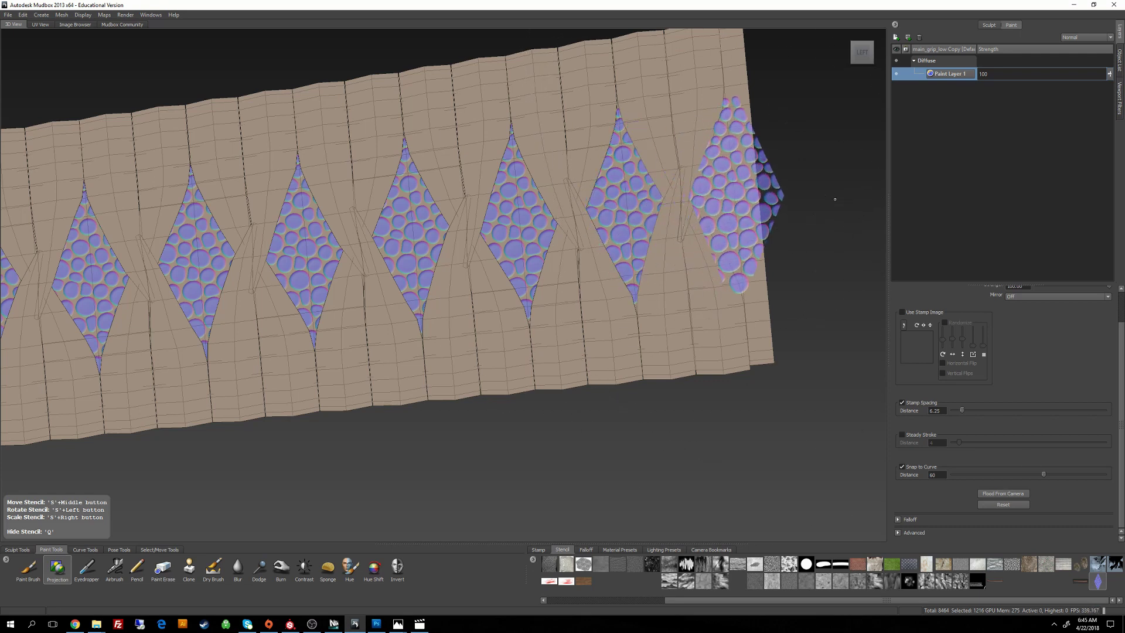
pyautogui.moveTo(835, 200)
pyautogui.mouseDown(button='middle')
pyautogui.moveTo(772, 194)
pyautogui.moveTo(776, 240)
pyautogui.moveTo(748, 240)
pyautogui.moveTo(750, 204)
pyautogui.mouseUp(button='middle')
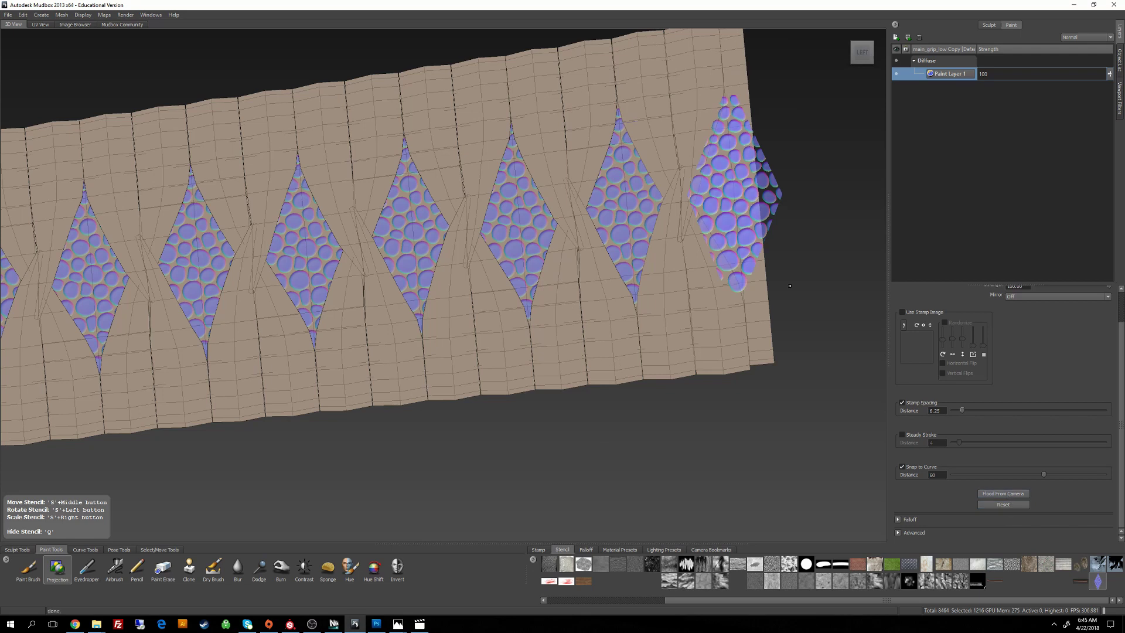
pyautogui.keyDown('alt'); pyautogui.moveTo(791, 326); pyautogui.dragTo(704, 300, button='right'); pyautogui.keyUp('alt')
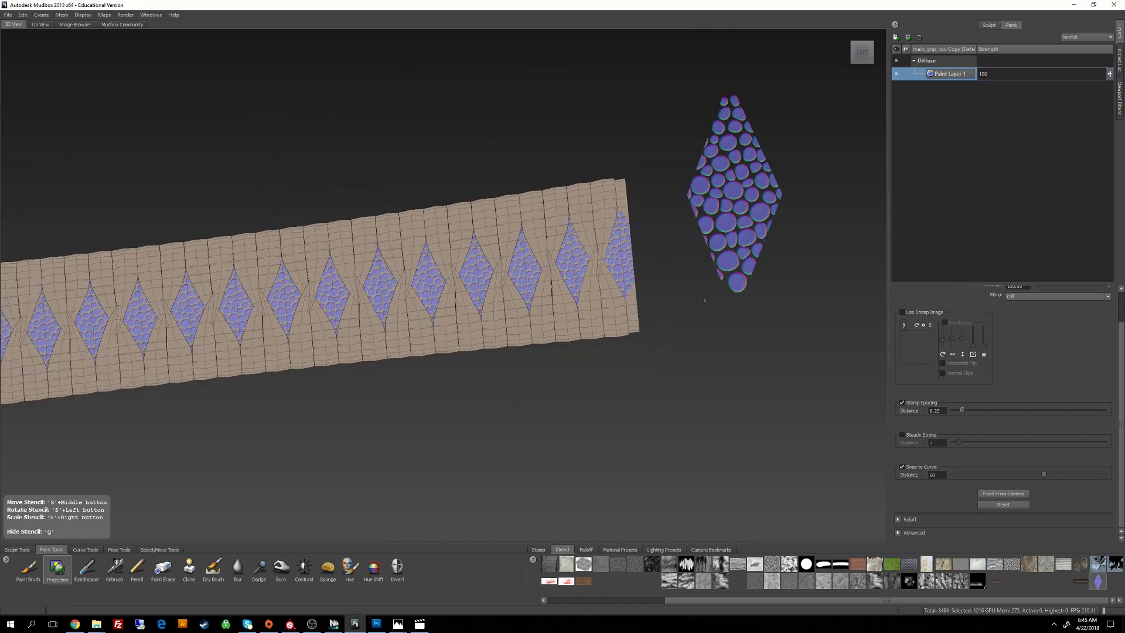
pyautogui.keyDown('alt'); pyautogui.moveTo(589, 291); pyautogui.dragTo(688, 279, button='middle'); pyautogui.keyUp('alt')
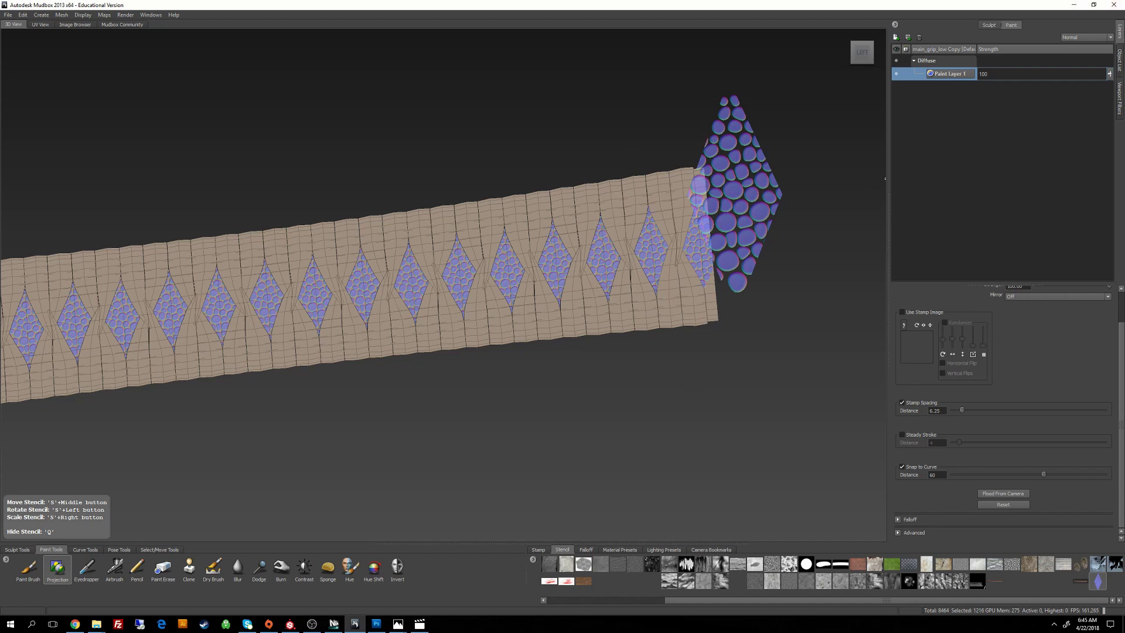
# Step: Hide the handle_grips_low, main_grip_low and handle_gripU_low meshes, leaving main_grip_low Copy shown
pyautogui.click(1118, 61)
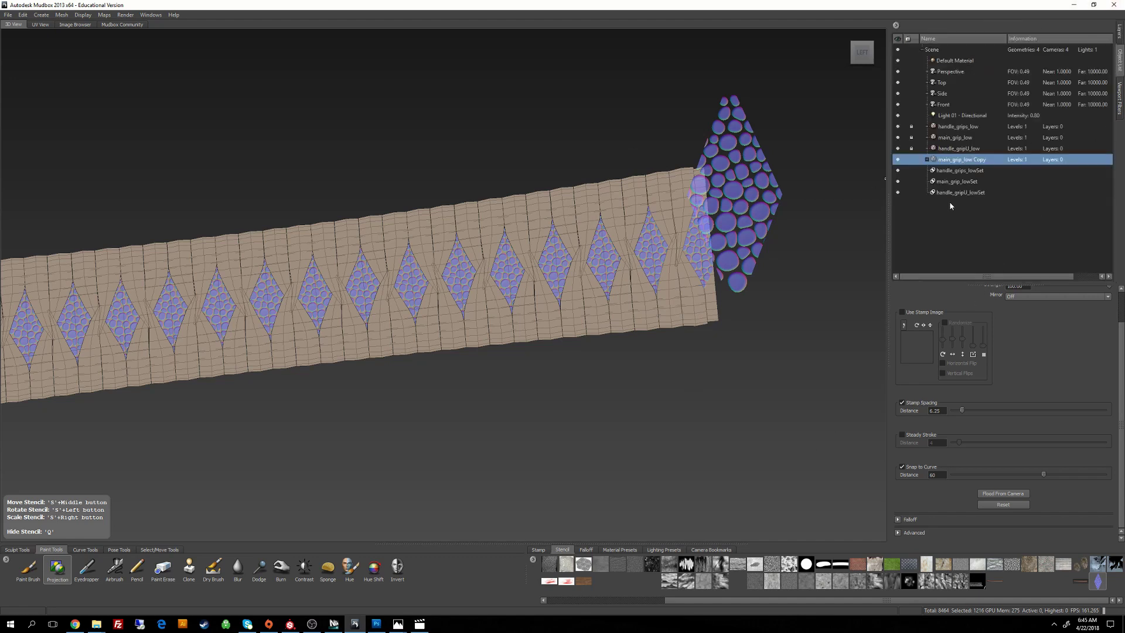
pyautogui.click(897, 138)
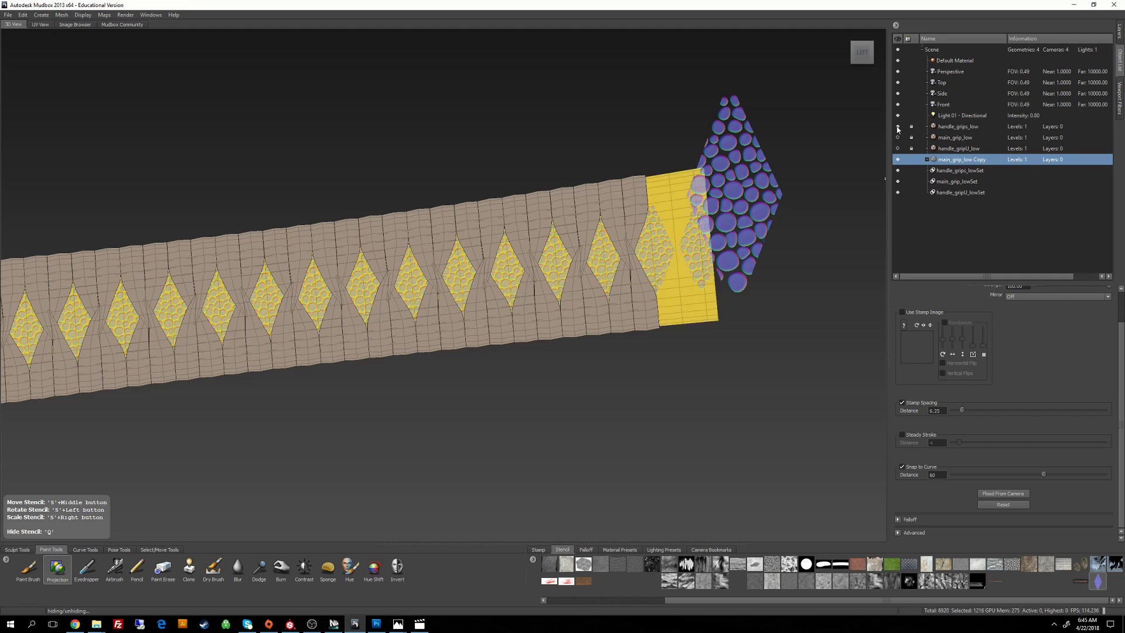
pyautogui.click(898, 127)
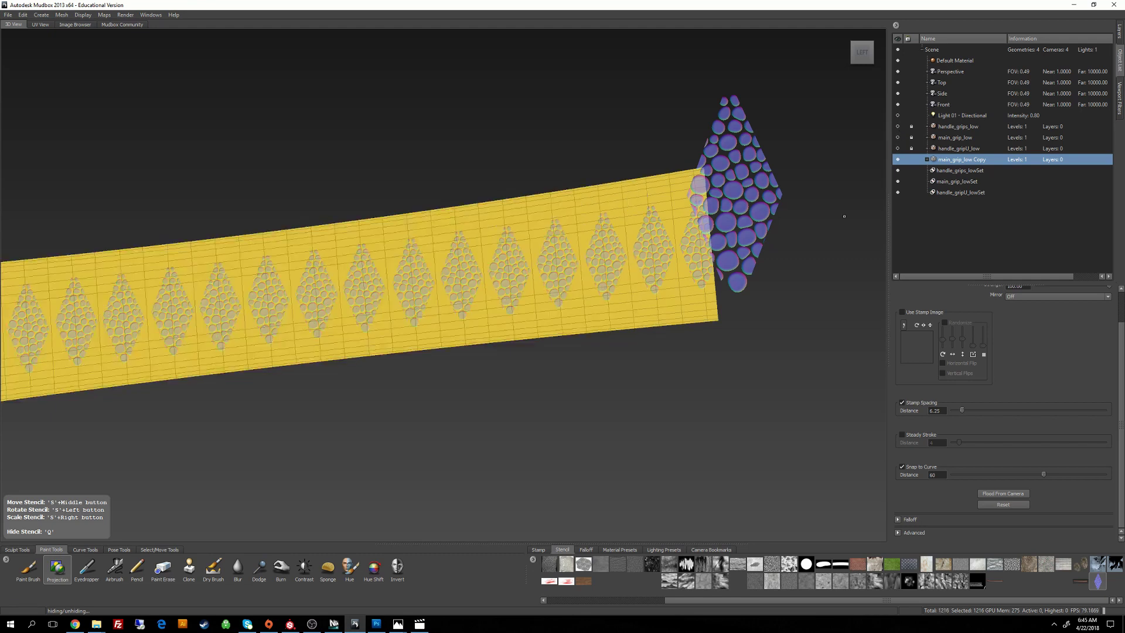
pyautogui.keyDown('alt'); pyautogui.moveTo(844, 216); pyautogui.dragTo(813, 206); pyautogui.keyUp('alt')
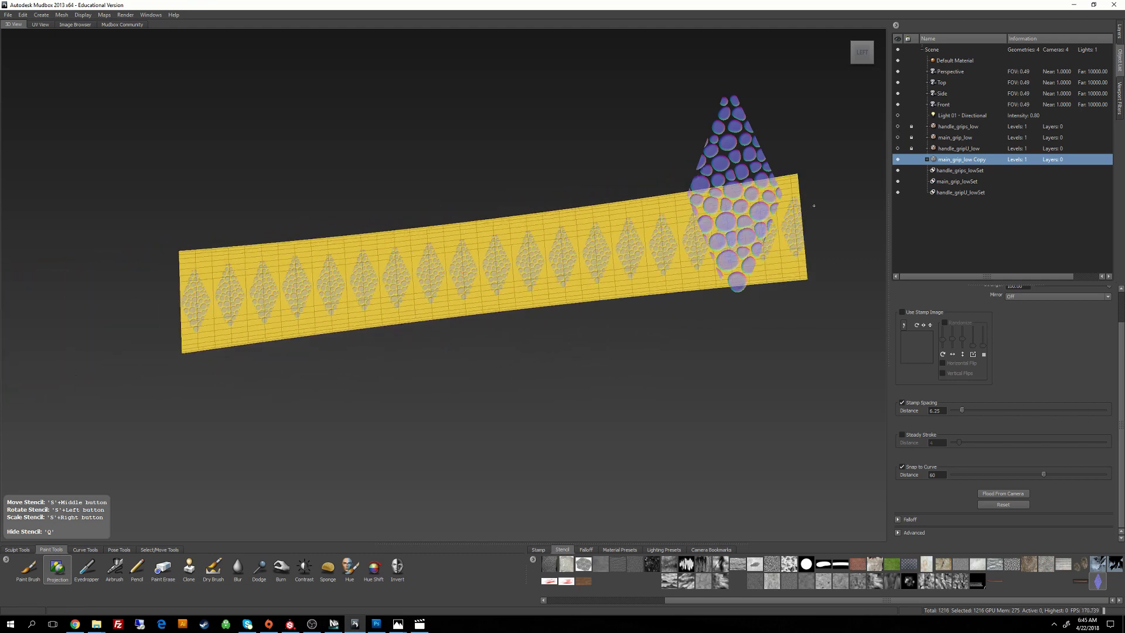
# Step: Turn off the stencil and deselect the grip copy to inspect the painted diamonds on both sides
pyautogui.moveTo(754, 600); pyautogui.dragTo(568, 601)
pyautogui.click(547, 565)
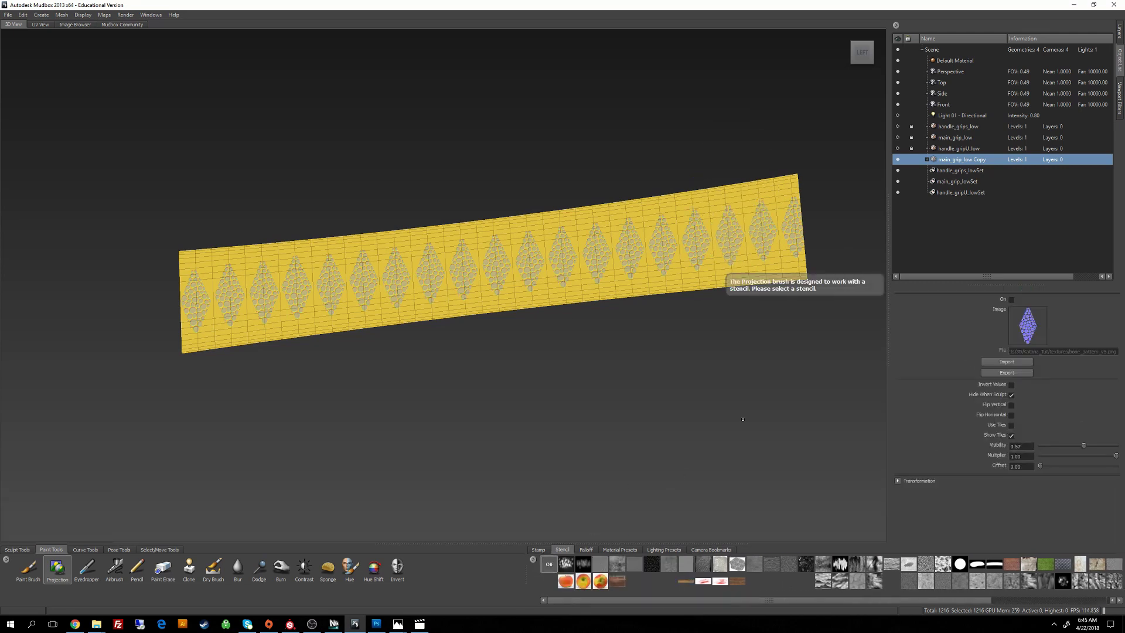
pyautogui.click(967, 232)
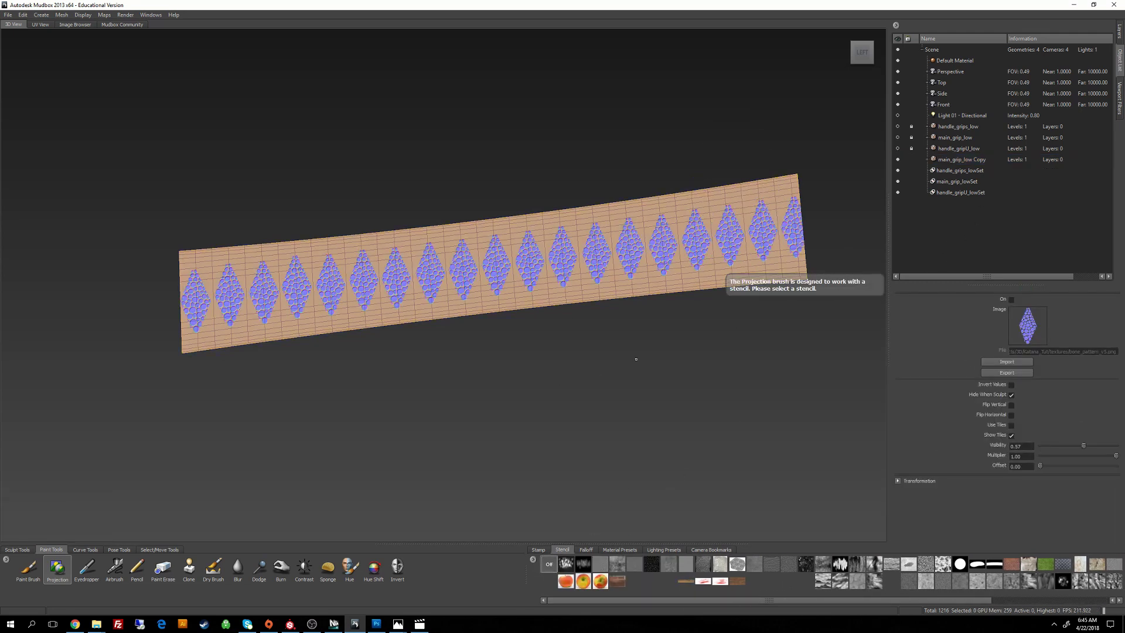
pyautogui.press('space')
pyautogui.moveTo(618, 167)
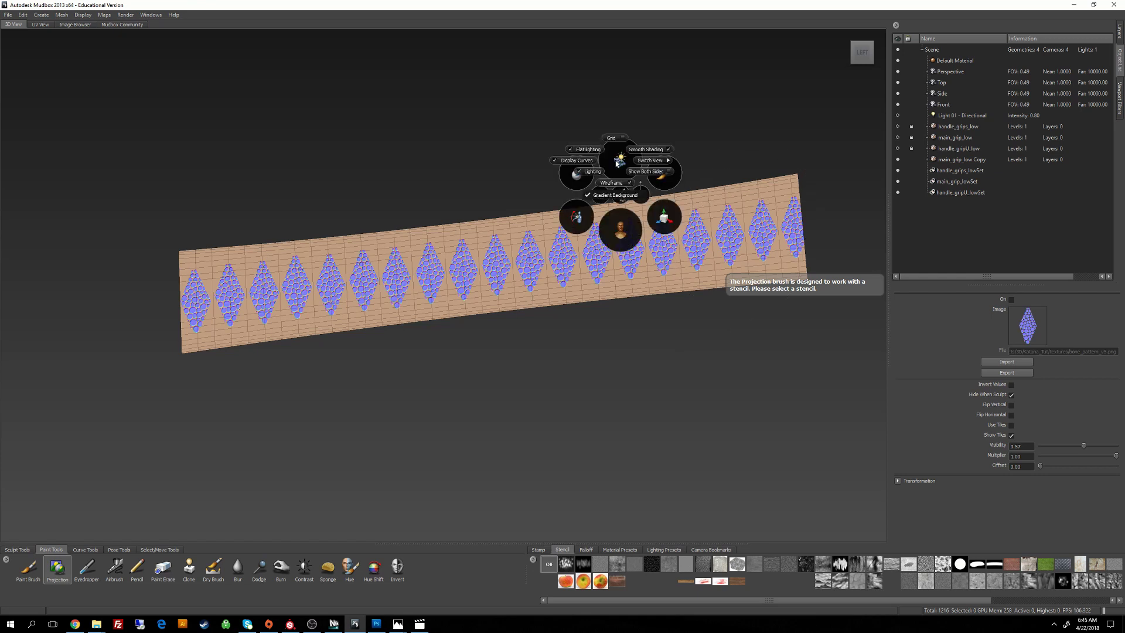
pyautogui.moveTo(662, 161); pyautogui.dragTo(620, 160)
pyautogui.keyDown('alt'); pyautogui.moveTo(471, 232); pyautogui.dragTo(528, 173); pyautogui.keyUp('alt')
pyautogui.keyDown('alt'); pyautogui.moveTo(451, 191); pyautogui.dragTo(874, 113); pyautogui.keyUp('alt')
# Step: Export Paint Layer 1 as bone-pattern_out.png to the Mudbox export folder, replacing the existing file
pyautogui.click(1120, 32)
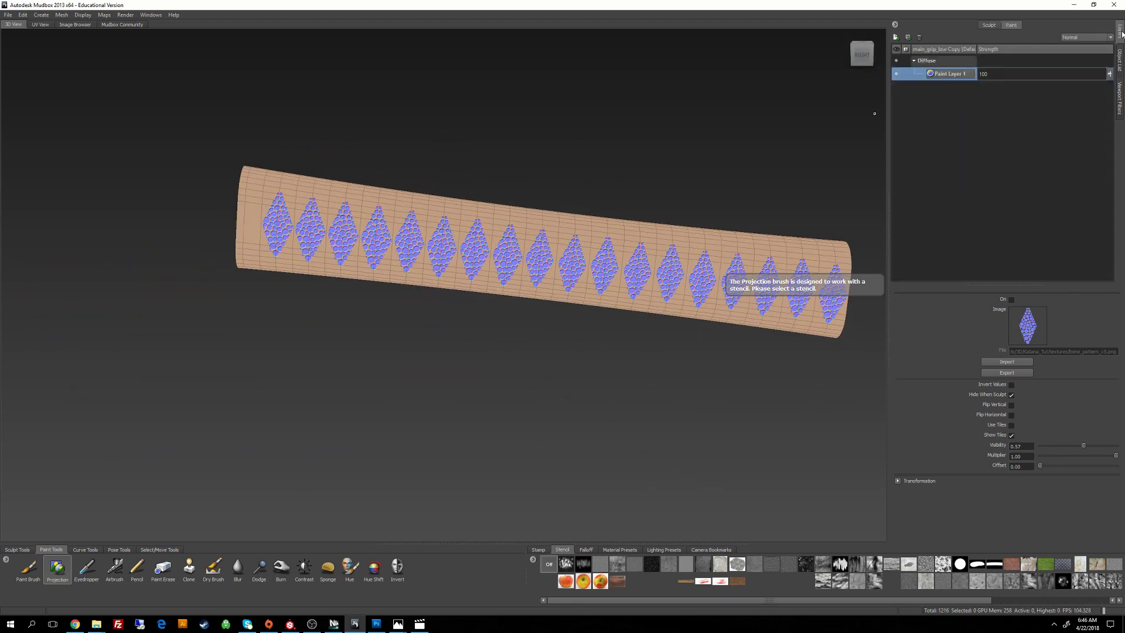
pyautogui.rightClick(958, 77)
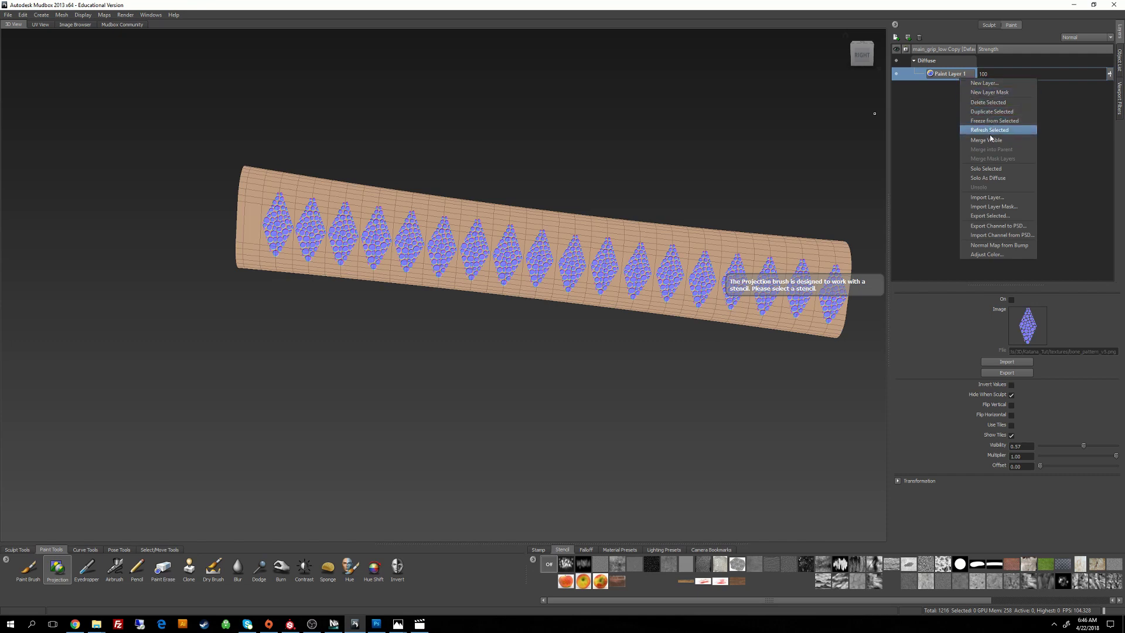
pyautogui.click(990, 215)
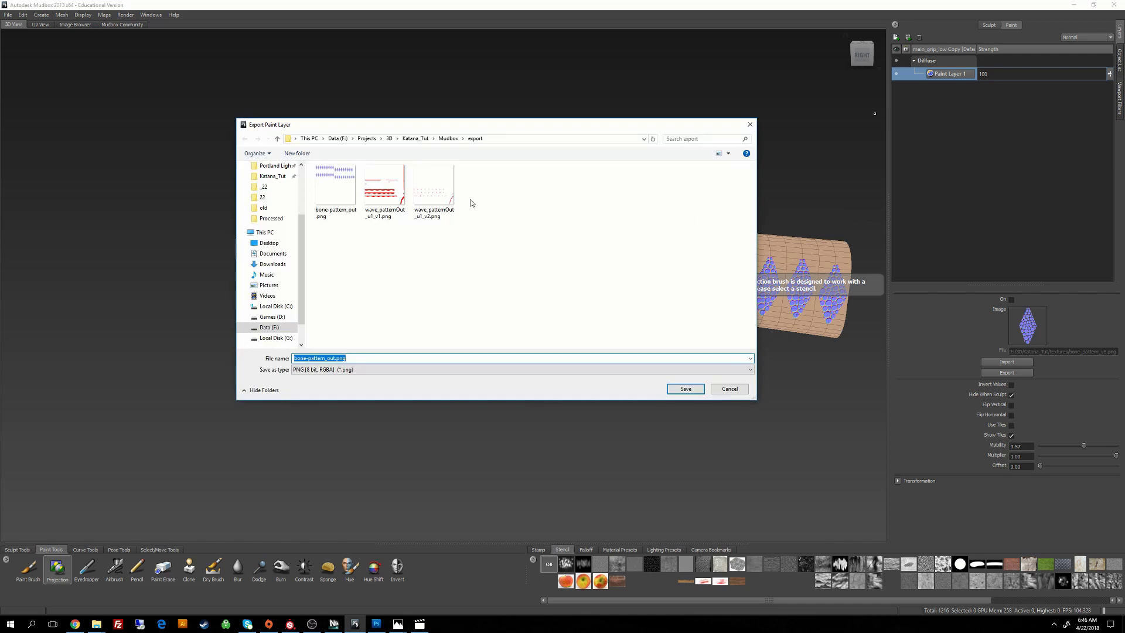
pyautogui.click(334, 202)
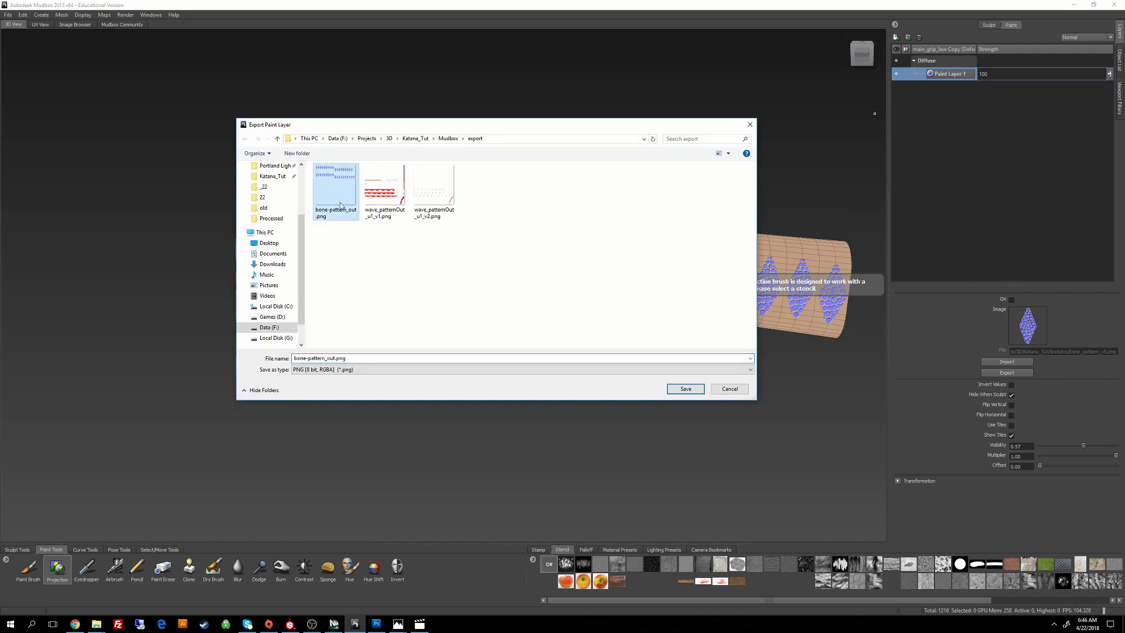
pyautogui.click(673, 390)
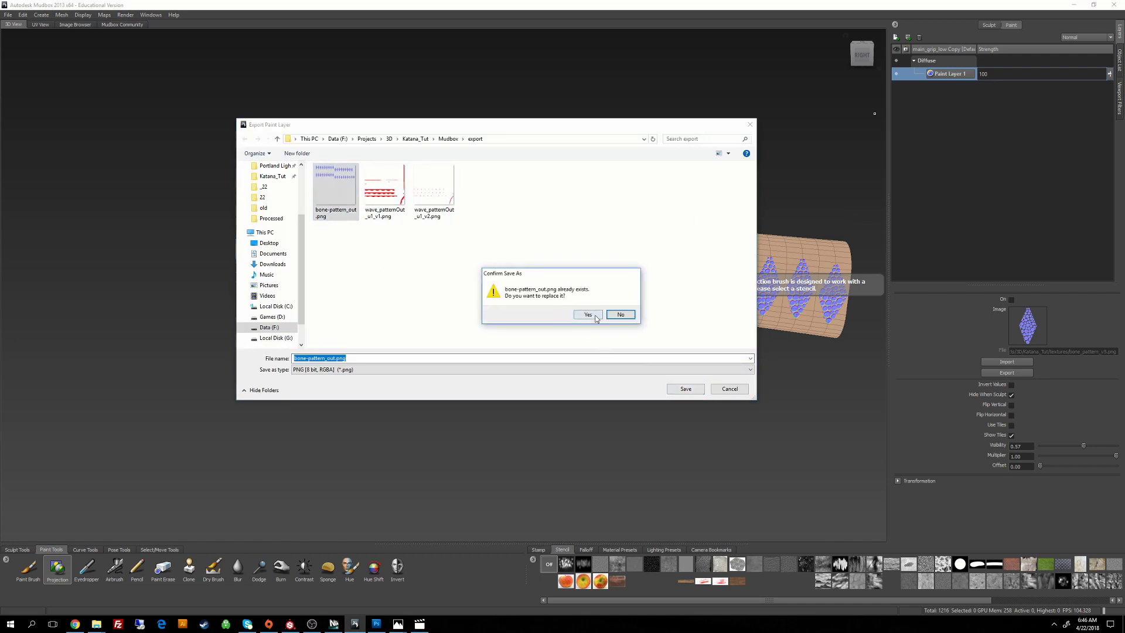
pyautogui.click(586, 314)
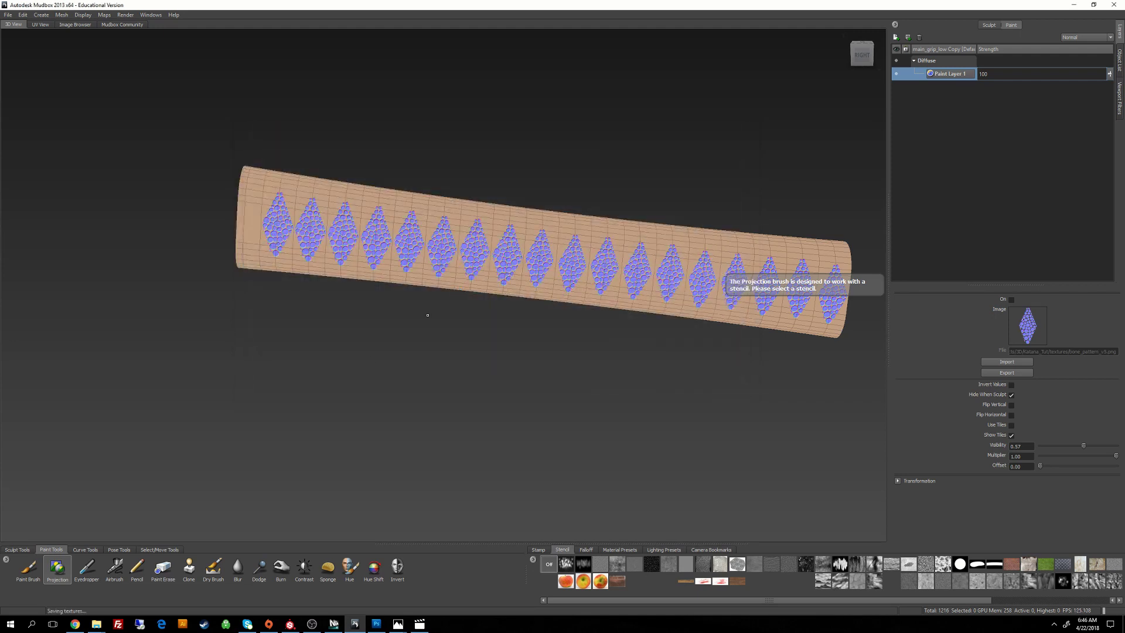
# Step: Switch to Photoshop and open bone-pattern_out.png from the Katana_Tut Mudbox export folder
pyautogui.click(376, 623)
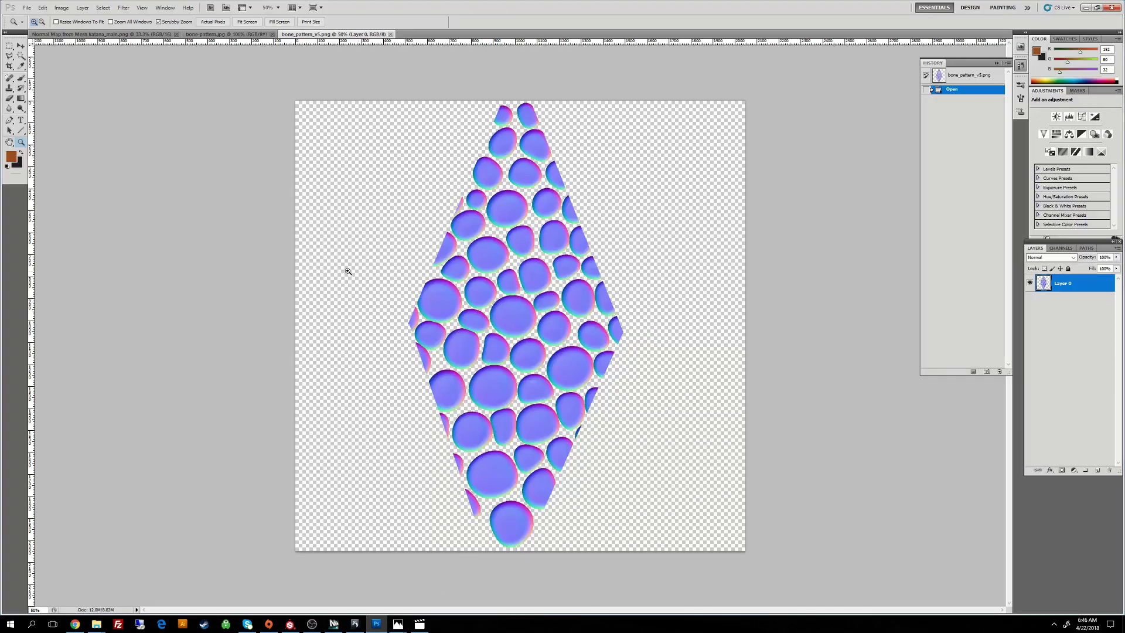
pyautogui.click(28, 8)
pyautogui.click(41, 26)
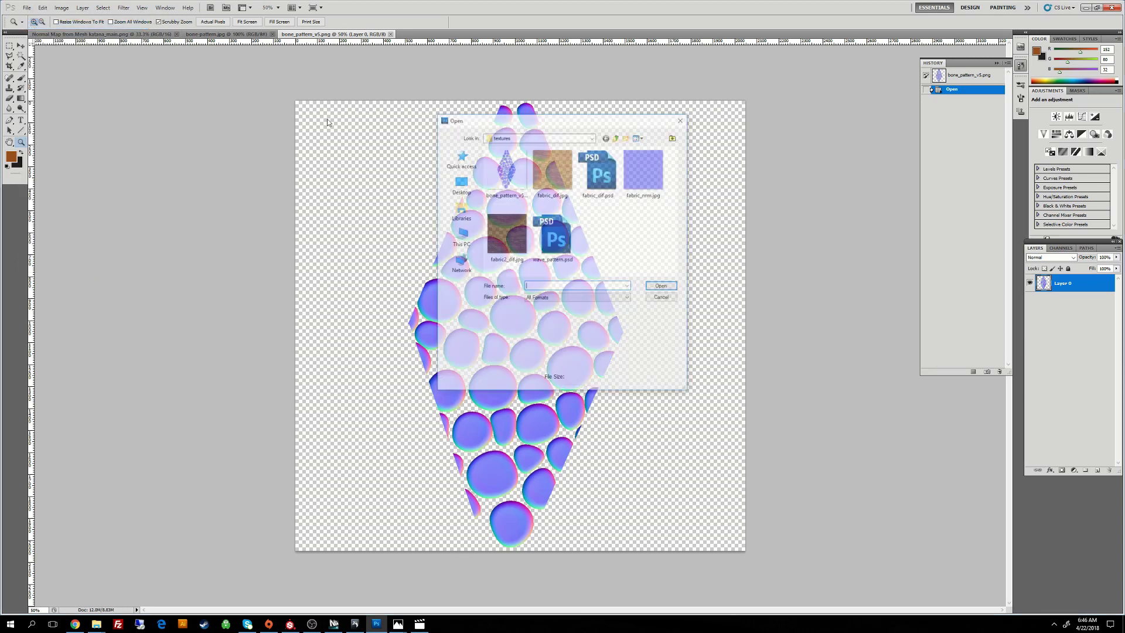
pyautogui.click(616, 140)
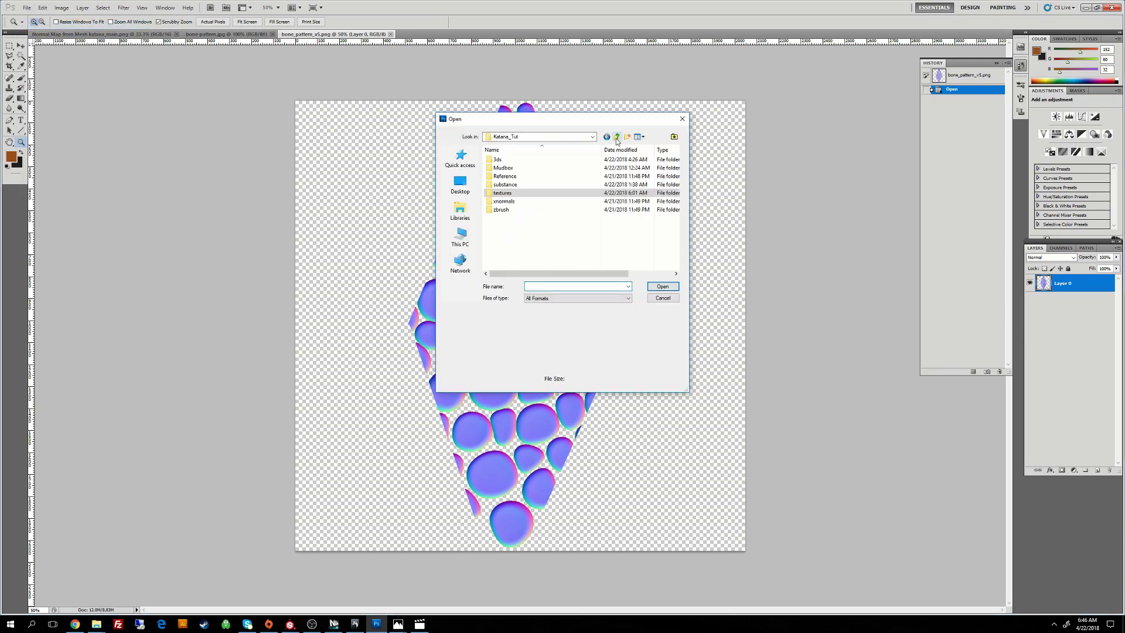
pyautogui.doubleClick(501, 171)
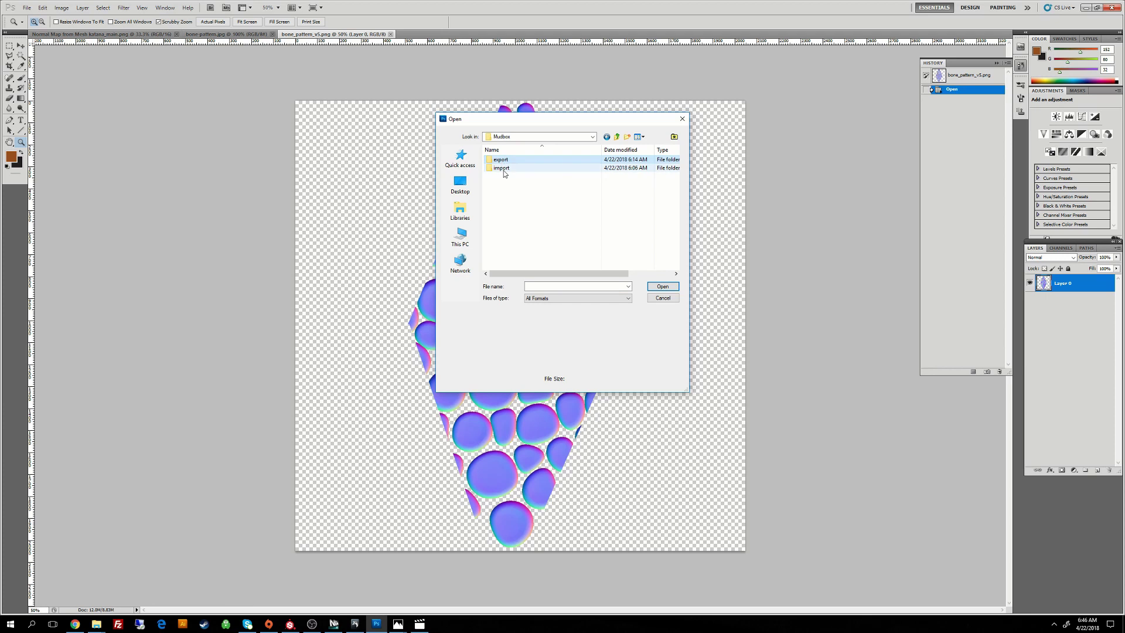
pyautogui.doubleClick(501, 169)
pyautogui.click(607, 137)
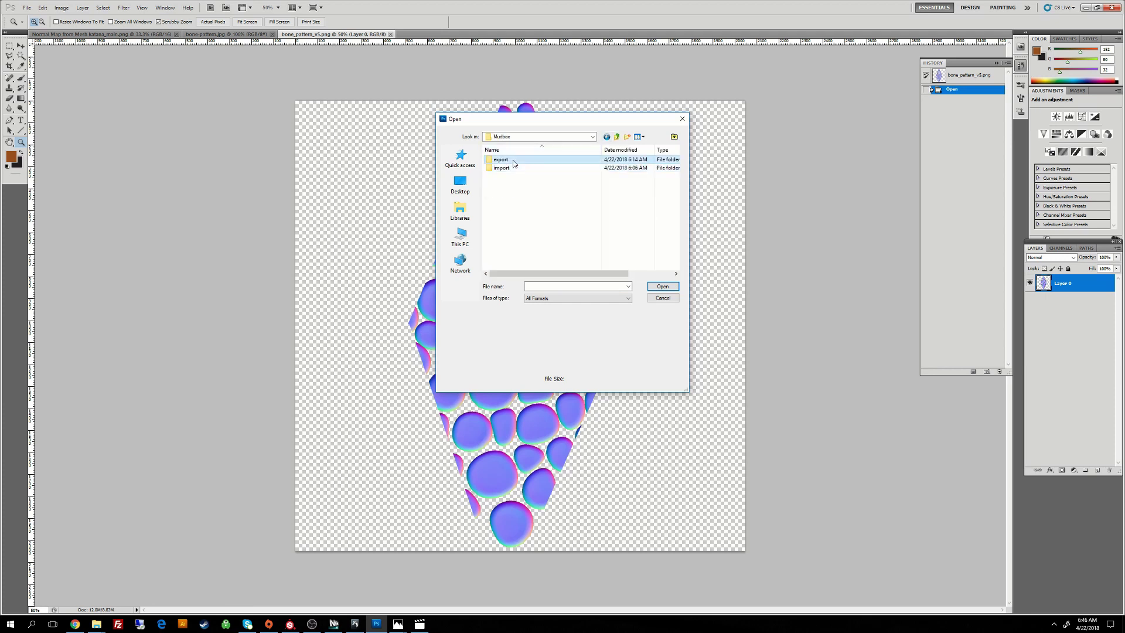
pyautogui.doubleClick(503, 156)
pyautogui.click(510, 179)
pyautogui.click(674, 287)
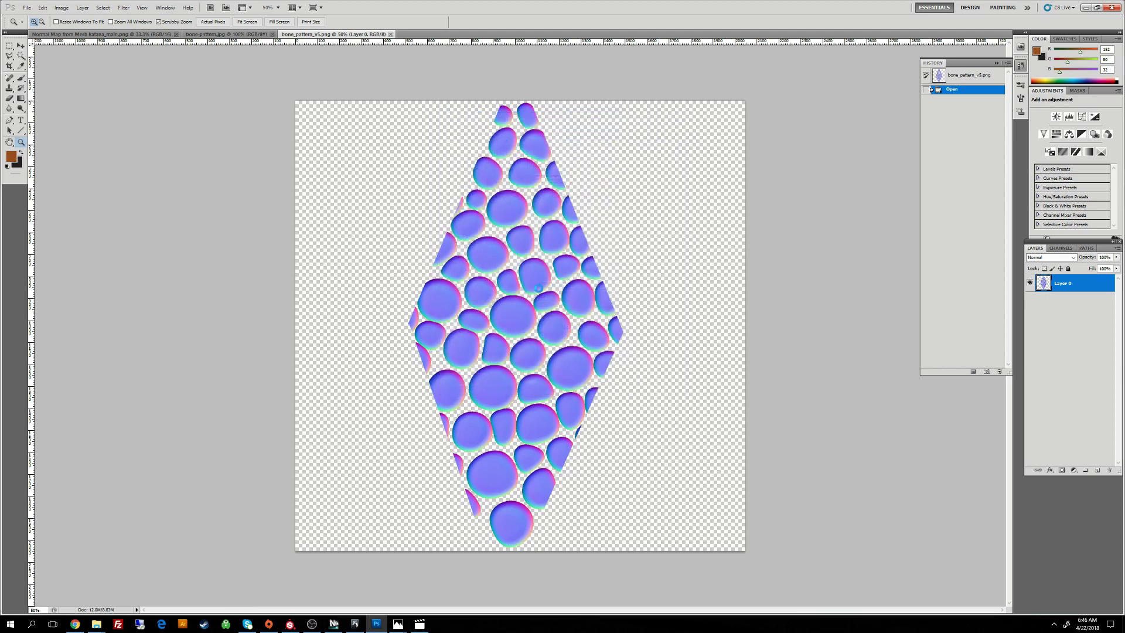
# Step: Select the small stray mark beside the first diamond of the lowest row with a rectangular marquee and delete it
pyautogui.click(517, 240)
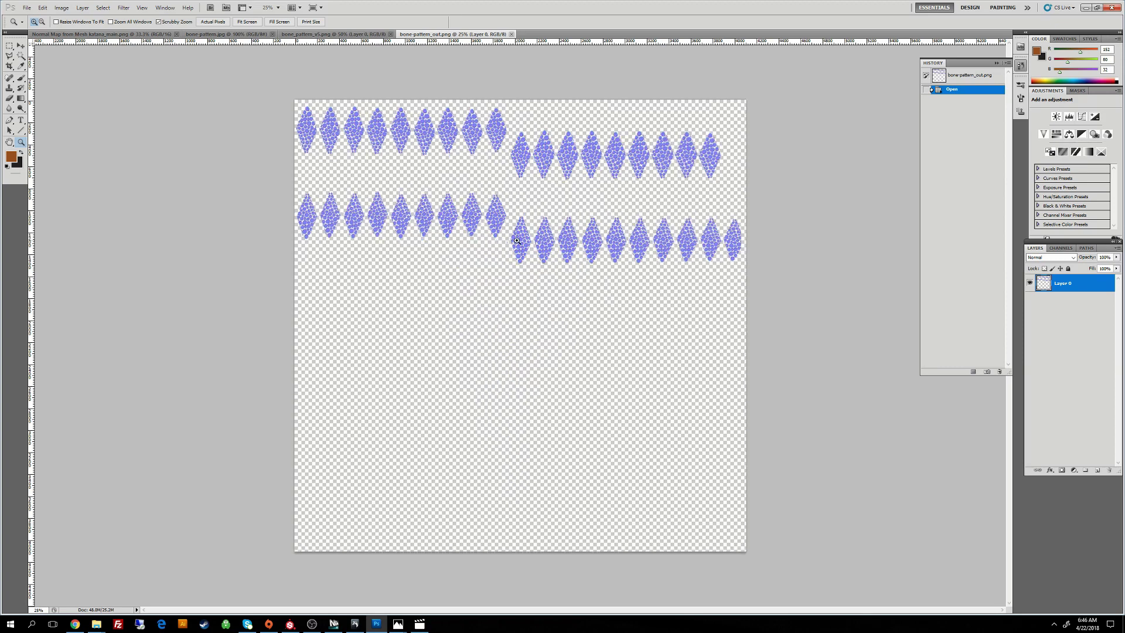
pyautogui.click(517, 239)
pyautogui.moveTo(514, 196); pyautogui.dragTo(522, 296)
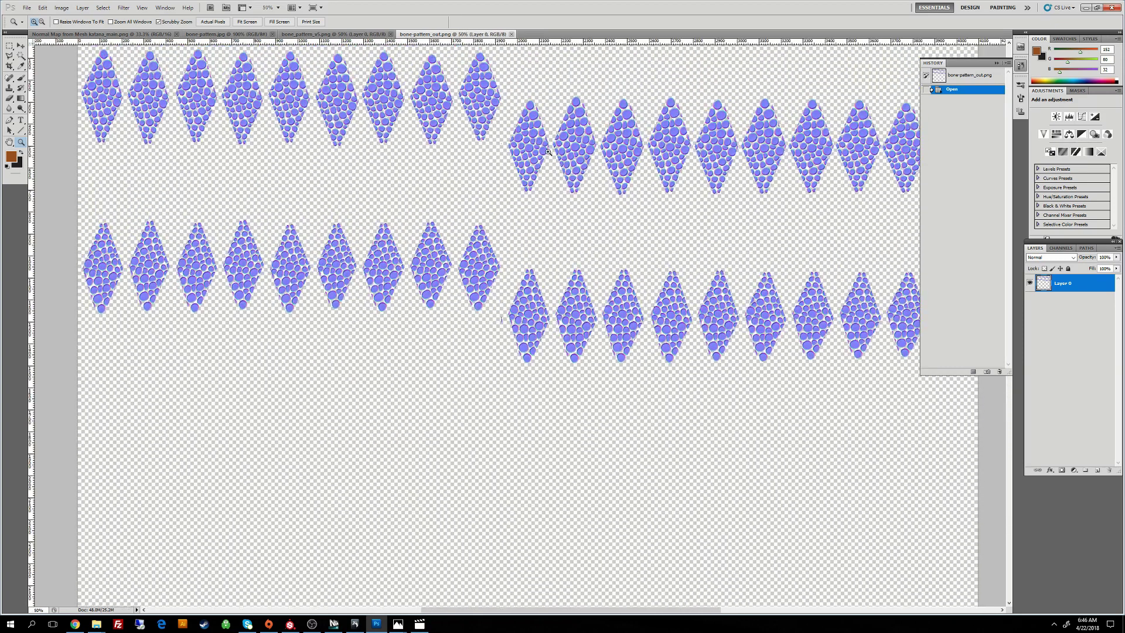
pyautogui.click(517, 276)
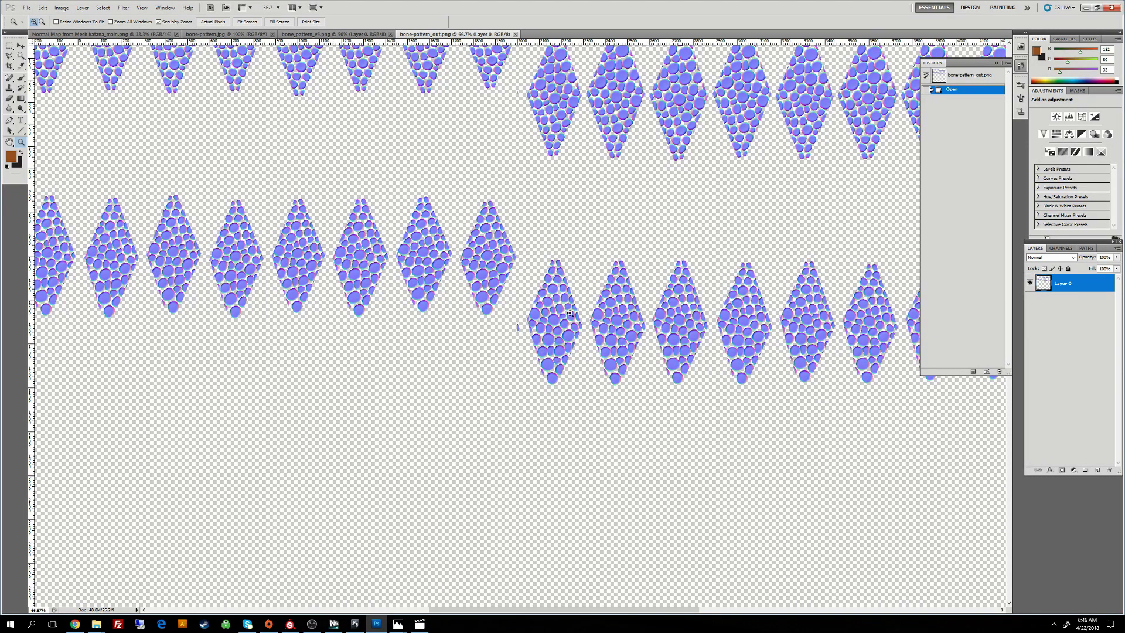
pyautogui.keyDown('alt'); pyautogui.click(689, 371); pyautogui.keyUp('alt')
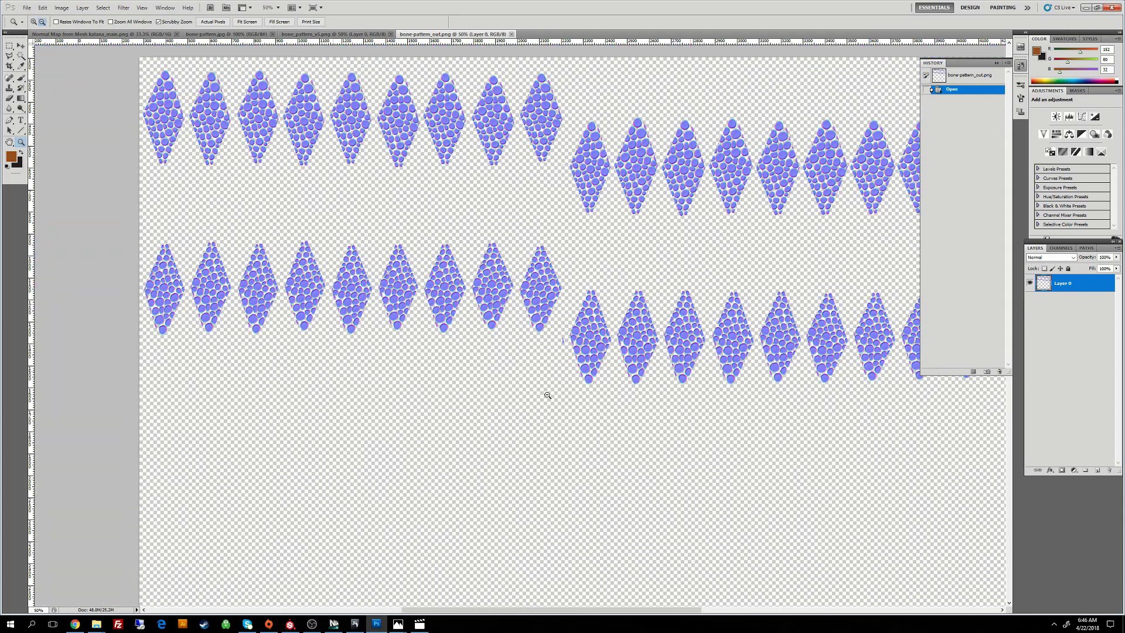
pyautogui.keyDown('alt'); pyautogui.click(547, 396); pyautogui.keyUp('alt')
pyautogui.doubleClick(567, 374)
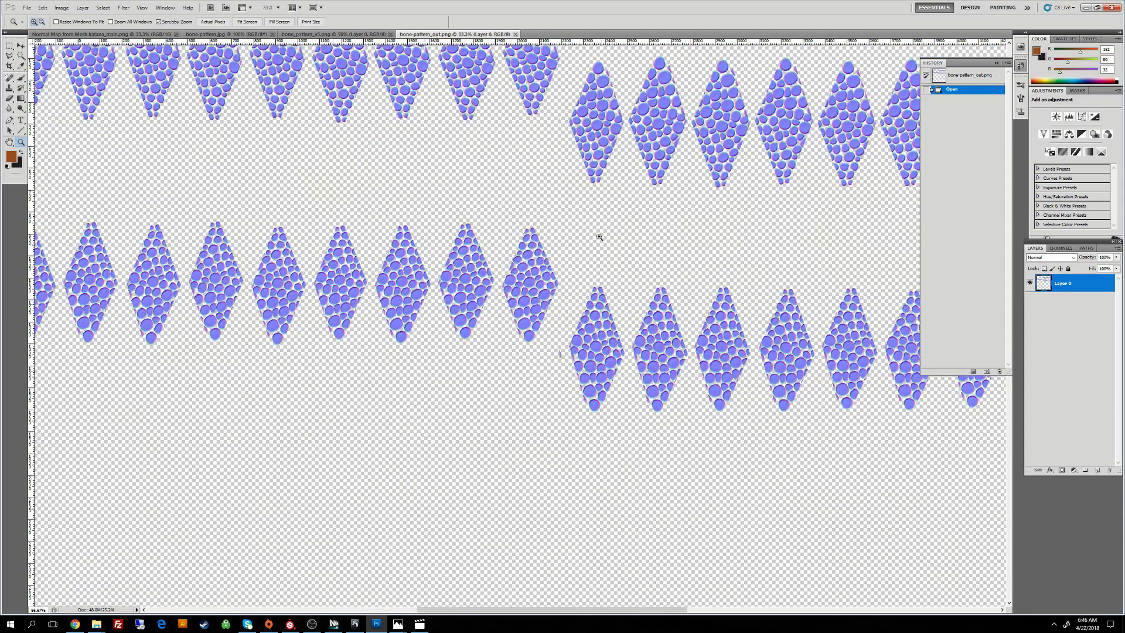
pyautogui.click(9, 50)
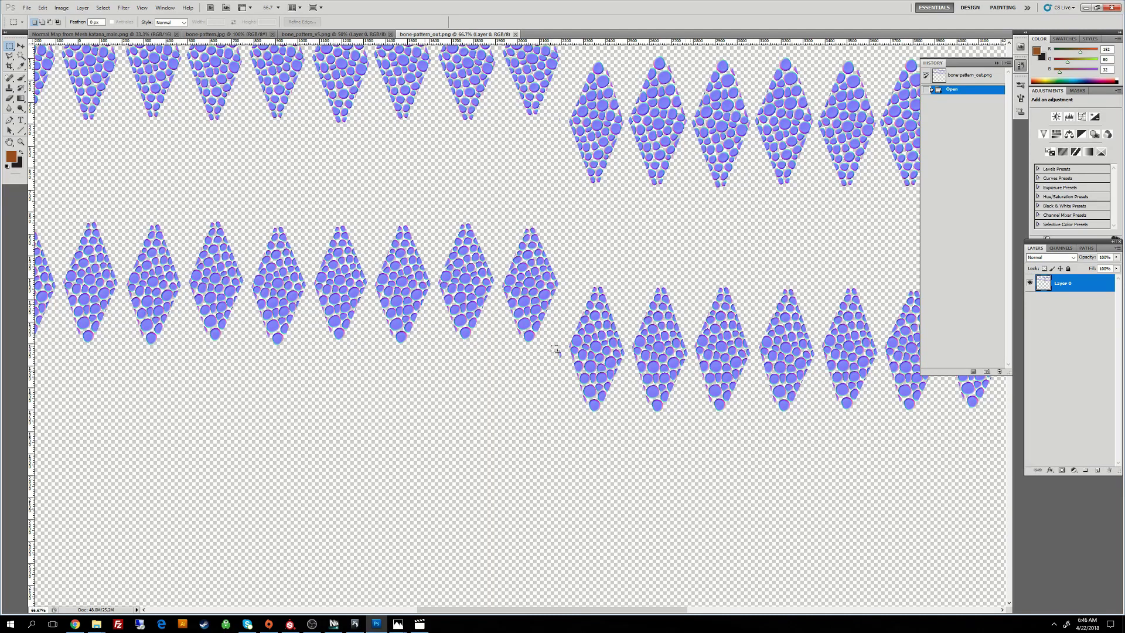
pyautogui.moveTo(562, 365); pyautogui.dragTo(562, 366)
pyautogui.press('Delete')
pyautogui.press('z')
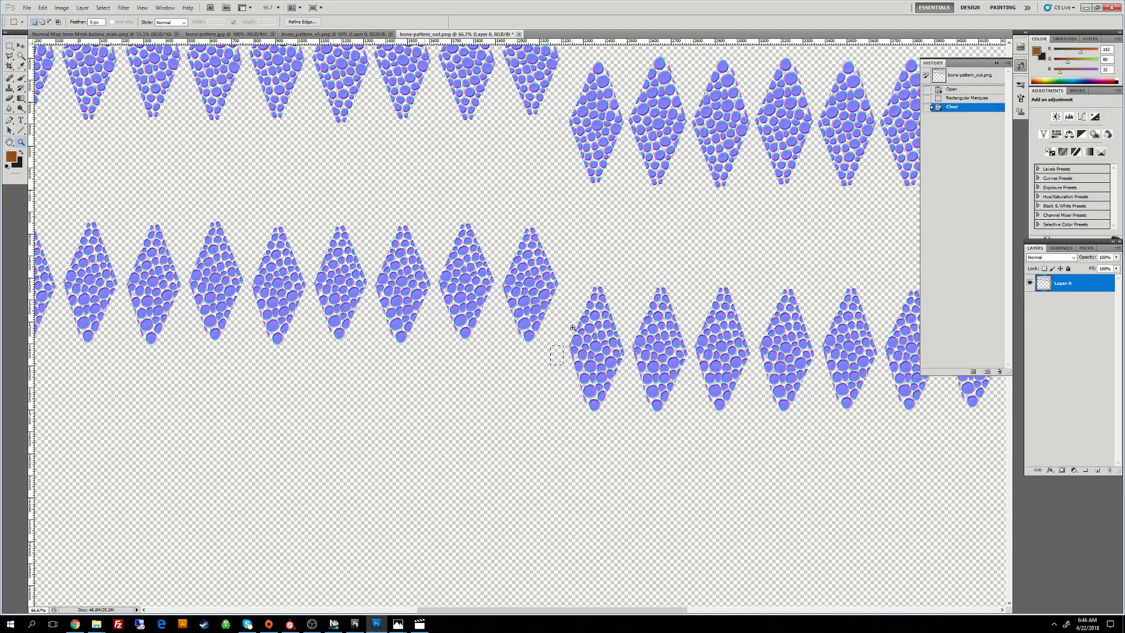
pyautogui.keyDown('alt'); pyautogui.click(541, 318); pyautogui.keyUp('alt')
pyautogui.keyDown('alt'); pyautogui.click(541, 318); pyautogui.keyUp('alt')
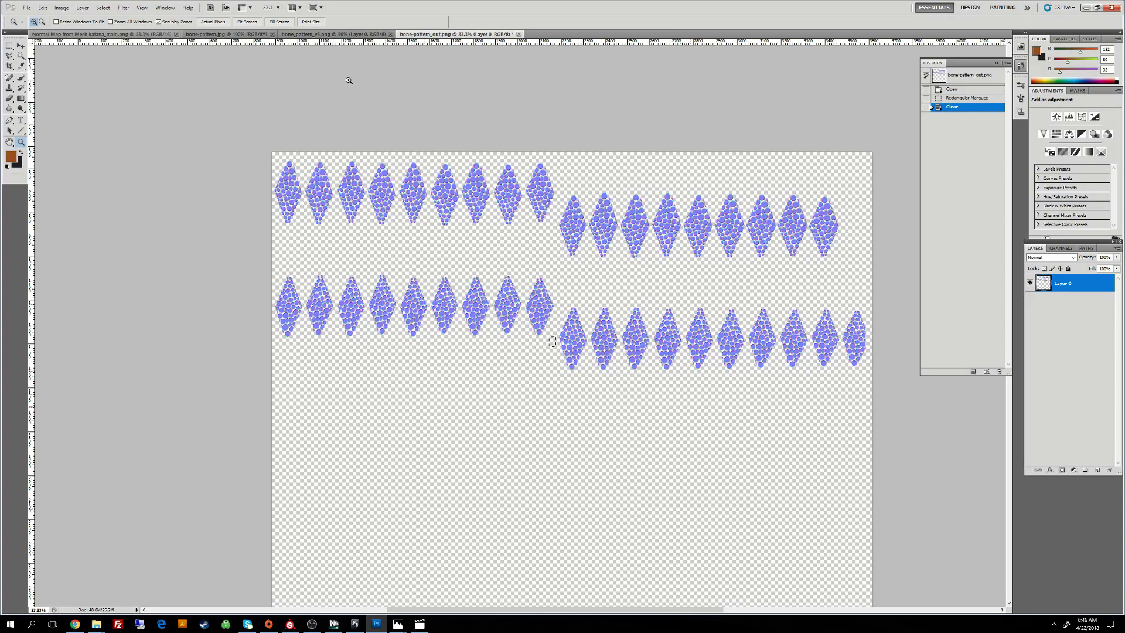
# Step: Switch to 3ds Max, select the main_grip_low mesh, add an Unwrap UVW modifier and open its UV editor
pyautogui.click(333, 624)
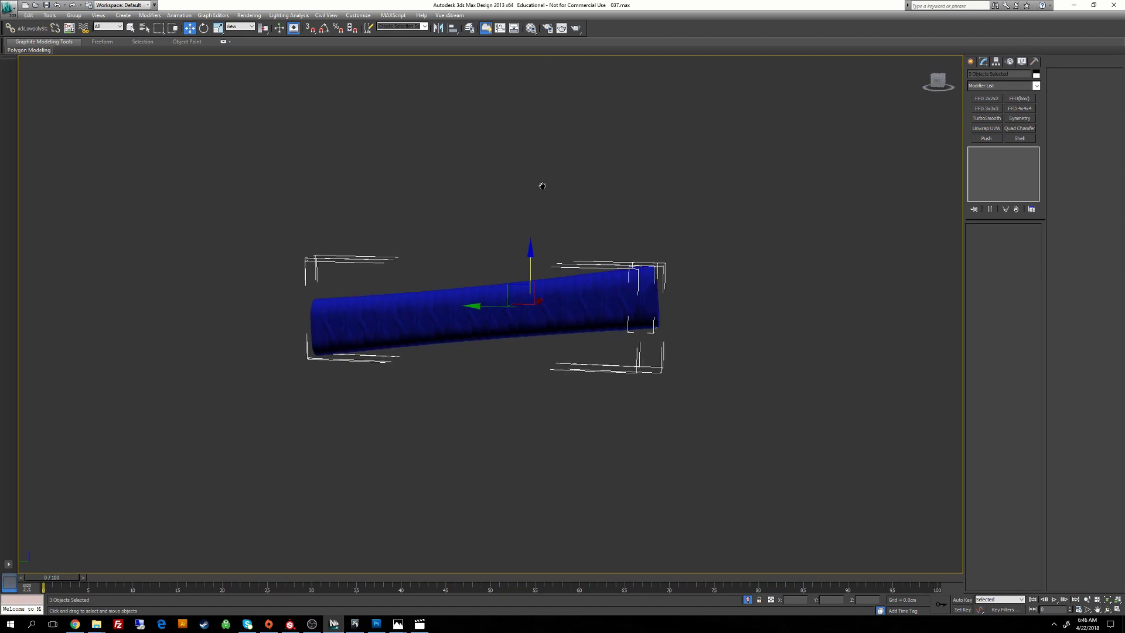
pyautogui.scroll(5, 644, 281)
pyautogui.click(773, 287)
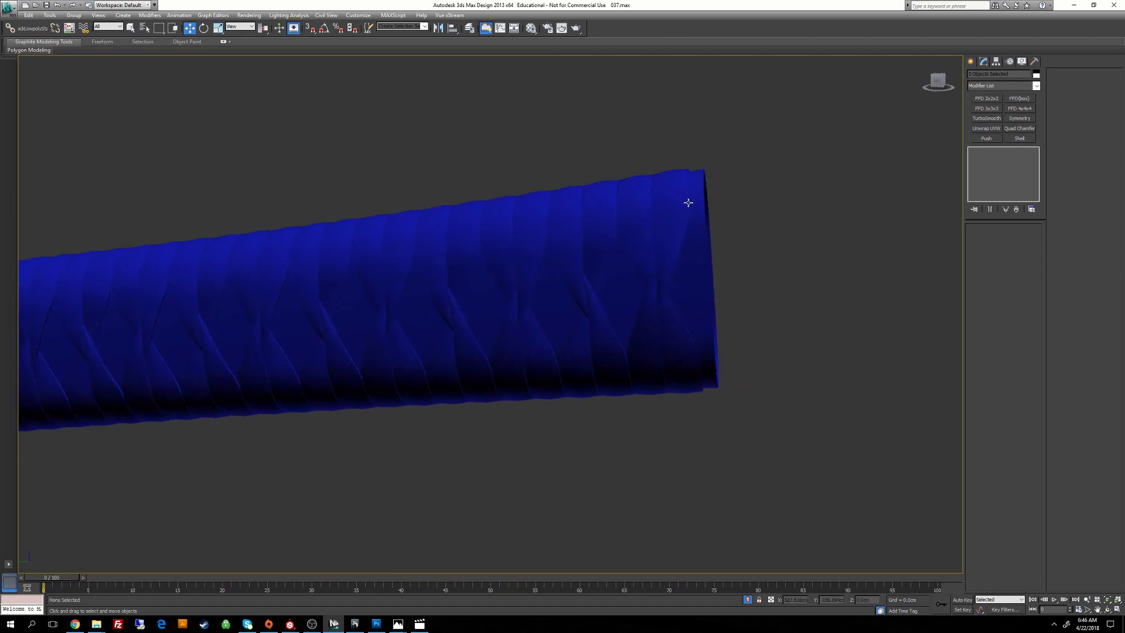
pyautogui.click(693, 288)
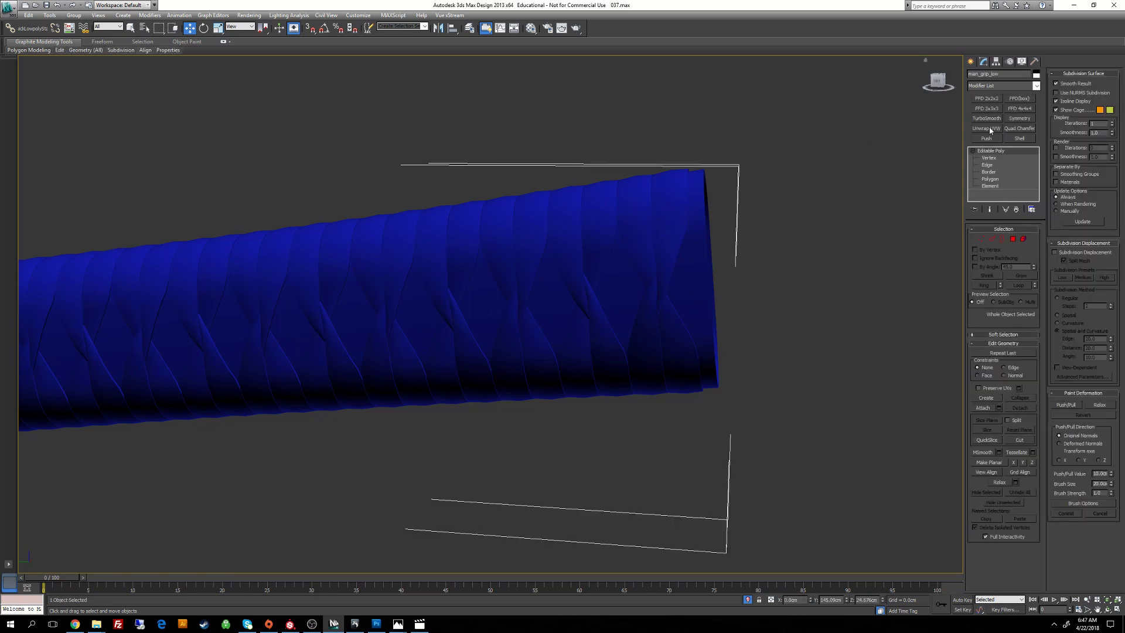
pyautogui.click(986, 129)
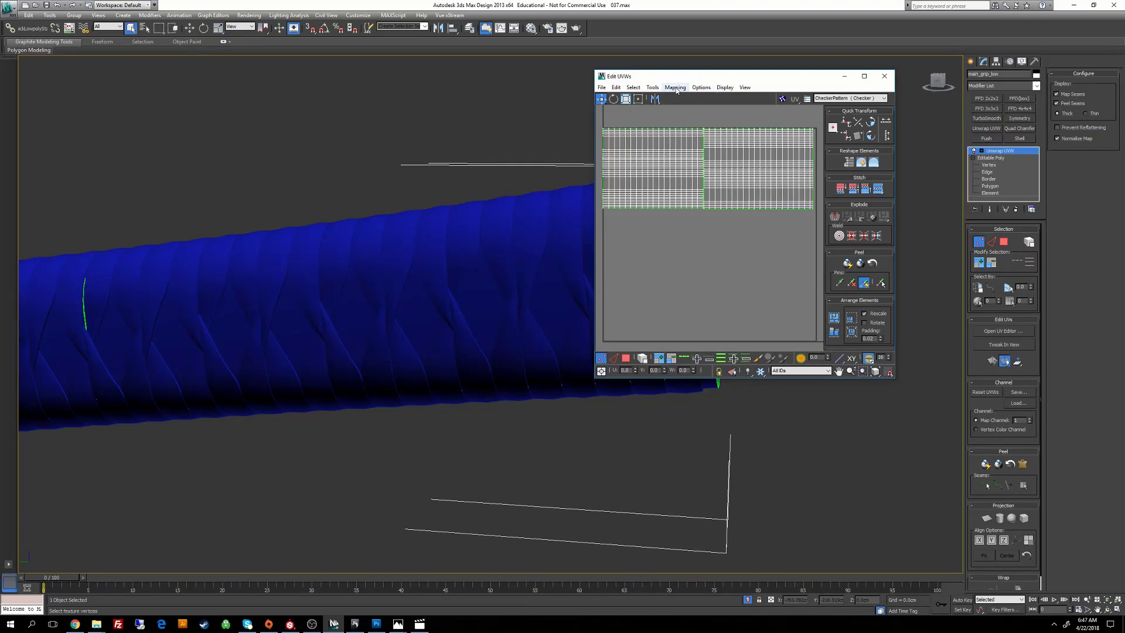
# Step: Render a UV template image of the grip's unwrapped layout with the existing render settings
pyautogui.click(652, 87)
pyautogui.click(683, 249)
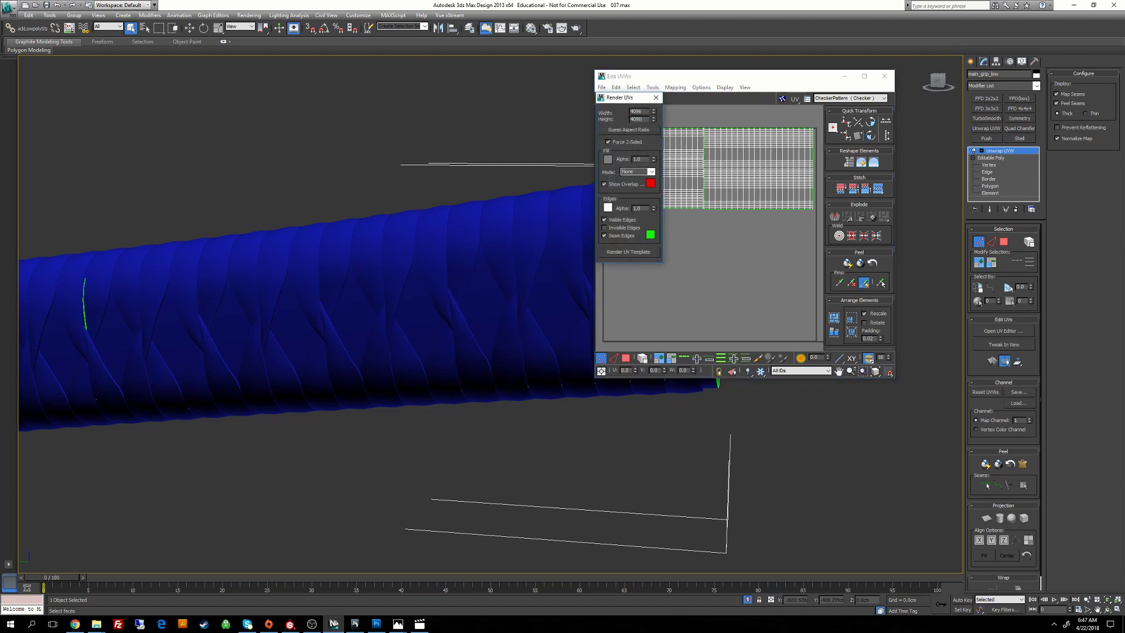
pyautogui.click(637, 257)
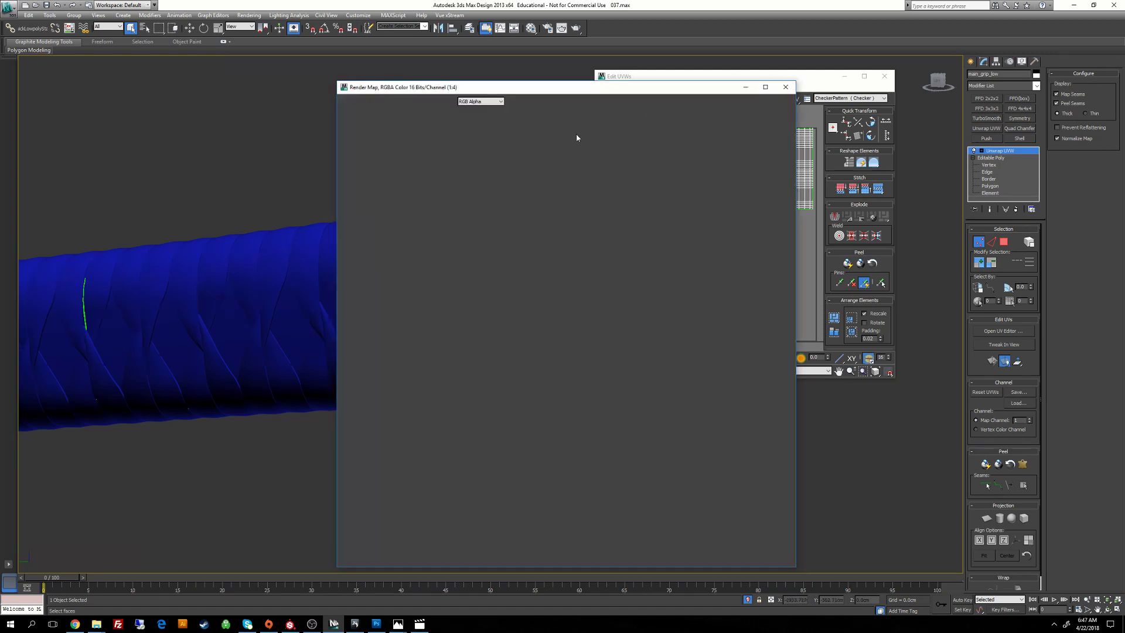
# Step: Save the rendered UV template as handle_uv.tga in the 3ds export folder, replacing the existing file and accepting the Targa settings
pyautogui.click(342, 101)
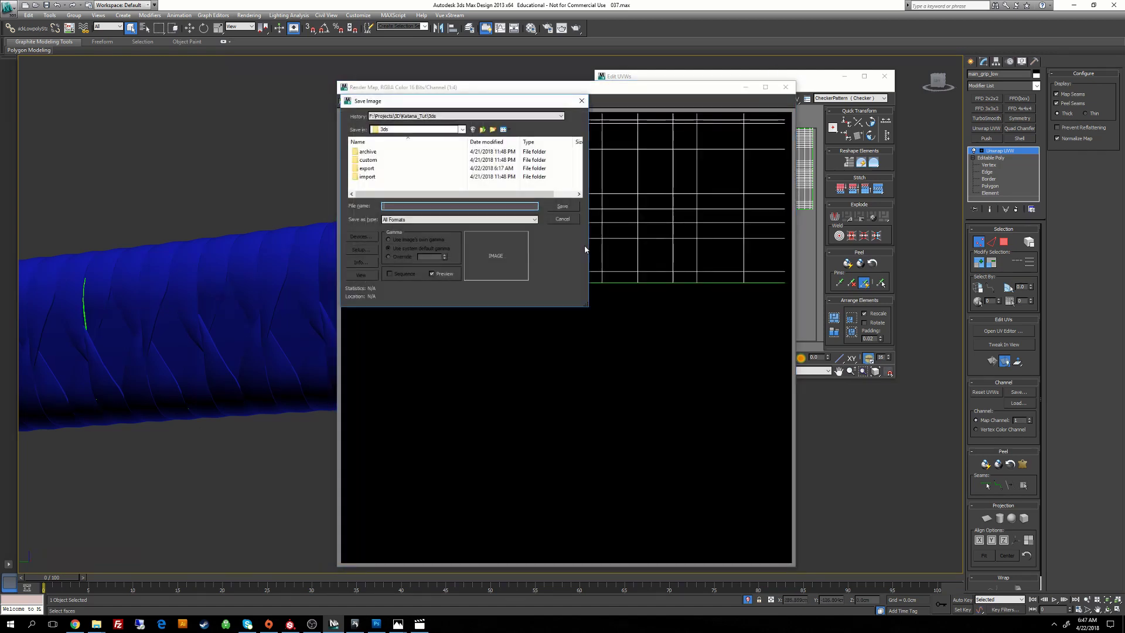
pyautogui.doubleClick(367, 168)
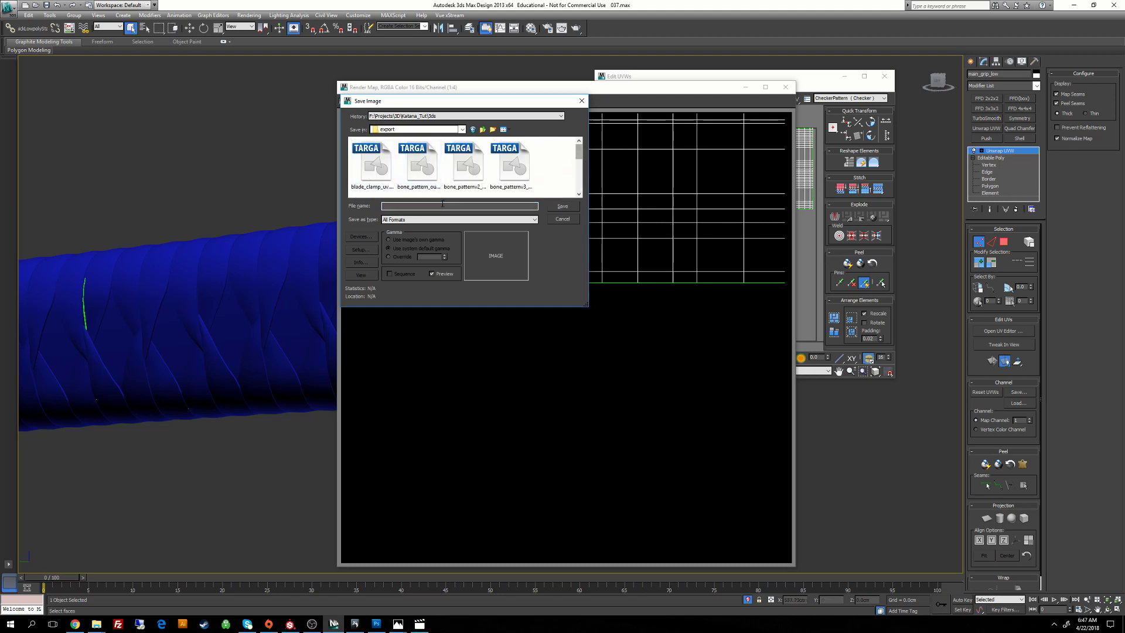
pyautogui.moveTo(579, 152); pyautogui.dragTo(579, 173)
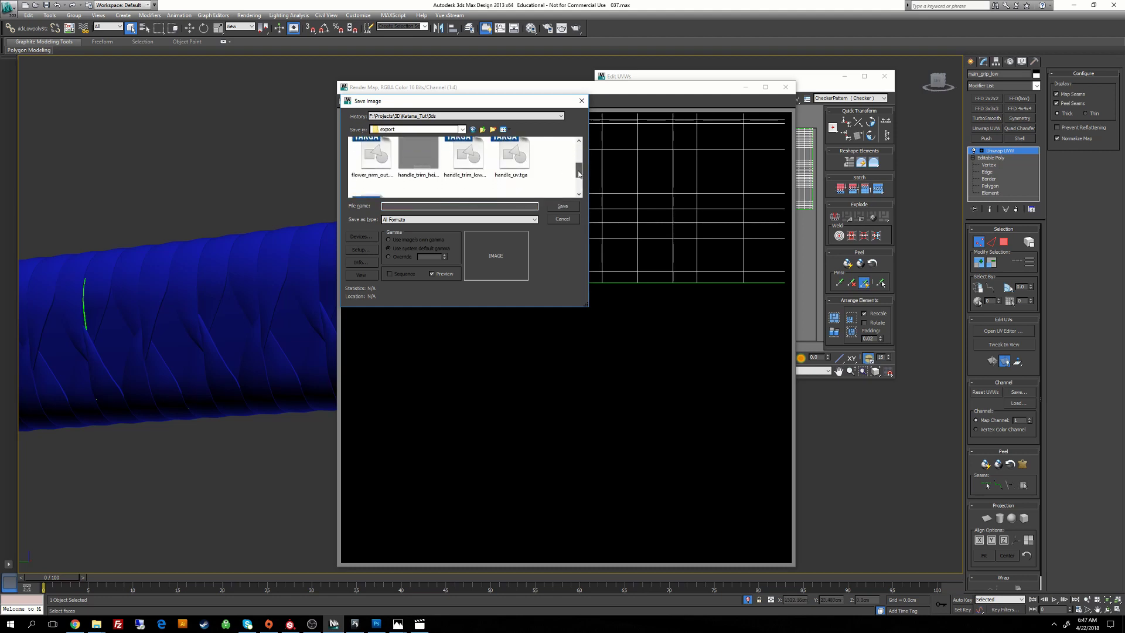
pyautogui.click(514, 155)
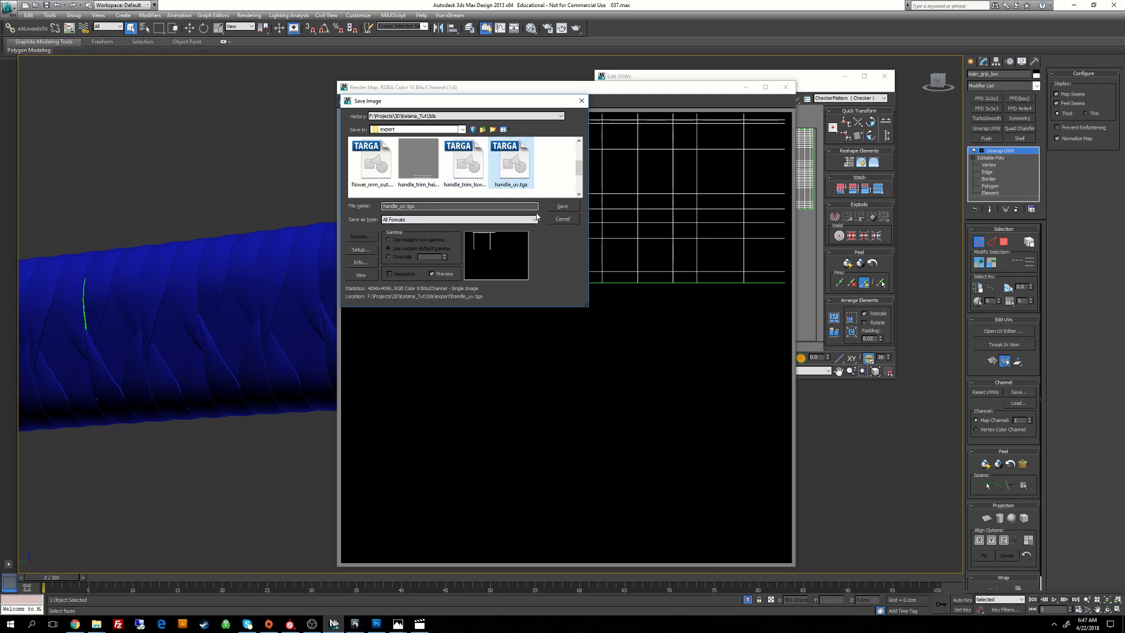
pyautogui.doubleClick(509, 162)
pyautogui.click(578, 341)
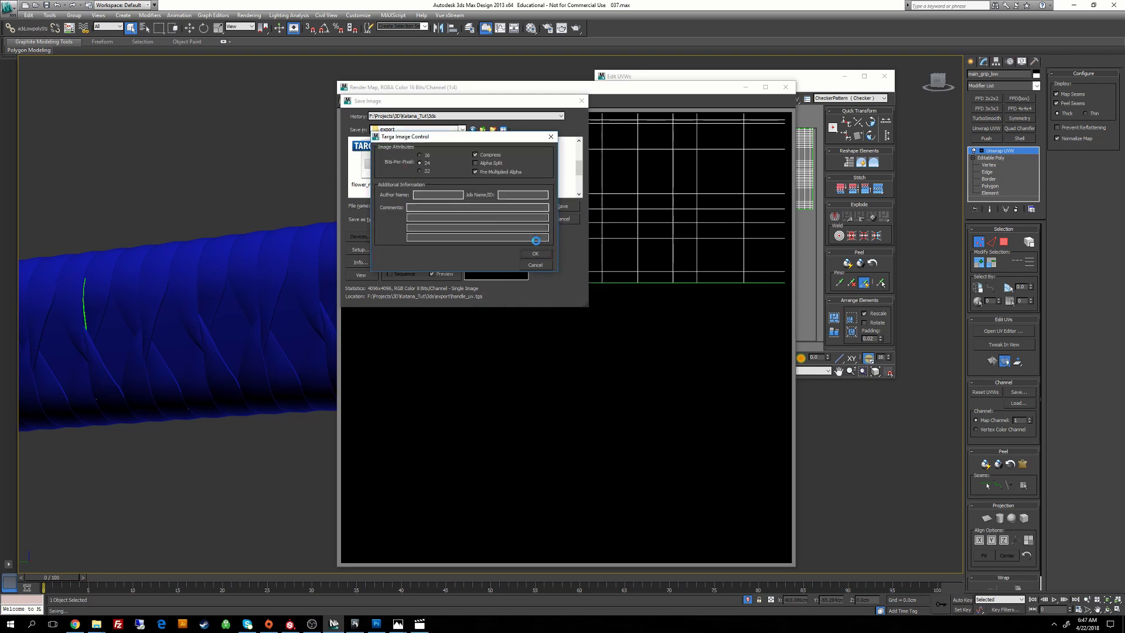
pyautogui.click(536, 253)
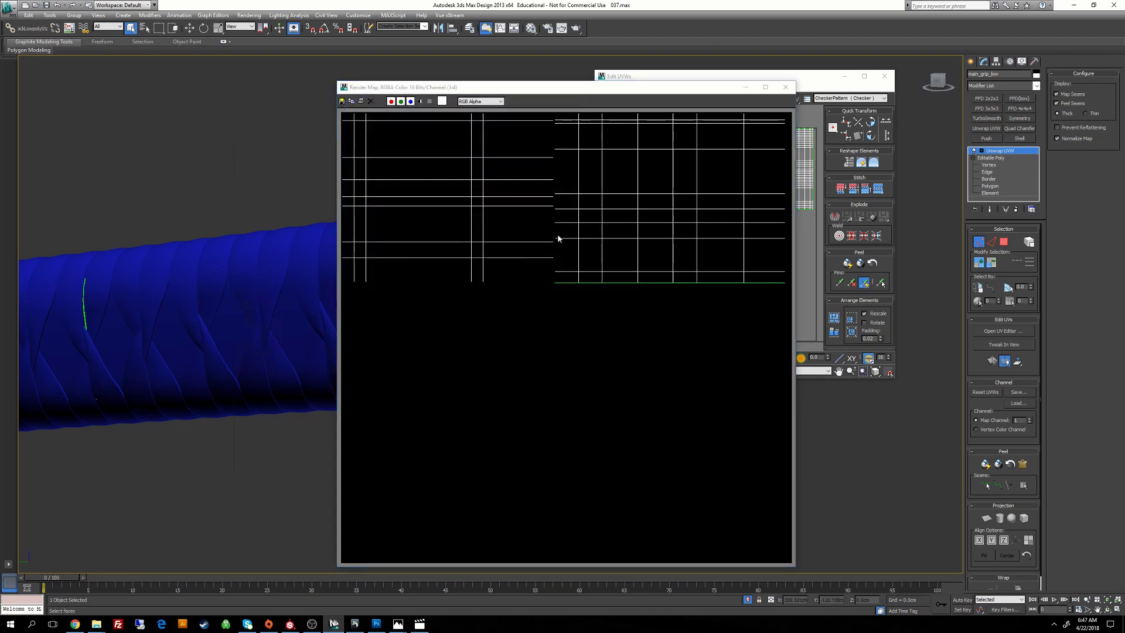
# Step: Switch to Photoshop and open handle_uv.tga from the Katana_Tut 3ds export folder
pyautogui.hotkey('alt', 'Tab')
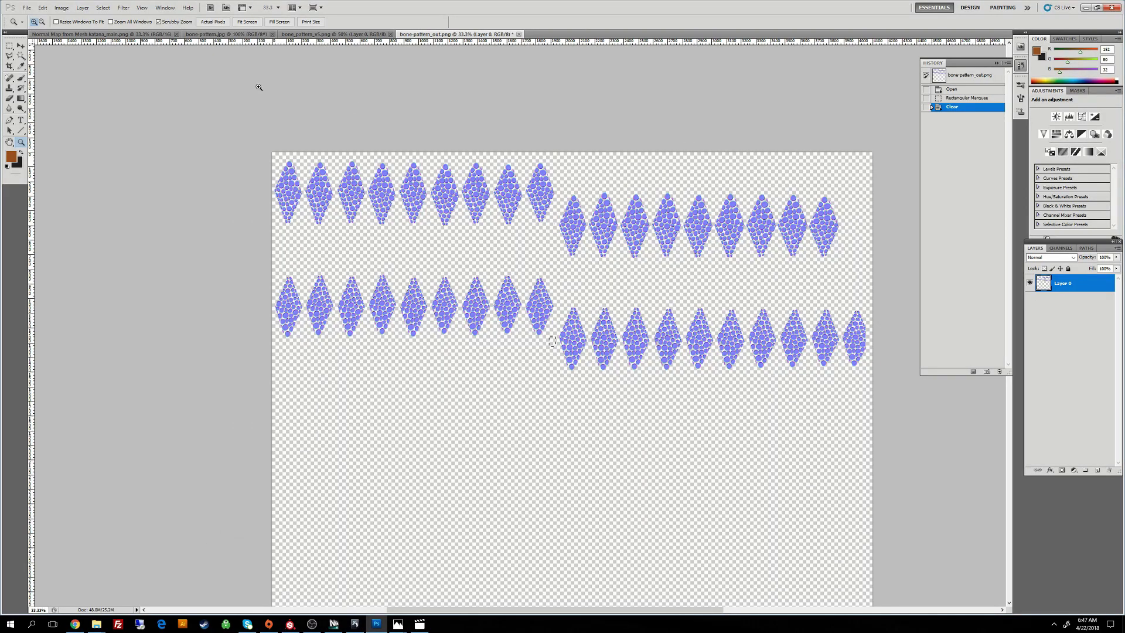
pyautogui.click(27, 8)
pyautogui.click(41, 26)
pyautogui.click(618, 138)
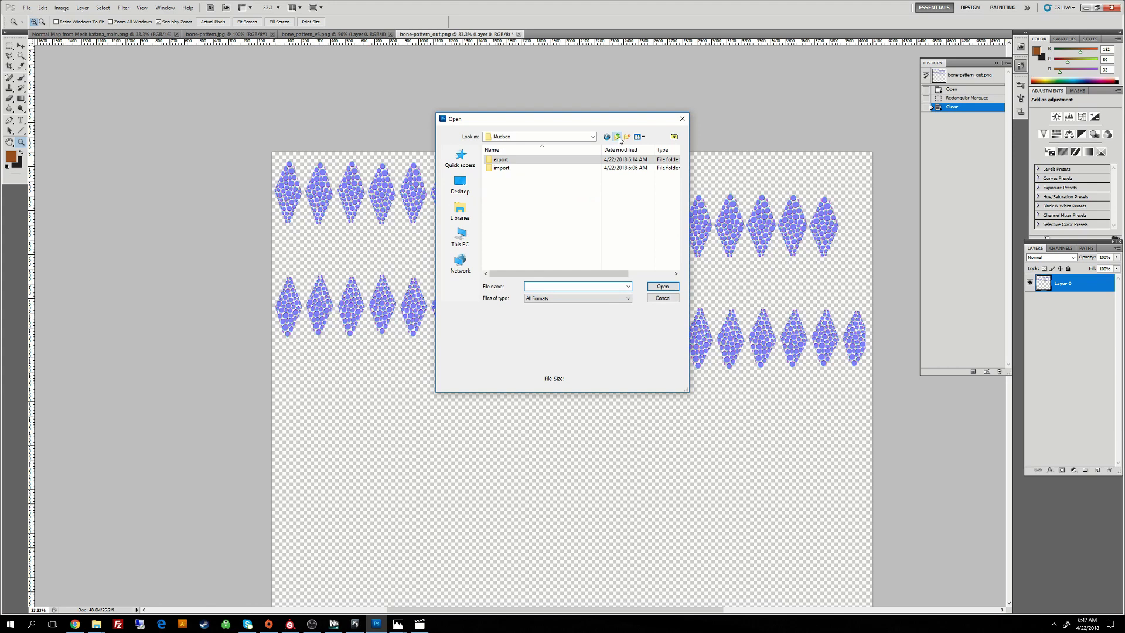
pyautogui.click(618, 138)
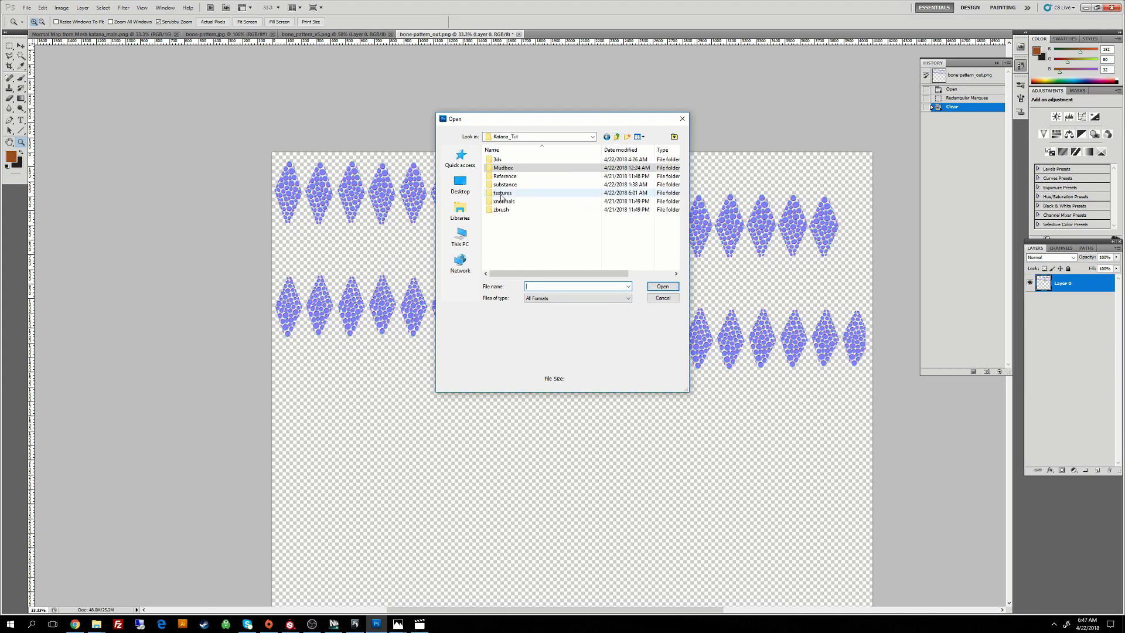
pyautogui.doubleClick(499, 160)
pyautogui.doubleClick(508, 178)
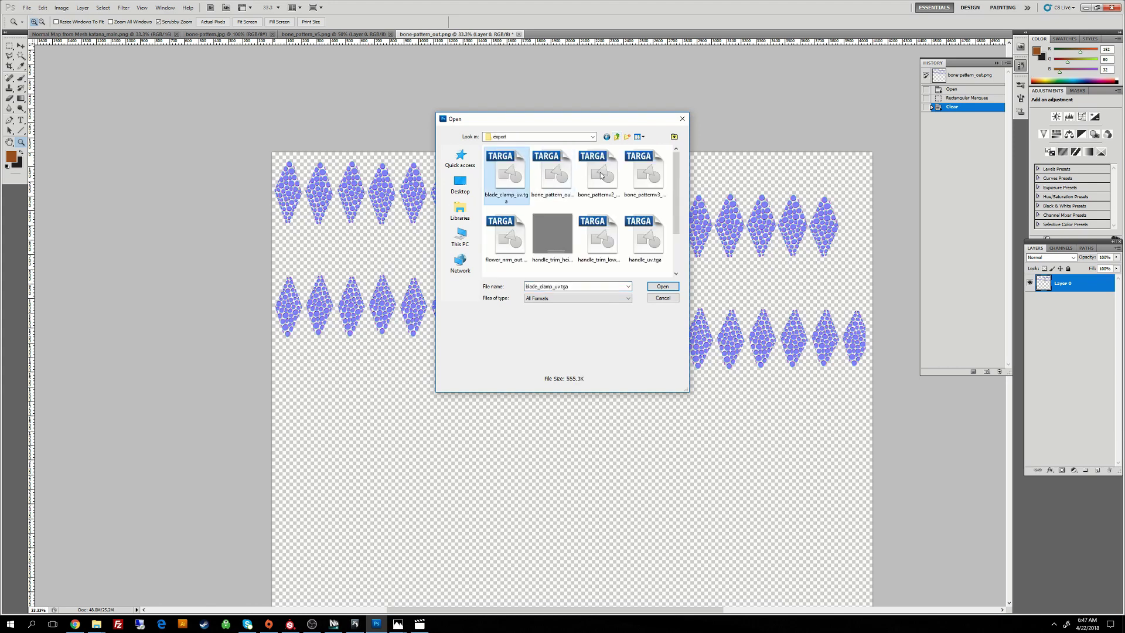
pyautogui.scroll(-1, 677, 181)
pyautogui.click(645, 218)
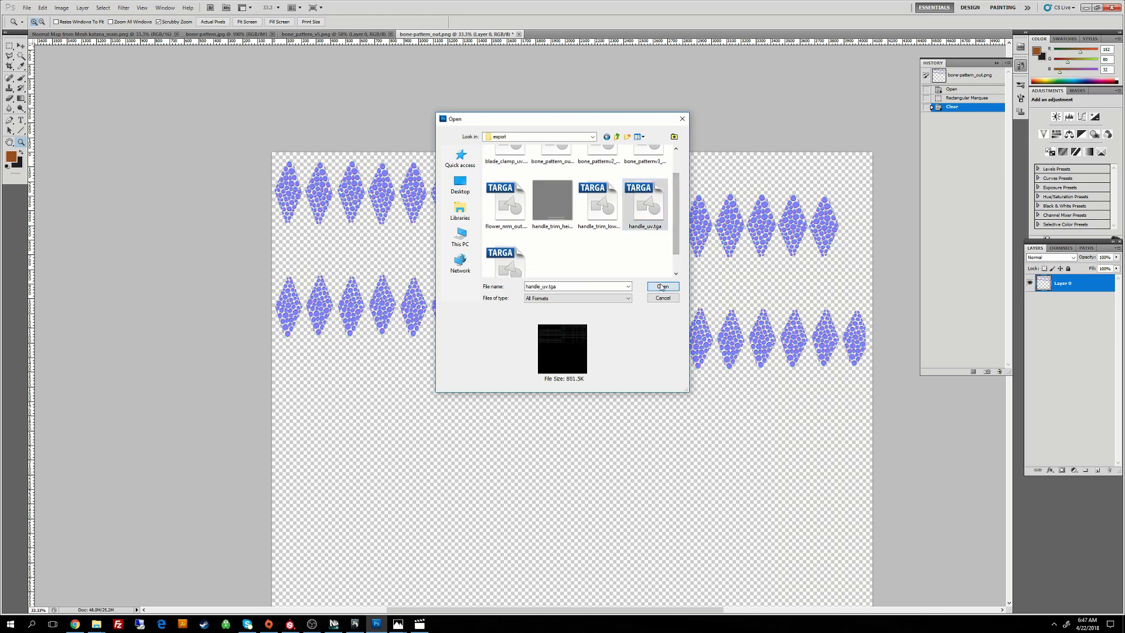
pyautogui.click(661, 287)
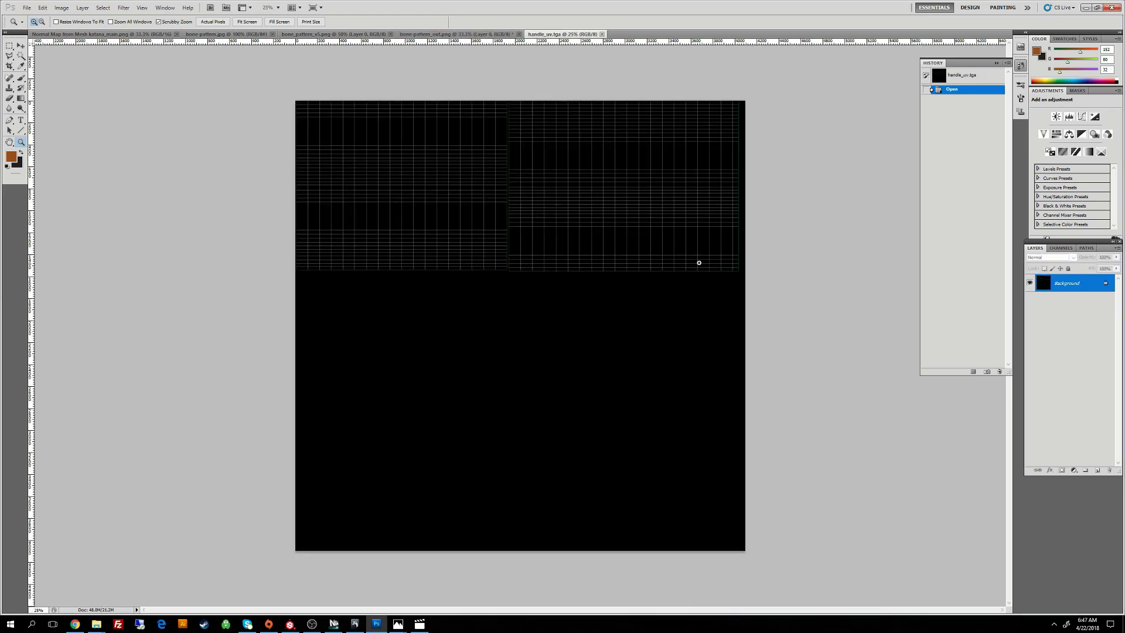
# Step: Invert the UV template's colours and duplicate its Background layer into the bone-pattern_out.png document
pyautogui.hotkey('ctrl', 'i')
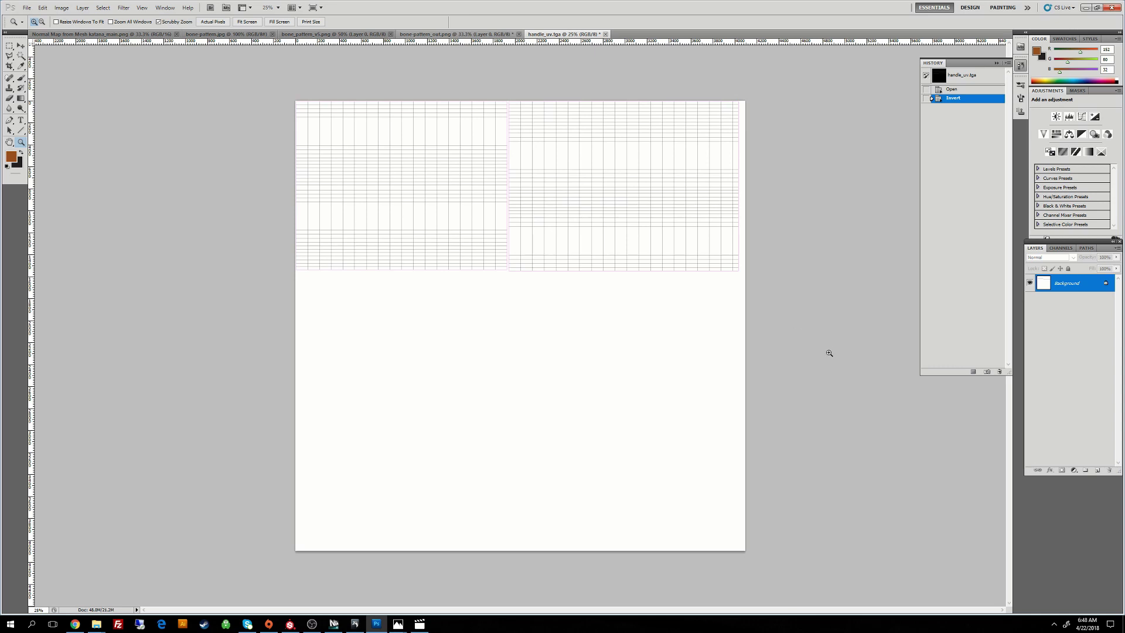
pyautogui.rightClick(1070, 286)
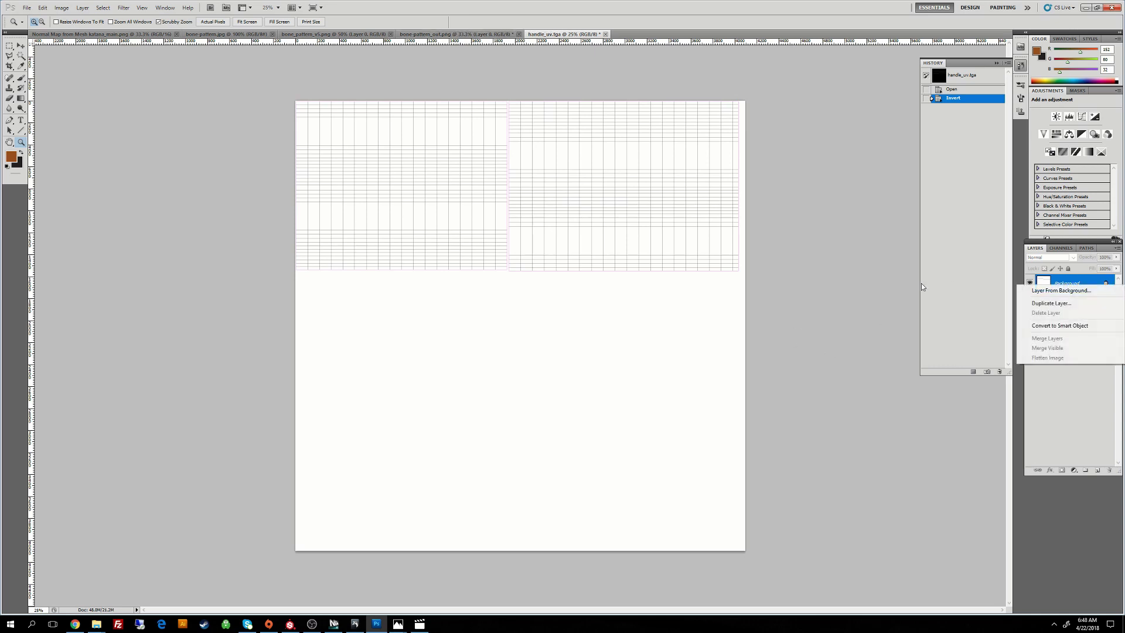
pyautogui.click(1050, 306)
pyautogui.click(533, 231)
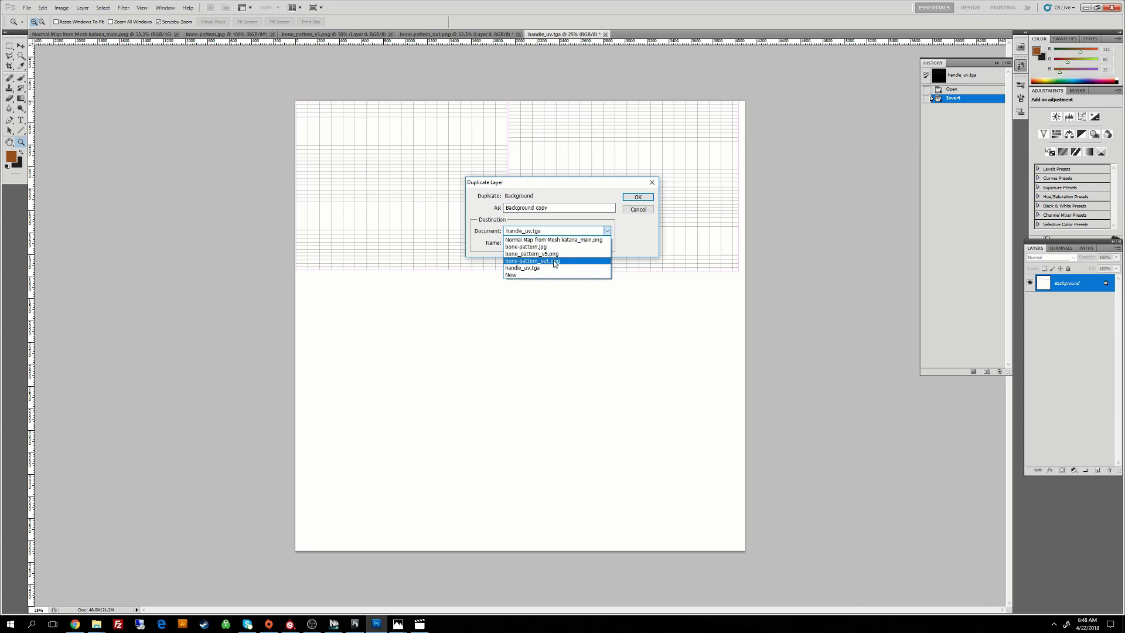
pyautogui.click(554, 262)
pyautogui.click(638, 197)
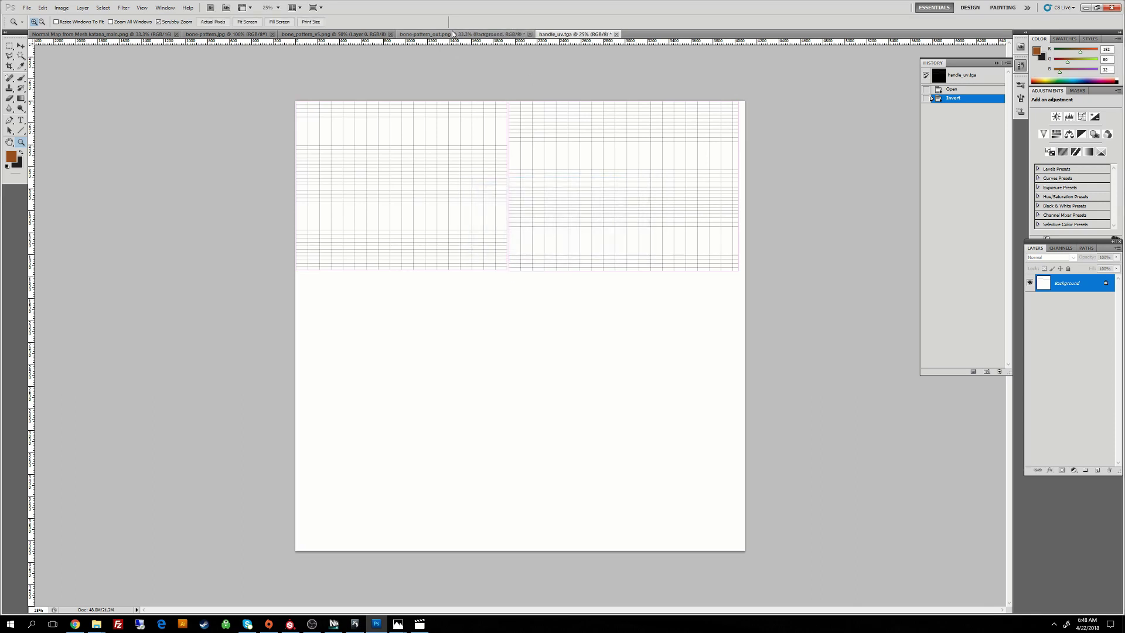
# Step: In bone-pattern_out.png, clear the selection and set the UV template layer's blending mode to Overlay
pyautogui.click(453, 34)
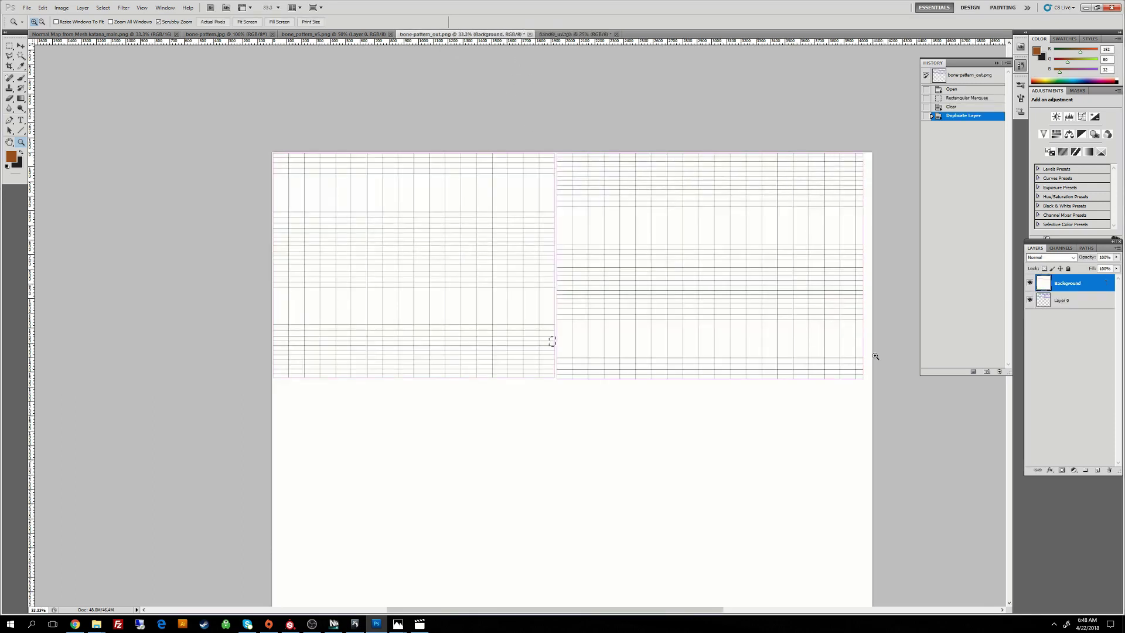
pyautogui.hotkey('ctrl', 'd')
pyautogui.click(1051, 257)
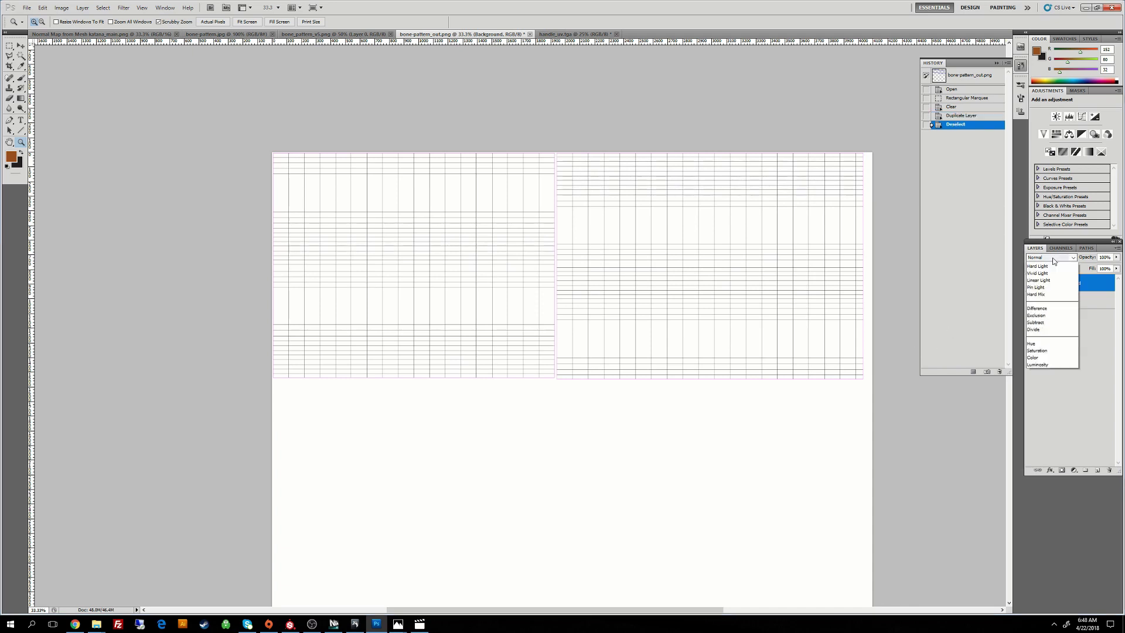
pyautogui.click(1047, 371)
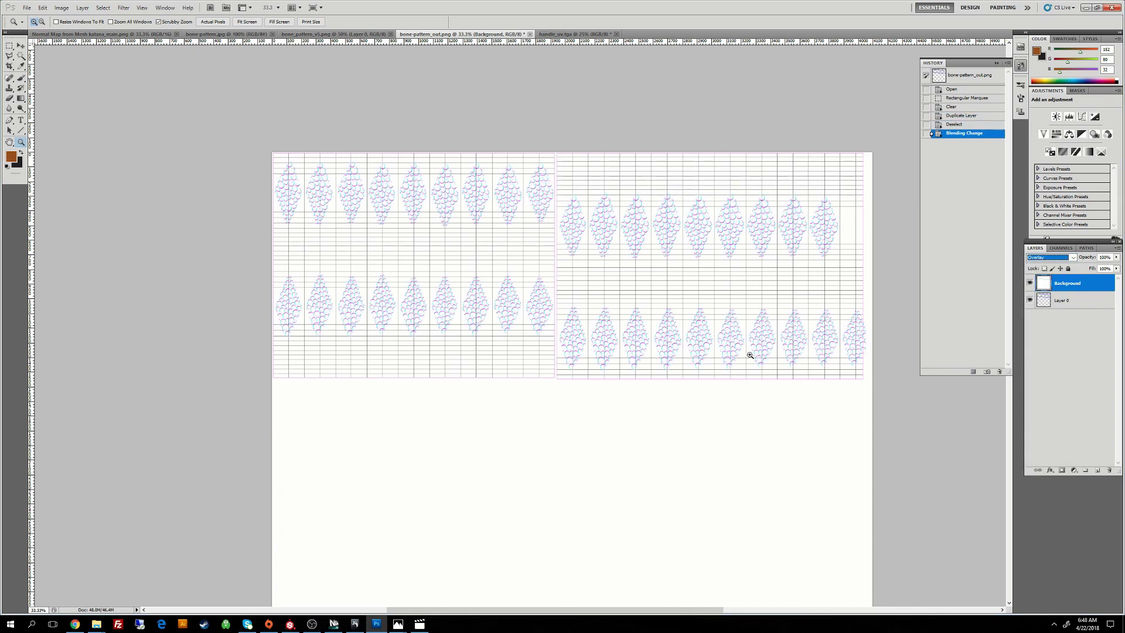
# Step: On Layer 0, marquee-select the half of the lowest row's last diamond beyond its vertical centre line and delete it
pyautogui.click(849, 372)
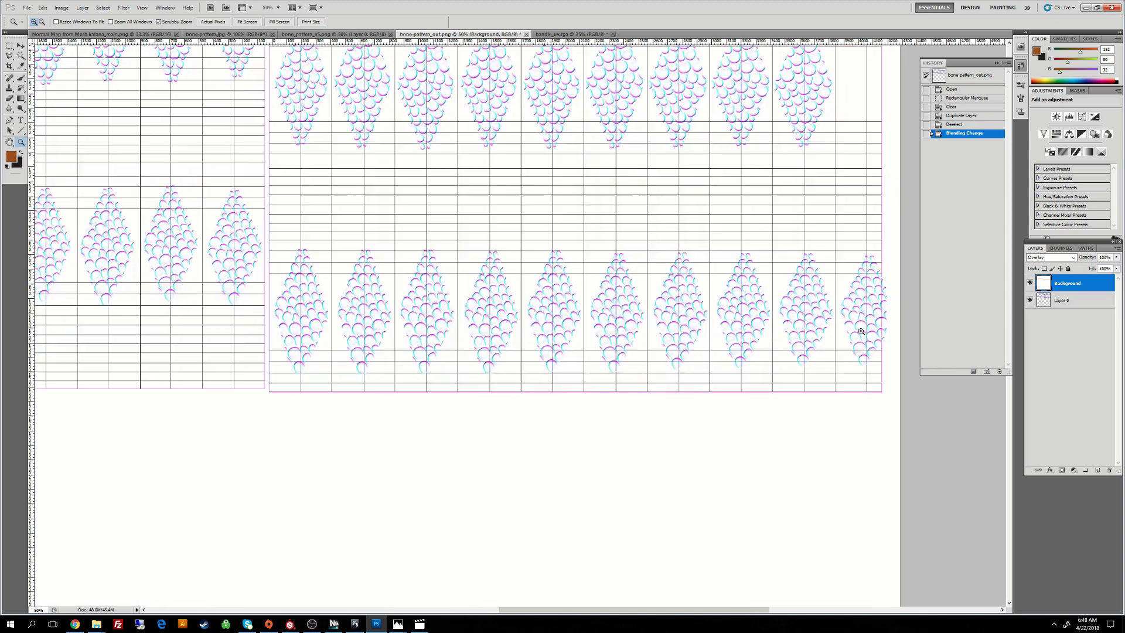
pyautogui.moveTo(857, 327); pyautogui.dragTo(710, 324)
pyautogui.click(705, 324)
pyautogui.click(691, 324)
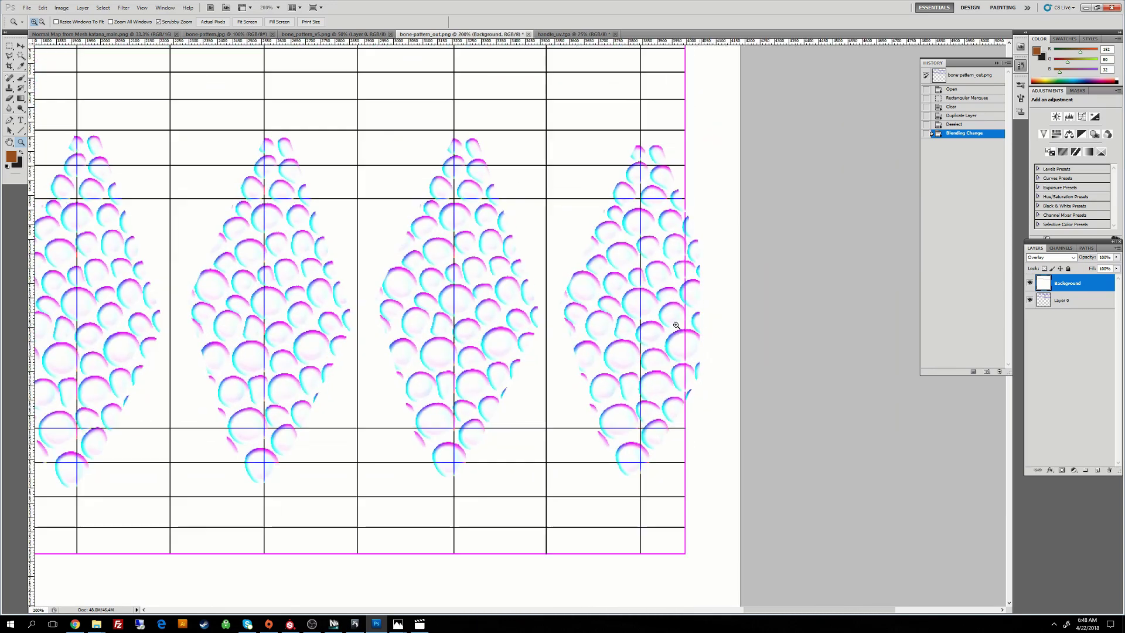
pyautogui.keyDown('alt'); pyautogui.click(684, 323); pyautogui.keyUp('alt')
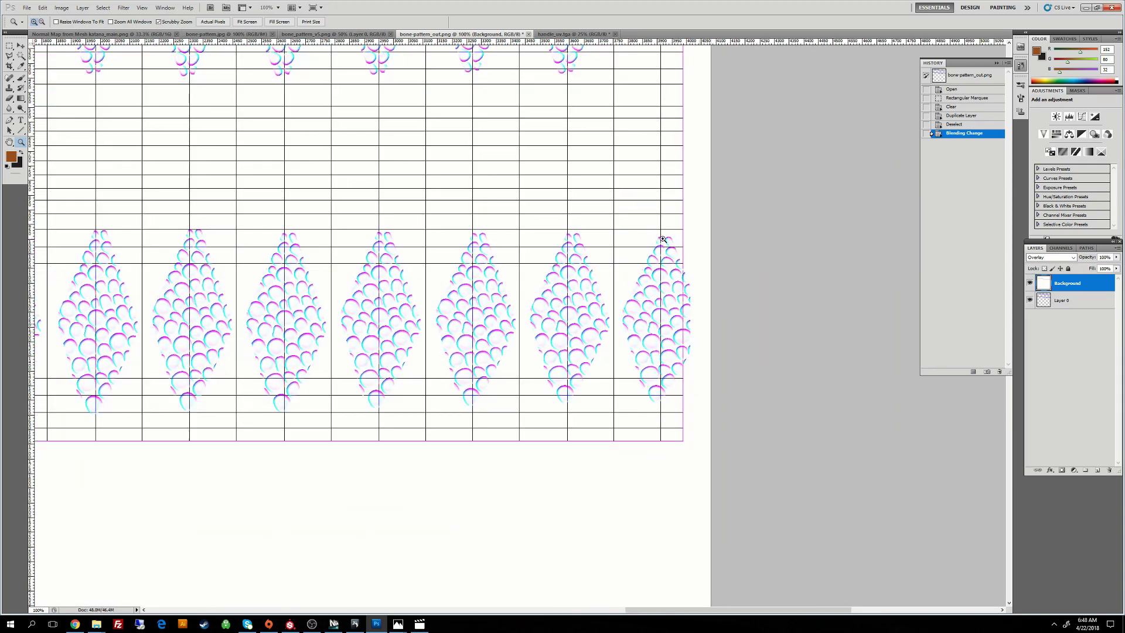
pyautogui.click(699, 335)
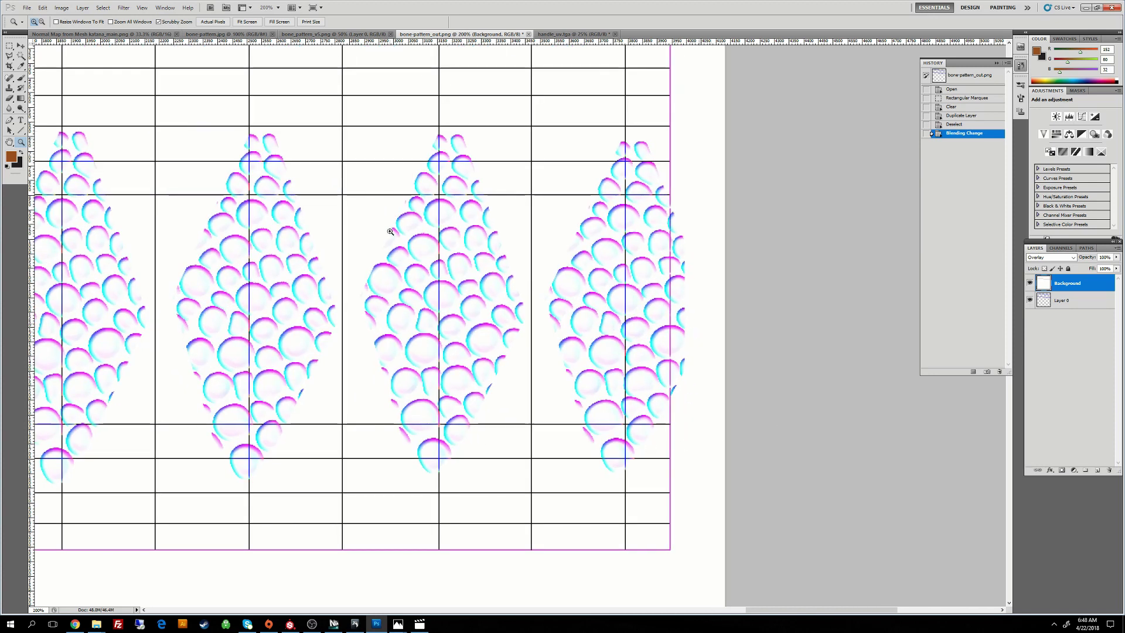
pyautogui.click(8, 46)
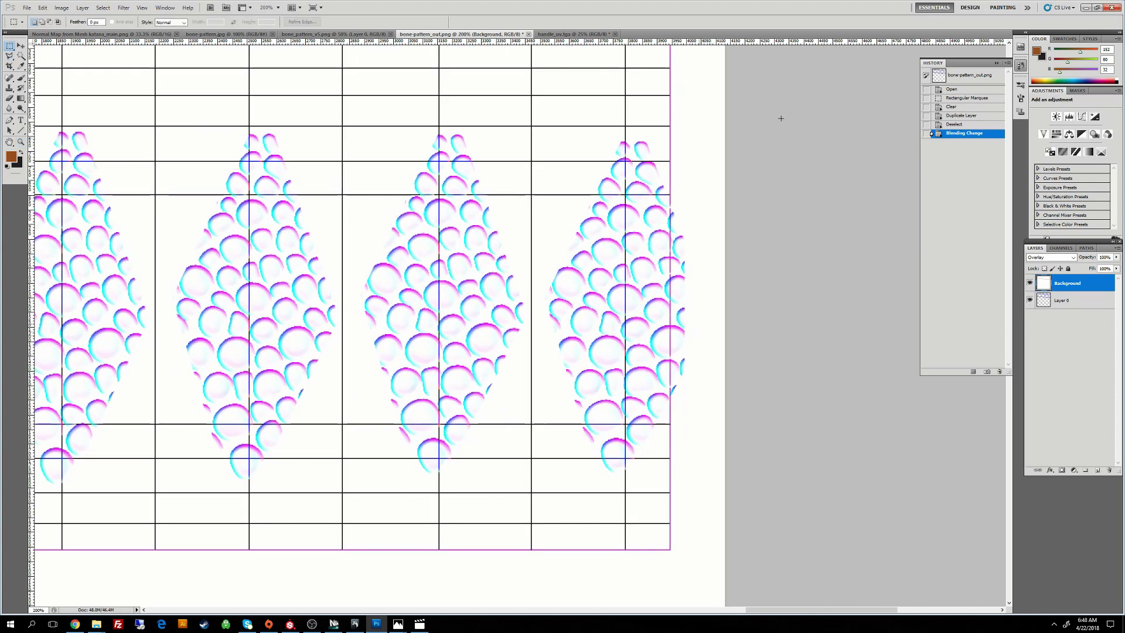
pyautogui.moveTo(780, 119); pyautogui.dragTo(625, 538)
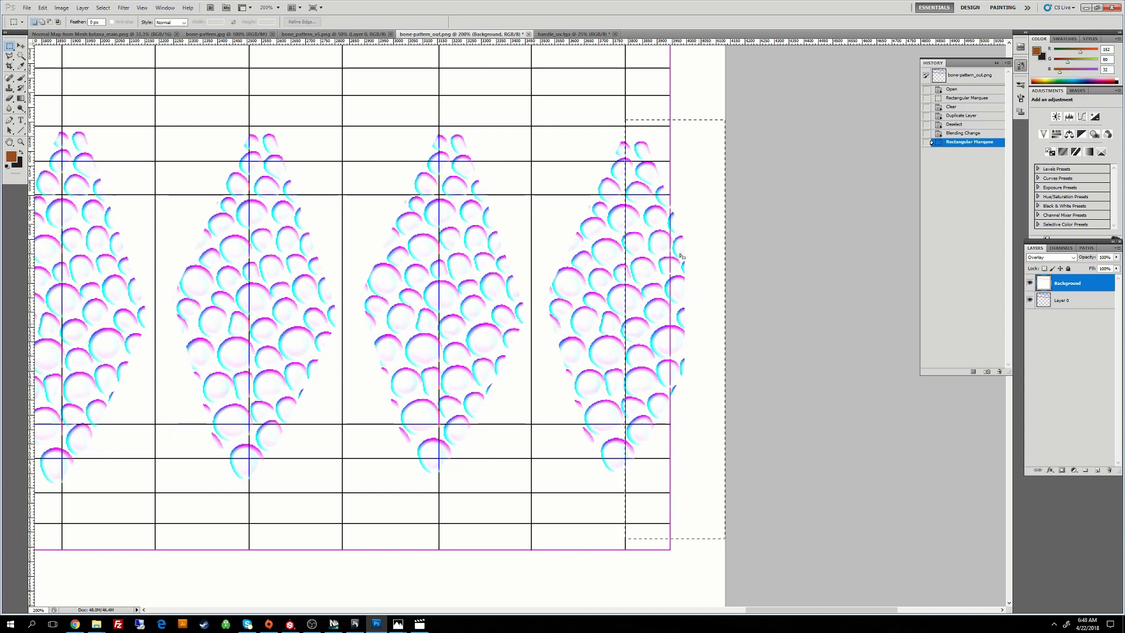
pyautogui.click(1072, 300)
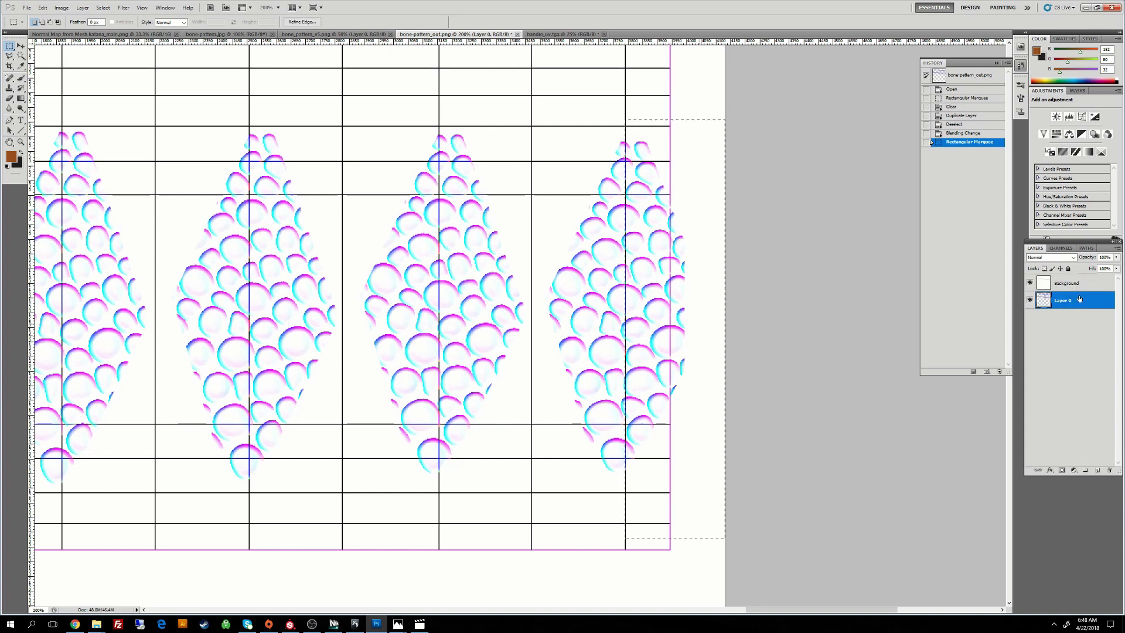
pyautogui.press('Delete')
pyautogui.hotkey('ctrl', 'z')
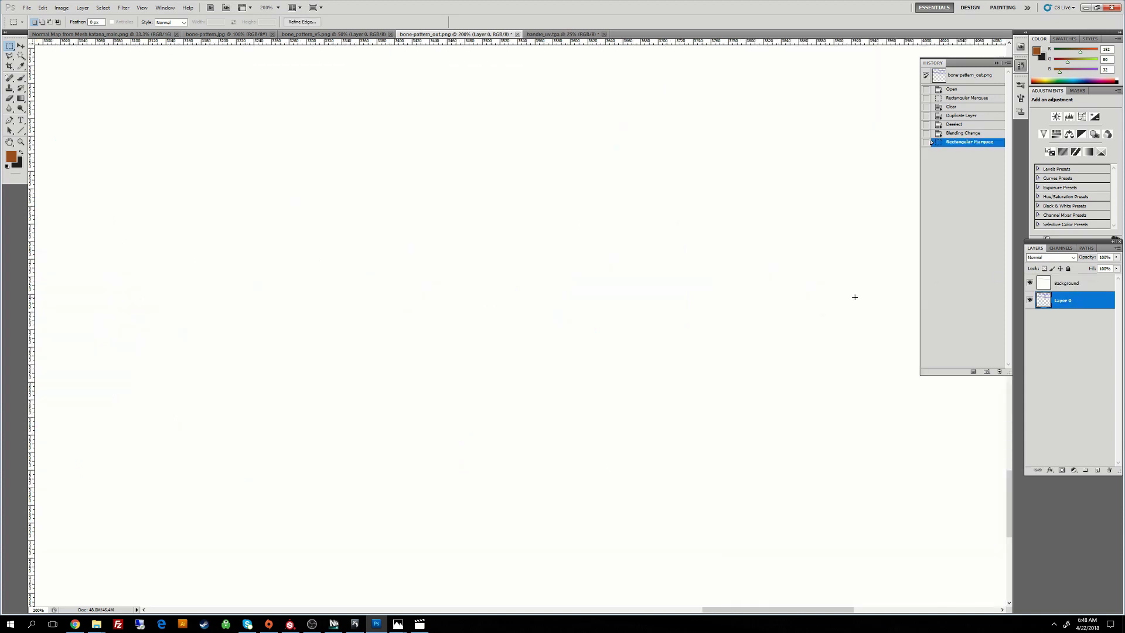
pyautogui.press('z')
pyautogui.hotkey('ctrl', '-')
pyautogui.hotkey('ctrl', '-')
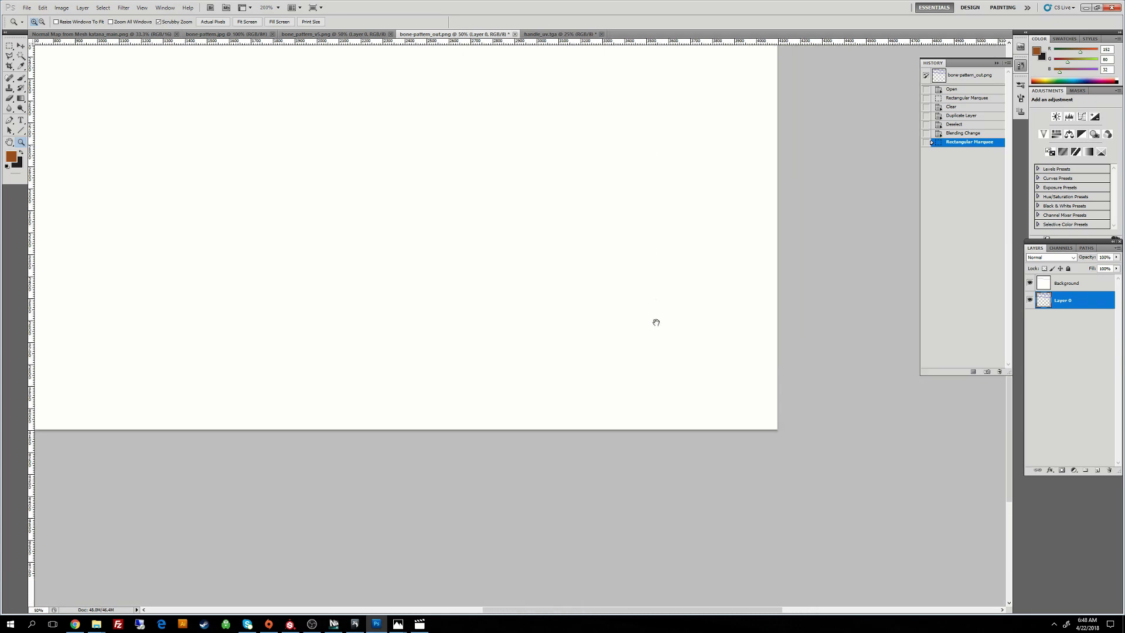
pyautogui.moveTo(635, 287); pyautogui.dragTo(697, 295)
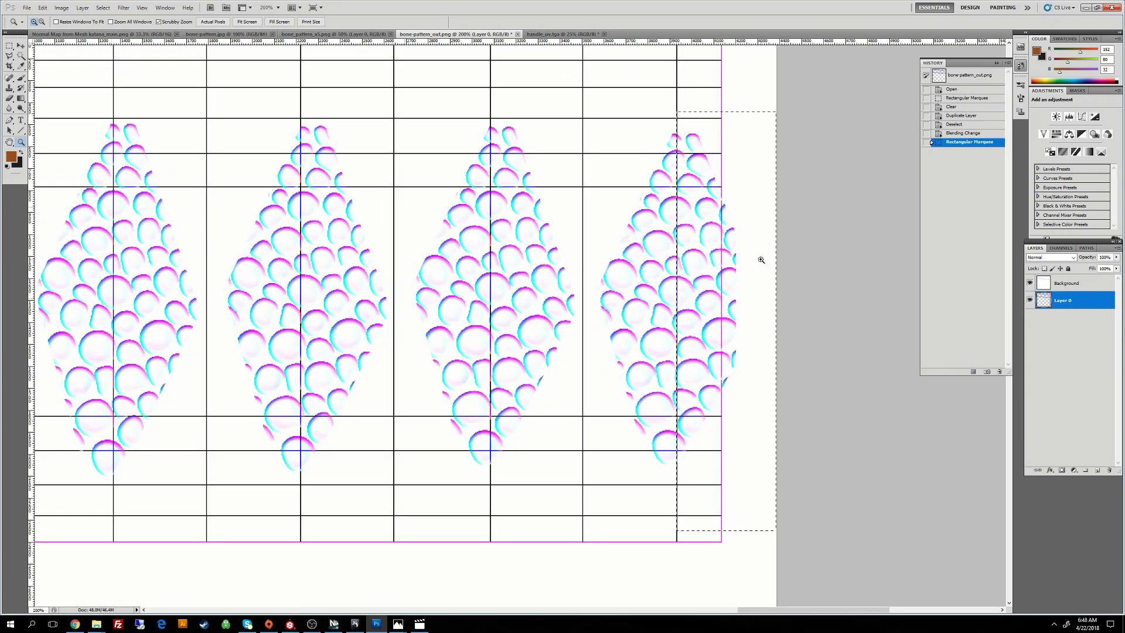
pyautogui.press('Delete')
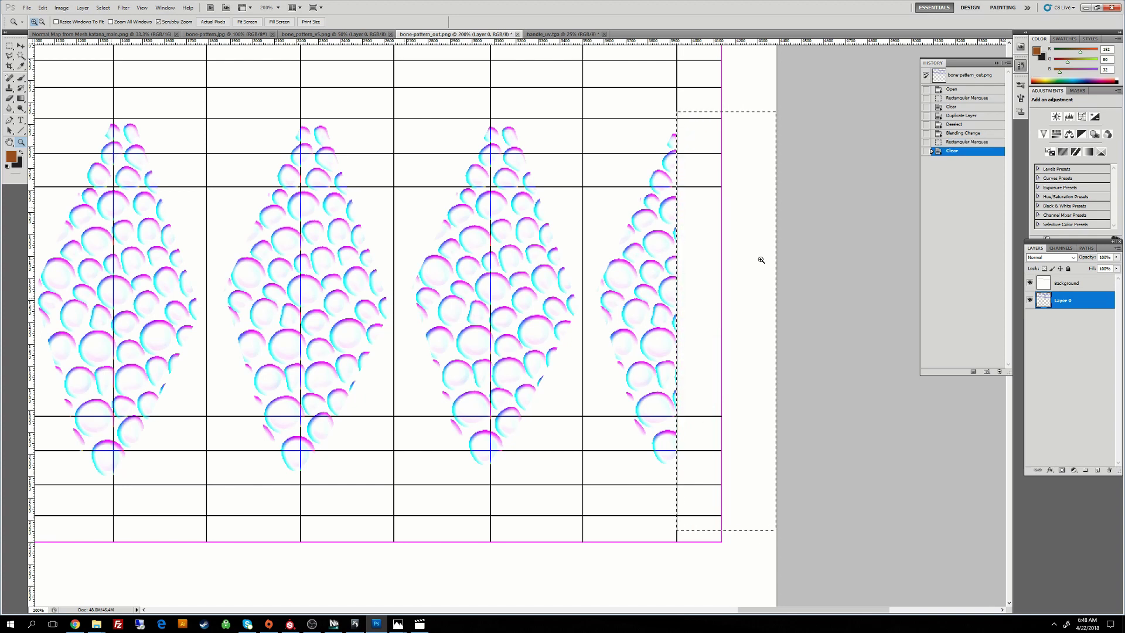
# Step: Delete the Background layer holding the UV template, leaving only the diamond pattern layer
pyautogui.keyDown('alt'); pyautogui.click(591, 313); pyautogui.keyUp('alt')
pyautogui.keyDown('alt'); pyautogui.click(592, 313); pyautogui.keyUp('alt')
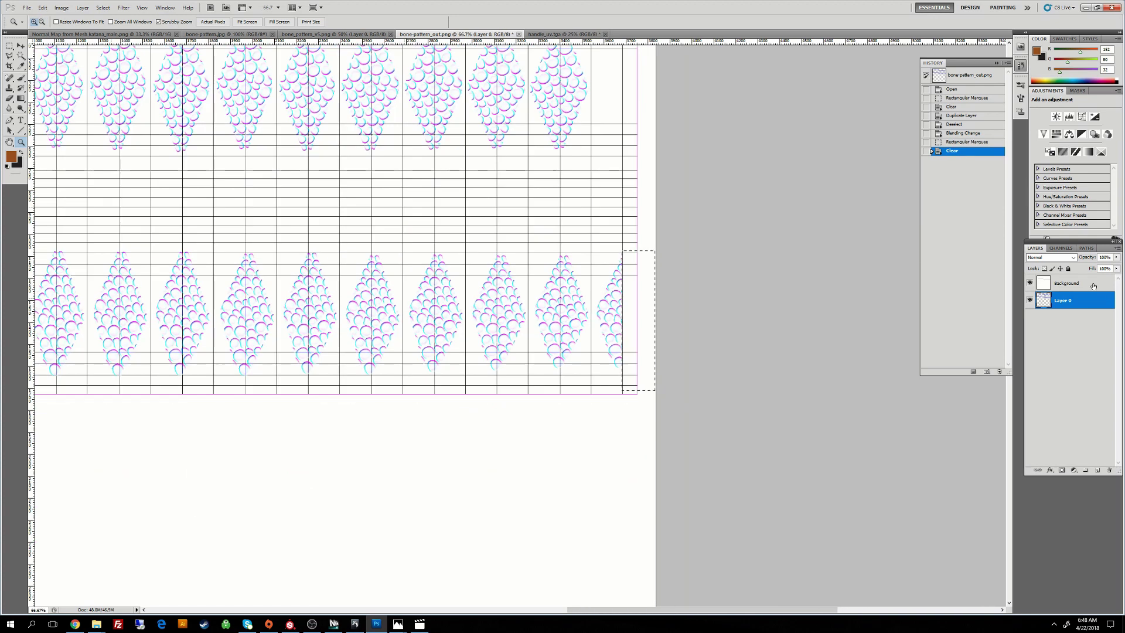
pyautogui.click(1072, 290)
pyautogui.moveTo(1071, 289); pyautogui.dragTo(1109, 471)
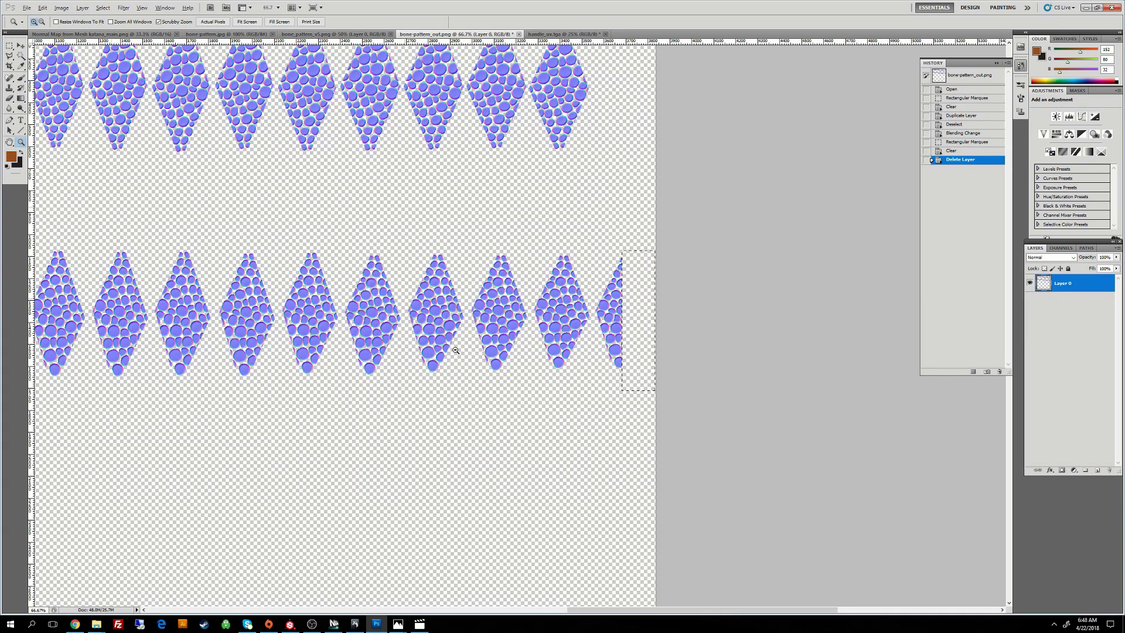
pyautogui.keyDown('alt'); pyautogui.click(456, 350); pyautogui.keyUp('alt')
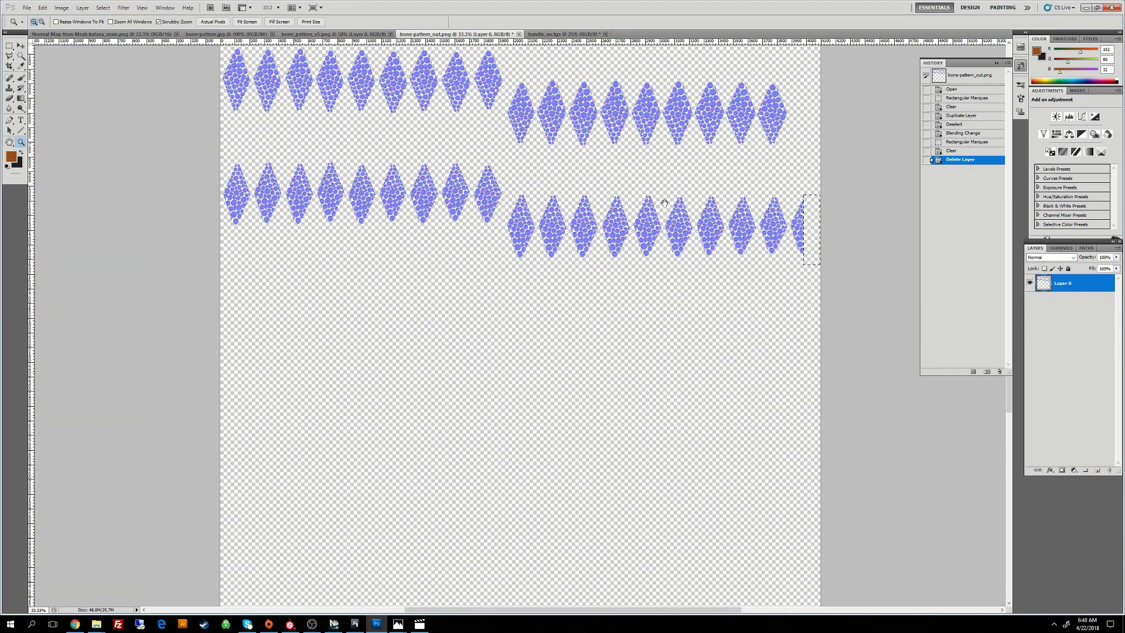
# Step: Clear the selection and duplicate Layer 0 into the Normal Map from Mesh katana_main.png document
pyautogui.moveTo(657, 201); pyautogui.dragTo(634, 329)
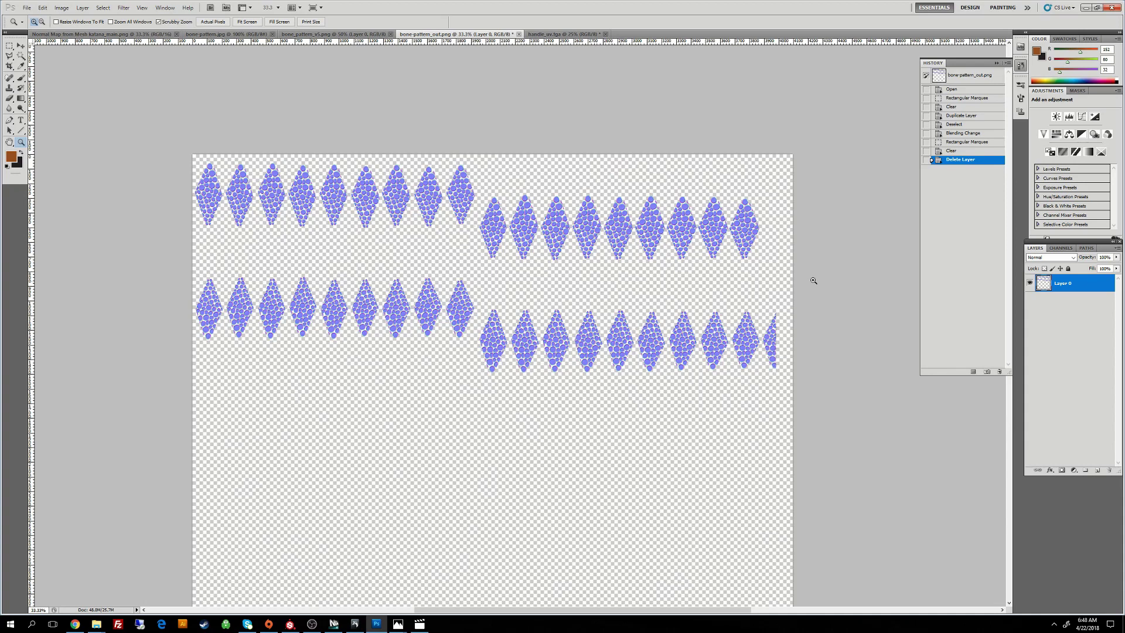
pyautogui.hotkey('ctrl', 'd')
pyautogui.rightClick(1078, 285)
pyautogui.click(1055, 320)
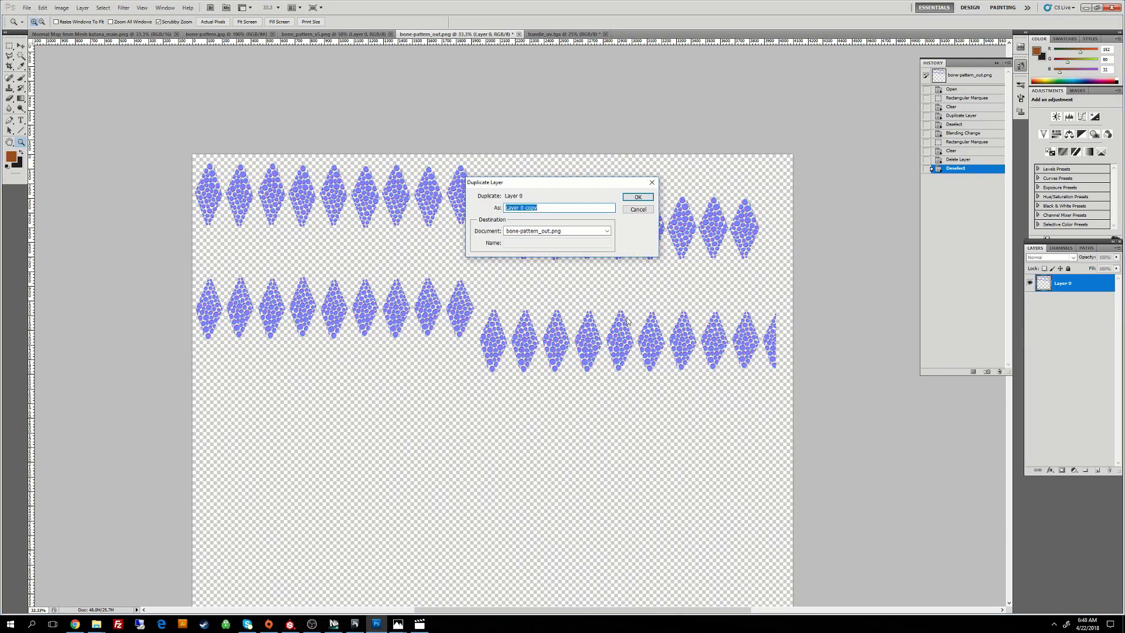
pyautogui.click(551, 231)
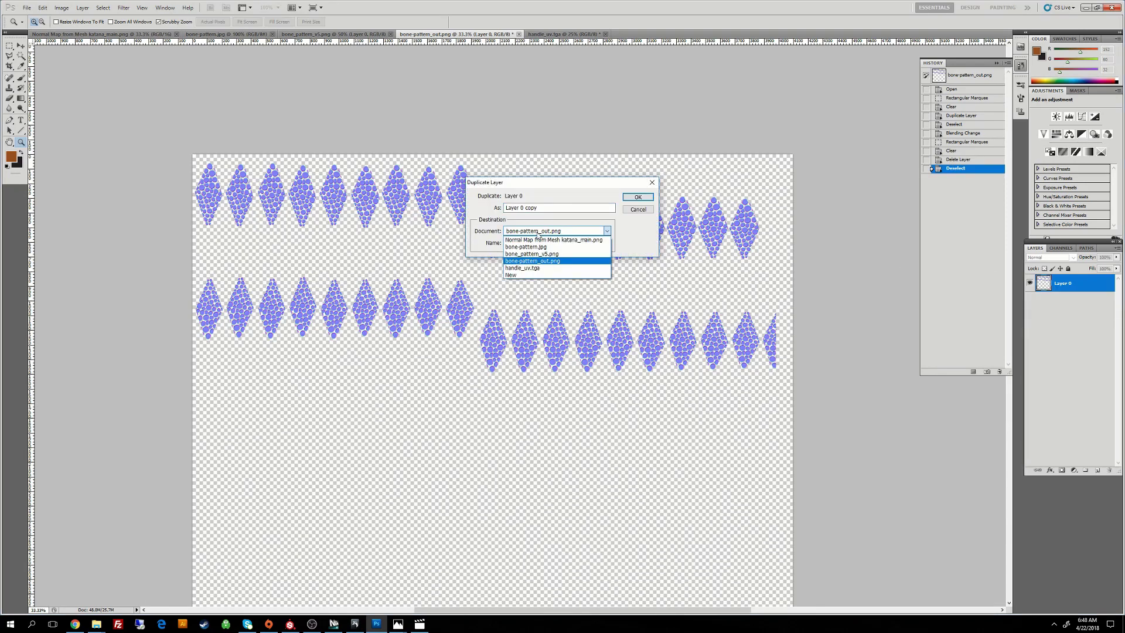
pyautogui.click(545, 239)
pyautogui.click(637, 197)
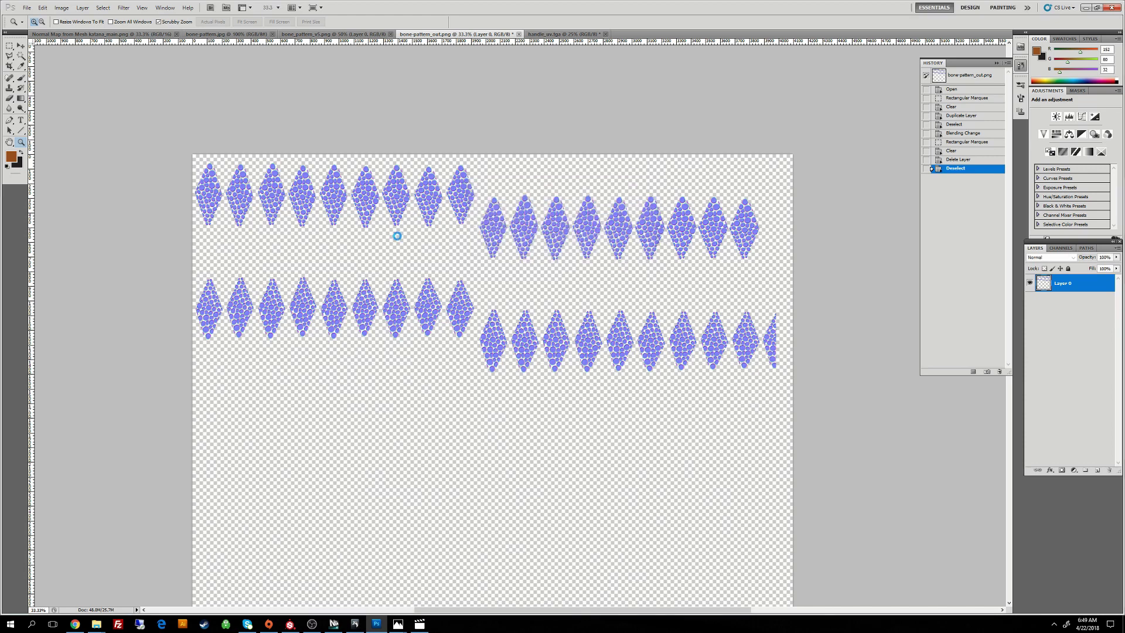
# Step: In the katana_main normal map document, toggle the duplicated diamond layer's visibility to check how it sits on the map
pyautogui.click(142, 35)
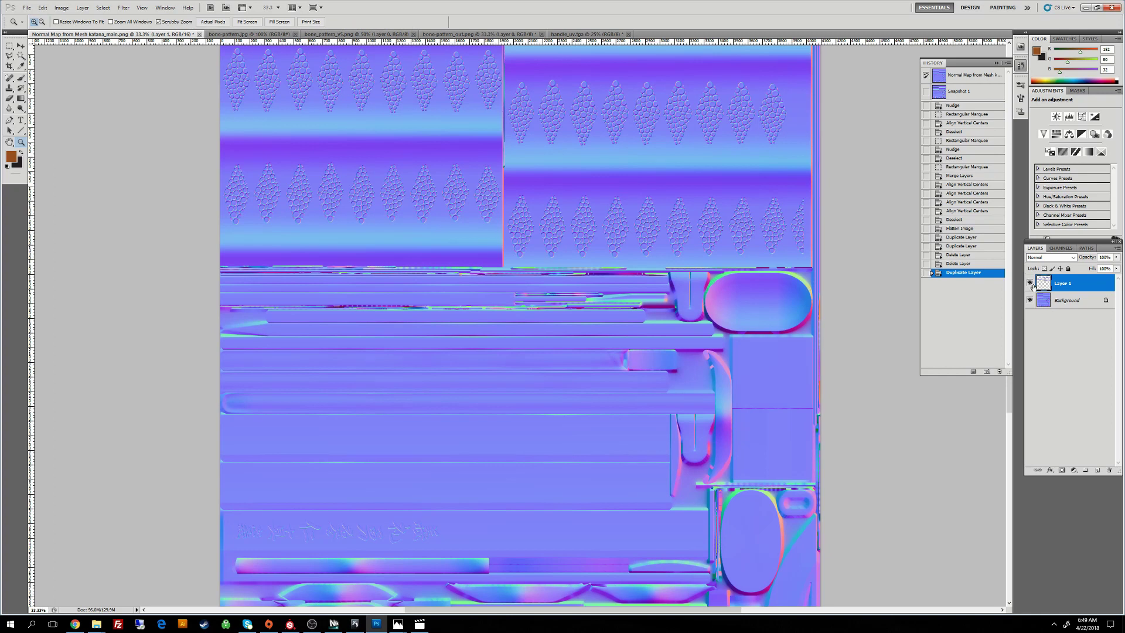
pyautogui.click(1030, 283)
pyautogui.click(1030, 283)
pyautogui.moveTo(680, 245); pyautogui.dragTo(658, 326)
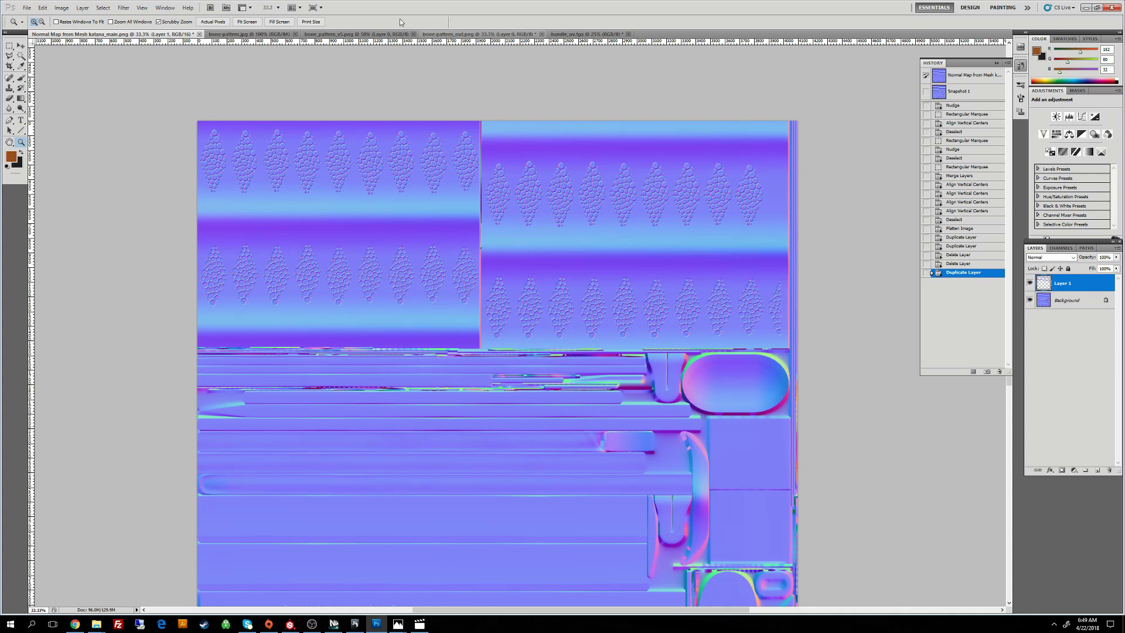
# Step: Close the bone_pattern_v5.png document and close handle_uv.tga without saving its changes
pyautogui.click(258, 34)
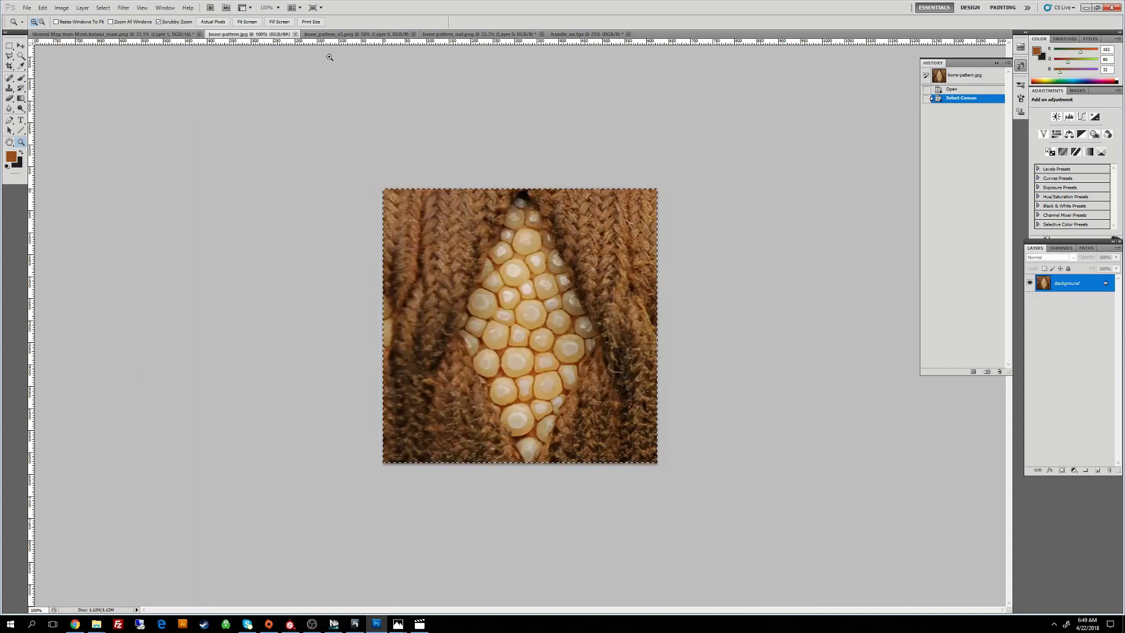
pyautogui.click(353, 35)
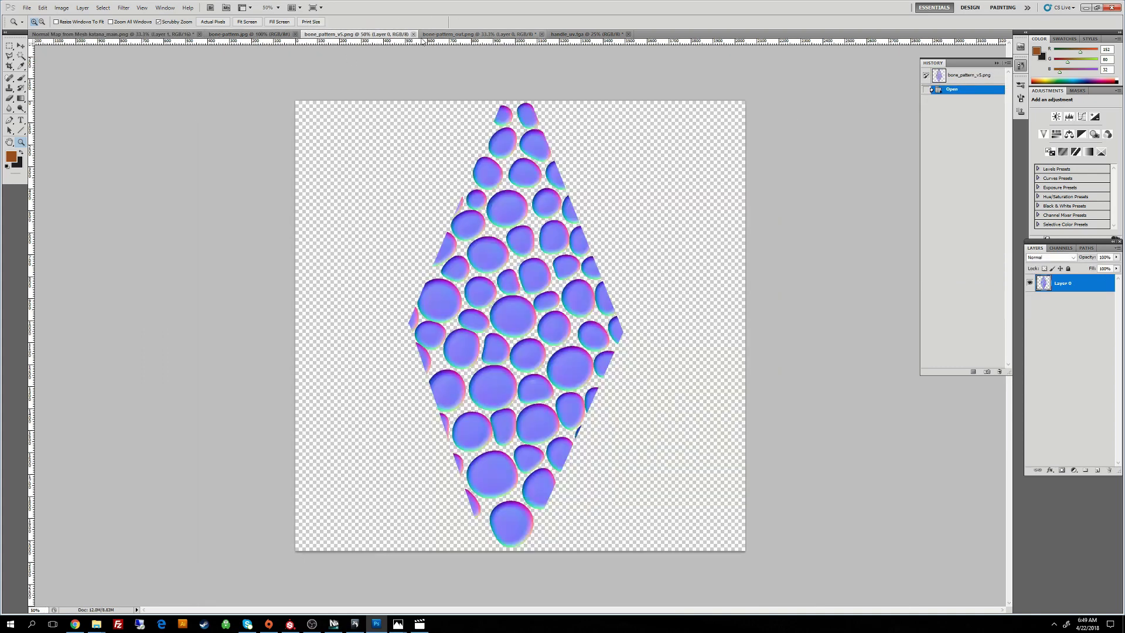
pyautogui.click(413, 34)
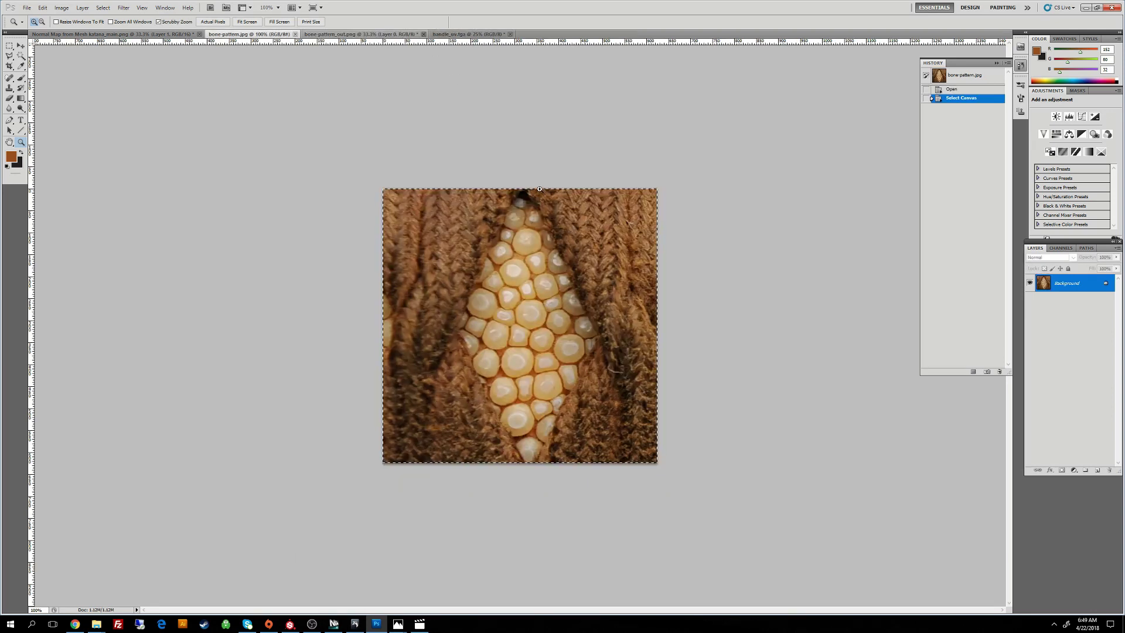
pyautogui.click(466, 34)
pyautogui.click(510, 34)
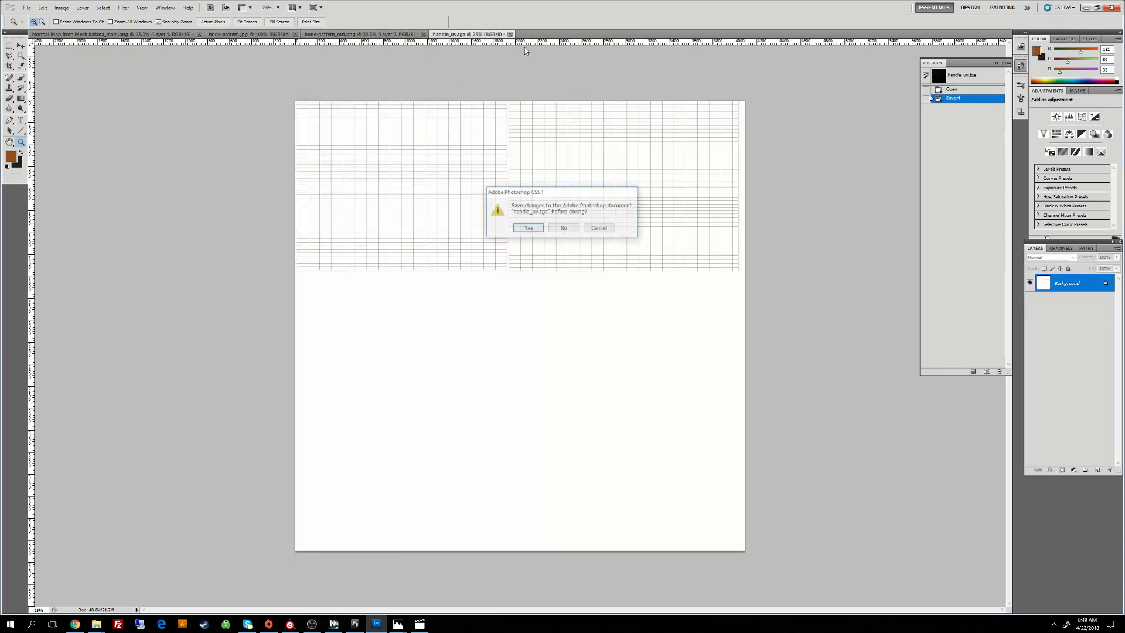
pyautogui.click(564, 229)
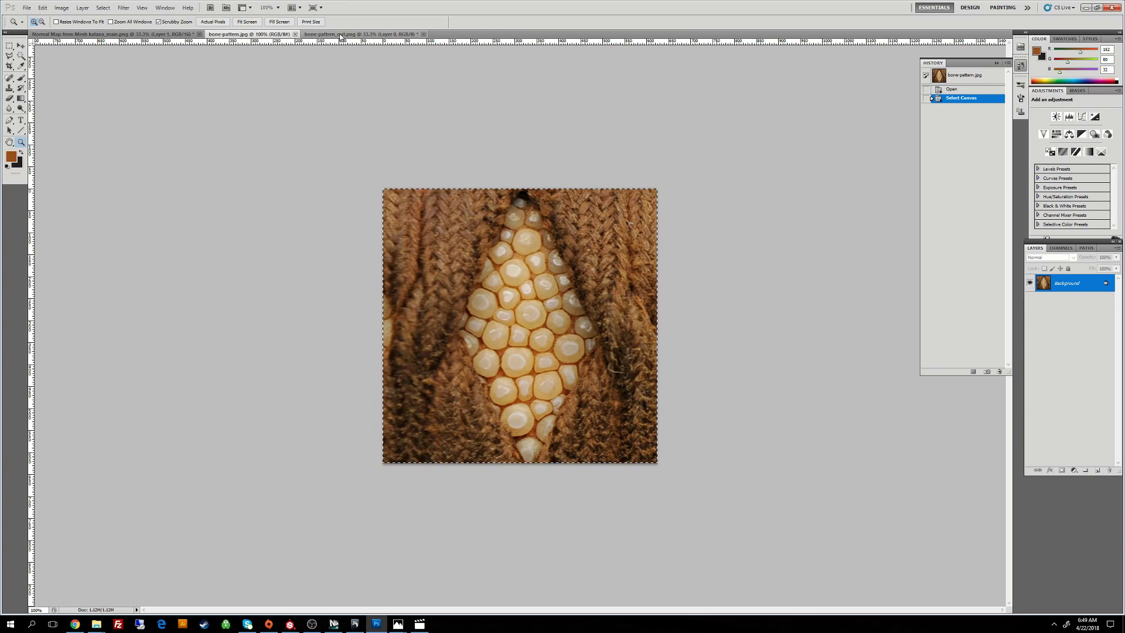
# Step: Paste the bone-pattern.jpg reference photo into bone-pattern_out.png and move it to the empty area below the diamond rows
pyautogui.click(361, 34)
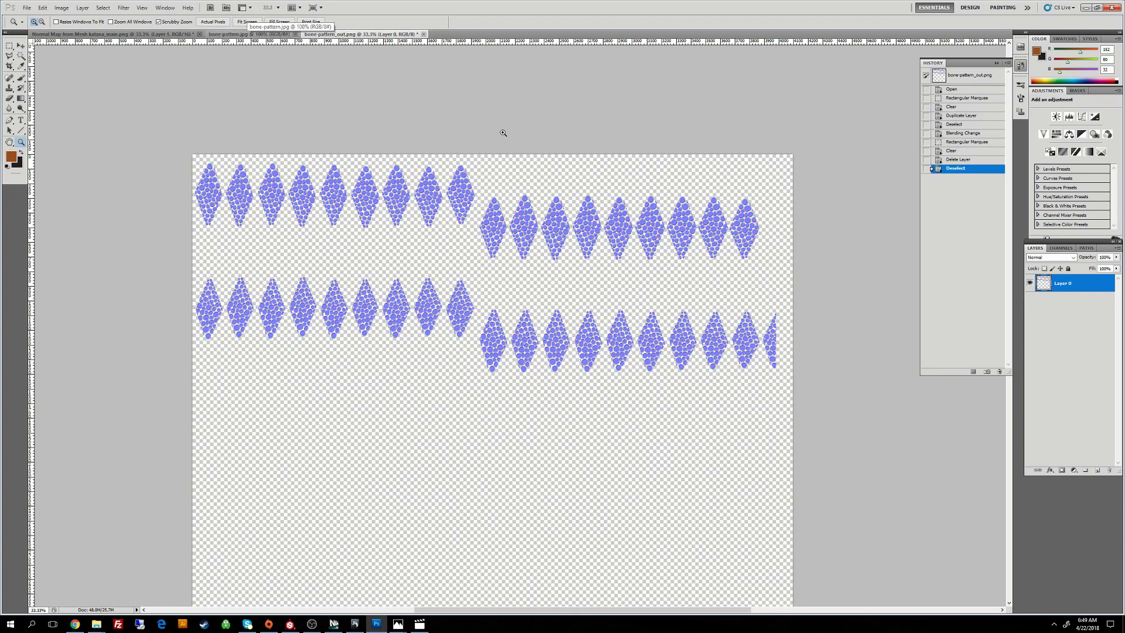
pyautogui.click(255, 35)
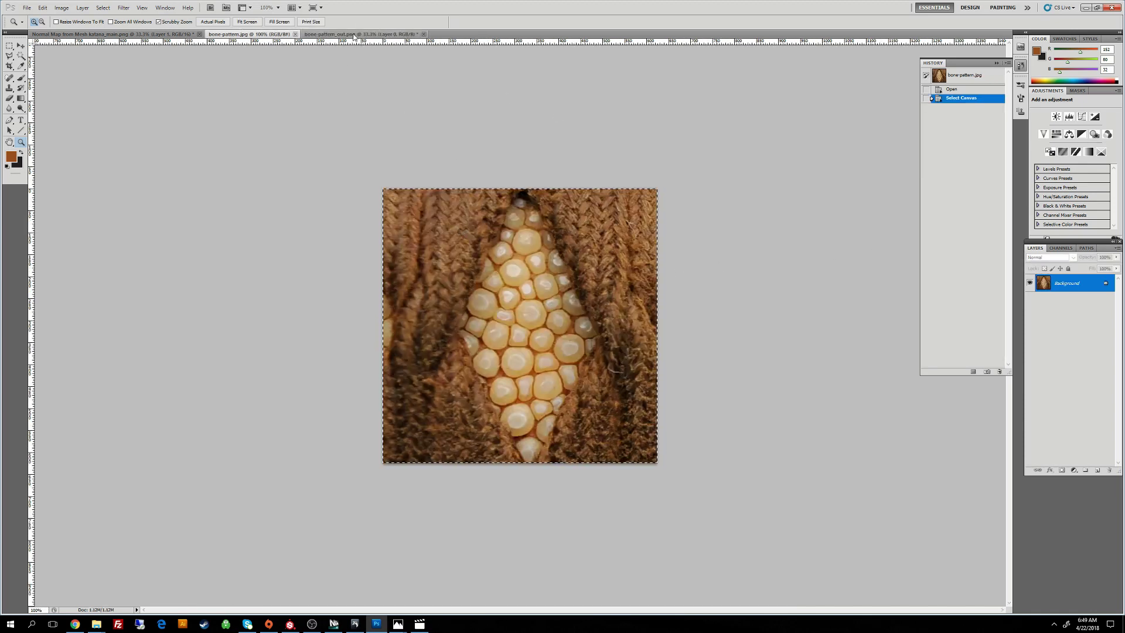
pyautogui.click(355, 35)
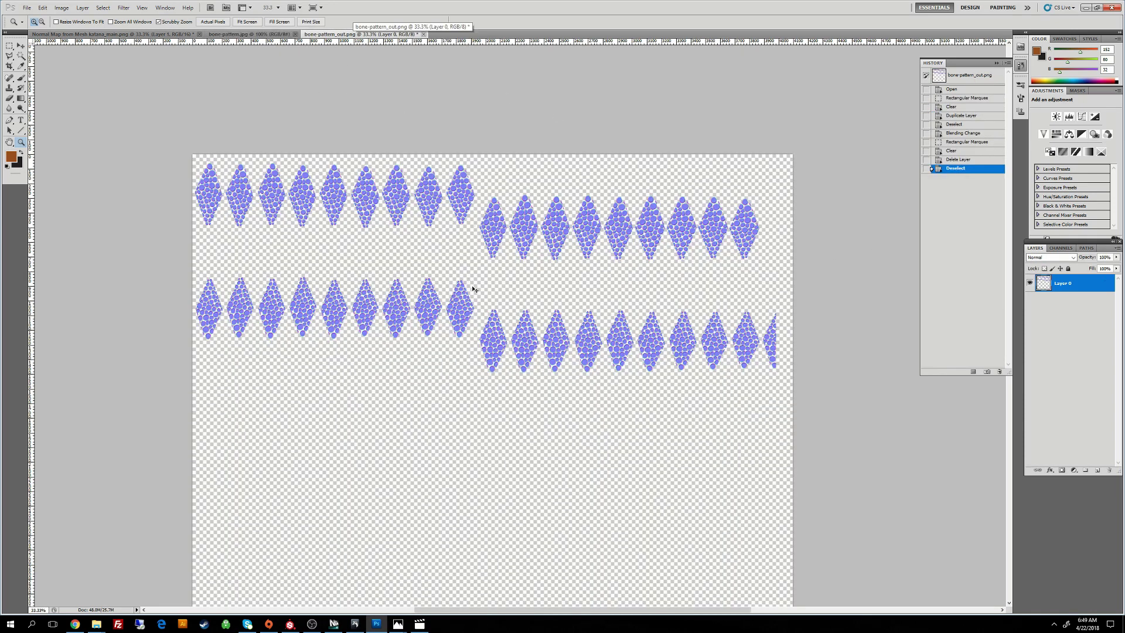
pyautogui.hotkey('ctrl', 'v')
pyautogui.click(20, 46)
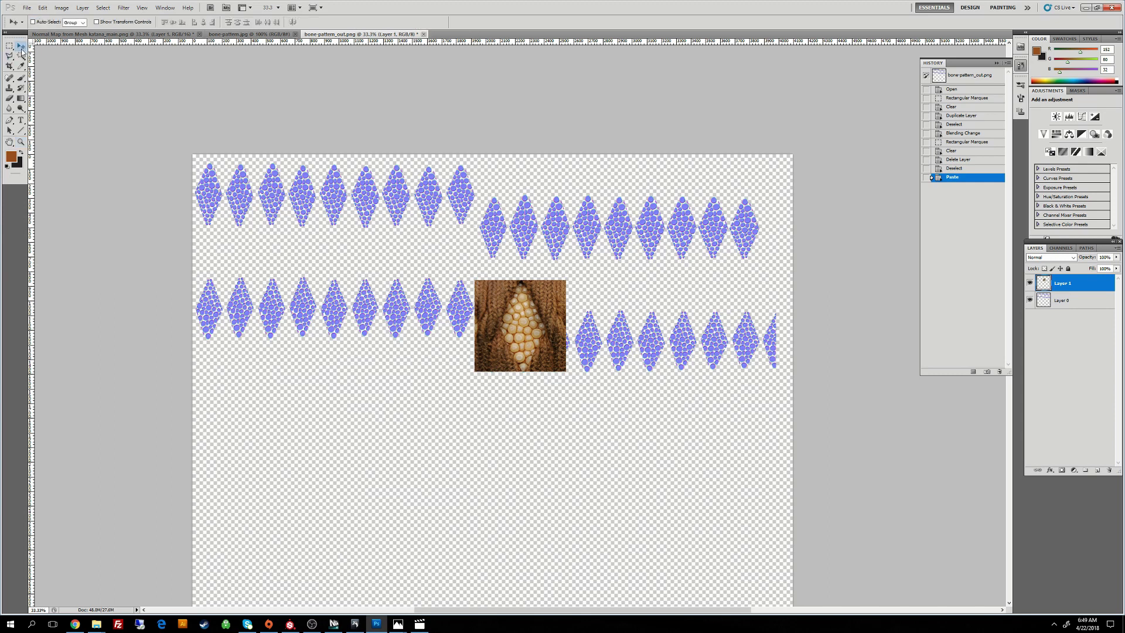
pyautogui.moveTo(536, 341); pyautogui.dragTo(388, 459)
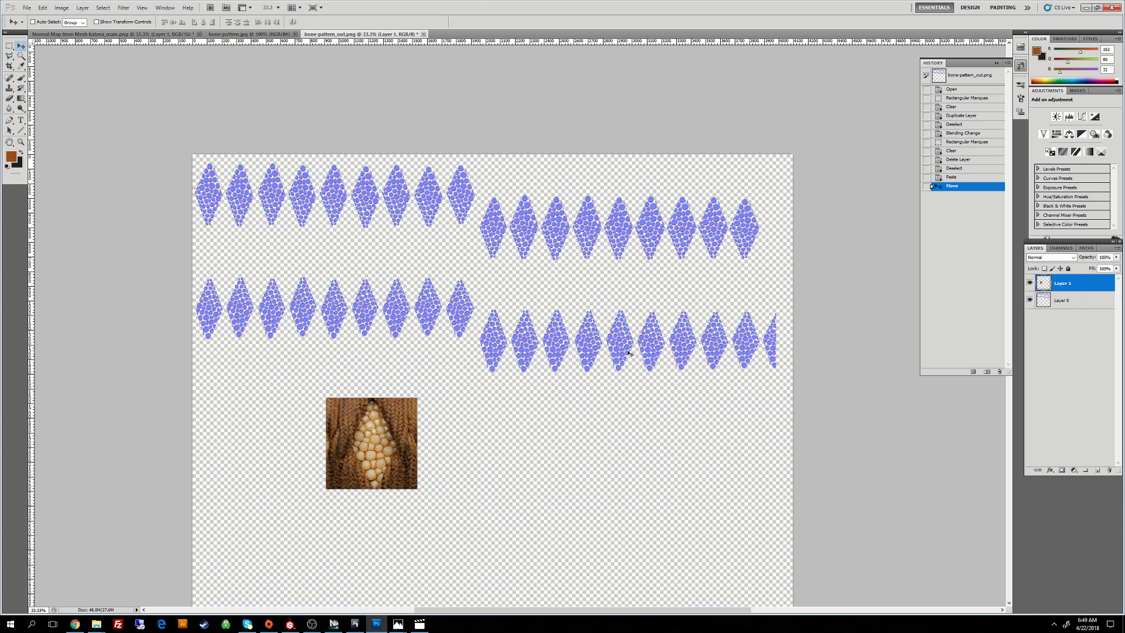
# Step: Put Layer 0 into a layer group named Diffuse
pyautogui.click(1058, 304)
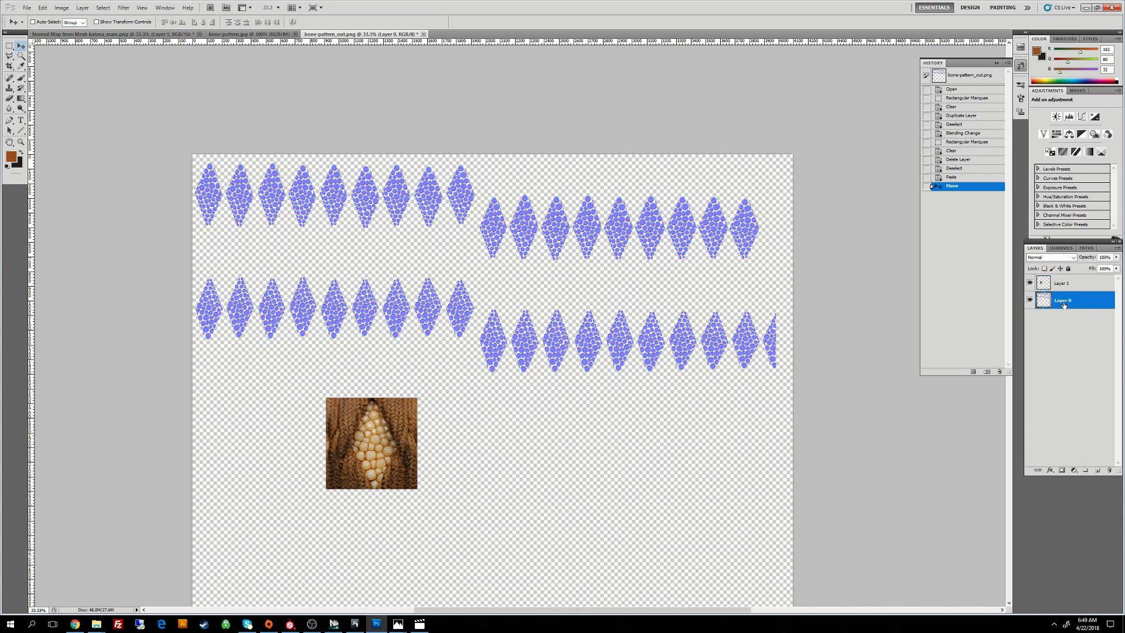
pyautogui.hotkey('ctrl', 'g')
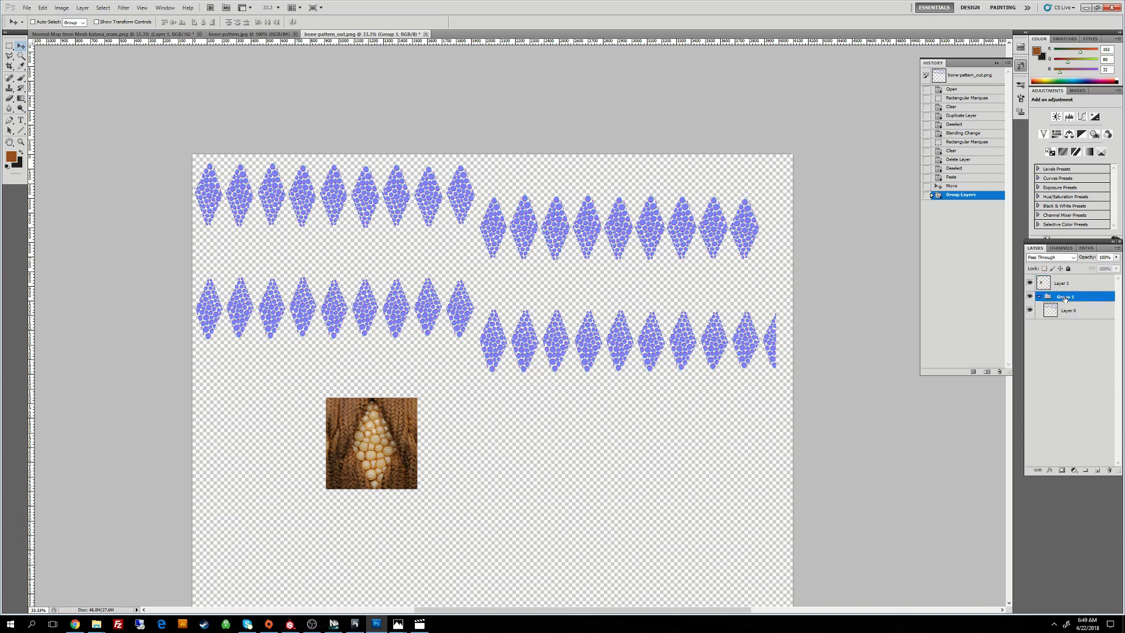
pyautogui.doubleClick(1065, 297)
pyautogui.write('Diffuse')
pyautogui.press('Return')
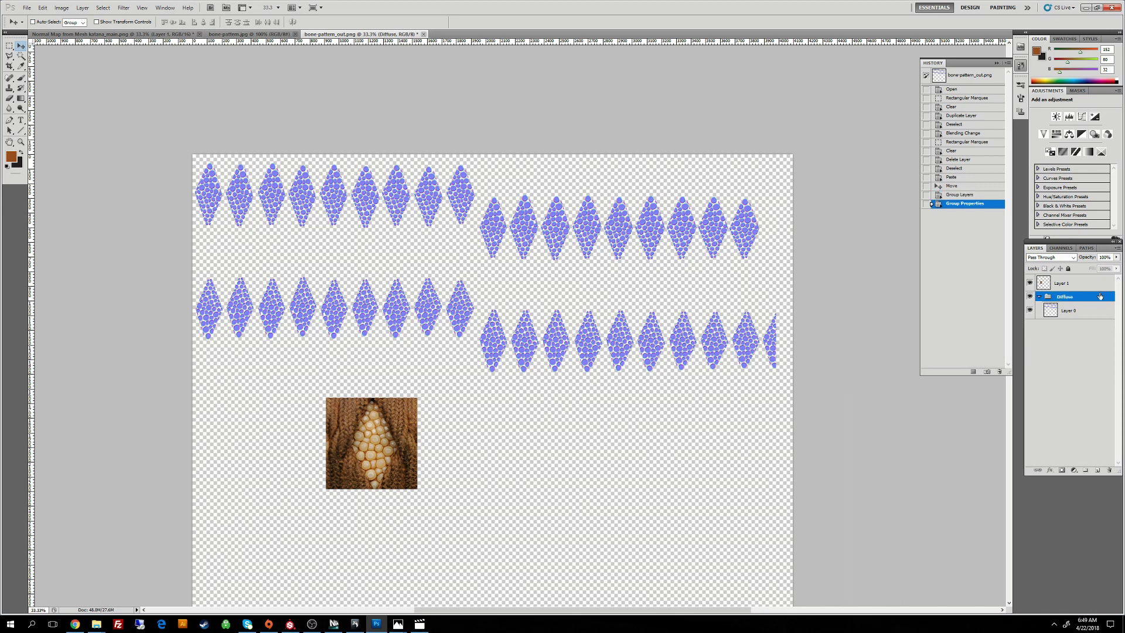
# Step: Collapse the Diffuse group and rename it Normal
pyautogui.click(1038, 297)
pyautogui.doubleClick(1069, 297)
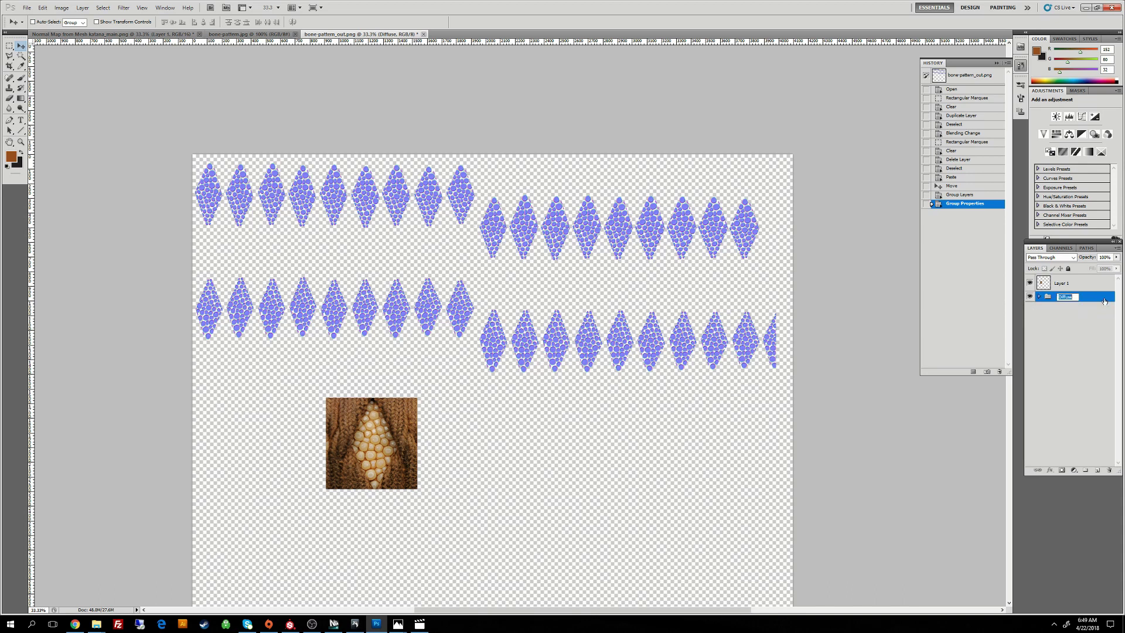
pyautogui.write('Normal')
pyautogui.press('Return')
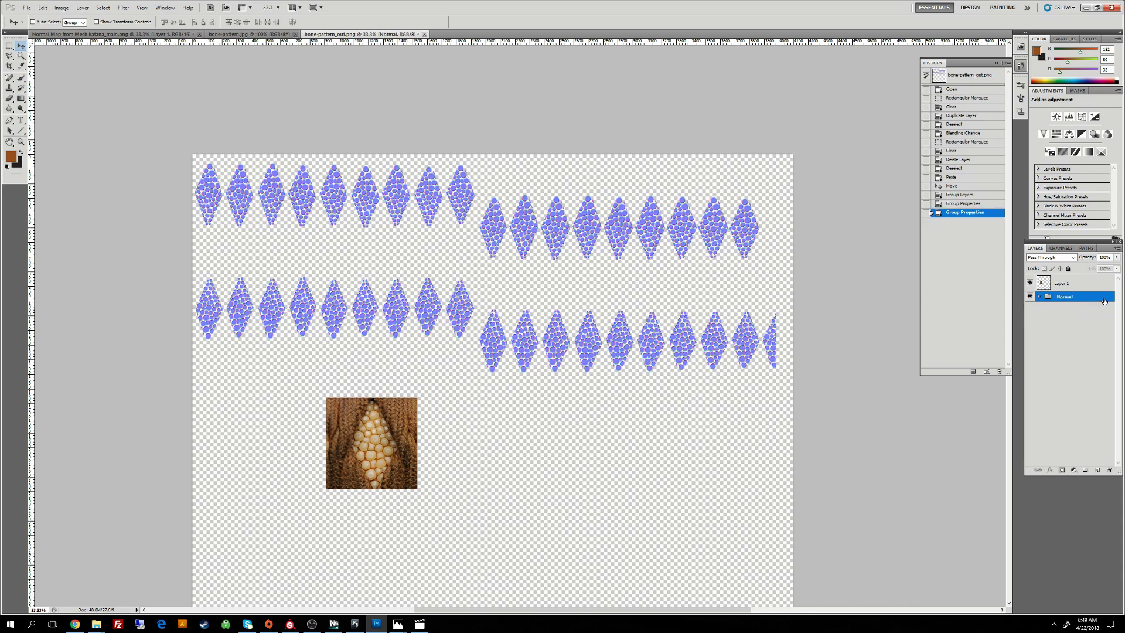
# Step: Duplicate the Normal group as a group named Diffuse and hide the original Normal group
pyautogui.moveTo(1066, 299); pyautogui.dragTo(1097, 469)
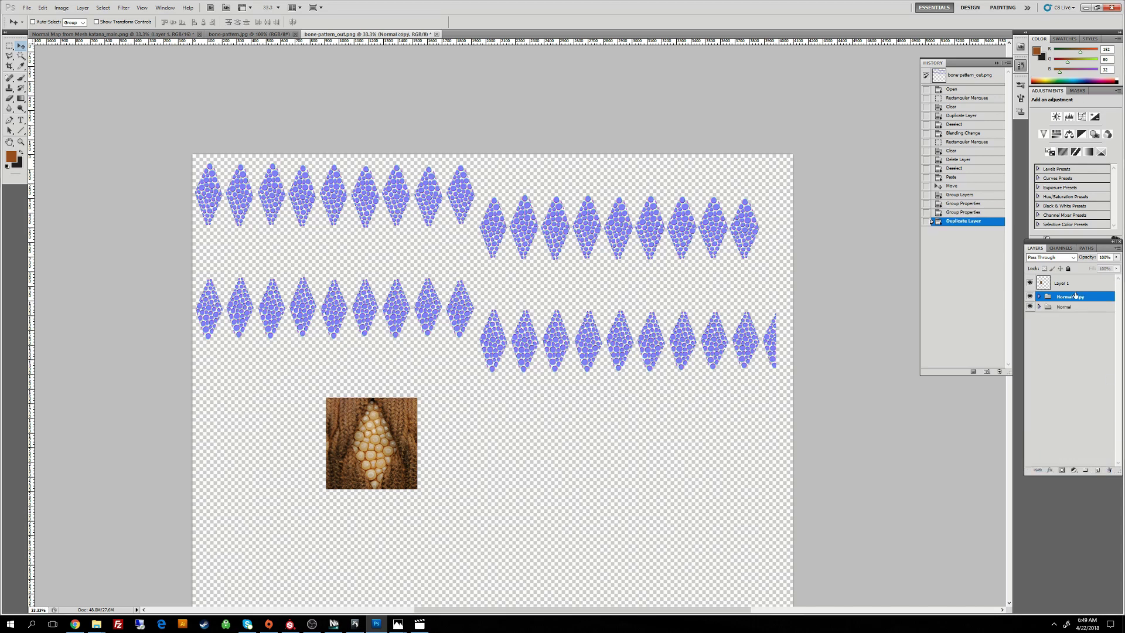
pyautogui.doubleClick(1074, 296)
pyautogui.write('Diffuse')
pyautogui.press('Return')
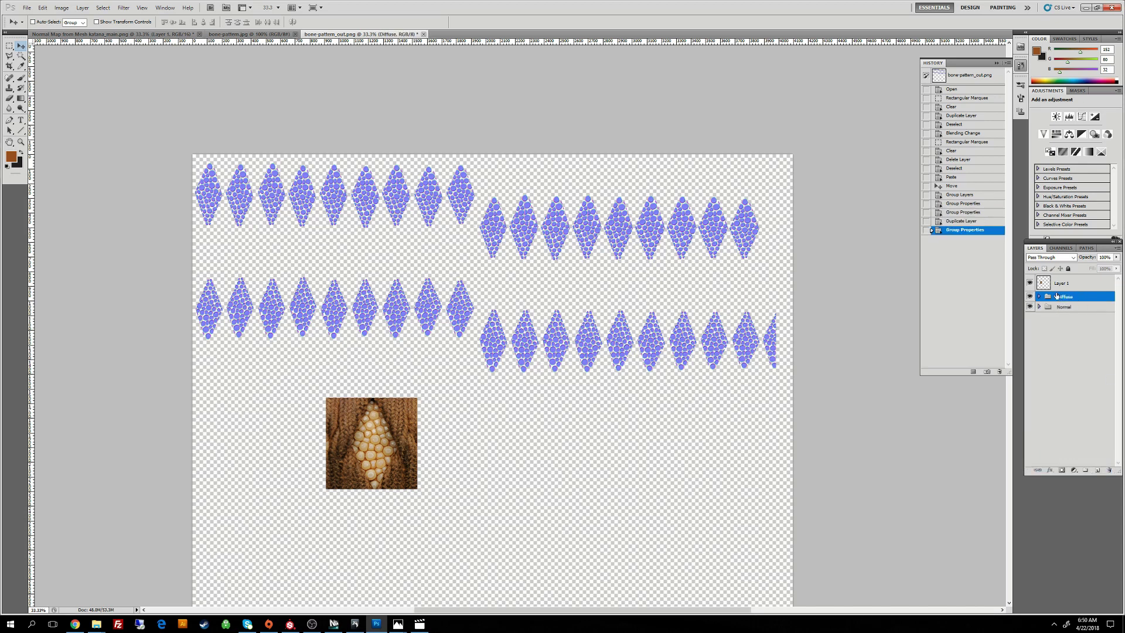
pyautogui.click(1029, 308)
pyautogui.click(1054, 331)
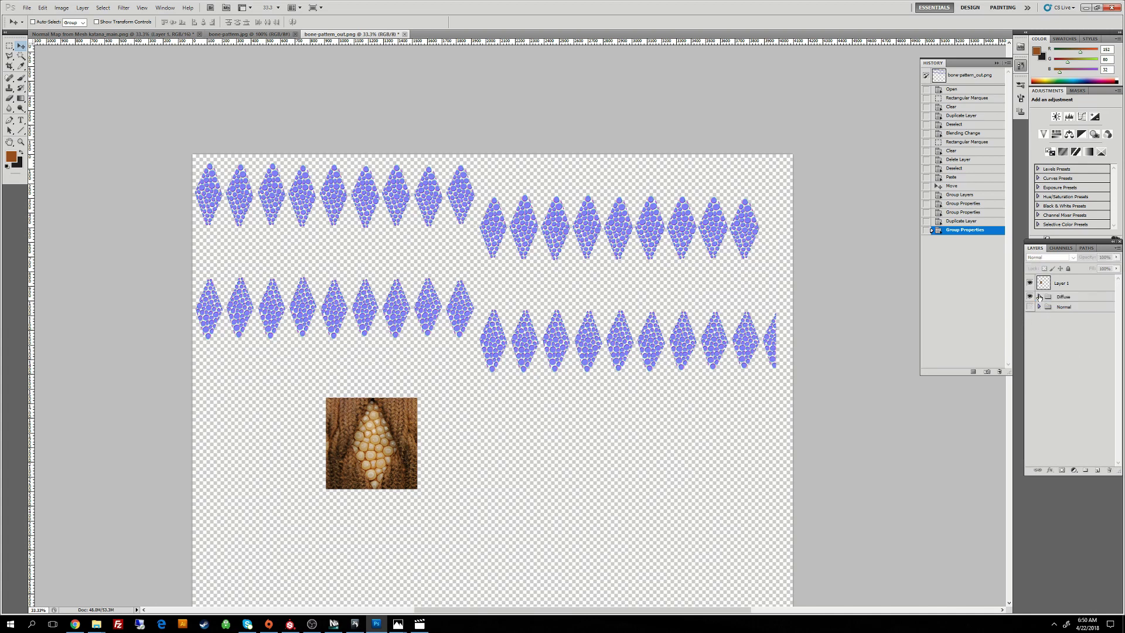
# Step: Select Layer 0 in the Diffuse group and set the foreground colour to brown #835333 from a photo sample, with Only Web Colors off
pyautogui.click(1039, 297)
pyautogui.click(1056, 312)
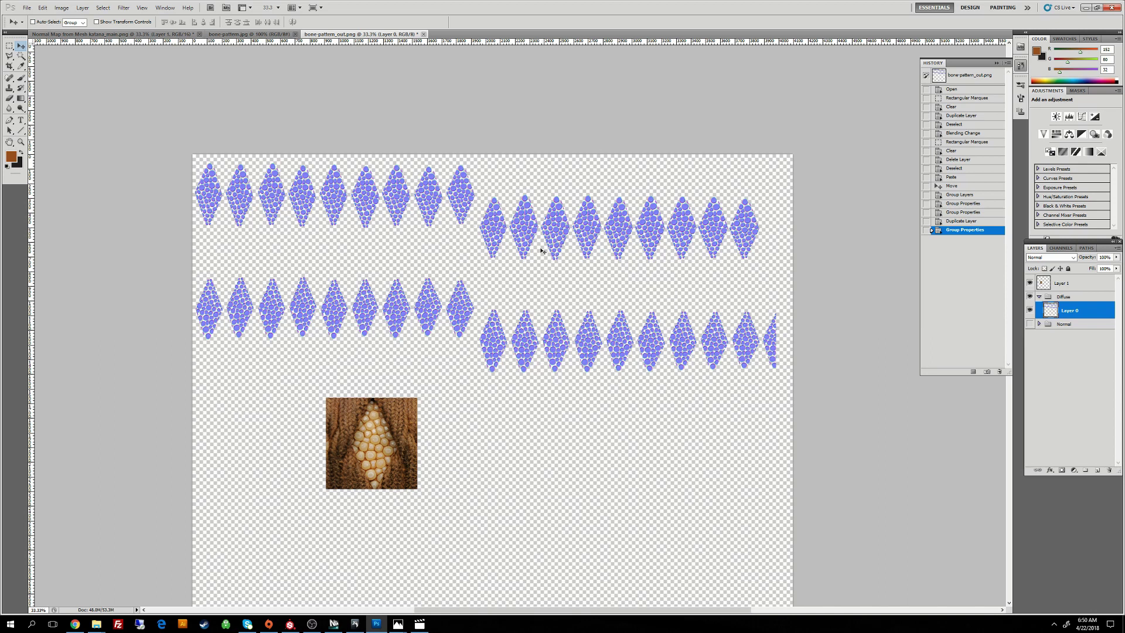
pyautogui.press('z')
pyautogui.click(576, 355)
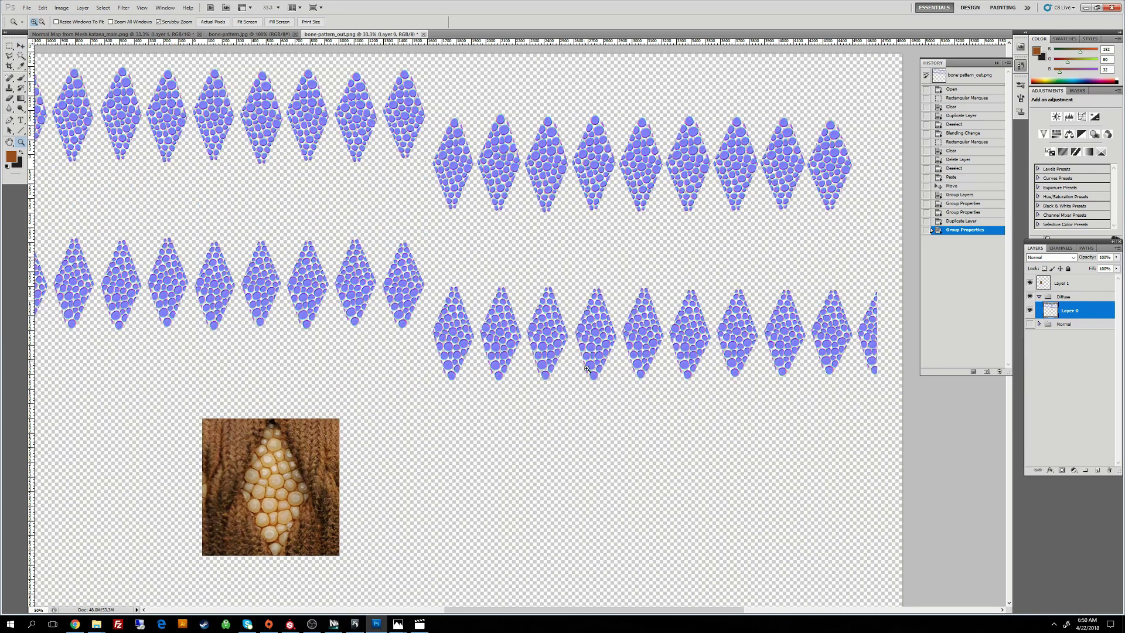
pyautogui.moveTo(601, 309); pyautogui.dragTo(662, 233)
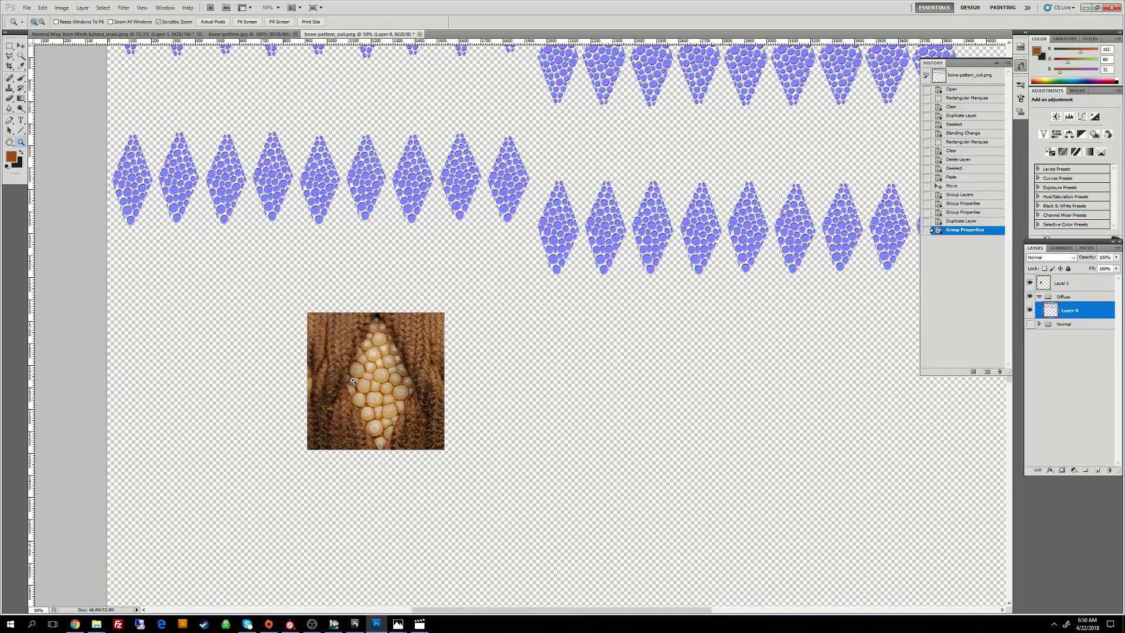
pyautogui.doubleClick(345, 372)
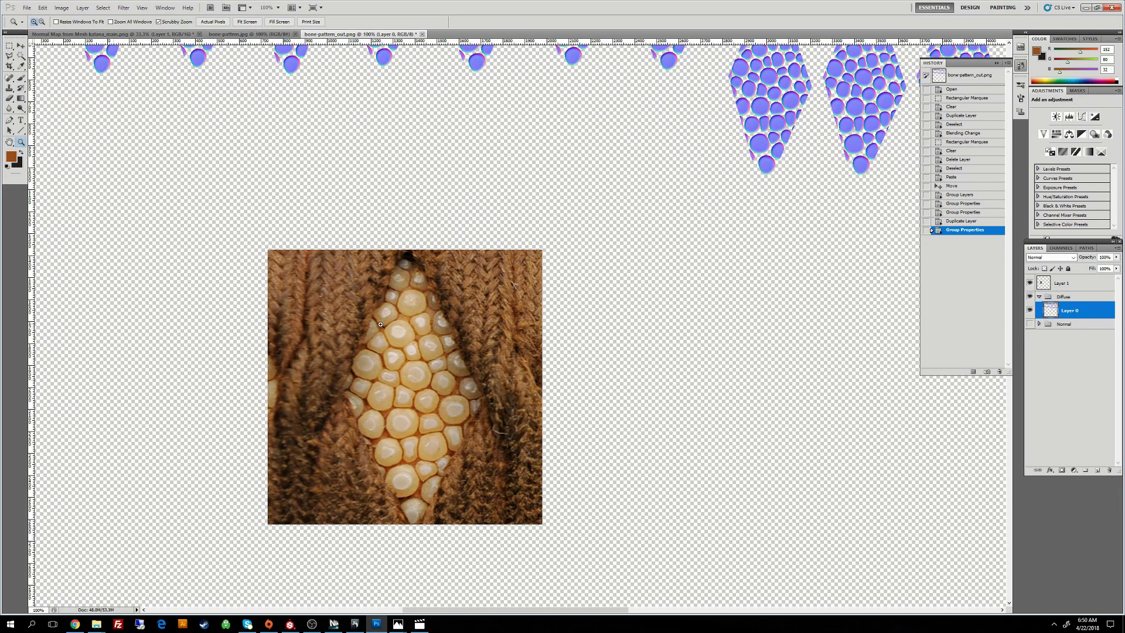
pyautogui.click(11, 156)
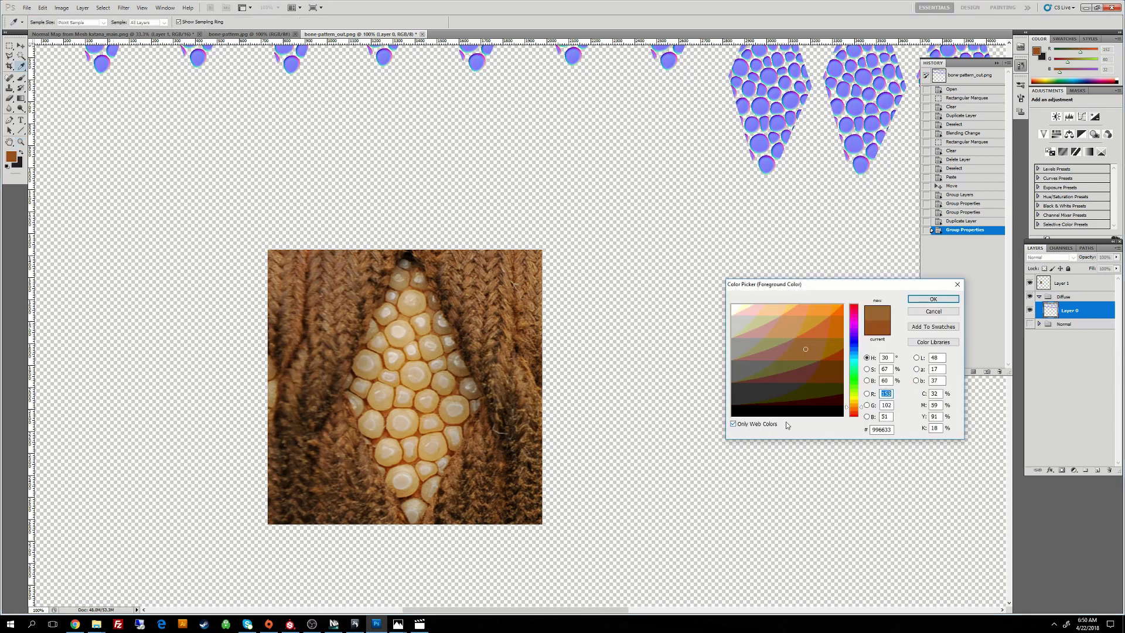
pyautogui.click(734, 425)
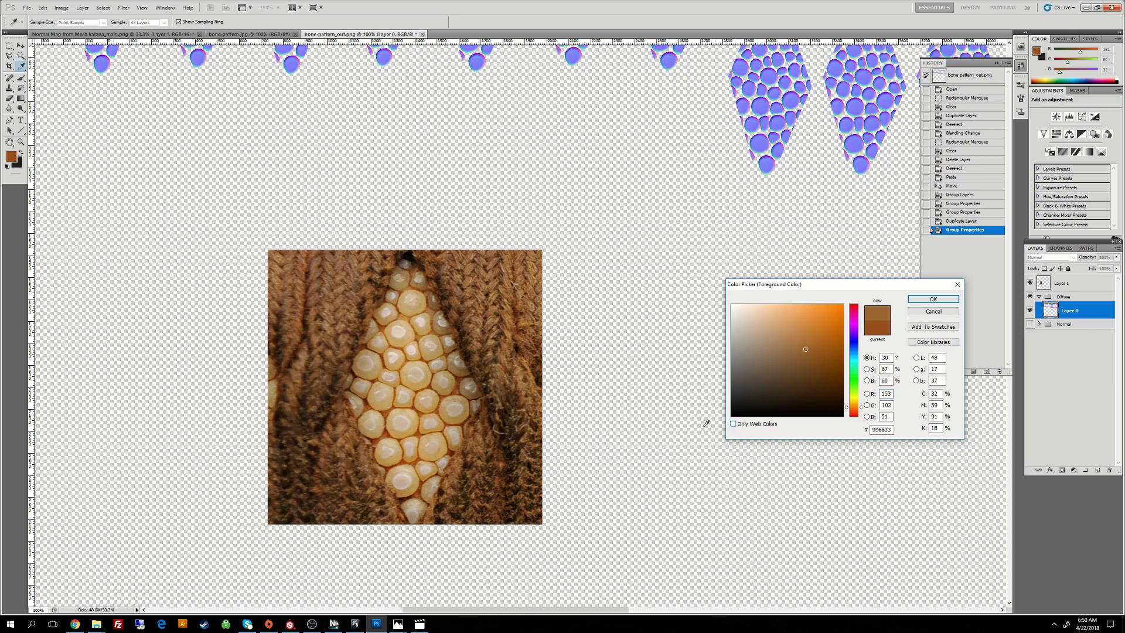
pyautogui.click(355, 386)
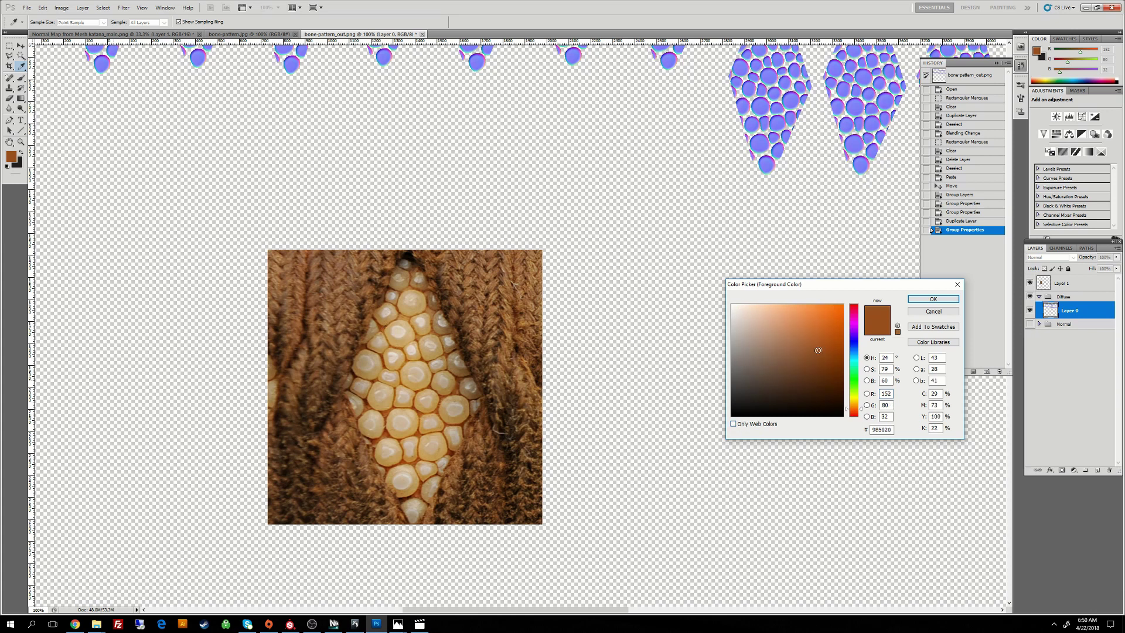
pyautogui.moveTo(819, 350); pyautogui.dragTo(798, 358)
pyautogui.click(949, 299)
# Step: Add a Solid Color fill layer in brown #835333 above Layer 0 in the Diffuse group
pyautogui.press('z')
pyautogui.keyDown('alt'); pyautogui.click(707, 338); pyautogui.keyUp('alt')
pyautogui.keyDown('alt'); pyautogui.click(707, 338); pyautogui.keyUp('alt')
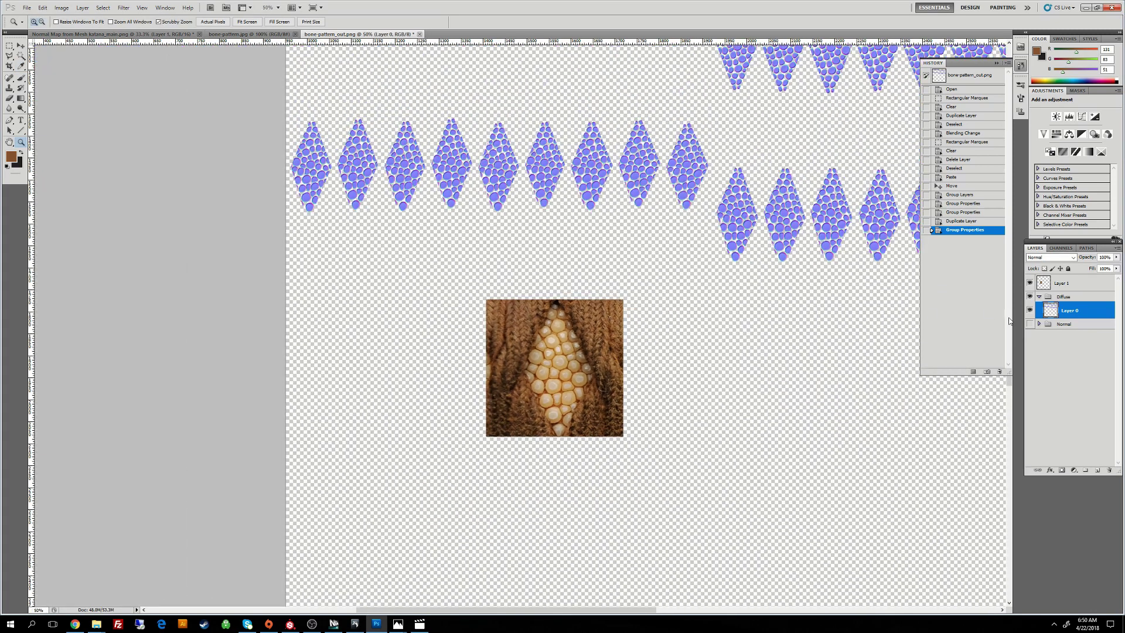
pyautogui.click(1074, 470)
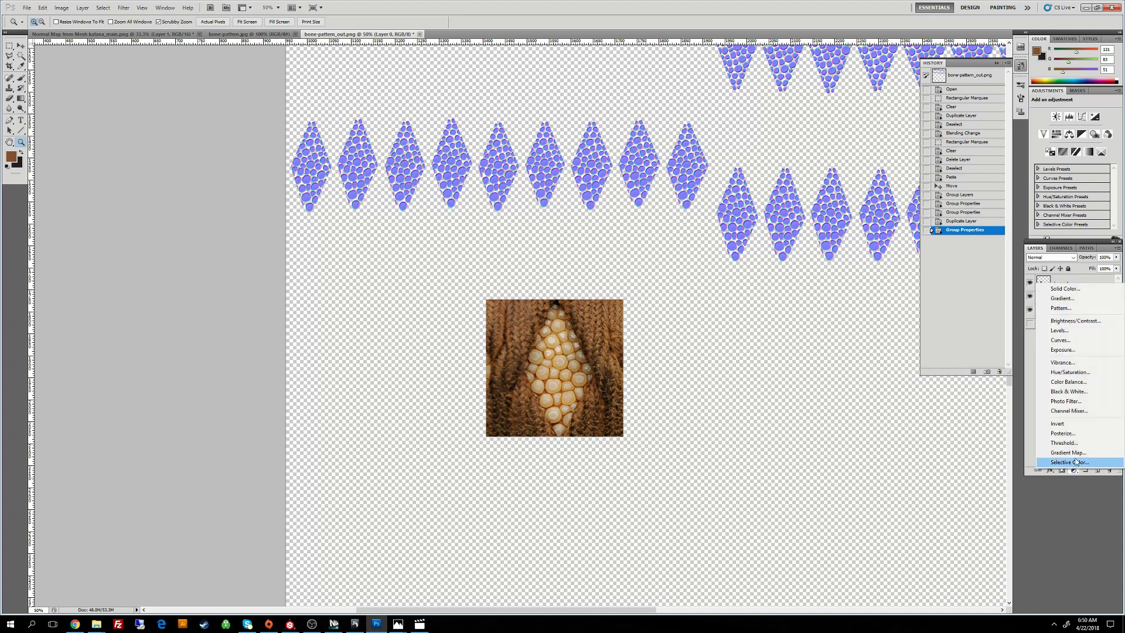
pyautogui.click(1063, 288)
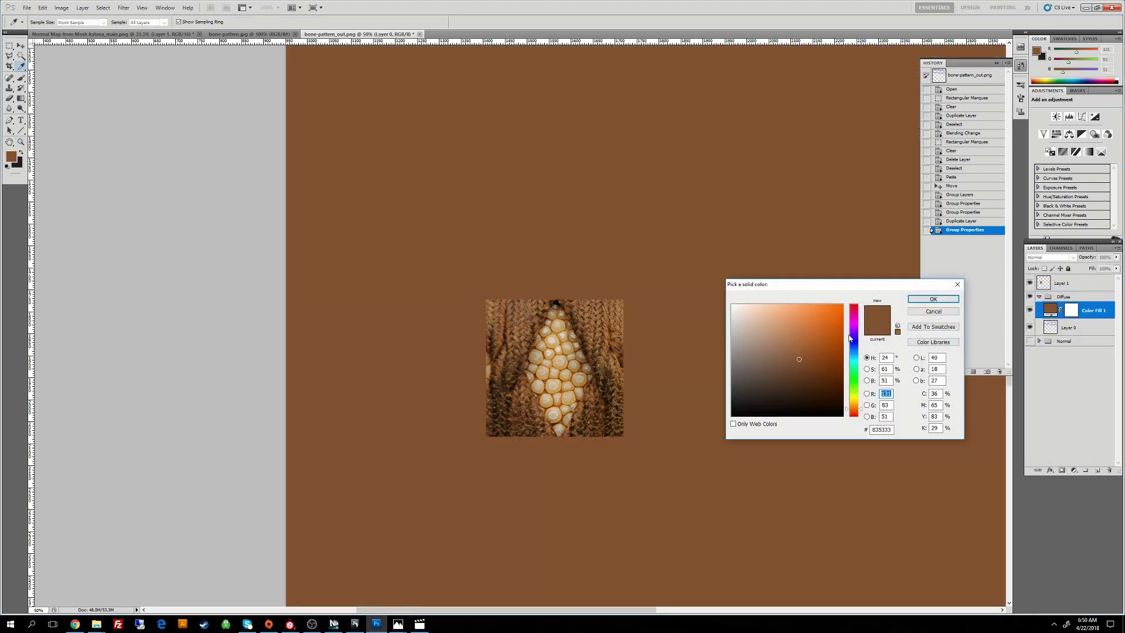
pyautogui.click(933, 299)
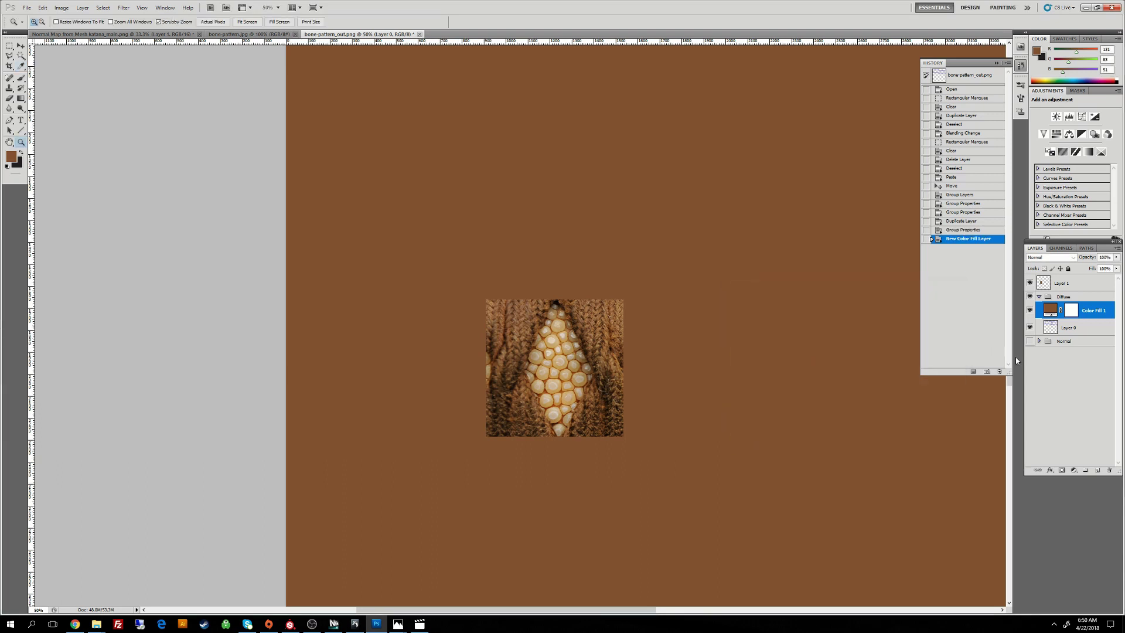
# Step: Move the brown Color Fill layer below Layer 0 within the Diffuse group
pyautogui.moveTo(1095, 310); pyautogui.dragTo(1091, 336)
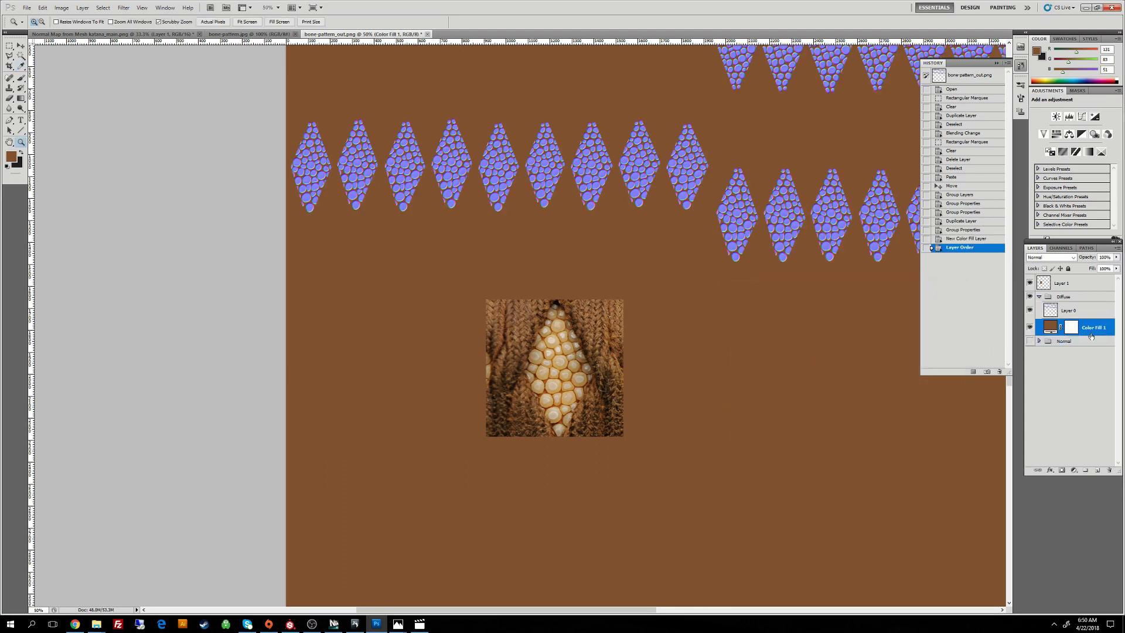
pyautogui.click(783, 312)
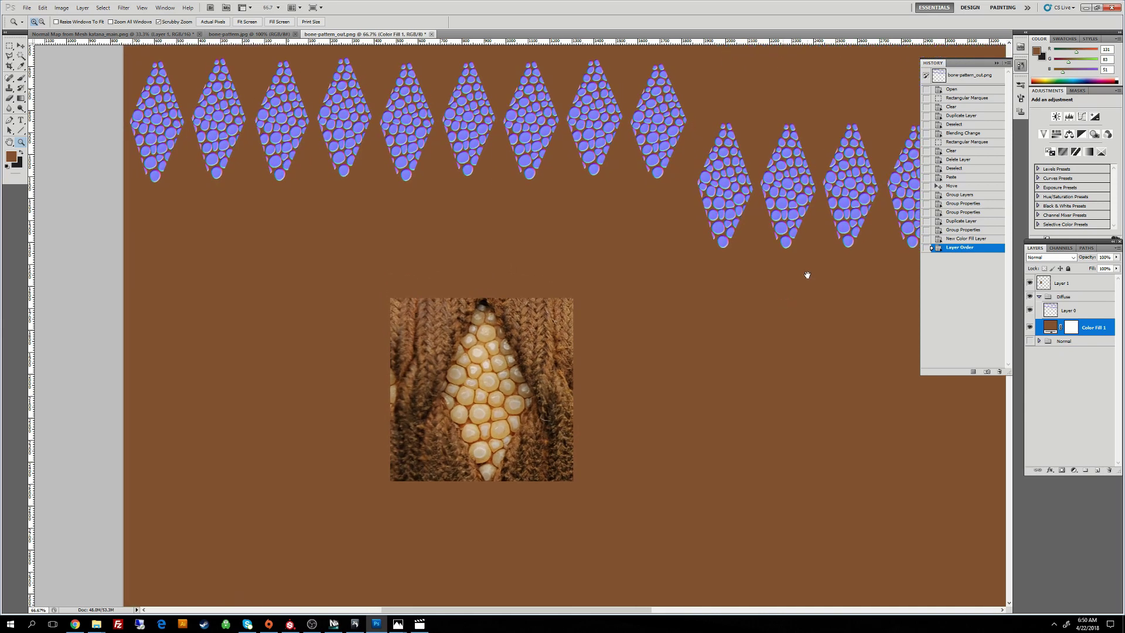
pyautogui.moveTo(806, 274); pyautogui.dragTo(726, 383)
pyautogui.keyDown('alt'); pyautogui.click(732, 380); pyautogui.keyUp('alt')
# Step: Enable a Color Overlay effect in the layer style of Layer 0 in the Diffuse group
pyautogui.click(1076, 312)
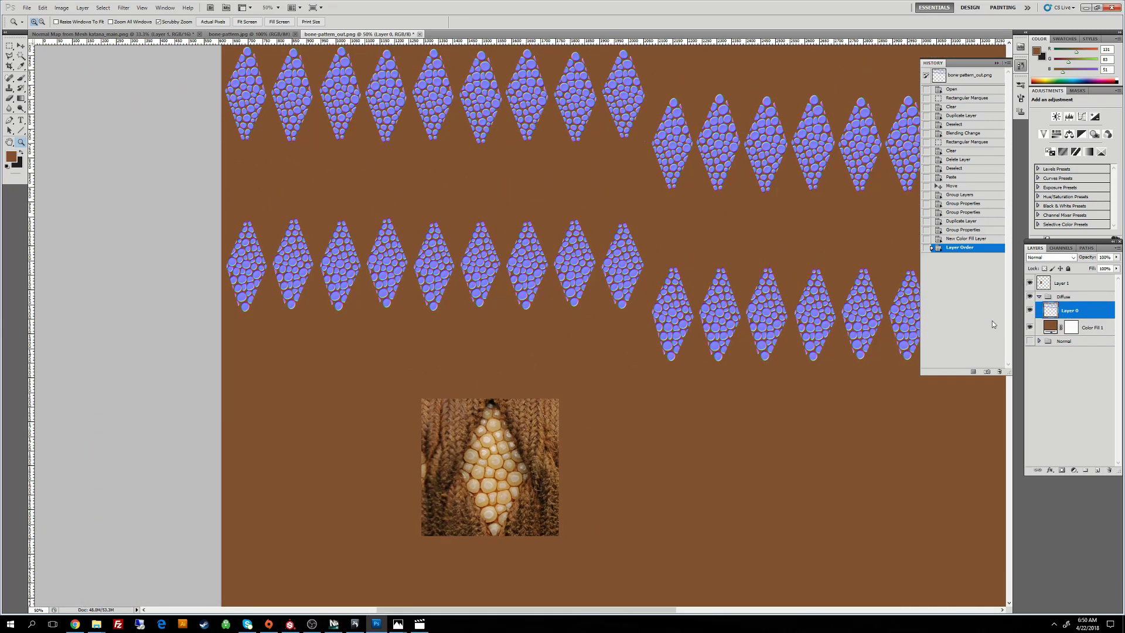
pyautogui.click(1029, 310)
pyautogui.click(1029, 310)
pyautogui.doubleClick(1108, 315)
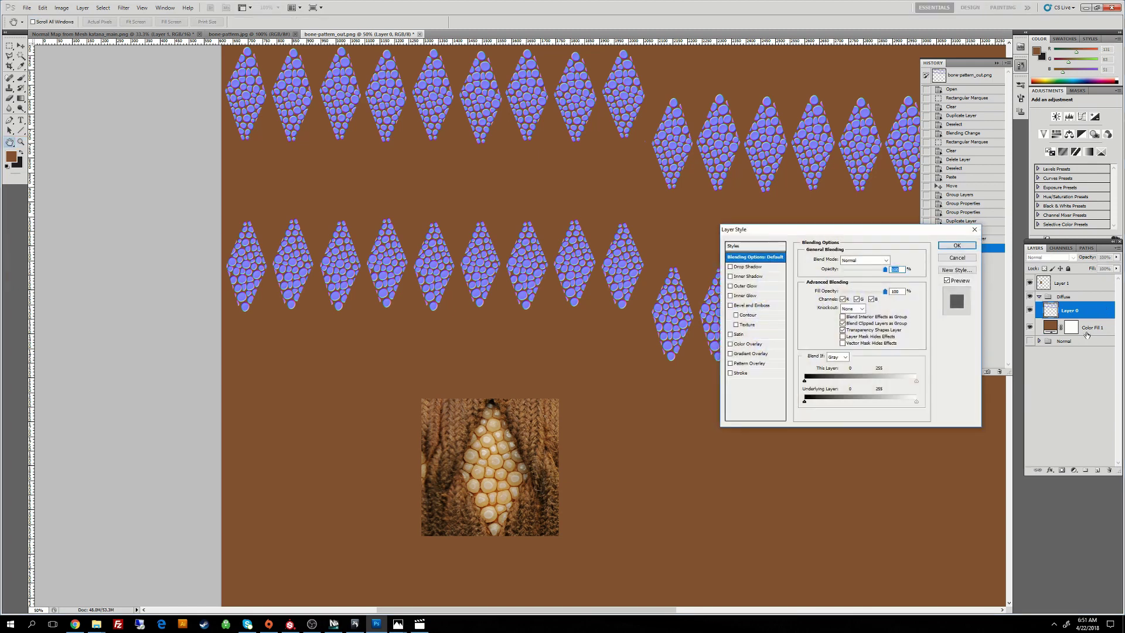
pyautogui.moveTo(818, 232); pyautogui.dragTo(851, 166)
pyautogui.click(765, 276)
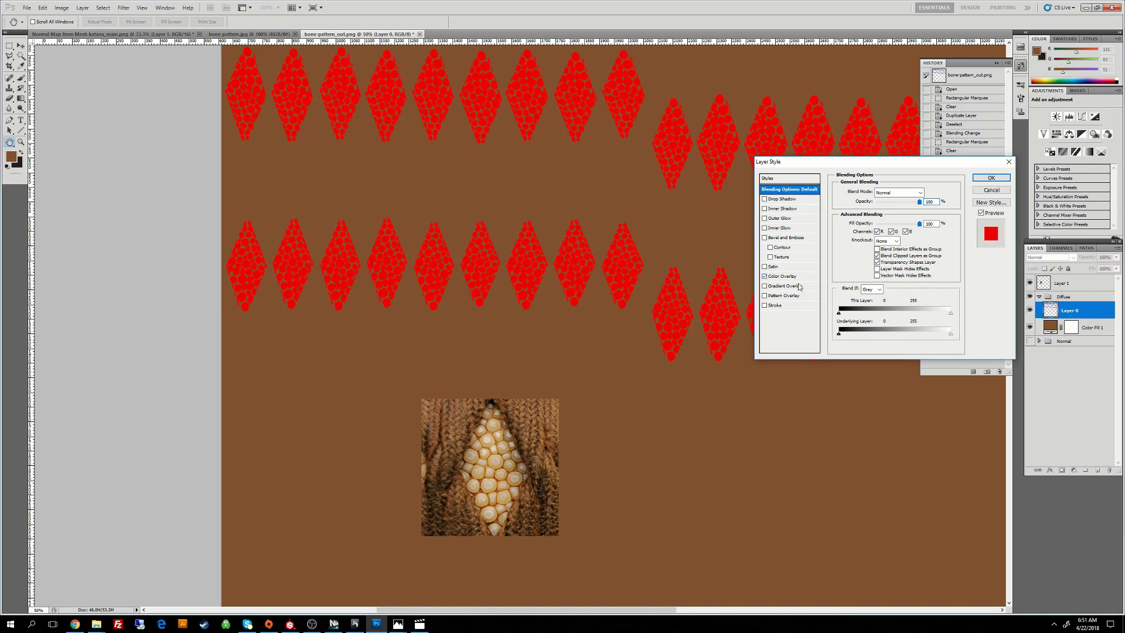
pyautogui.click(779, 278)
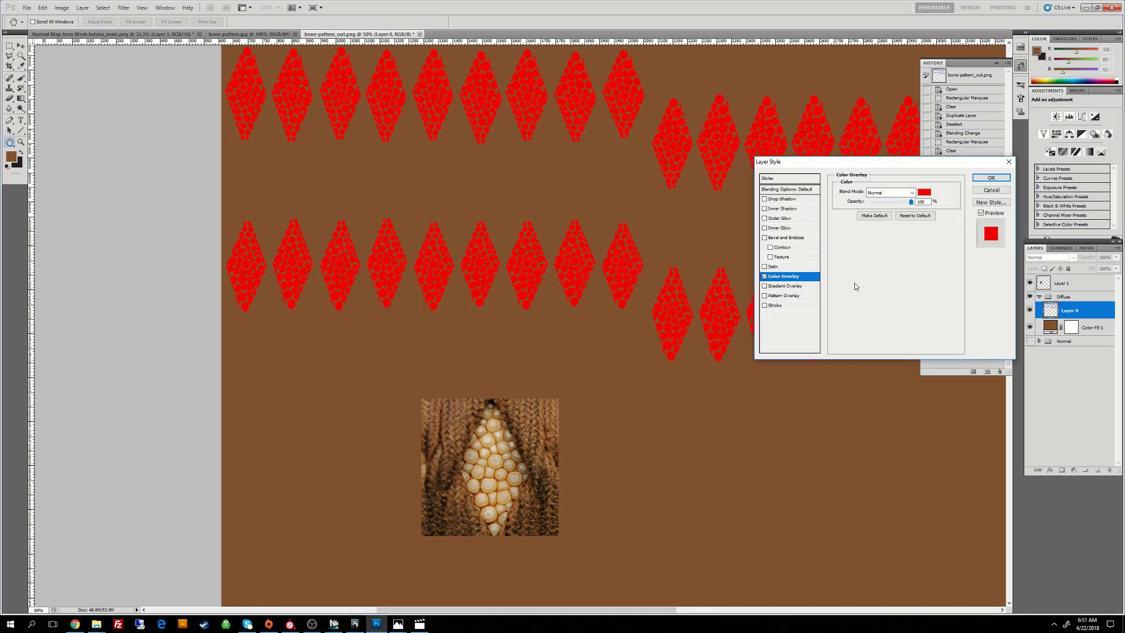
# Step: Set the overlay to a pale beige by sampling a bone bead in the reference photo and lightening the colour
pyautogui.click(924, 193)
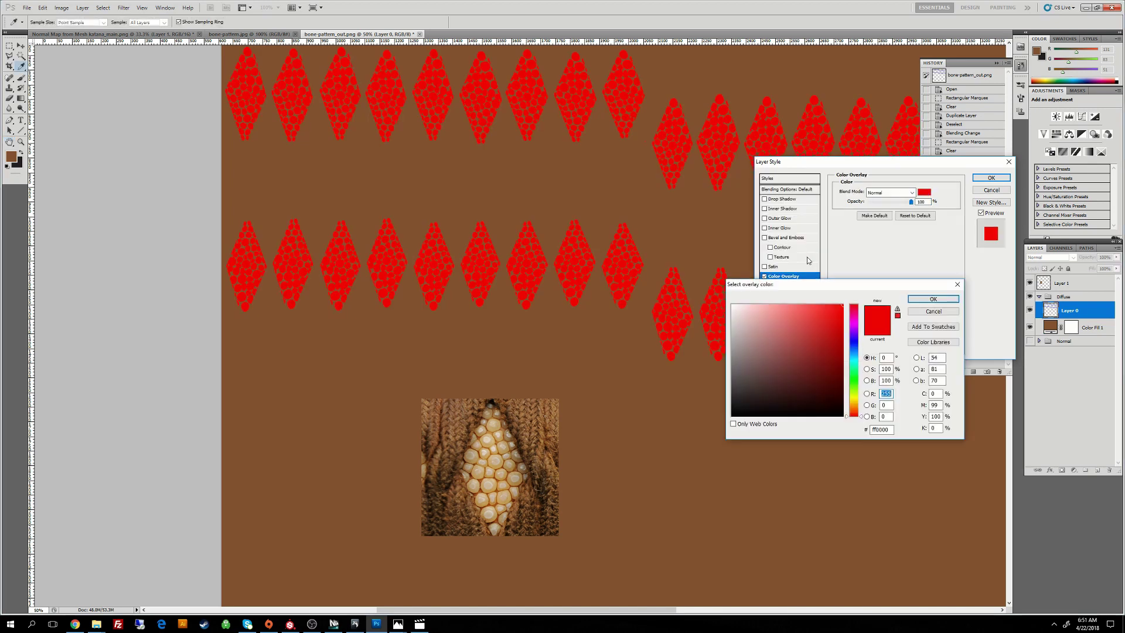
pyautogui.click(504, 456)
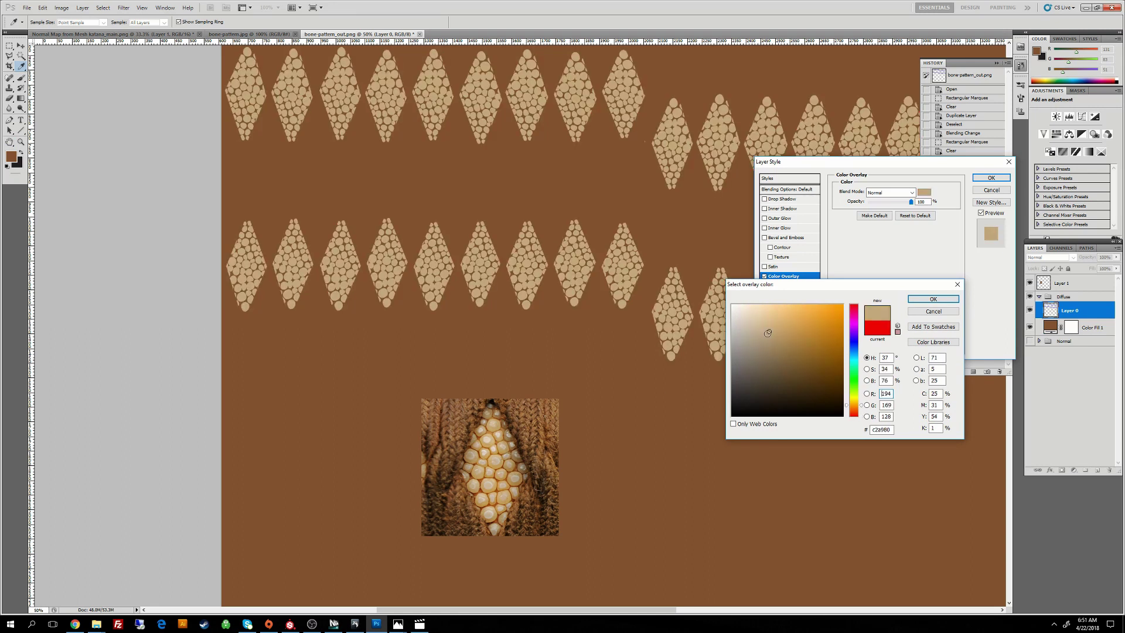
pyautogui.moveTo(768, 332); pyautogui.dragTo(754, 324)
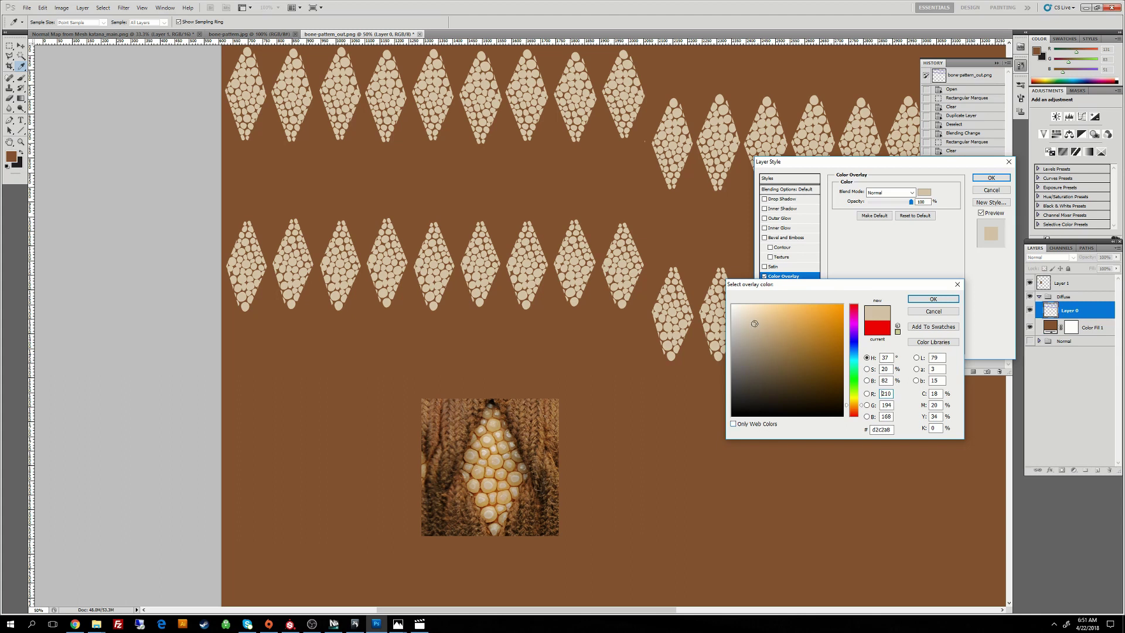
pyautogui.moveTo(754, 323); pyautogui.dragTo(760, 323)
pyautogui.click(956, 298)
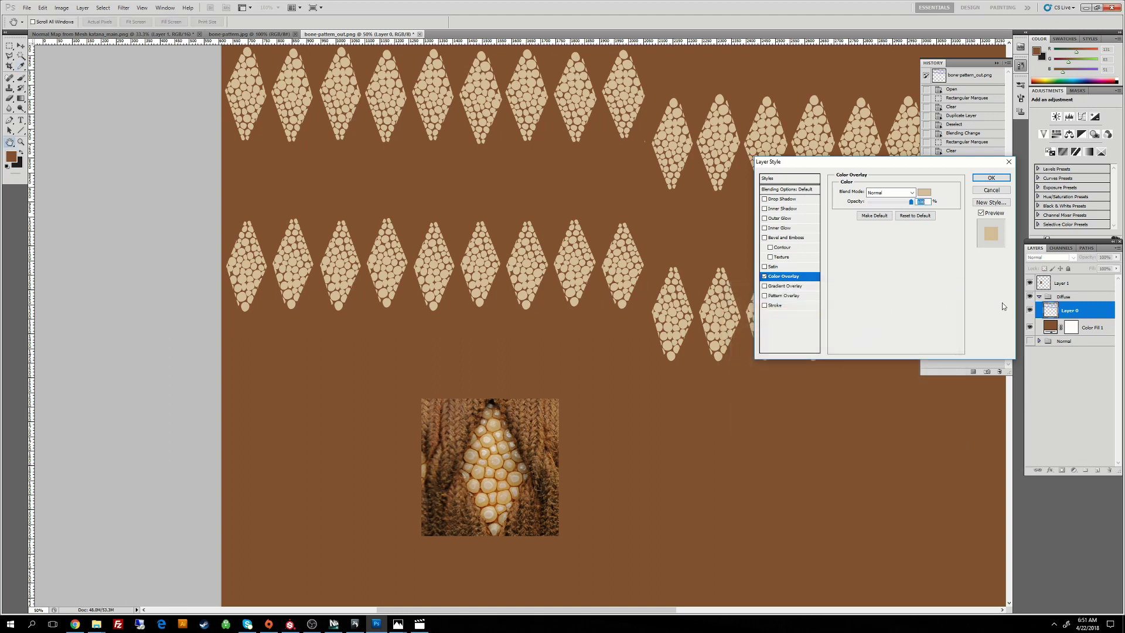
# Step: Enable an Inner Shadow on Layer 0 with distance 0 px, blend mode Normal and opacity 100%
pyautogui.click(765, 209)
pyautogui.click(784, 211)
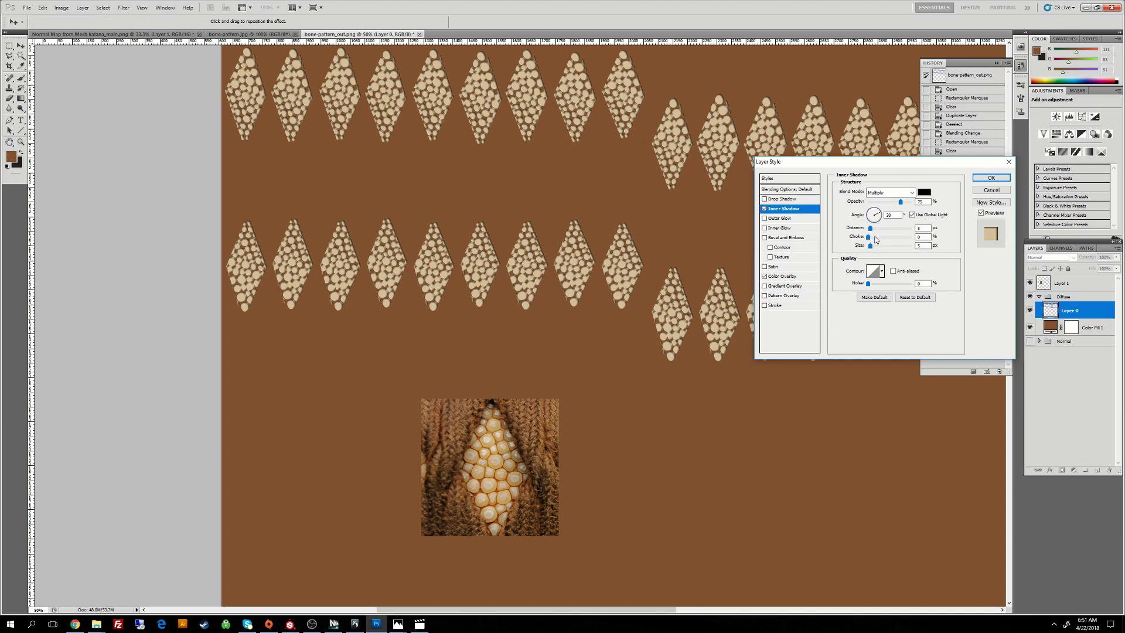
pyautogui.moveTo(870, 227); pyautogui.dragTo(831, 230)
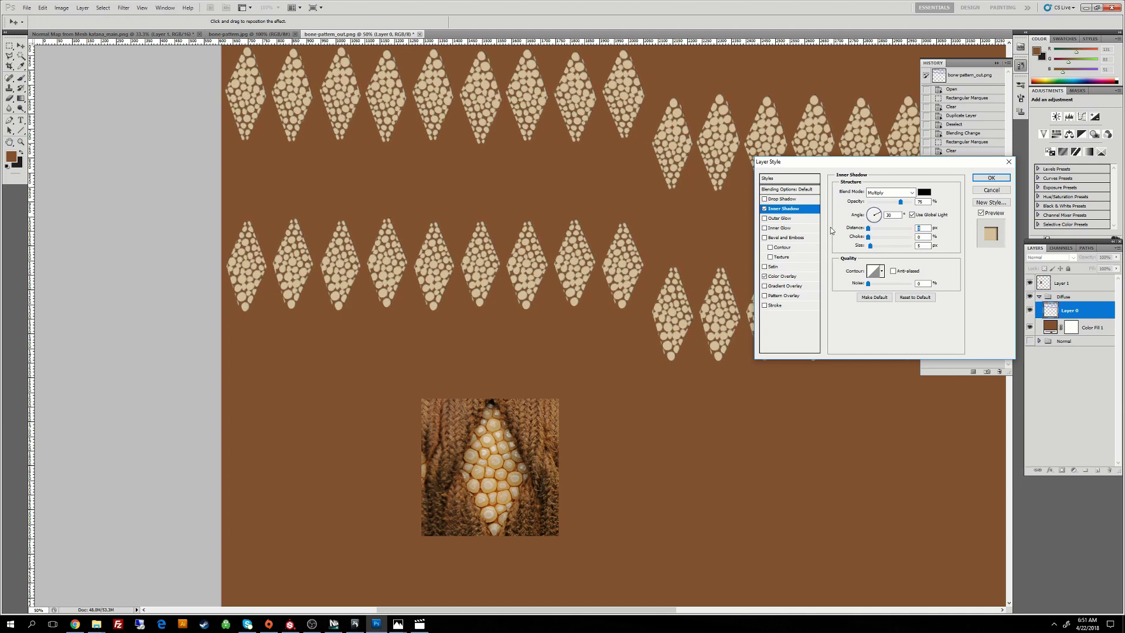
pyautogui.click(912, 192)
pyautogui.click(879, 202)
pyautogui.moveTo(900, 202); pyautogui.dragTo(922, 205)
# Step: Set the inner shadow to a darkened tan by sampling a bead in the reference photo and lowering the brightness
pyautogui.click(925, 192)
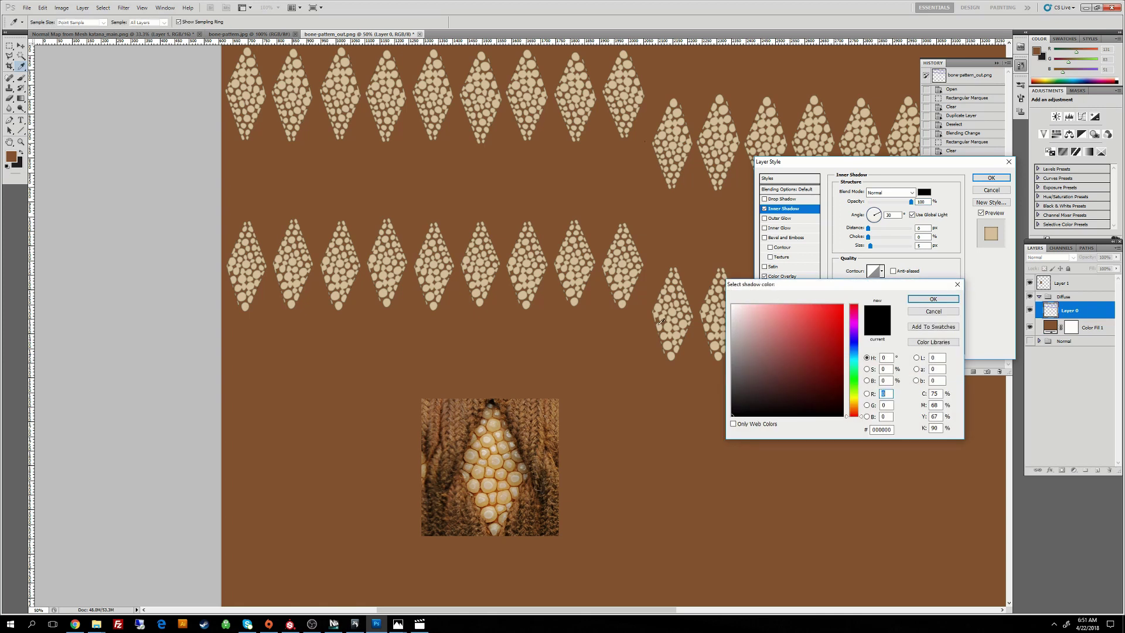
pyautogui.click(498, 424)
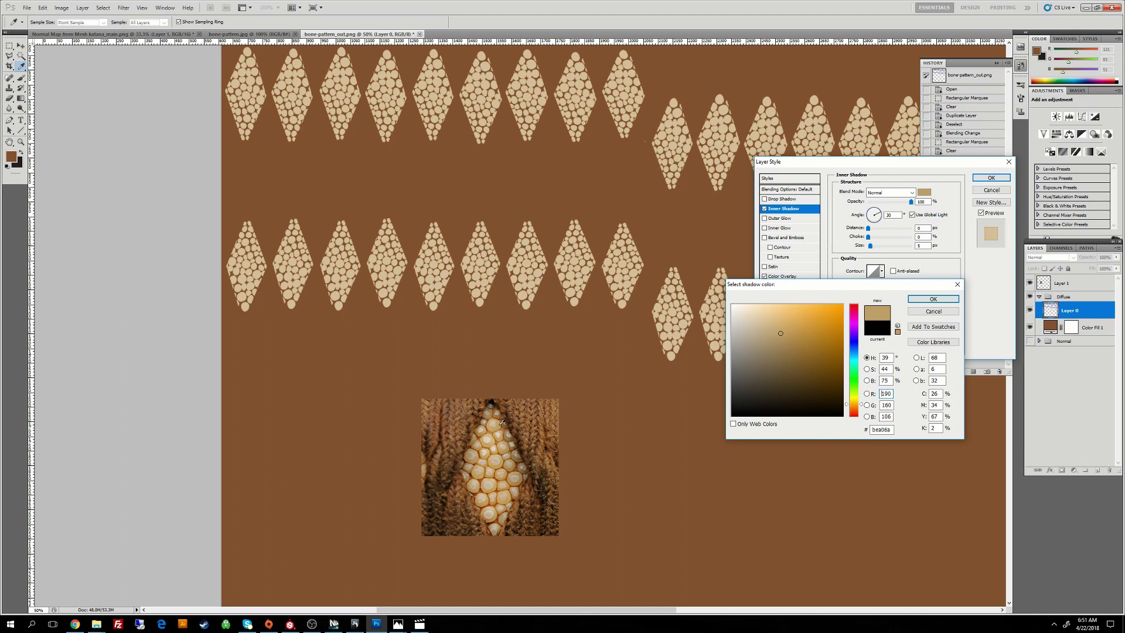
pyautogui.moveTo(783, 331); pyautogui.dragTo(779, 344)
pyautogui.click(933, 299)
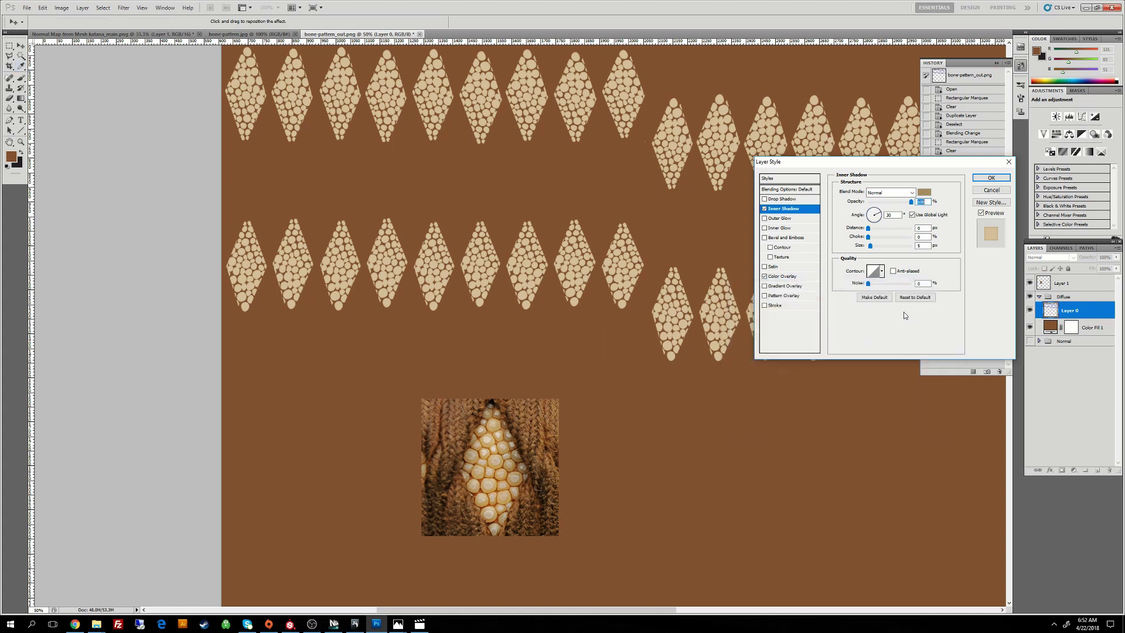
# Step: Set the inner shadow's choke to 31% with a larger size, apply the layer style and inspect the beads up close
pyautogui.moveTo(870, 246); pyautogui.dragTo(878, 238)
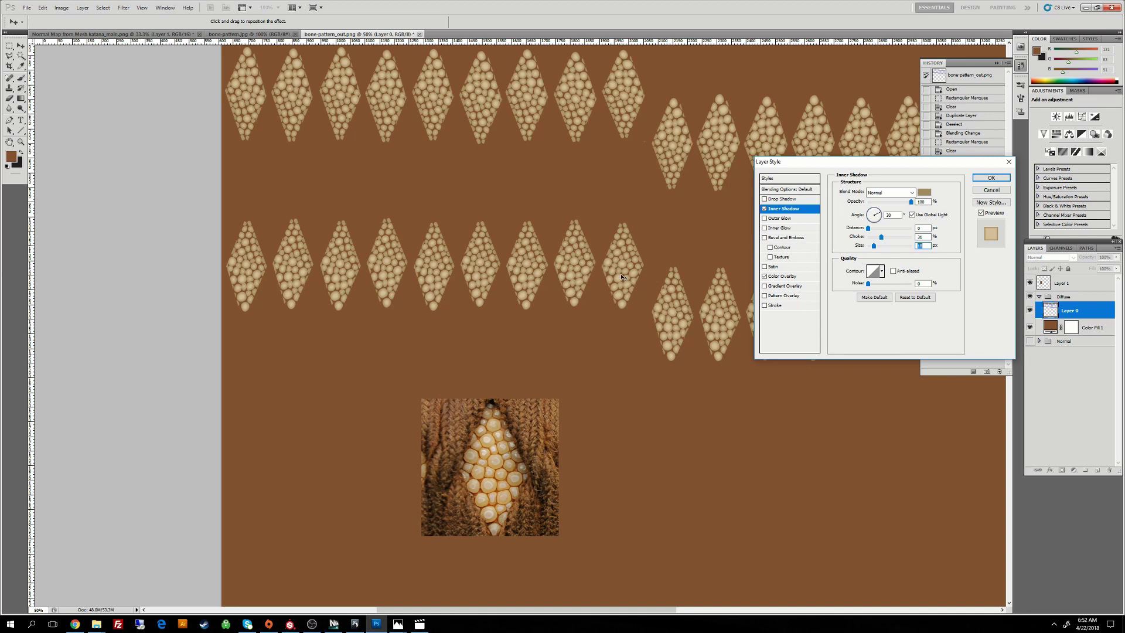
pyautogui.press('Escape')
pyautogui.press('z')
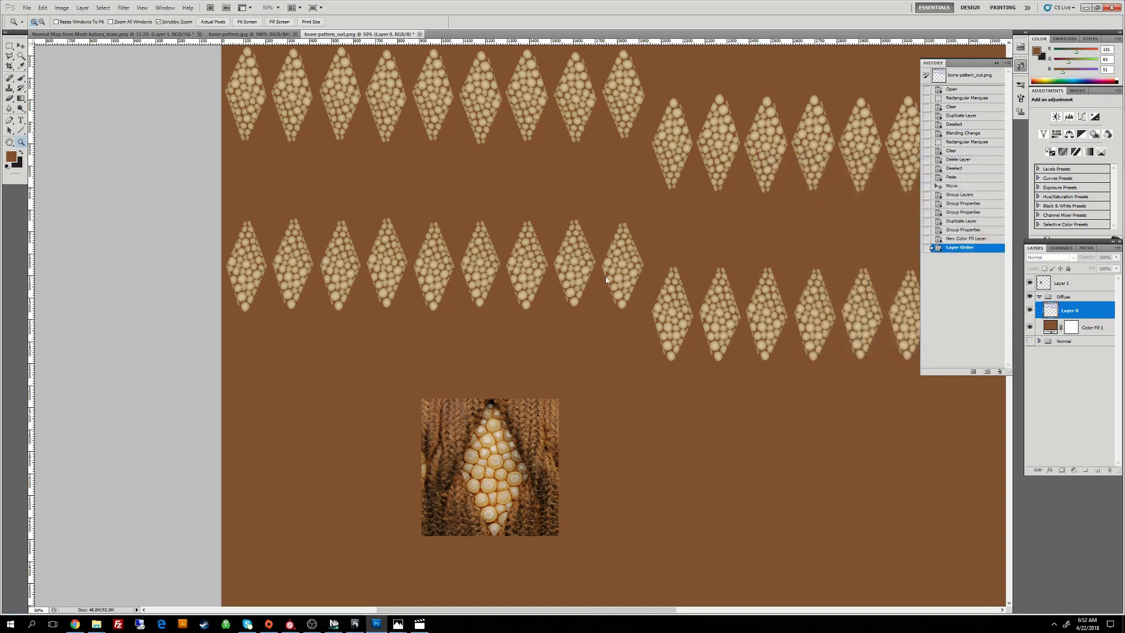
pyautogui.click(606, 280)
pyautogui.click(603, 270)
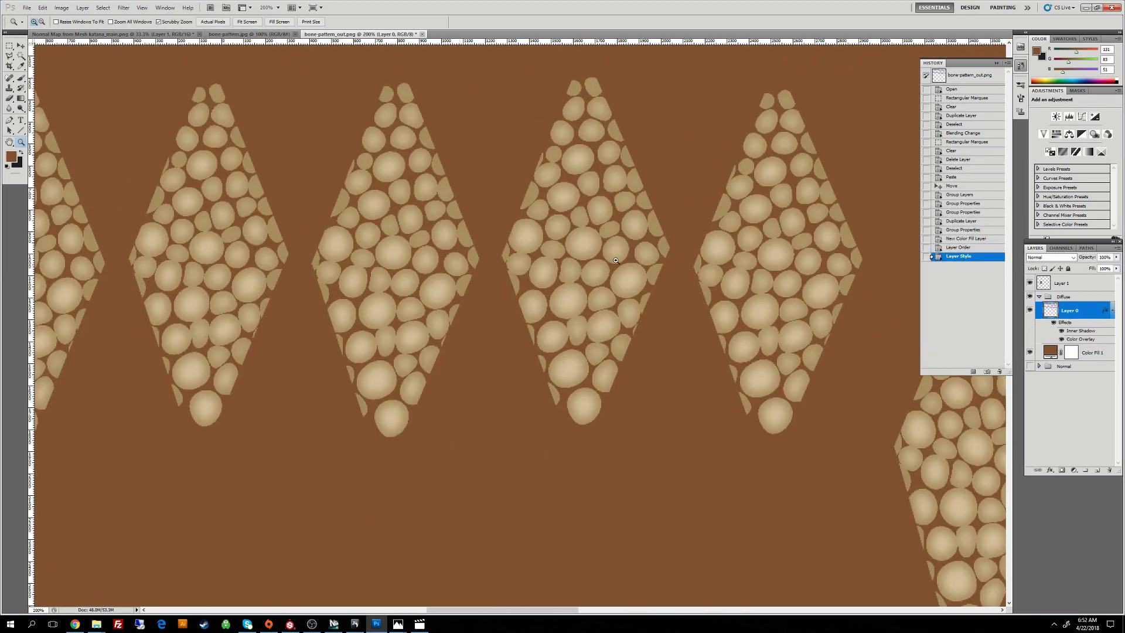
pyautogui.keyDown('alt'); pyautogui.click(687, 331); pyautogui.keyUp('alt')
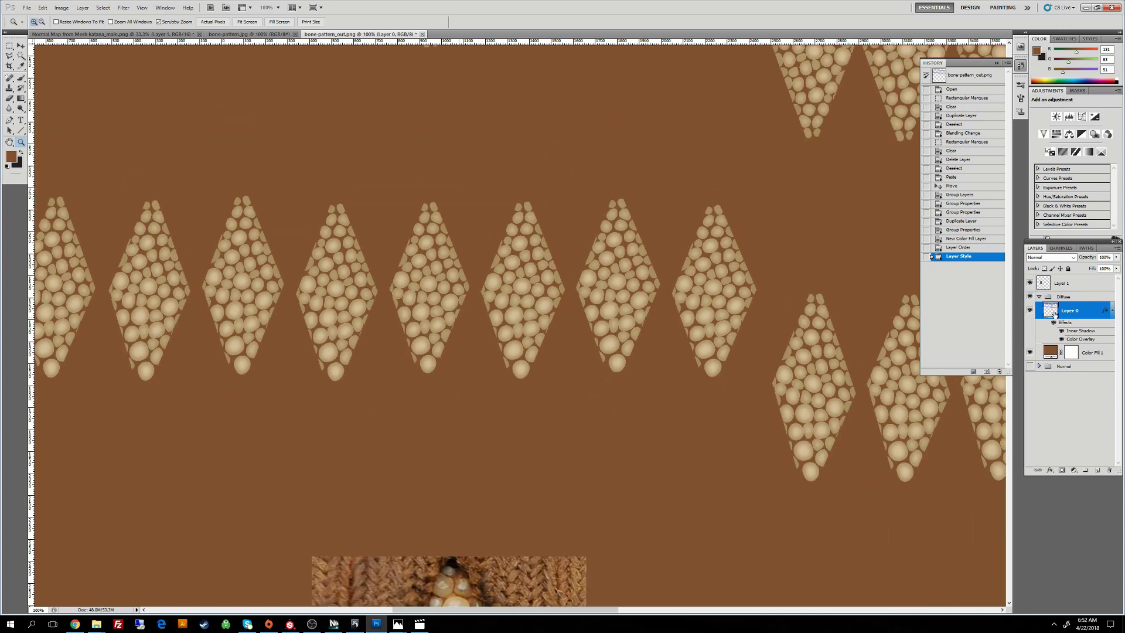
# Step: Raise the choke of Layer 0's inner shadow to 46%, reduce its size slightly and apply the style
pyautogui.doubleClick(1052, 311)
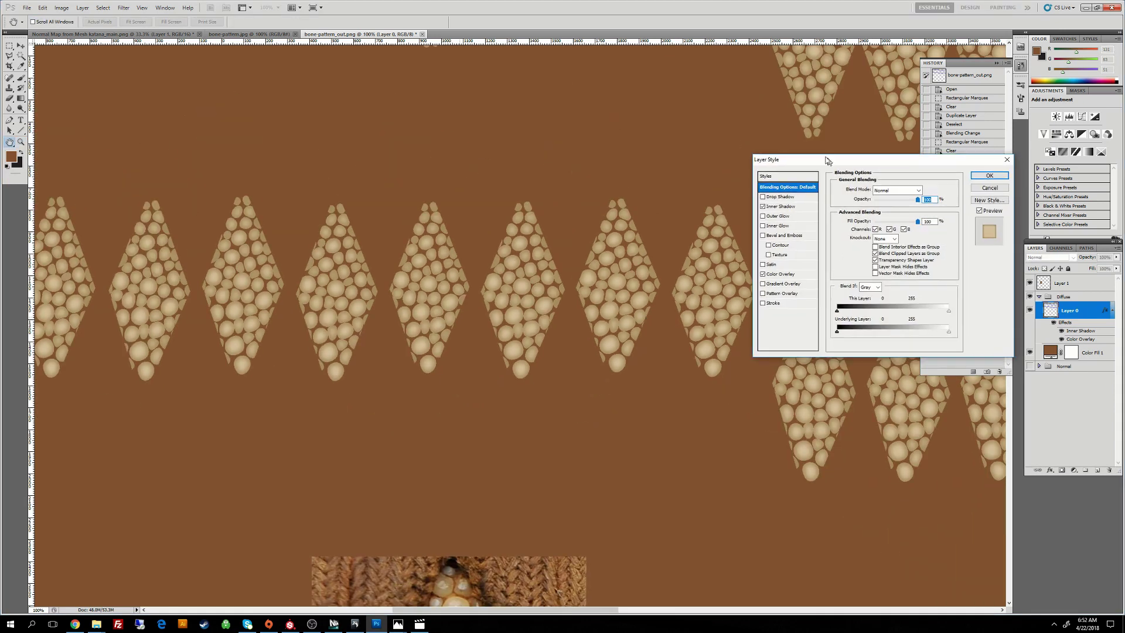
pyautogui.moveTo(826, 160); pyautogui.dragTo(761, 101)
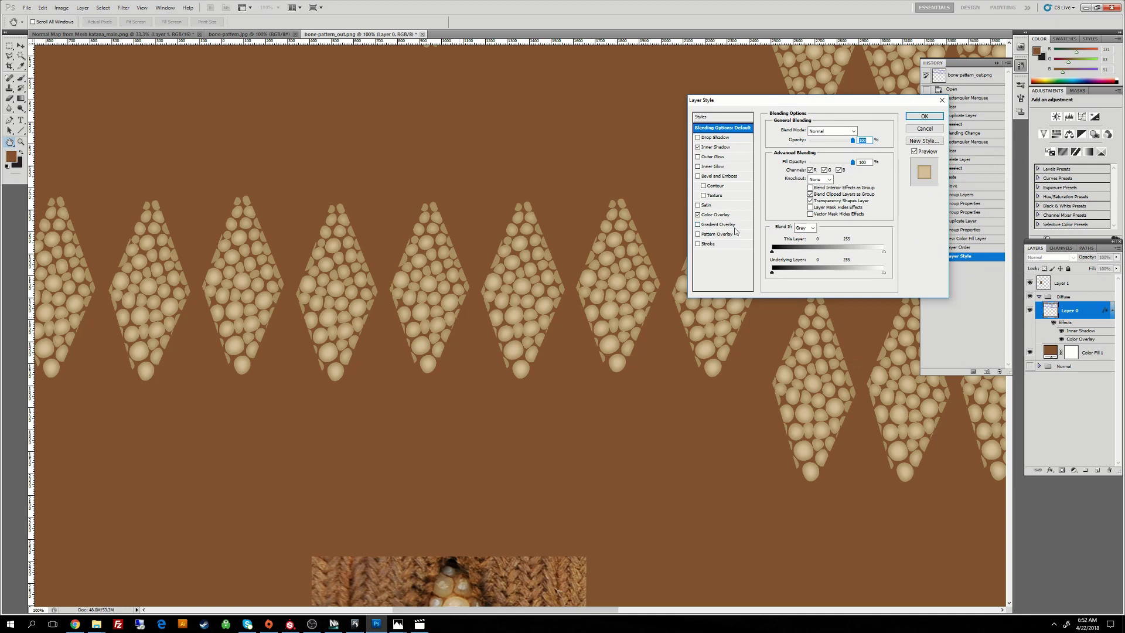
pyautogui.click(715, 147)
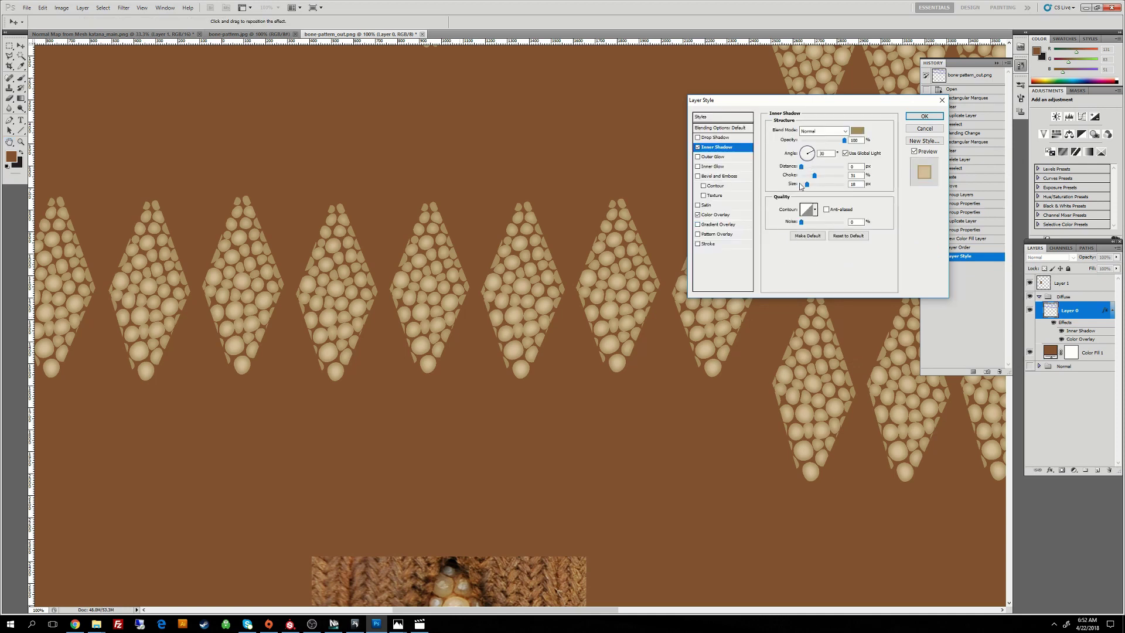
pyautogui.moveTo(814, 176); pyautogui.dragTo(805, 187)
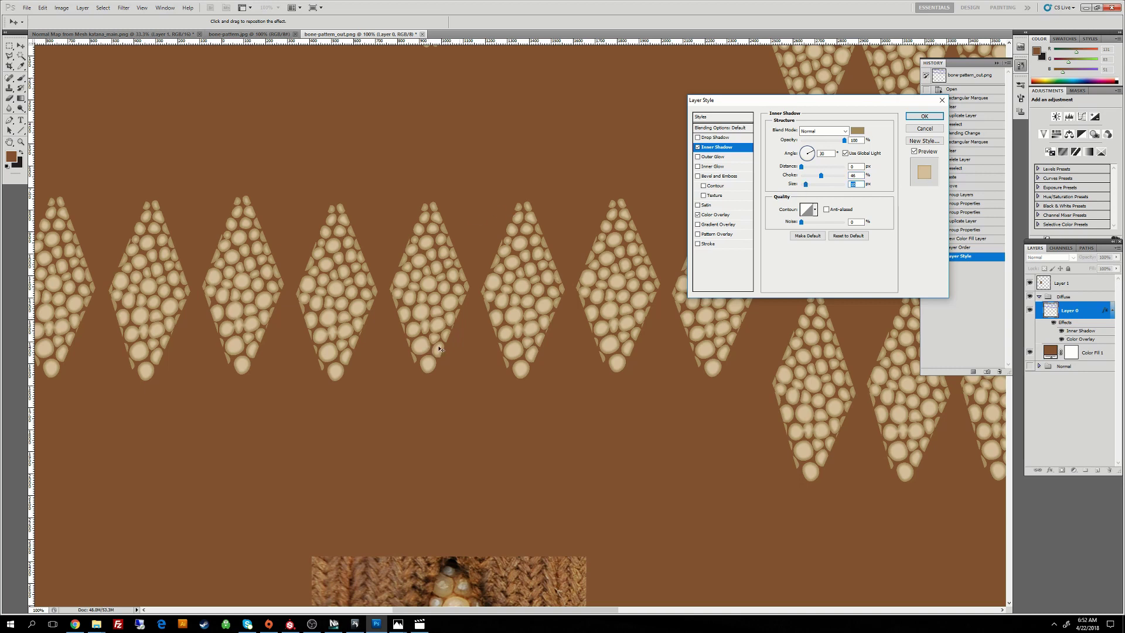
pyautogui.click(925, 116)
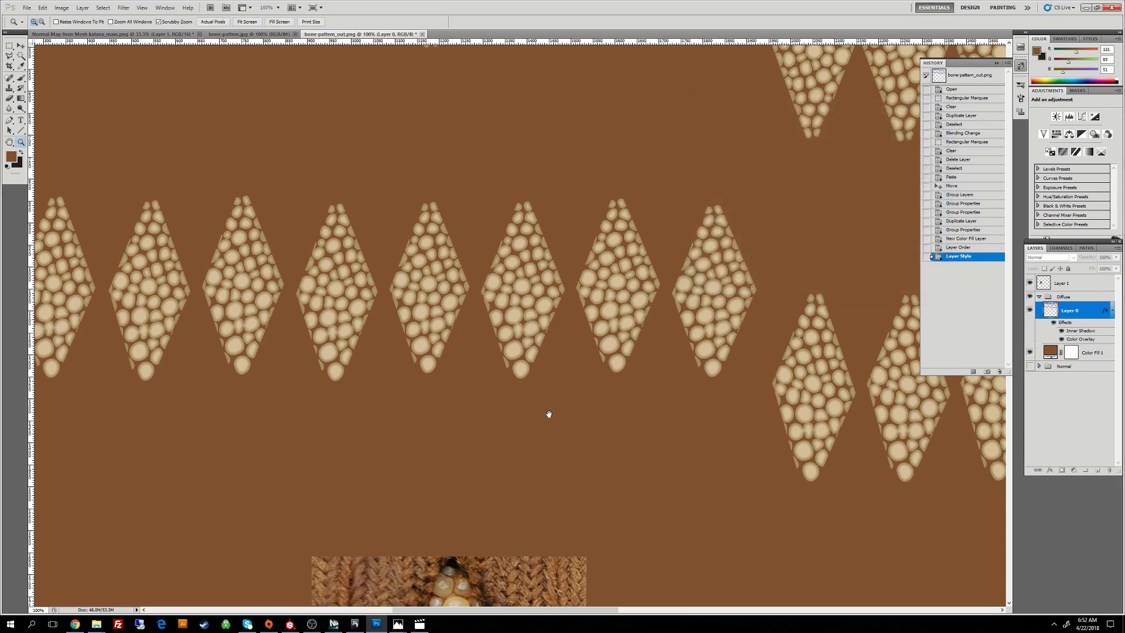
# Step: Compare the coloured diamonds with the reference photo and hide the photo layer, Layer 1
pyautogui.moveTo(551, 354); pyautogui.dragTo(555, 284)
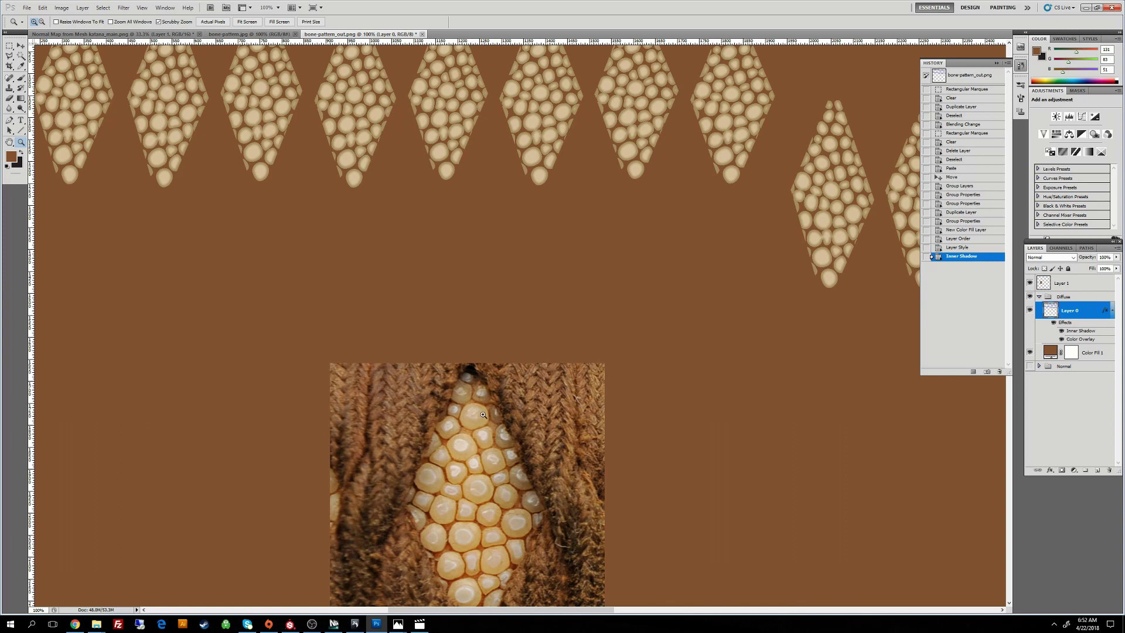
pyautogui.moveTo(583, 136); pyautogui.dragTo(528, 227)
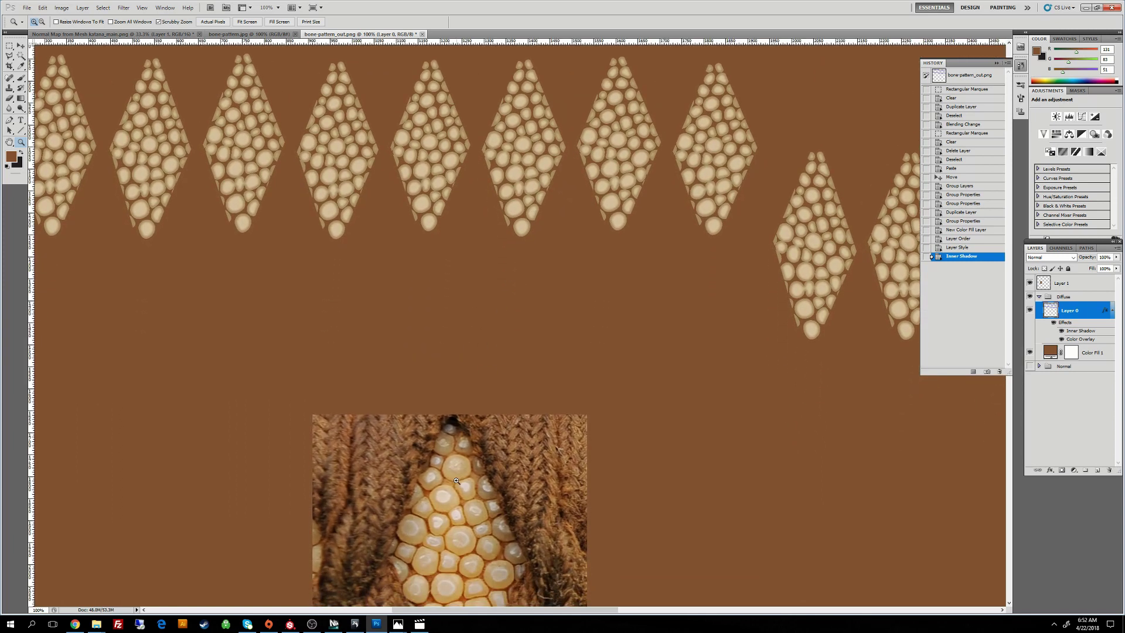
pyautogui.moveTo(536, 178); pyautogui.dragTo(522, 366)
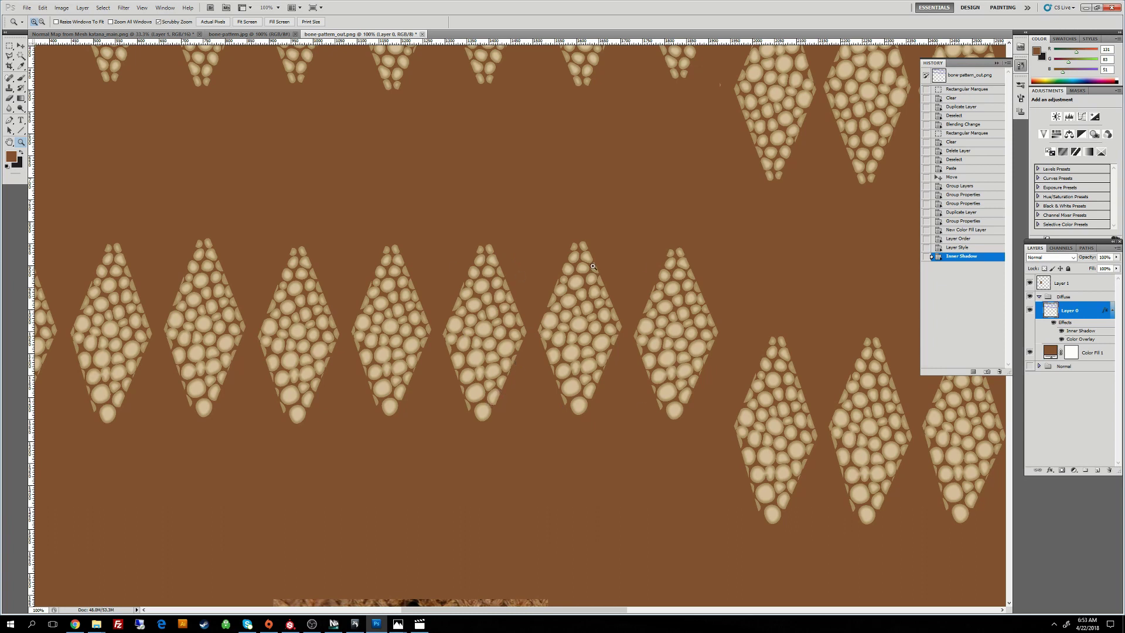
pyautogui.keyDown('alt'); pyautogui.click(562, 381); pyautogui.keyUp('alt')
pyautogui.keyDown('alt'); pyautogui.click(608, 346); pyautogui.keyUp('alt')
pyautogui.keyDown('alt'); pyautogui.click(630, 302); pyautogui.keyUp('alt')
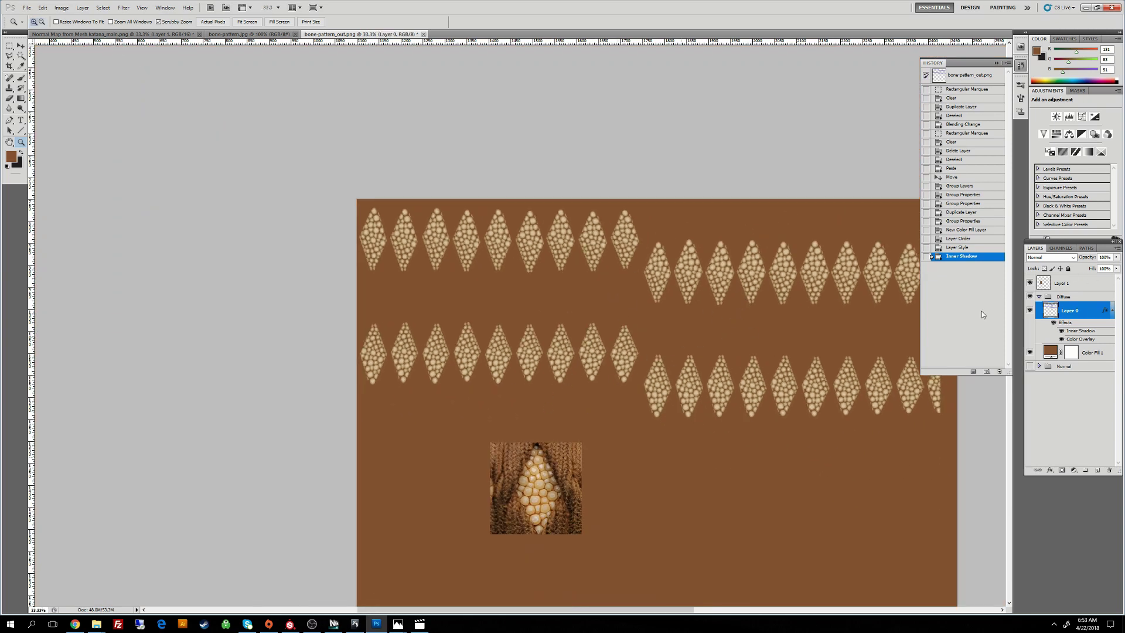
pyautogui.click(1029, 284)
pyautogui.keyDown('alt'); pyautogui.click(736, 317); pyautogui.keyUp('alt')
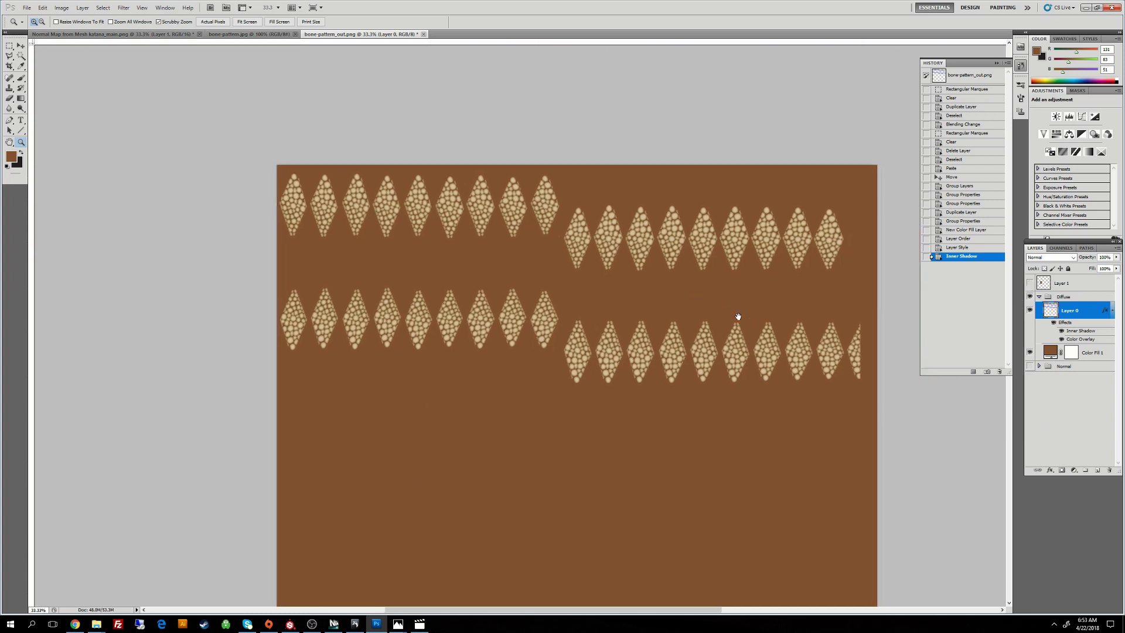
pyautogui.keyDown('alt'); pyautogui.click(739, 317); pyautogui.keyUp('alt')
# Step: Start saving the diffuse image in Targa format and choose the temp folder inside substance as the destination
pyautogui.click(43, 7)
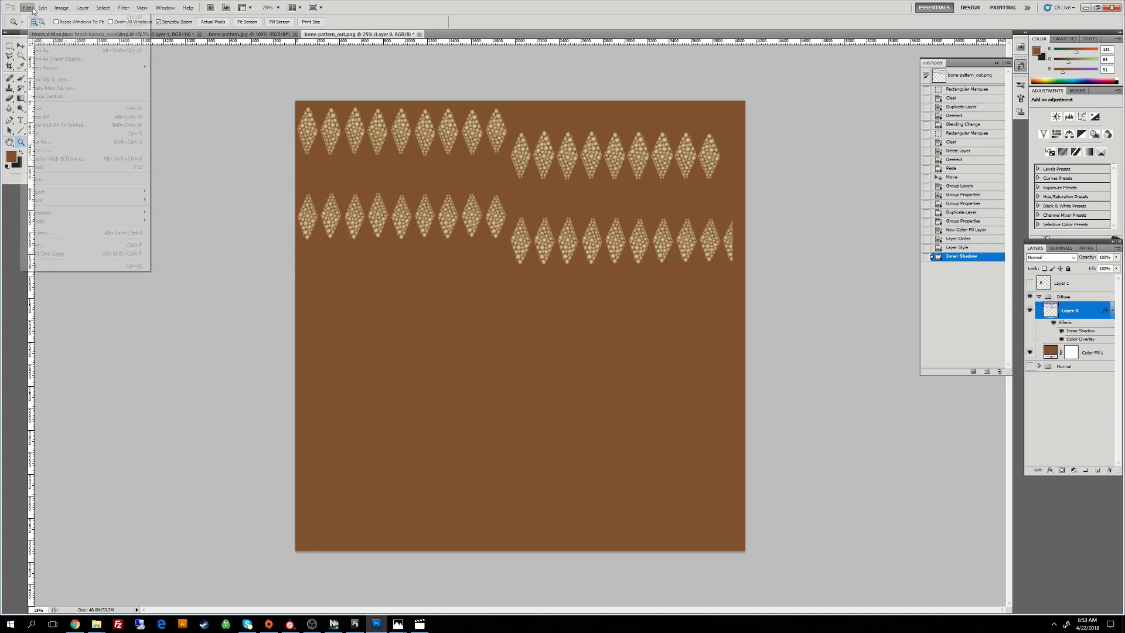
pyautogui.moveTo(27, 8)
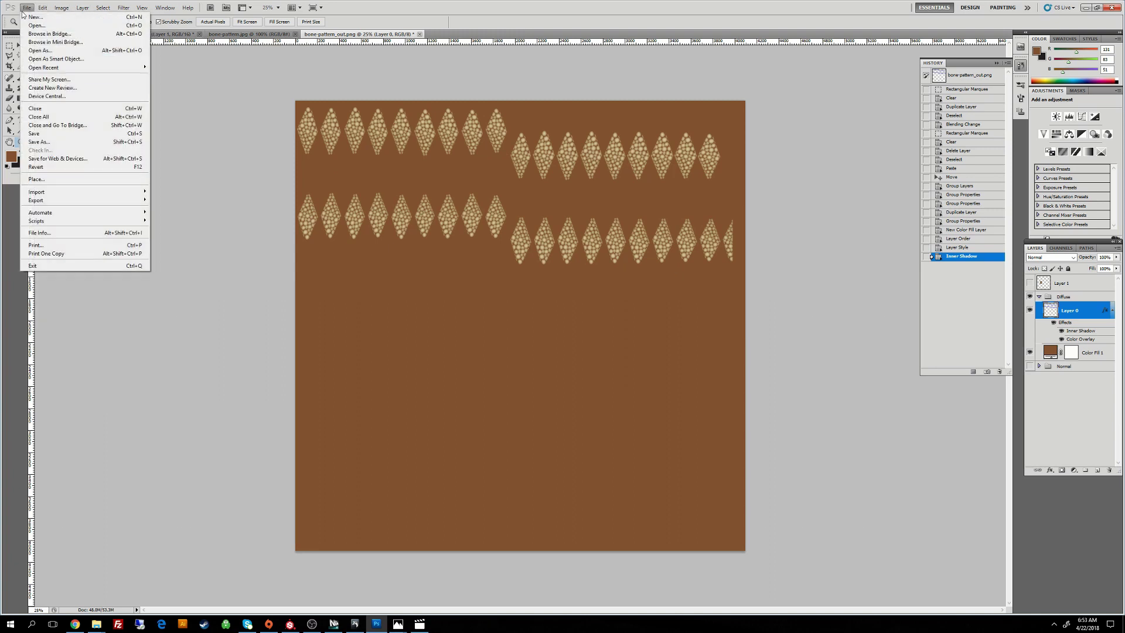
pyautogui.click(49, 142)
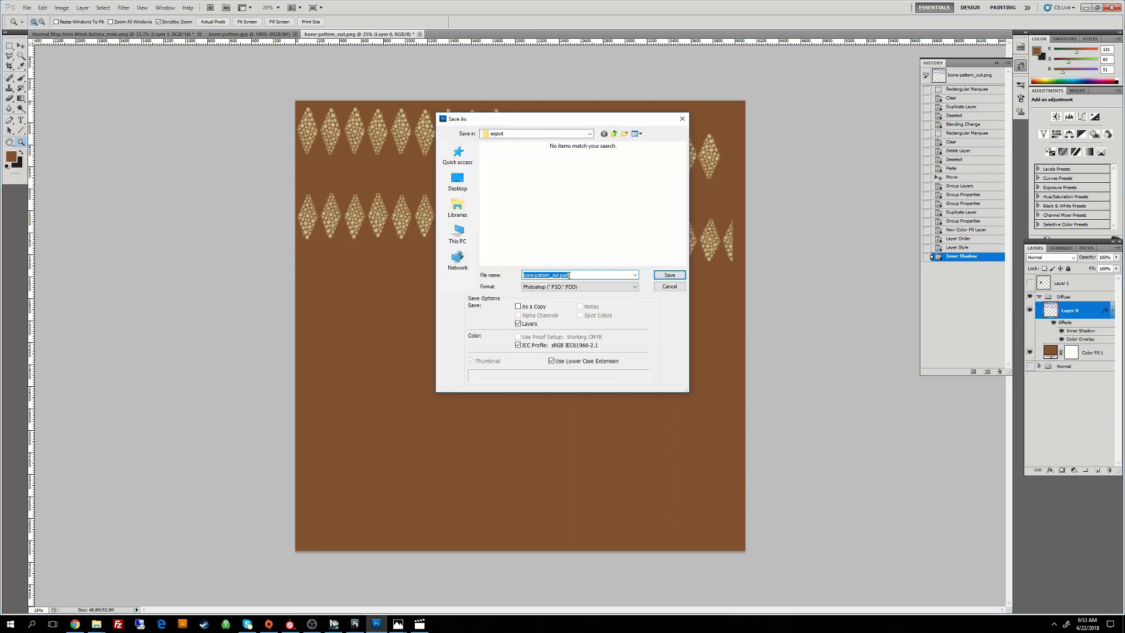
pyautogui.click(557, 287)
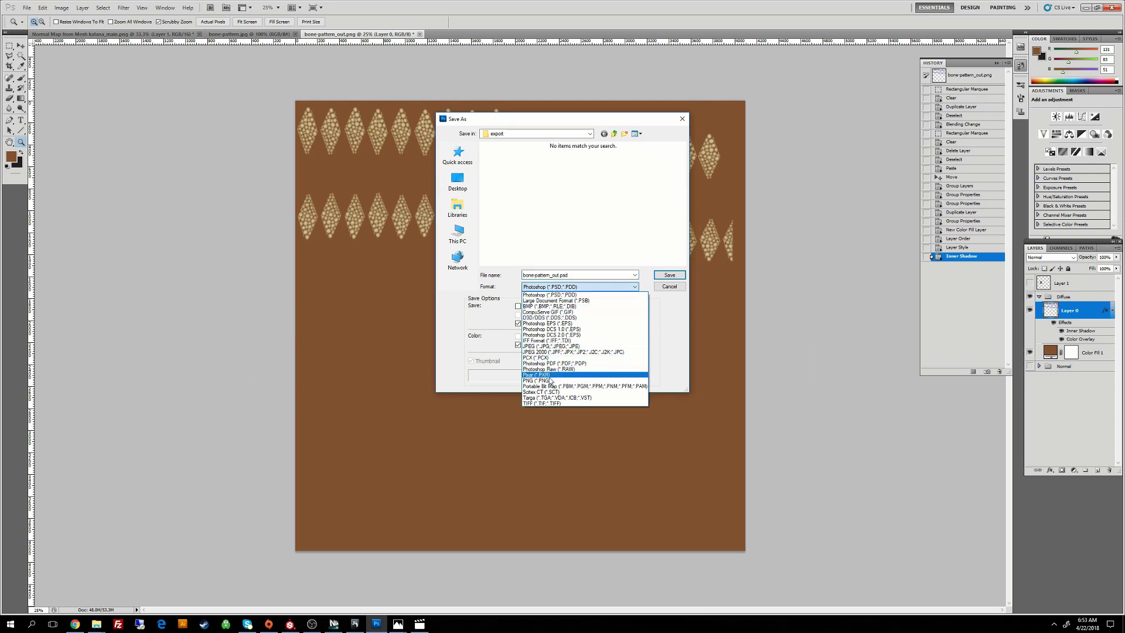
pyautogui.click(560, 397)
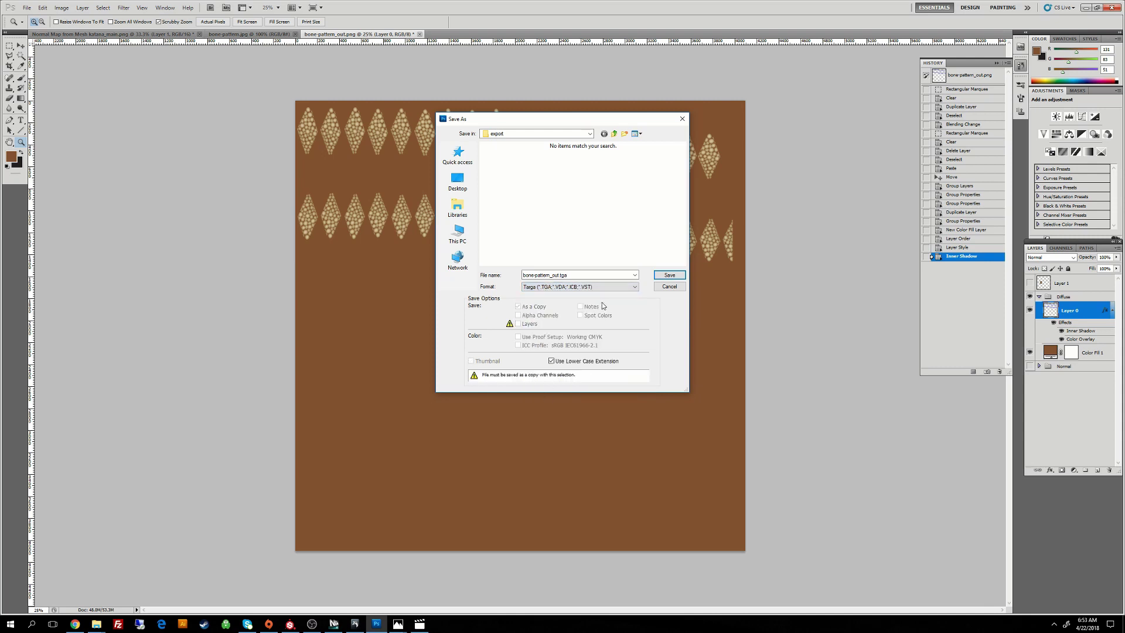
pyautogui.click(614, 134)
pyautogui.click(613, 134)
pyautogui.doubleClick(503, 183)
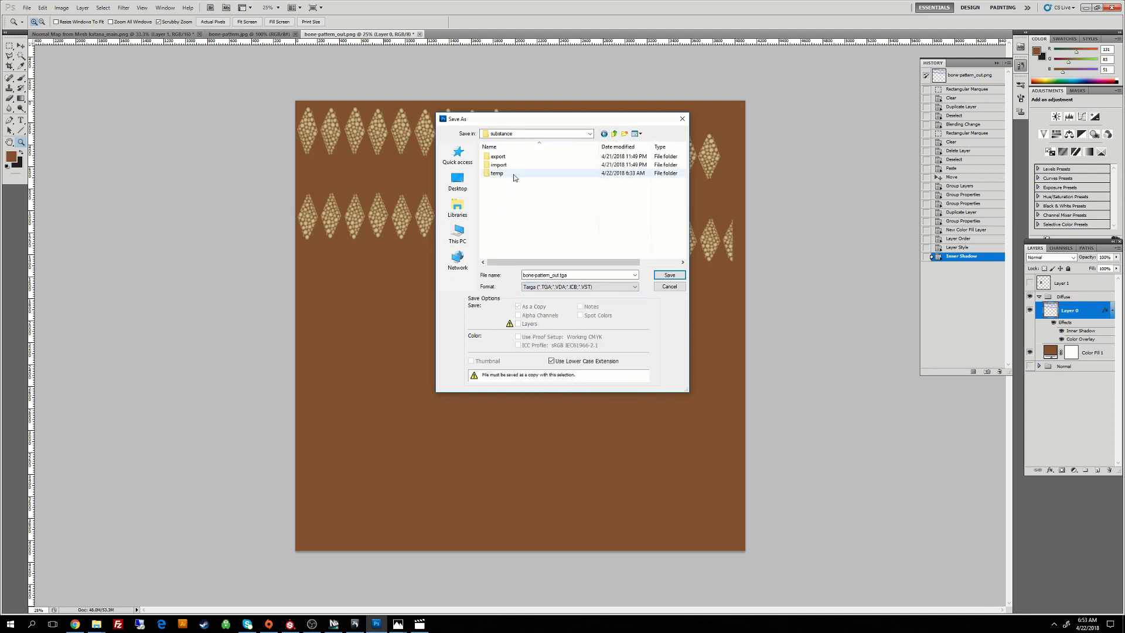
pyautogui.doubleClick(513, 174)
# Step: Save the image over the existing bone-pattern_diffuse.tga and accept the Targa options
pyautogui.click(549, 170)
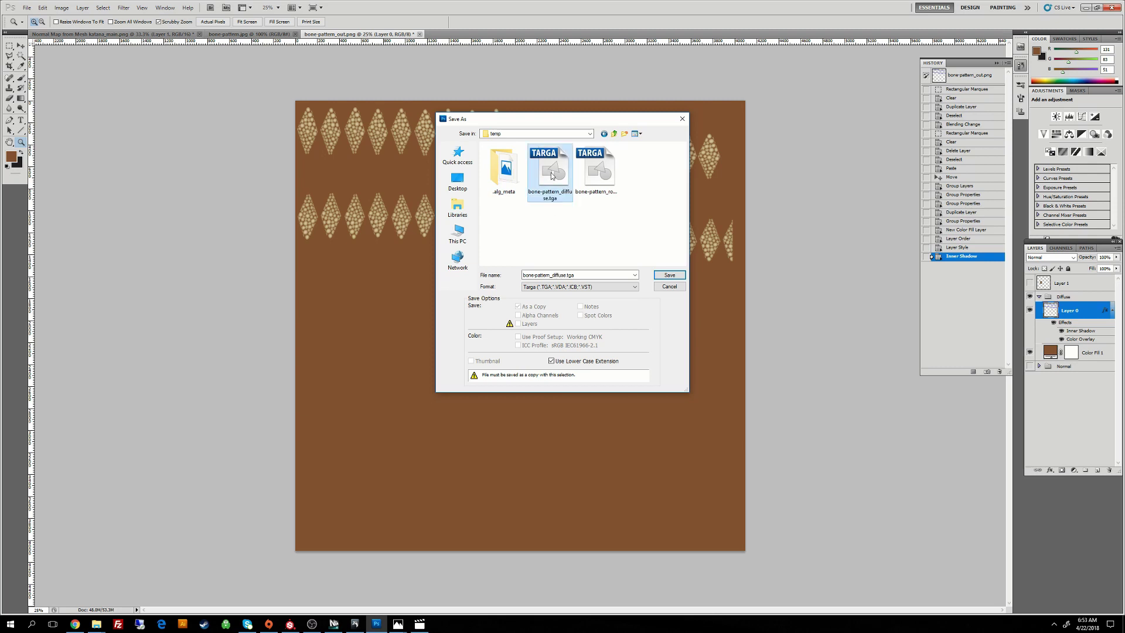
pyautogui.click(595, 175)
pyautogui.click(550, 171)
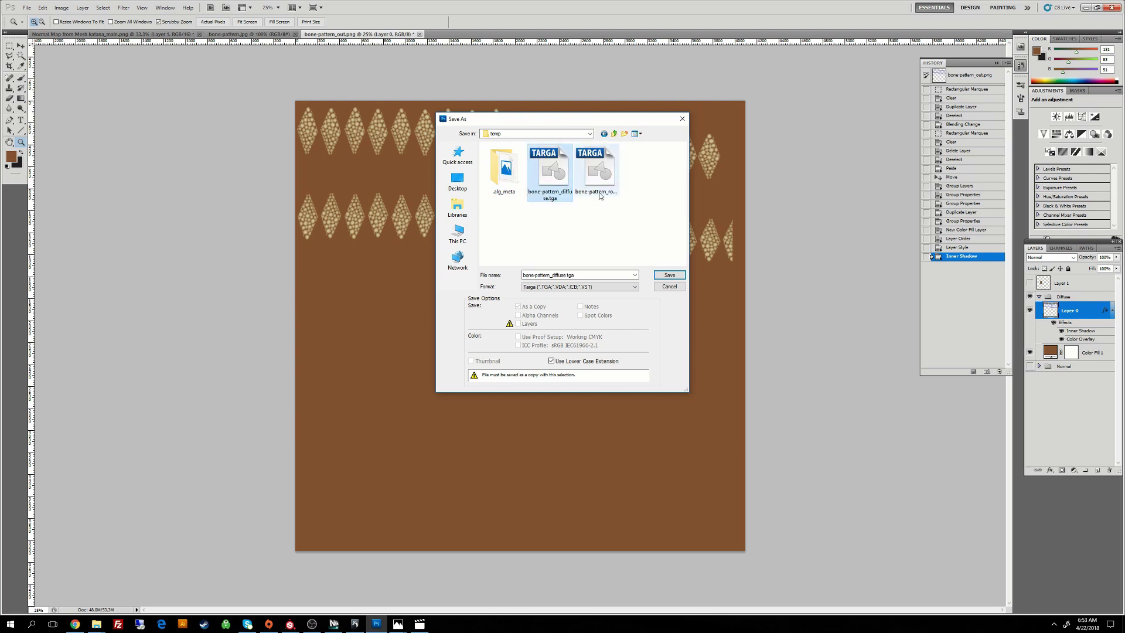
pyautogui.click(668, 274)
pyautogui.doubleClick(548, 275)
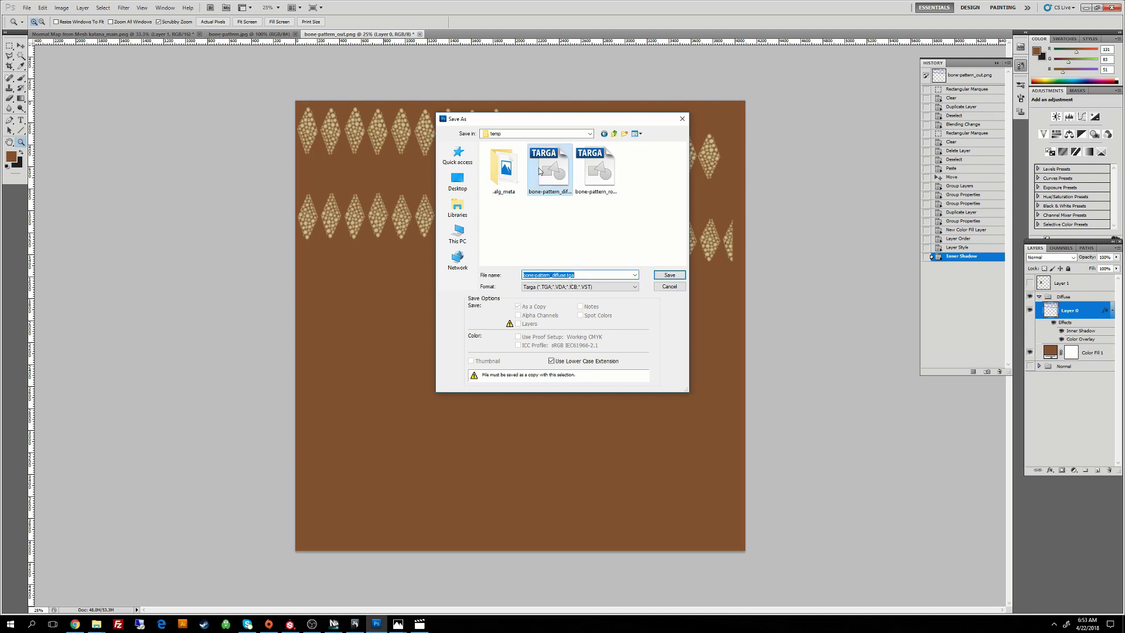
pyautogui.click(669, 275)
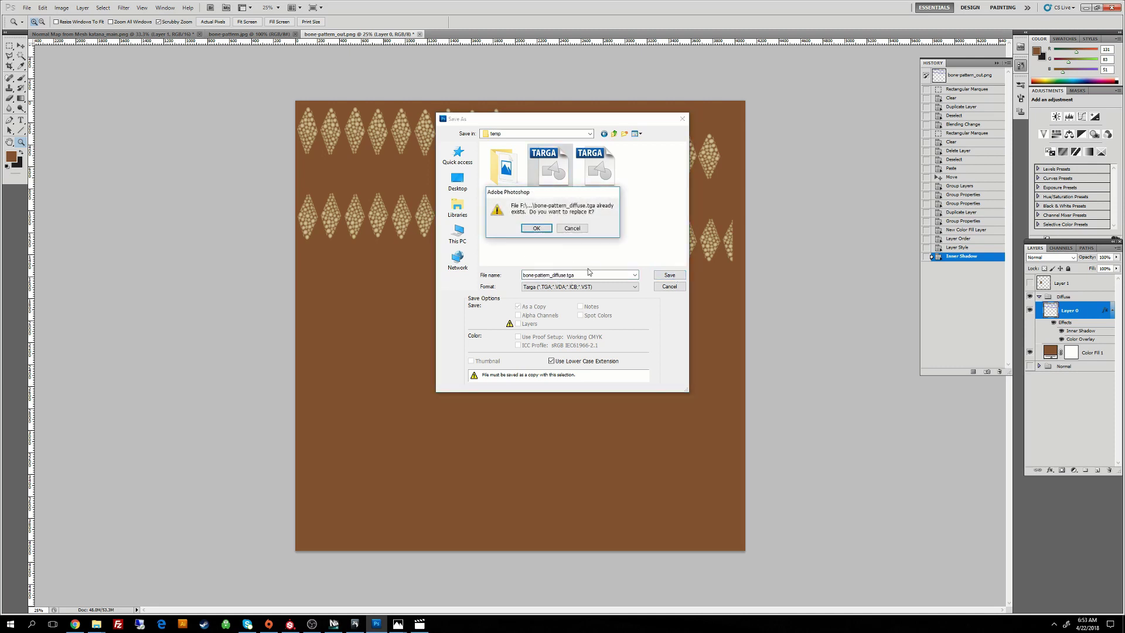
pyautogui.click(537, 229)
pyautogui.click(583, 205)
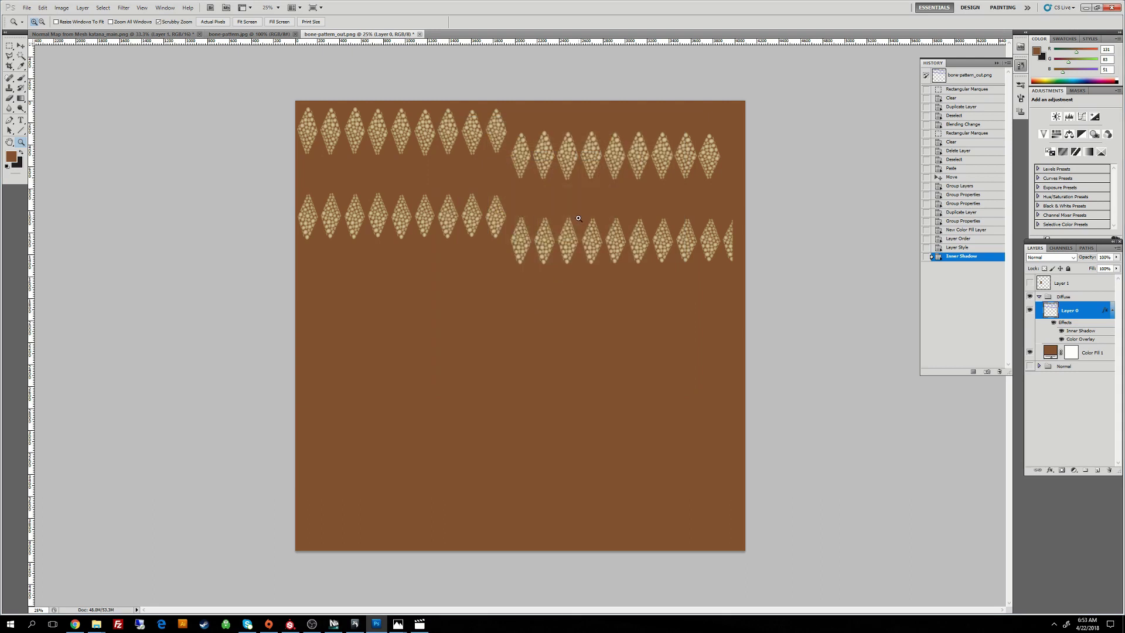
# Step: Collapse the Diffuse group, duplicate it and rename the copy Roughness
pyautogui.click(1038, 297)
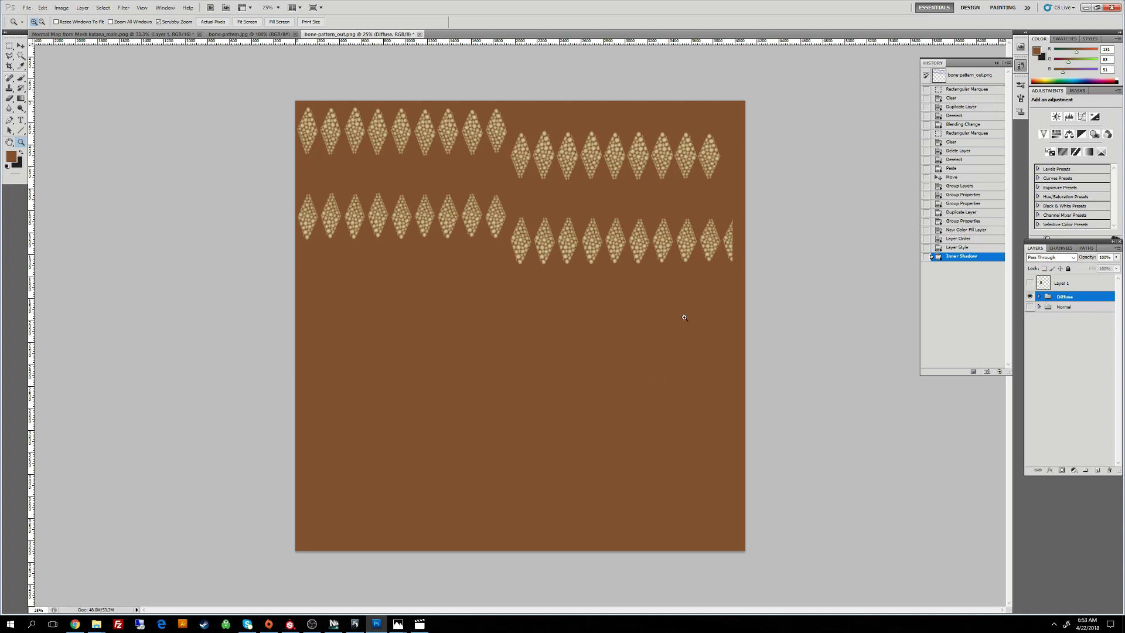
pyautogui.moveTo(1081, 300); pyautogui.dragTo(1095, 470)
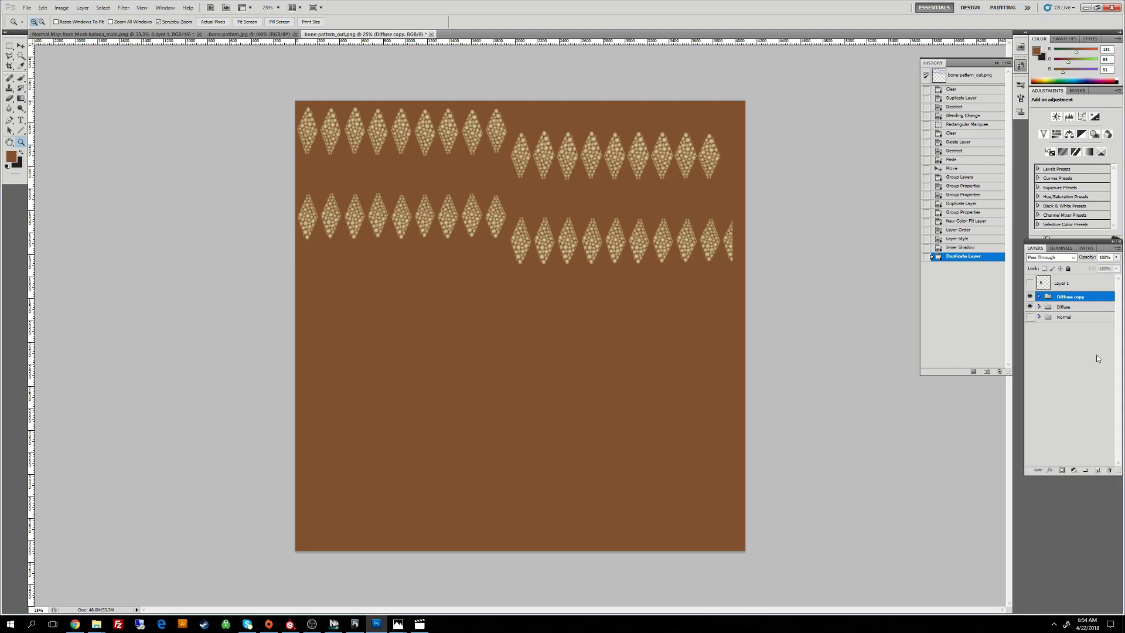
pyautogui.doubleClick(1072, 296)
pyautogui.write('Rough')
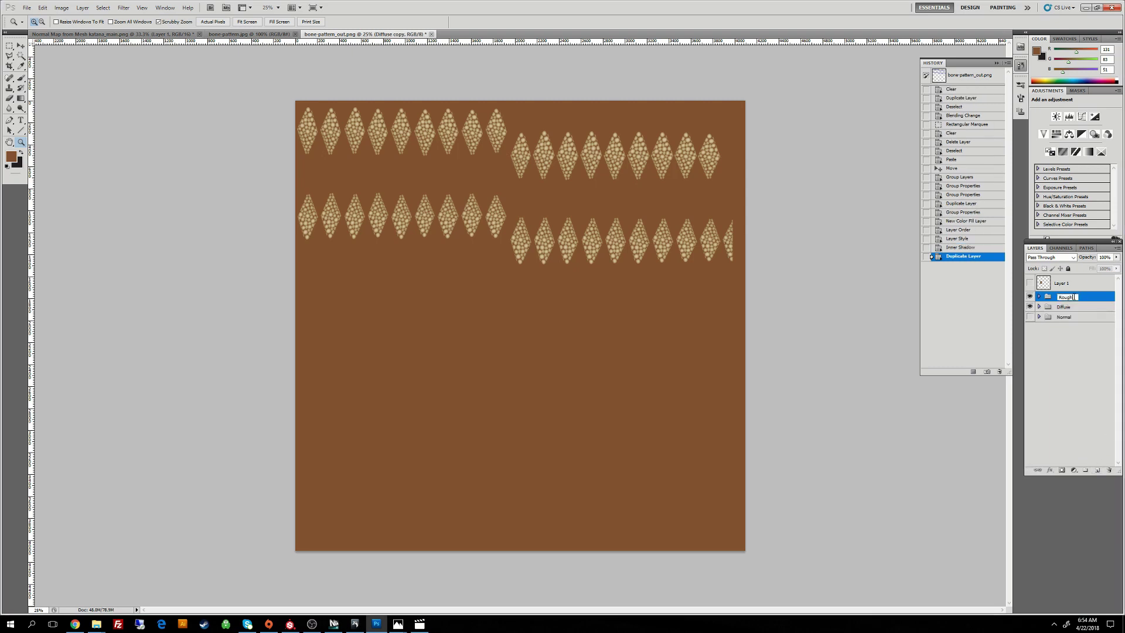
pyautogui.write('ness')
pyautogui.press('Return')
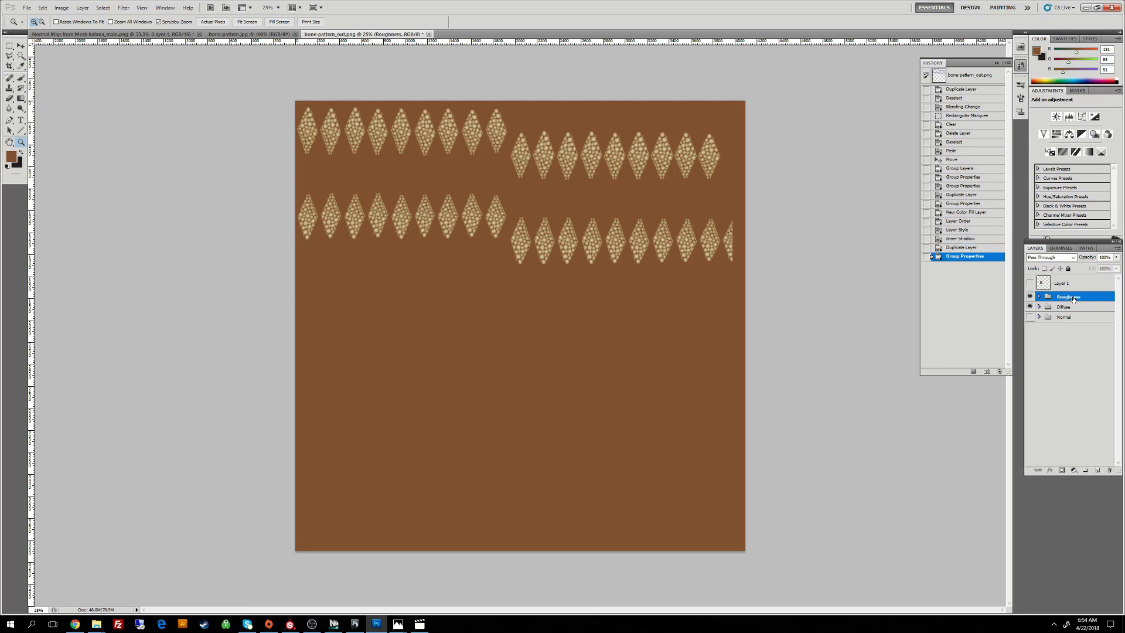
# Step: Hide the Diffuse group and recolour the Roughness group's Color Fill 1 layer to light grey cccccc
pyautogui.click(1030, 307)
pyautogui.click(1040, 297)
pyautogui.click(1057, 312)
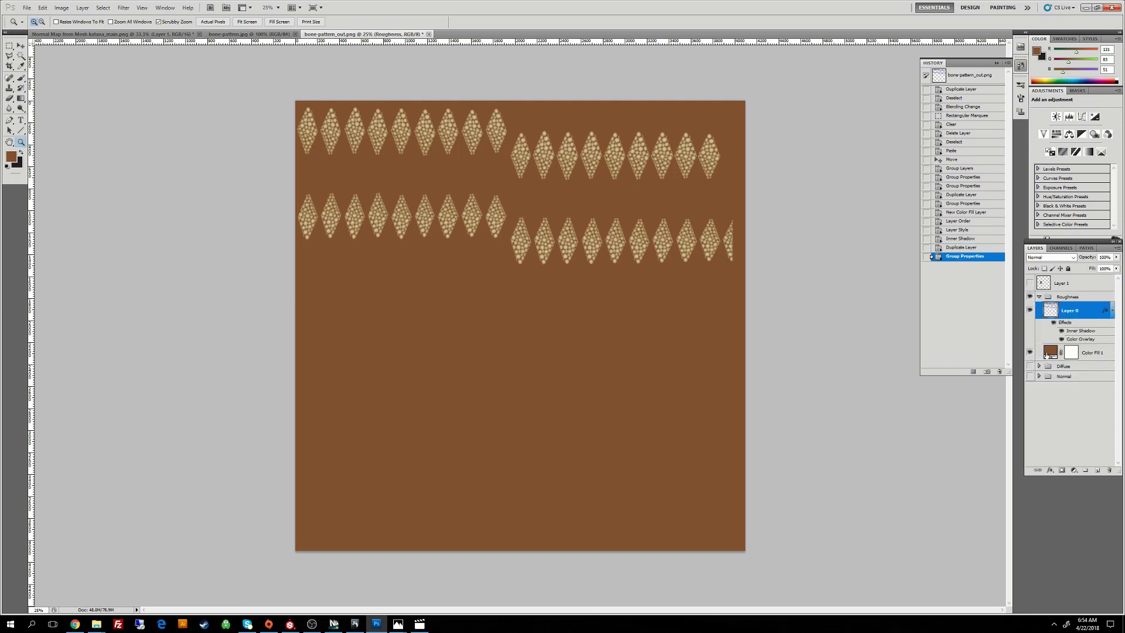
pyautogui.click(1050, 351)
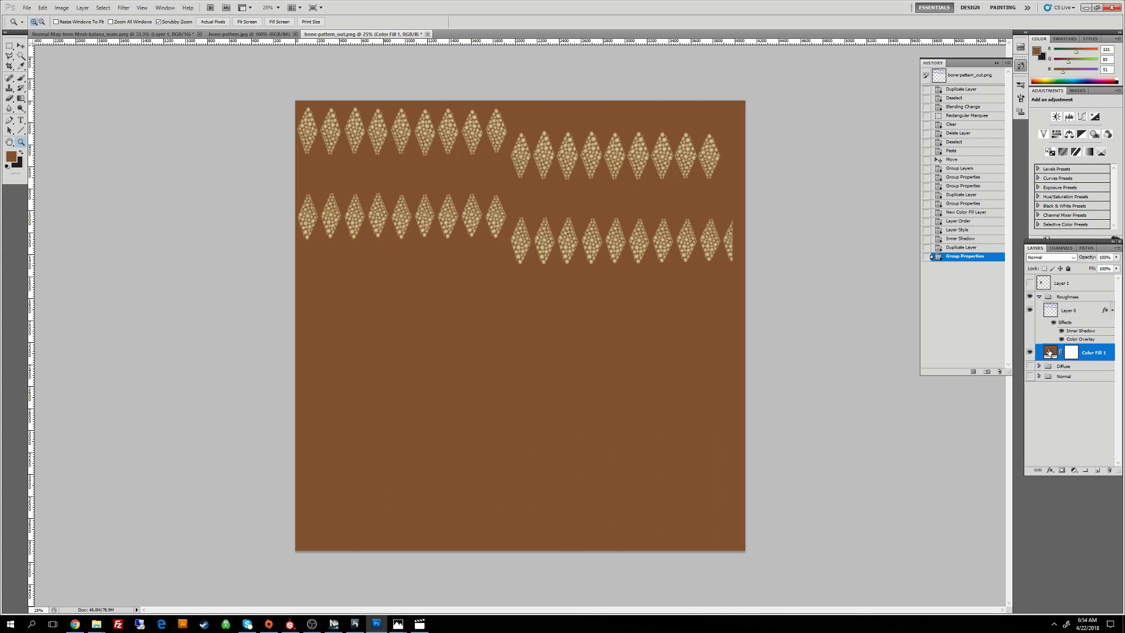
pyautogui.doubleClick(1050, 351)
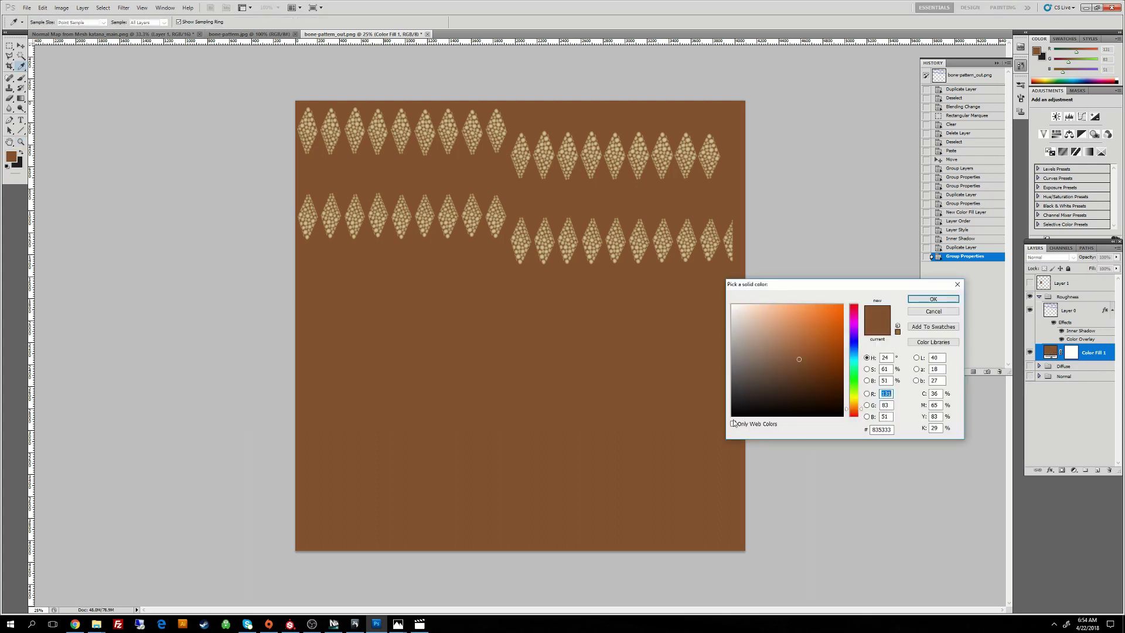
pyautogui.click(733, 423)
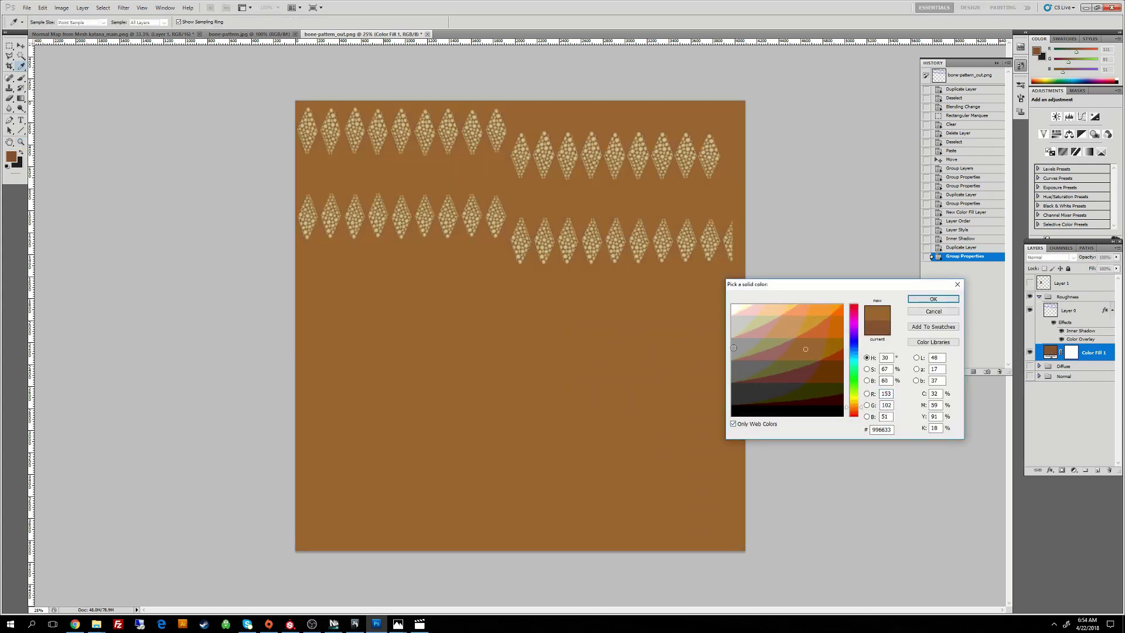
pyautogui.click(734, 321)
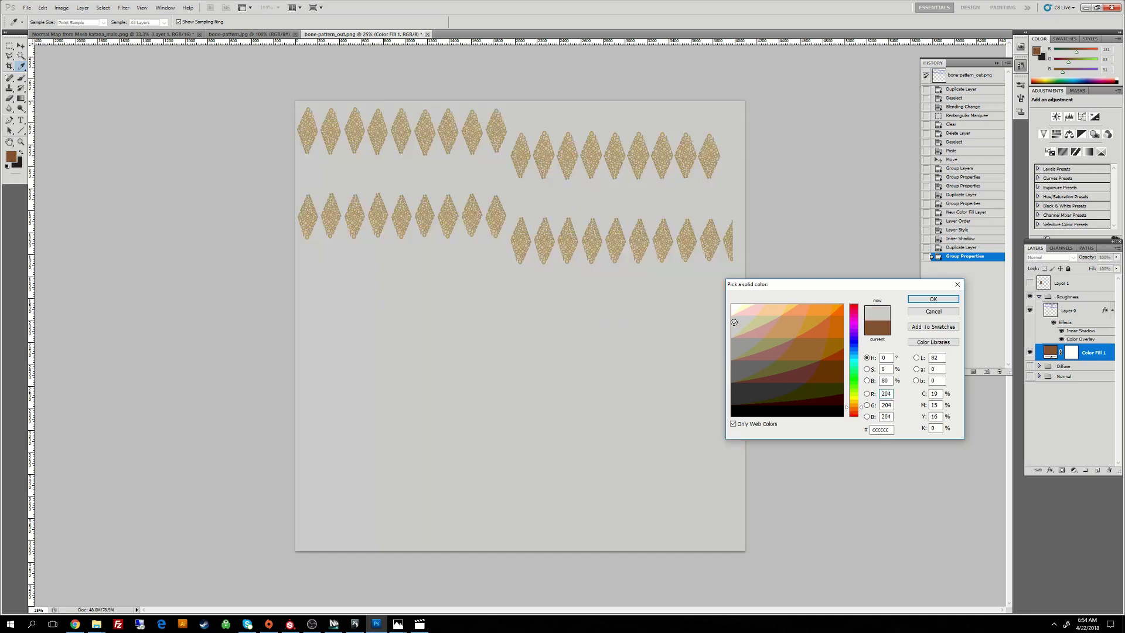
pyautogui.moveTo(734, 322); pyautogui.dragTo(727, 321)
pyautogui.press('z')
pyautogui.click(933, 300)
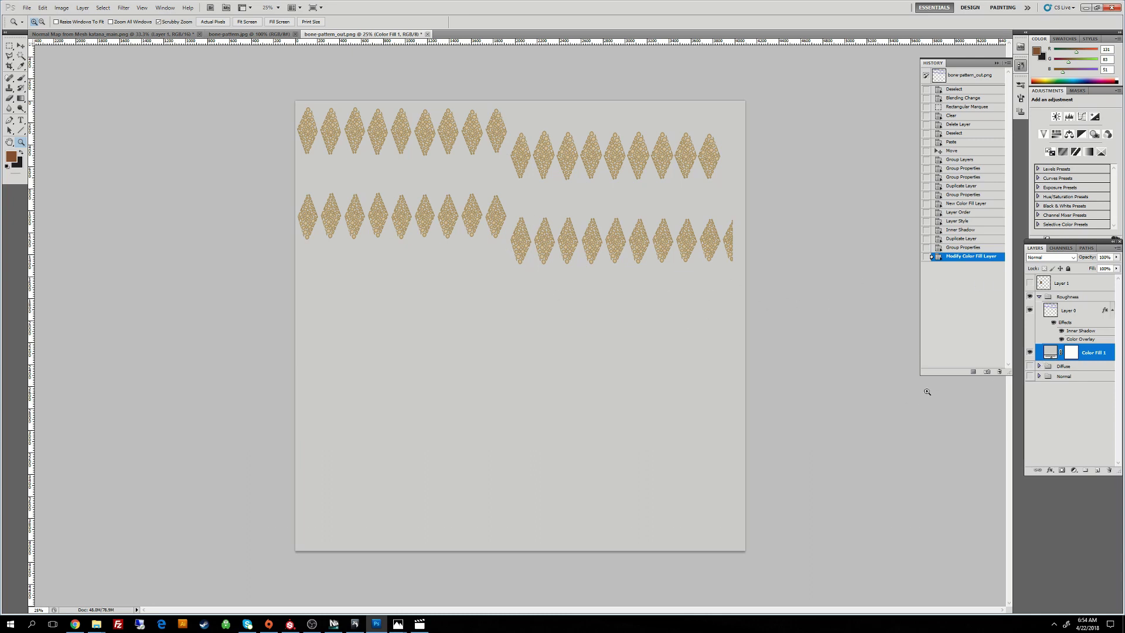
# Step: Change the color overlay of the Roughness group's Layer 0 to near-black 181818, without the web colors restriction
pyautogui.click(1090, 310)
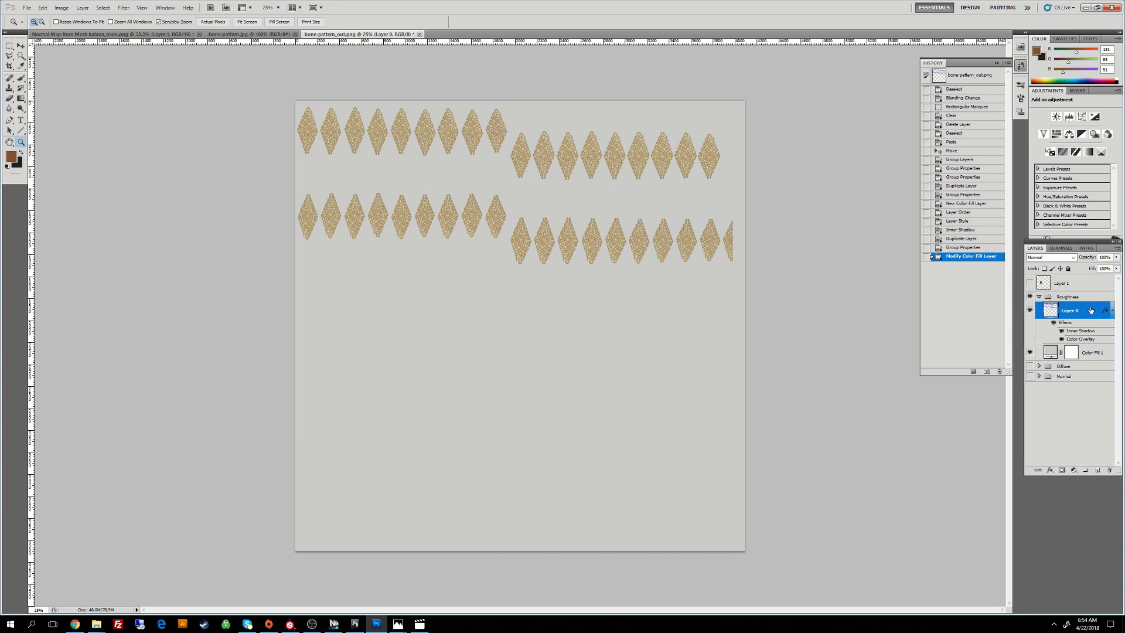
pyautogui.doubleClick(1091, 310)
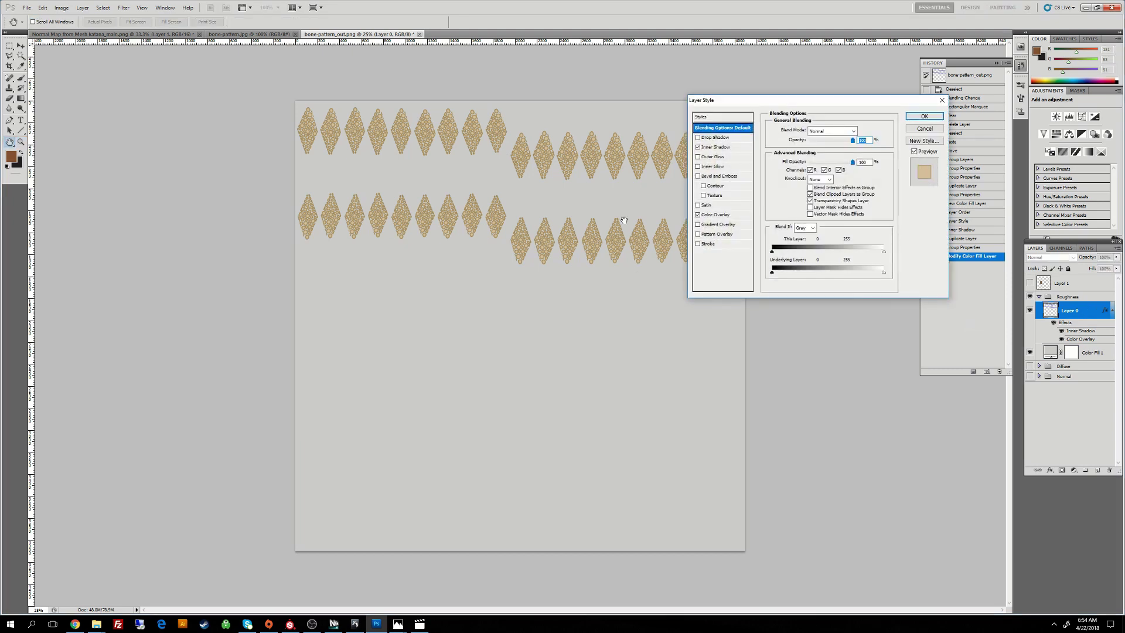
pyautogui.click(740, 216)
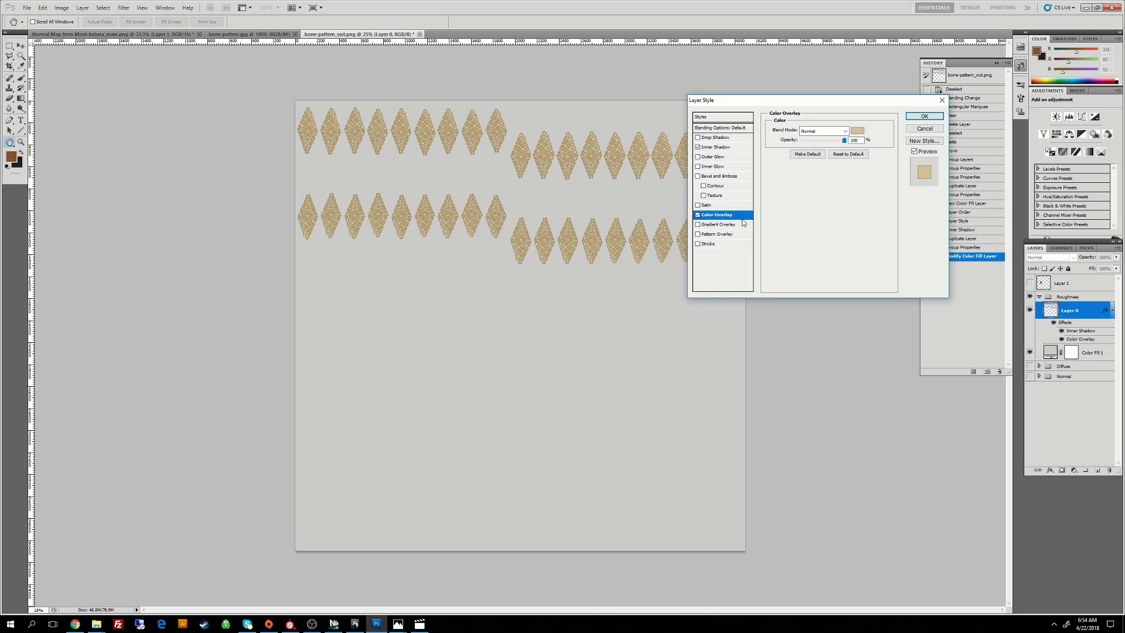
pyautogui.click(857, 130)
pyautogui.click(744, 394)
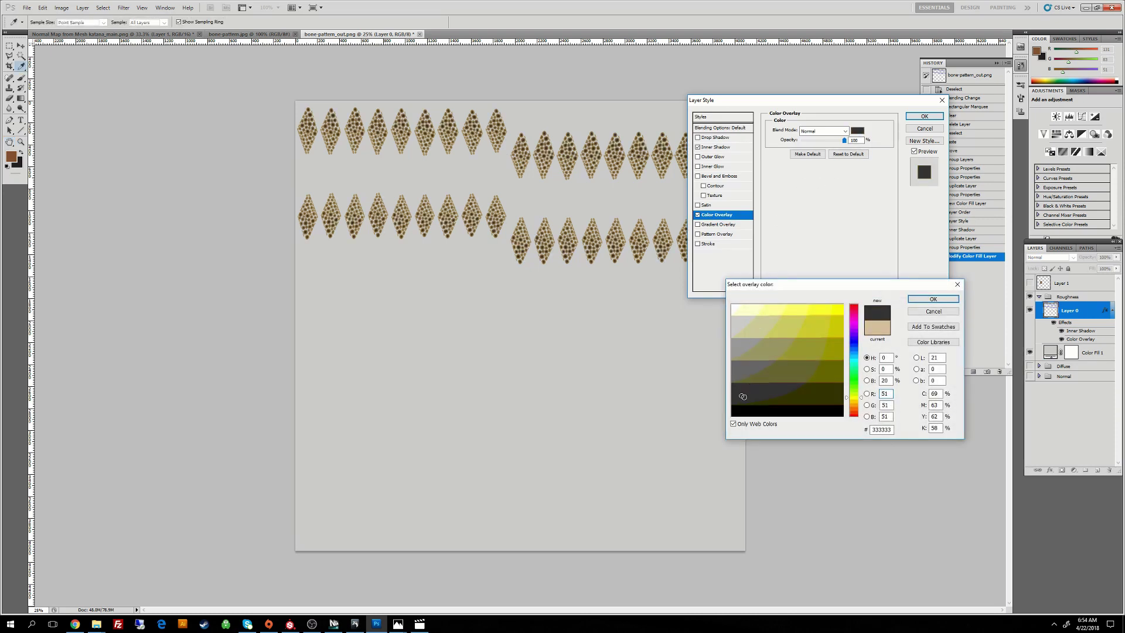
pyautogui.click(733, 423)
pyautogui.moveTo(742, 396)
pyautogui.mouseDown()
pyautogui.moveTo(716, 405)
pyautogui.moveTo(730, 405)
pyautogui.mouseUp()
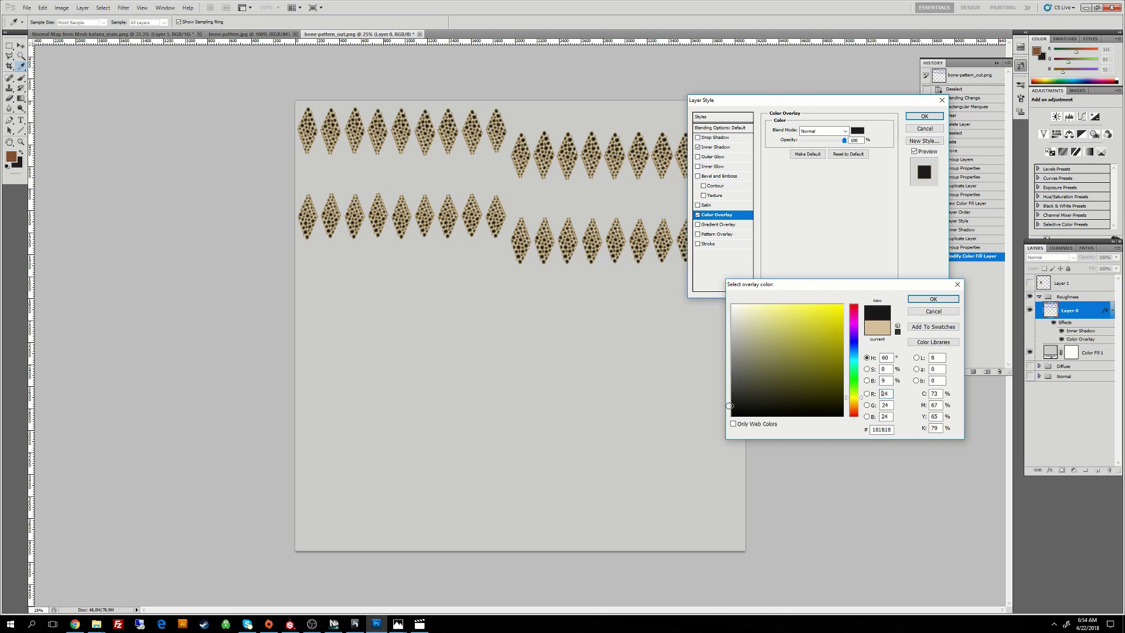
pyautogui.click(932, 297)
# Step: Set the inner shadow color of the Roughness group's Layer 0 to mid grey 868686 and apply the layer style
pyautogui.click(715, 148)
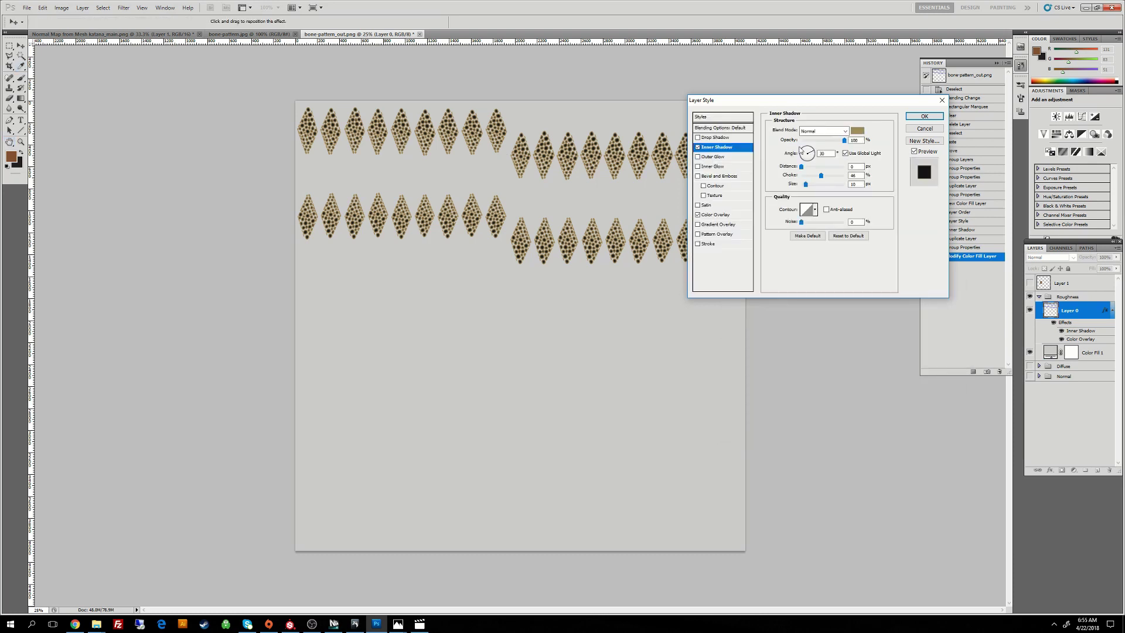
pyautogui.click(857, 130)
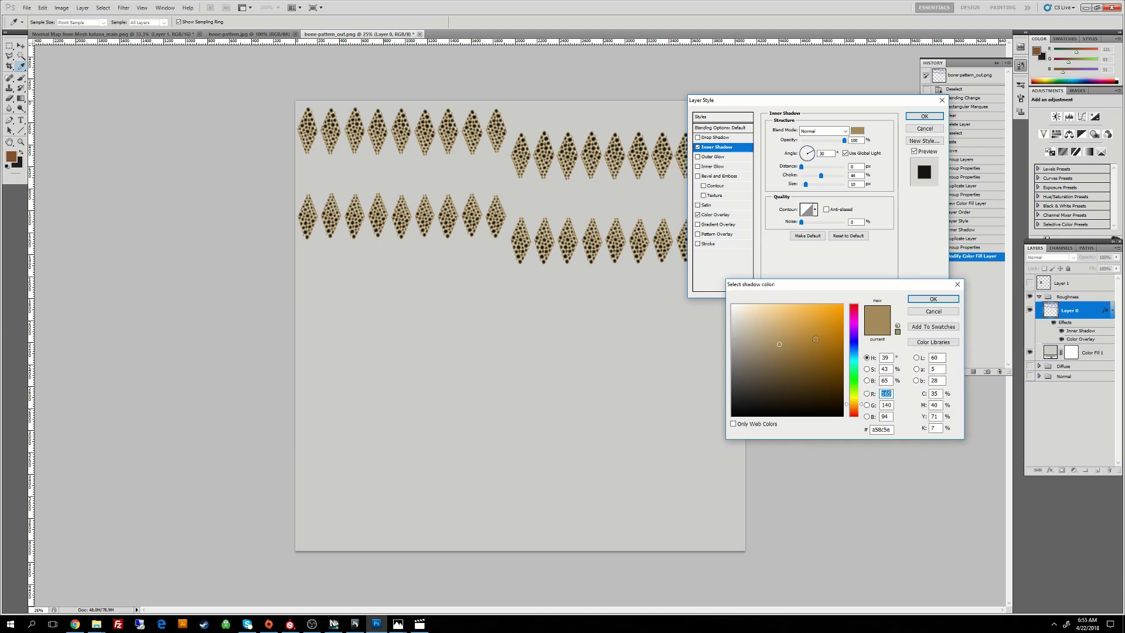
pyautogui.click(609, 334)
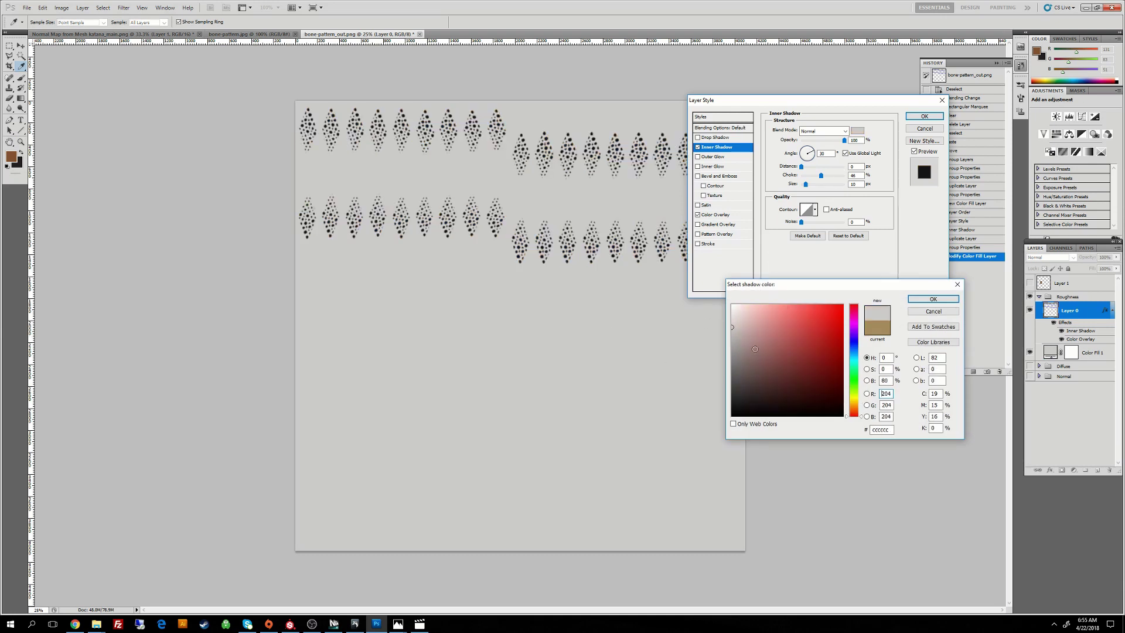
pyautogui.moveTo(733, 327); pyautogui.dragTo(726, 354)
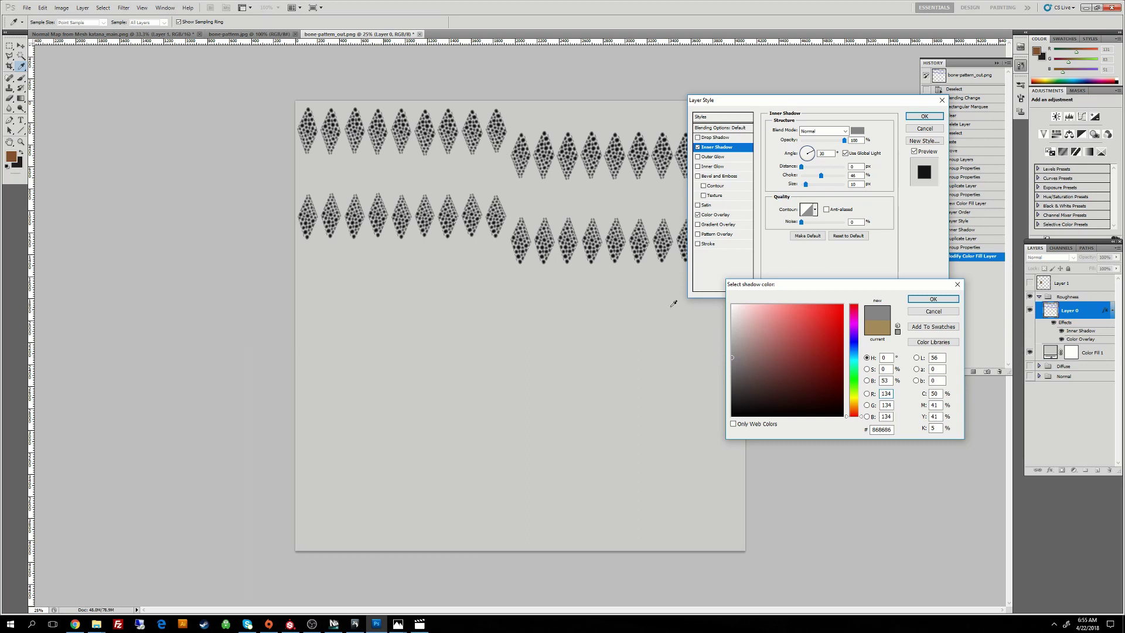
pyautogui.click(932, 298)
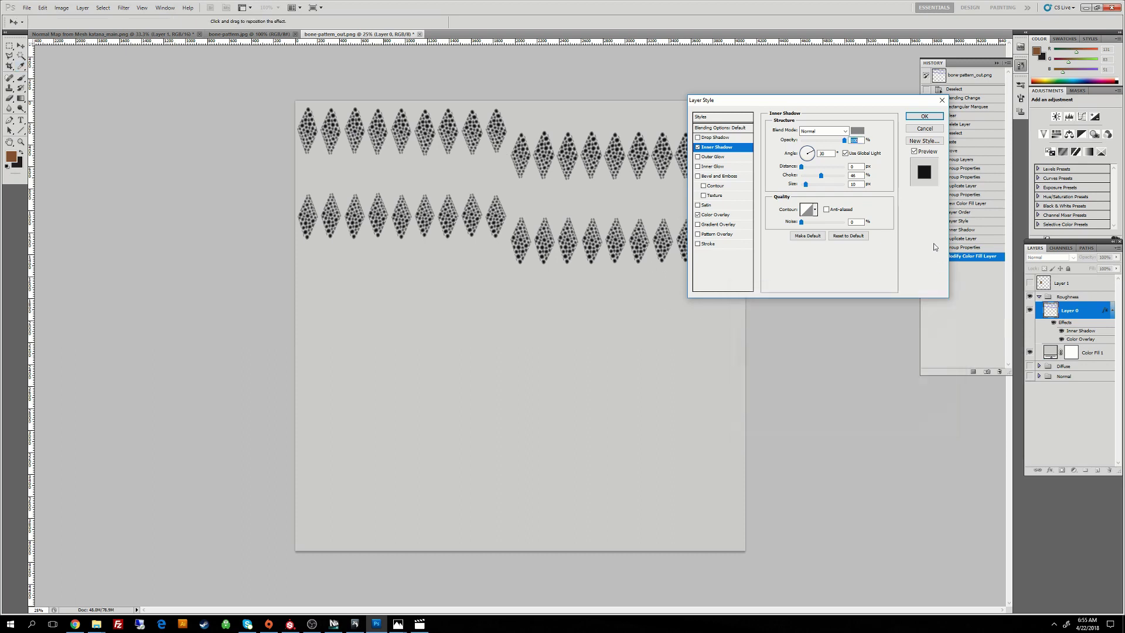
pyautogui.click(924, 117)
pyautogui.click(589, 256)
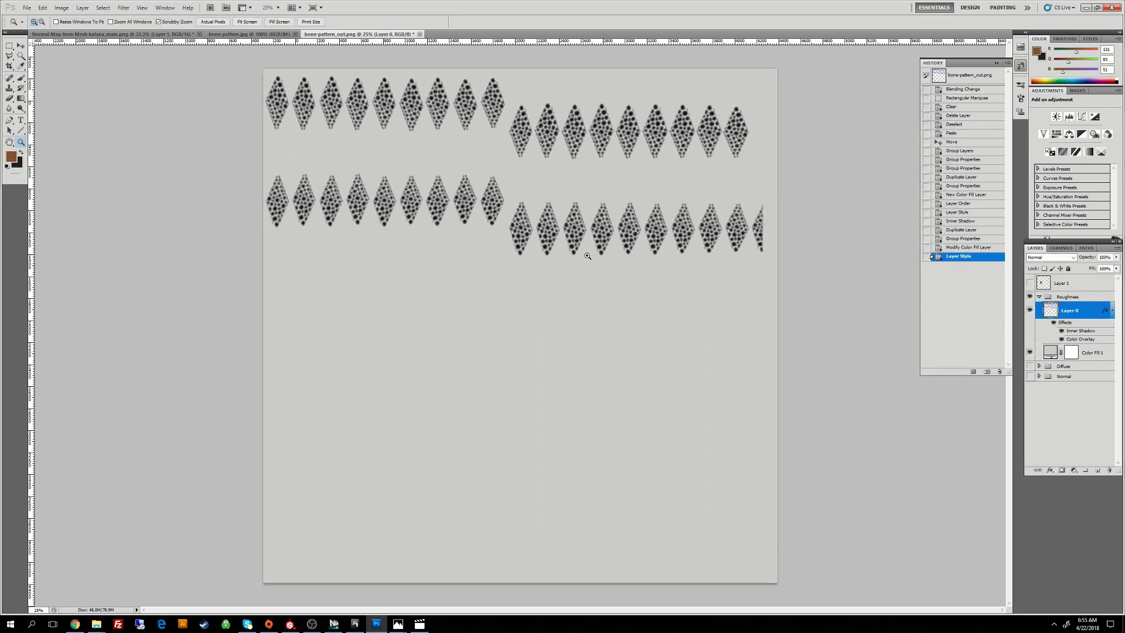
pyautogui.keyDown('alt'); pyautogui.click(590, 254); pyautogui.keyUp('alt')
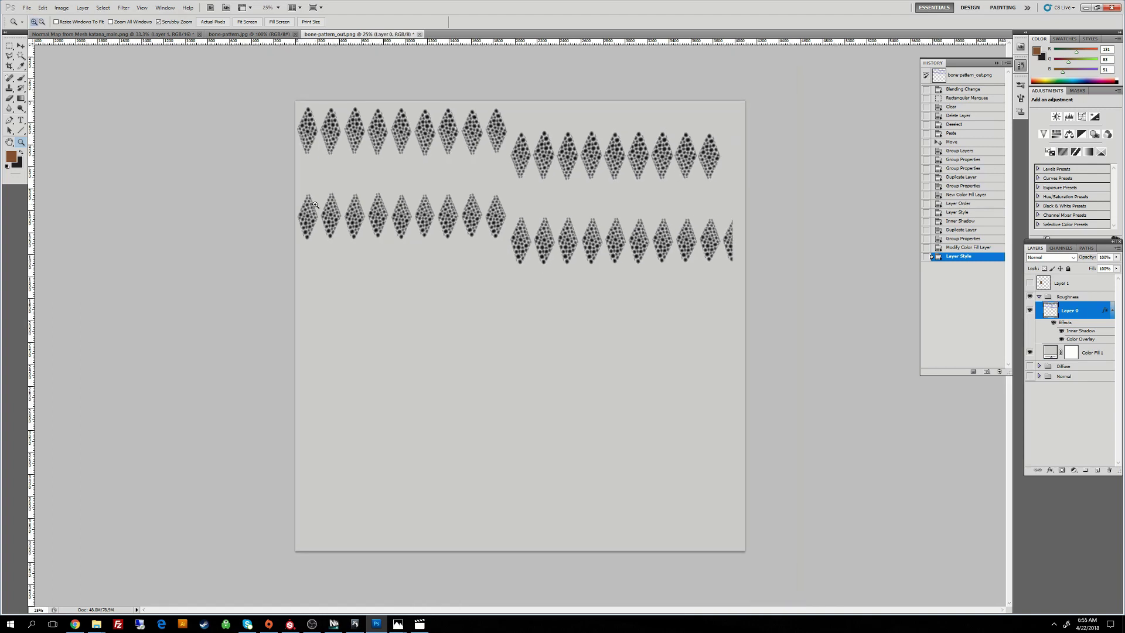
# Step: Save the roughness version in Targa format over bone-pattern_rough.tga in the Katana_Tut substance temp folder, at 24 bits/pixel
pyautogui.click(26, 8)
pyautogui.click(58, 142)
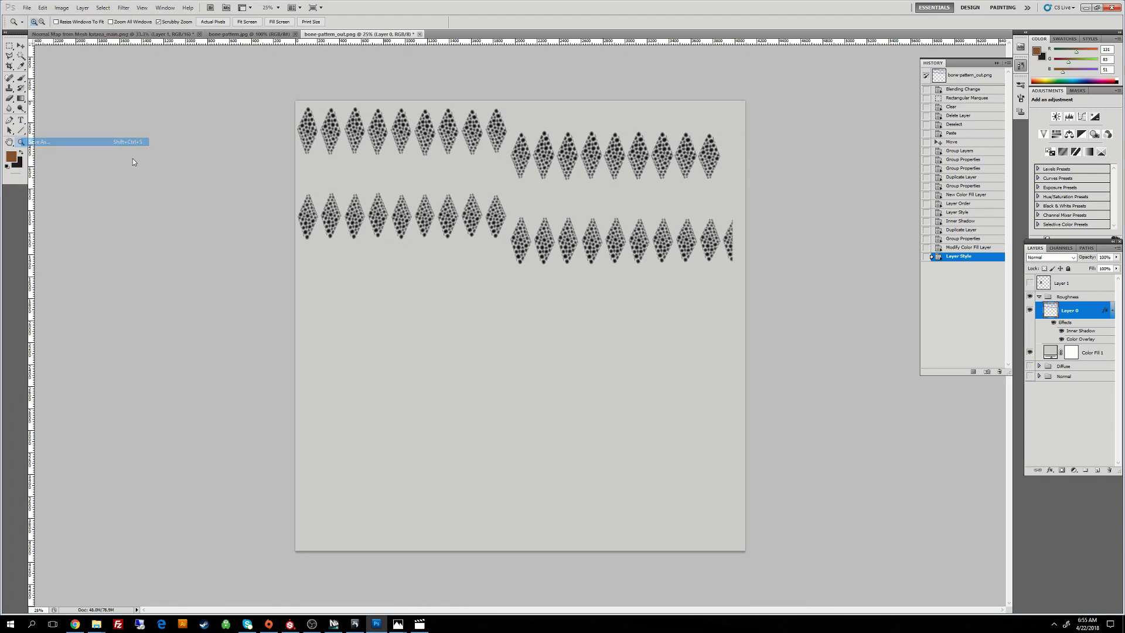
pyautogui.click(574, 286)
pyautogui.click(544, 391)
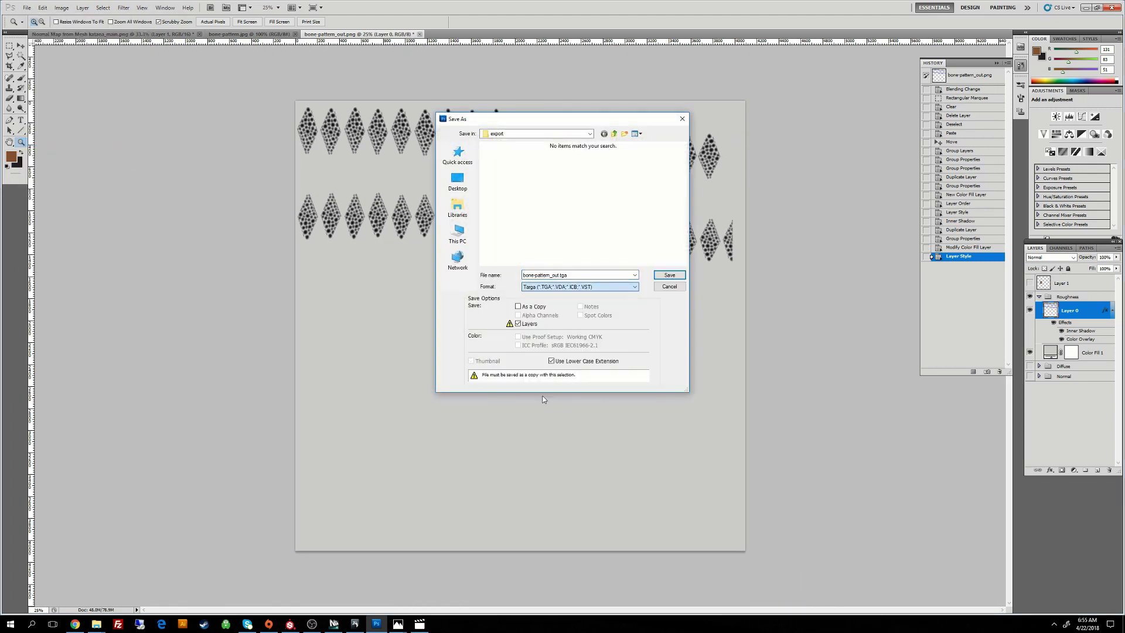
pyautogui.click(615, 137)
pyautogui.click(614, 137)
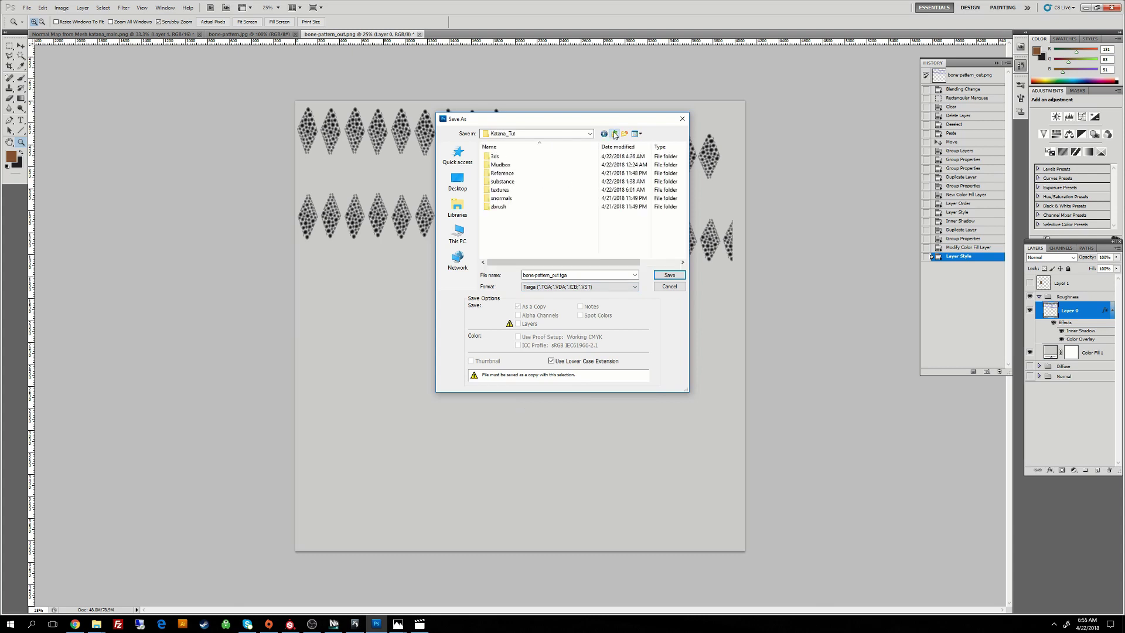
pyautogui.doubleClick(502, 189)
pyautogui.doubleClick(494, 172)
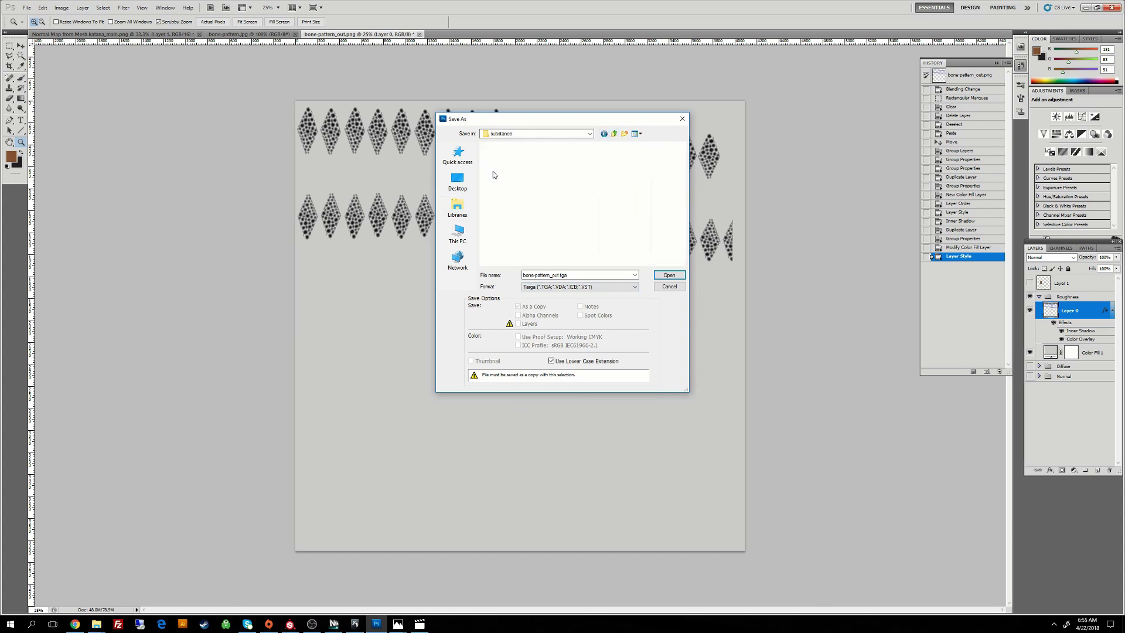
pyautogui.click(602, 173)
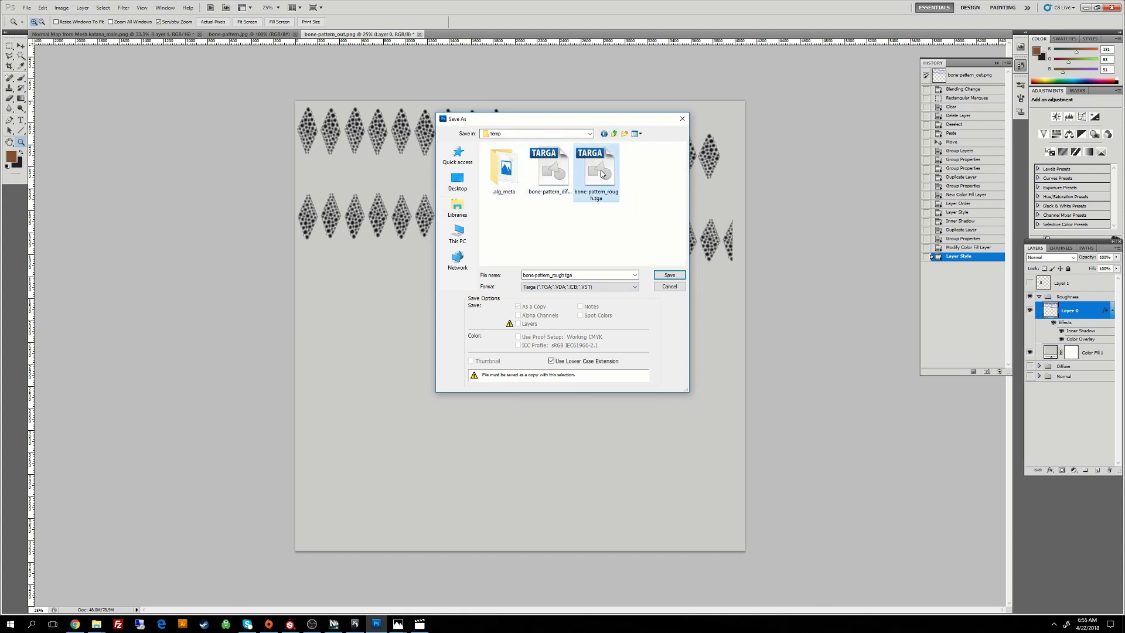
pyautogui.click(664, 275)
pyautogui.click(544, 228)
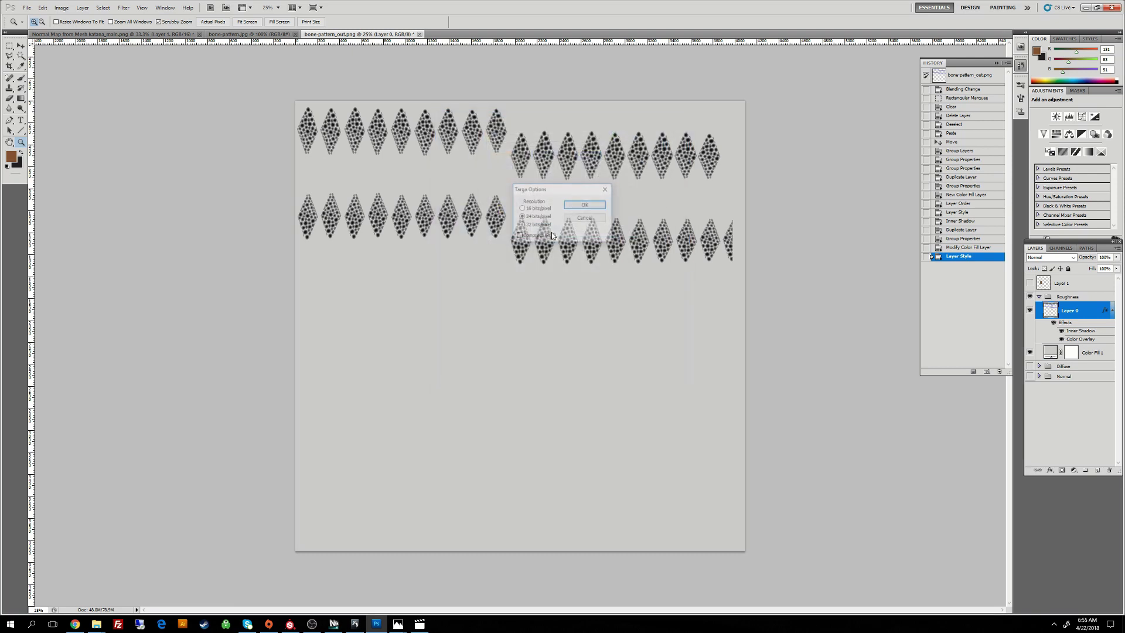
pyautogui.click(586, 211)
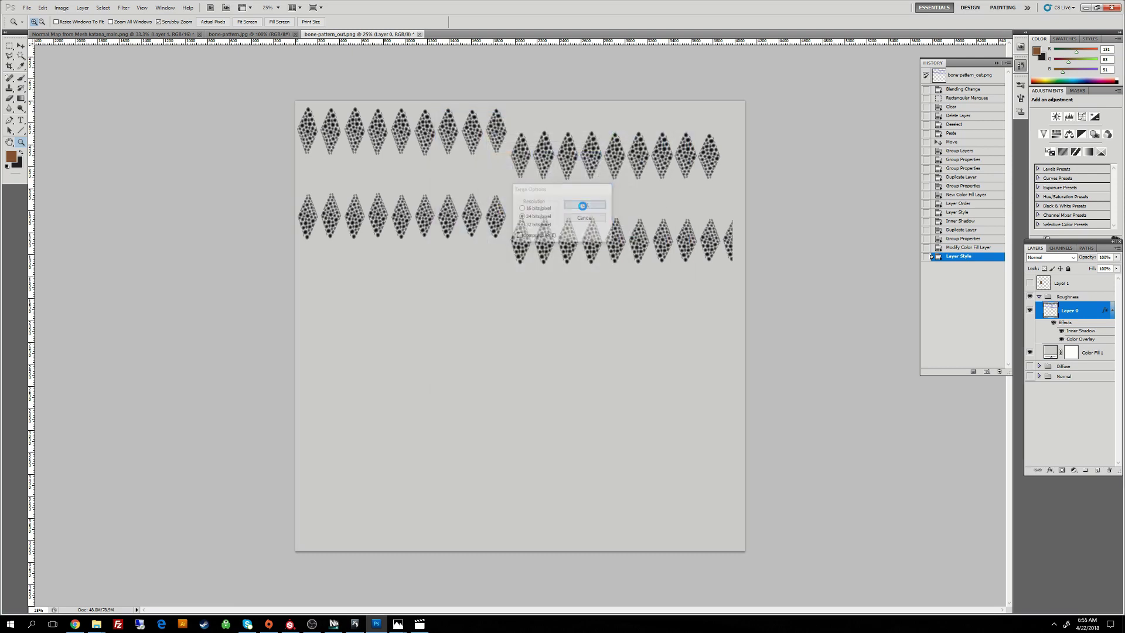
# Step: Flatten the Normal Map from Mesh katana_main.png image and save it under its existing name
pyautogui.click(86, 34)
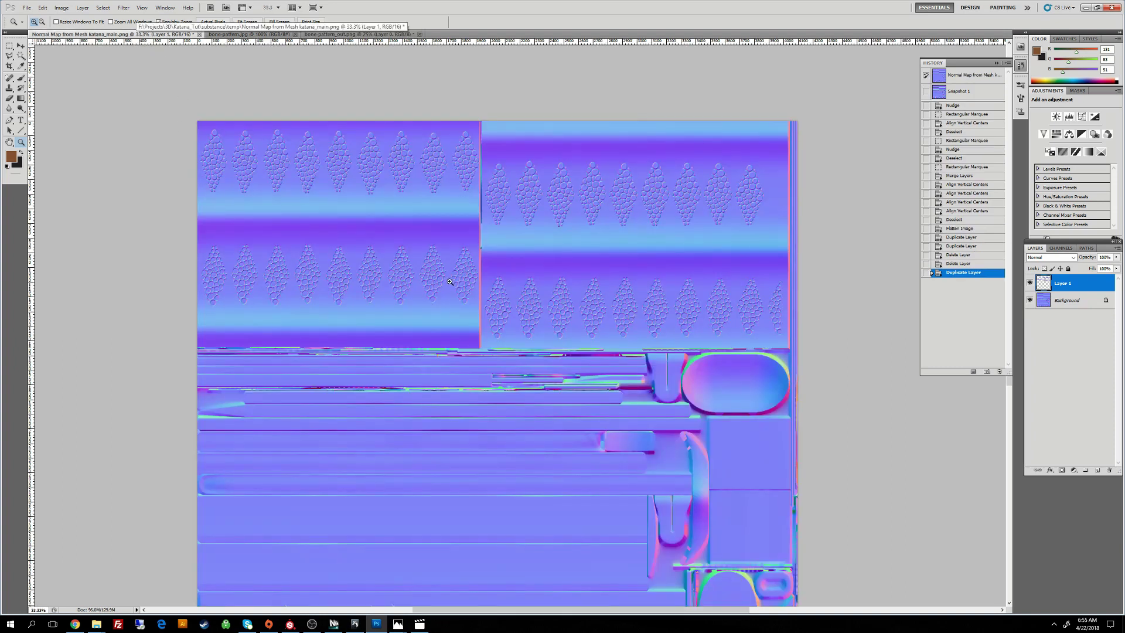
pyautogui.keyDown('alt'); pyautogui.click(460, 283); pyautogui.keyUp('alt')
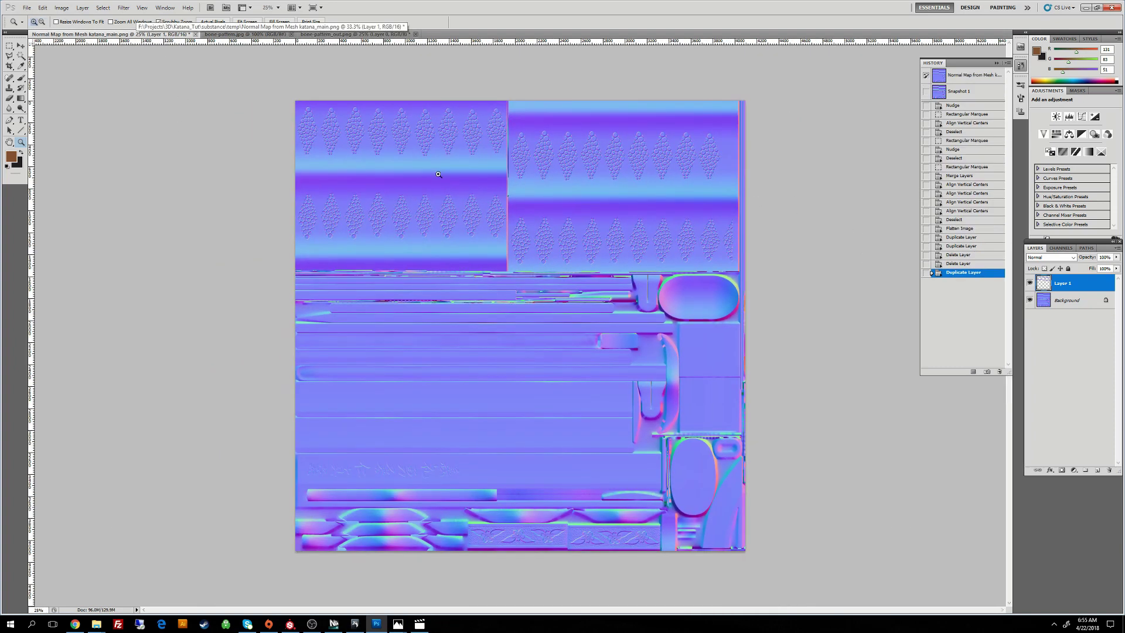
pyautogui.click(83, 7)
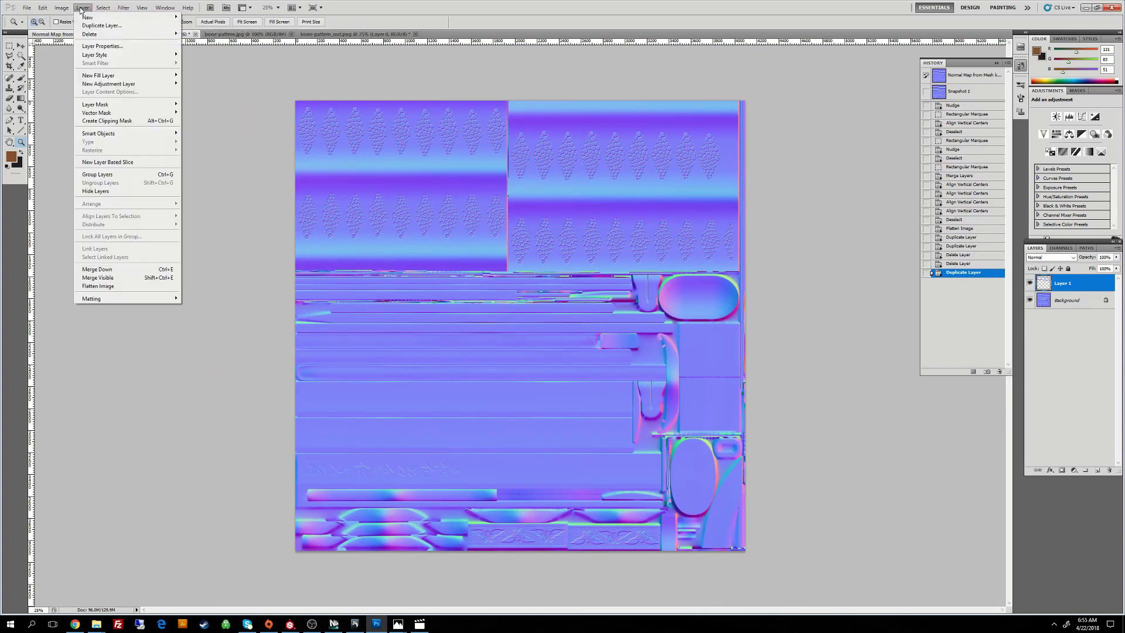
pyautogui.click(164, 285)
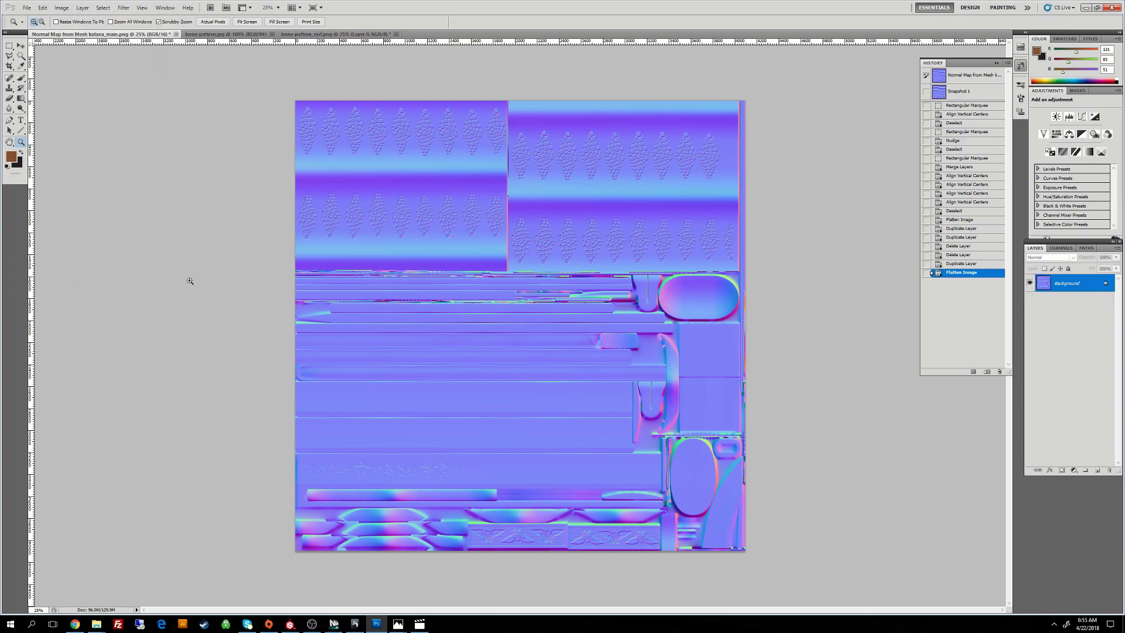
pyautogui.click(27, 8)
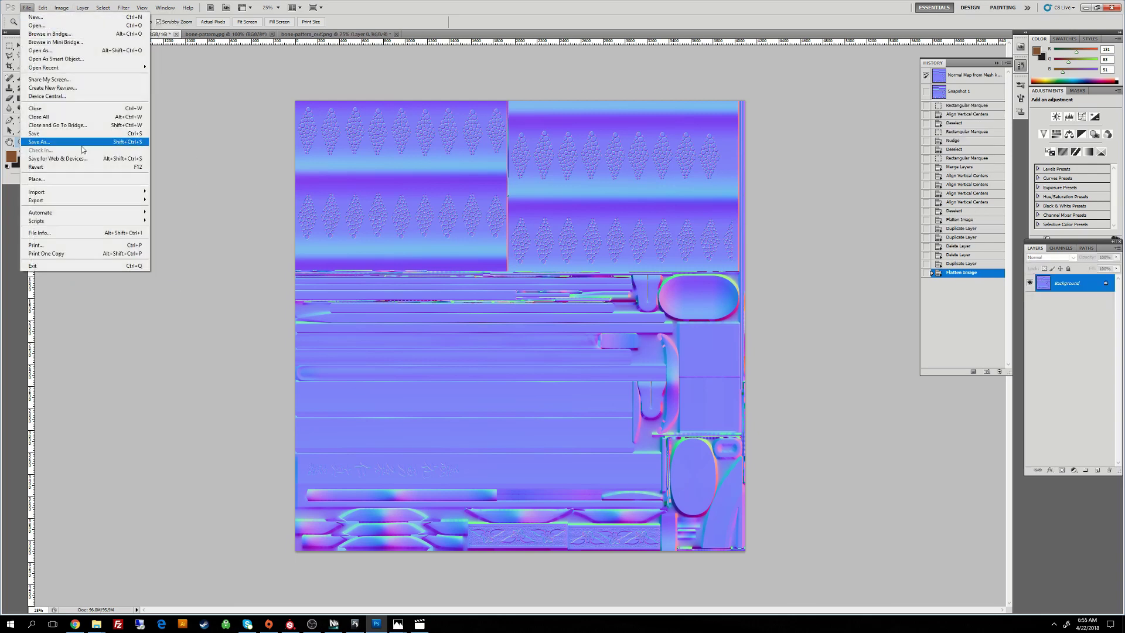
pyautogui.click(36, 133)
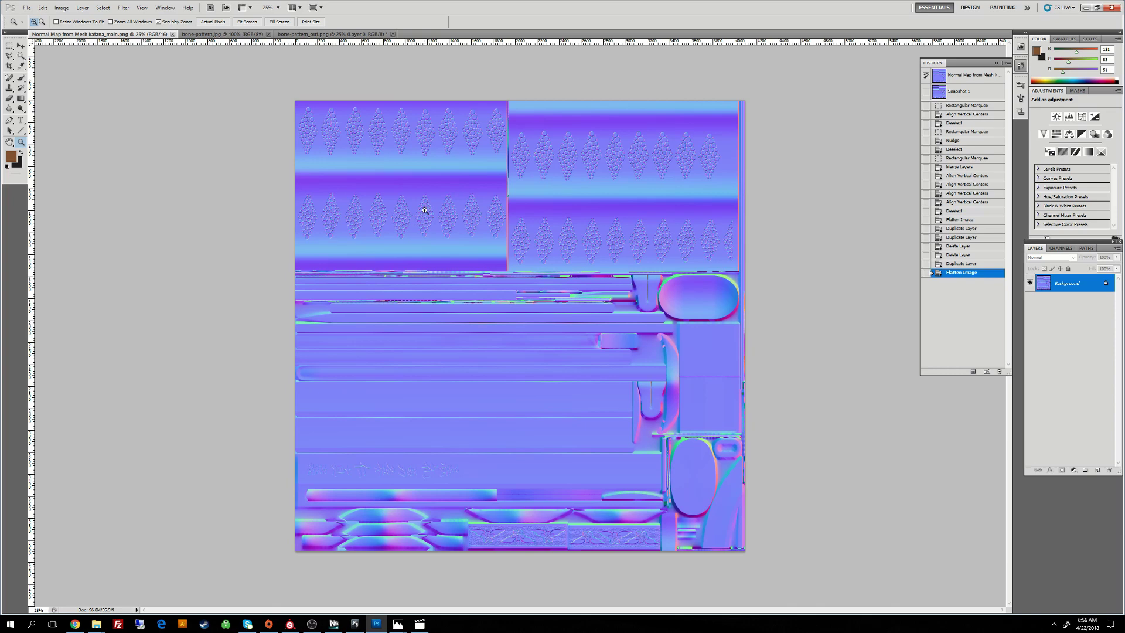
# Step: Switch to Substance Painter and add bone-pattern_diffuse.tga, bone-pattern_rough.tga and Normal Map from Mesh katana_main.png as resources to import
pyautogui.click(291, 625)
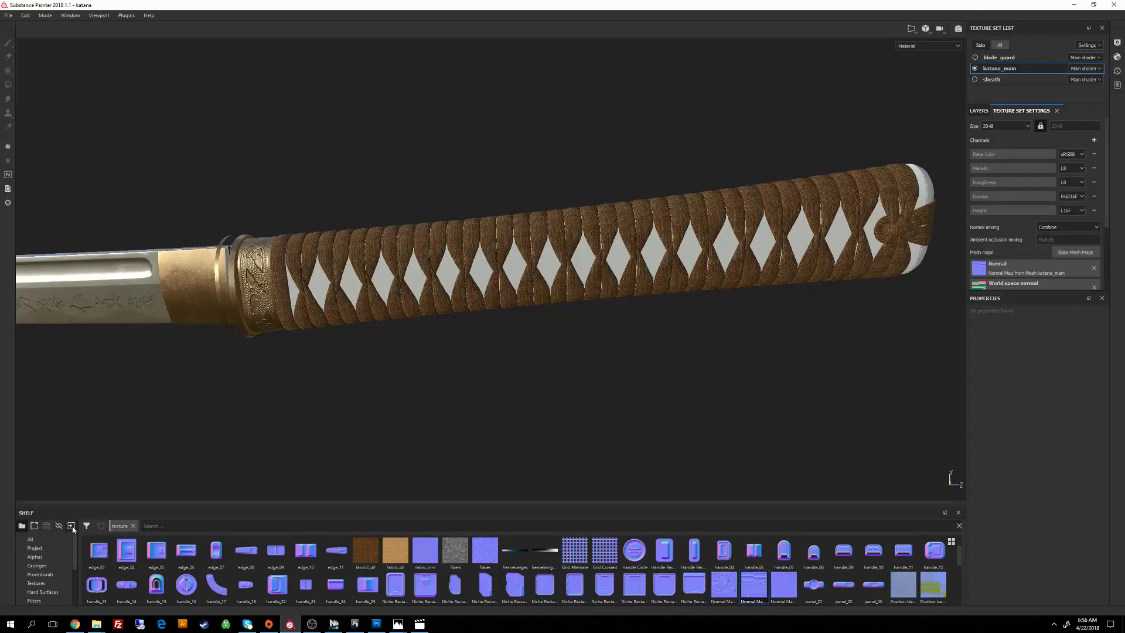
pyautogui.click(71, 526)
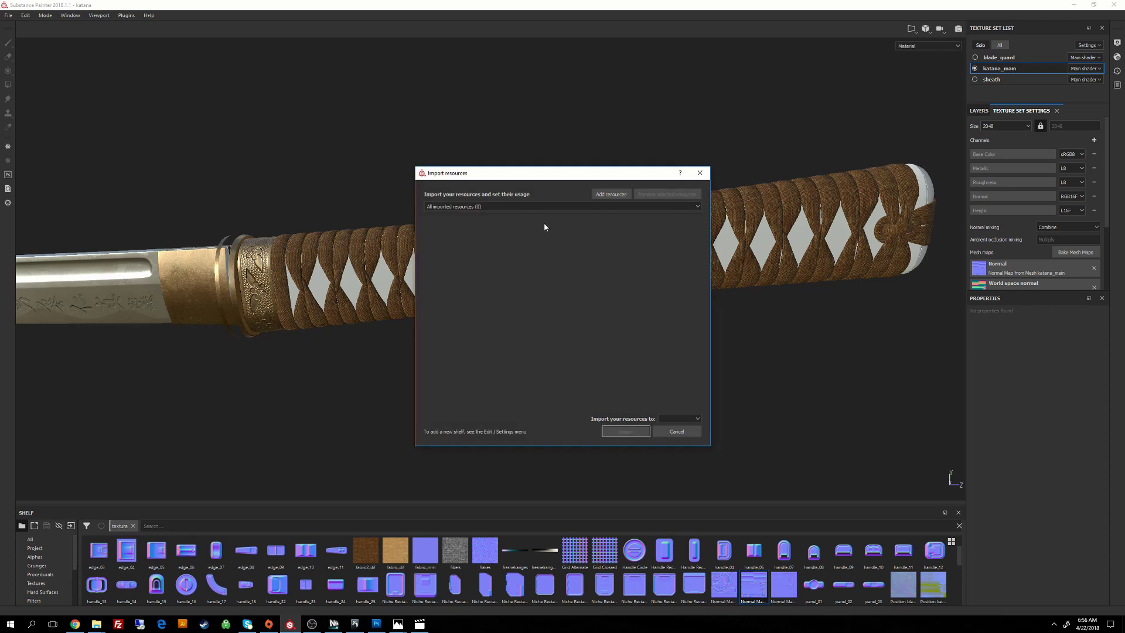
pyautogui.moveTo(539, 179); pyautogui.dragTo(552, 160)
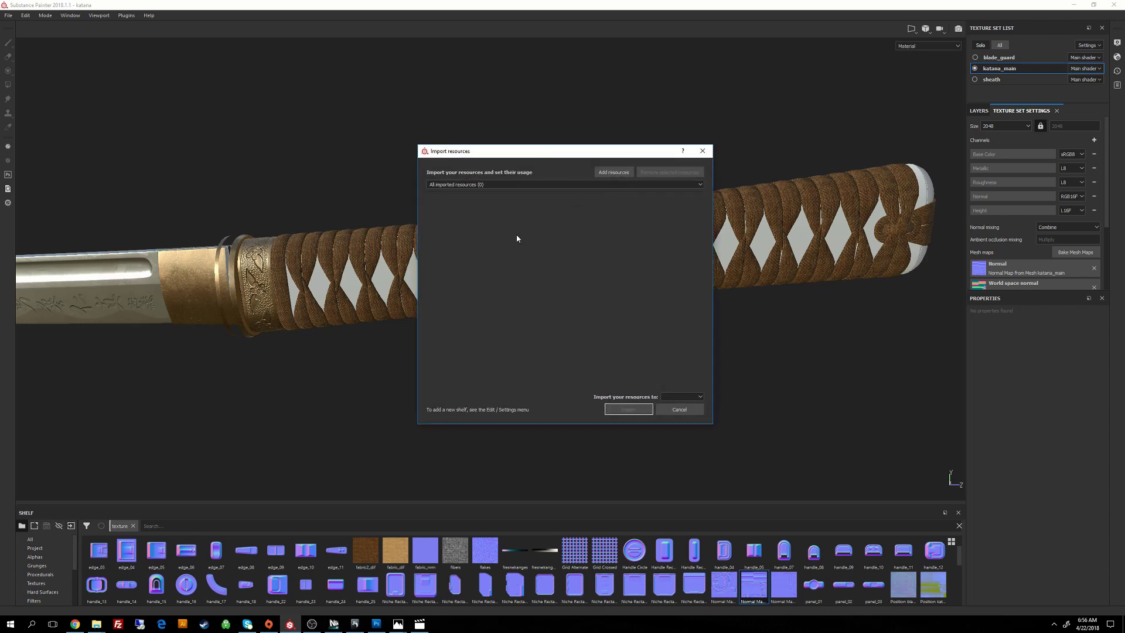
pyautogui.click(614, 173)
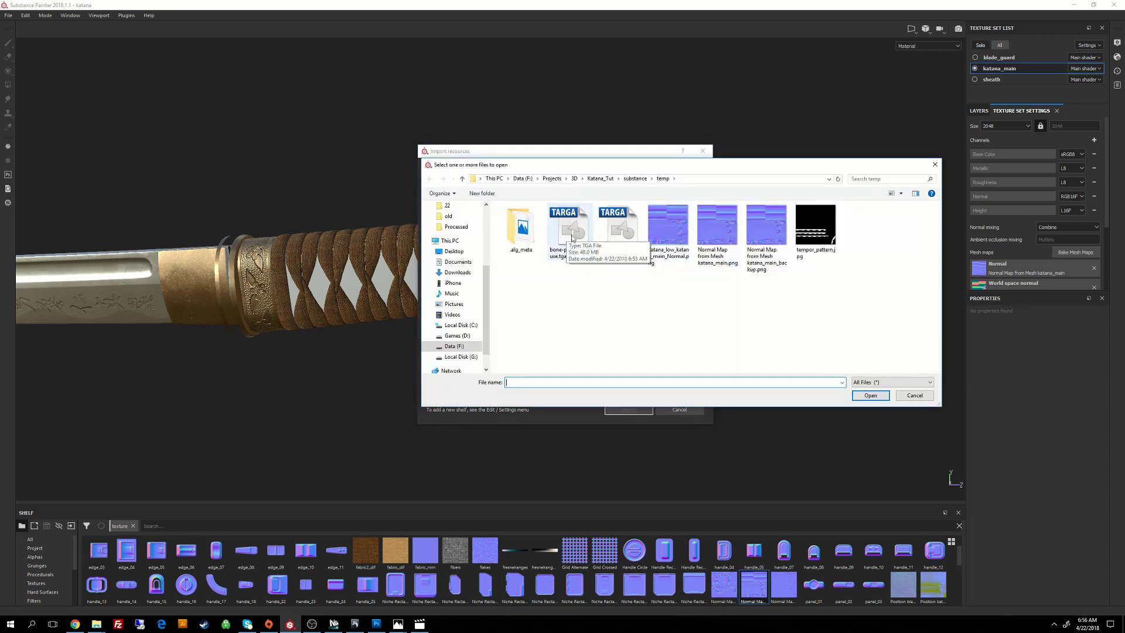
pyautogui.click(568, 236)
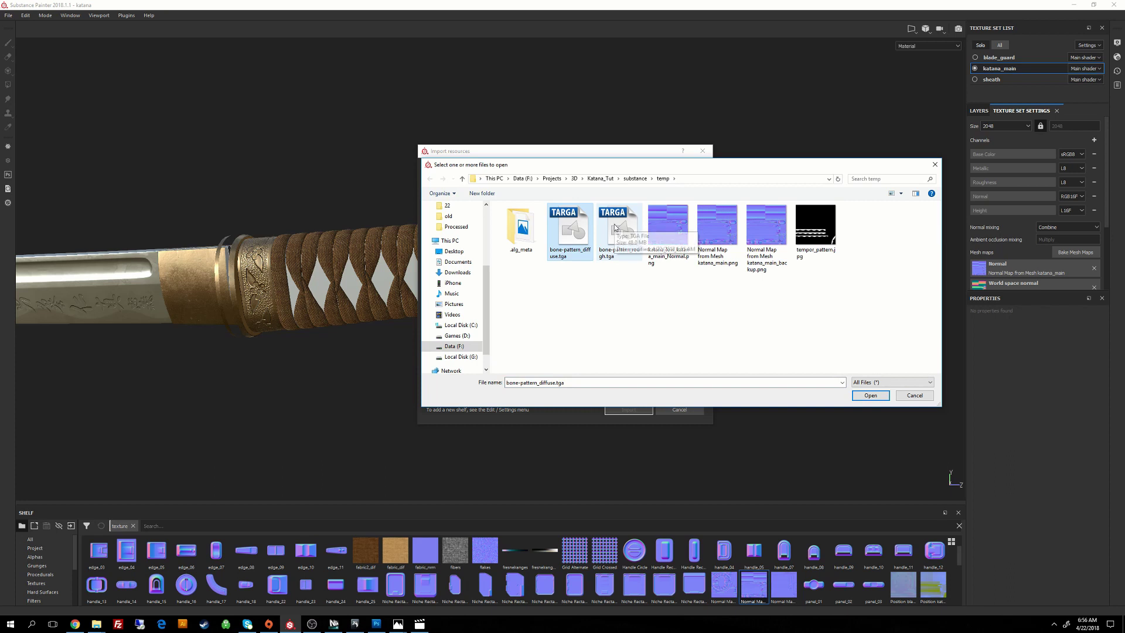
pyautogui.keyDown('ctrl'); pyautogui.click(617, 230); pyautogui.keyUp('ctrl')
pyautogui.keyDown('ctrl'); pyautogui.click(729, 227); pyautogui.keyUp('ctrl')
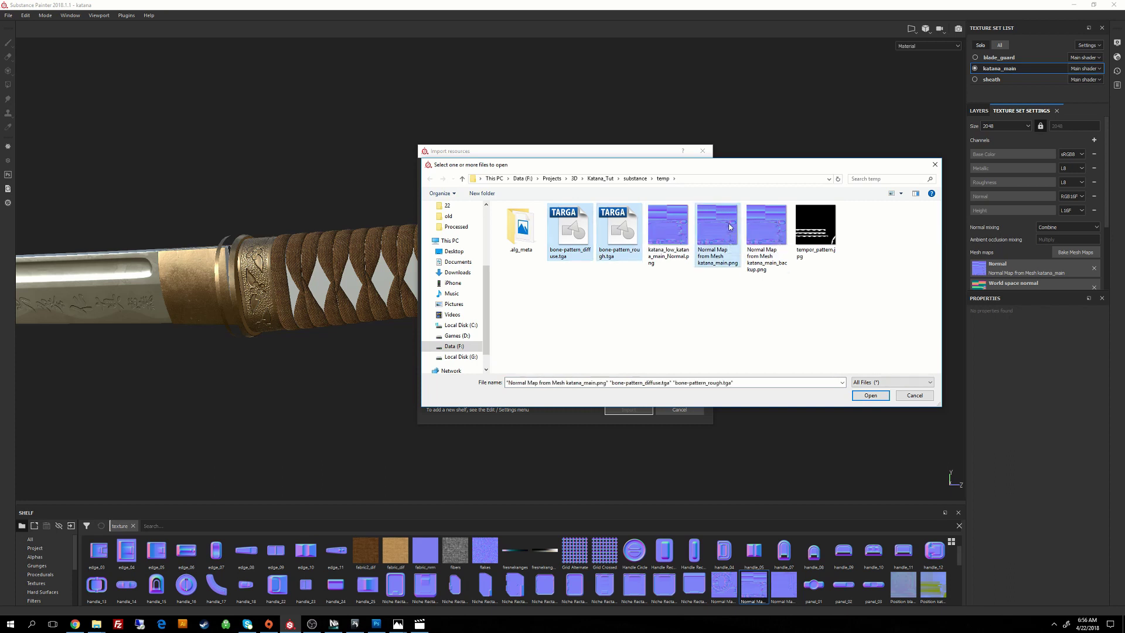
pyautogui.click(870, 395)
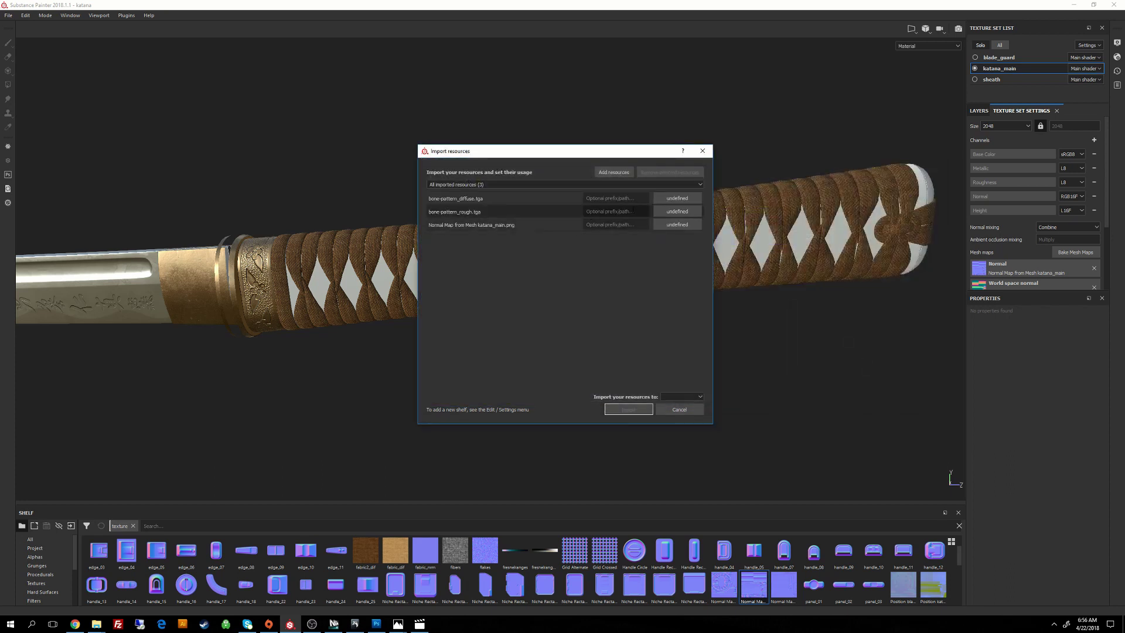
# Step: Set the usage of all three resources to texture, choose an import destination and import them
pyautogui.click(672, 199)
pyautogui.click(678, 226)
pyautogui.click(677, 212)
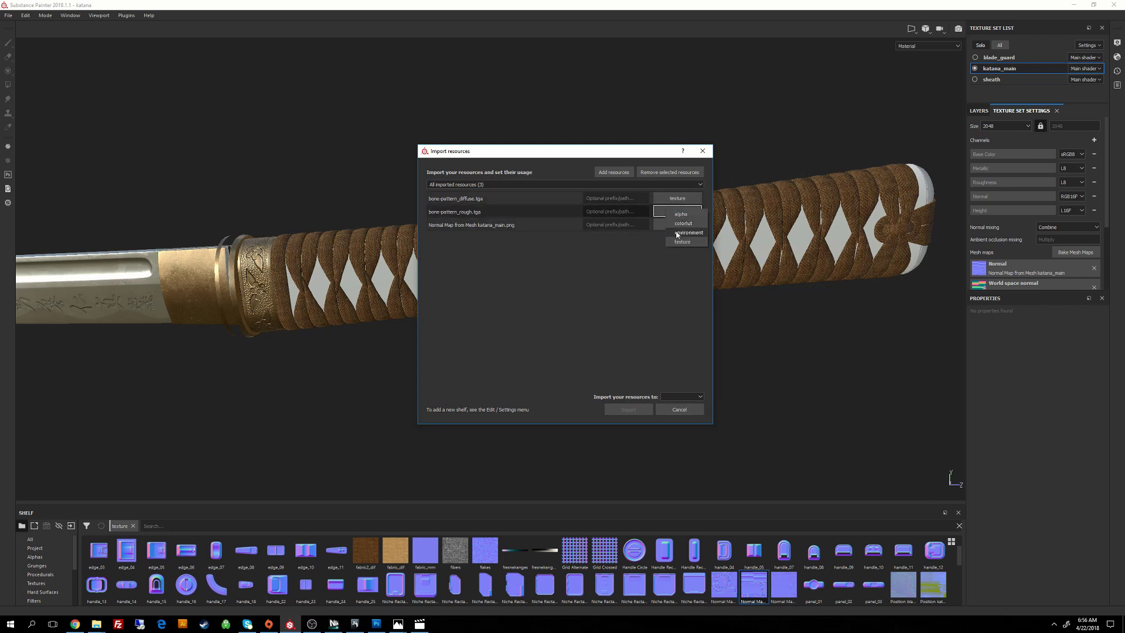
pyautogui.click(675, 236)
pyautogui.click(675, 228)
pyautogui.click(686, 251)
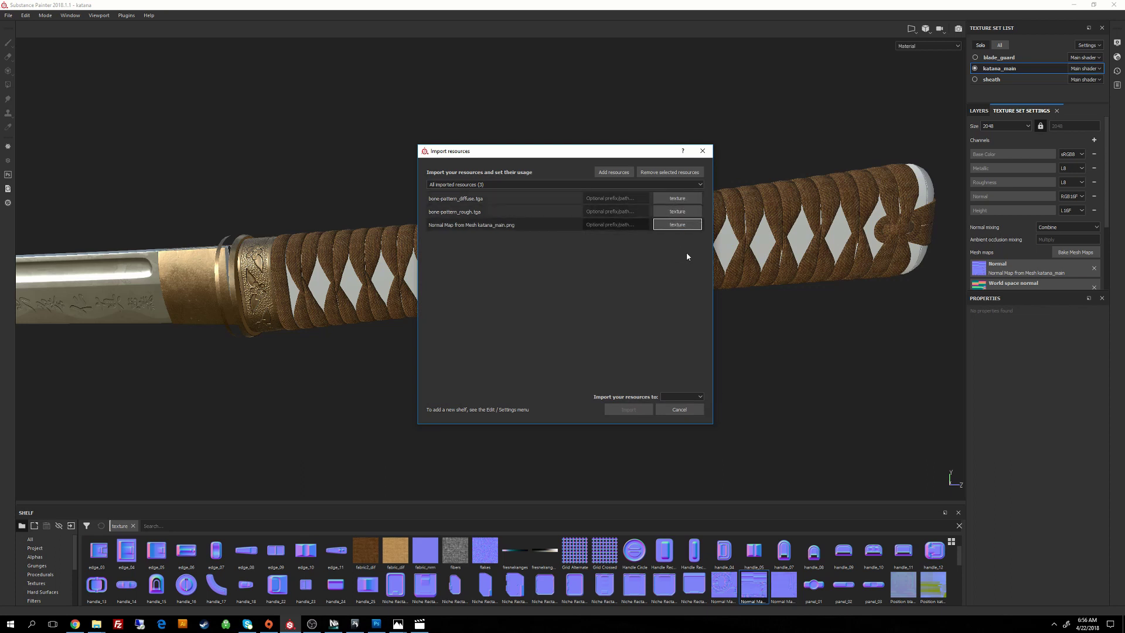
pyautogui.click(681, 396)
pyautogui.click(677, 420)
pyautogui.click(636, 409)
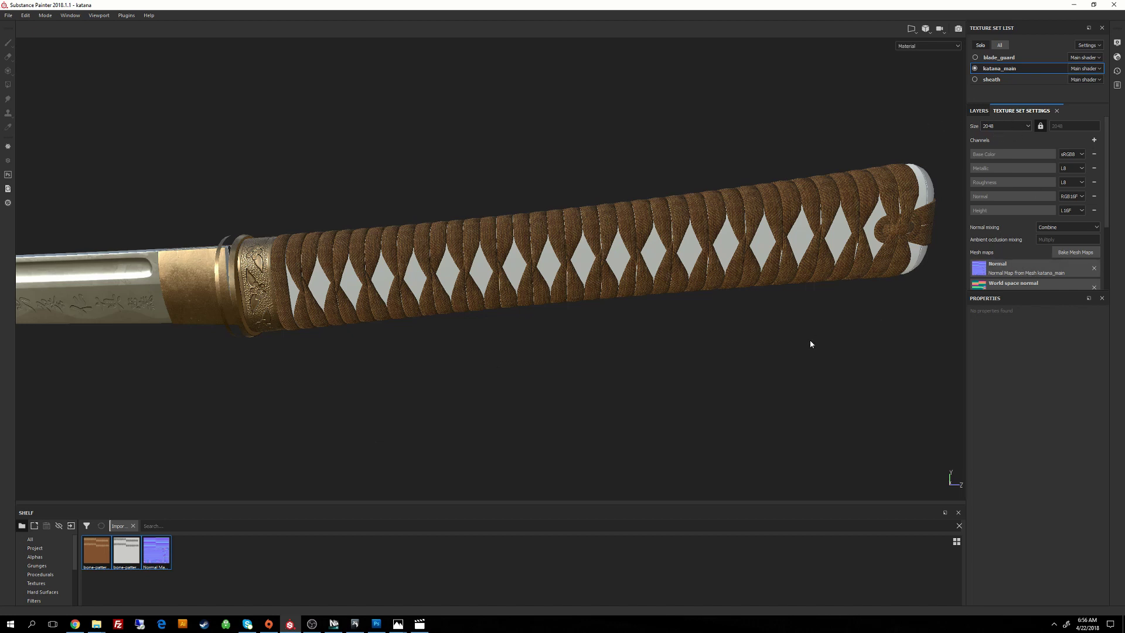
# Step: Assign the imported normal map to katana_main's Normal mesh map and collapse the Wraping 7 copy 1 folder in the layer stack
pyautogui.moveTo(157, 553); pyautogui.dragTo(990, 274)
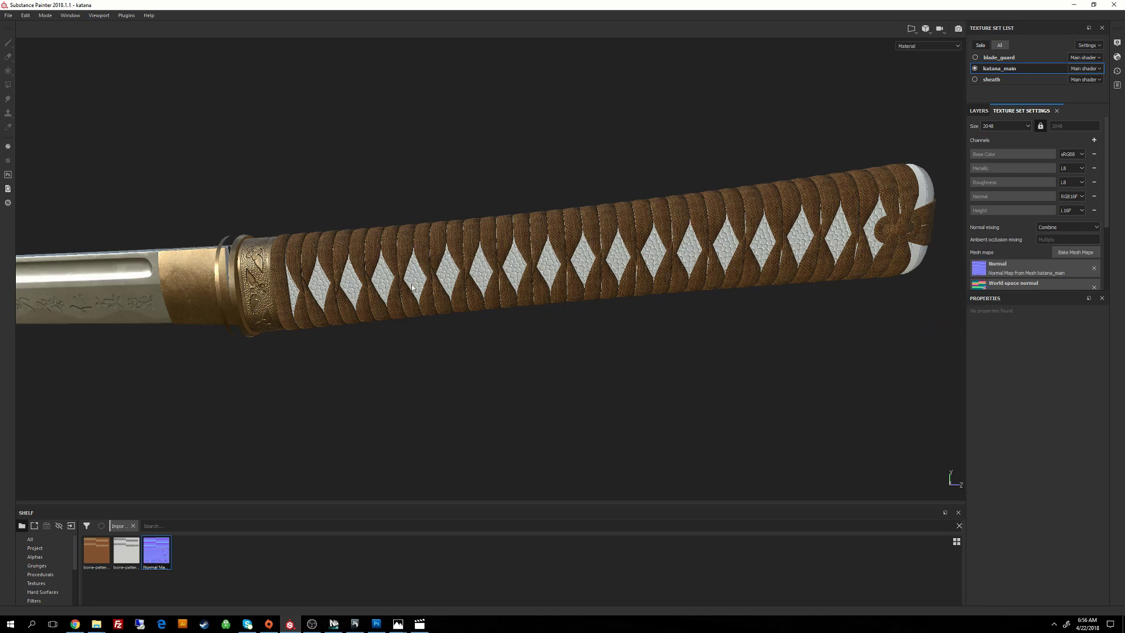
pyautogui.click(979, 110)
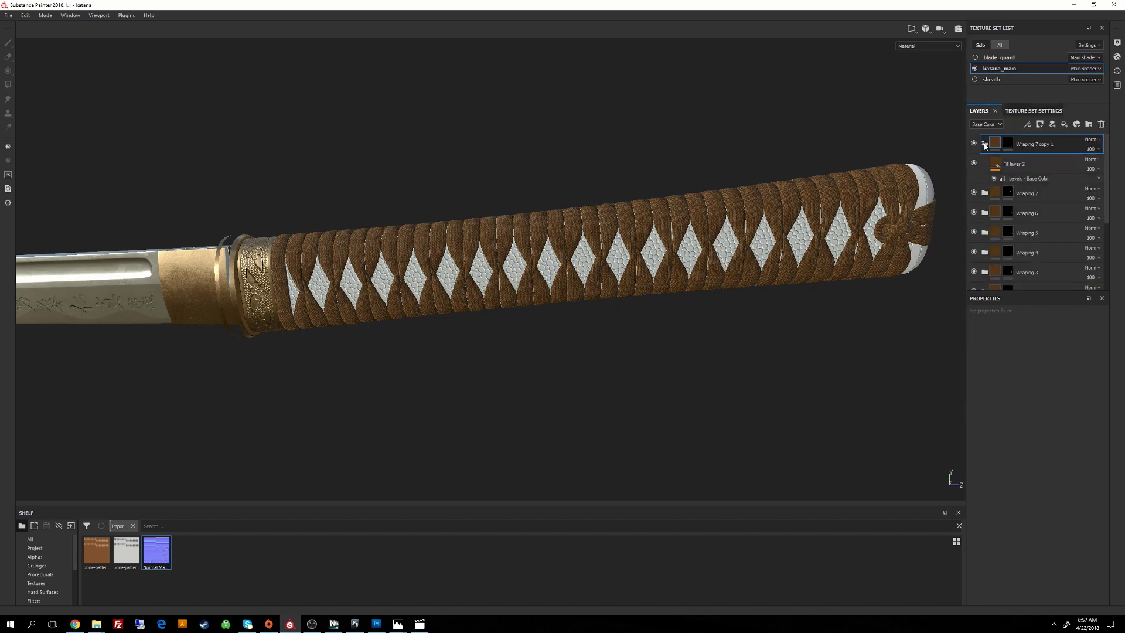
pyautogui.click(984, 144)
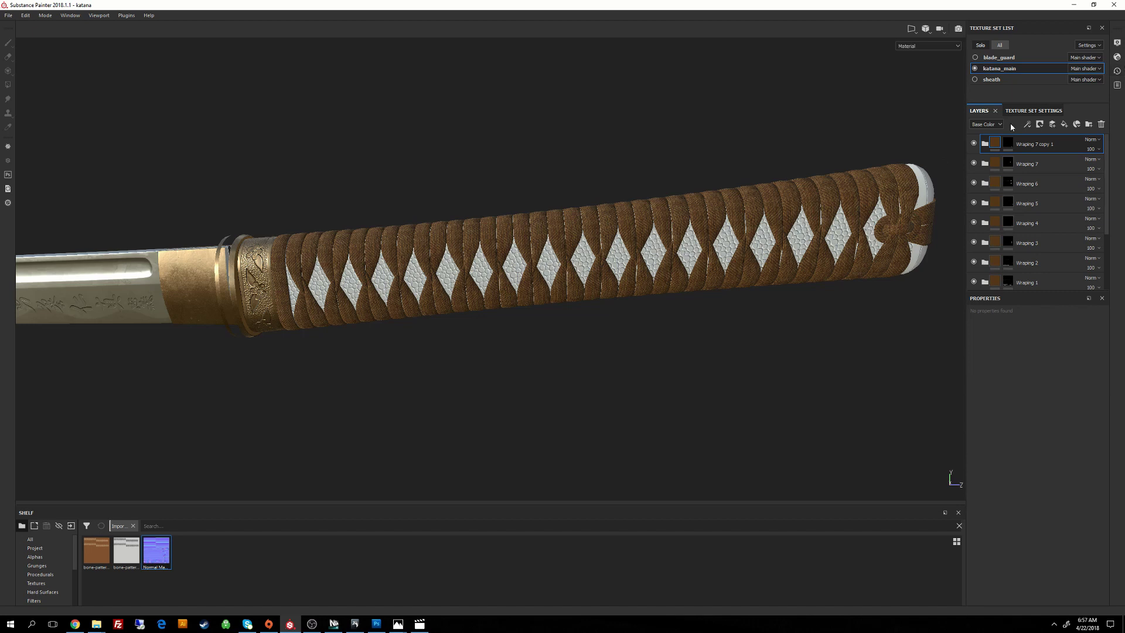
# Step: Create a new folder above the wrapping layers and name it Bone Chips
pyautogui.click(1089, 126)
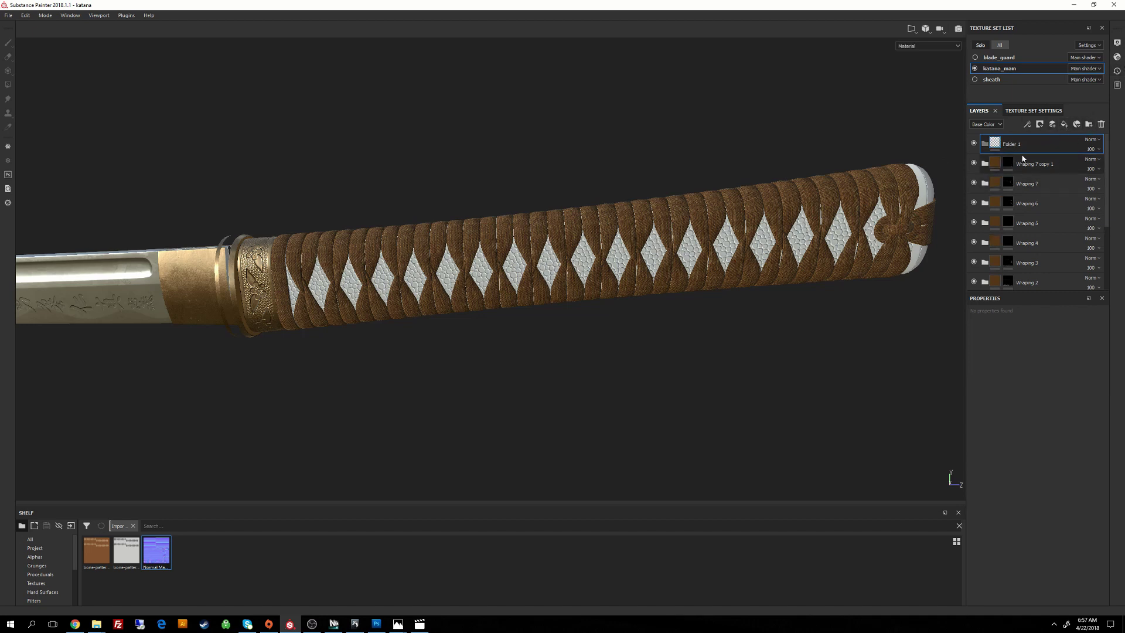
pyautogui.doubleClick(1011, 145)
pyautogui.write('Bone Chips')
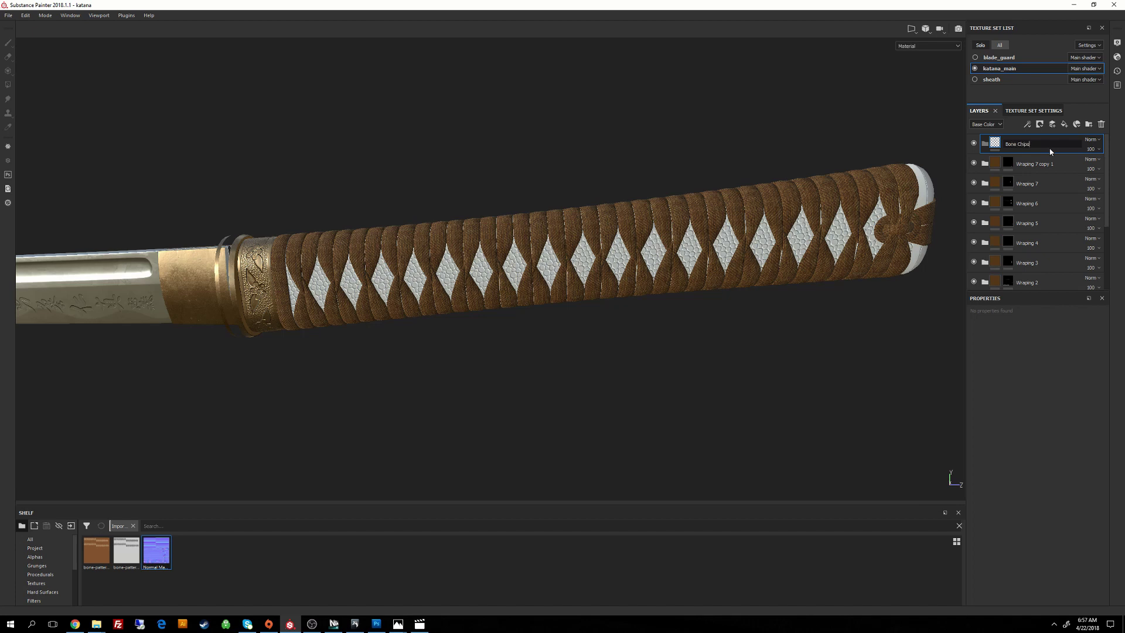
pyautogui.press('Return')
# Step: Add a fill layer inside the Bone Chips folder and assign bone-pattern_diffuse as its base color
pyautogui.click(1064, 125)
pyautogui.doubleClick(1021, 146)
pyautogui.moveTo(1021, 146); pyautogui.dragTo(1023, 166)
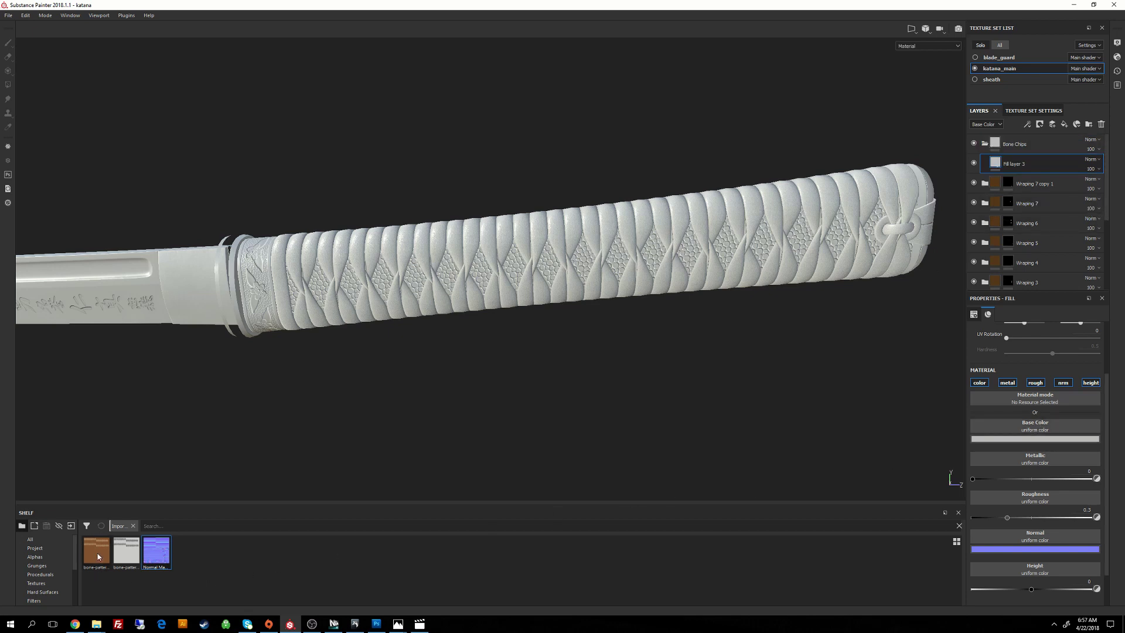
pyautogui.moveTo(97, 551); pyautogui.dragTo(1017, 425)
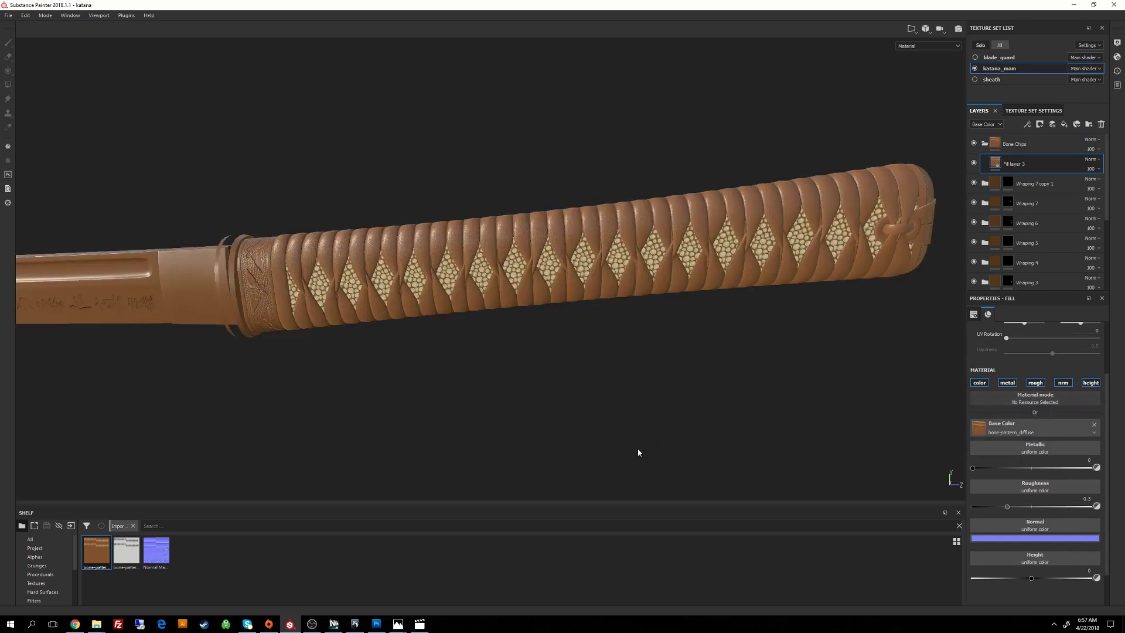
# Step: Add a black mask to the Bone Chips folder
pyautogui.click(1025, 145)
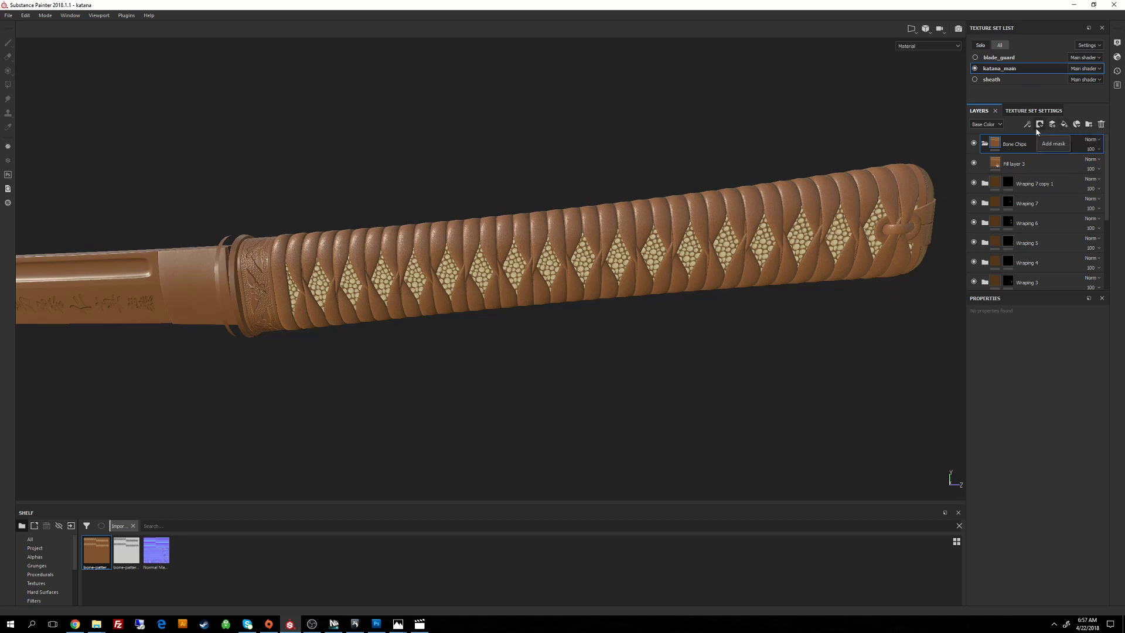
pyautogui.rightClick(1000, 145)
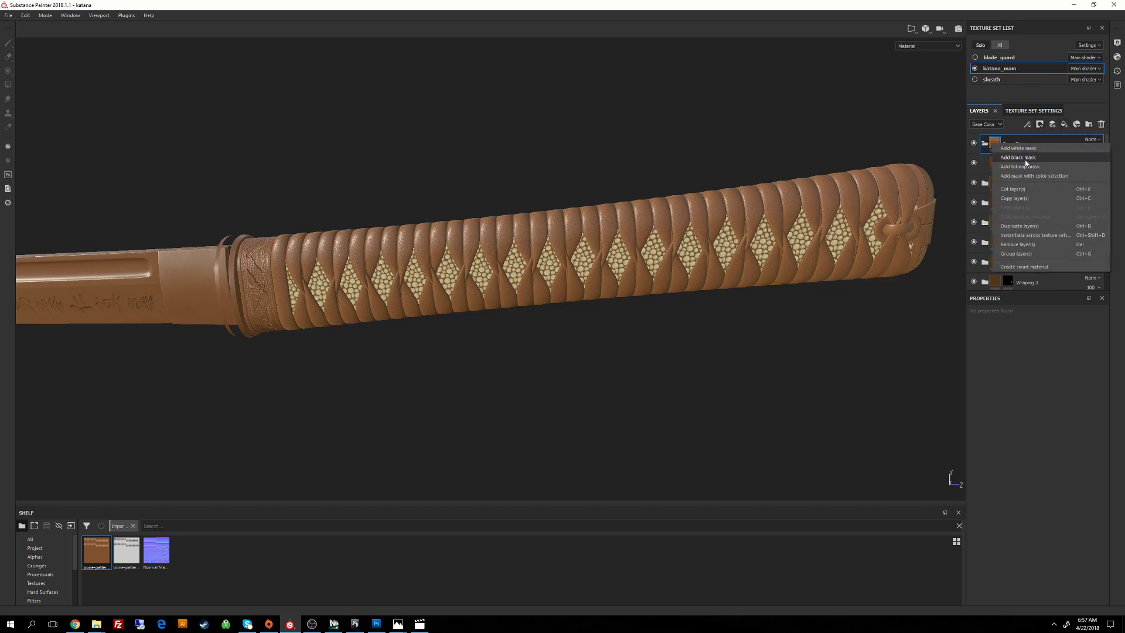
pyautogui.click(1025, 159)
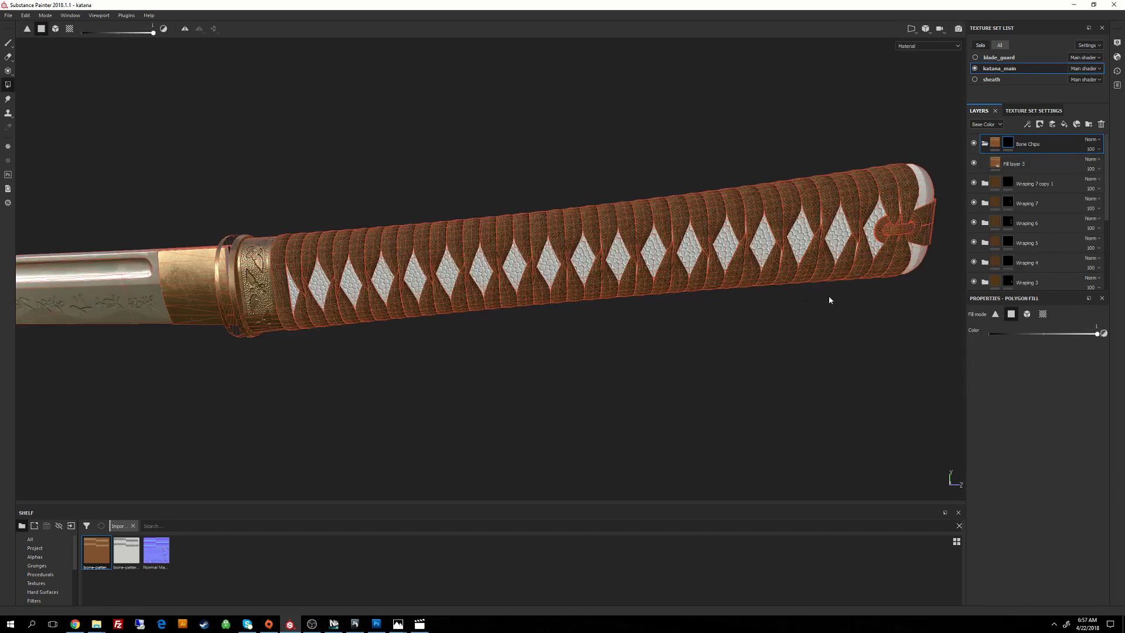
# Step: Reveal the grip's diamond areas in the Bone Chips mask by filling their UV chunks white with Polygon Fill
pyautogui.click(1042, 314)
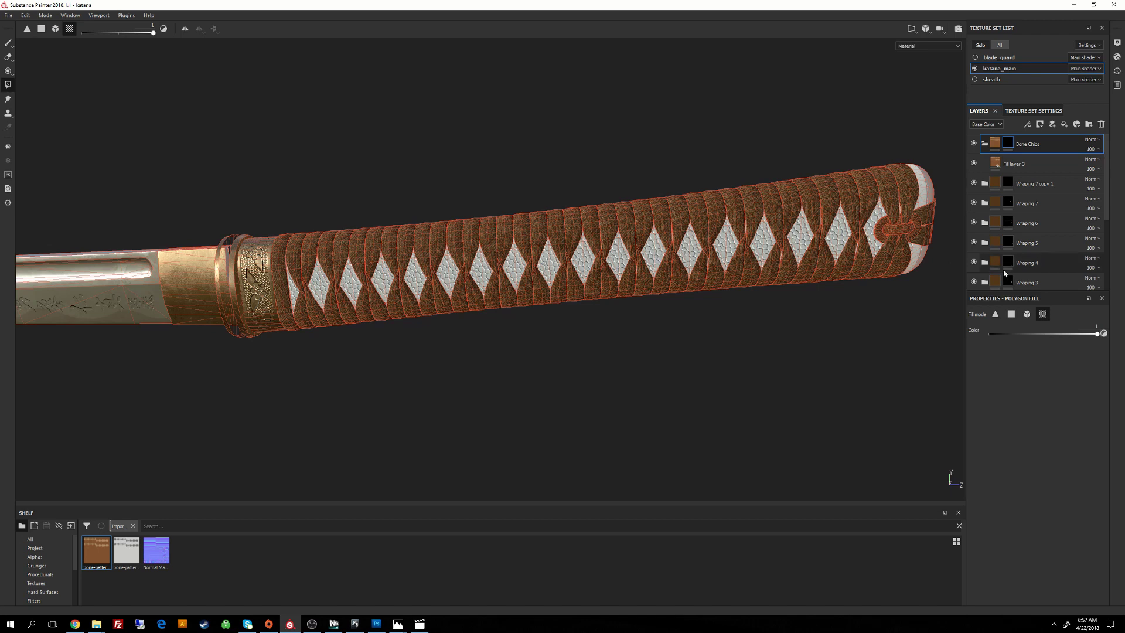
pyautogui.press('m')
pyautogui.click(617, 258)
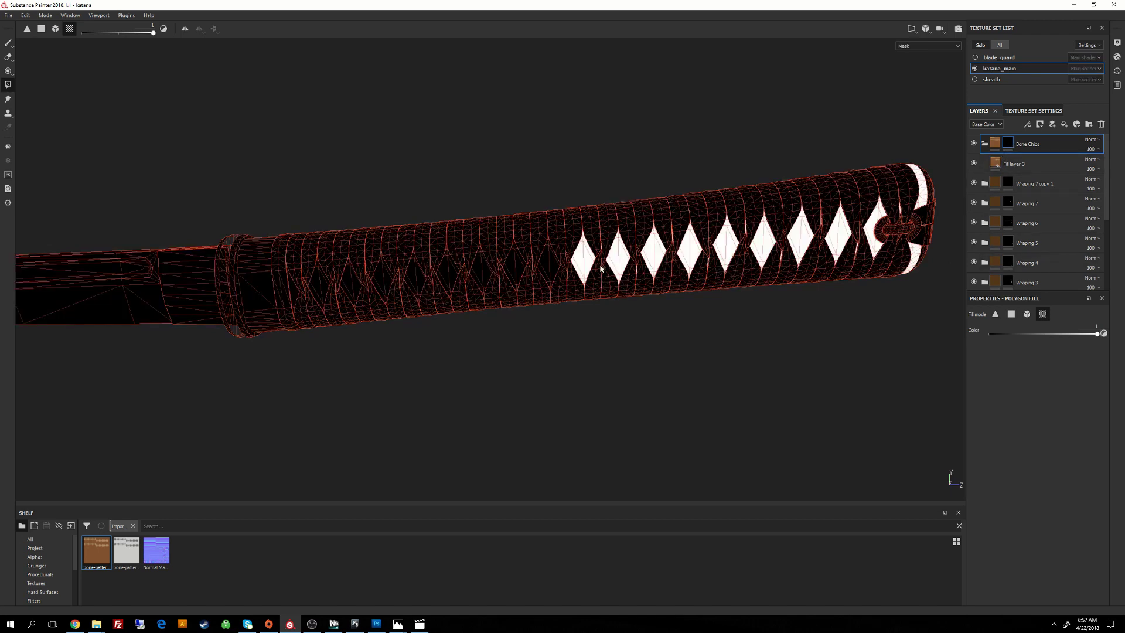
pyautogui.click(550, 263)
pyautogui.keyDown('alt'); pyautogui.moveTo(633, 177); pyautogui.dragTo(593, 160); pyautogui.keyUp('alt')
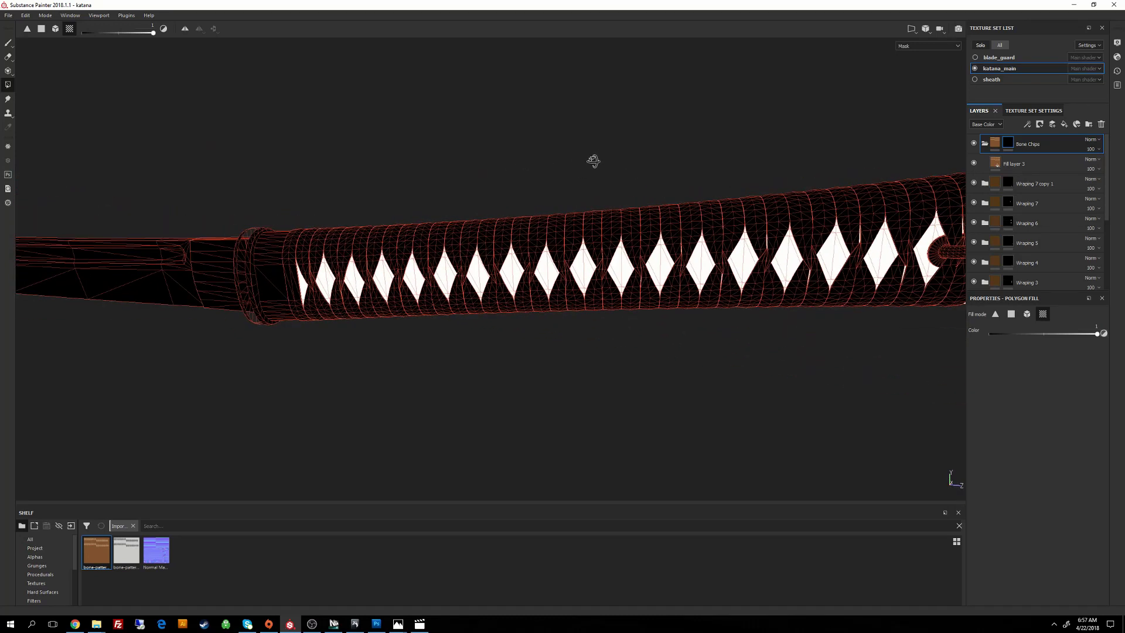
pyautogui.keyDown('alt'); pyautogui.moveTo(666, 194); pyautogui.dragTo(710, 183); pyautogui.keyUp('alt')
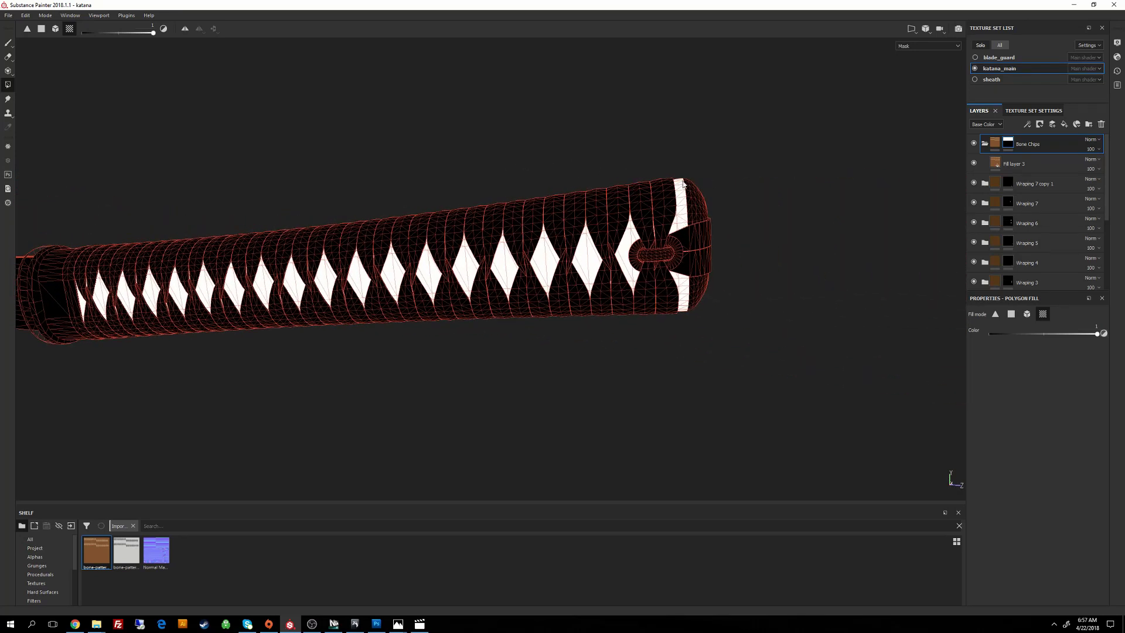
# Step: Set Polygon Fill to quads with a color value of 0 and remove polygons at the grip's end cap from the Bone Chips mask
pyautogui.keyDown('alt'); pyautogui.moveTo(735, 230); pyautogui.dragTo(736, 230); pyautogui.keyUp('alt')
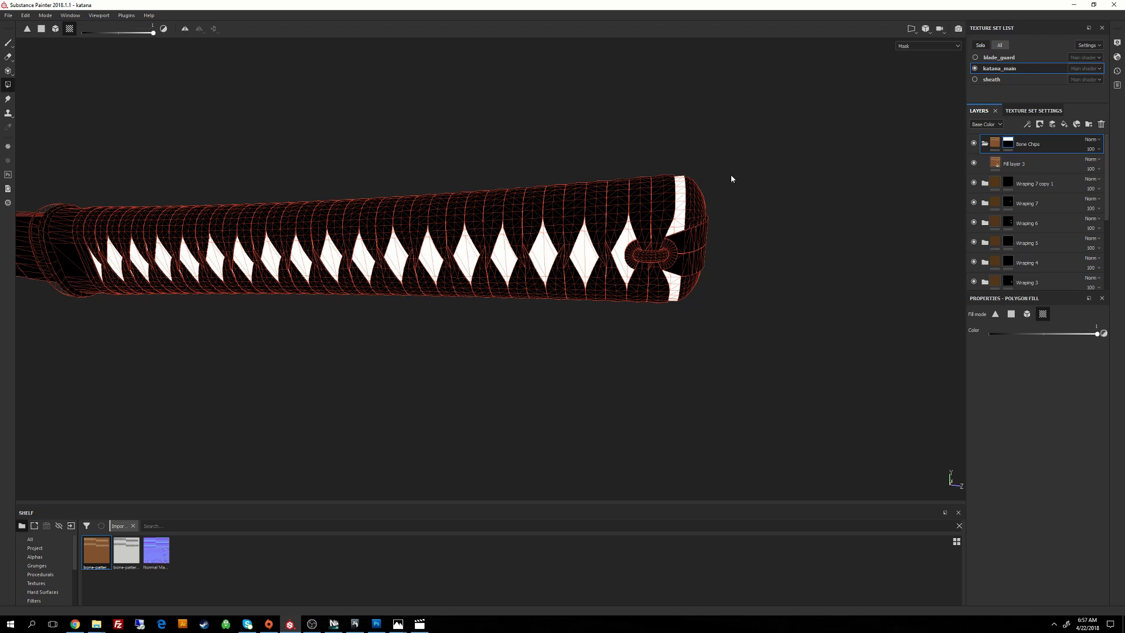
pyautogui.keyDown('alt'); pyautogui.moveTo(731, 177); pyautogui.dragTo(698, 191, button='middle'); pyautogui.keyUp('alt')
pyautogui.keyDown('alt'); pyautogui.moveTo(708, 212); pyautogui.dragTo(725, 235, button='right'); pyautogui.keyUp('alt')
pyautogui.keyDown('alt'); pyautogui.moveTo(732, 232); pyautogui.dragTo(713, 228, button='middle'); pyautogui.keyUp('alt')
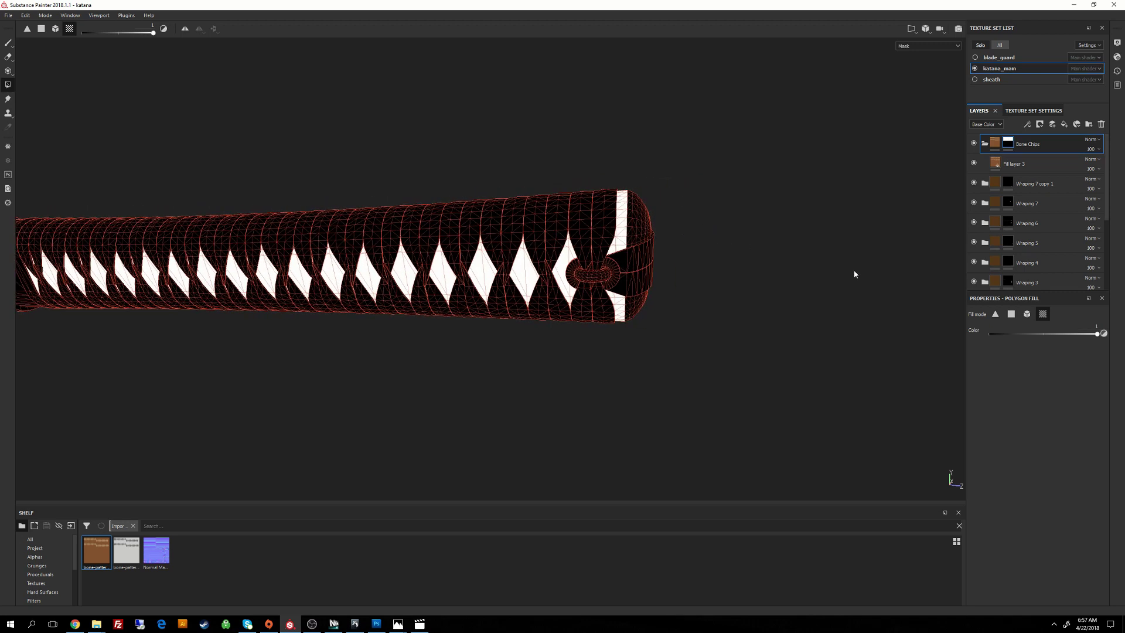
pyautogui.click(1012, 315)
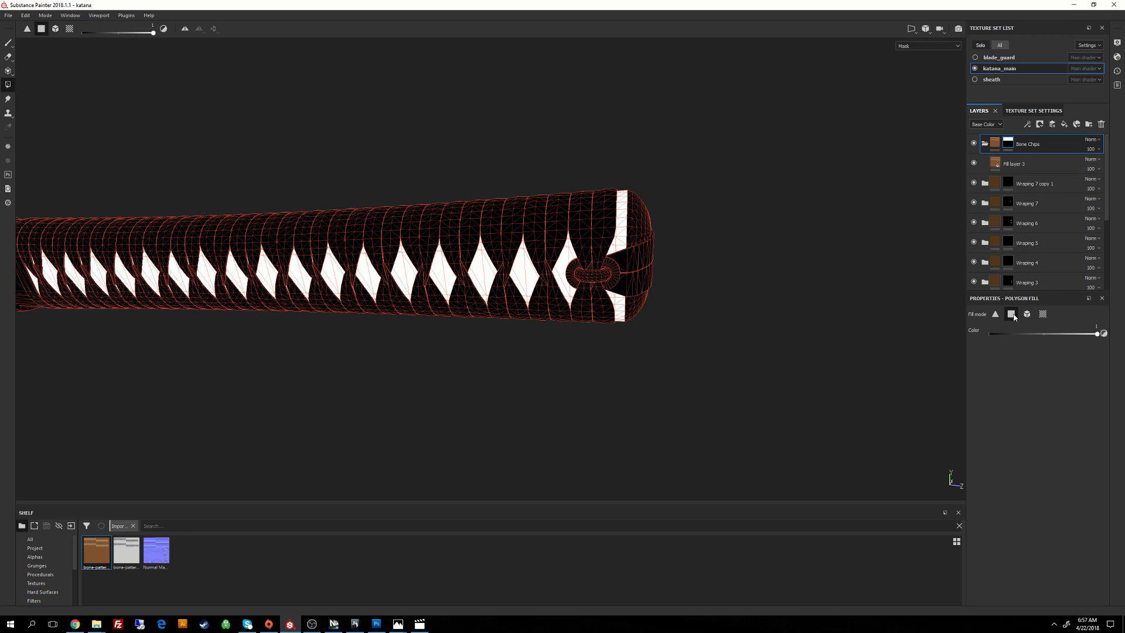
pyautogui.keyDown('alt'); pyautogui.moveTo(619, 248); pyautogui.dragTo(625, 258); pyautogui.keyUp('alt')
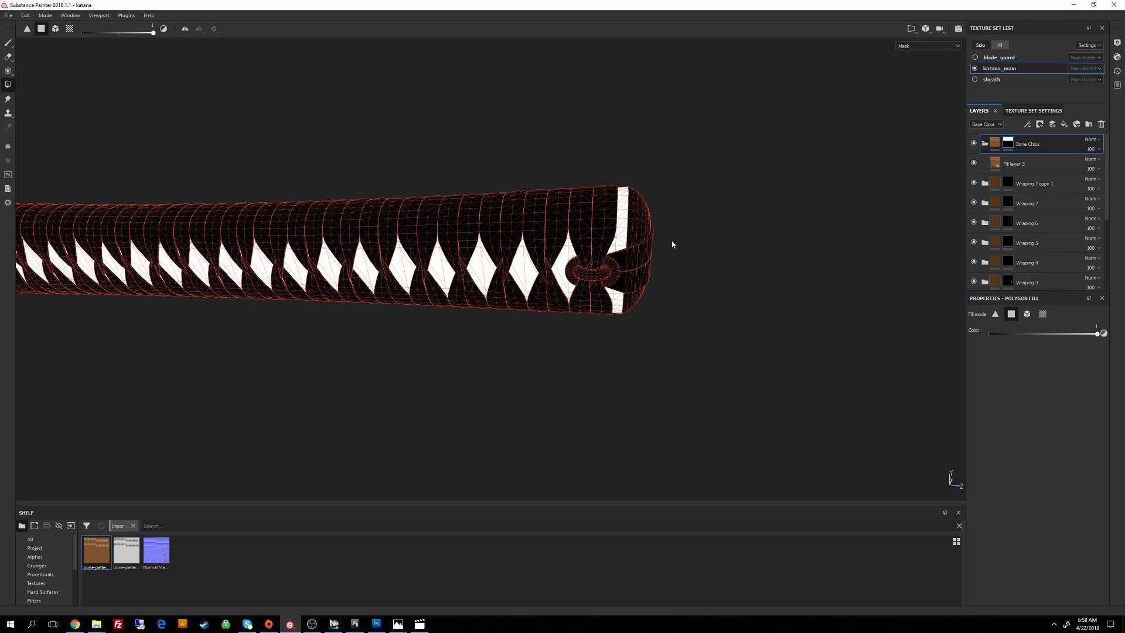
pyautogui.moveTo(1098, 336); pyautogui.dragTo(894, 329)
pyautogui.keyDown('alt'); pyautogui.moveTo(664, 151); pyautogui.dragTo(592, 201); pyautogui.keyUp('alt')
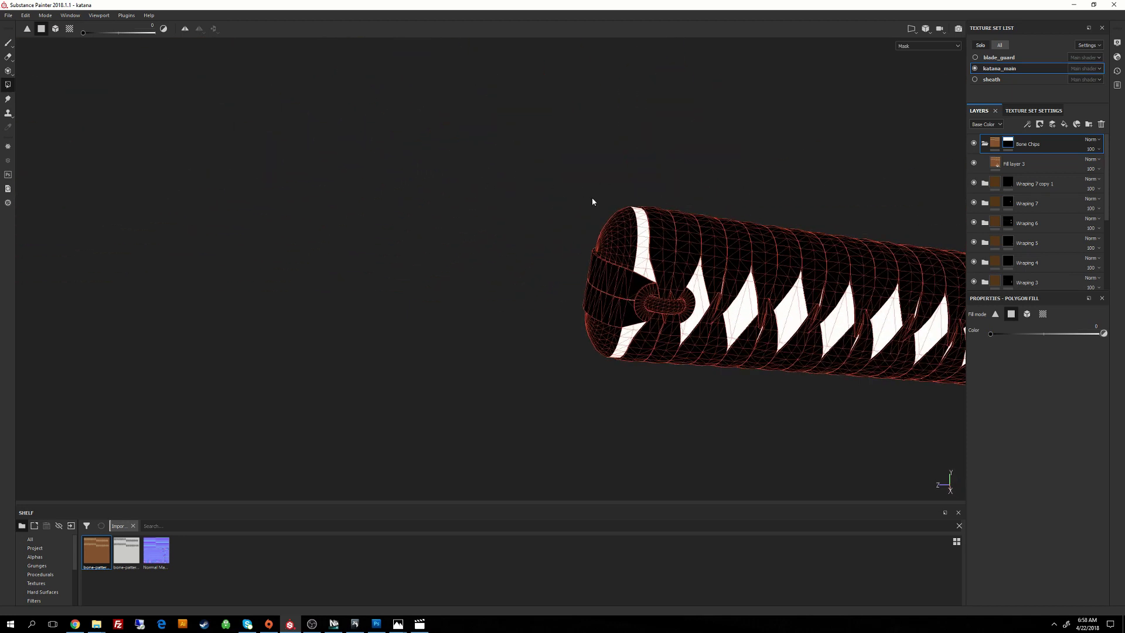
pyautogui.keyDown('alt'); pyautogui.moveTo(512, 243); pyautogui.dragTo(829, 162); pyautogui.keyUp('alt')
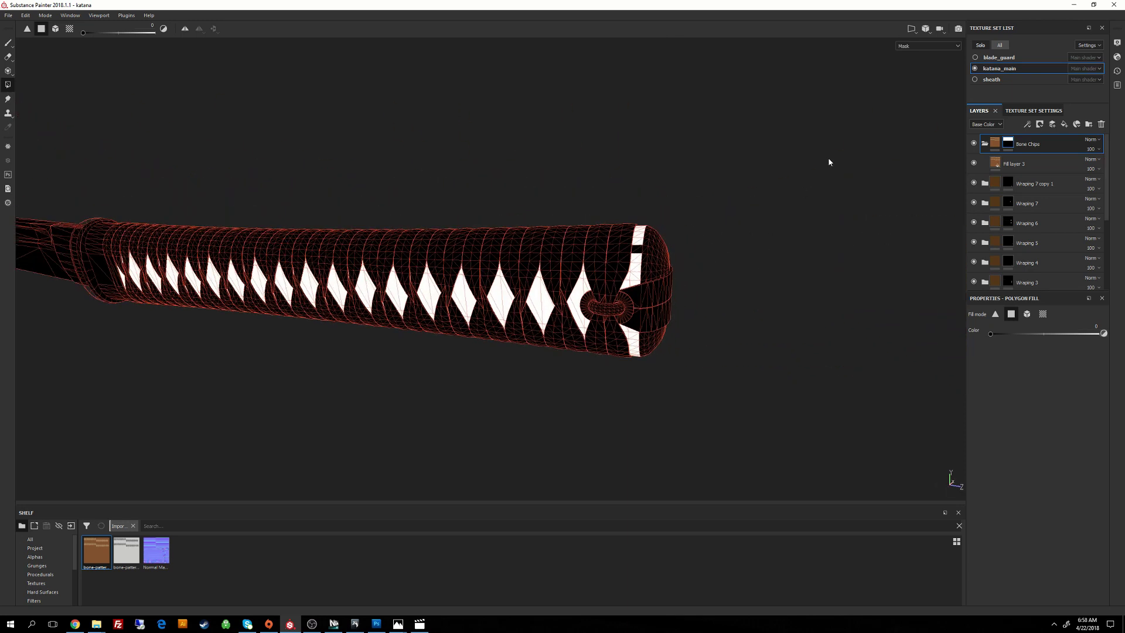
# Step: In the 2D-only view, erase the full column of end-cap polygons at the grip UV's outer edge from the mask, and return to 3D only
pyautogui.click(926, 30)
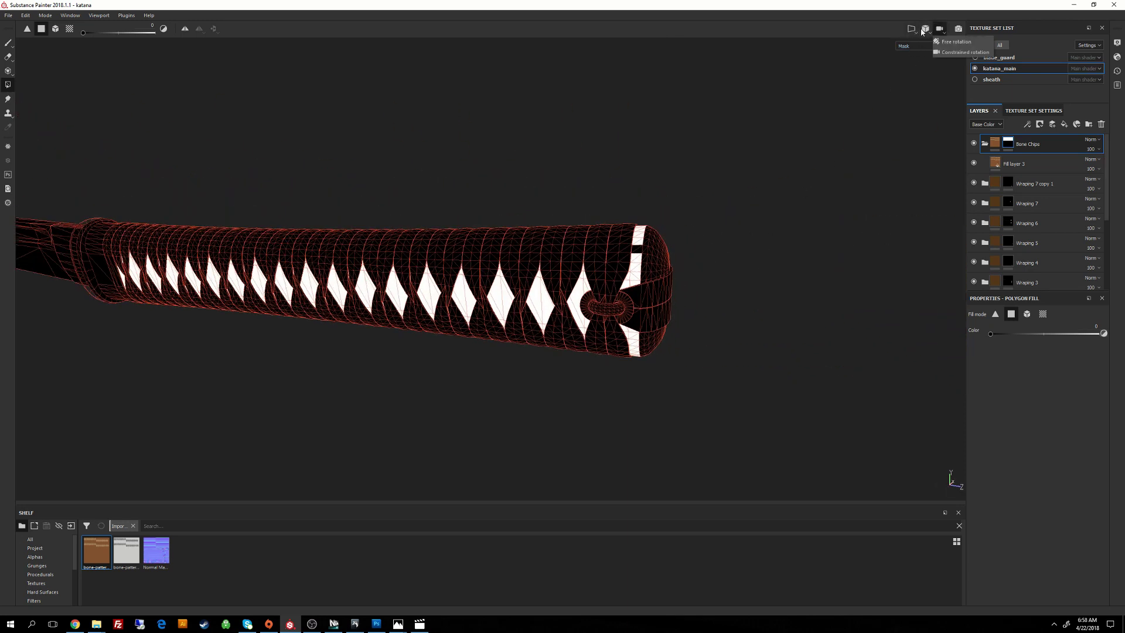
pyautogui.click(911, 29)
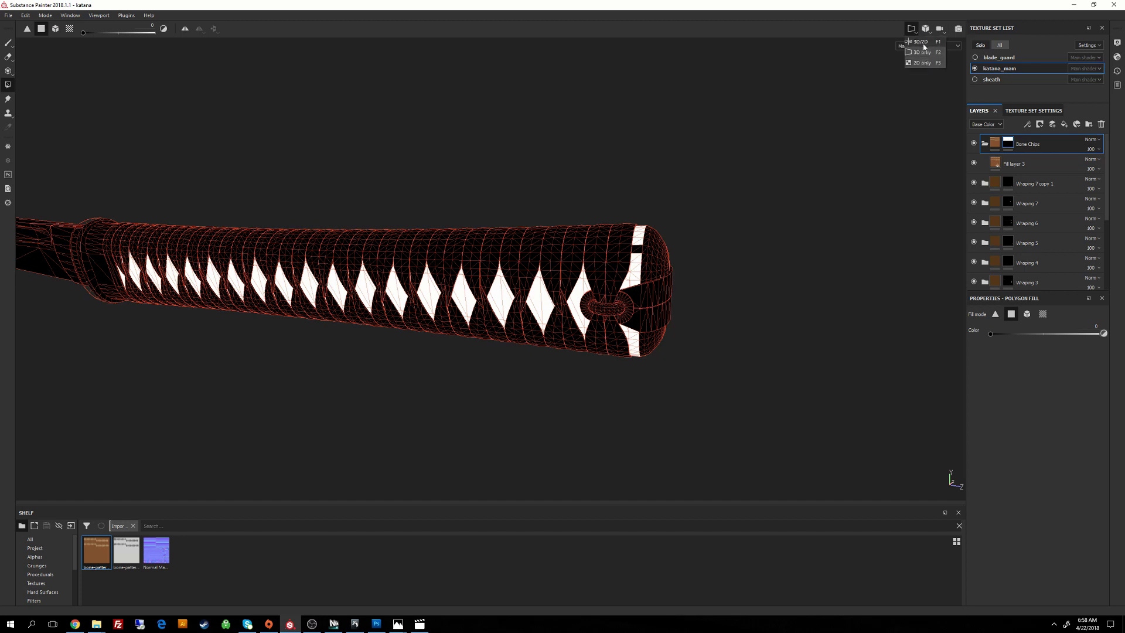
pyautogui.click(923, 63)
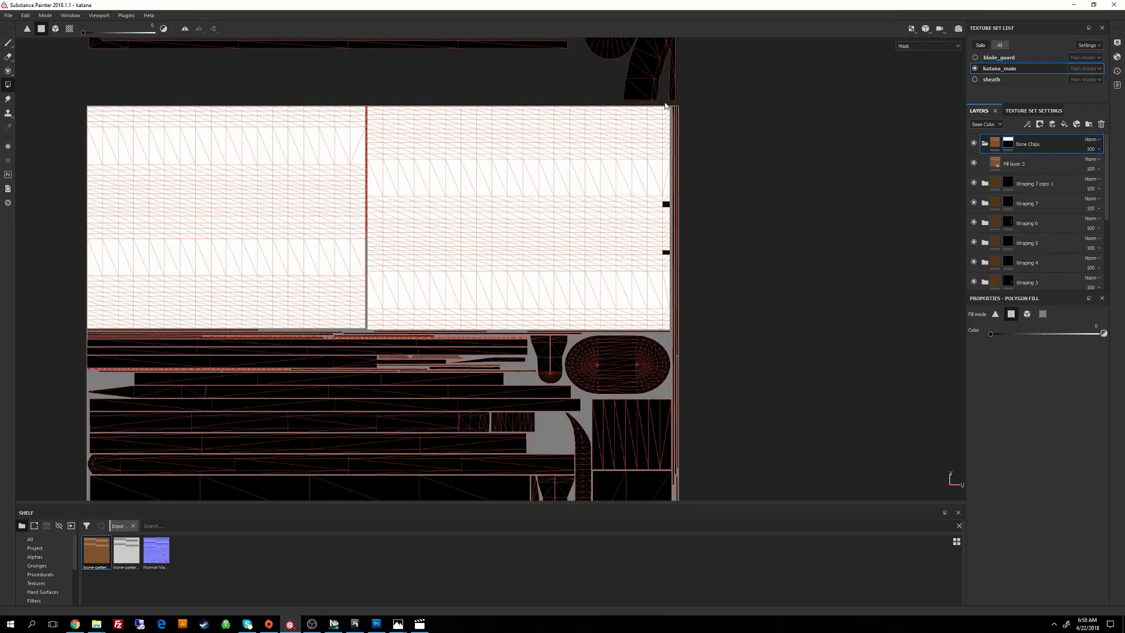
pyautogui.moveTo(667, 109); pyautogui.dragTo(667, 332)
pyautogui.click(911, 29)
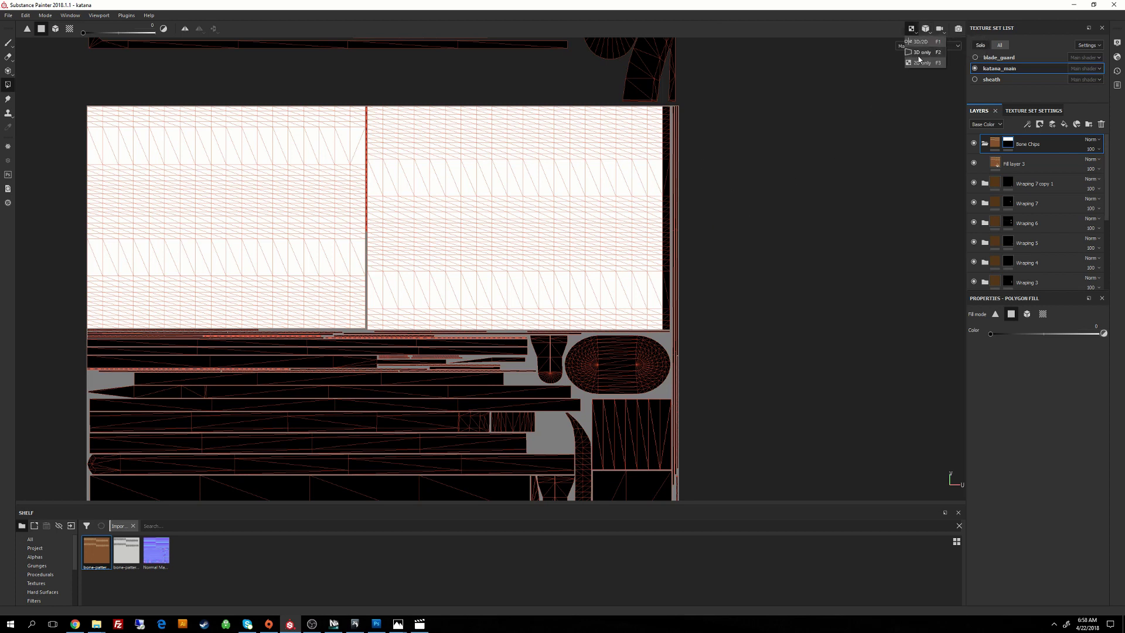
pyautogui.click(922, 54)
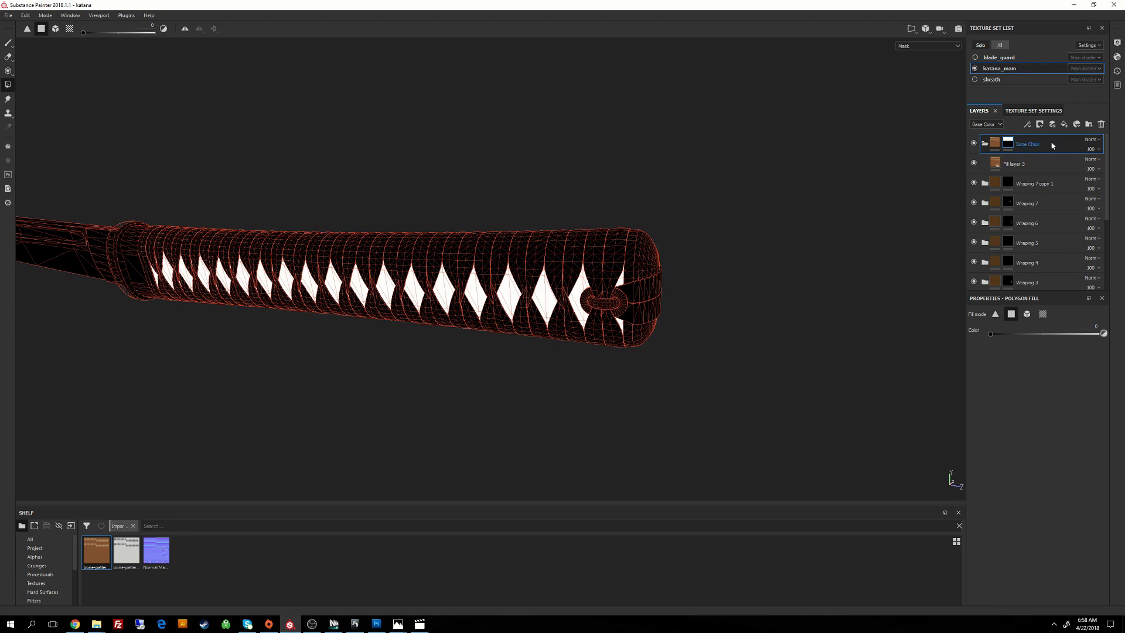
# Step: Display the Bone Chips material instead of its mask and inspect the diamonds along the grip from several angles
pyautogui.click(994, 147)
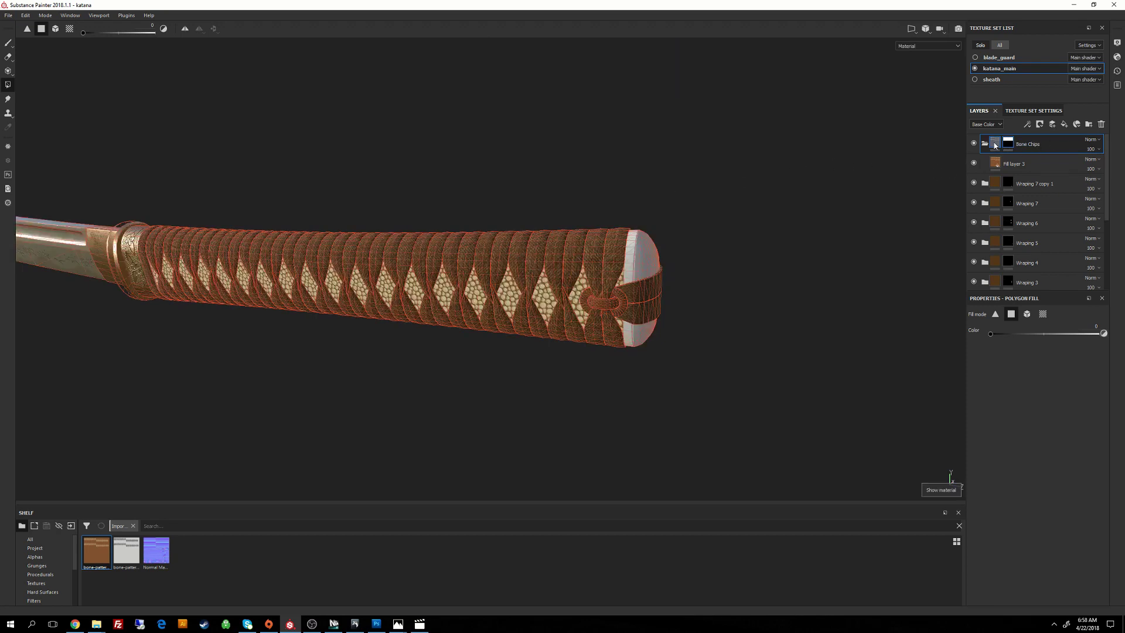
pyautogui.keyDown('alt'); pyautogui.moveTo(746, 257); pyautogui.dragTo(804, 246); pyautogui.keyUp('alt')
pyautogui.keyDown('alt'); pyautogui.moveTo(618, 263); pyautogui.dragTo(754, 209, button='middle'); pyautogui.keyUp('alt')
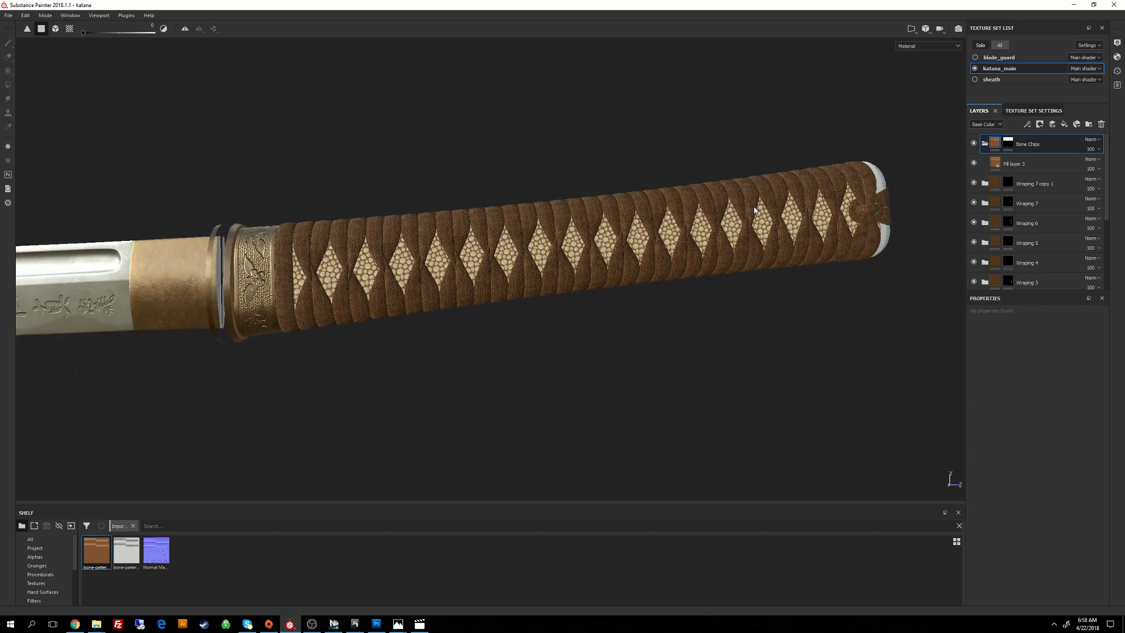
pyautogui.keyDown('alt'); pyautogui.moveTo(755, 208); pyautogui.dragTo(704, 195, button='right'); pyautogui.keyUp('alt')
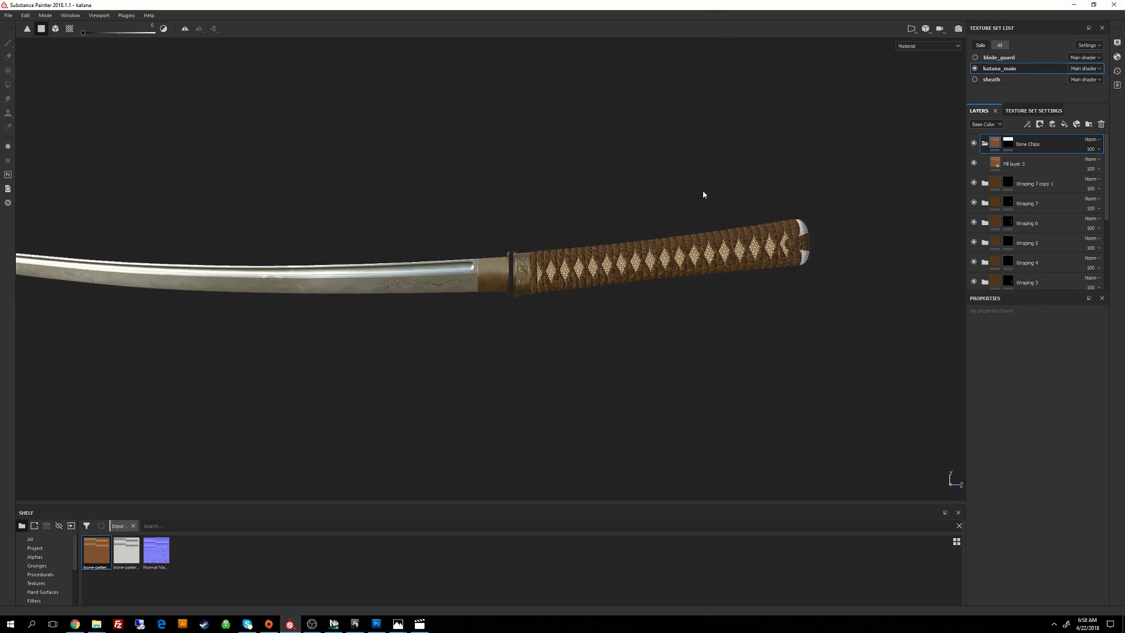
pyautogui.keyDown('alt'); pyautogui.moveTo(719, 320); pyautogui.dragTo(846, 321); pyautogui.keyUp('alt')
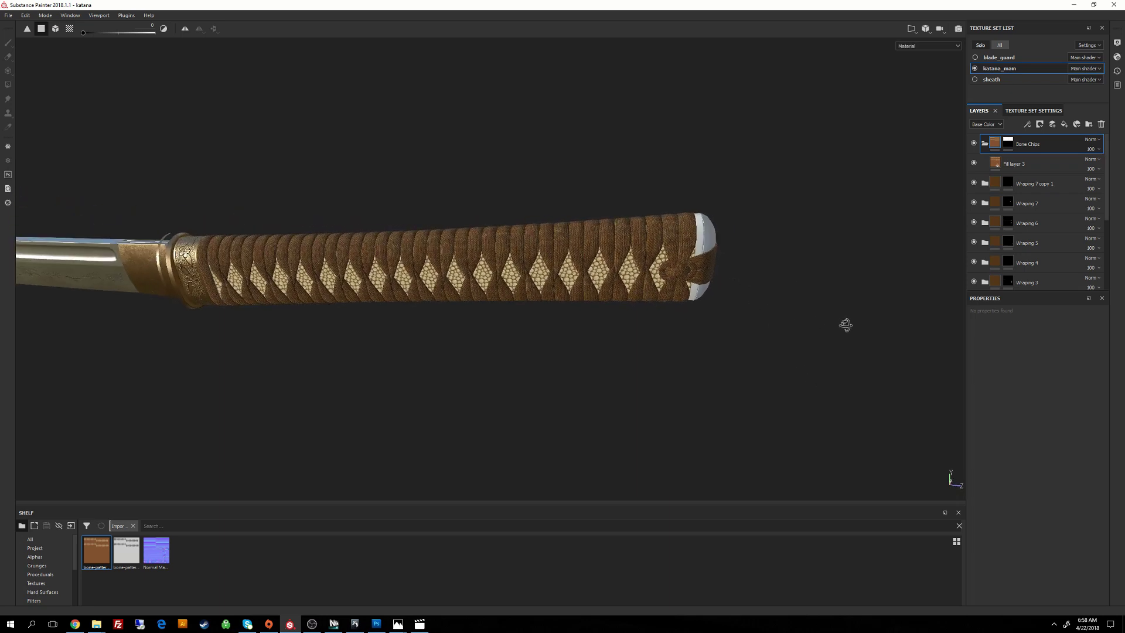
pyautogui.keyDown('alt'); pyautogui.moveTo(749, 216); pyautogui.dragTo(688, 262); pyautogui.keyUp('alt')
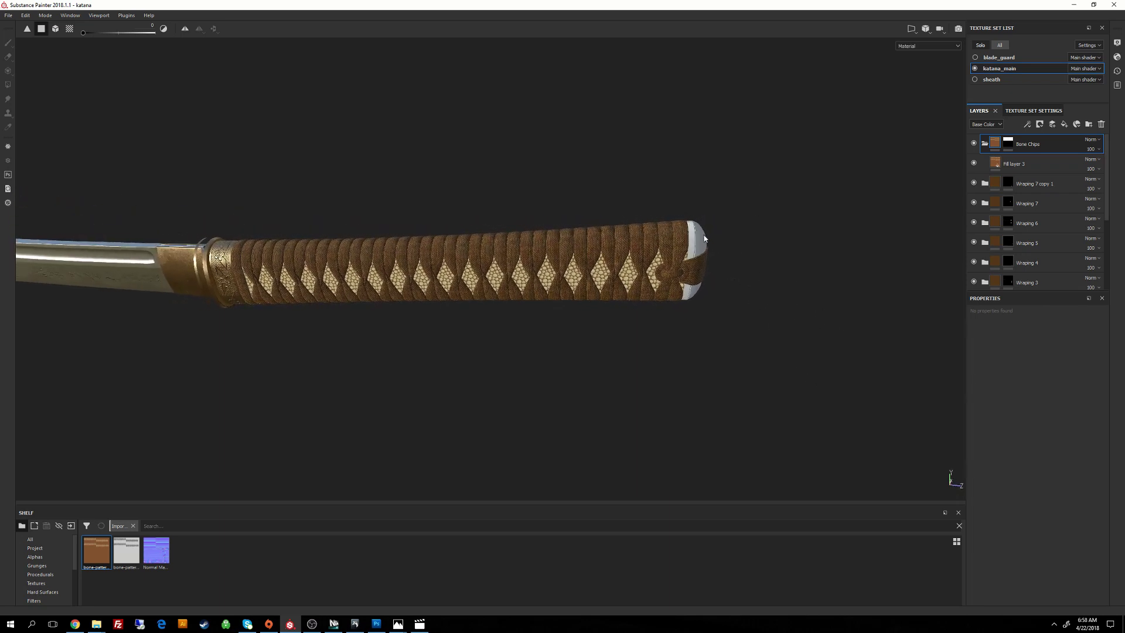
pyautogui.keyDown('alt'); pyautogui.moveTo(764, 265); pyautogui.dragTo(750, 220); pyautogui.keyUp('alt')
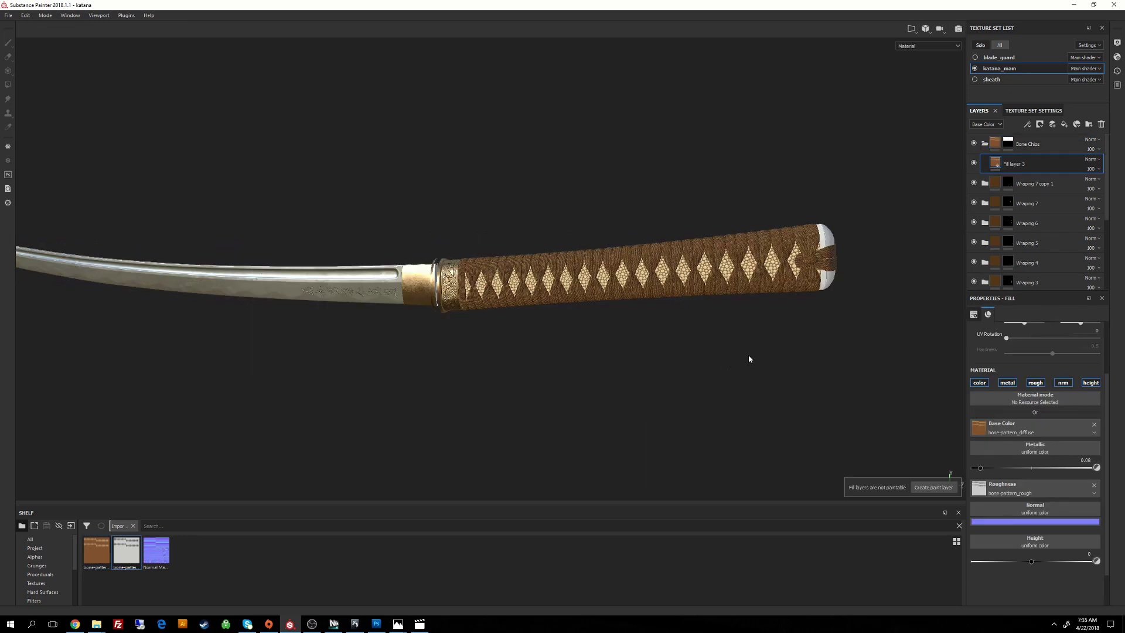
# Step: Examine the bone texture on the diamonds nearest the grip's end cap up close
pyautogui.keyDown('alt'); pyautogui.moveTo(749, 357); pyautogui.dragTo(711, 256); pyautogui.keyUp('alt')
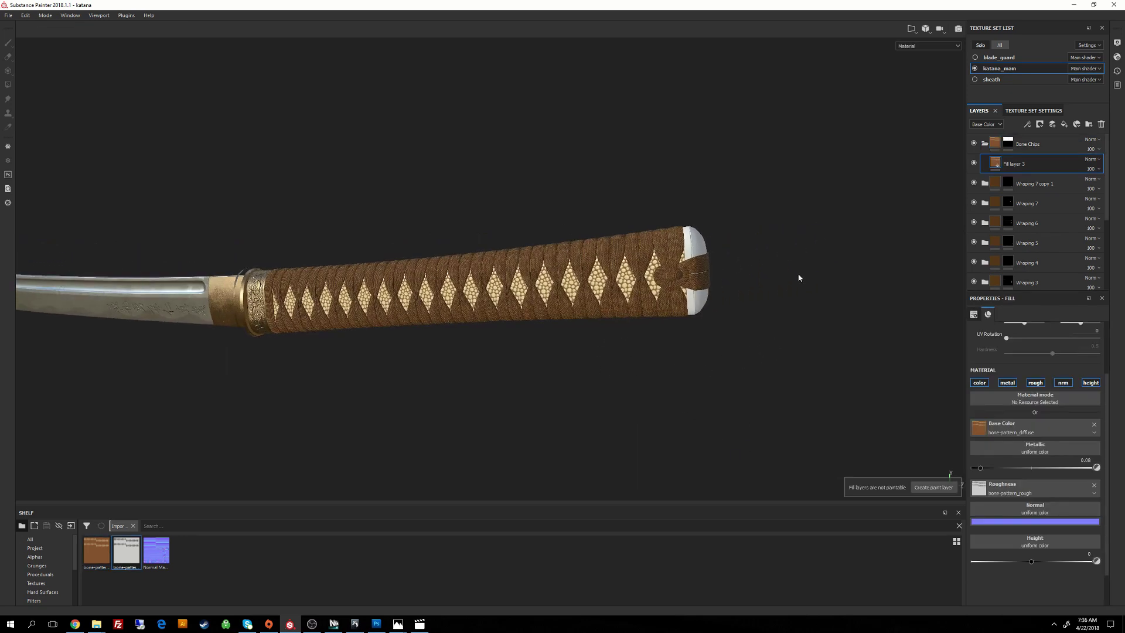
pyautogui.keyDown('alt'); pyautogui.moveTo(800, 277); pyautogui.dragTo(684, 313, button='middle'); pyautogui.keyUp('alt')
pyautogui.keyDown('alt'); pyautogui.moveTo(595, 286); pyautogui.dragTo(653, 379, button='right'); pyautogui.keyUp('alt')
pyautogui.keyDown('alt'); pyautogui.moveTo(653, 379); pyautogui.dragTo(697, 379); pyautogui.keyUp('alt')
pyautogui.keyDown('alt'); pyautogui.moveTo(665, 315); pyautogui.dragTo(684, 429, button='right'); pyautogui.keyUp('alt')
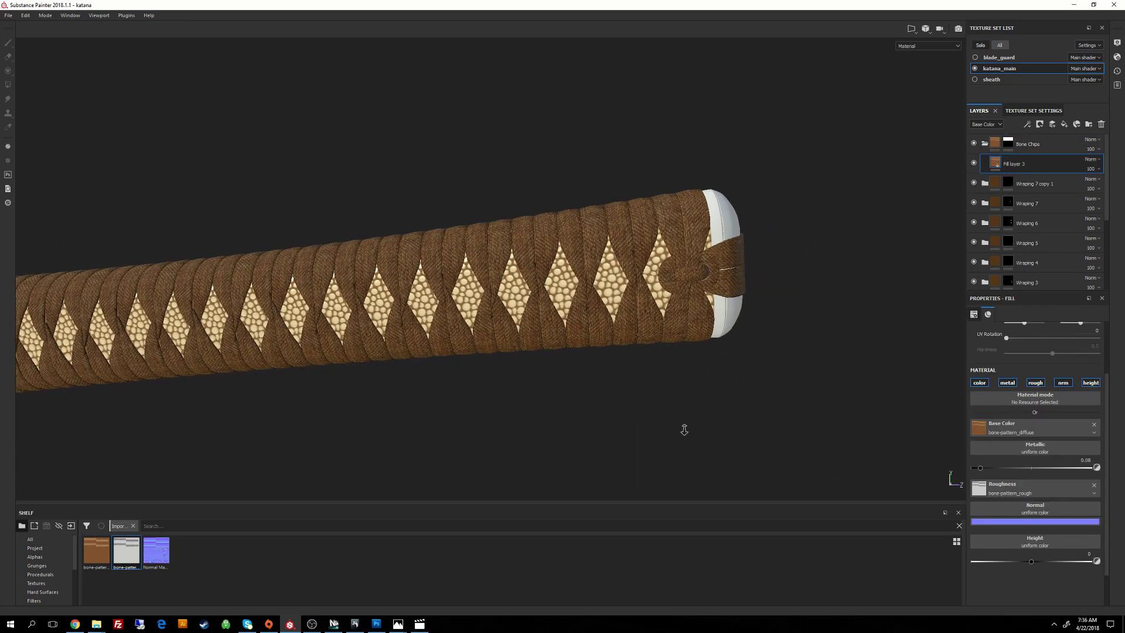
pyautogui.keyDown('alt'); pyautogui.moveTo(781, 298); pyautogui.dragTo(554, 319, button='middle'); pyautogui.keyUp('alt')
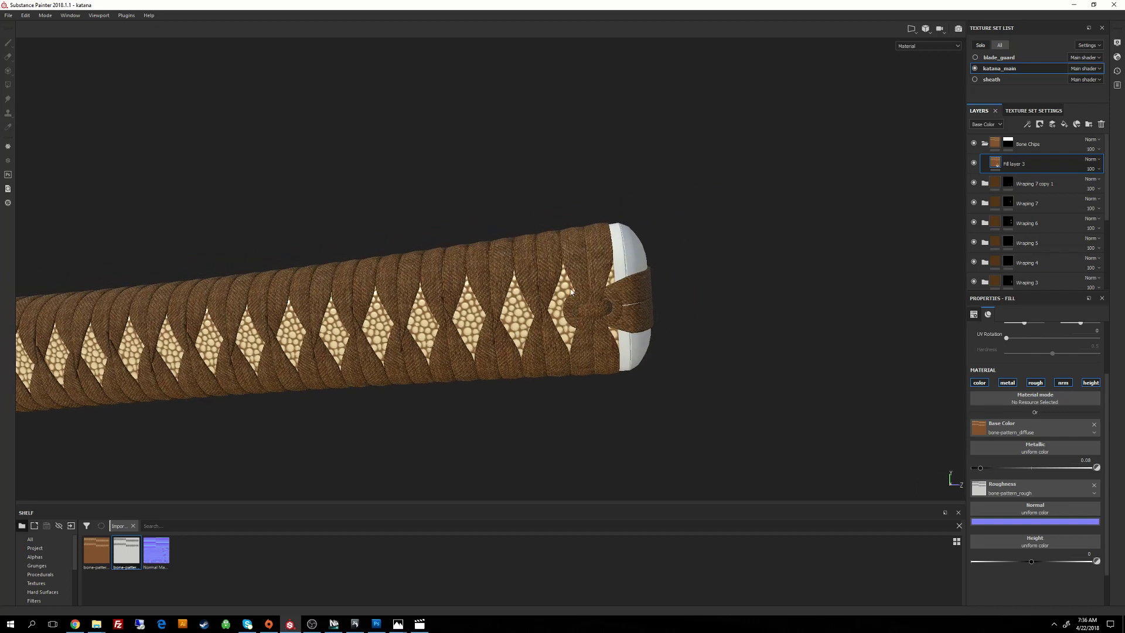
pyautogui.keyDown('alt'); pyautogui.moveTo(658, 364); pyautogui.dragTo(526, 302, button='middle'); pyautogui.keyUp('alt')
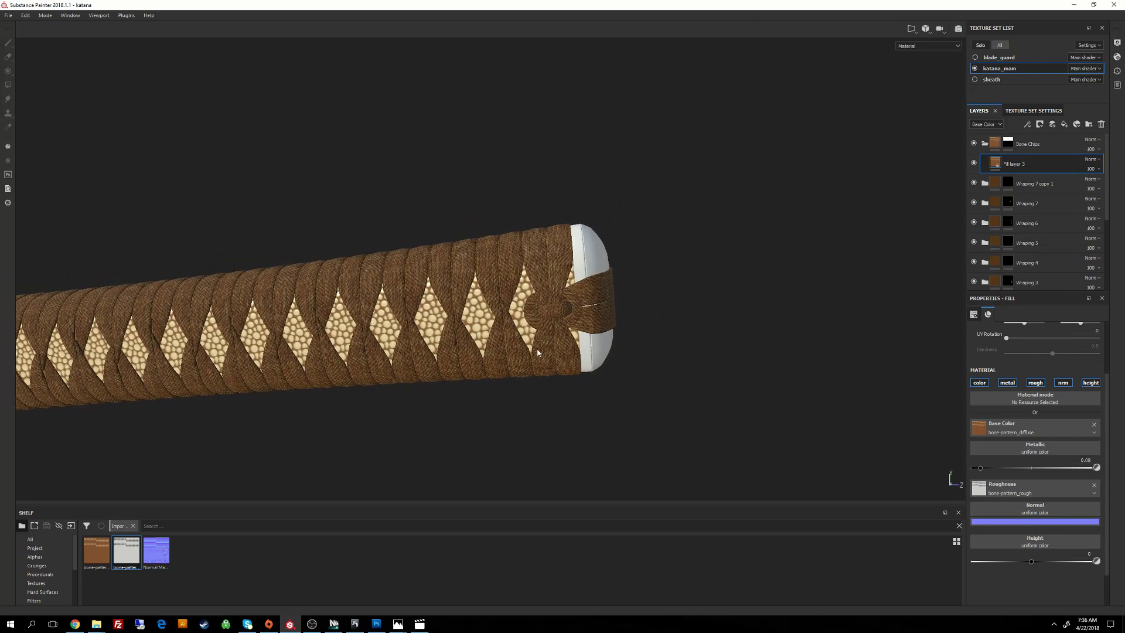
# Step: Set the metallic value of the fill layer inside Bone Chips to about 0.05 and check the shine of the diamonds
pyautogui.click(993, 151)
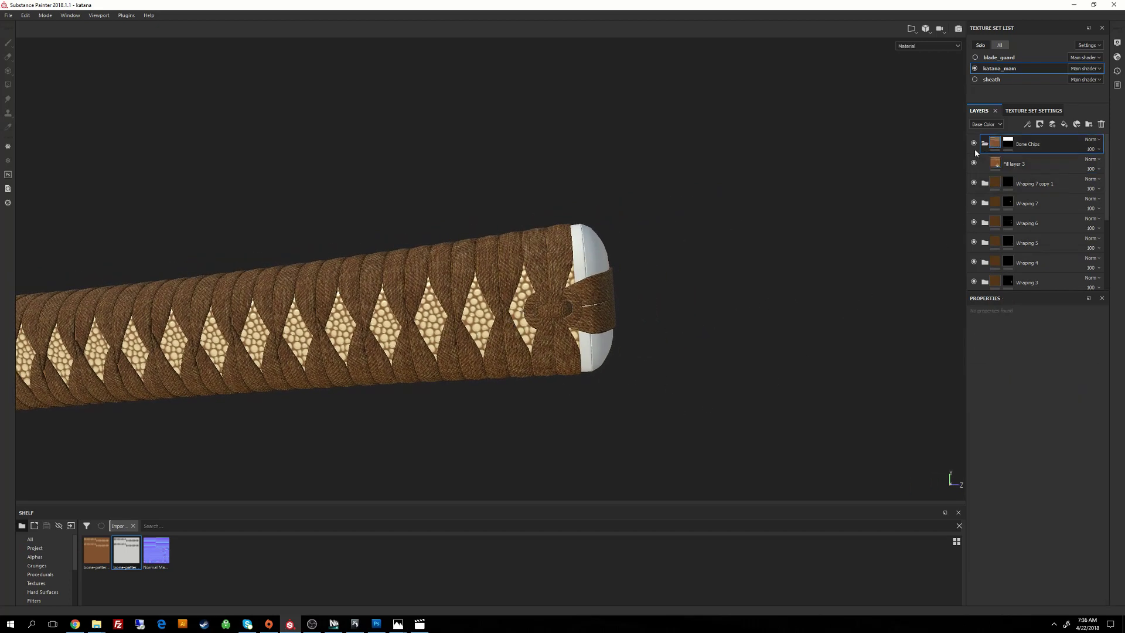
pyautogui.click(1000, 165)
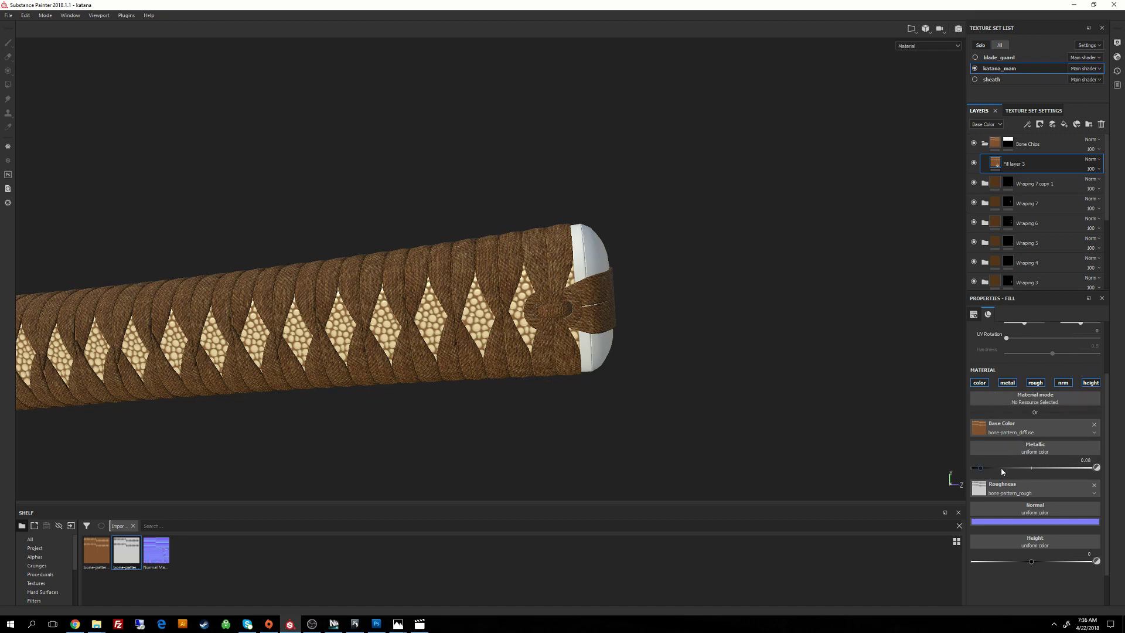
pyautogui.keyDown('alt'); pyautogui.moveTo(669, 435); pyautogui.dragTo(766, 420, button='middle'); pyautogui.keyUp('alt')
pyautogui.keyDown('alt'); pyautogui.moveTo(766, 420); pyautogui.dragTo(651, 372); pyautogui.keyUp('alt')
pyautogui.keyDown('alt'); pyautogui.moveTo(651, 372); pyautogui.dragTo(766, 412, button='right'); pyautogui.keyUp('alt')
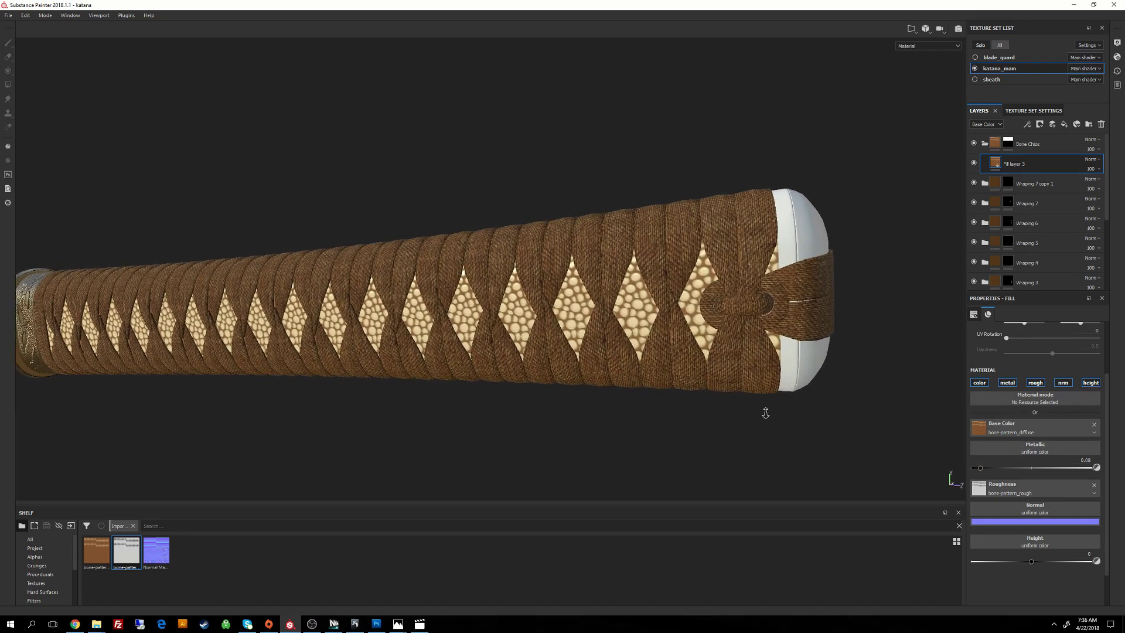
pyautogui.keyDown('alt'); pyautogui.moveTo(765, 411); pyautogui.dragTo(743, 354); pyautogui.keyUp('alt')
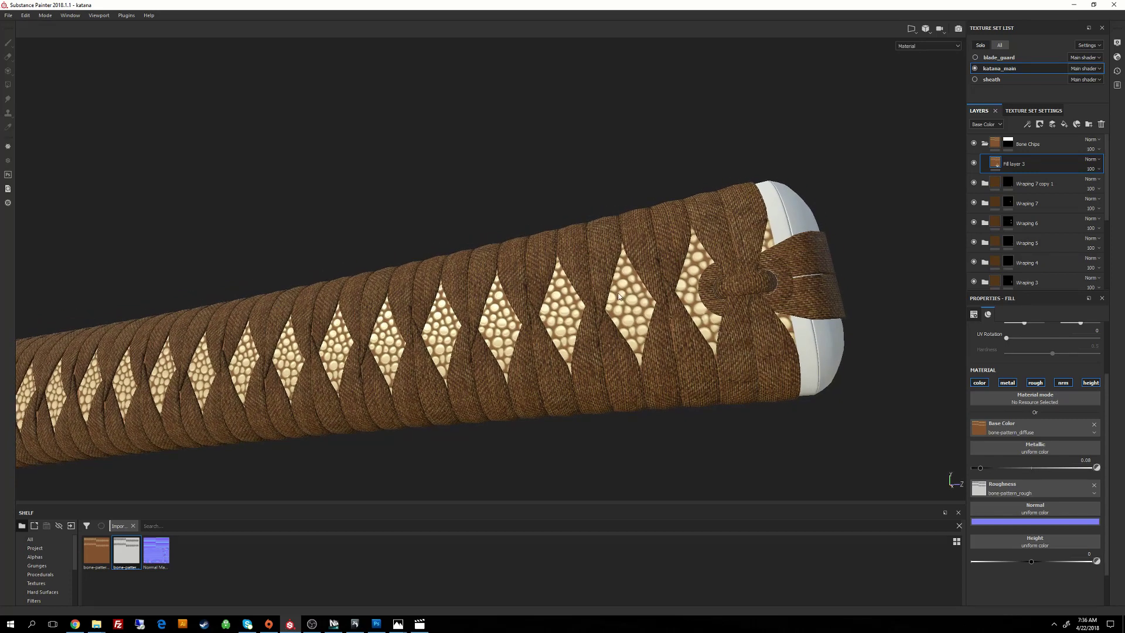
pyautogui.keyDown('alt'); pyautogui.moveTo(619, 296); pyautogui.dragTo(812, 377); pyautogui.keyUp('alt')
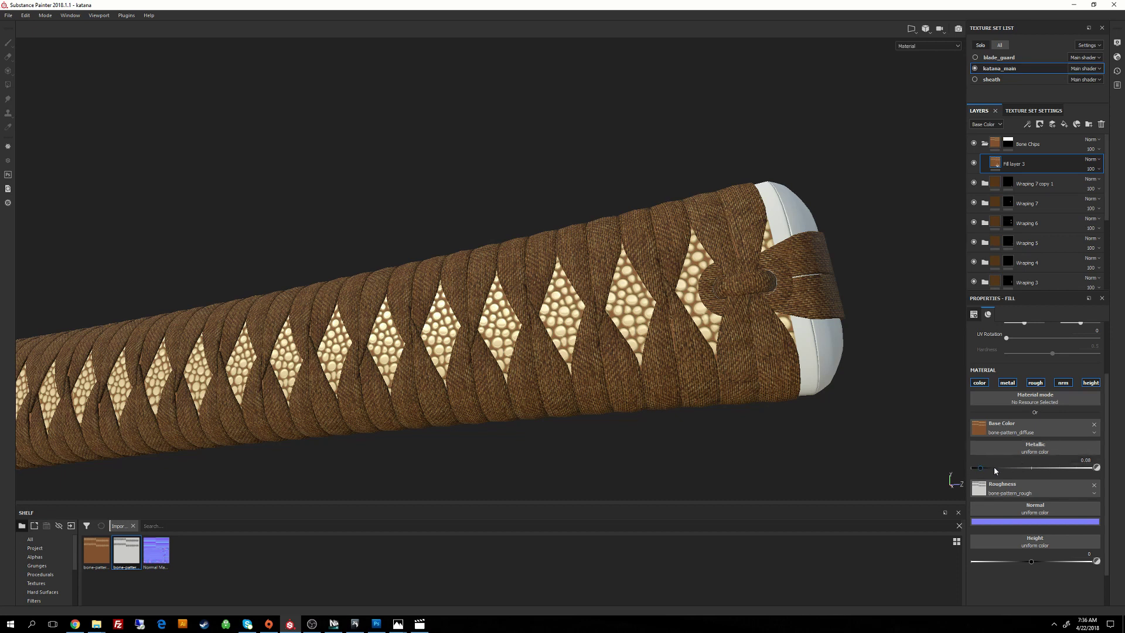
pyautogui.keyDown('alt'); pyautogui.moveTo(726, 354); pyautogui.dragTo(640, 277); pyautogui.keyUp('alt')
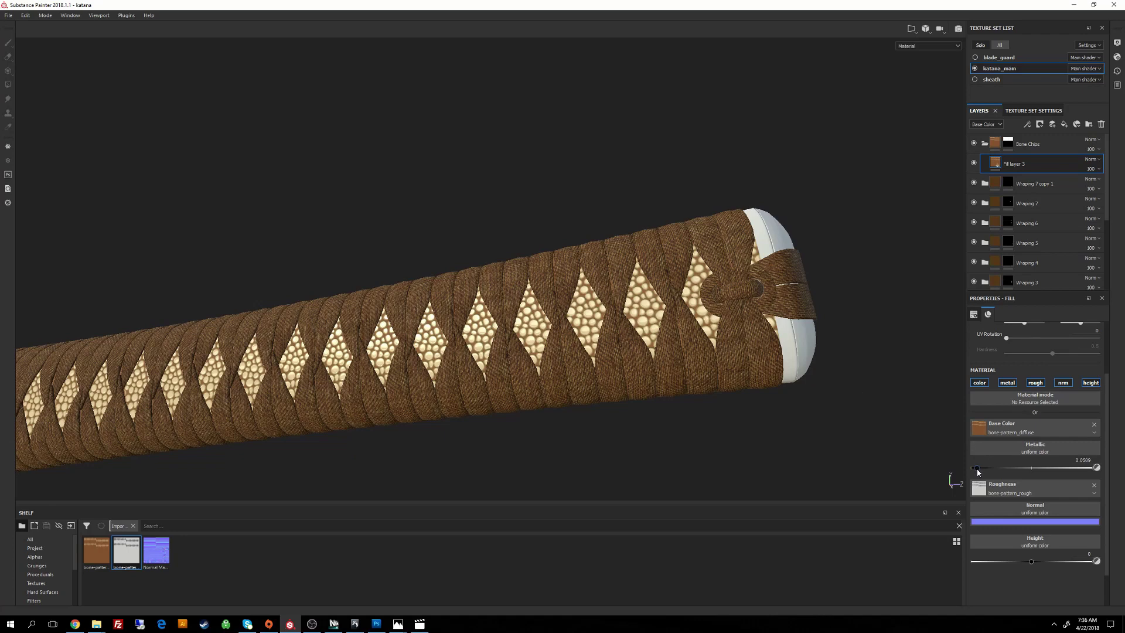
pyautogui.keyDown('alt'); pyautogui.moveTo(809, 389); pyautogui.dragTo(589, 245); pyautogui.keyUp('alt')
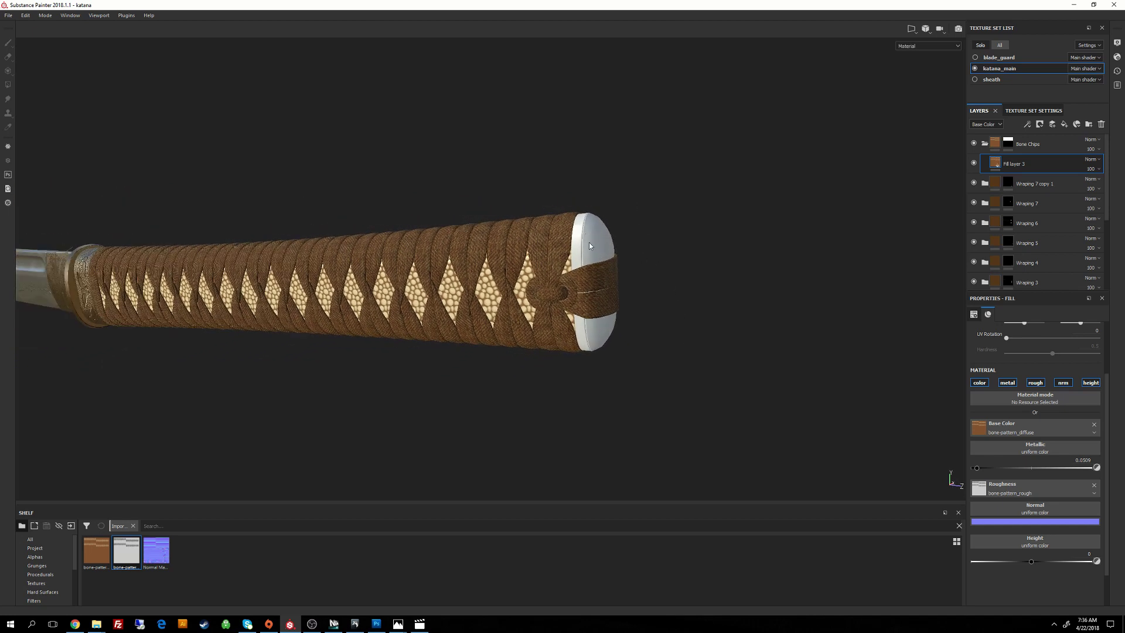
# Step: Switch to Photoshop and save the bone-pattern.psd document
pyautogui.click(376, 623)
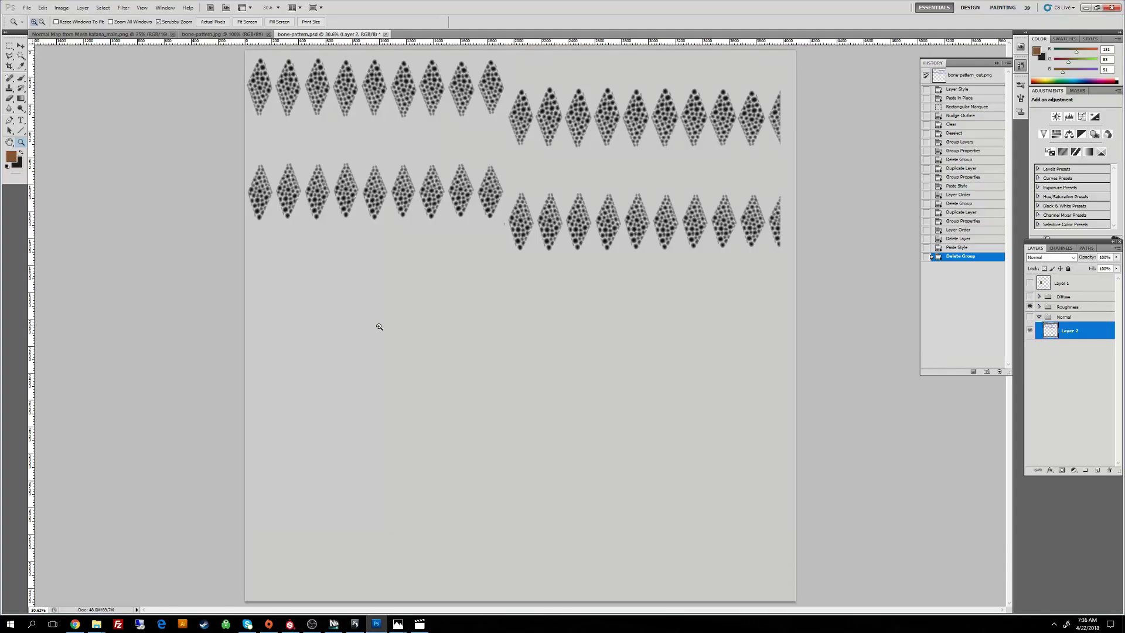
pyautogui.click(27, 7)
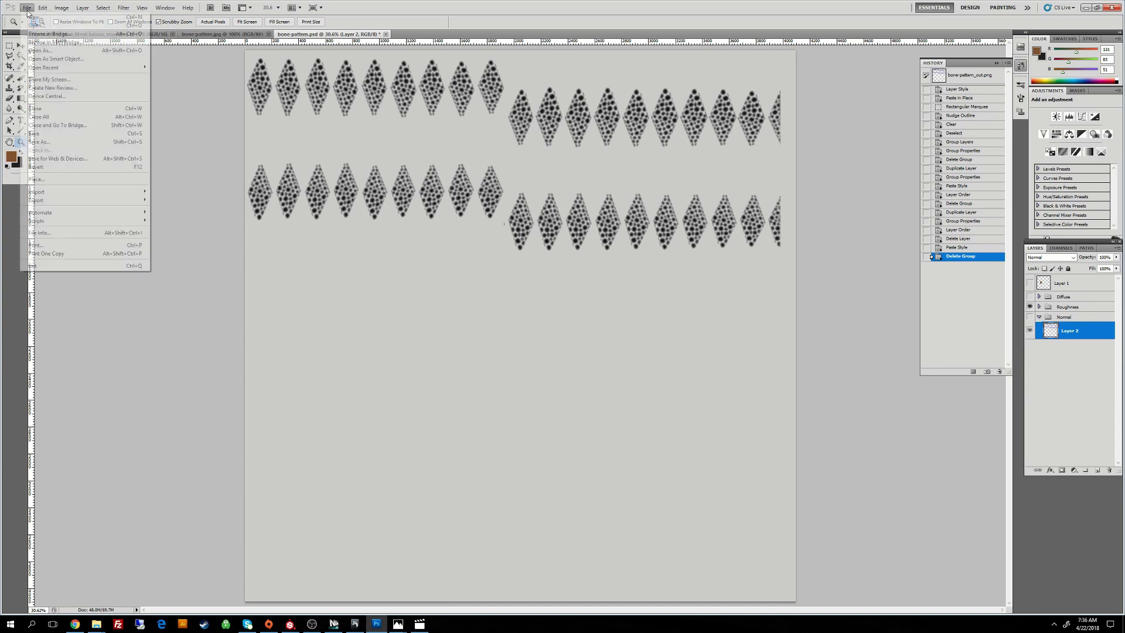
pyautogui.click(49, 134)
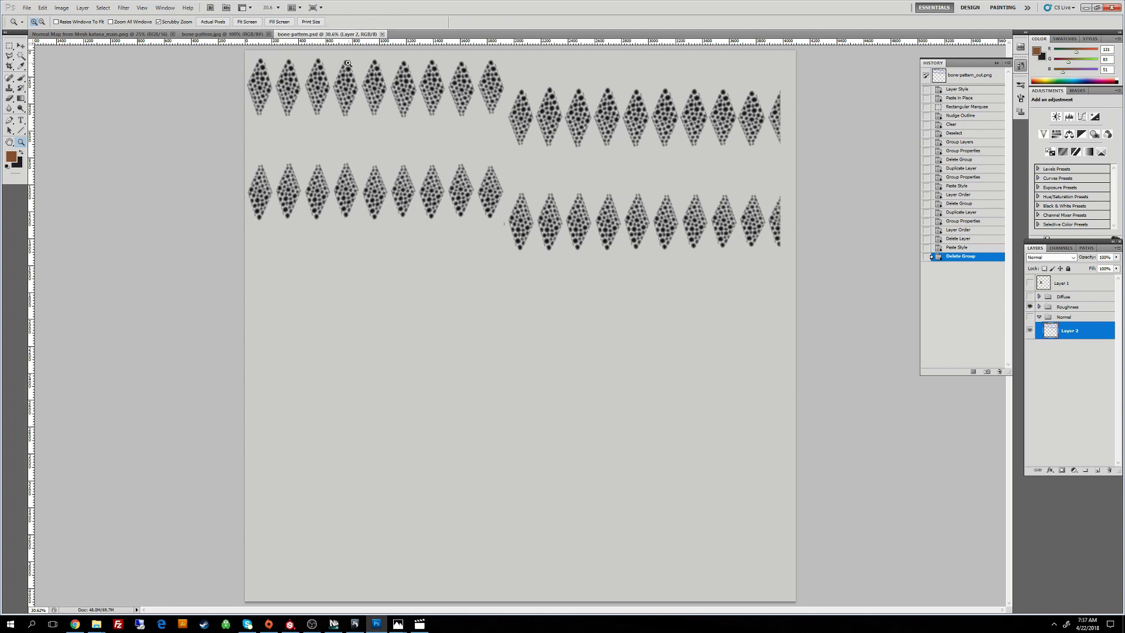
# Step: Close the two bone-pattern documents and open wave_pattern.psd from the project's textures folder
pyautogui.click(382, 34)
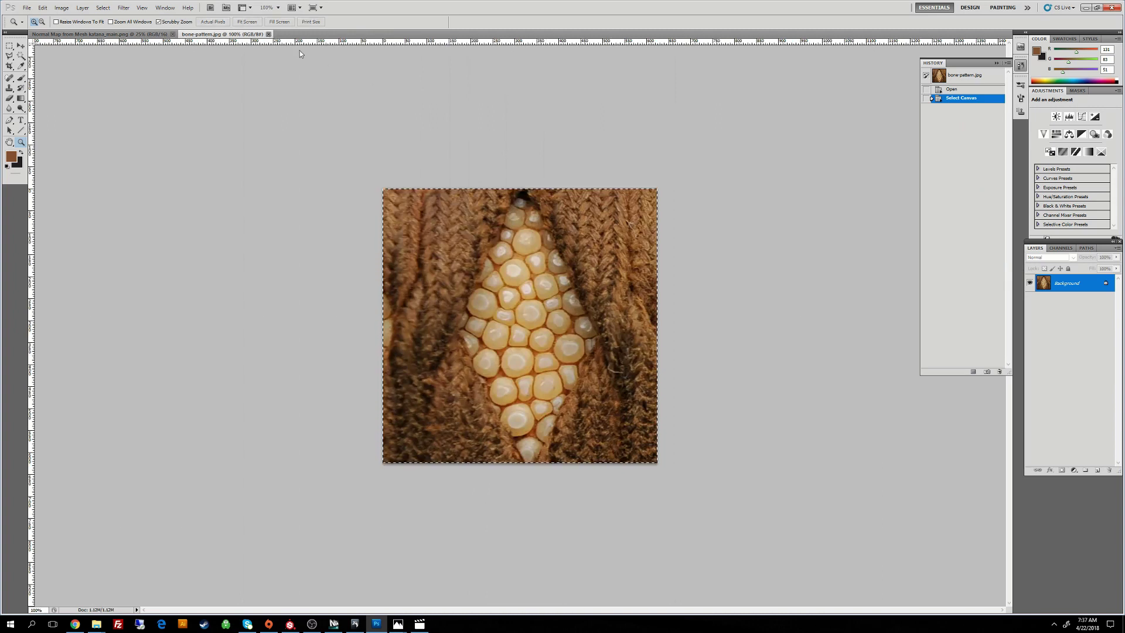
pyautogui.click(268, 34)
pyautogui.click(27, 8)
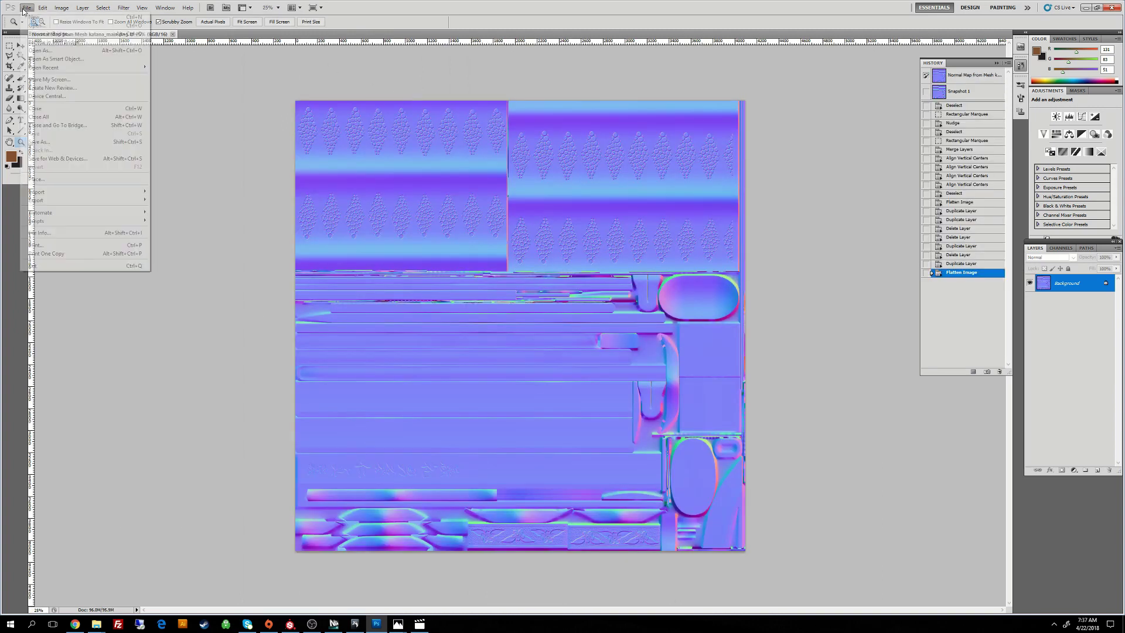
pyautogui.click(41, 25)
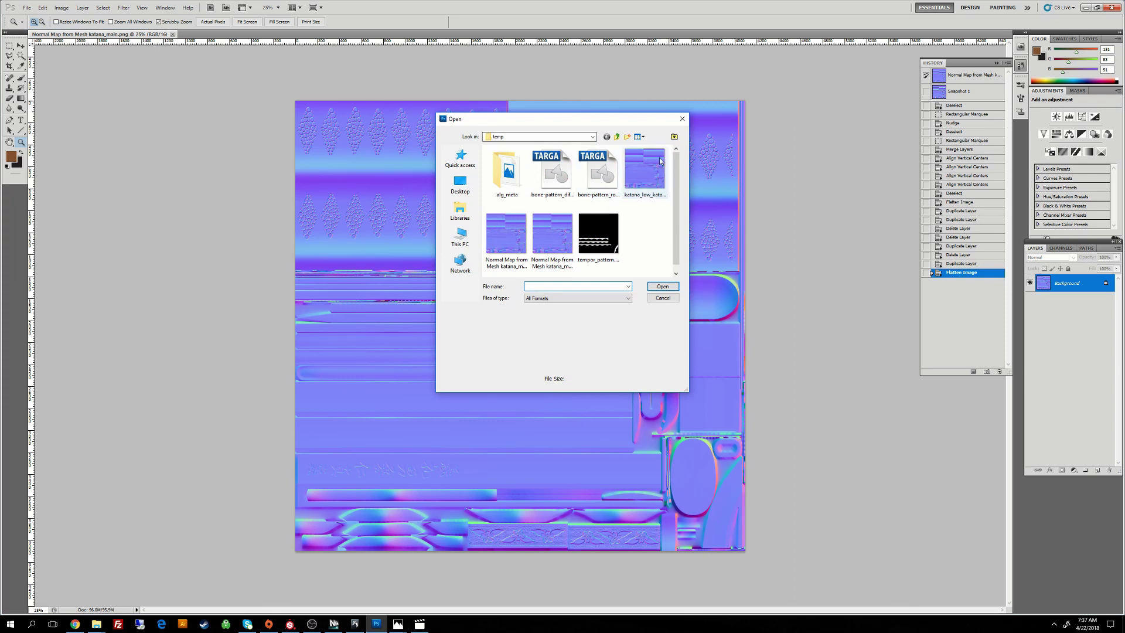
pyautogui.click(616, 137)
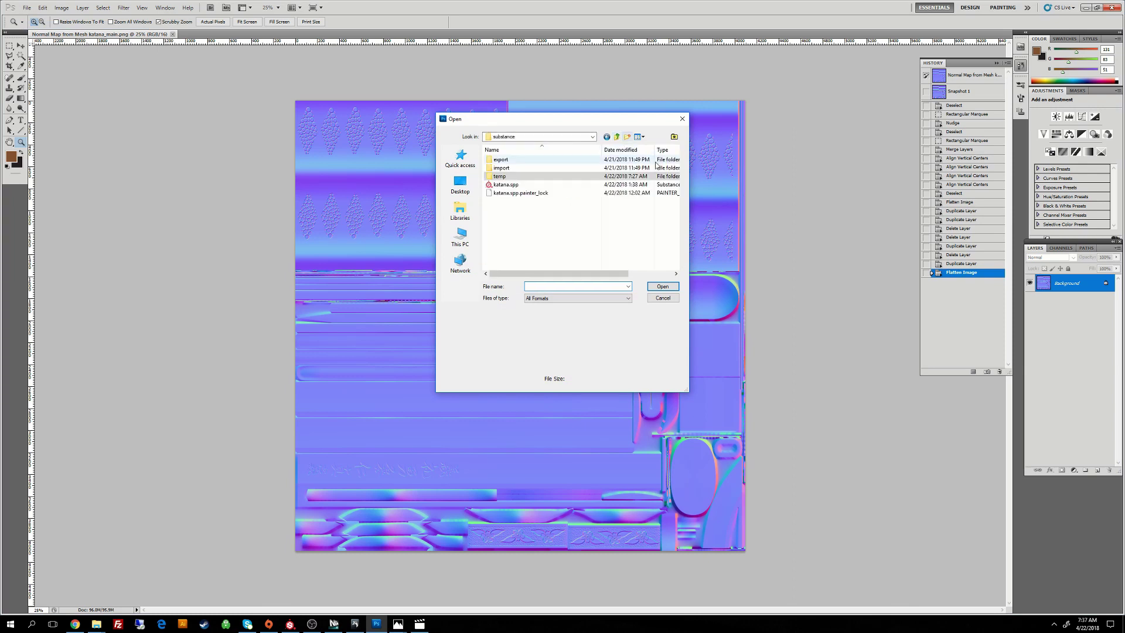
pyautogui.click(616, 137)
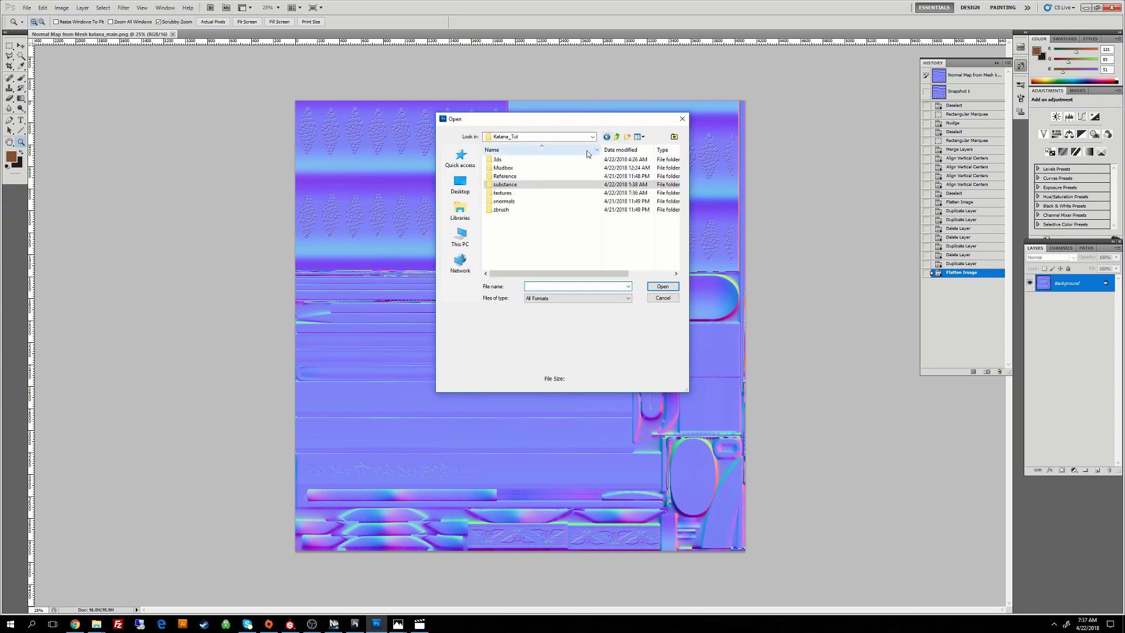
pyautogui.doubleClick(505, 193)
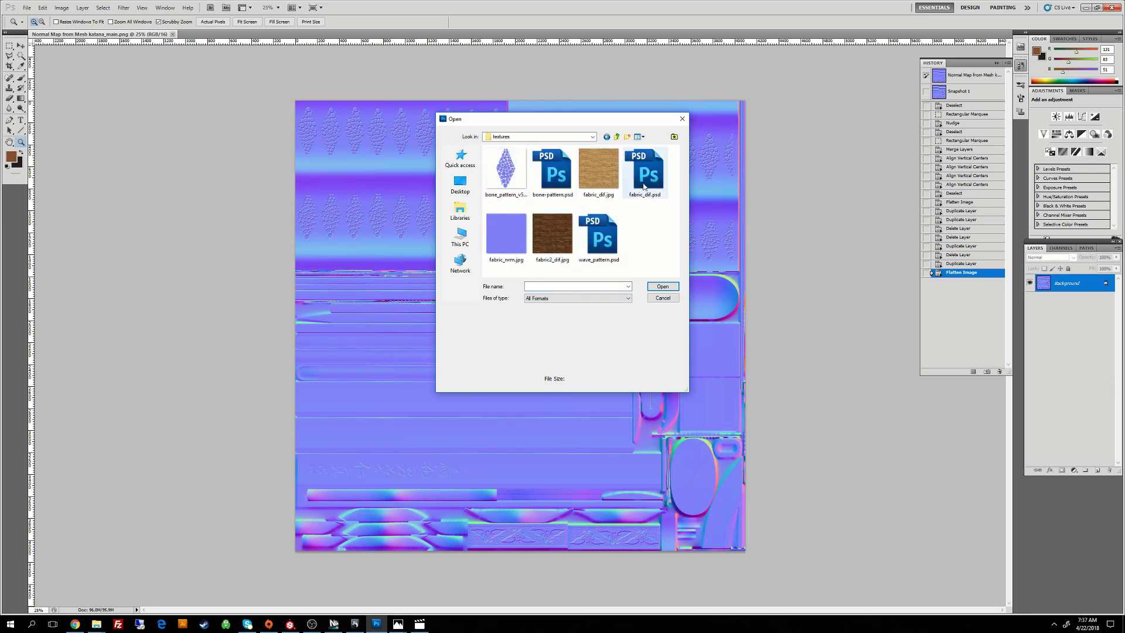
pyautogui.click(599, 239)
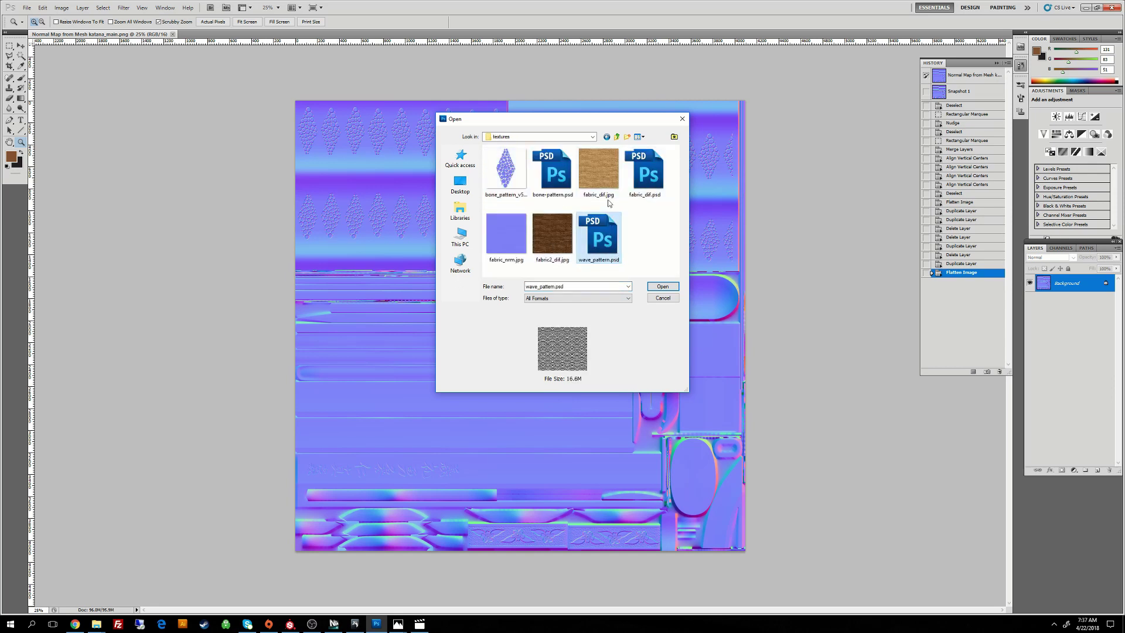
pyautogui.click(663, 287)
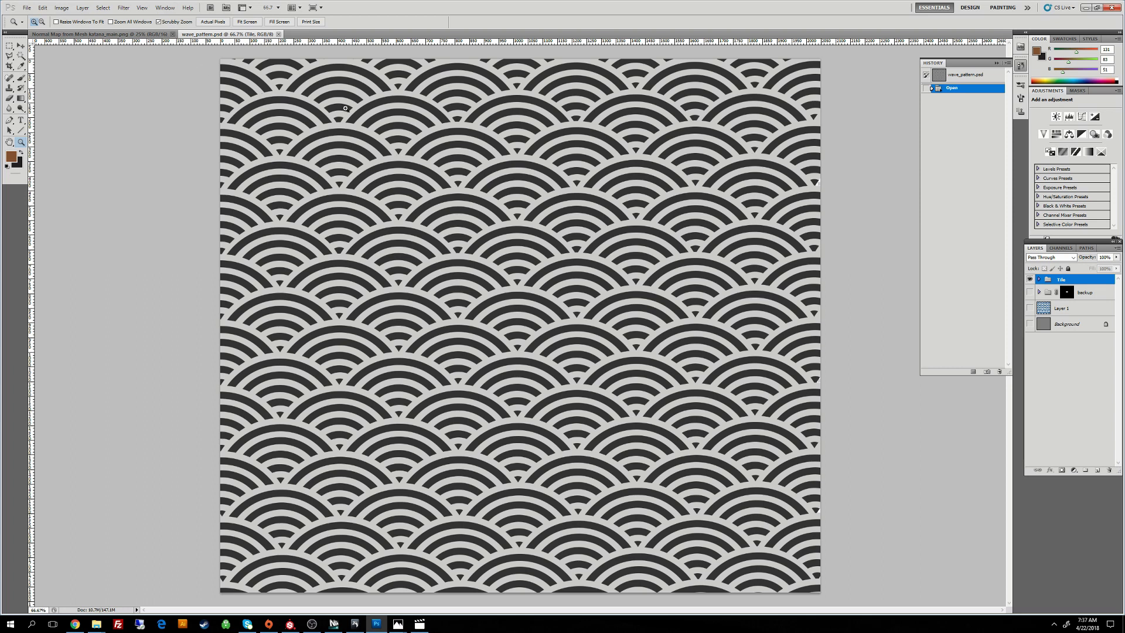
# Step: Copy the whole wave pattern merged and paste it into the katana normal map document
pyautogui.keyDown('alt'); pyautogui.click(409, 187); pyautogui.keyUp('alt')
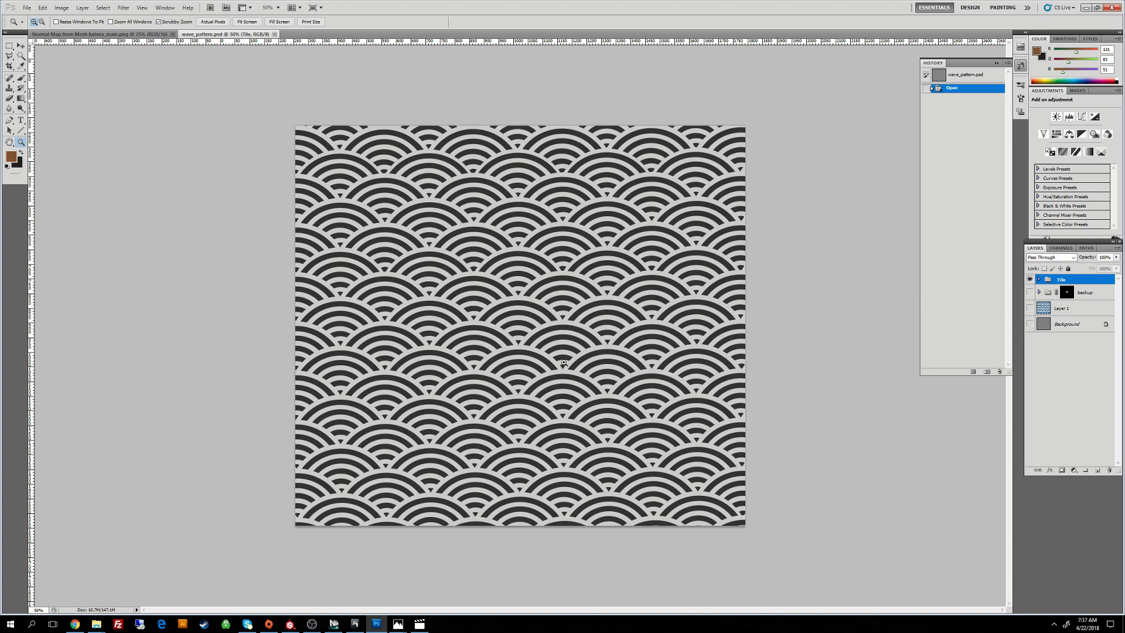
pyautogui.click(103, 8)
pyautogui.click(115, 18)
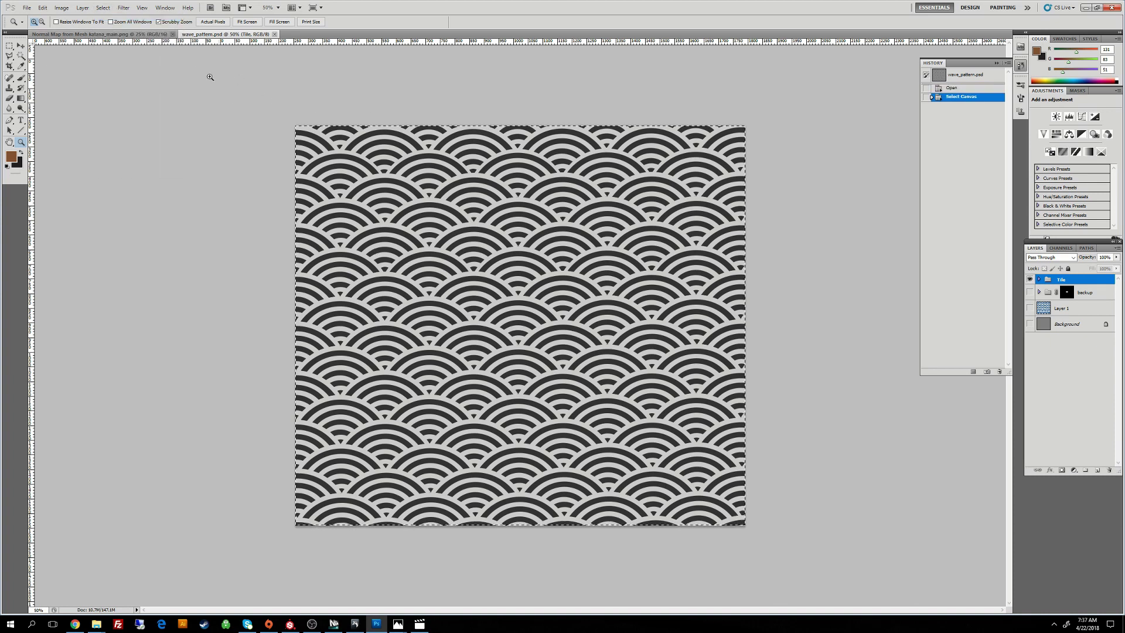
pyautogui.click(43, 8)
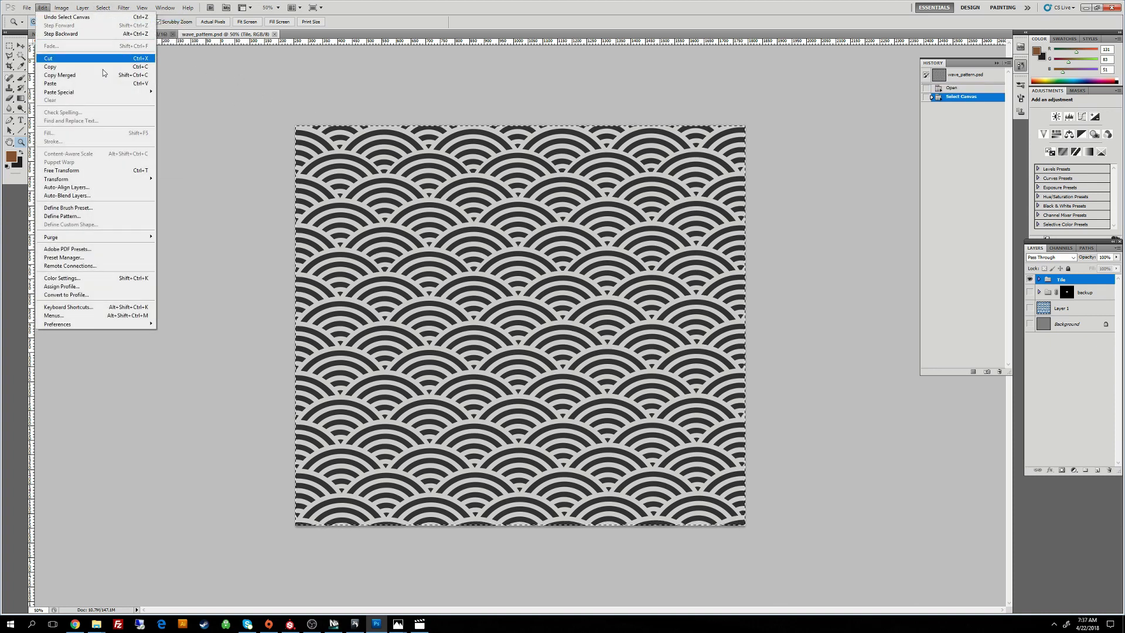
pyautogui.click(61, 75)
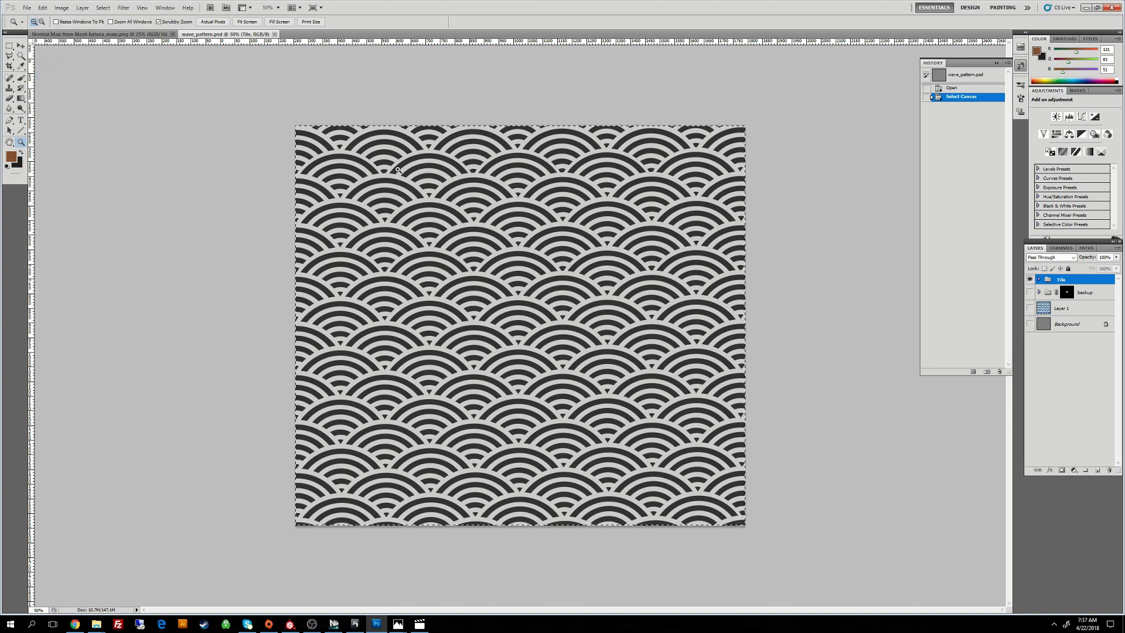
pyautogui.click(113, 34)
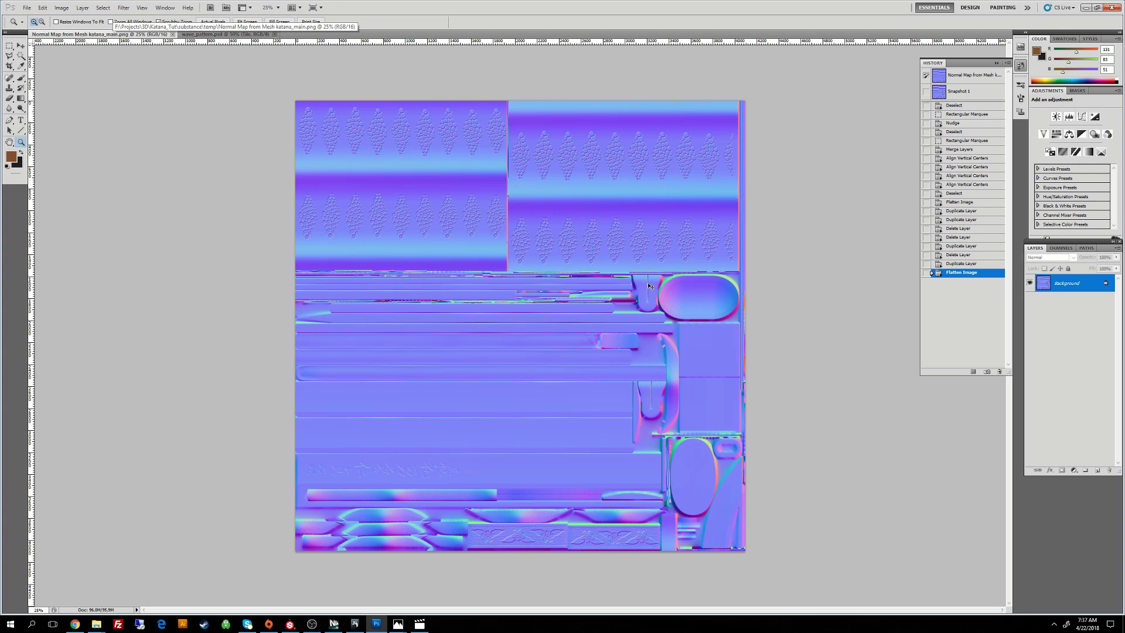
pyautogui.hotkey('ctrl', 'v')
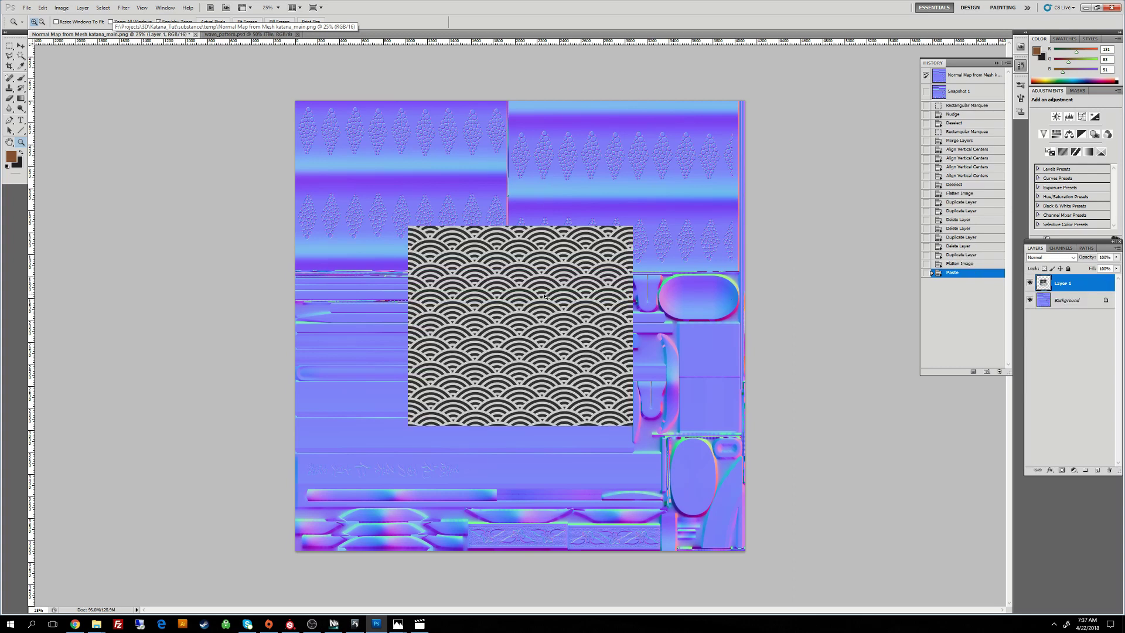
# Step: Rotate the pasted wave pattern by -90°, scale it to 90% and move it over the oval end cap
pyautogui.hotkey('ctrl', 't')
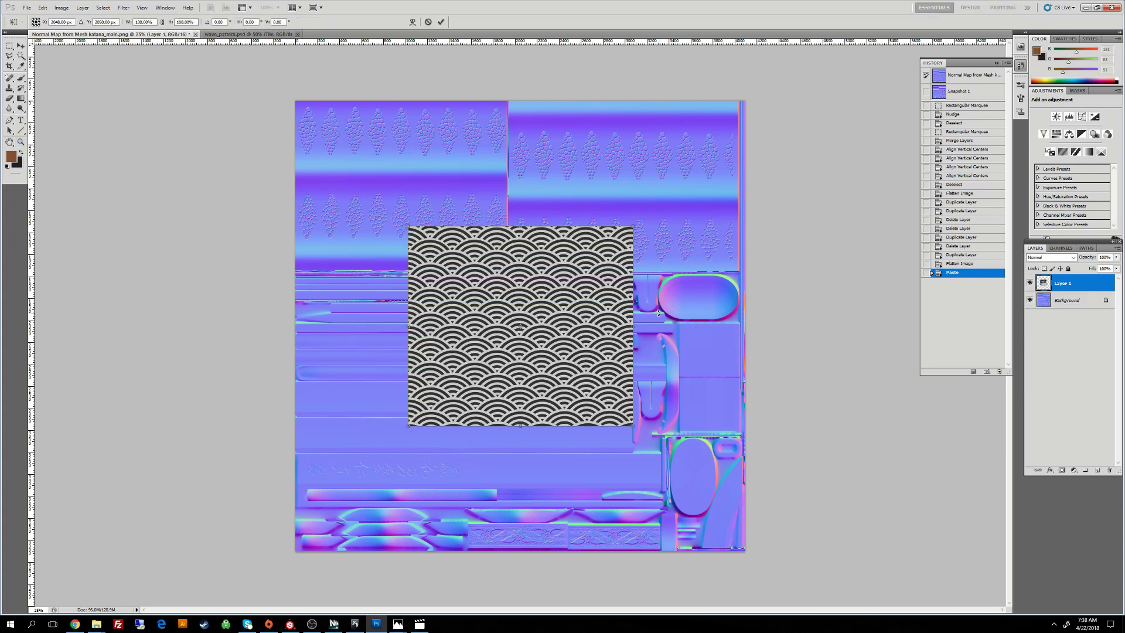
pyautogui.keyDown('shift'); pyautogui.moveTo(657, 313); pyautogui.dragTo(507, 220); pyautogui.keyUp('shift')
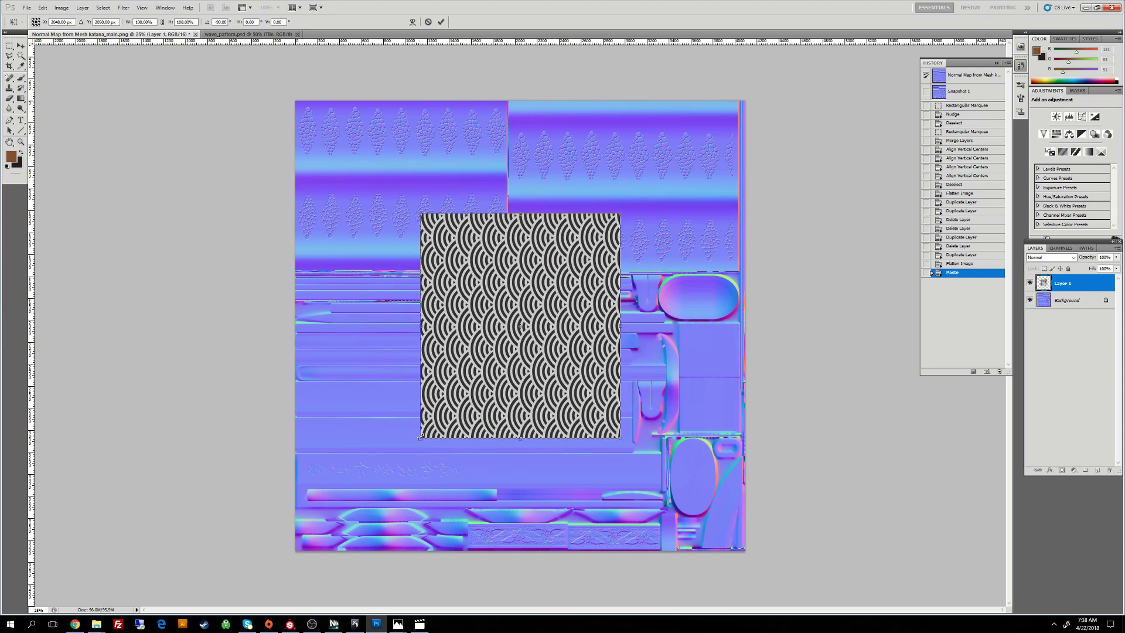
pyautogui.keyDown('shift'); pyautogui.moveTo(417, 432); pyautogui.dragTo(433, 408); pyautogui.keyUp('shift')
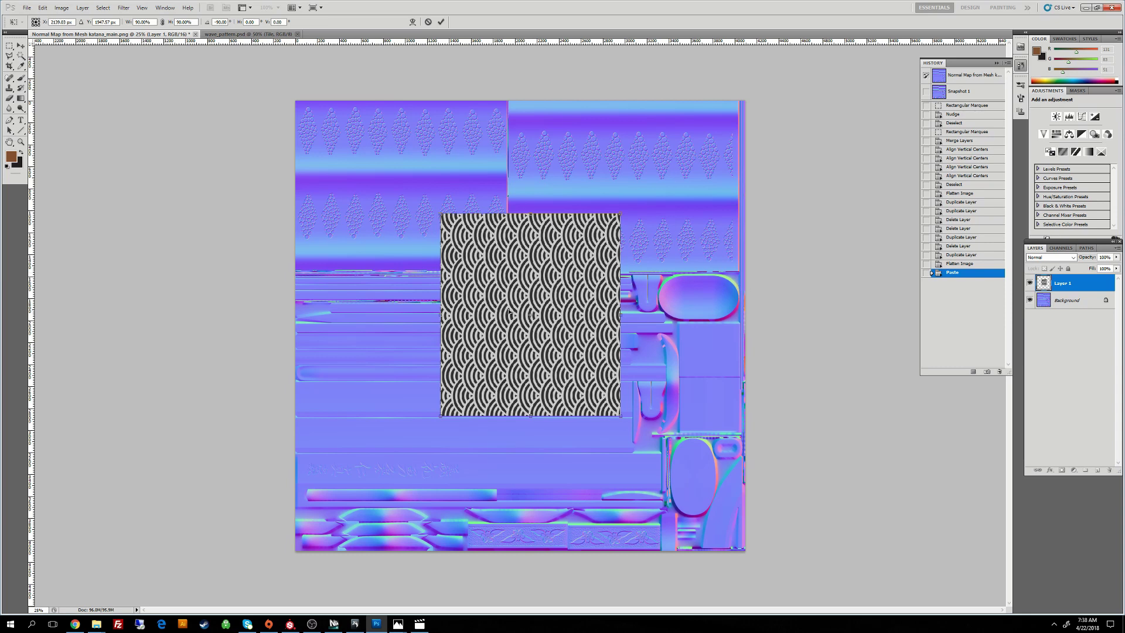
pyautogui.moveTo(508, 313); pyautogui.dragTo(640, 294)
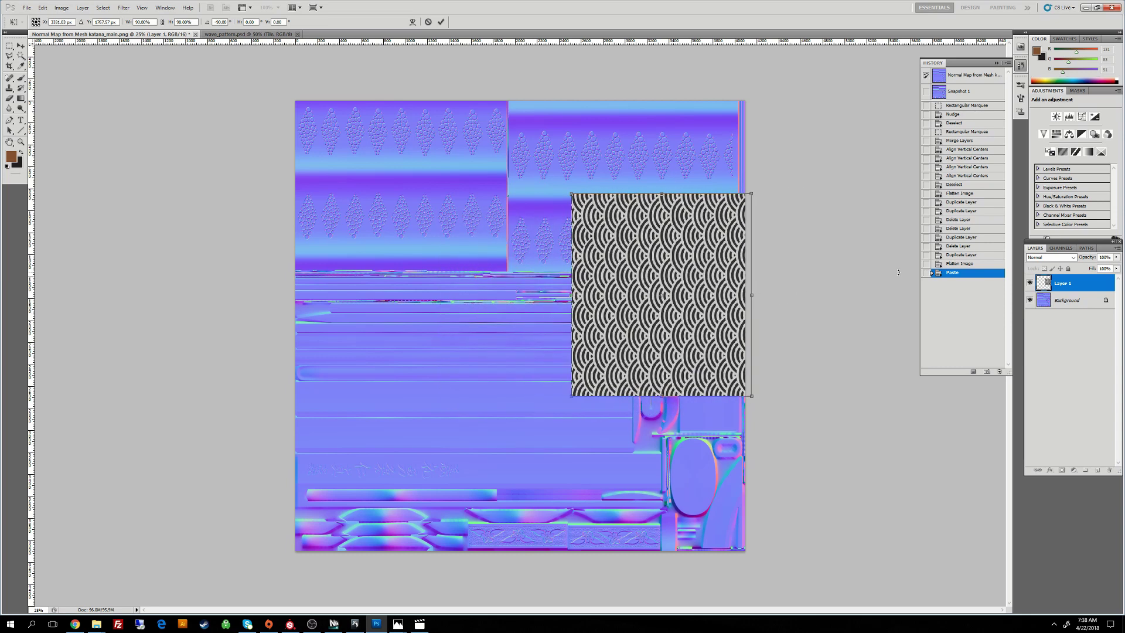
# Step: Lower the wave layer's opacity to 34% and scale the pattern to about 42% to match the oval's width
pyautogui.moveTo(1089, 260); pyautogui.dragTo(1060, 261)
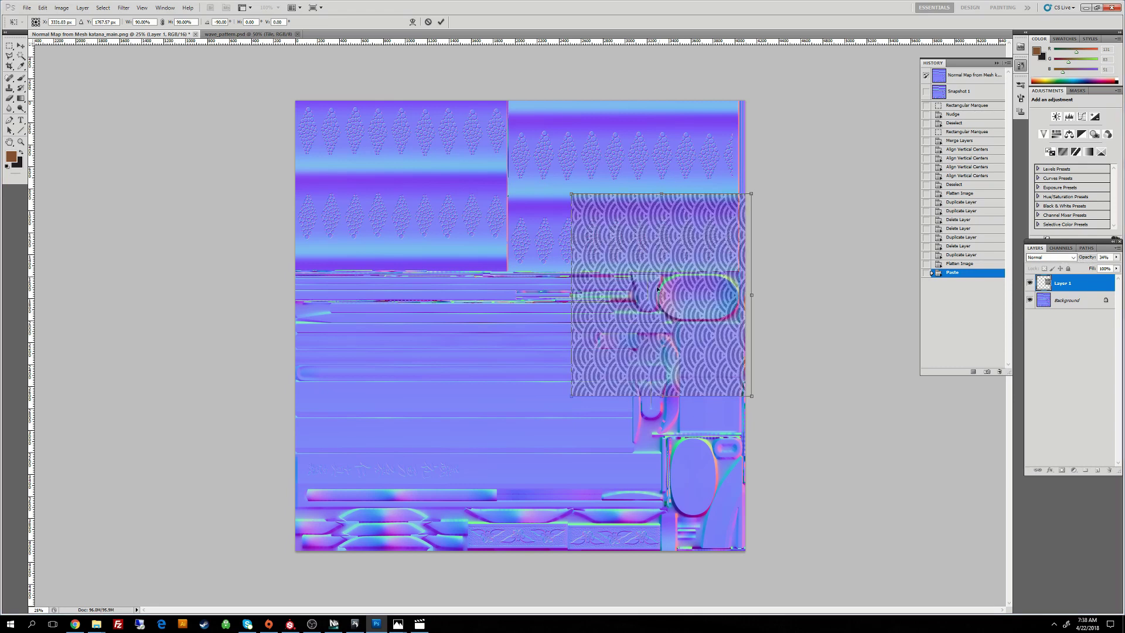
pyautogui.keyDown('shift'); pyautogui.moveTo(572, 397); pyautogui.dragTo(651, 333); pyautogui.keyUp('shift')
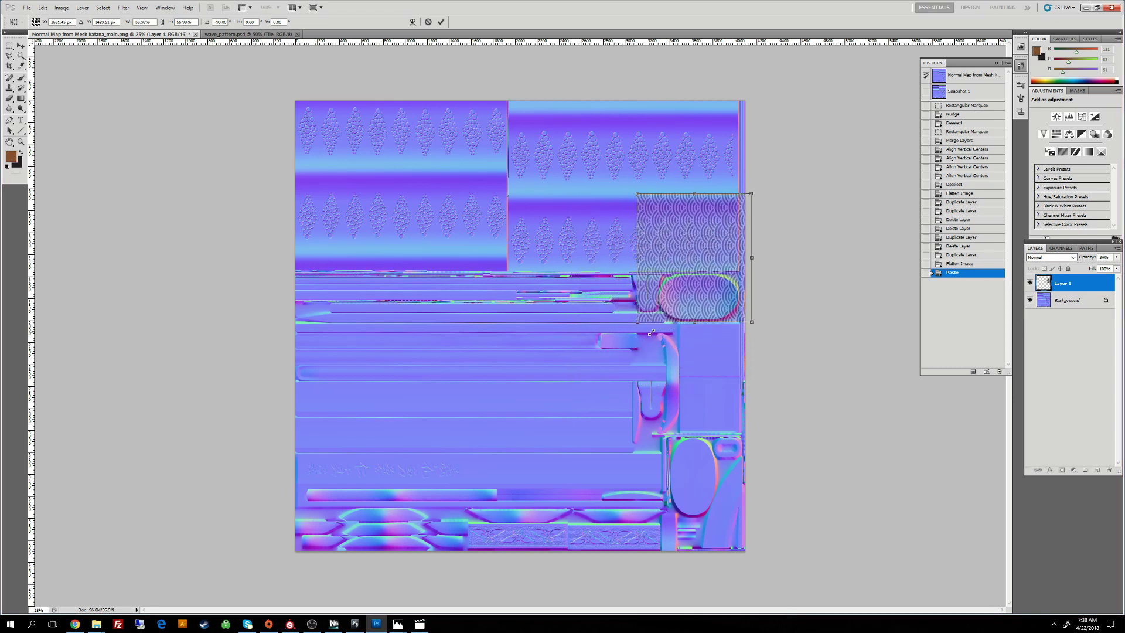
pyautogui.keyDown('shift'); pyautogui.moveTo(755, 193); pyautogui.dragTo(726, 225); pyautogui.keyUp('shift')
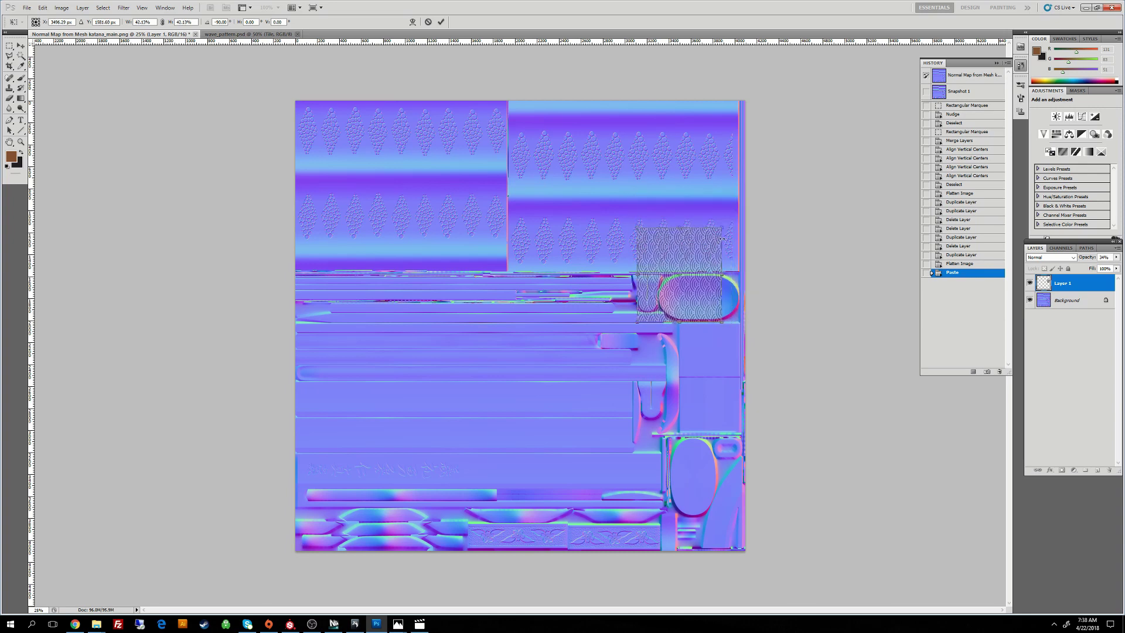
pyautogui.moveTo(687, 295); pyautogui.dragTo(739, 345)
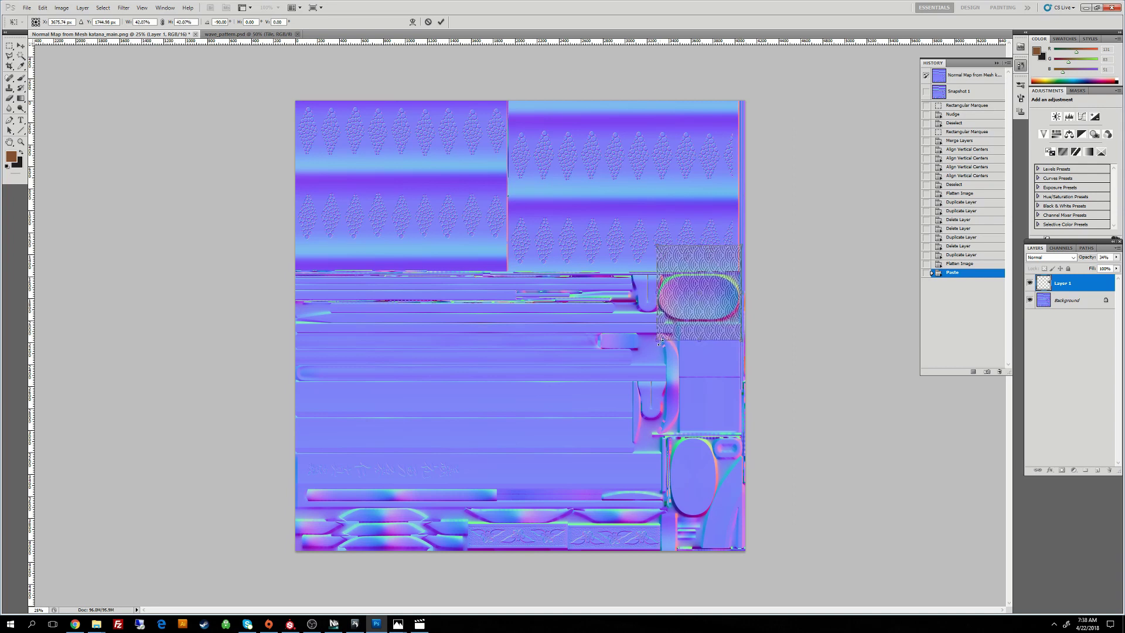
pyautogui.keyDown('shift'); pyautogui.moveTo(659, 339); pyautogui.dragTo(658, 339); pyautogui.keyUp('shift')
pyautogui.keyDown('shift'); pyautogui.moveTo(740, 339); pyautogui.dragTo(739, 337); pyautogui.keyUp('shift')
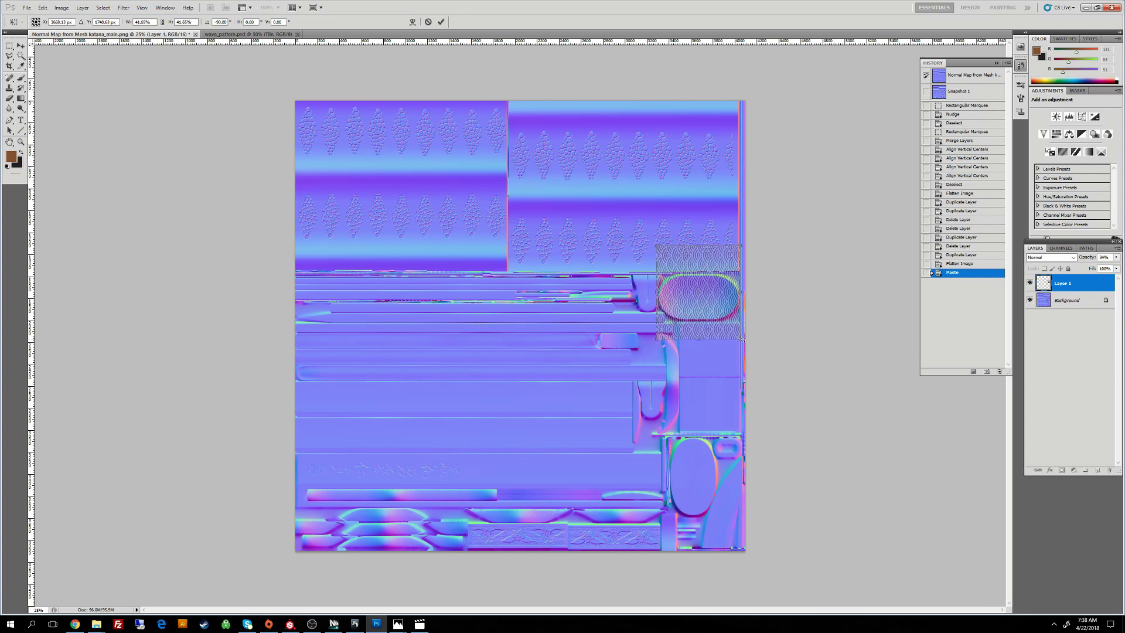
# Step: Nudge the wave pattern vertically until it is centred over the oval and apply the transform
pyautogui.press('Down')
pyautogui.press('Down')
pyautogui.press('Down')
pyautogui.press('Down')
pyautogui.press('Down')
pyautogui.press('Down')
pyautogui.press('Down')
pyautogui.press('Down')
pyautogui.press('Down')
pyautogui.press('Down')
pyautogui.press('Down')
pyautogui.press('Down')
pyautogui.press('Down')
pyautogui.press('Down')
pyautogui.press('Down')
pyautogui.press('Down')
pyautogui.press('Down')
pyautogui.press('Down')
pyautogui.press('Down')
pyautogui.press('Down')
pyautogui.press('Up')
pyautogui.press('Up')
pyautogui.press('Up')
pyautogui.press('Up')
pyautogui.press('Up')
pyautogui.press('Up')
pyautogui.press('Up')
pyautogui.press('Up')
pyautogui.press('Up')
pyautogui.press('Up')
pyautogui.press('Up')
pyautogui.press('Up')
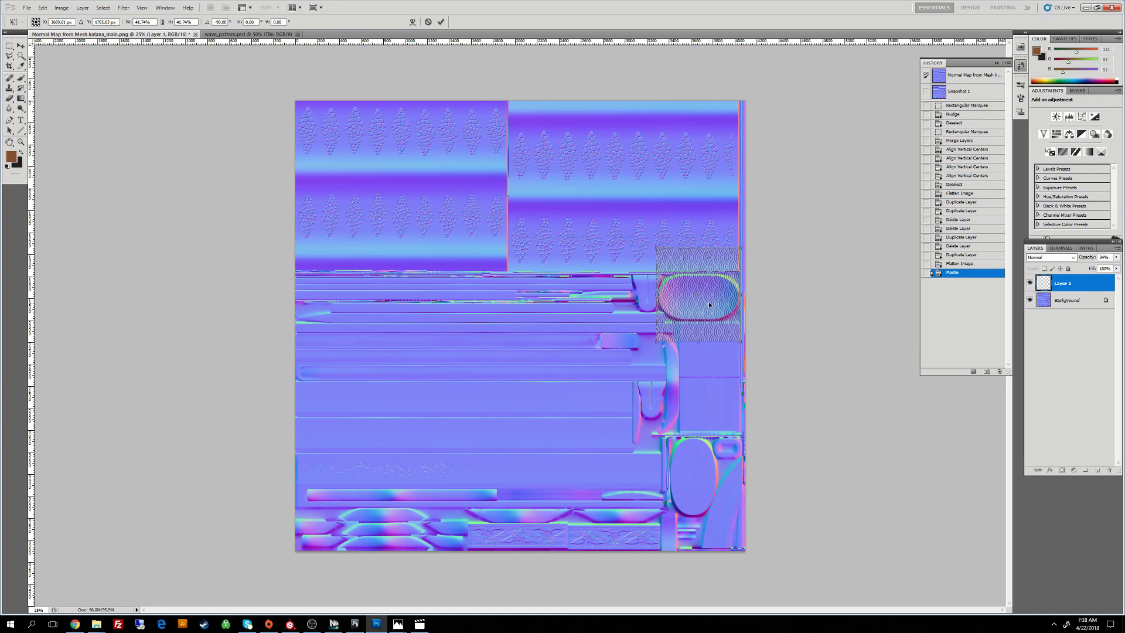
pyautogui.press('Down')
pyautogui.press('Down')
pyautogui.press('Down')
pyautogui.press('Down')
pyautogui.press('Down')
pyautogui.press('Down')
pyautogui.press('Down')
pyautogui.press('Down')
pyautogui.press('Return')
# Step: Restore the wave layer's opacity to 100% and compare its placement with the oval underneath
pyautogui.press('z')
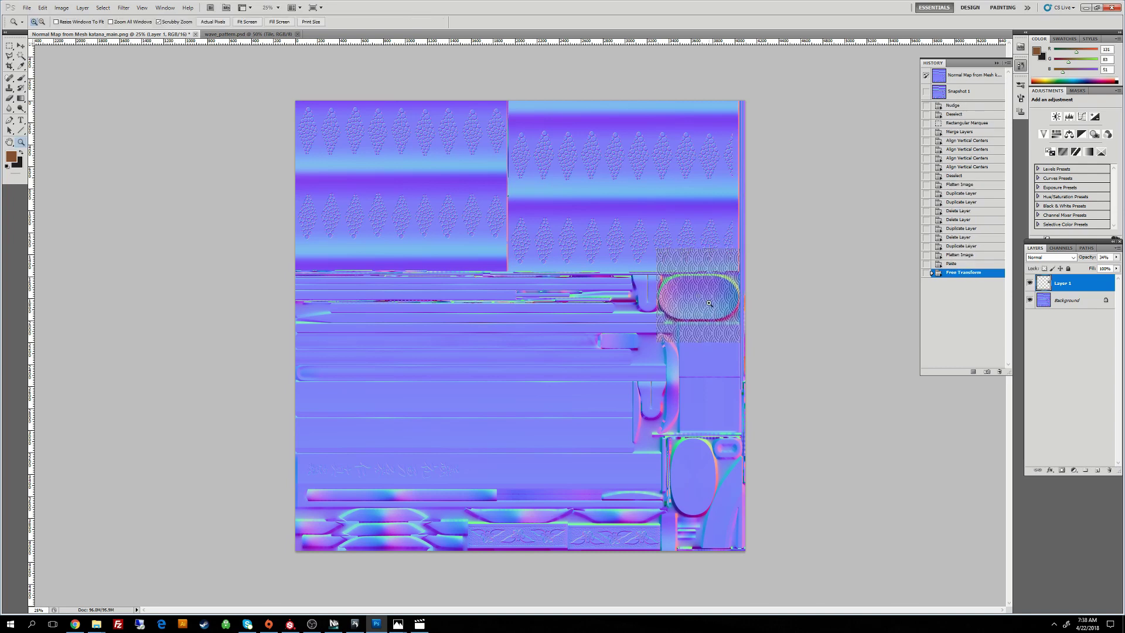
pyautogui.moveTo(720, 332)
pyautogui.mouseDown()
pyautogui.moveTo(710, 324)
pyautogui.moveTo(719, 311)
pyautogui.mouseUp()
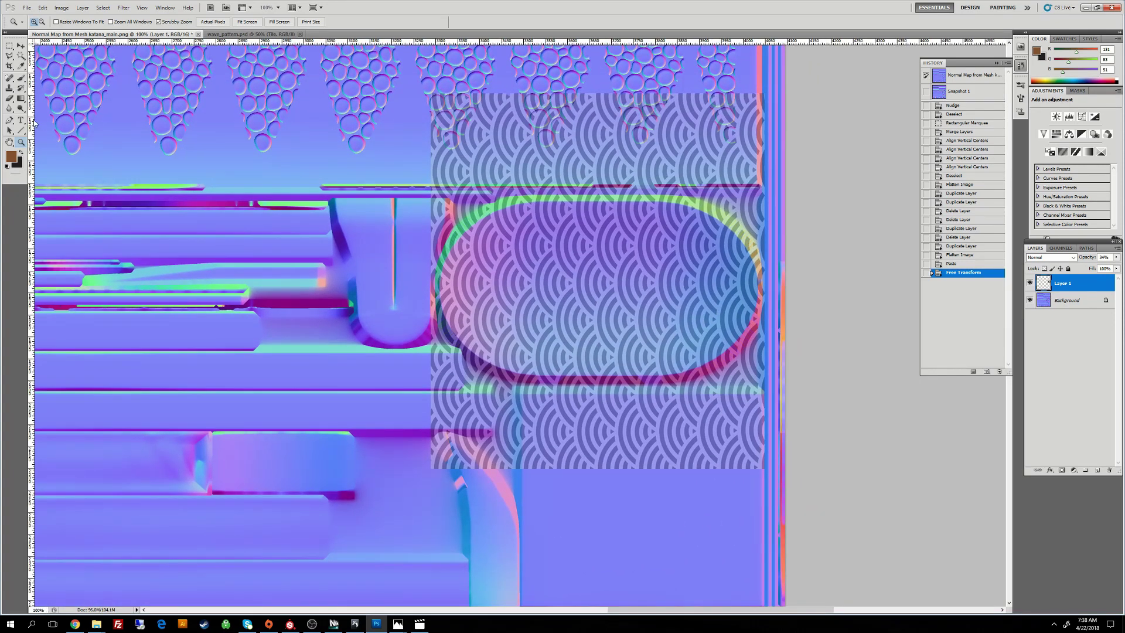
pyautogui.click(10, 121)
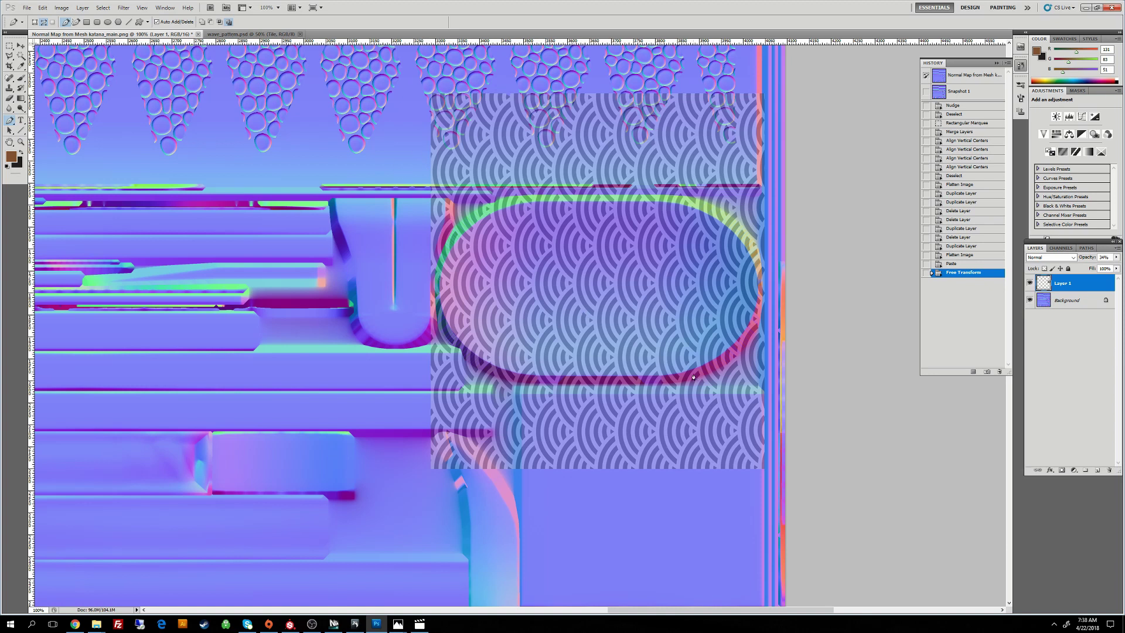
pyautogui.press('0')
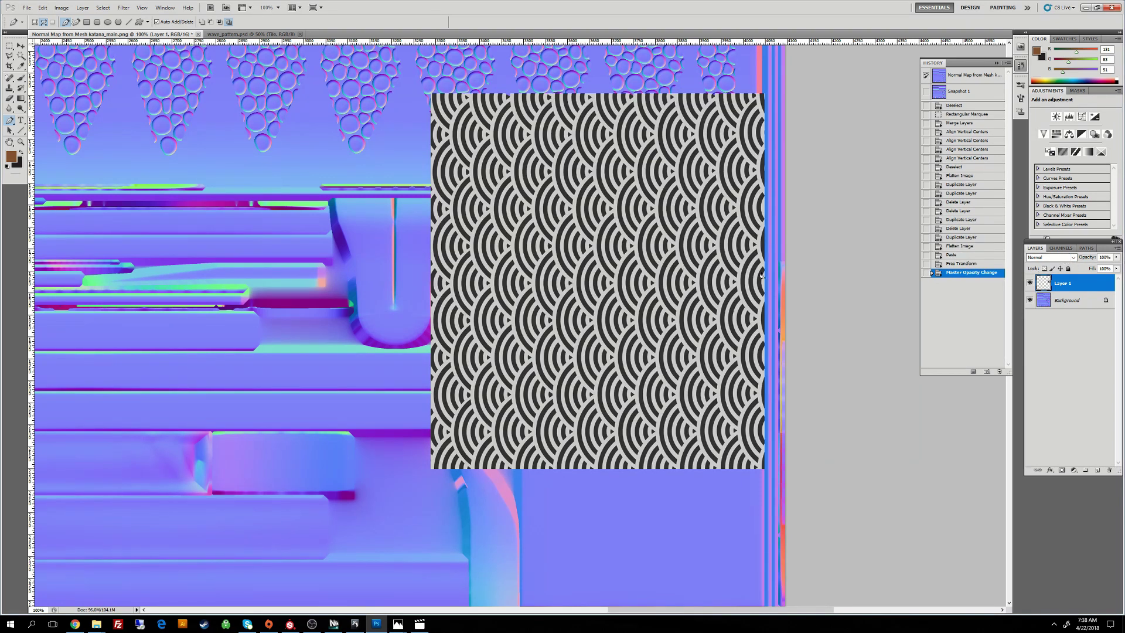
pyautogui.click(1029, 283)
pyautogui.click(1030, 283)
# Step: Convert the wave pattern layer into a normal map with the NVIDIA NormalMapFilter
pyautogui.click(124, 8)
pyautogui.moveTo(199, 199)
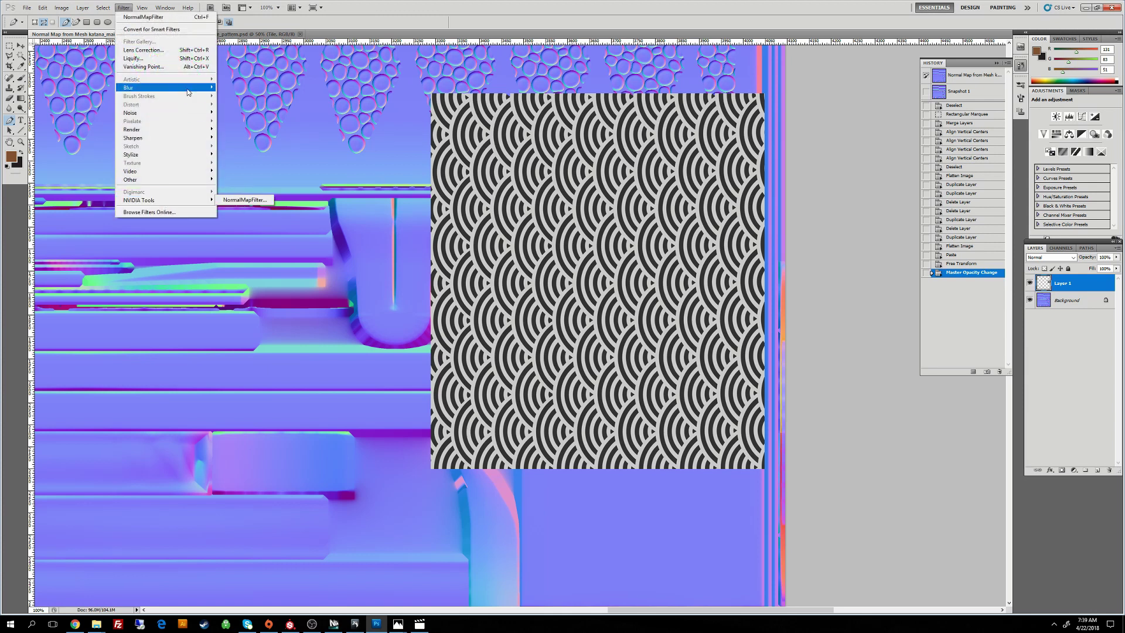
pyautogui.click(244, 199)
pyautogui.moveTo(167, 34); pyautogui.dragTo(335, 56)
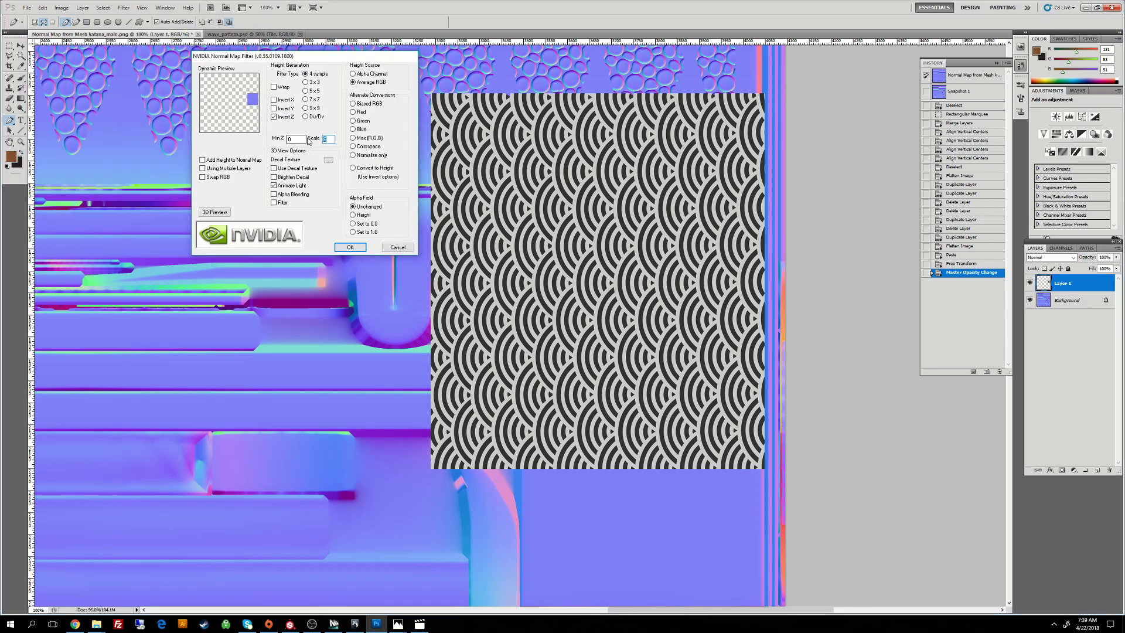
pyautogui.click(350, 248)
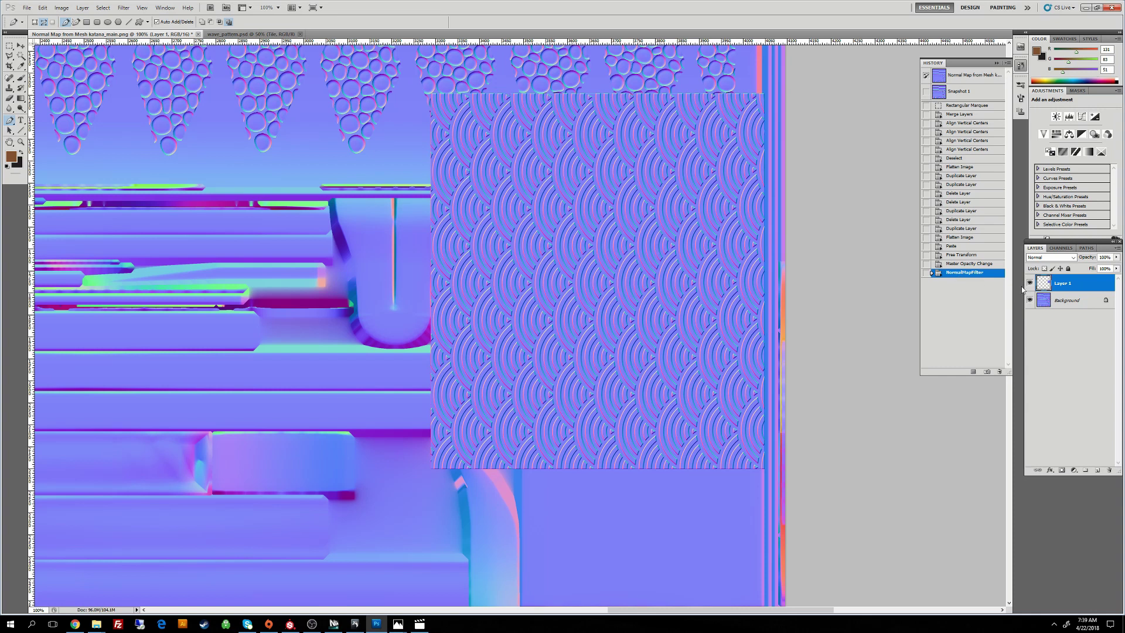
# Step: Copy the wave normal map into a new 760 × 855 pixel, 16-bit RGB document
pyautogui.keyDown('ctrl'); pyautogui.click(1046, 286); pyautogui.keyUp('ctrl')
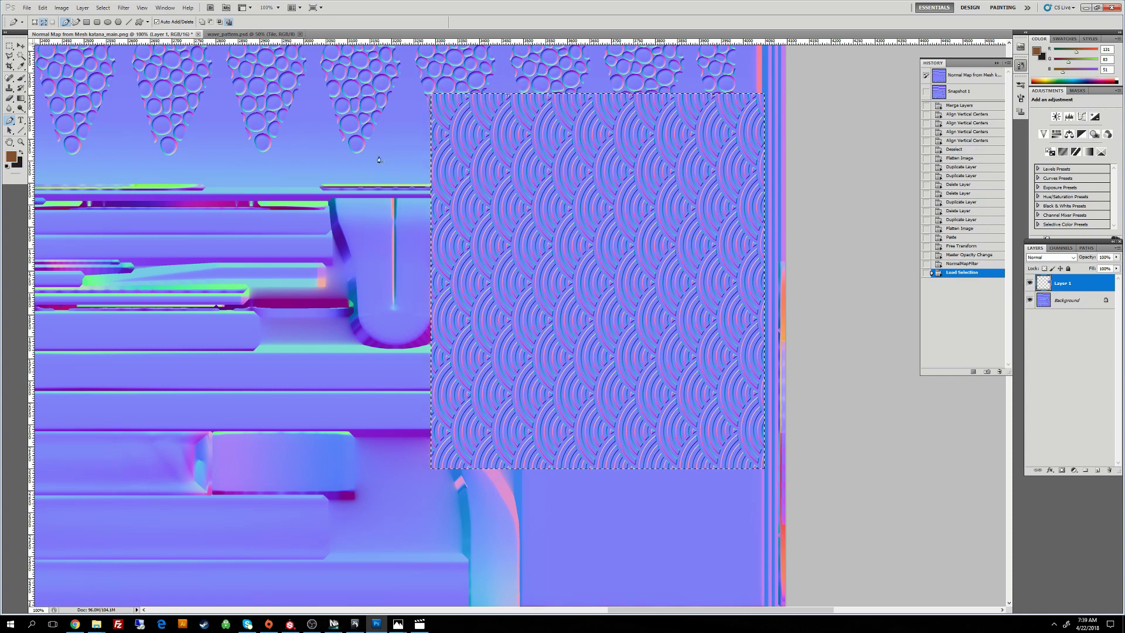
pyautogui.click(42, 8)
pyautogui.click(53, 76)
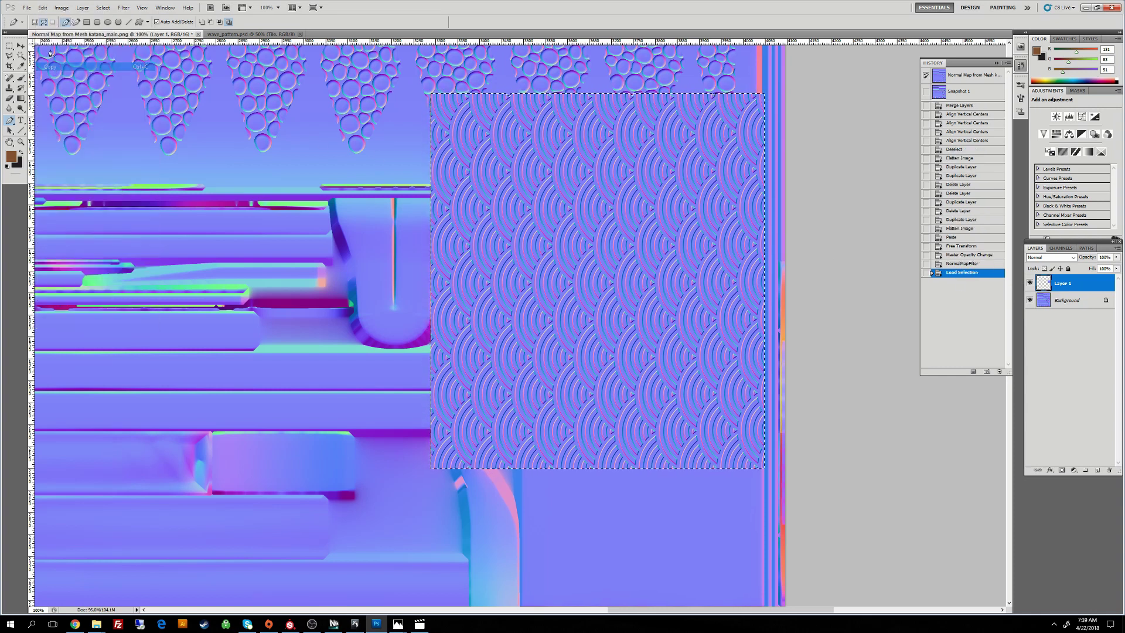
pyautogui.click(27, 8)
pyautogui.click(47, 16)
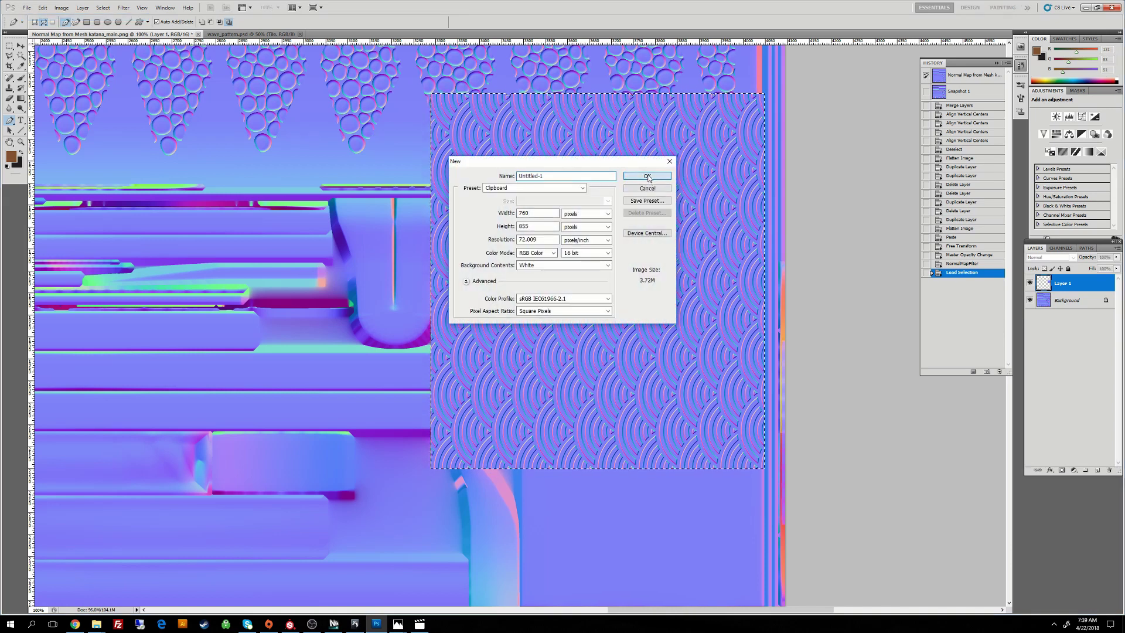
pyautogui.click(647, 176)
pyautogui.hotkey('ctrl', 'v')
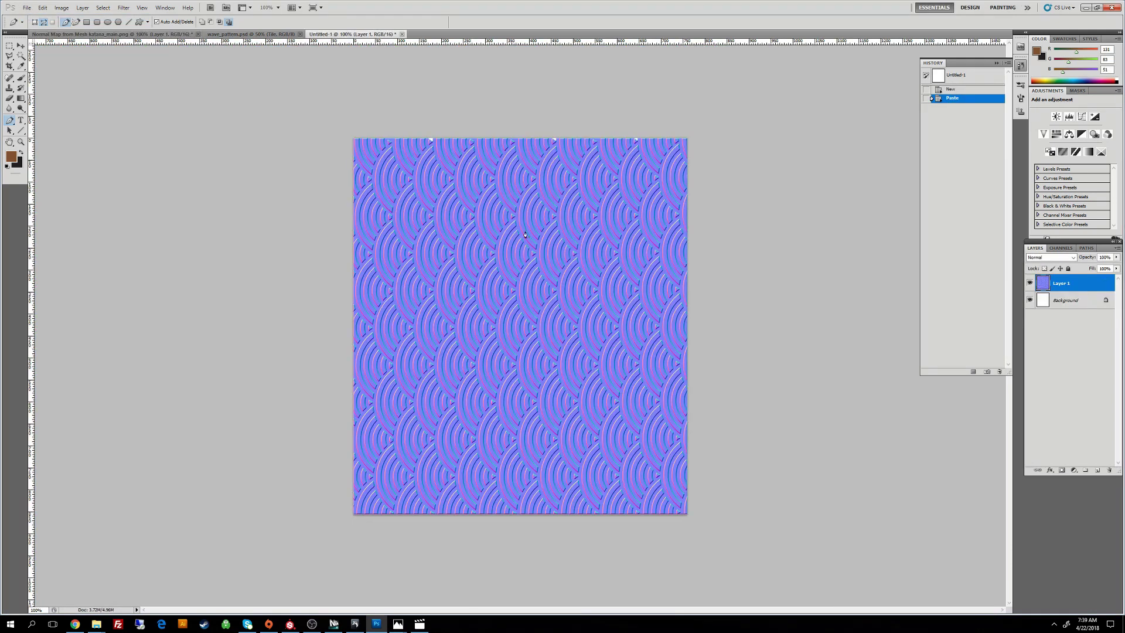
# Step: Invert the green channel of the wave normal map, restore the RGB composite view and copy the whole image
pyautogui.click(1060, 248)
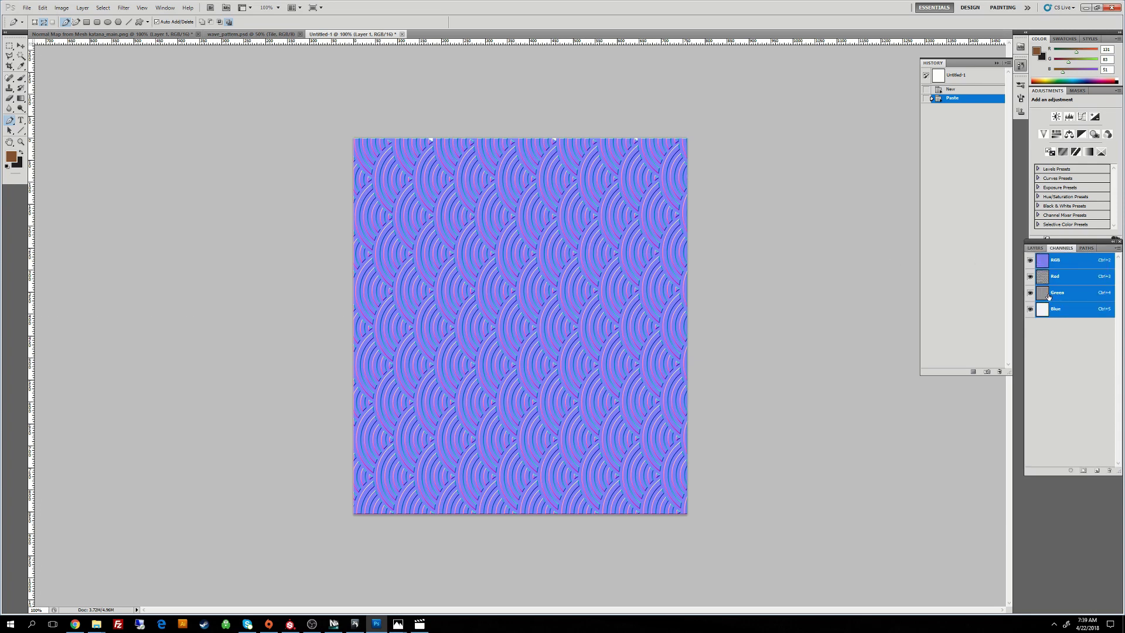
pyautogui.click(1068, 292)
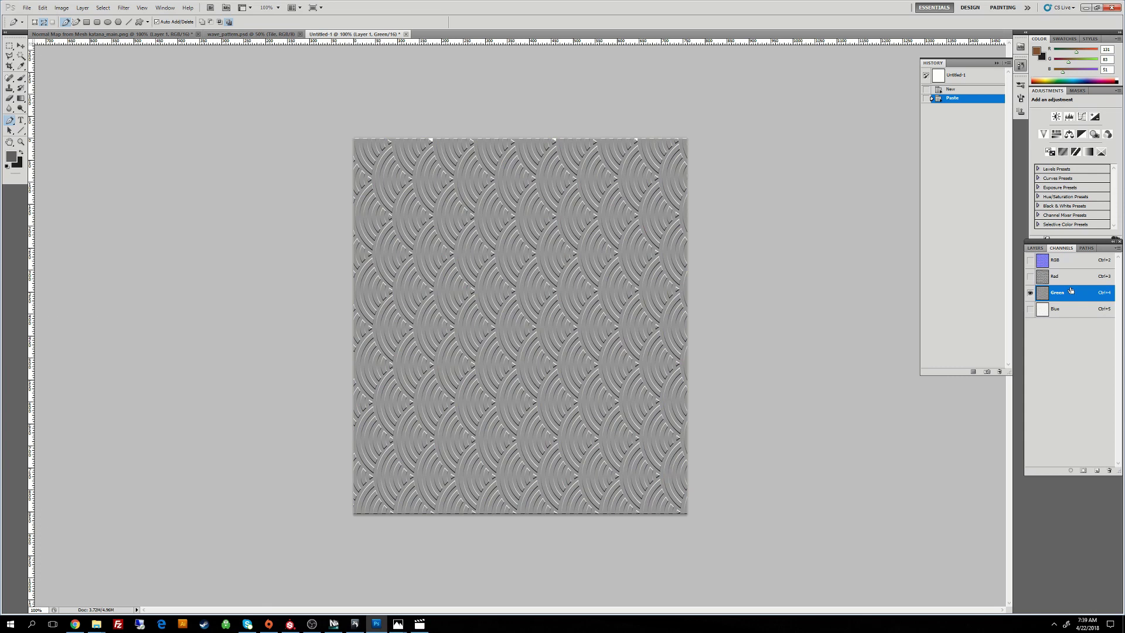
pyautogui.hotkey('ctrl', 'i')
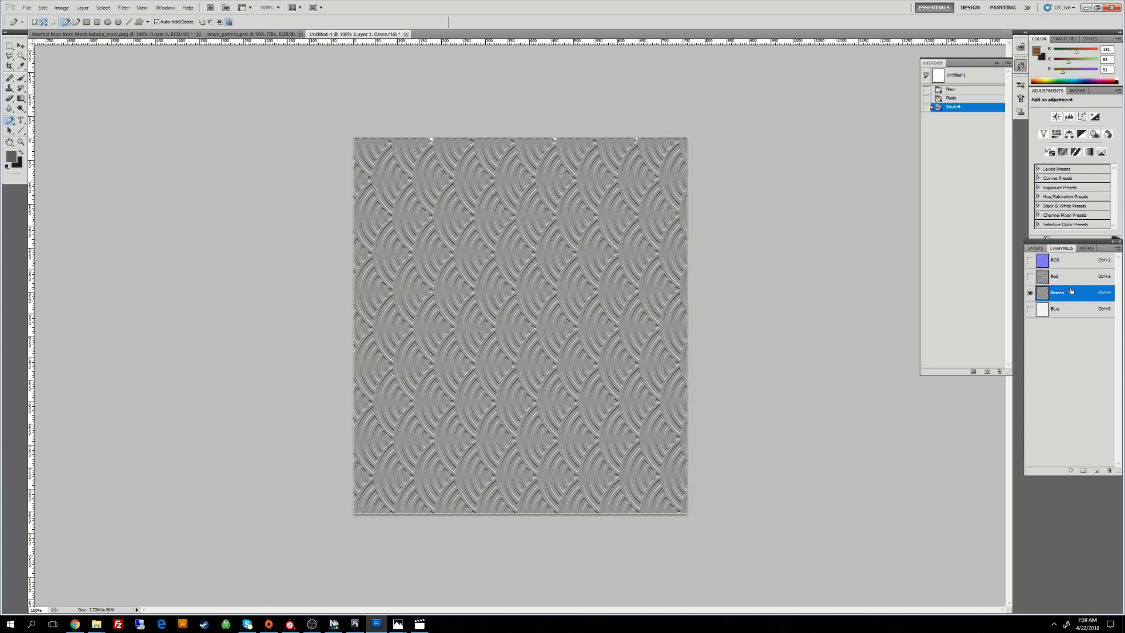
pyautogui.click(1038, 249)
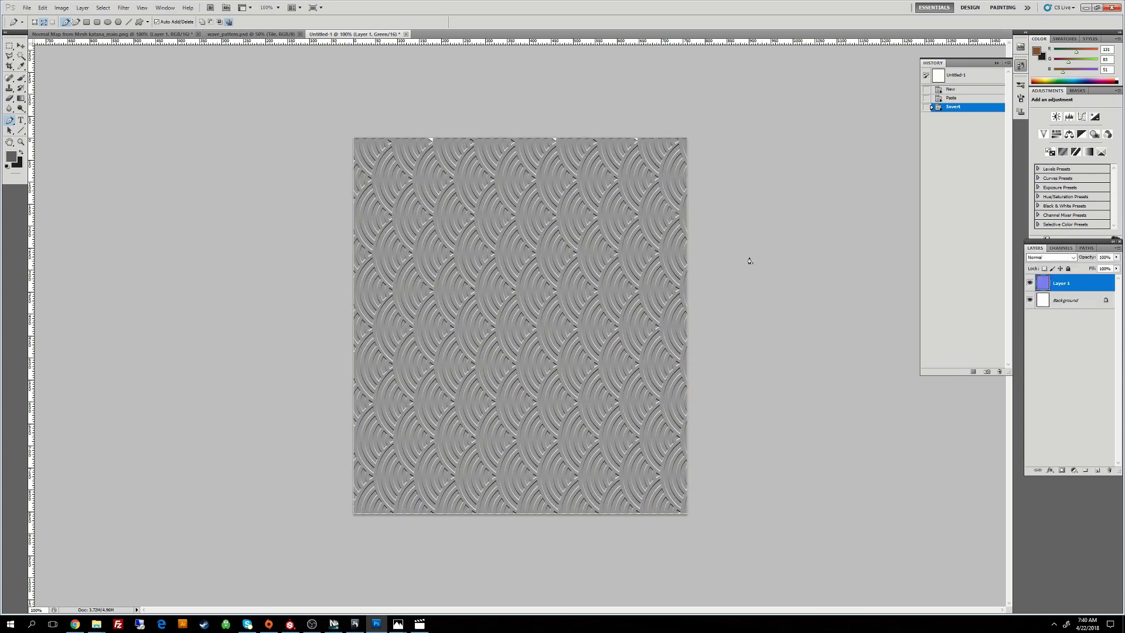
pyautogui.click(1061, 248)
pyautogui.click(1068, 265)
pyautogui.hotkey('ctrl', 'a')
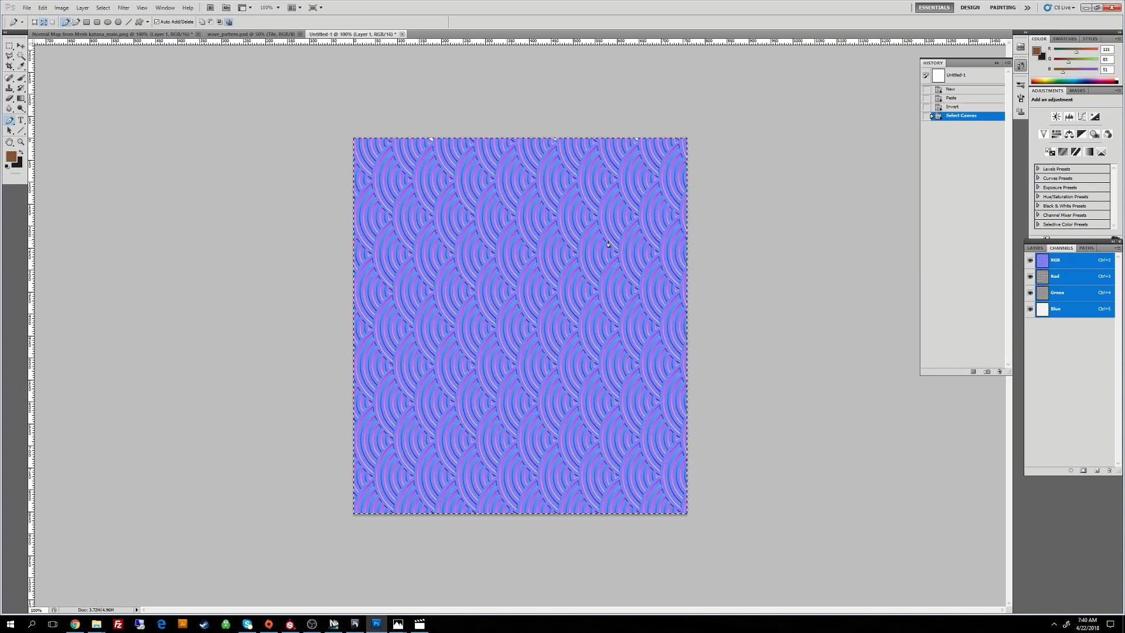
pyautogui.click(43, 7)
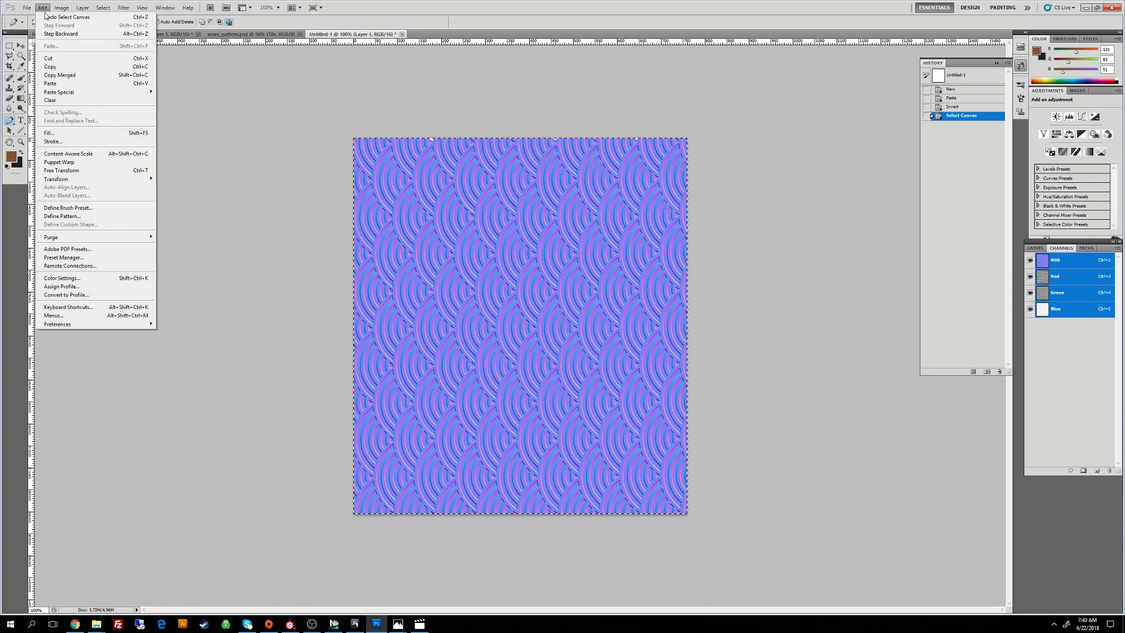
pyautogui.click(82, 66)
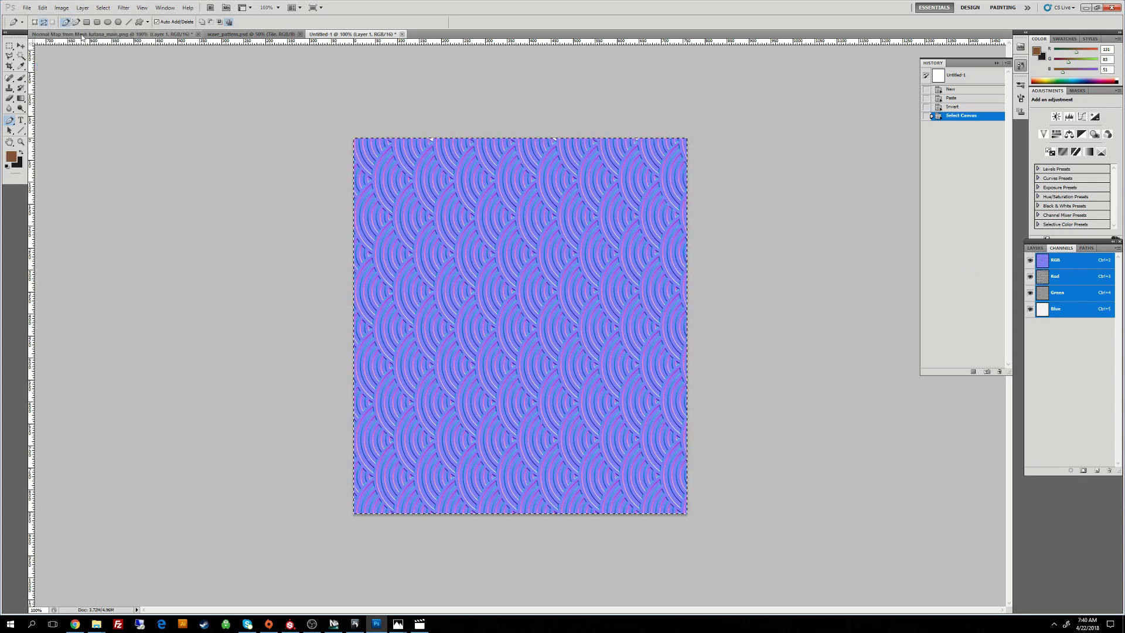
# Step: In the katana normal map document, delete the old wave layer and paste the corrected wave normal map in place
pyautogui.click(82, 34)
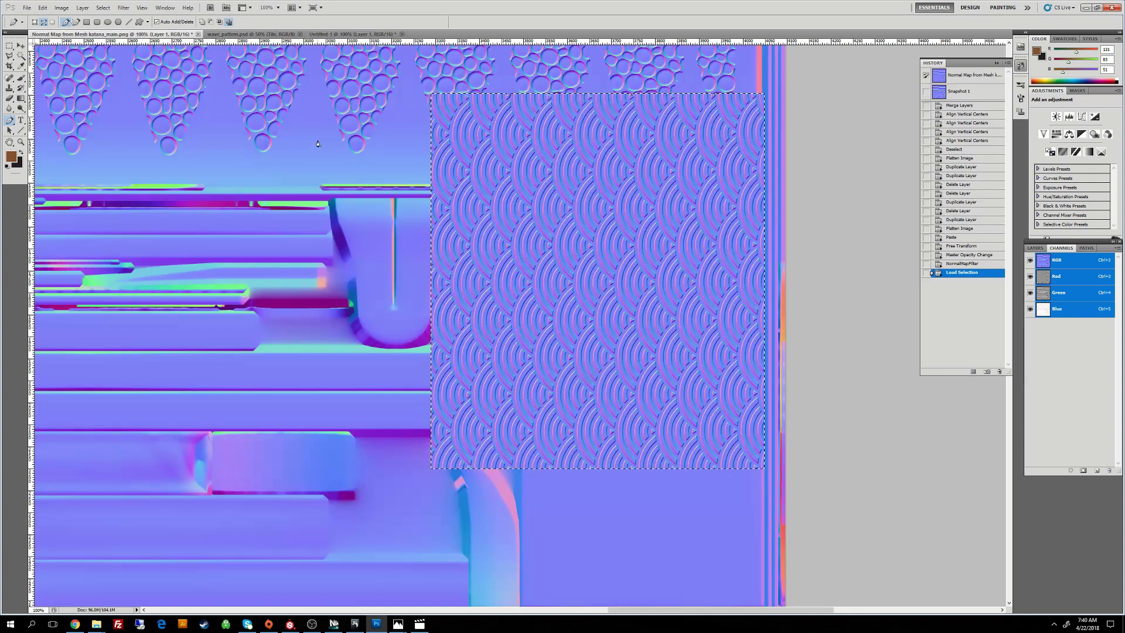
pyautogui.click(1035, 248)
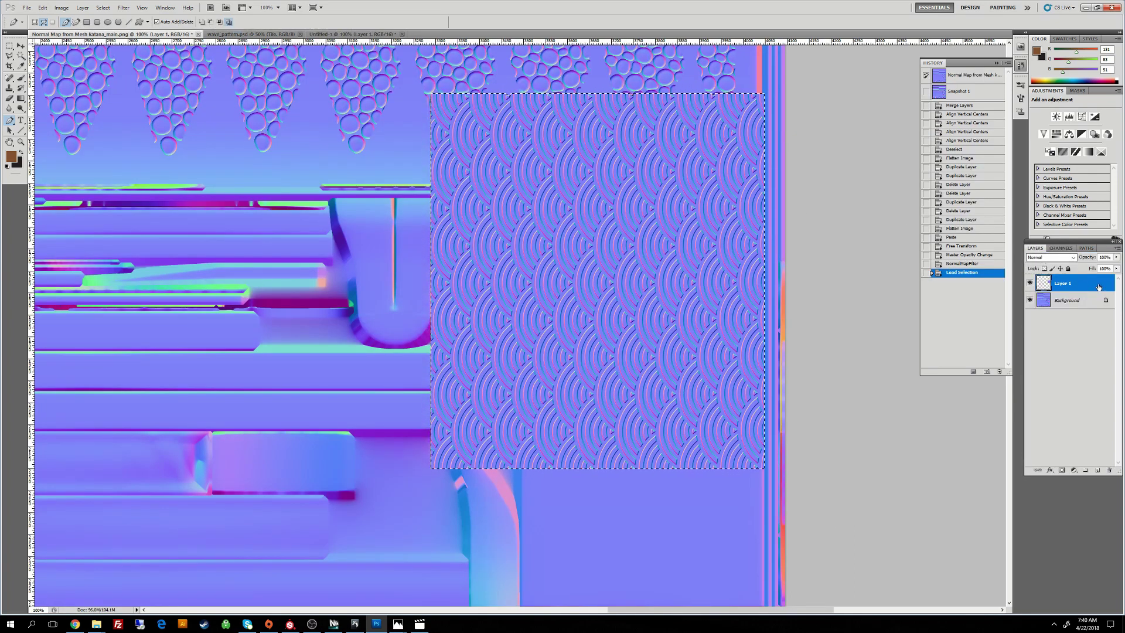
pyautogui.moveTo(1085, 286); pyautogui.dragTo(1109, 469)
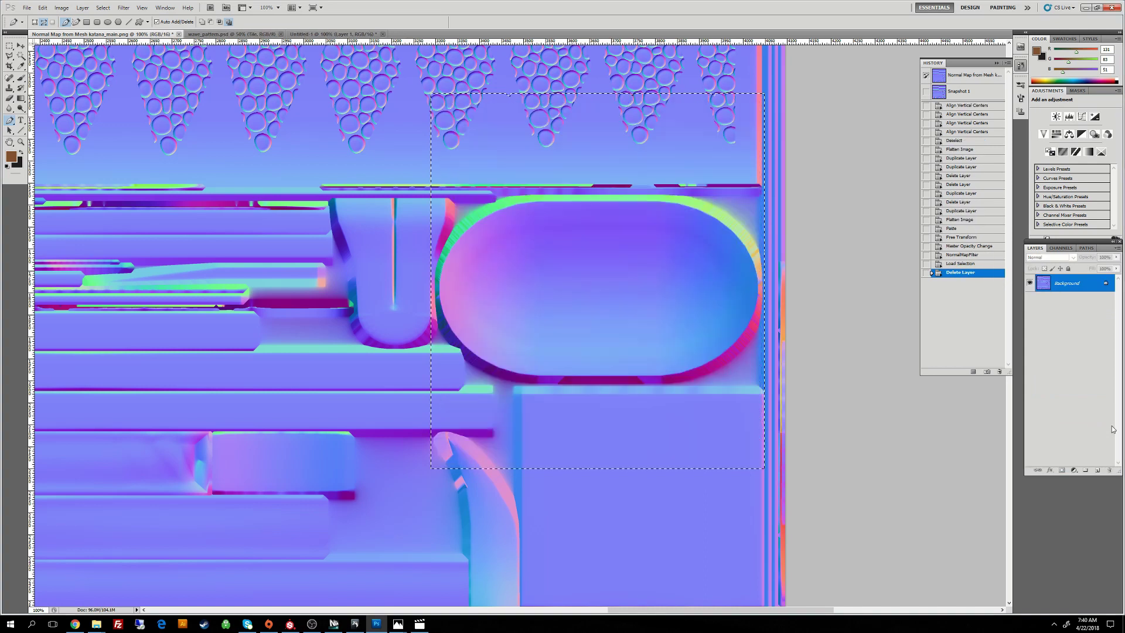
pyautogui.click(43, 7)
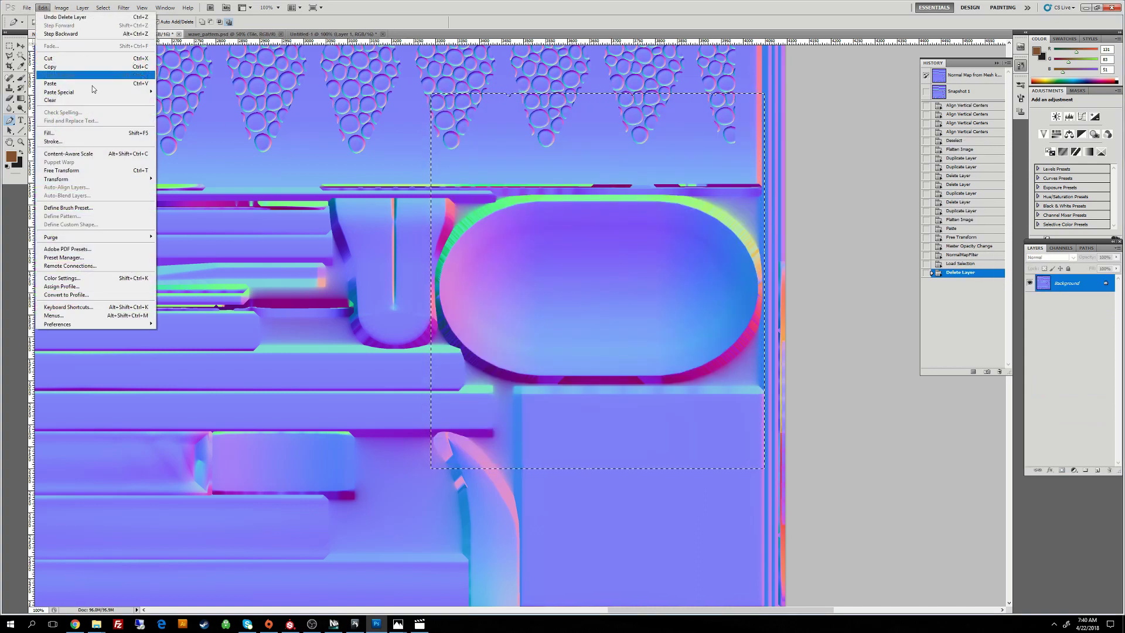
pyautogui.moveTo(61, 93)
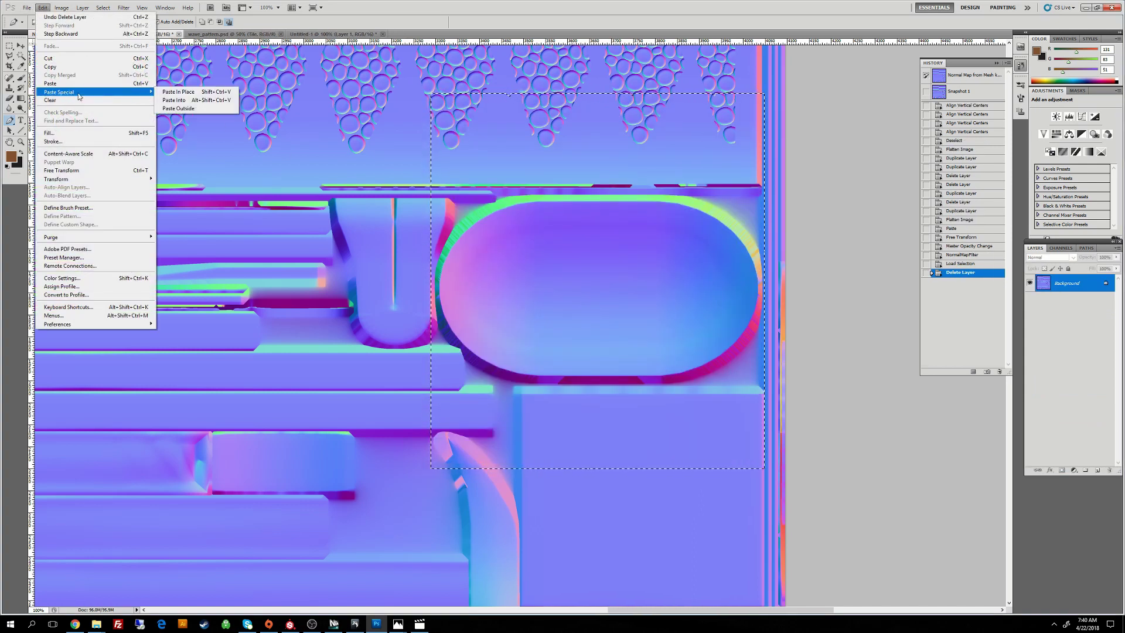
pyautogui.click(188, 96)
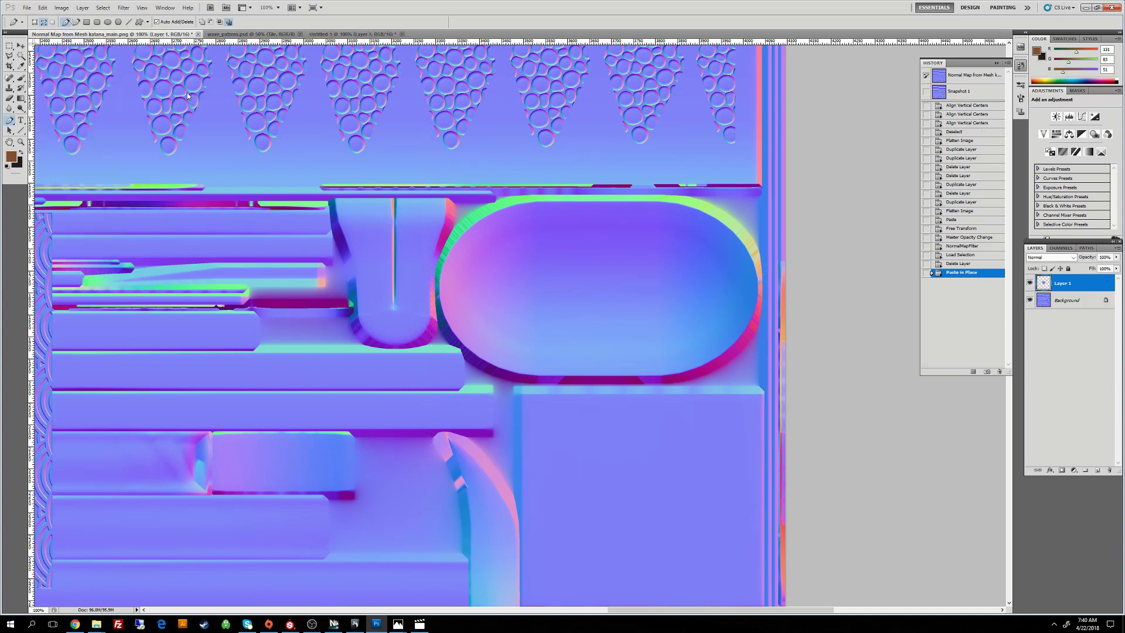
# Step: Move the pasted wave layer roughly over the oval end cap
pyautogui.press('z')
pyautogui.keyDown('alt'); pyautogui.click(378, 274); pyautogui.keyUp('alt')
pyautogui.keyDown('alt'); pyautogui.click(378, 275); pyautogui.keyUp('alt')
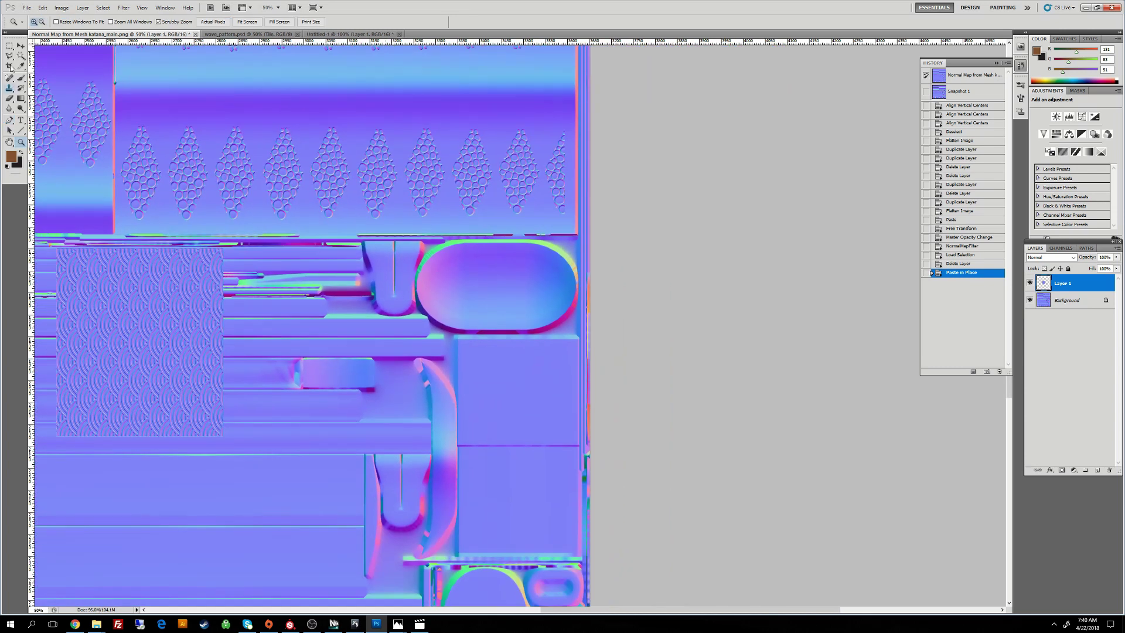
pyautogui.click(21, 46)
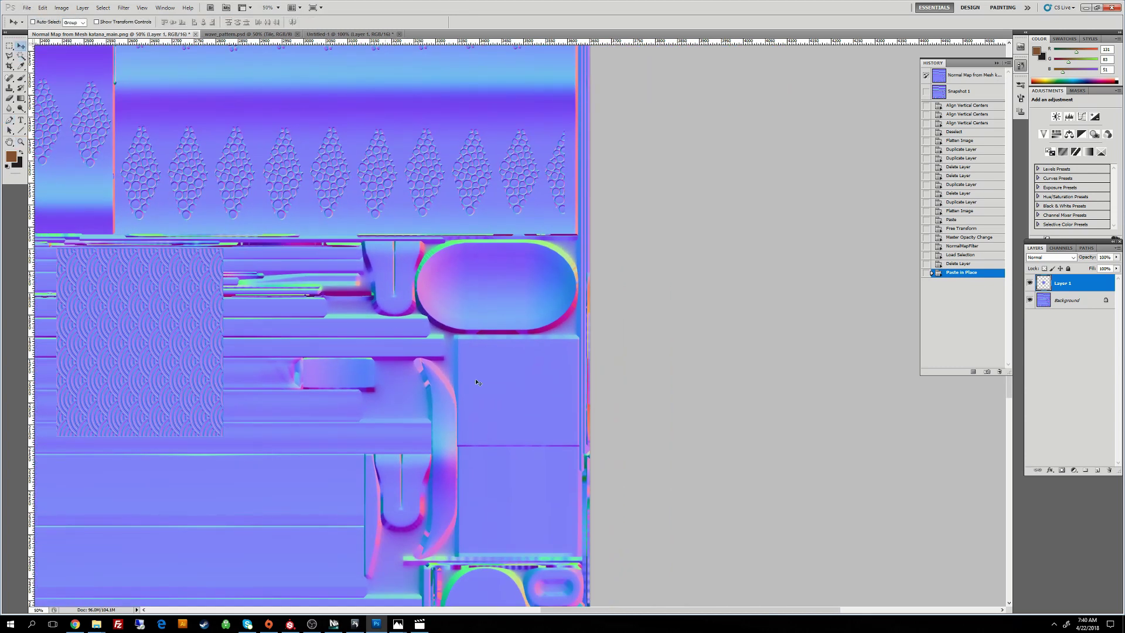
pyautogui.moveTo(155, 318); pyautogui.dragTo(493, 263)
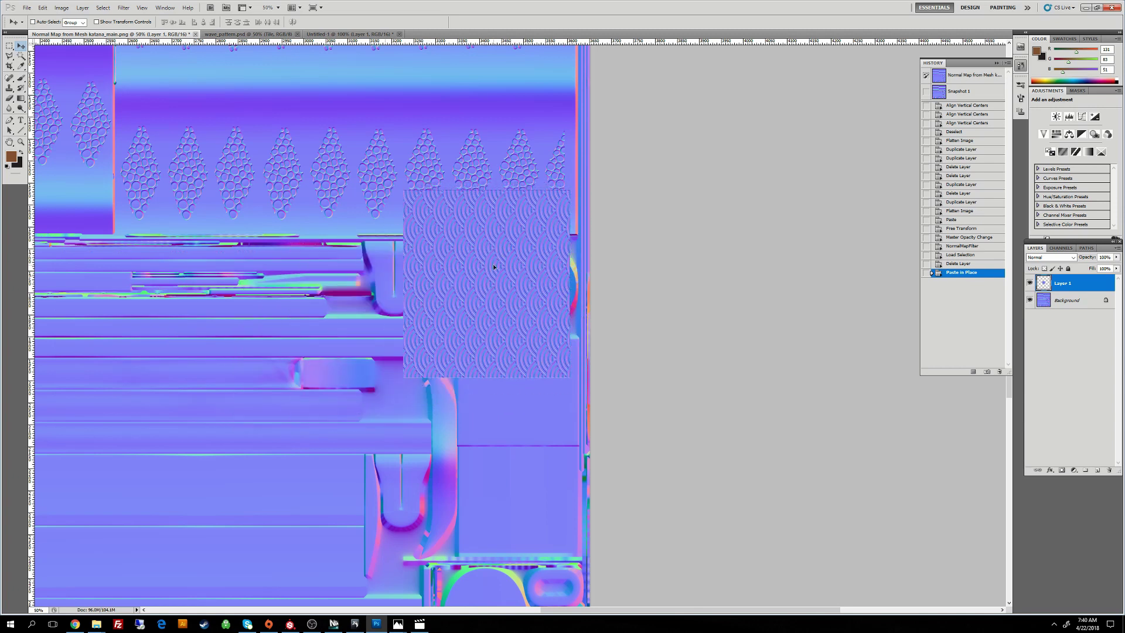
pyautogui.press('p')
pyautogui.click(503, 321)
pyautogui.click(502, 318)
# Step: Lower the wave layer's opacity to 77% and align the pattern over the oval end cap
pyautogui.press('z')
pyautogui.click(504, 318)
pyautogui.click(505, 319)
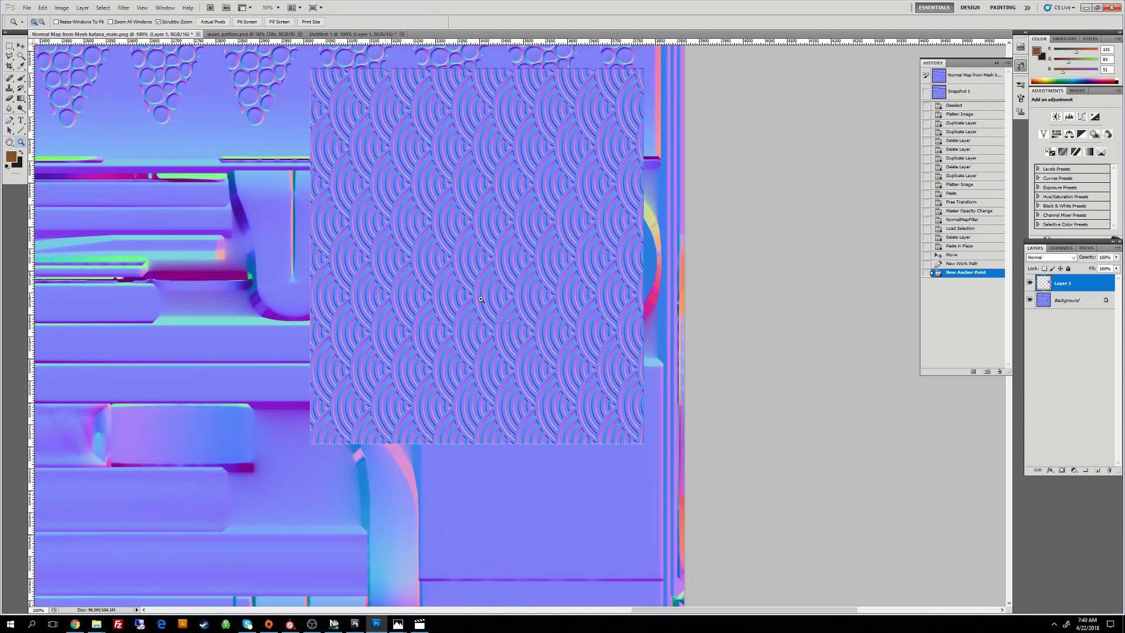
pyautogui.click(22, 46)
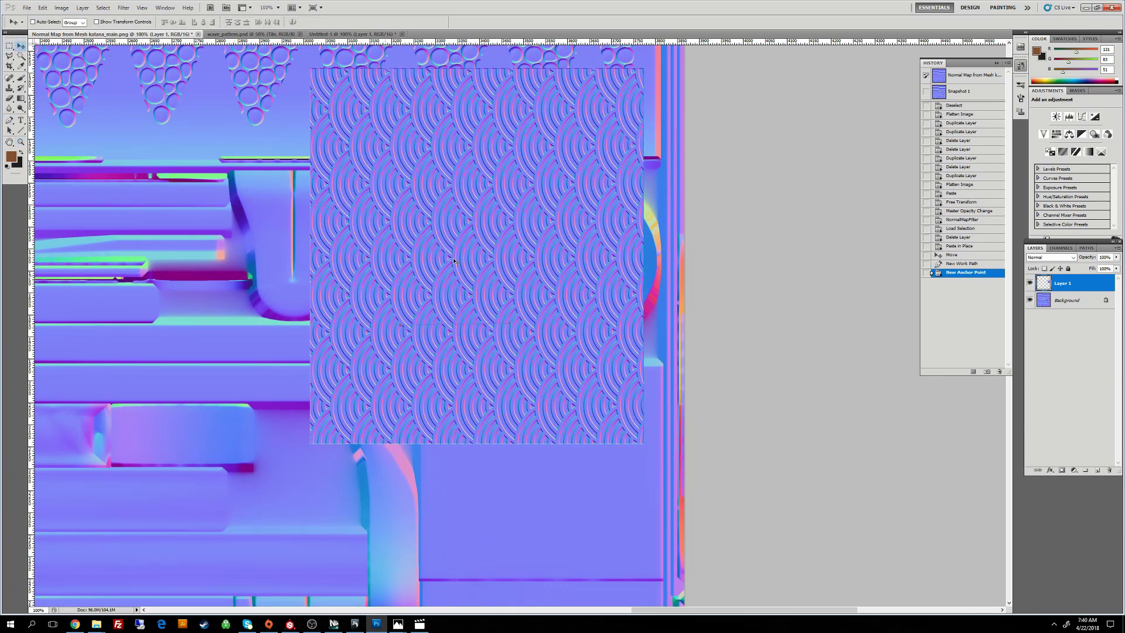
pyautogui.moveTo(454, 262); pyautogui.dragTo(490, 267)
pyautogui.moveTo(1088, 259); pyautogui.dragTo(1075, 259)
pyautogui.moveTo(587, 282)
pyautogui.mouseDown()
pyautogui.moveTo(556, 273)
pyautogui.moveTo(570, 279)
pyautogui.mouseUp()
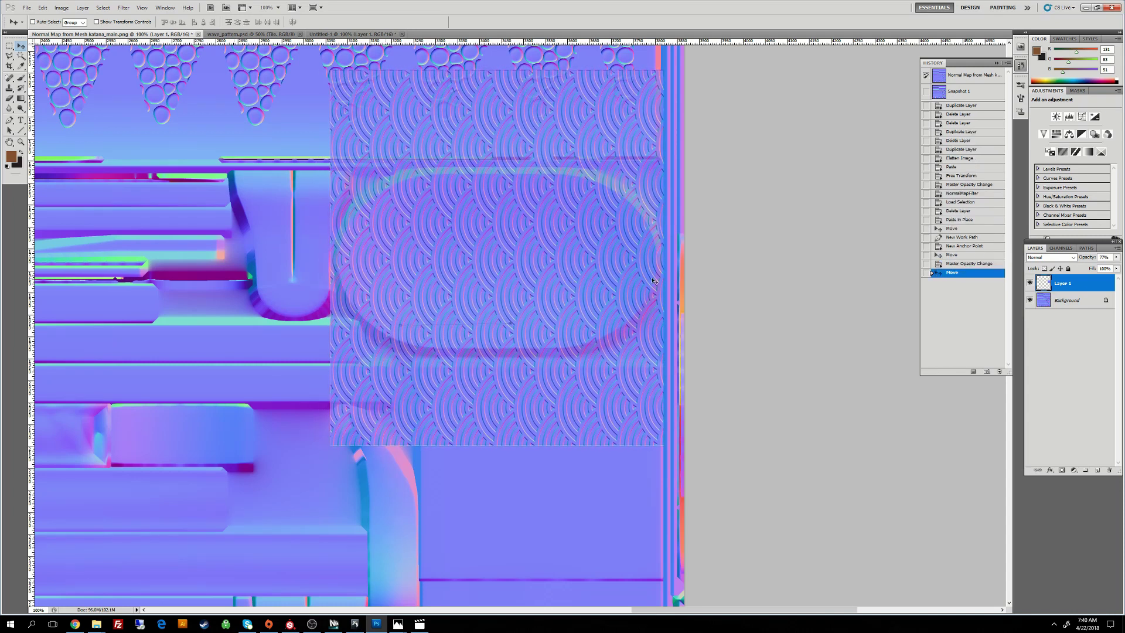
# Step: Hide the wave layer and delete the stray work path
pyautogui.click(1029, 283)
pyautogui.press('z')
pyautogui.click(496, 313)
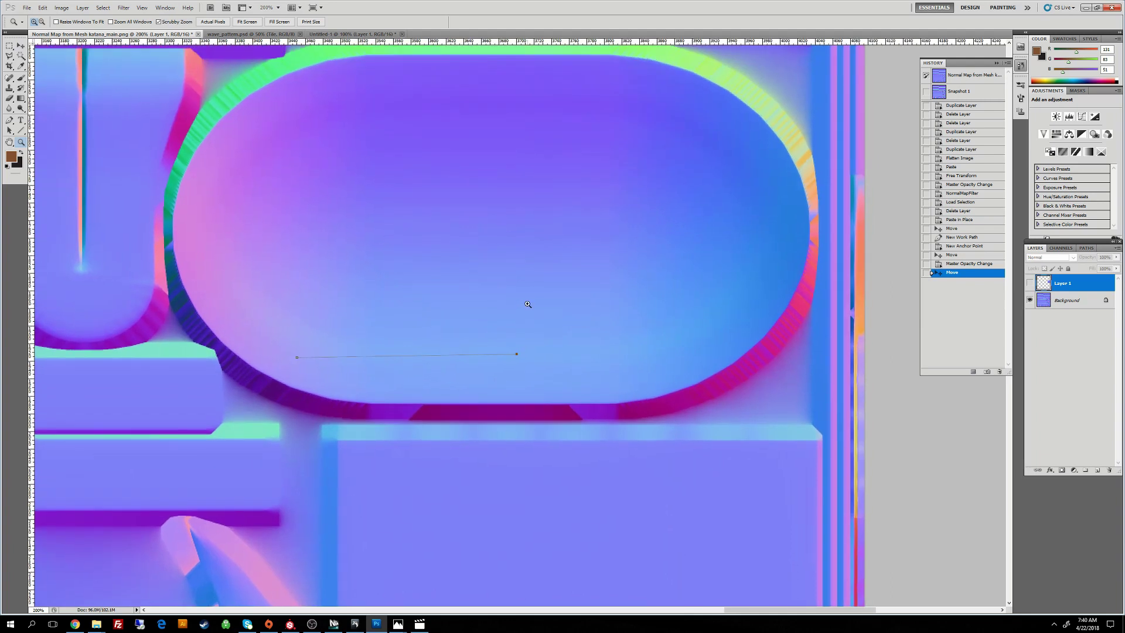
pyautogui.click(1086, 248)
pyautogui.click(1068, 351)
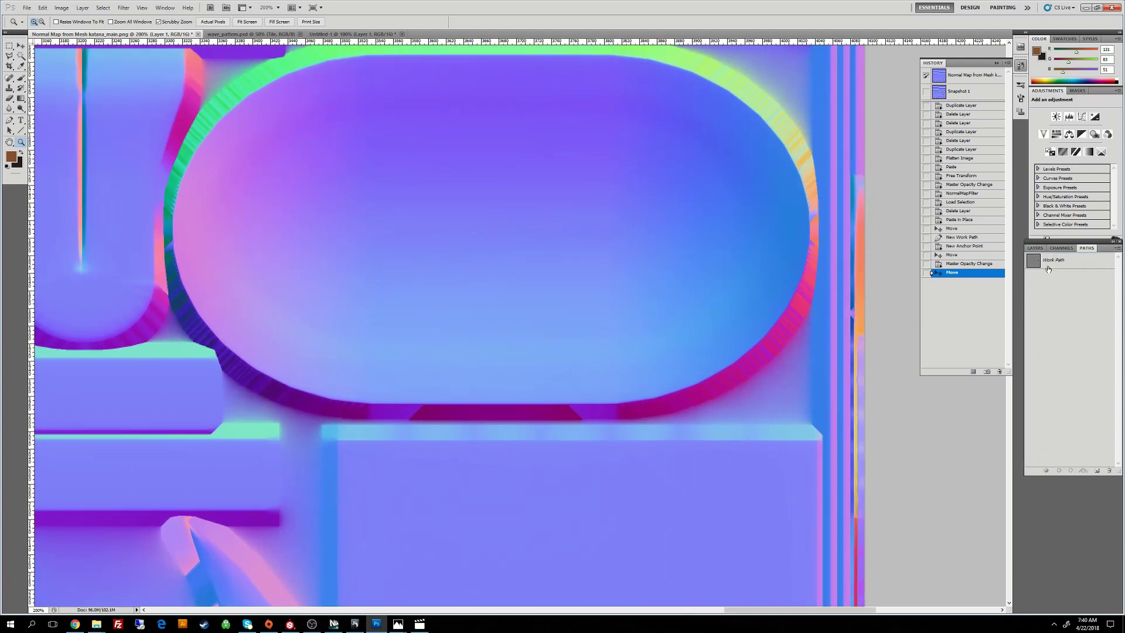
pyautogui.moveTo(1048, 269); pyautogui.dragTo(1108, 470)
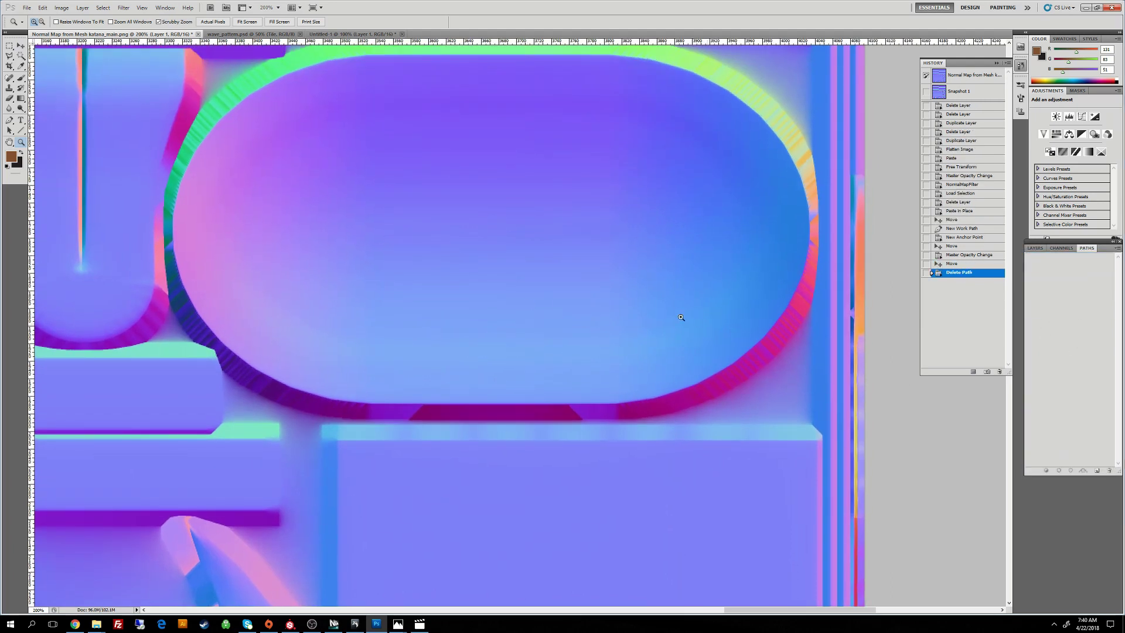
# Step: Draw a closed Pen path around the oval with curved anchor points at its left, top, right and bottom extremes
pyautogui.click(9, 119)
pyautogui.scroll(3, 246, 183)
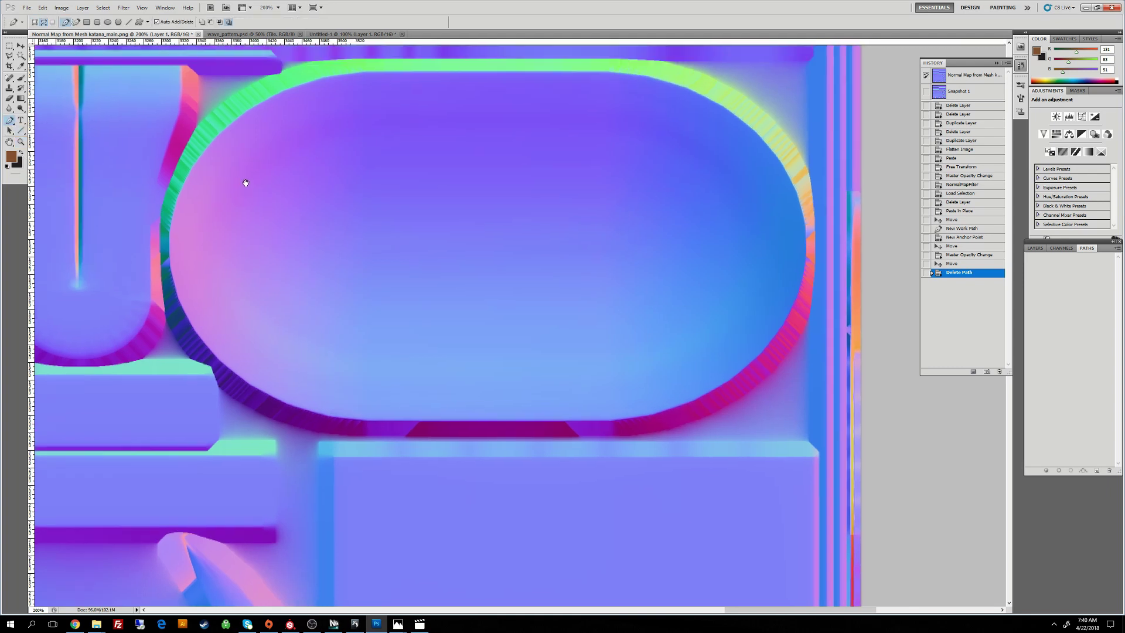
pyautogui.click(305, 232)
pyautogui.hotkey('ctrl', 'z')
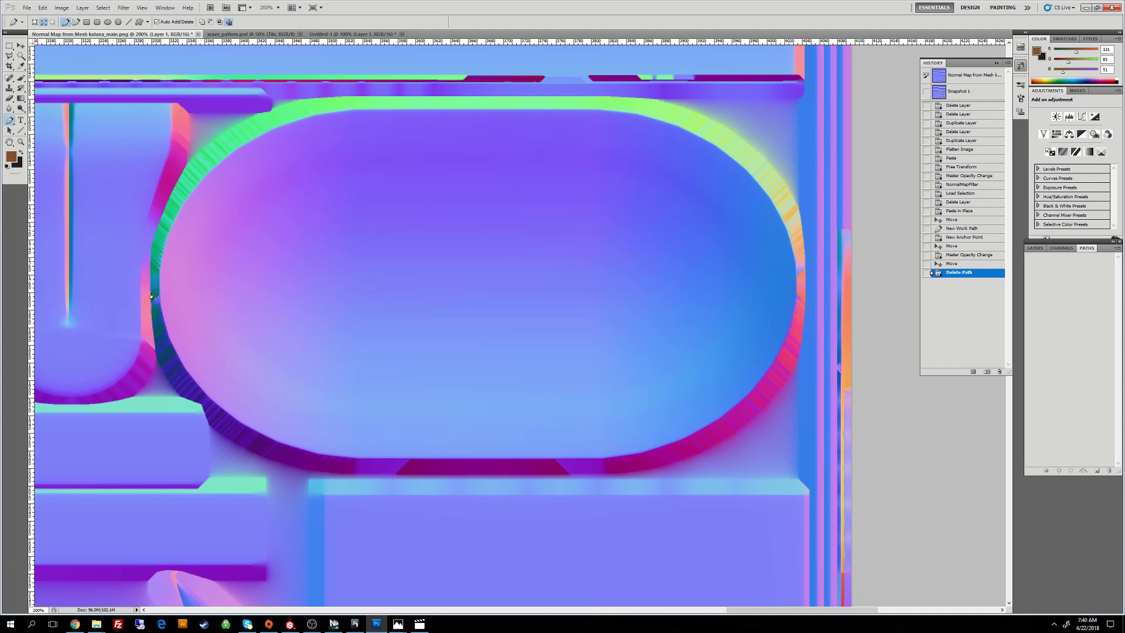
pyautogui.click(151, 228)
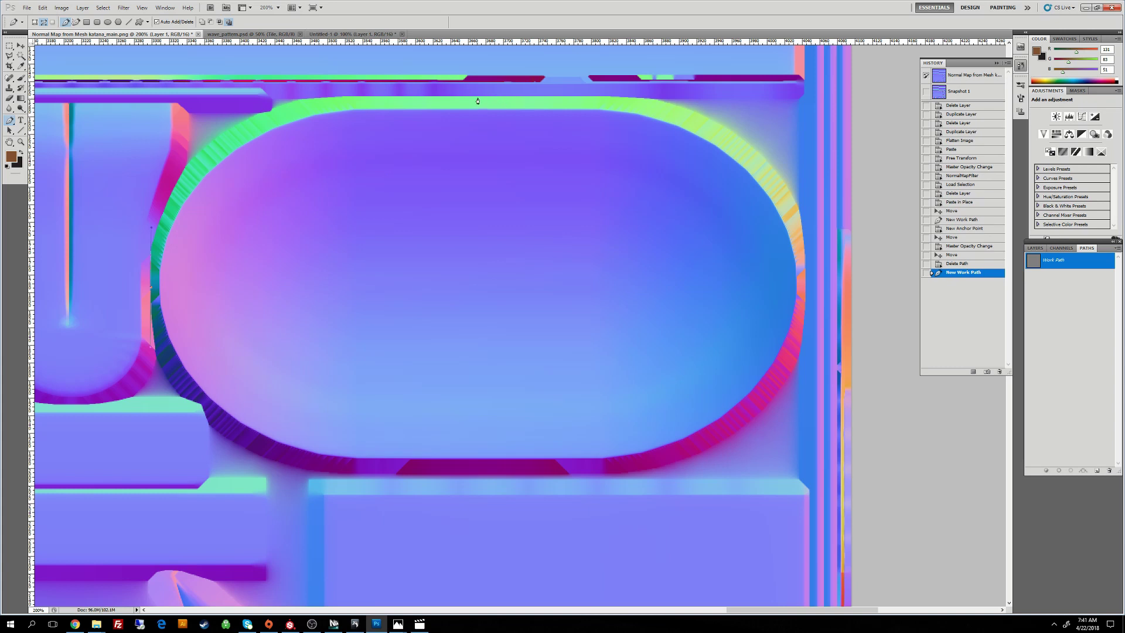
pyautogui.moveTo(486, 97); pyautogui.dragTo(631, 97)
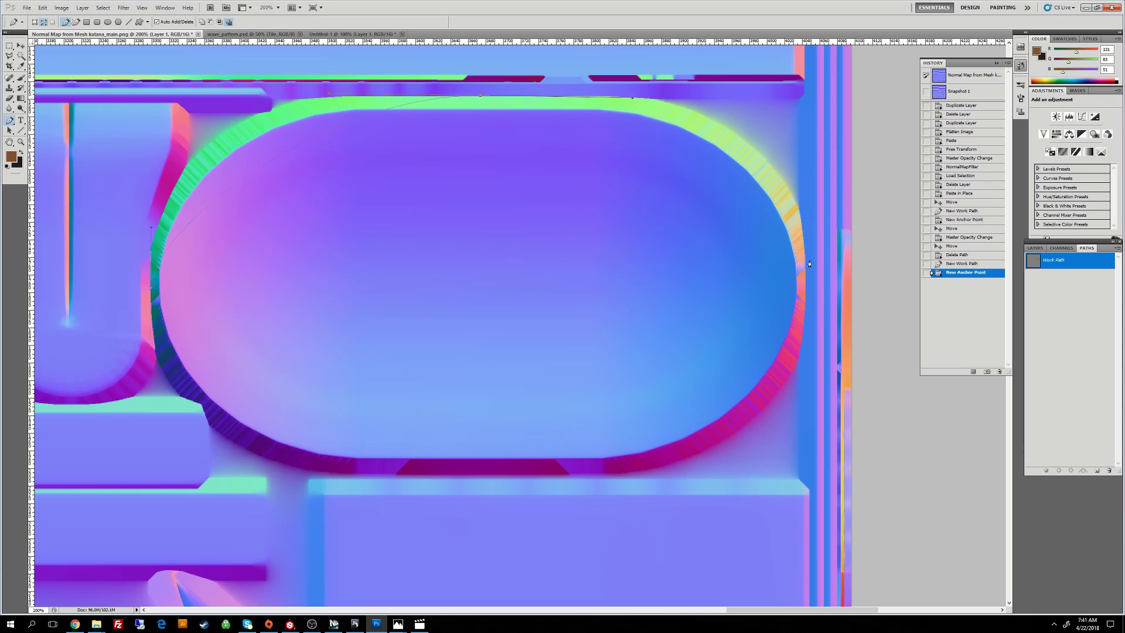
pyautogui.moveTo(805, 275); pyautogui.dragTo(805, 370)
pyautogui.moveTo(500, 476); pyautogui.dragTo(403, 475)
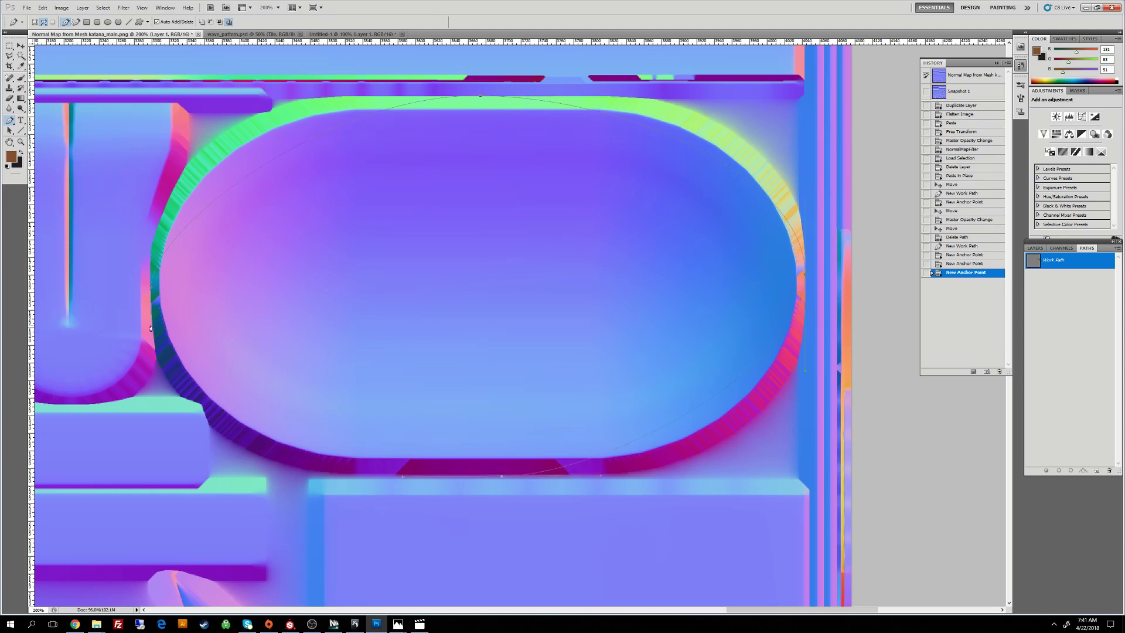
pyautogui.click(152, 291)
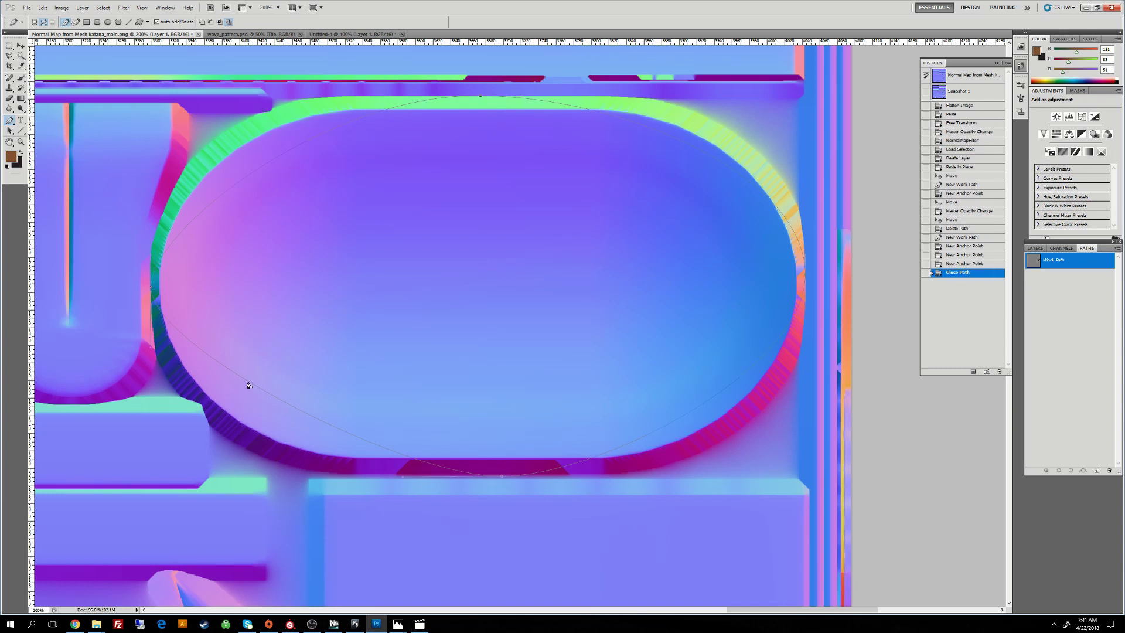
# Step: Add anchor points on the path's lower-left, upper-left and upper-right curves and pull them out to the oval's rim
pyautogui.moveTo(249, 385); pyautogui.dragTo(209, 415)
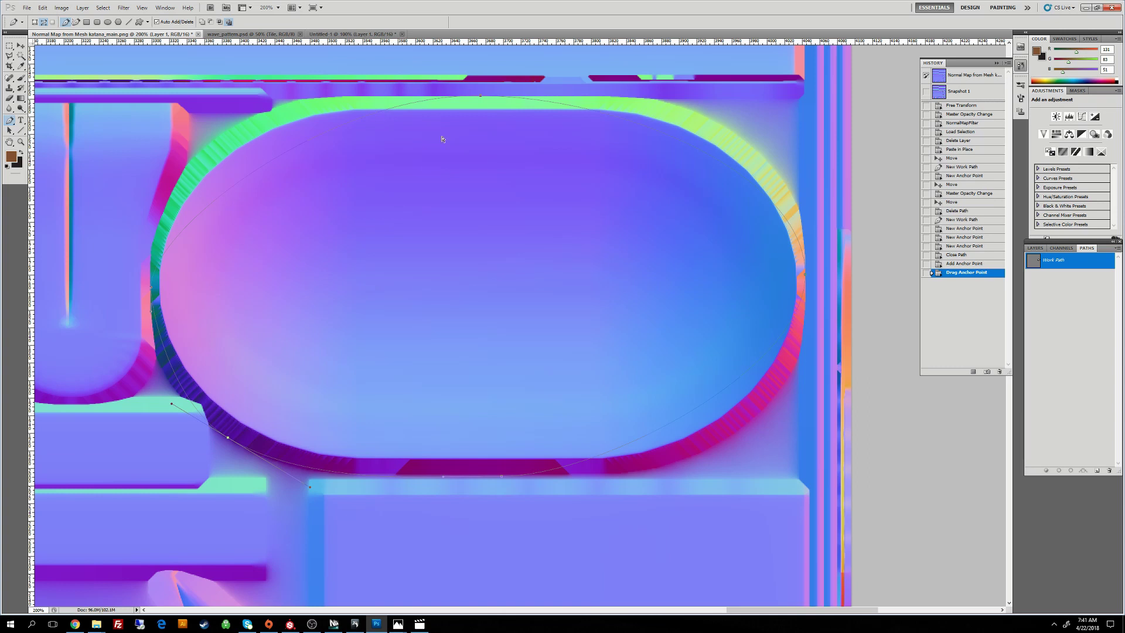
pyautogui.click(282, 158)
pyautogui.moveTo(282, 158); pyautogui.dragTo(245, 124)
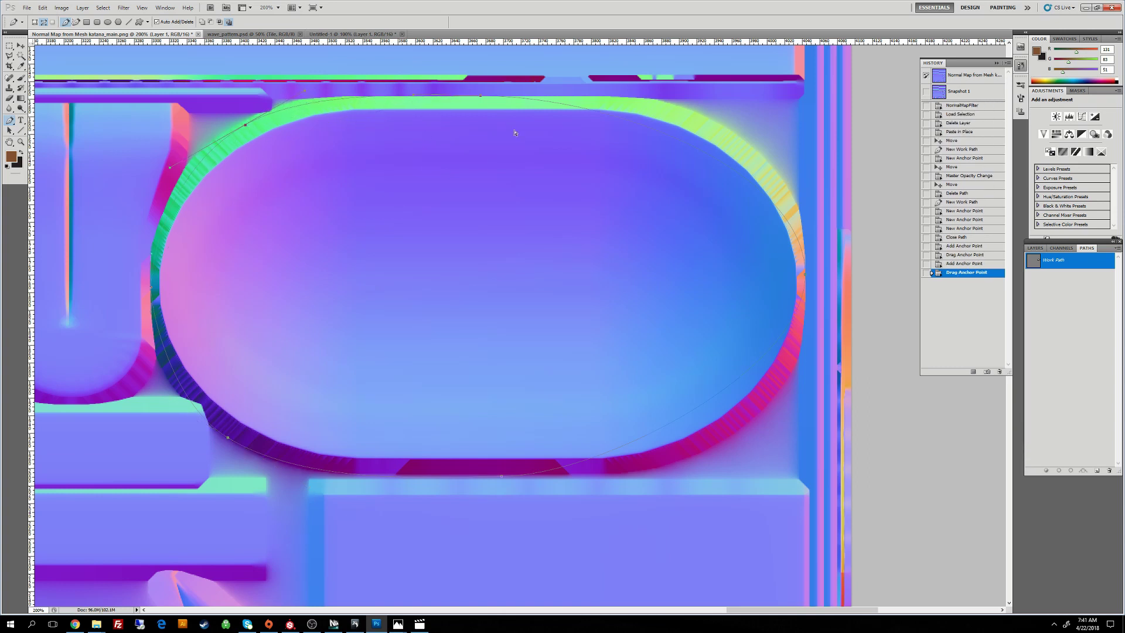
pyautogui.click(722, 164)
pyautogui.moveTo(721, 163); pyautogui.dragTo(739, 136)
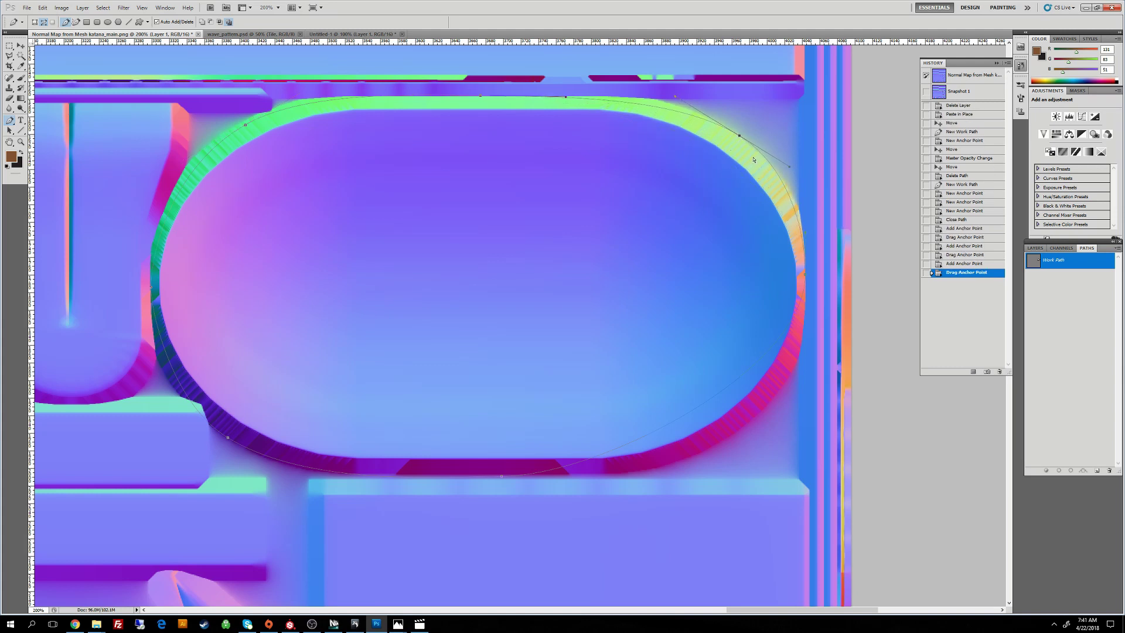
# Step: Add a lower-right anchor point pulled out to the rim, and fine-tune the lower-left and top anchor points
pyautogui.click(695, 410)
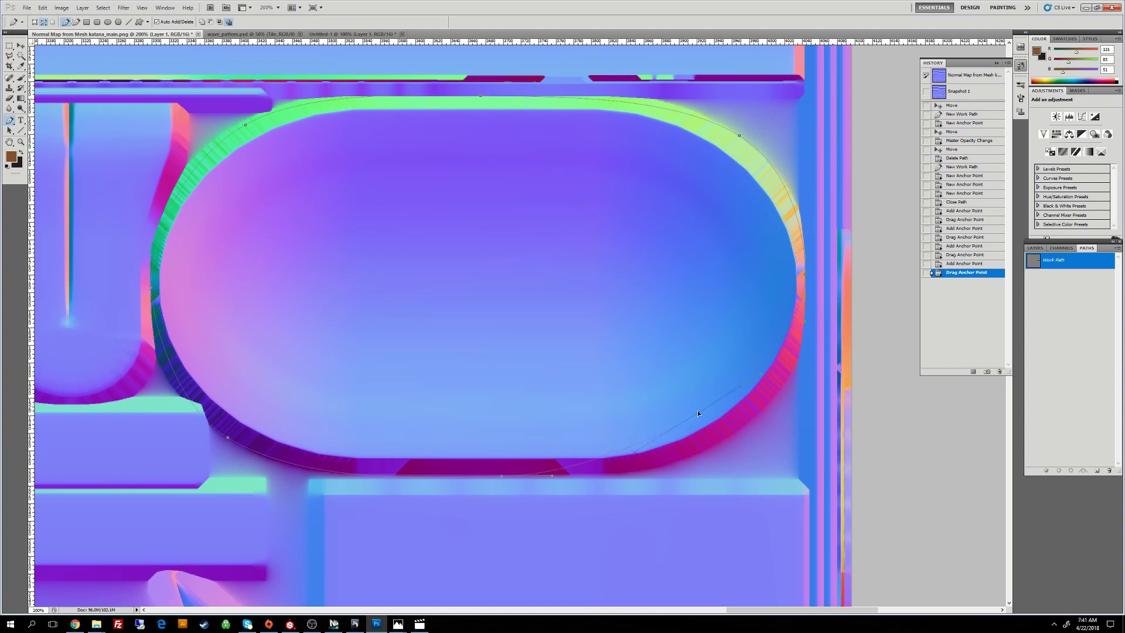
pyautogui.moveTo(697, 412); pyautogui.dragTo(725, 440)
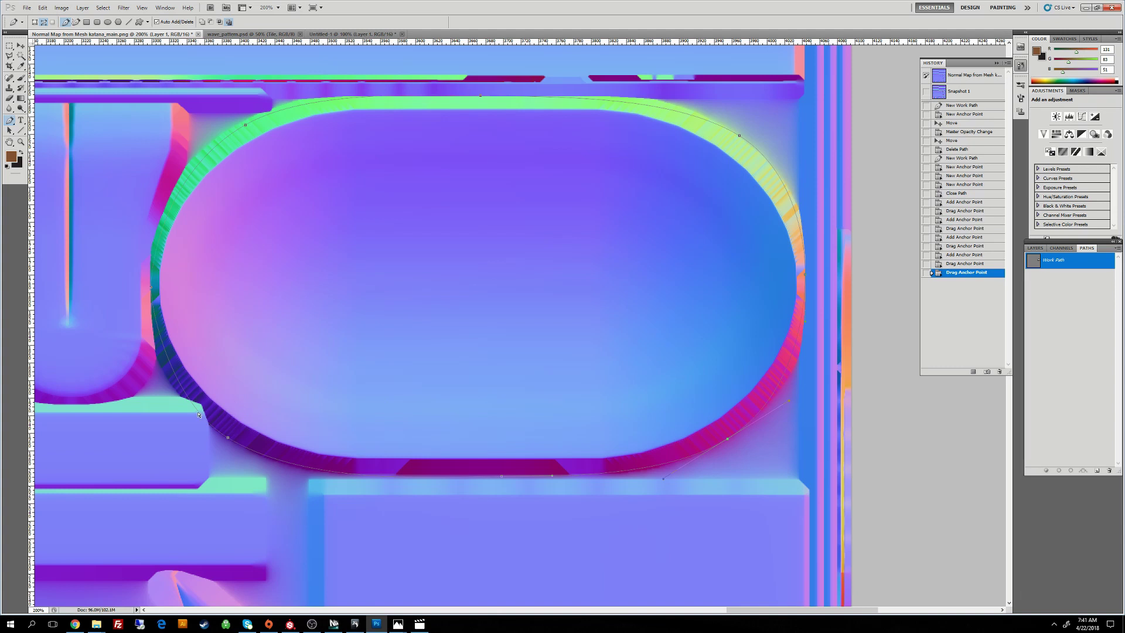
pyautogui.moveTo(226, 438); pyautogui.dragTo(232, 434)
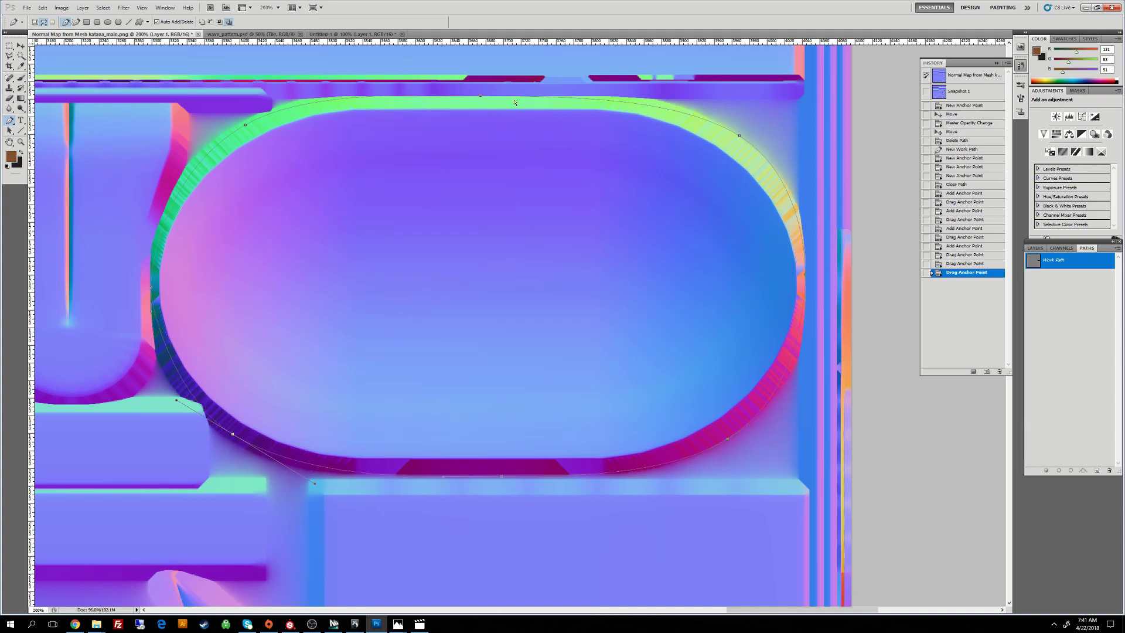
pyautogui.moveTo(483, 98); pyautogui.dragTo(483, 101)
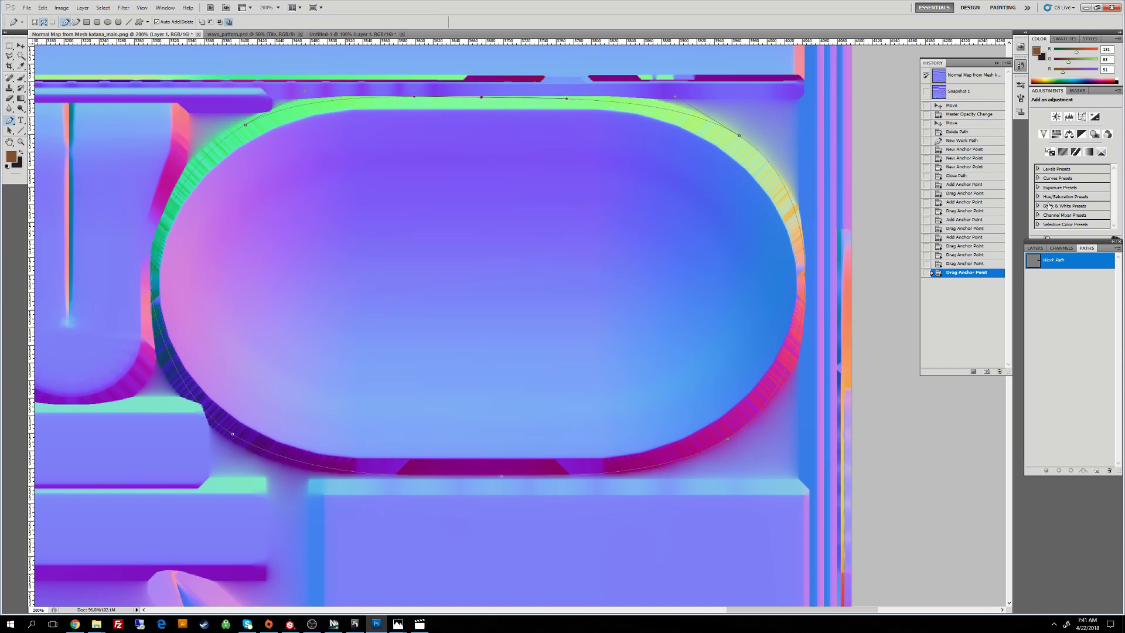
# Step: Load the oval path as a selection, mask the wave layer with it, and raise the layer's opacity to 100%
pyautogui.keyDown('ctrl'); pyautogui.click(1033, 262); pyautogui.keyUp('ctrl')
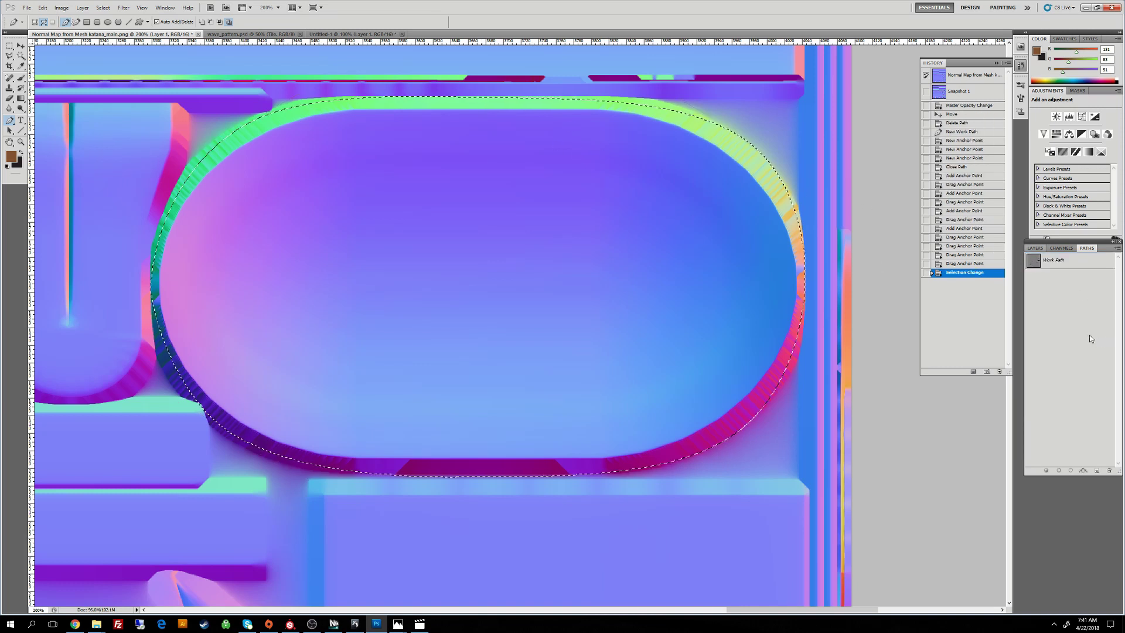
pyautogui.click(1036, 248)
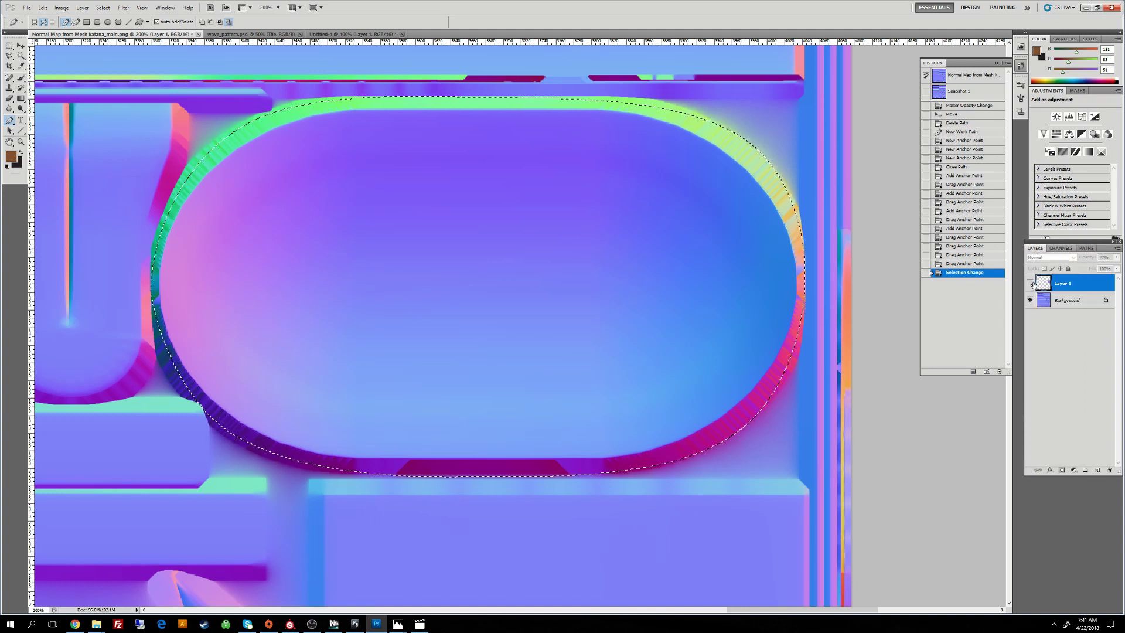
pyautogui.click(1029, 283)
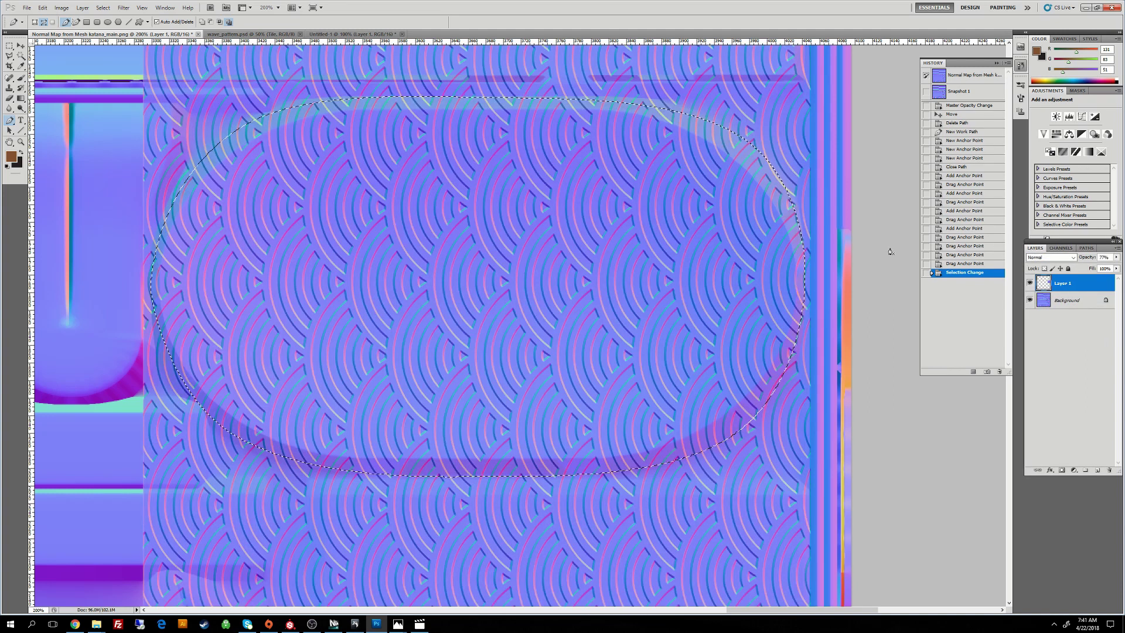
pyautogui.click(1061, 470)
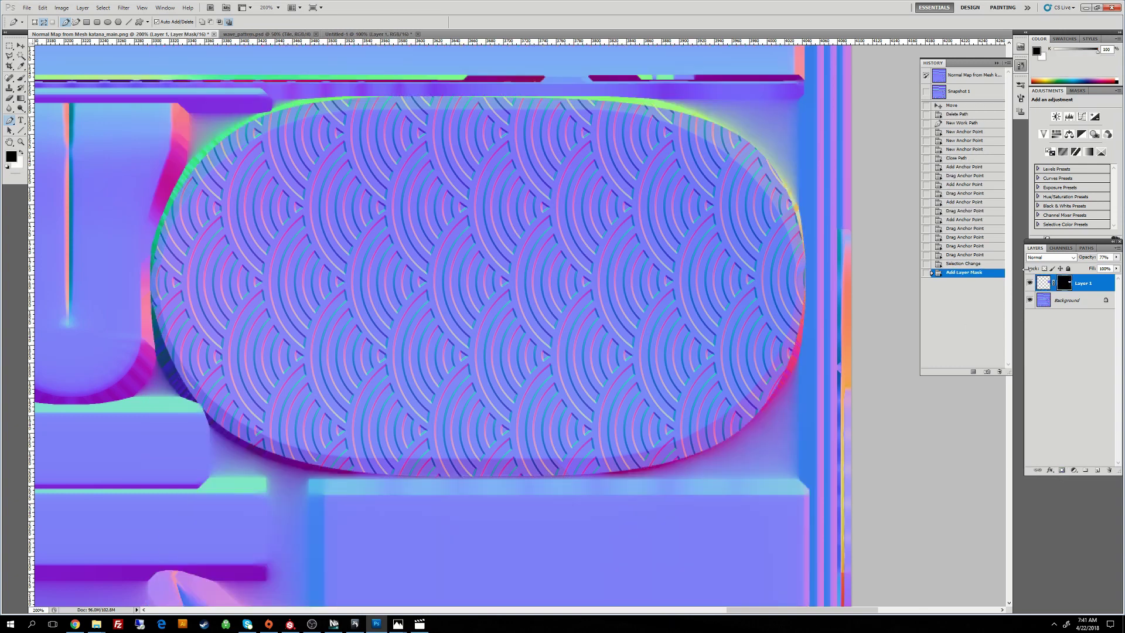
pyautogui.click(1042, 284)
pyautogui.moveTo(1084, 259); pyautogui.dragTo(1113, 261)
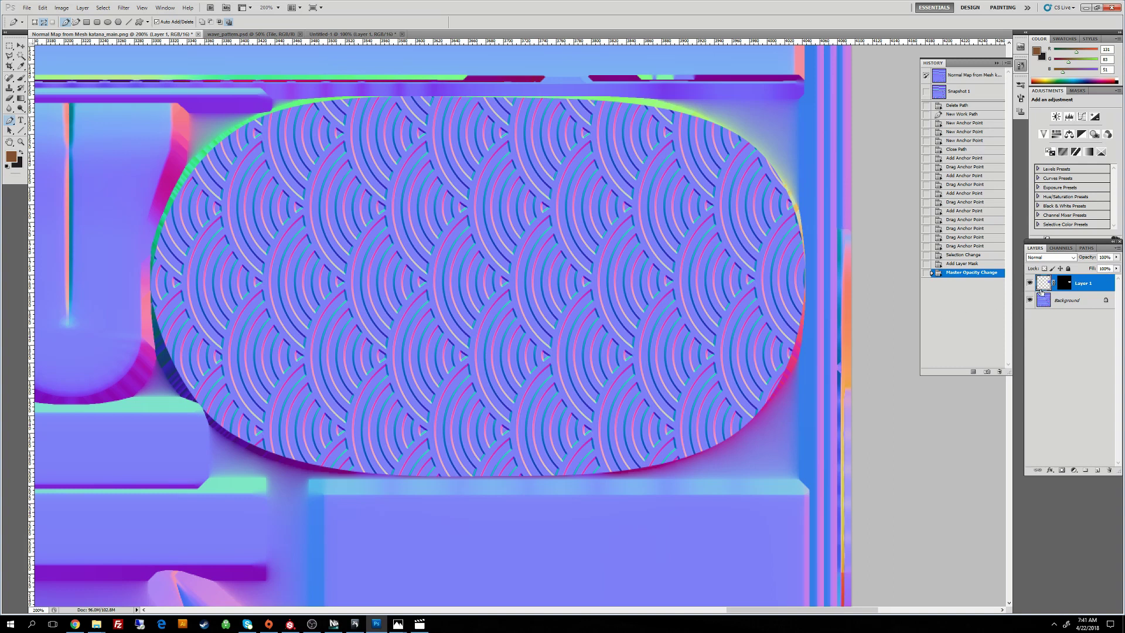
# Step: Apply Levels to the wave layer with the Blue channel's maximum output level set to 128
pyautogui.hotkey('ctrl', 'l')
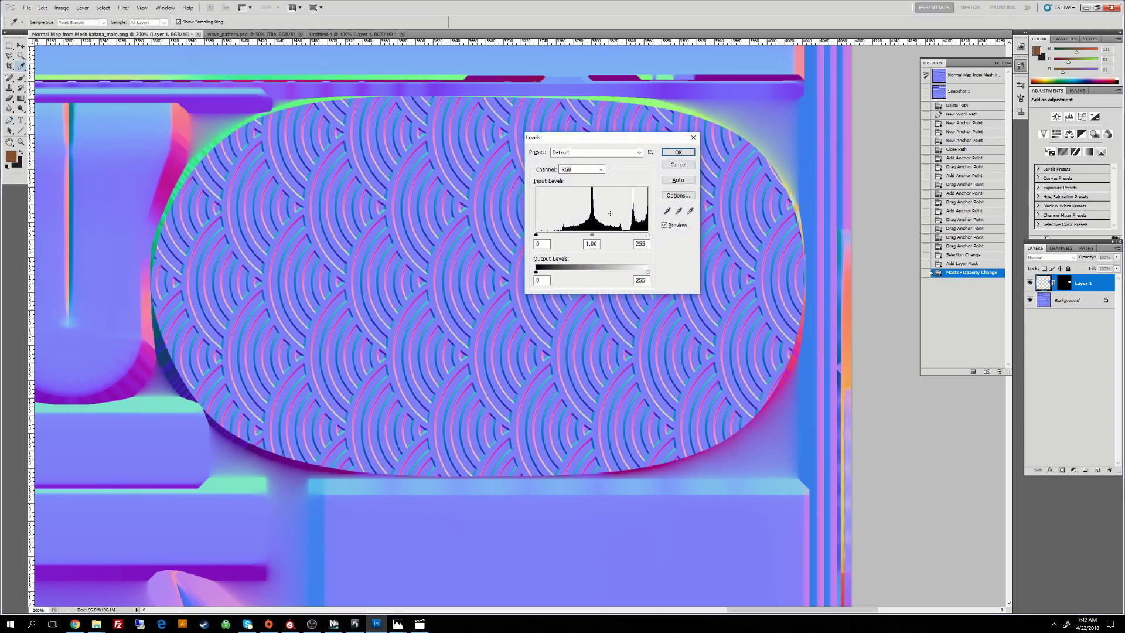
pyautogui.click(599, 171)
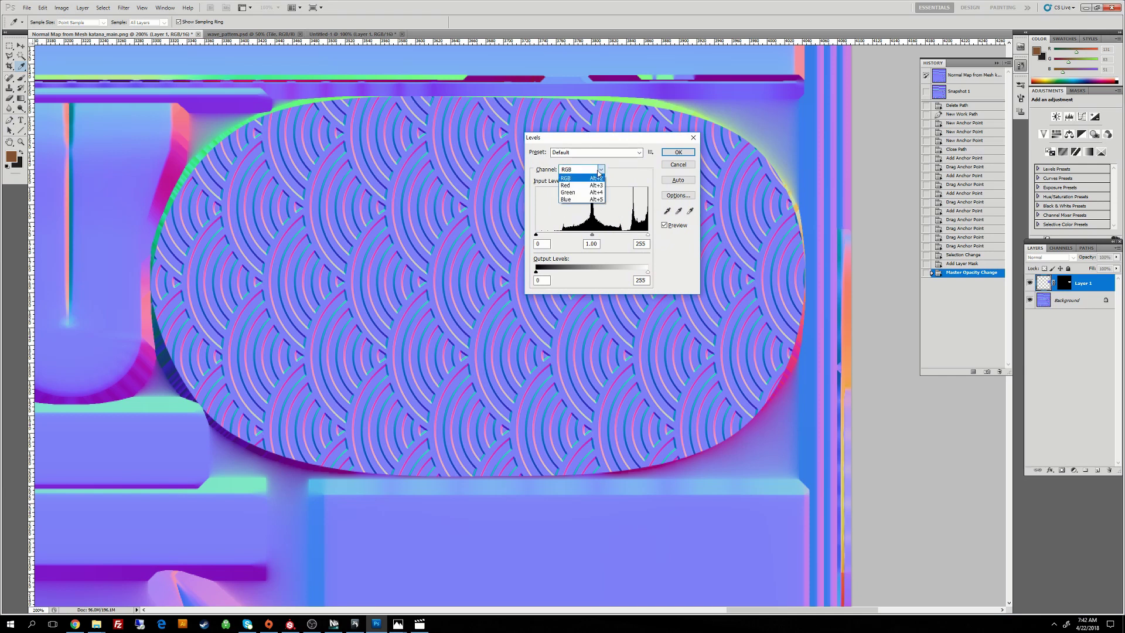
pyautogui.click(569, 200)
pyautogui.doubleClick(641, 280)
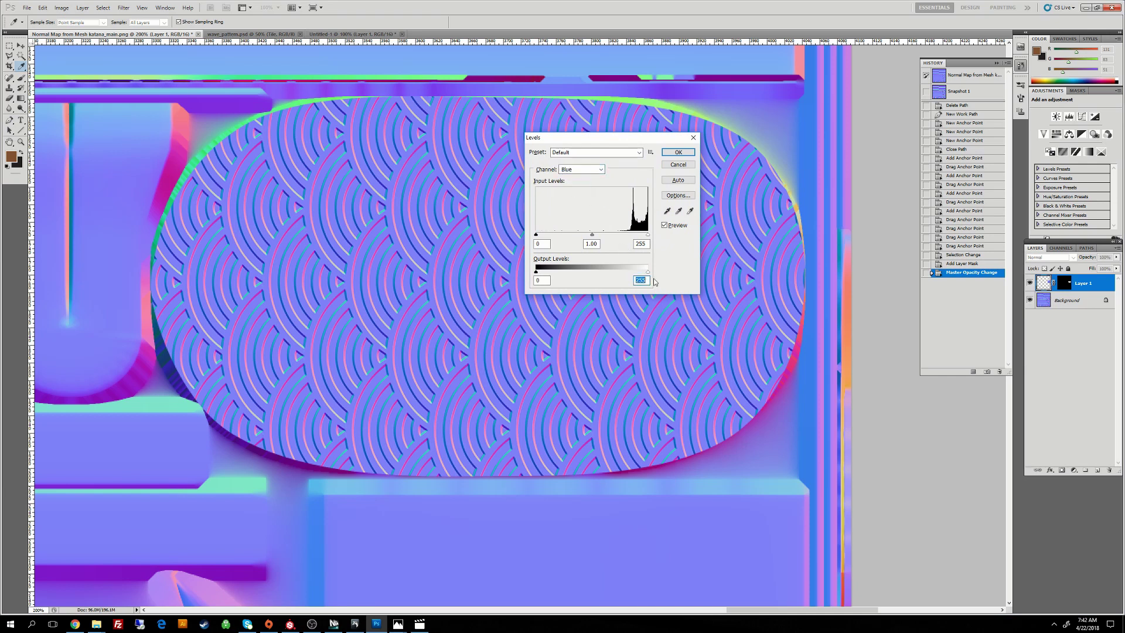
pyautogui.write('128')
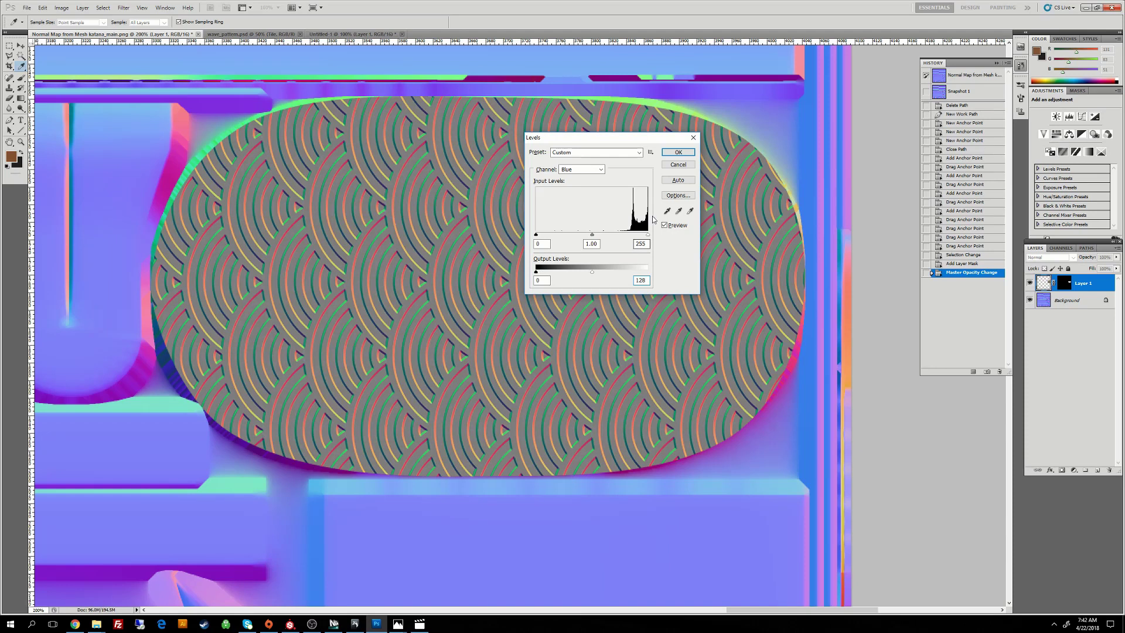
pyautogui.click(678, 152)
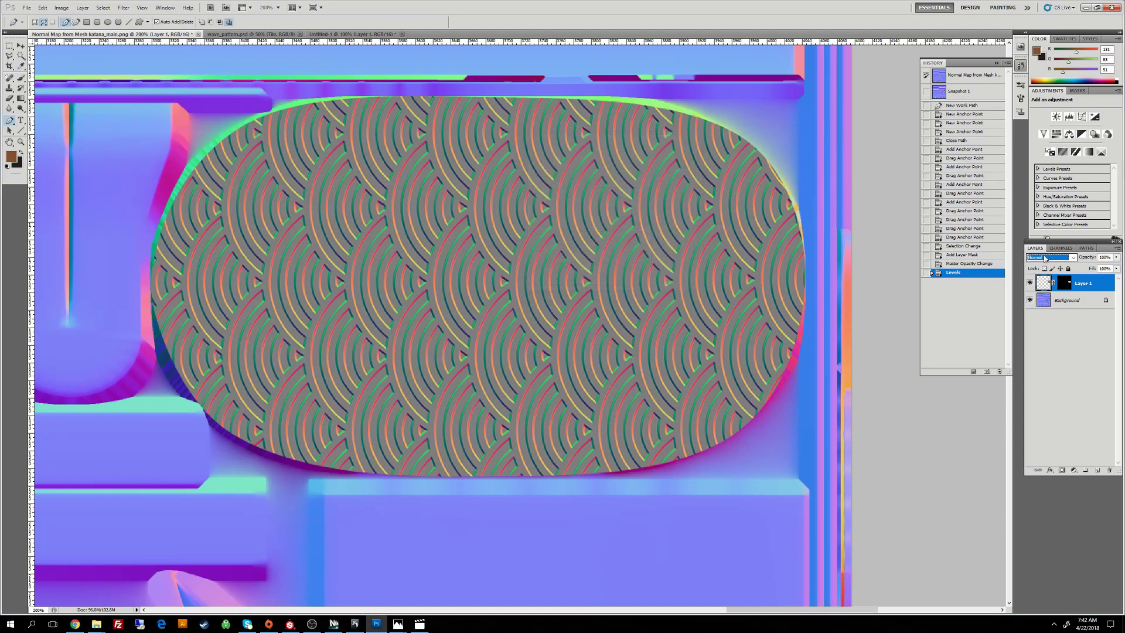
# Step: Set the masked wave layer's blending mode to Hard Light
pyautogui.click(1052, 257)
pyautogui.click(1042, 386)
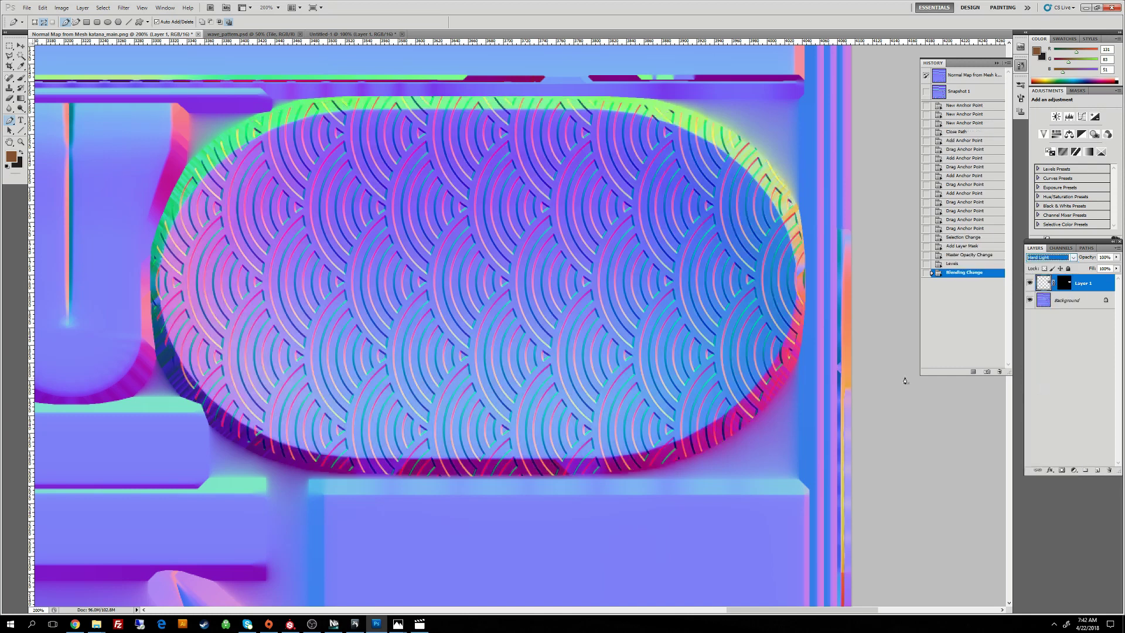
pyautogui.click(606, 331)
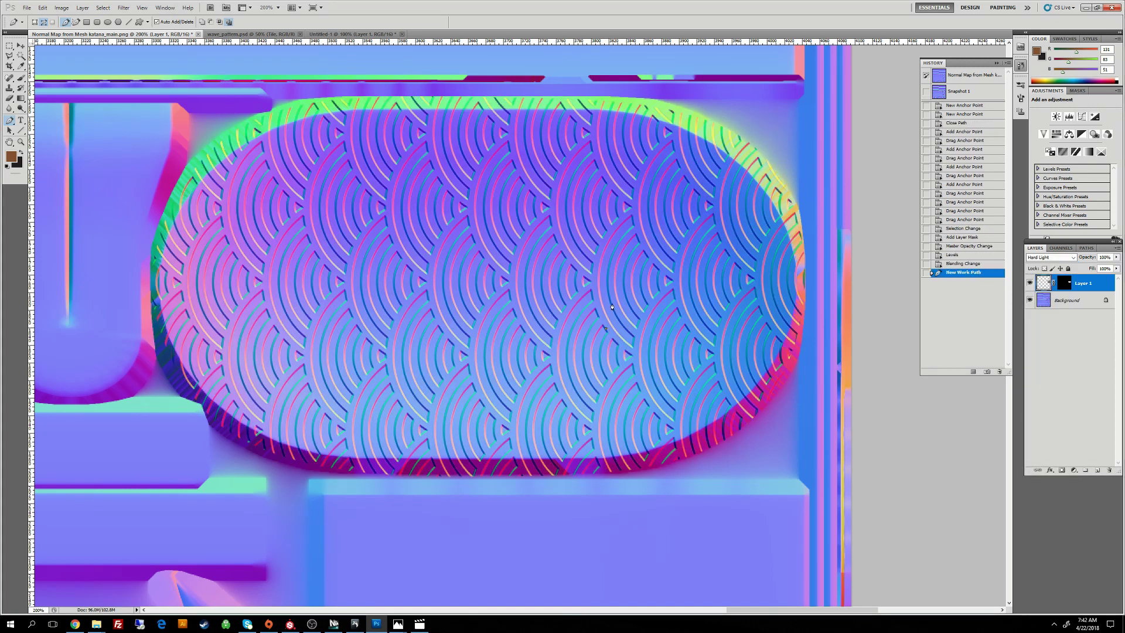
# Step: Flatten the image and save the combined katana_main normal map
pyautogui.press('z')
pyautogui.keyDown('alt'); pyautogui.click(609, 306); pyautogui.keyUp('alt')
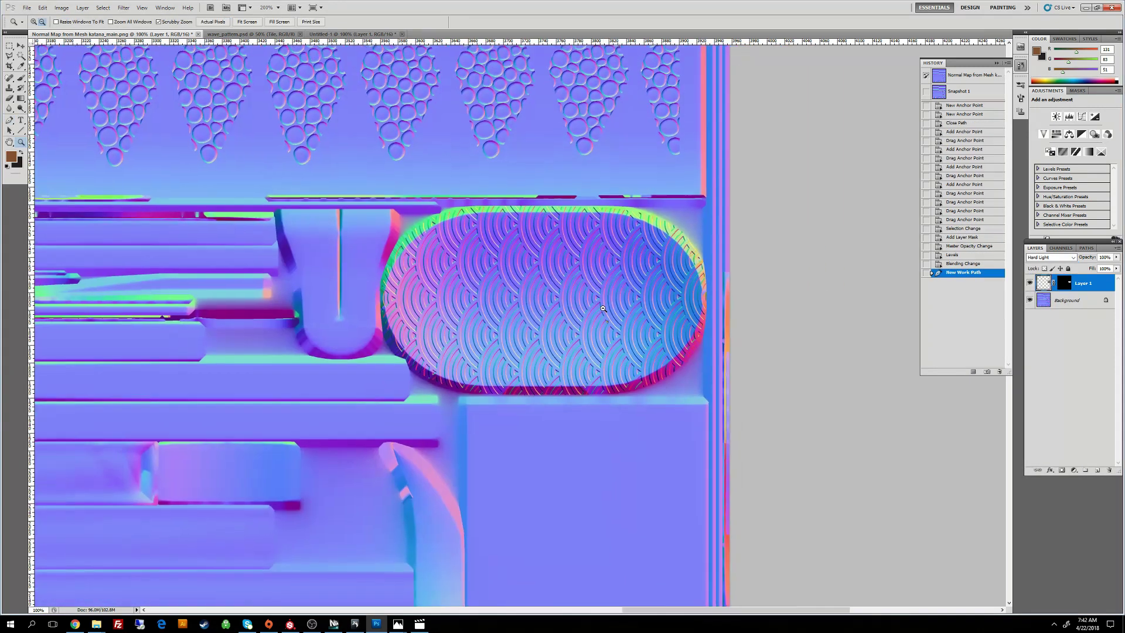
pyautogui.keyDown('alt'); pyautogui.click(607, 307); pyautogui.keyUp('alt')
pyautogui.keyDown('alt'); pyautogui.click(605, 308); pyautogui.keyUp('alt')
pyautogui.keyDown('alt'); pyautogui.click(605, 306); pyautogui.keyUp('alt')
pyautogui.keyDown('alt'); pyautogui.click(607, 304); pyautogui.keyUp('alt')
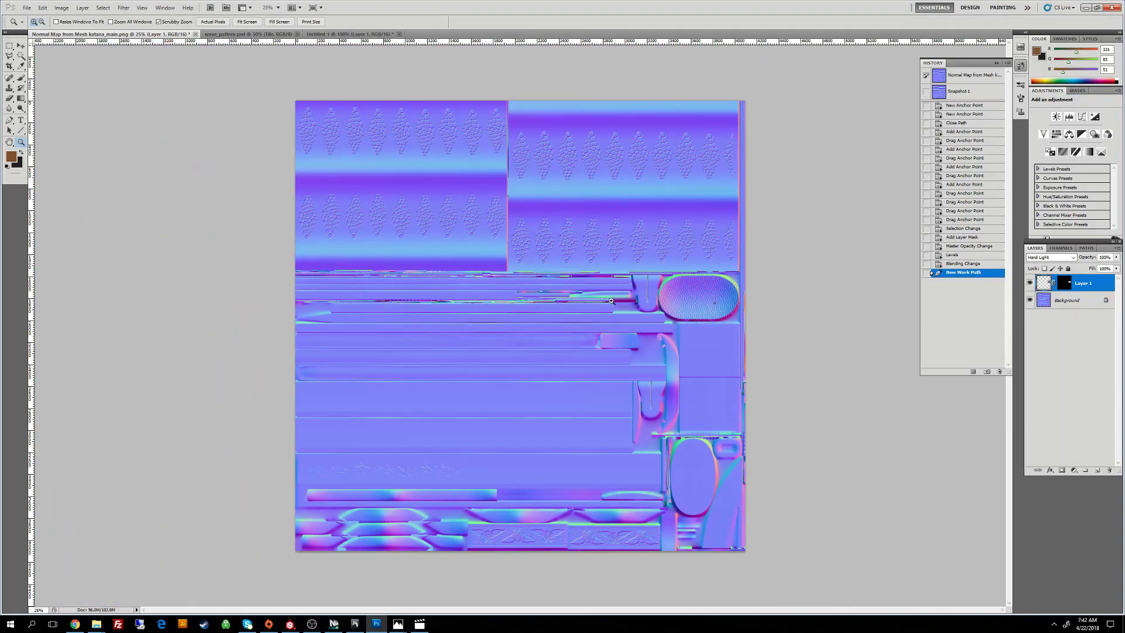
pyautogui.click(82, 8)
pyautogui.click(114, 286)
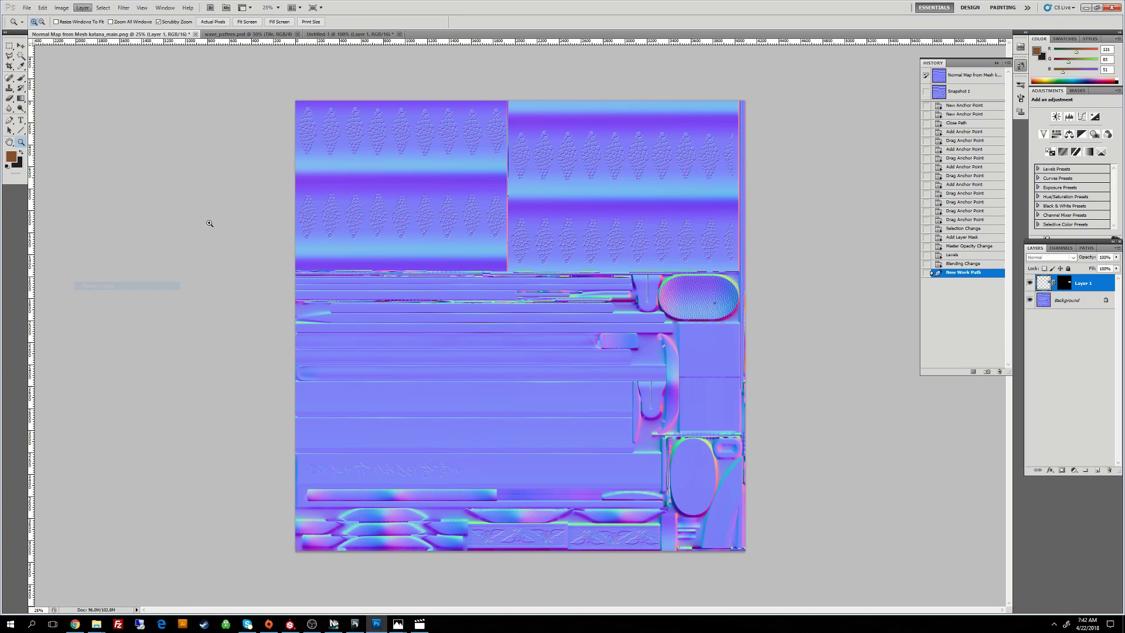
pyautogui.click(28, 9)
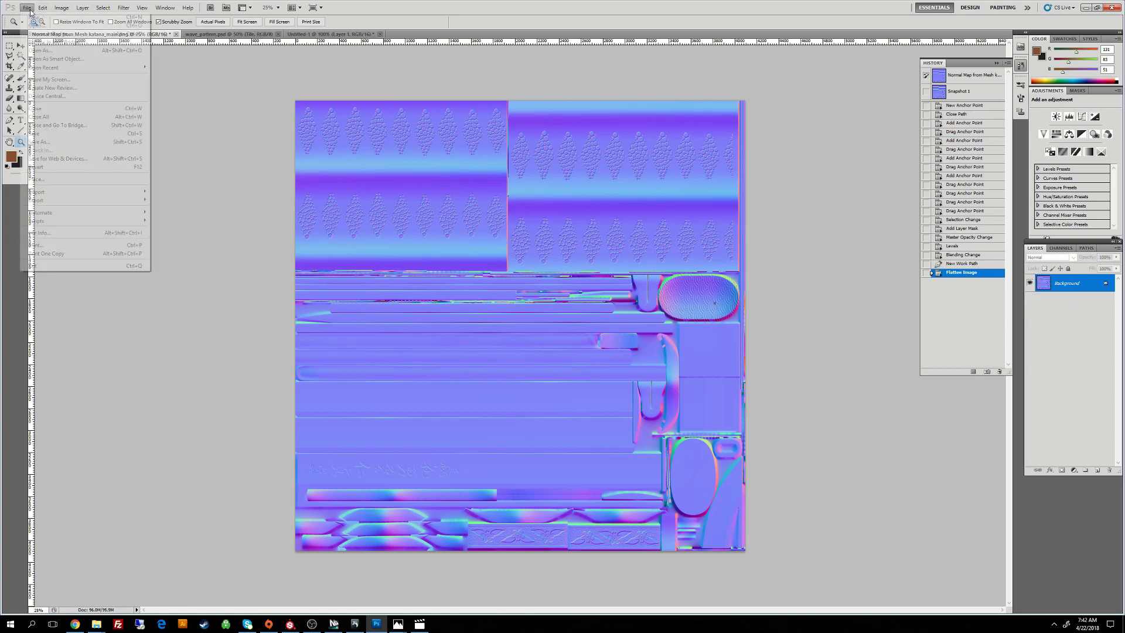
pyautogui.click(46, 134)
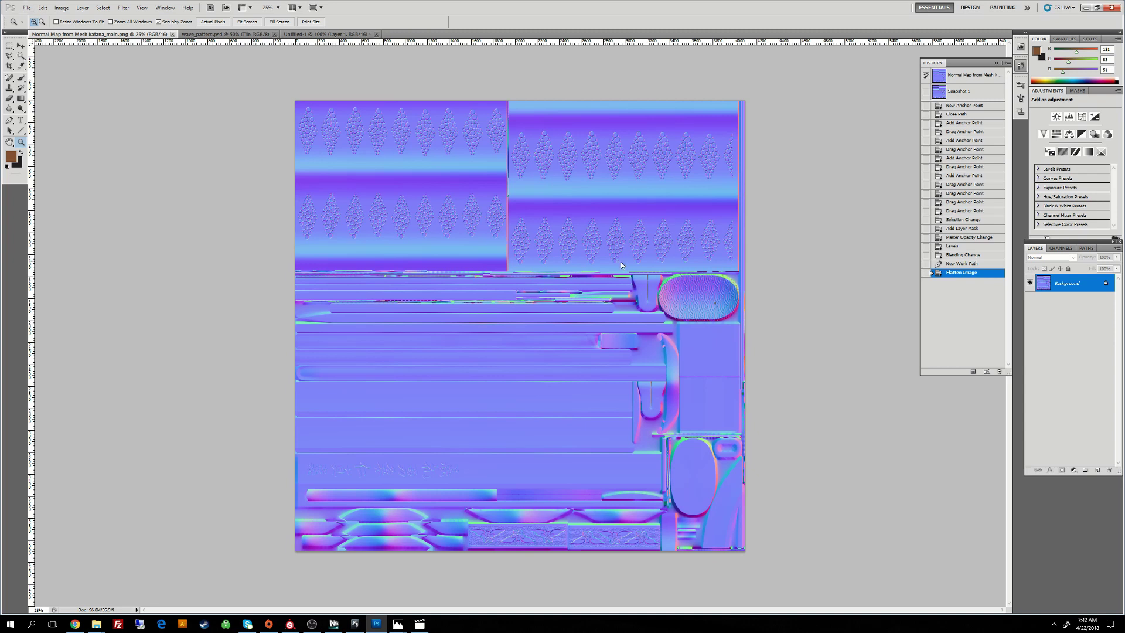
# Step: Switch to Substance Painter and add "Normal Map from Mesh katana_main.png" to the resources for import
pyautogui.click(292, 626)
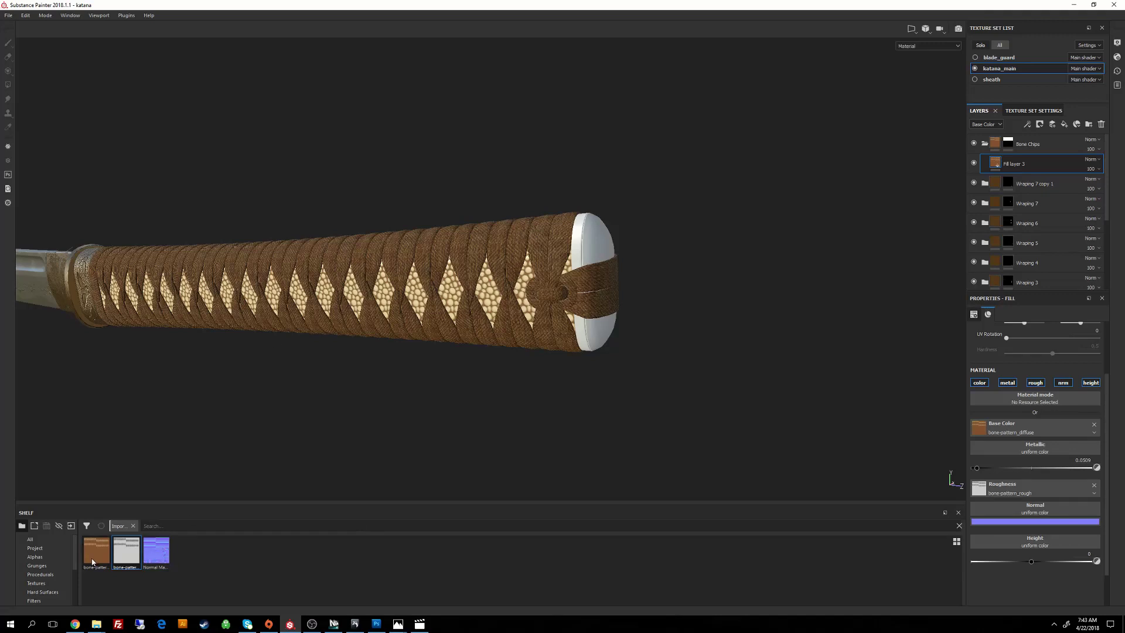
pyautogui.click(71, 525)
pyautogui.click(611, 193)
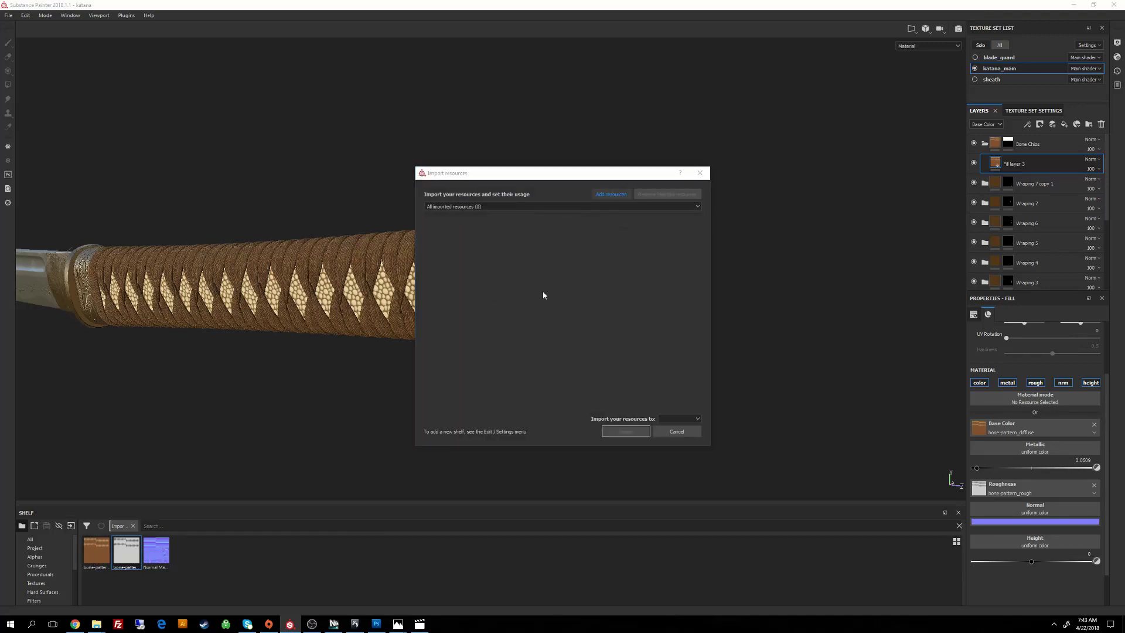
pyautogui.click(715, 249)
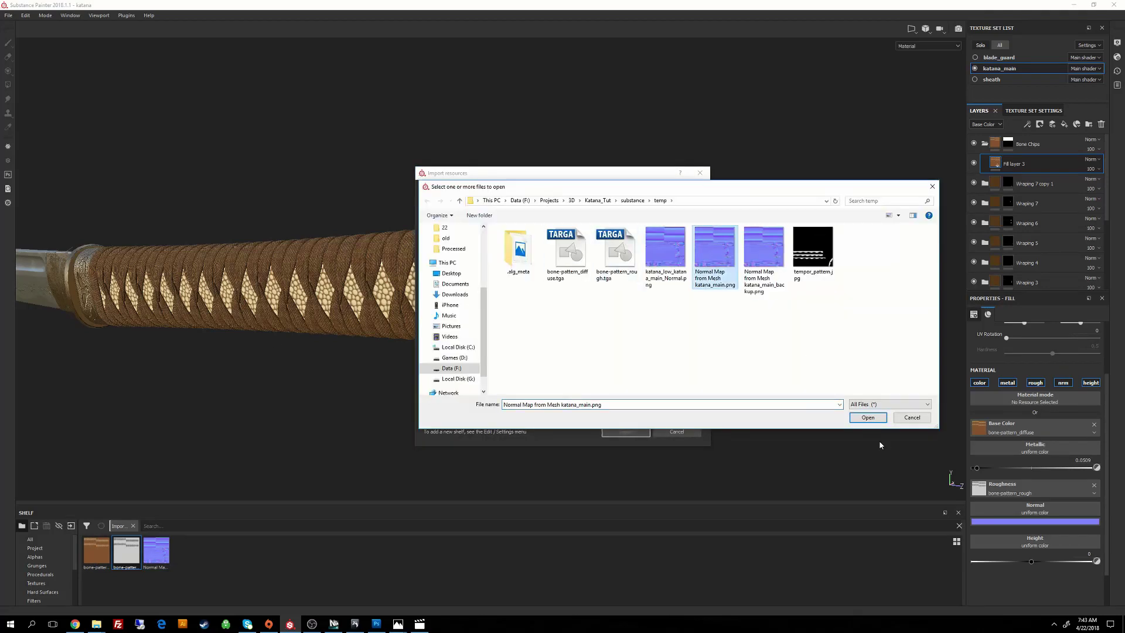
pyautogui.click(867, 417)
# Step: Import the normal map into project 'katana' with its usage set to texture
pyautogui.click(694, 419)
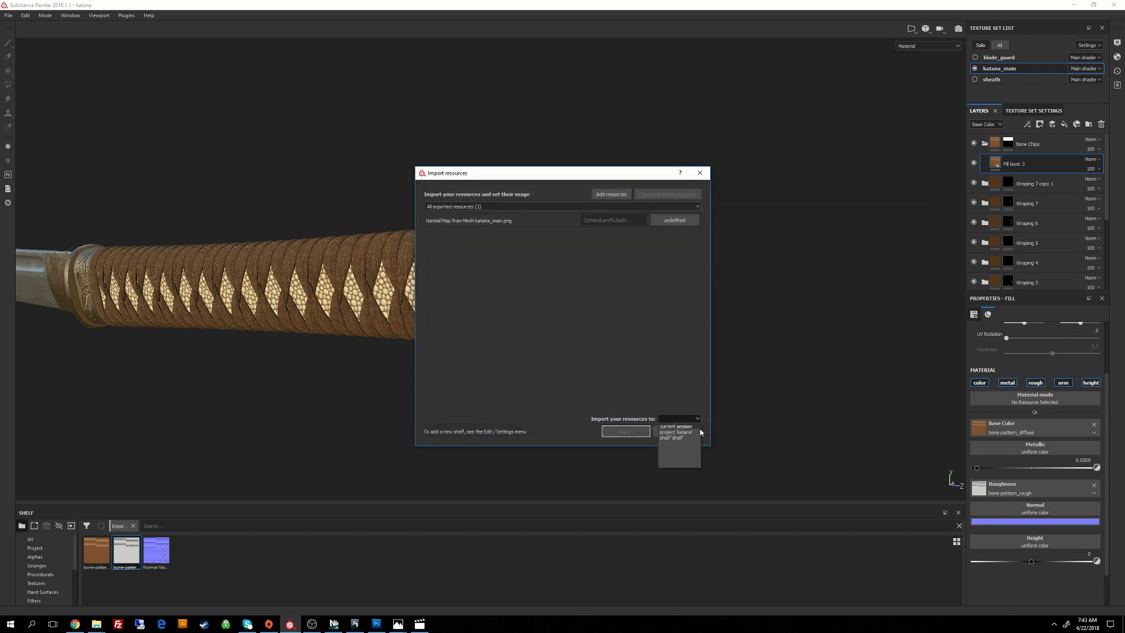
pyautogui.click(674, 432)
pyautogui.click(628, 432)
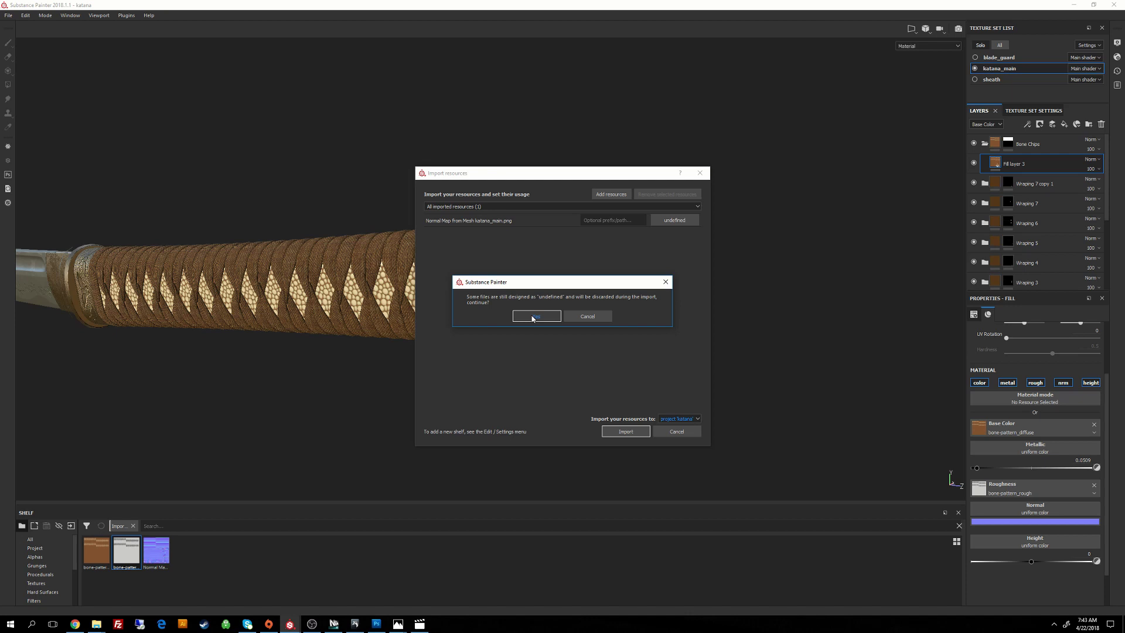
pyautogui.click(588, 316)
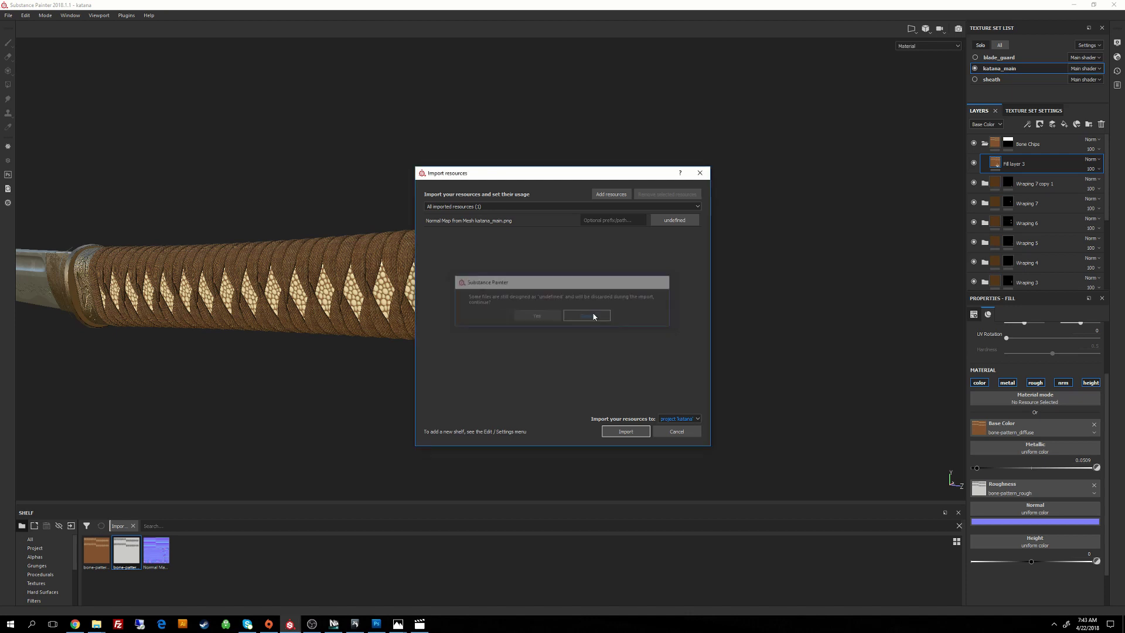
pyautogui.click(675, 220)
pyautogui.click(694, 249)
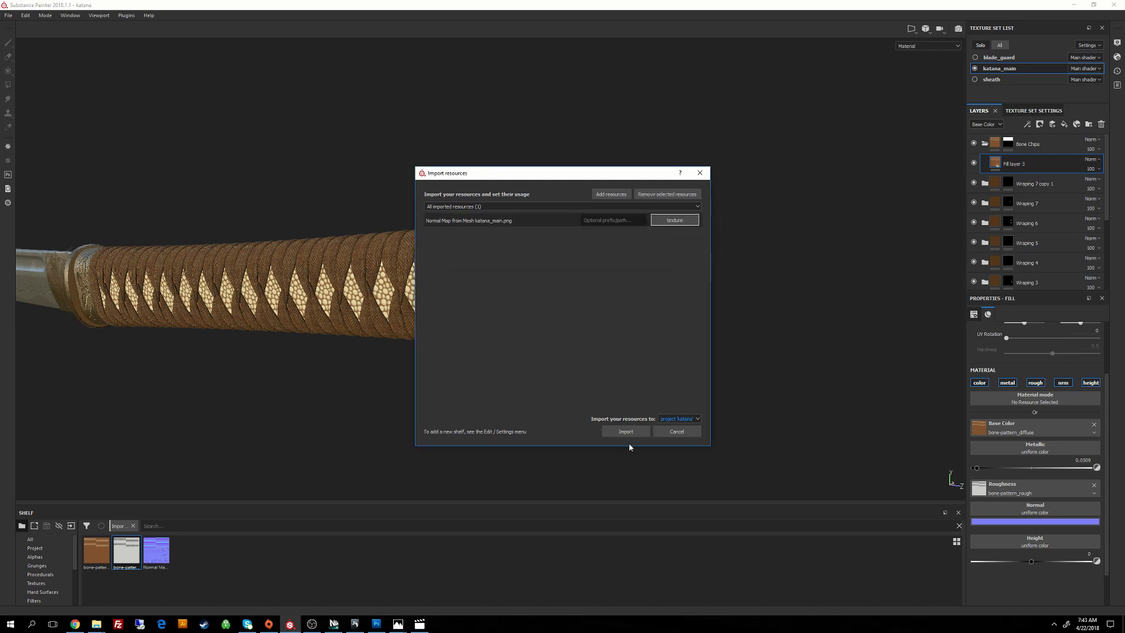
pyautogui.click(626, 432)
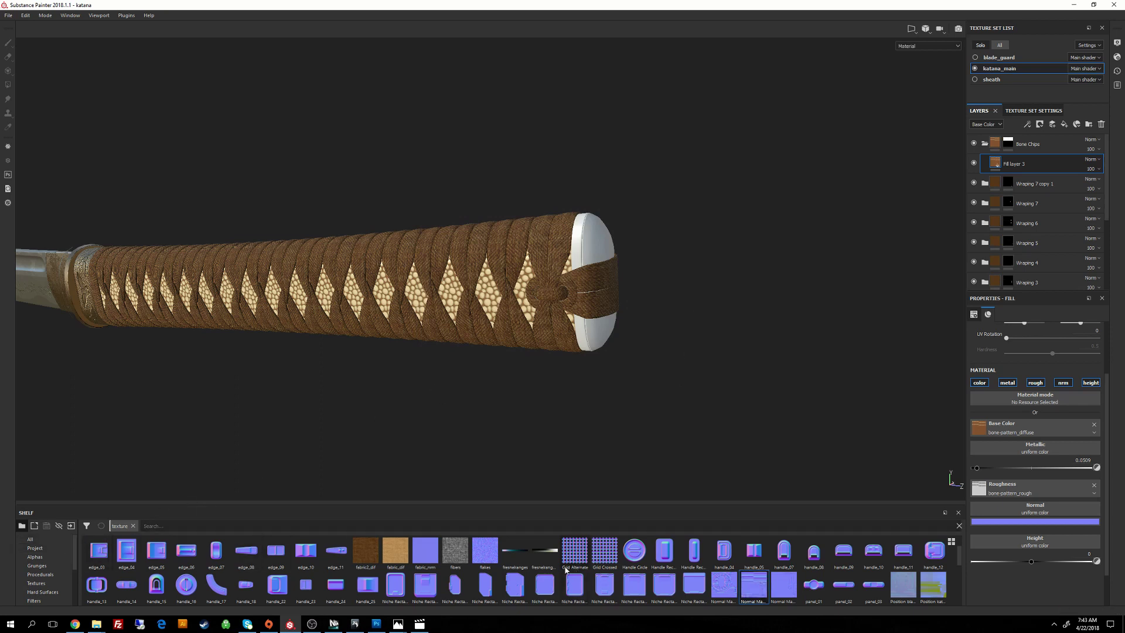
# Step: Assign the newly imported normal map as katana_main's Normal mesh map and check the handle's end cap
pyautogui.click(1026, 111)
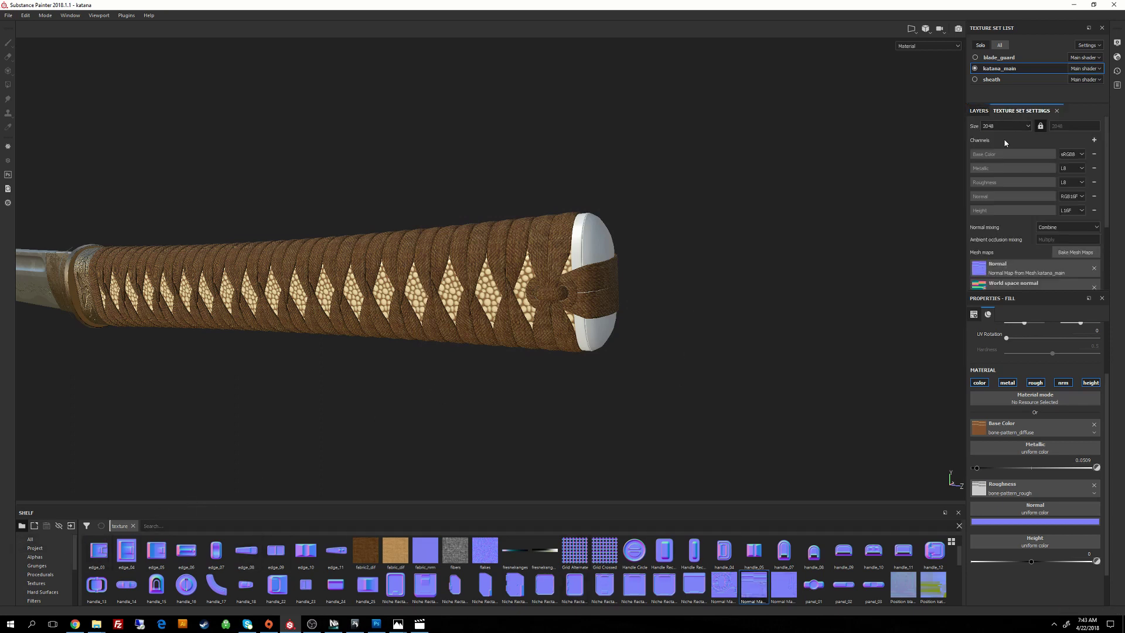
pyautogui.moveTo(759, 590); pyautogui.dragTo(1017, 270)
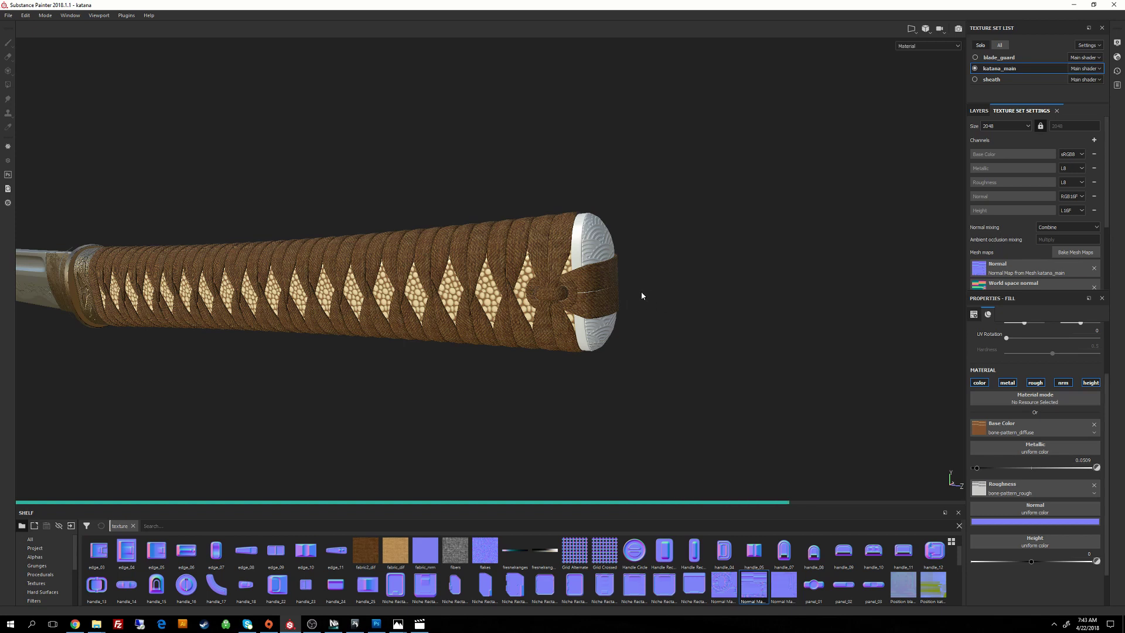
pyautogui.keyDown('alt'); pyautogui.moveTo(638, 282); pyautogui.dragTo(585, 253); pyautogui.keyUp('alt')
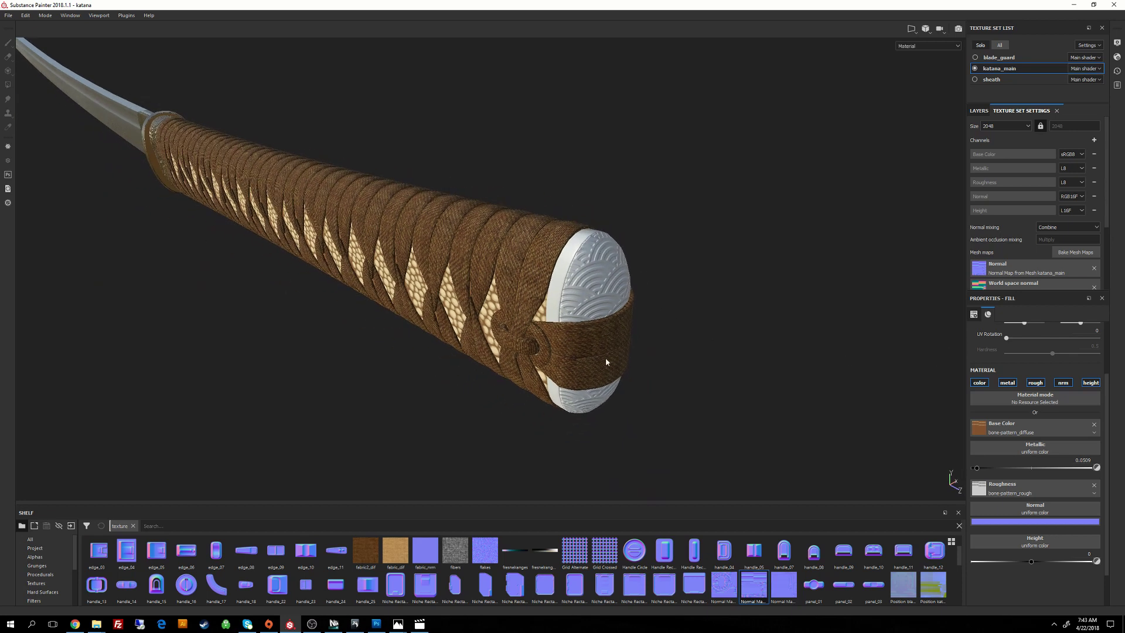
pyautogui.keyDown('alt'); pyautogui.moveTo(605, 362); pyautogui.dragTo(703, 263); pyautogui.keyUp('alt')
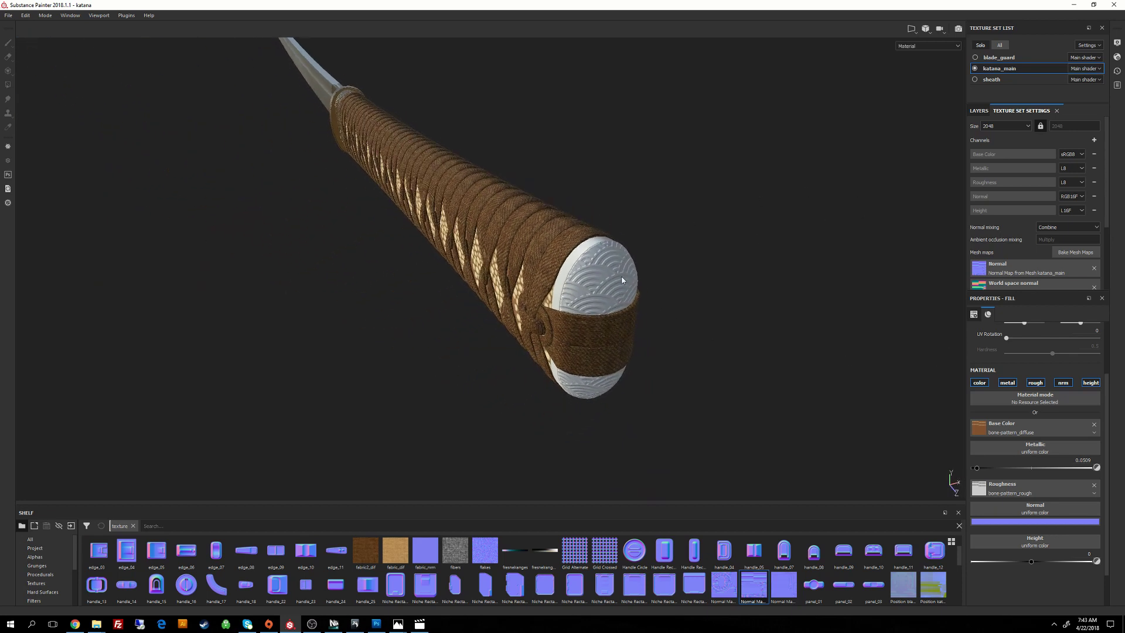
pyautogui.keyDown('alt'); pyautogui.moveTo(622, 280); pyautogui.dragTo(703, 234); pyautogui.keyUp('alt')
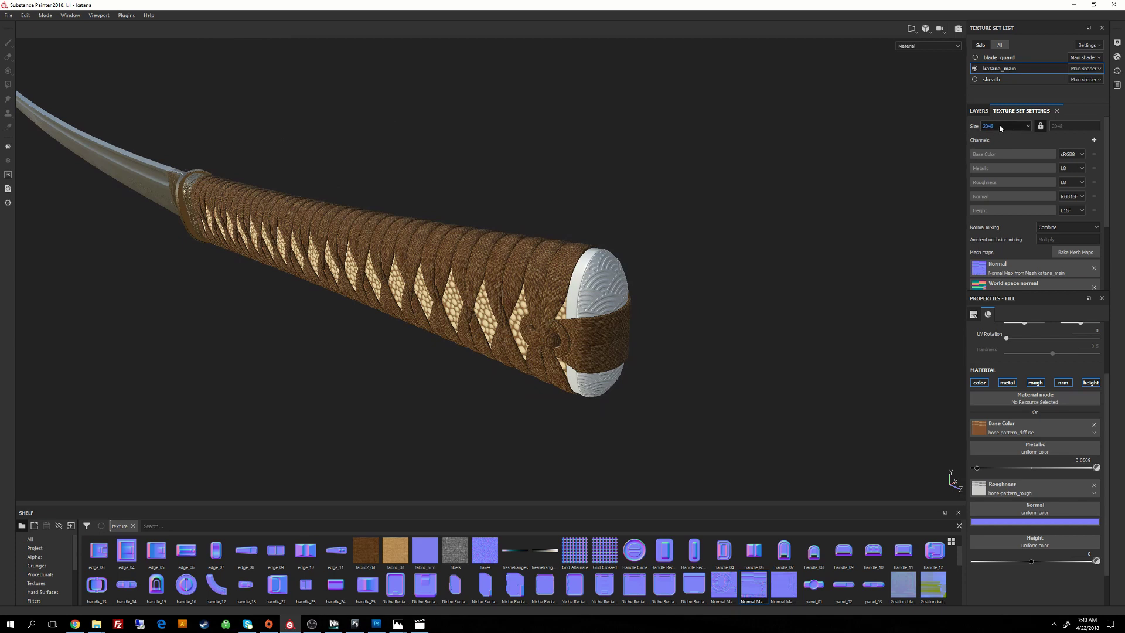
# Step: Set the katana_main texture set size to 4096
pyautogui.click(1026, 127)
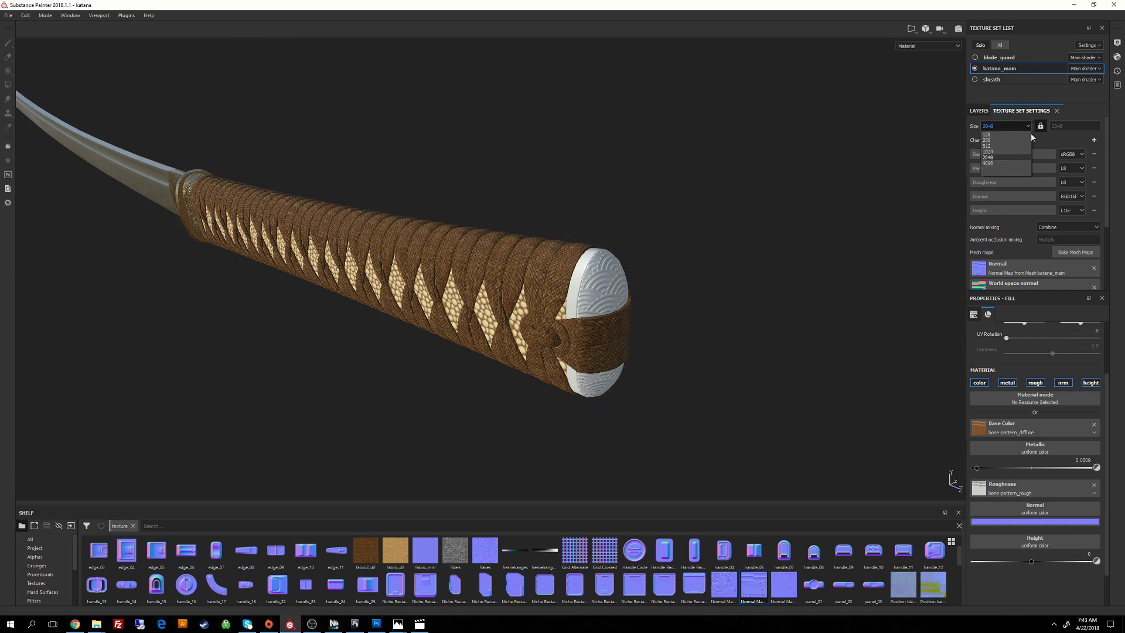
pyautogui.click(941, 170)
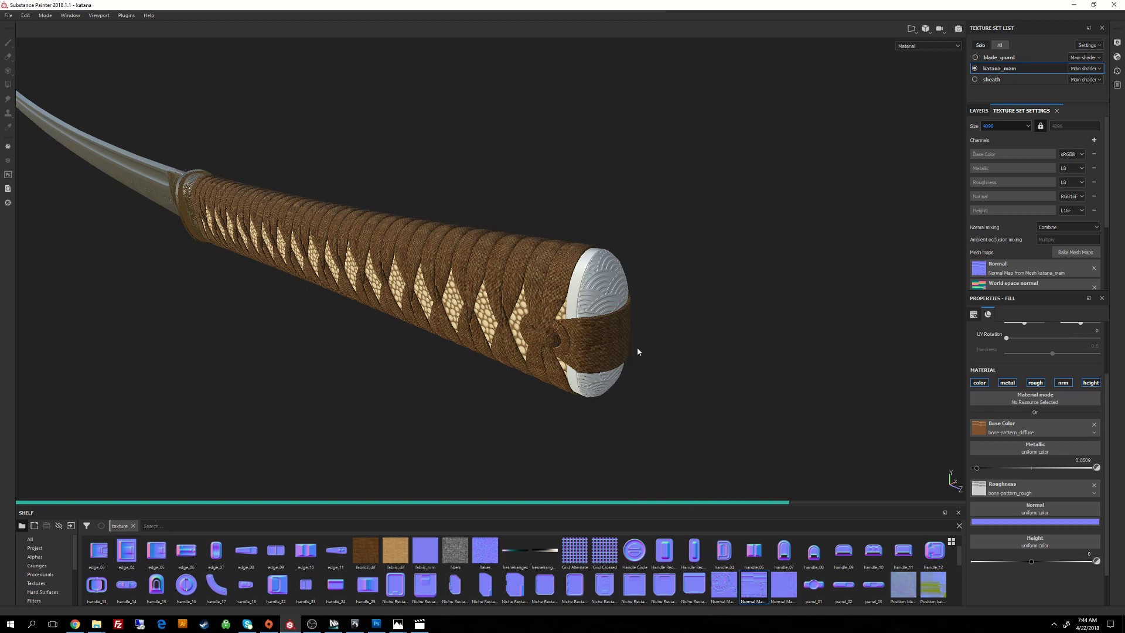
# Step: Examine the end cap's wave relief and the handle's wrapping and diamond insets up close from several angles
pyautogui.keyDown('alt'); pyautogui.moveTo(575, 300); pyautogui.dragTo(790, 518, button='right'); pyautogui.keyUp('alt')
pyautogui.keyDown('alt'); pyautogui.moveTo(656, 351); pyautogui.dragTo(451, 331); pyautogui.keyUp('alt')
pyautogui.keyDown('alt'); pyautogui.moveTo(610, 364); pyautogui.dragTo(763, 517, button='right'); pyautogui.keyUp('alt')
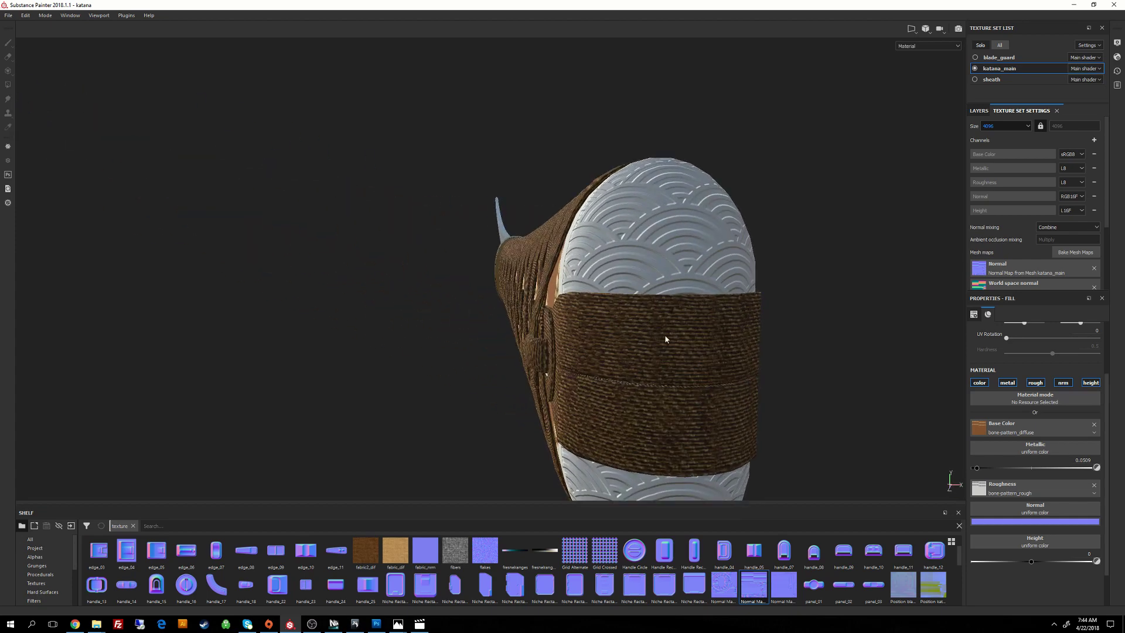
pyautogui.keyDown('alt'); pyautogui.moveTo(689, 234); pyautogui.dragTo(824, 252); pyautogui.keyUp('alt')
pyautogui.keyDown('alt'); pyautogui.moveTo(404, 258); pyautogui.dragTo(477, 276); pyautogui.keyUp('alt')
pyautogui.keyDown('alt'); pyautogui.moveTo(476, 276); pyautogui.dragTo(647, 197, button='right'); pyautogui.keyUp('alt')
pyautogui.keyDown('alt'); pyautogui.moveTo(527, 258); pyautogui.dragTo(650, 339); pyautogui.keyUp('alt')
pyautogui.keyDown('alt'); pyautogui.moveTo(603, 346); pyautogui.dragTo(537, 284, button='right'); pyautogui.keyUp('alt')
pyautogui.keyDown('alt'); pyautogui.moveTo(519, 329); pyautogui.dragTo(454, 281); pyautogui.keyUp('alt')
pyautogui.keyDown('alt'); pyautogui.moveTo(454, 281); pyautogui.dragTo(490, 297, button='right'); pyautogui.keyUp('alt')
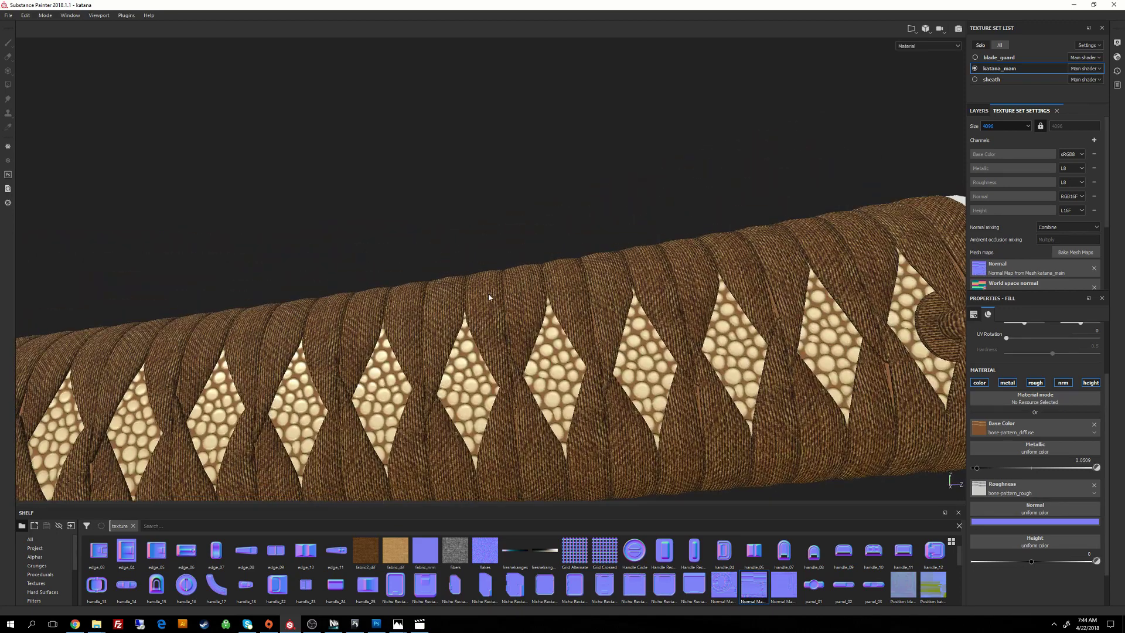
pyautogui.keyDown('alt'); pyautogui.moveTo(489, 296); pyautogui.dragTo(544, 334, button='middle'); pyautogui.keyUp('alt')
pyautogui.keyDown('alt'); pyautogui.moveTo(544, 334); pyautogui.dragTo(528, 193, button='right'); pyautogui.keyUp('alt')
pyautogui.keyDown('alt'); pyautogui.moveTo(527, 193); pyautogui.dragTo(766, 328); pyautogui.keyUp('alt')
pyautogui.keyDown('alt'); pyautogui.moveTo(766, 328); pyautogui.dragTo(694, 209, button='right'); pyautogui.keyUp('alt')
pyautogui.keyDown('alt'); pyautogui.moveTo(694, 209); pyautogui.dragTo(583, 266, button='middle'); pyautogui.keyUp('alt')
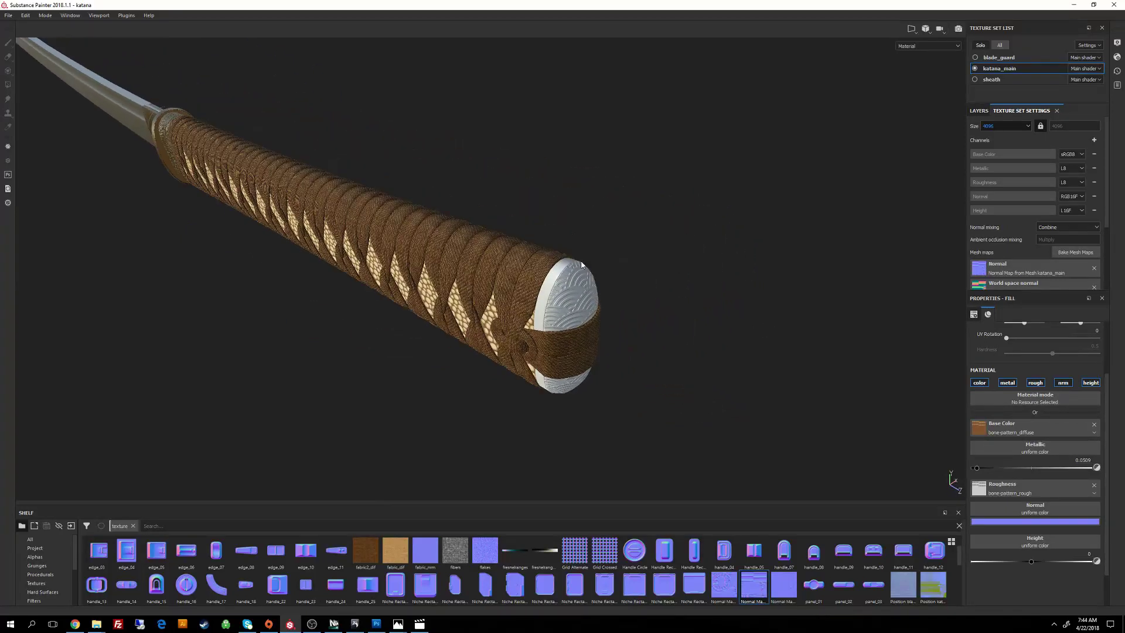
# Step: Set the katana_main texture set size to 2048
pyautogui.keyDown('alt'); pyautogui.moveTo(582, 266); pyautogui.dragTo(803, 254, button='right'); pyautogui.keyUp('alt')
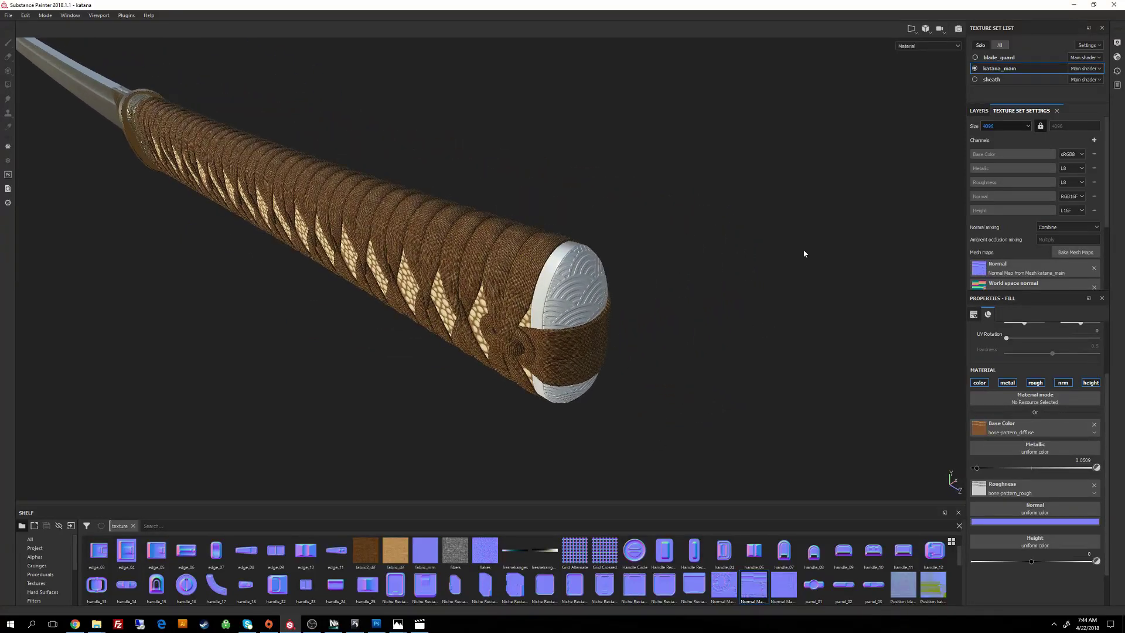
pyautogui.click(1011, 127)
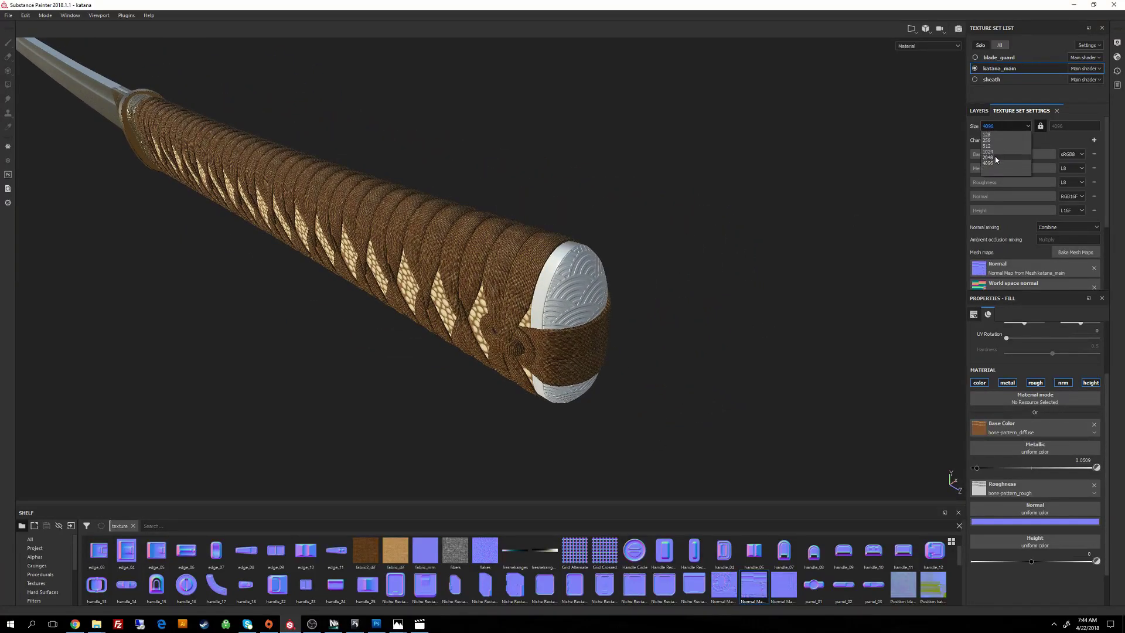
pyautogui.click(633, 237)
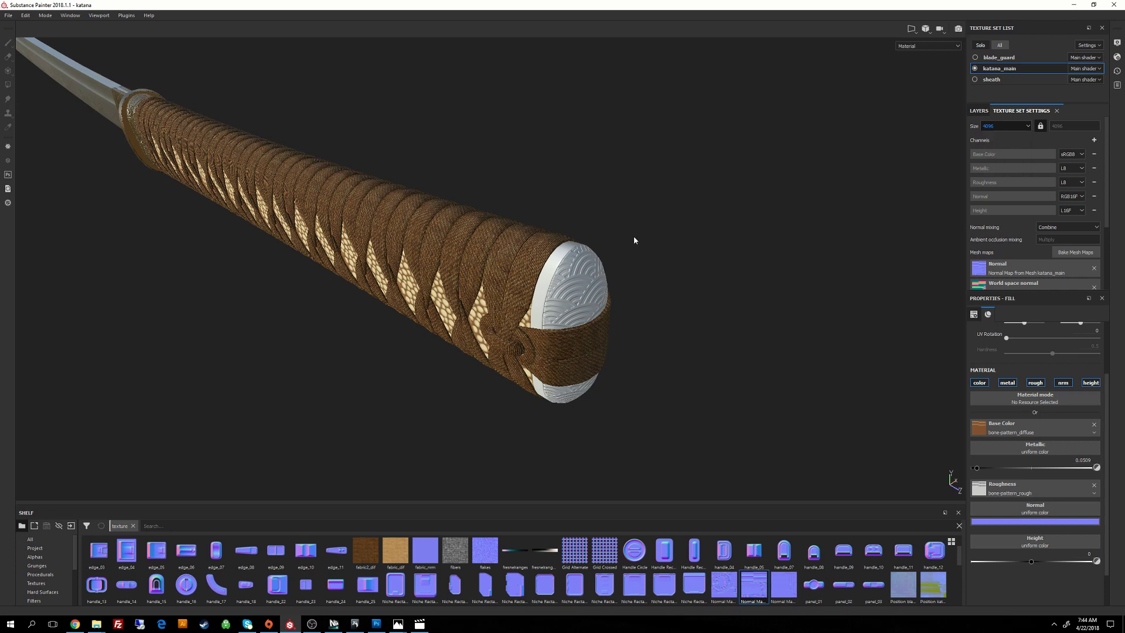
pyautogui.keyDown('alt'); pyautogui.moveTo(577, 202); pyautogui.dragTo(623, 179); pyautogui.keyUp('alt')
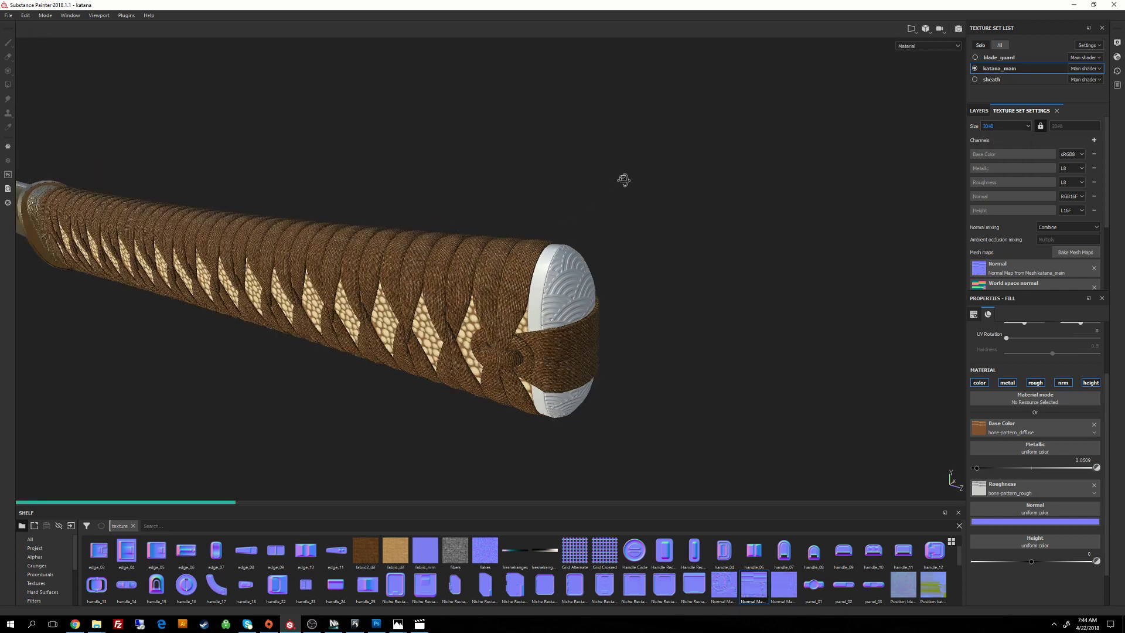
pyautogui.keyDown('alt'); pyautogui.moveTo(716, 237); pyautogui.dragTo(660, 189); pyautogui.keyUp('alt')
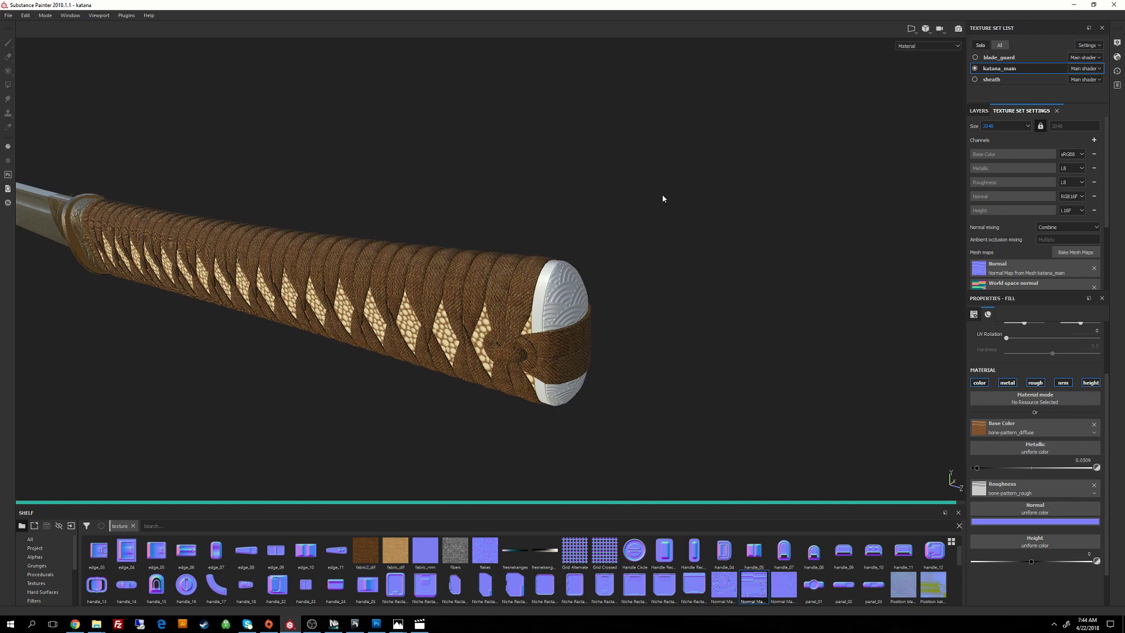
# Step: Collapse the Bone Chips folder in katana_main's layer stack
pyautogui.click(979, 111)
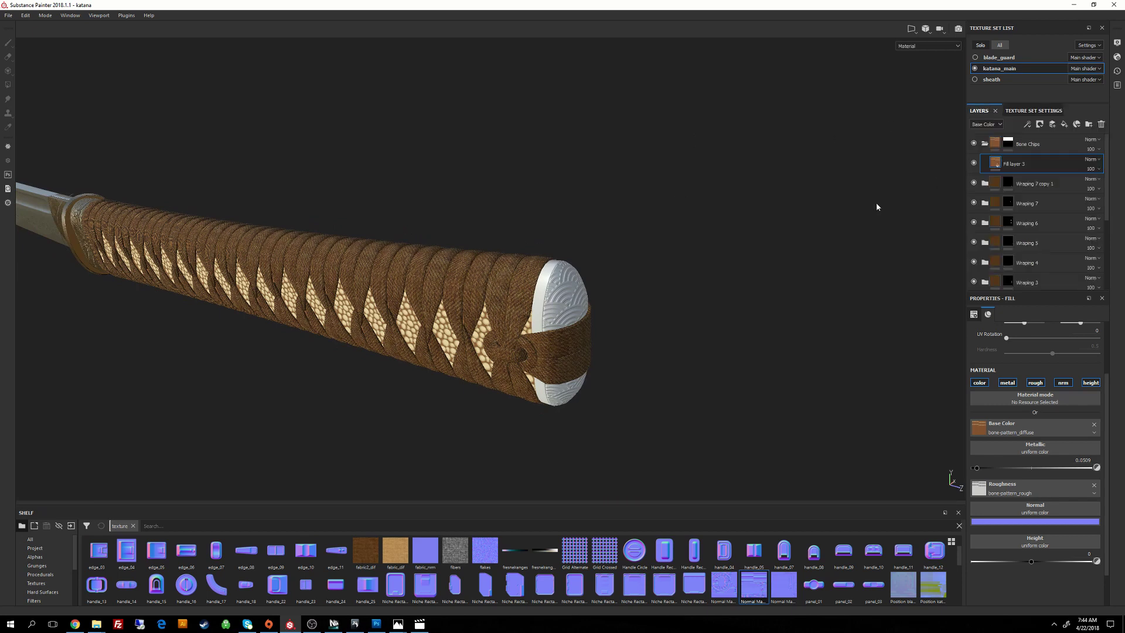
pyautogui.click(984, 143)
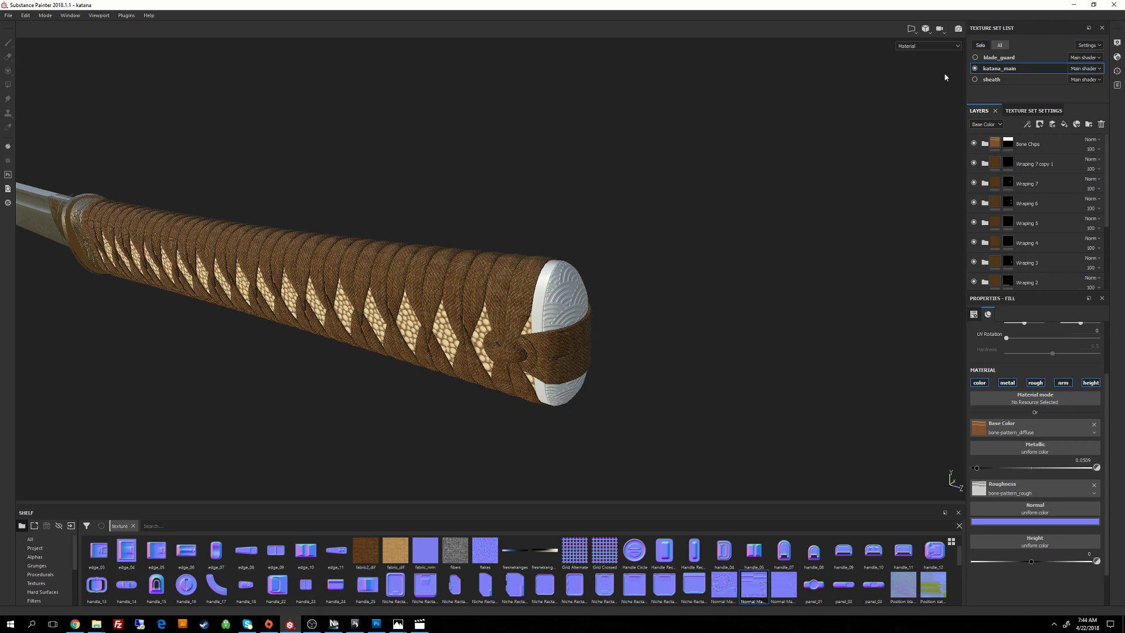
pyautogui.keyDown('alt'); pyautogui.moveTo(613, 151); pyautogui.dragTo(703, 130, button='middle'); pyautogui.keyUp('alt')
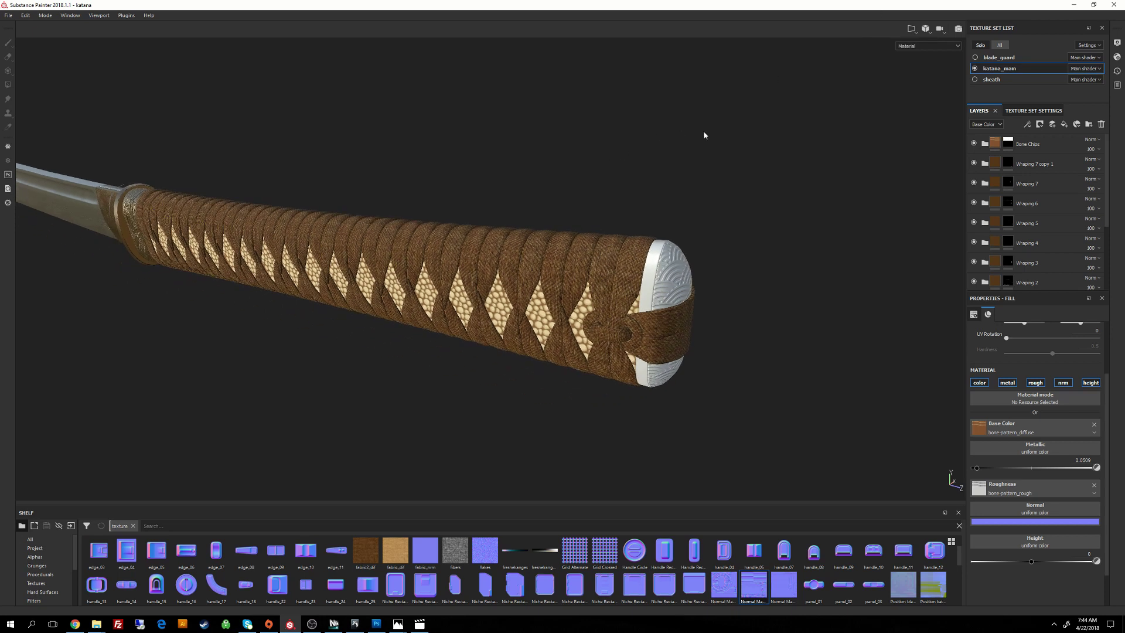
pyautogui.keyDown('alt'); pyautogui.moveTo(674, 168); pyautogui.dragTo(742, 185); pyautogui.keyUp('alt')
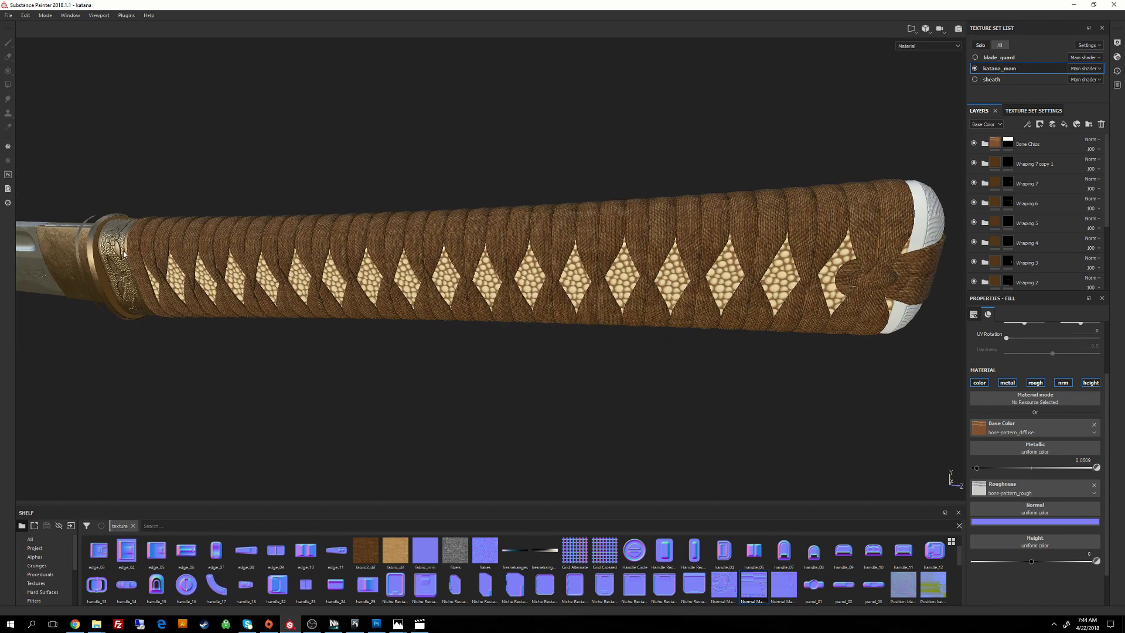
pyautogui.keyDown('alt'); pyautogui.moveTo(831, 192); pyautogui.dragTo(555, 237, button='middle'); pyautogui.keyUp('alt')
pyautogui.keyDown('alt'); pyautogui.moveTo(653, 266); pyautogui.dragTo(749, 241); pyautogui.keyUp('alt')
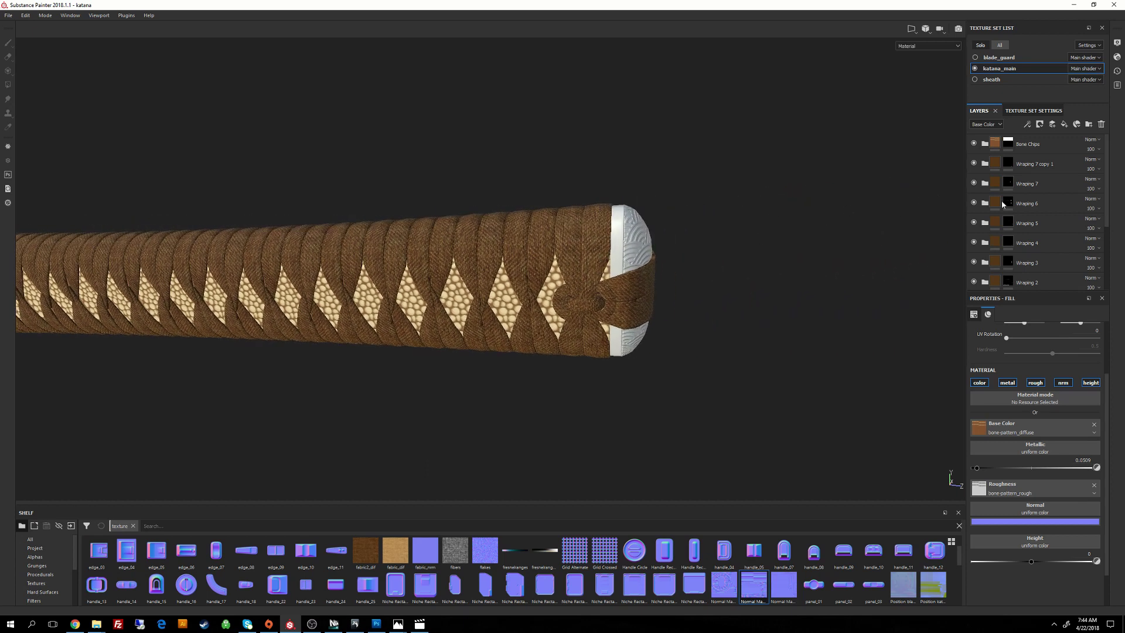
# Step: Rename the bronze folder above Blade as Bronze Metal Parts
pyautogui.moveTo(1106, 203); pyautogui.dragTo(1106, 209)
pyautogui.scroll(-5, 1043, 217)
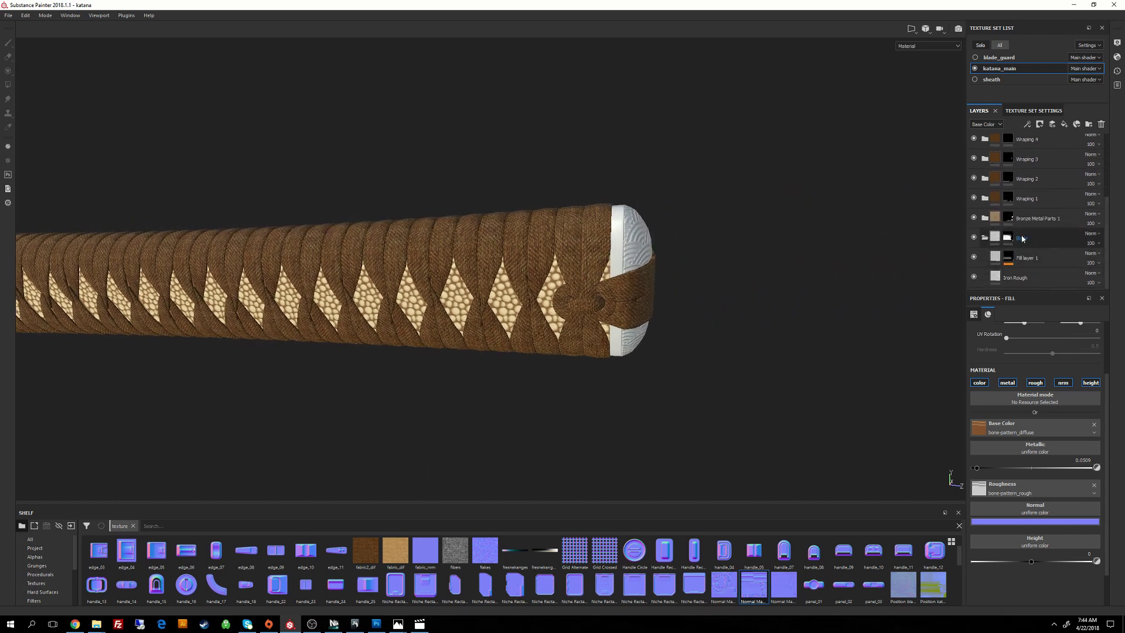
pyautogui.doubleClick(1036, 218)
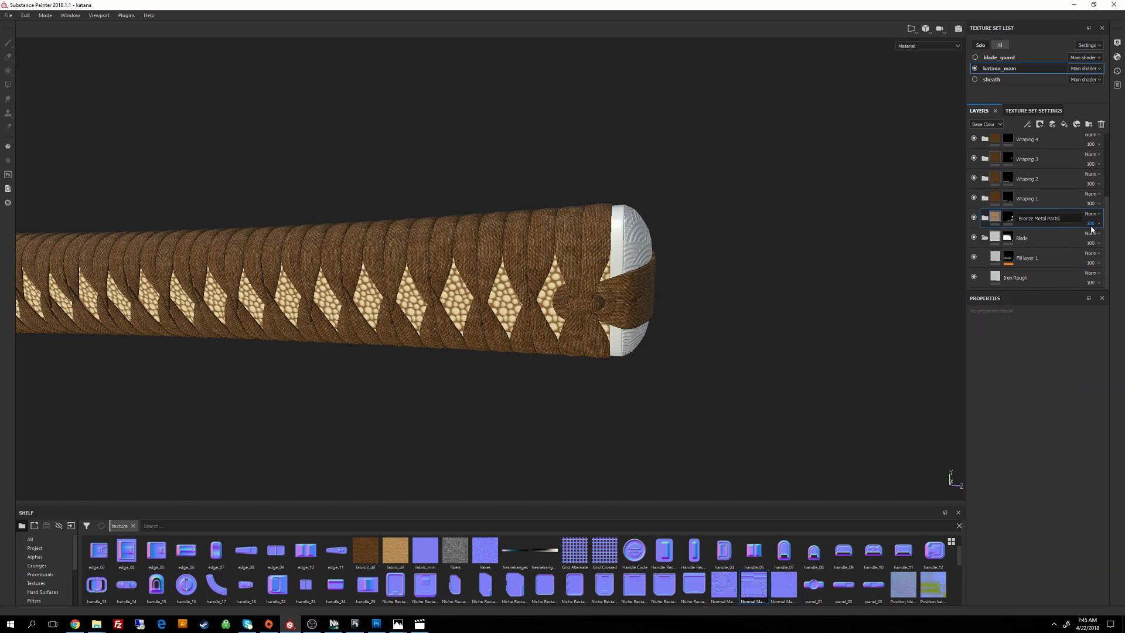
pyautogui.press('Return')
# Step: Add the handle's end cap face to the Bronze Metal Parts mask using polygon fill in UV chunk mode
pyautogui.click(1002, 219)
pyautogui.press('4')
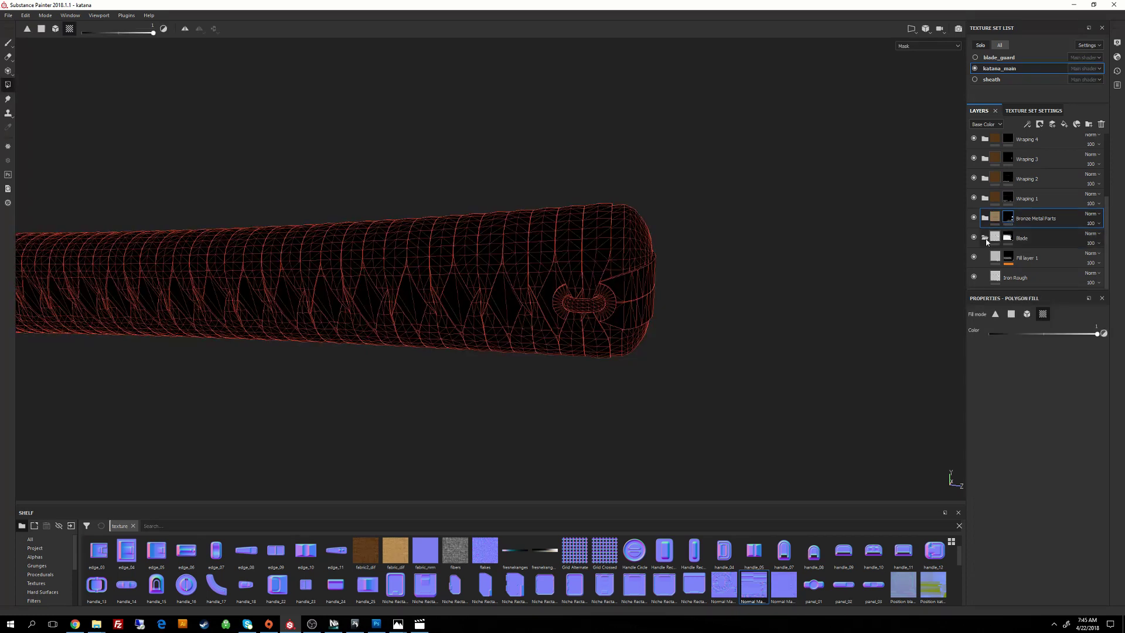
pyautogui.click(1043, 315)
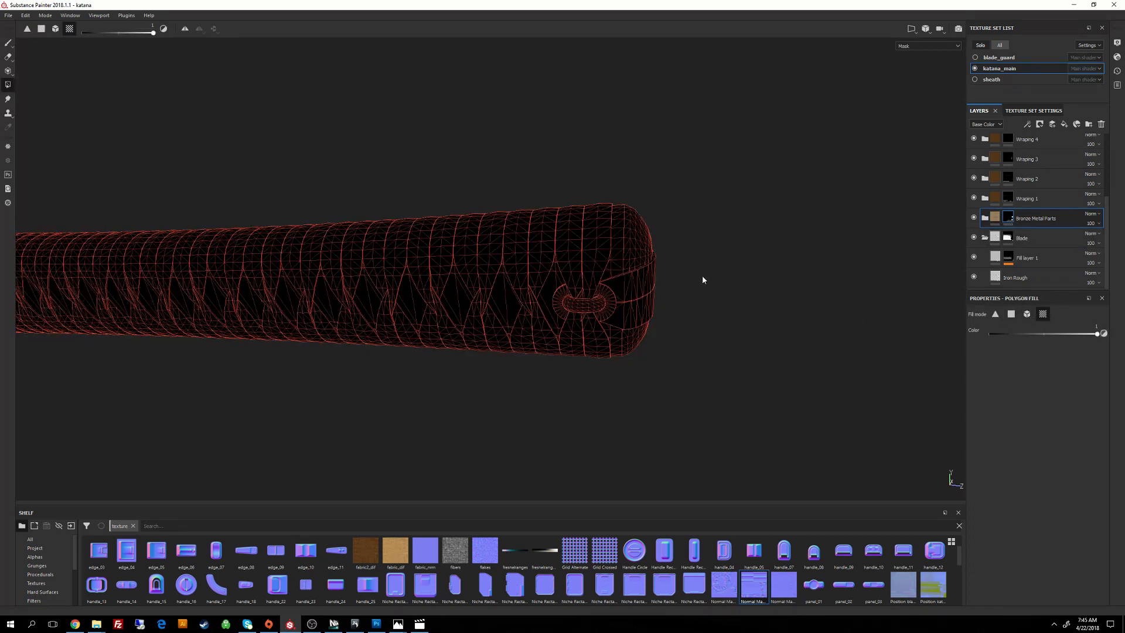
pyautogui.click(638, 235)
pyautogui.keyDown('alt'); pyautogui.moveTo(765, 245); pyautogui.dragTo(549, 251); pyautogui.keyUp('alt')
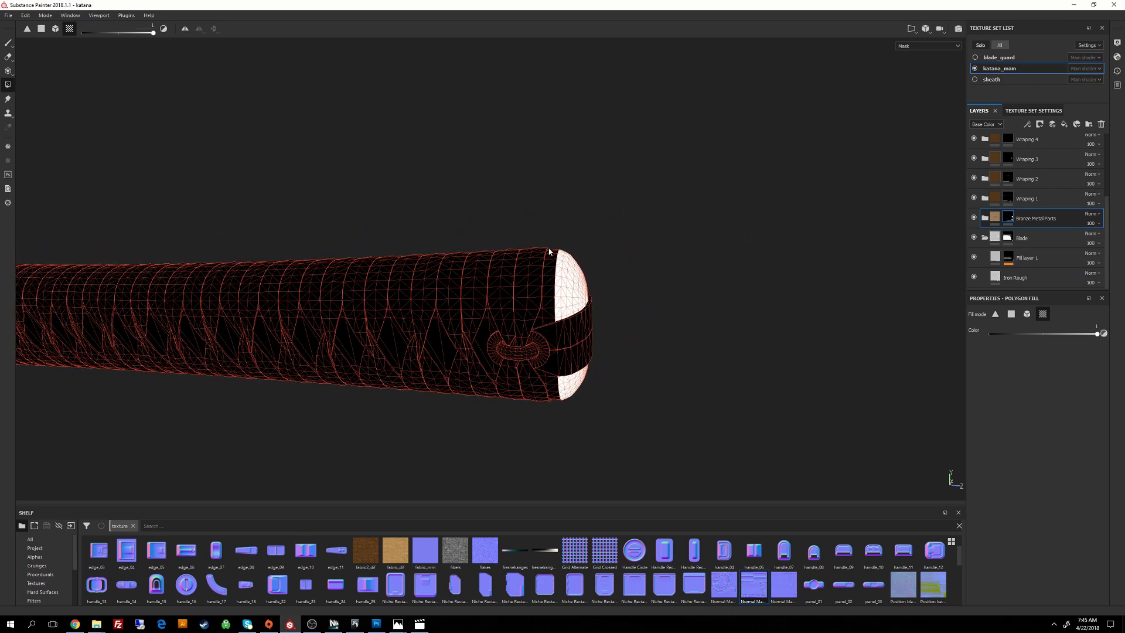
# Step: Add the end cap's rim strip to the Bronze Metal Parts mask with quad polygon fill in the 2D UV view
pyautogui.click(1012, 315)
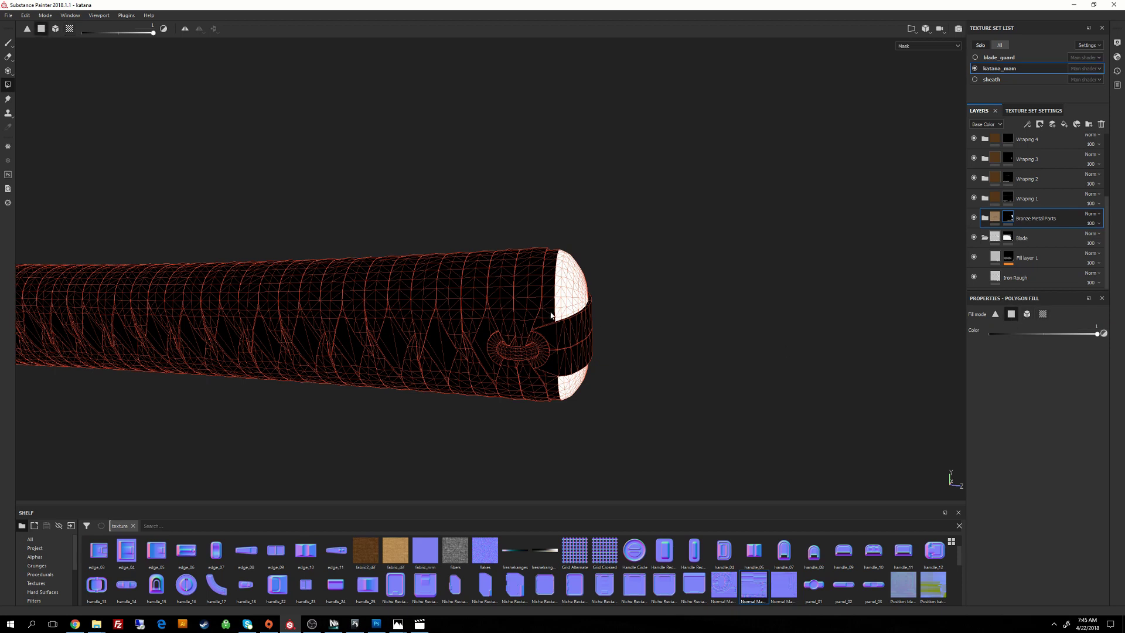
pyautogui.keyDown('alt'); pyautogui.moveTo(592, 249); pyautogui.dragTo(625, 219); pyautogui.keyUp('alt')
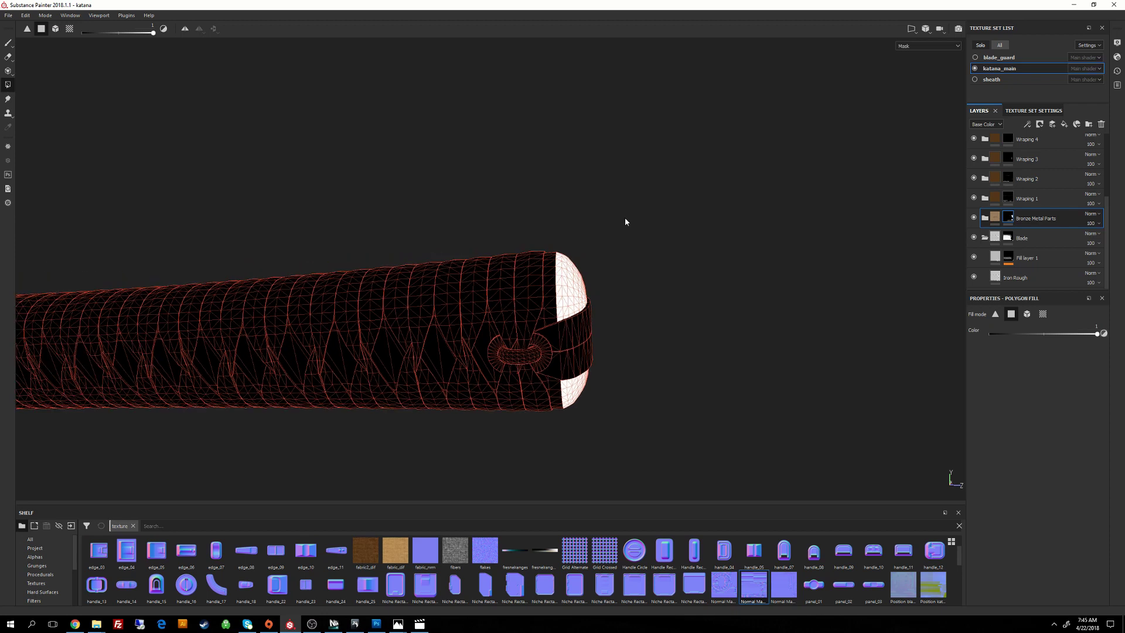
pyautogui.keyDown('alt'); pyautogui.moveTo(544, 339); pyautogui.dragTo(578, 201); pyautogui.keyUp('alt')
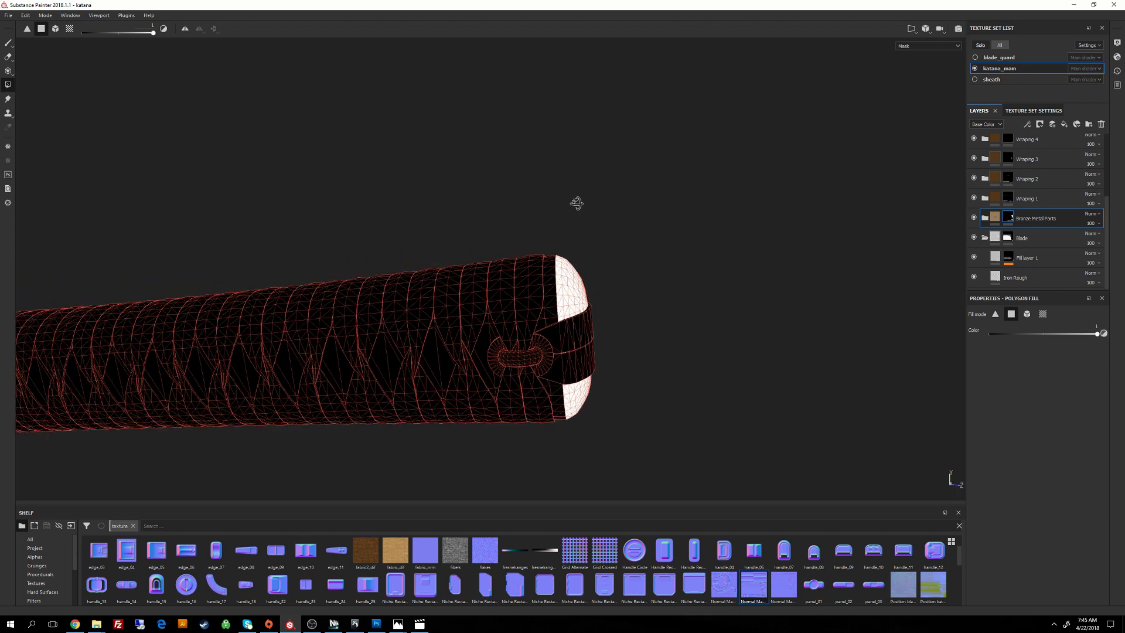
pyautogui.click(912, 30)
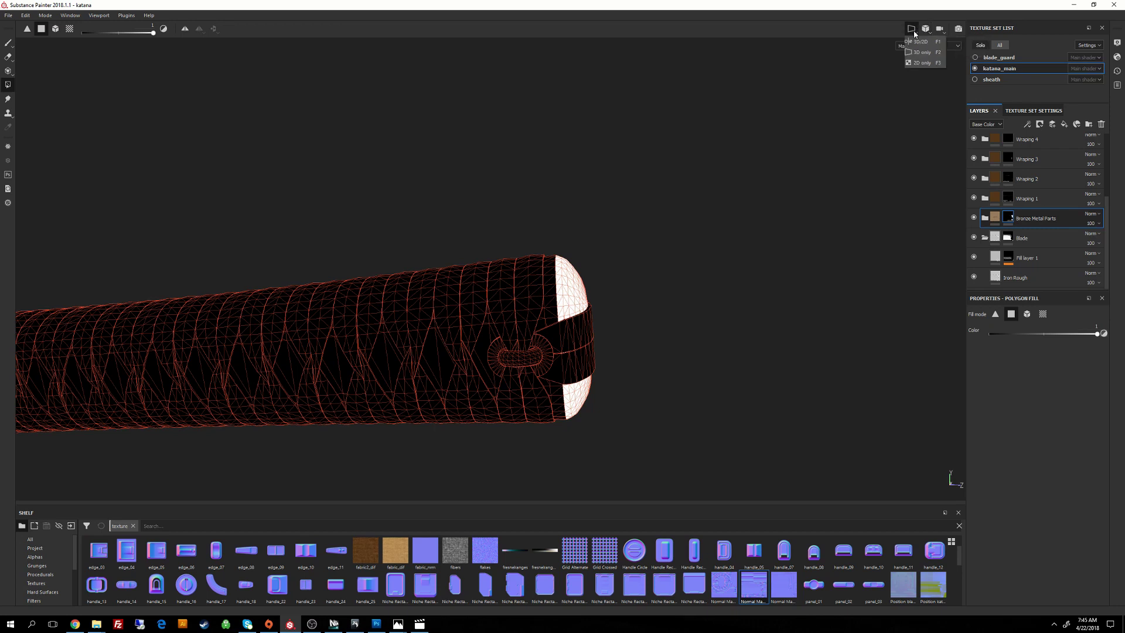
pyautogui.click(922, 62)
pyautogui.scroll(2, 657, 170)
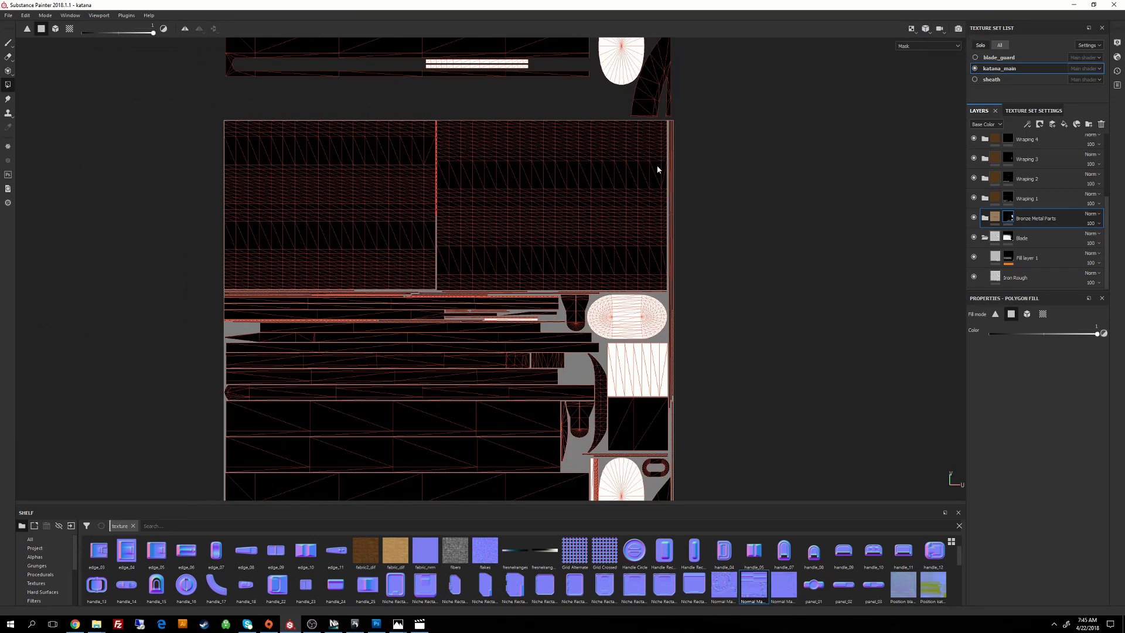
pyautogui.click(658, 144)
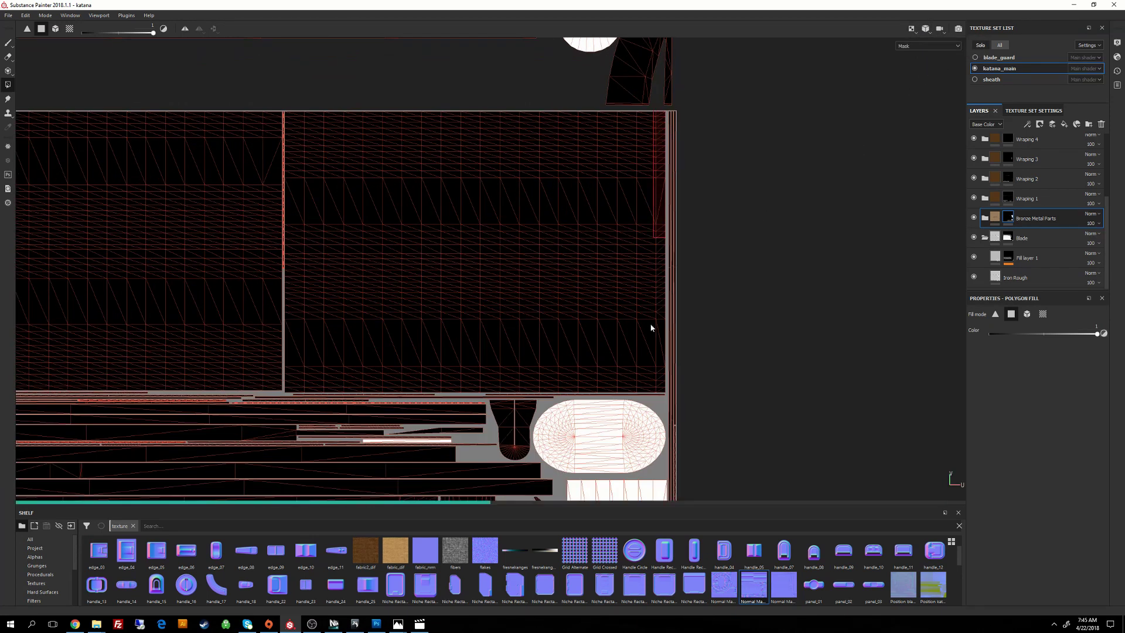
pyautogui.hotkey('ctrl', 'z')
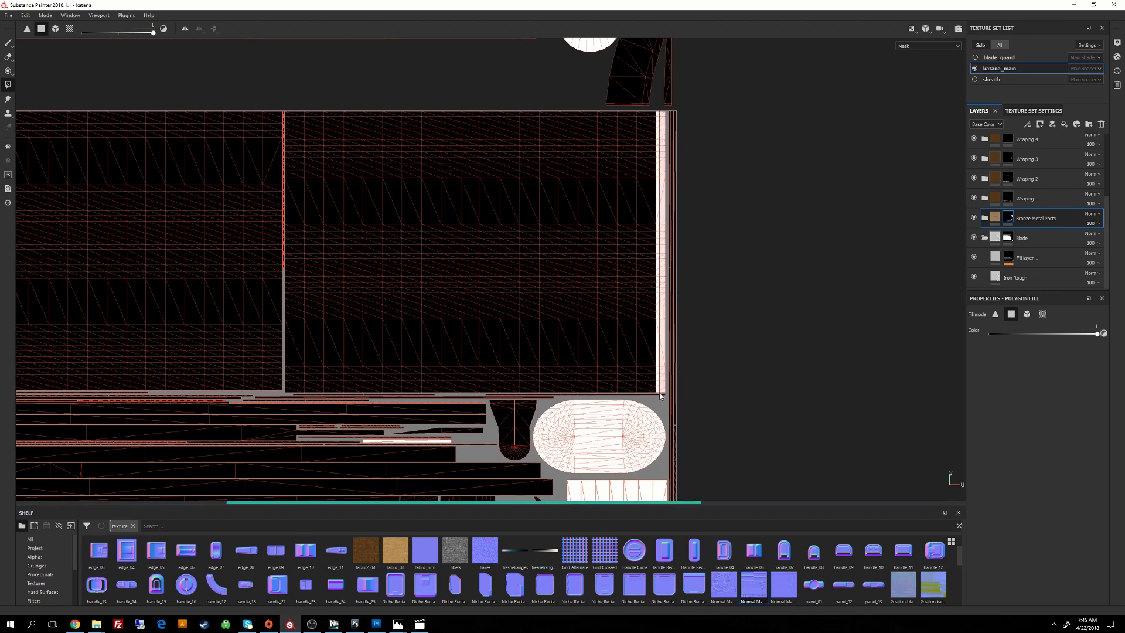
pyautogui.click(659, 396)
pyautogui.scroll(2, 721, 400)
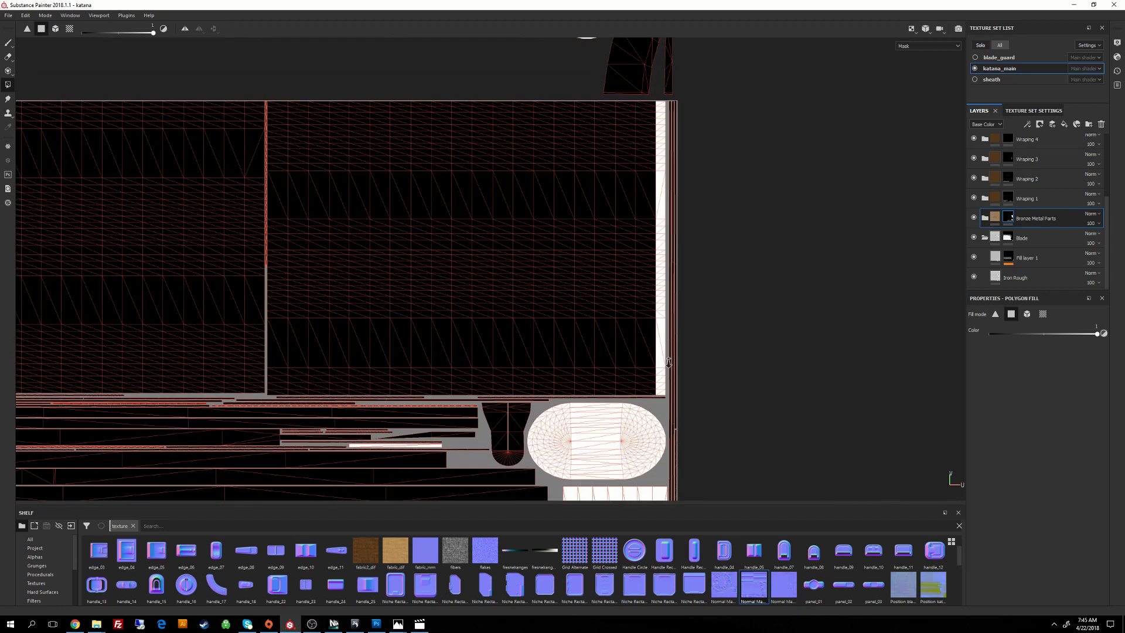
pyautogui.scroll(-3, 715, 284)
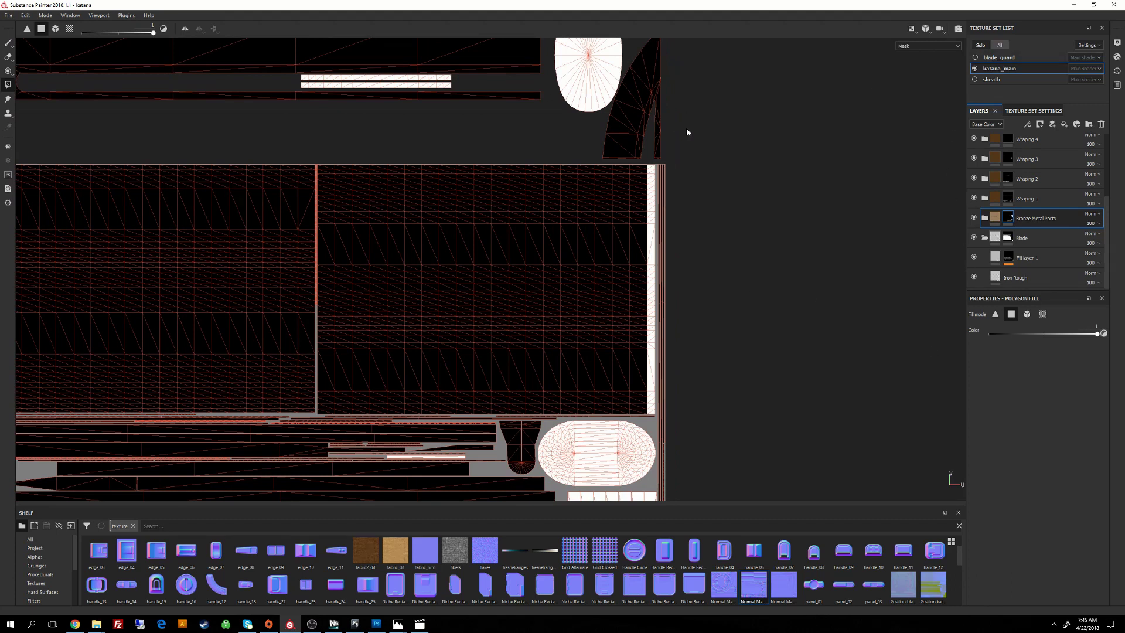
pyautogui.press('F2')
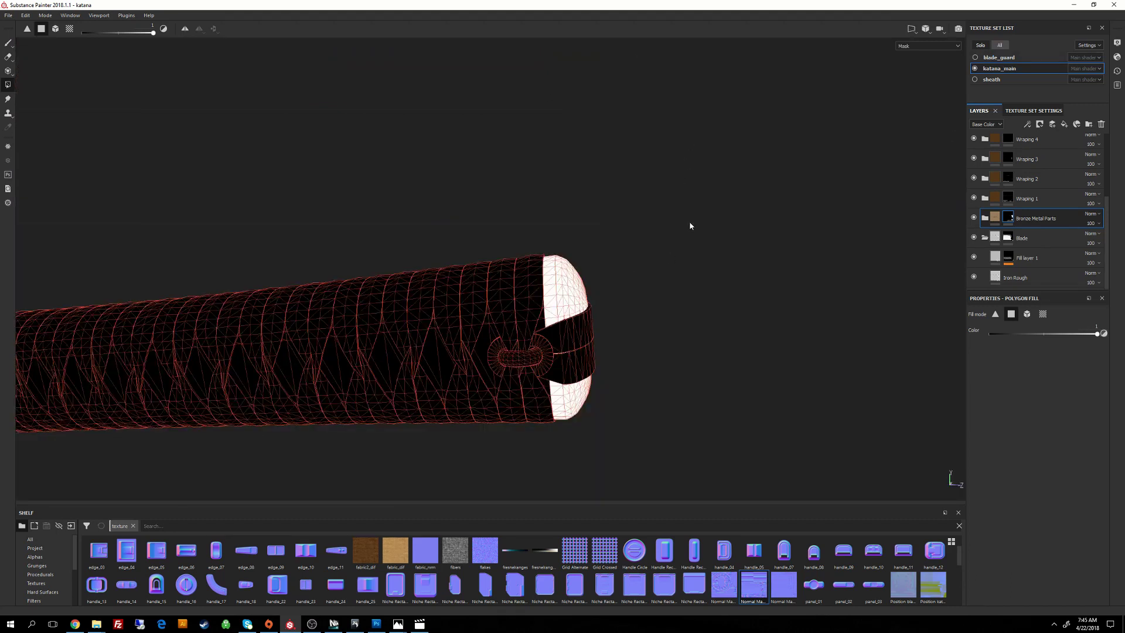
pyautogui.click(995, 217)
# Step: Show and activate the blade_guard texture set and delete its Layer 1
pyautogui.keyDown('alt'); pyautogui.moveTo(680, 280); pyautogui.dragTo(690, 255); pyautogui.keyUp('alt')
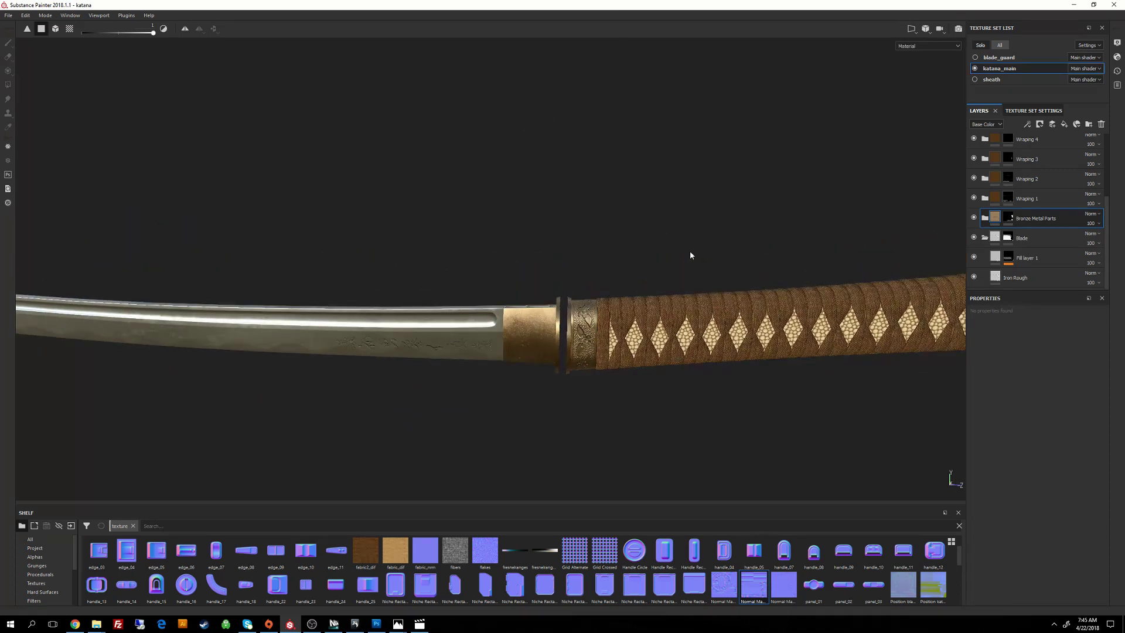
pyautogui.click(976, 58)
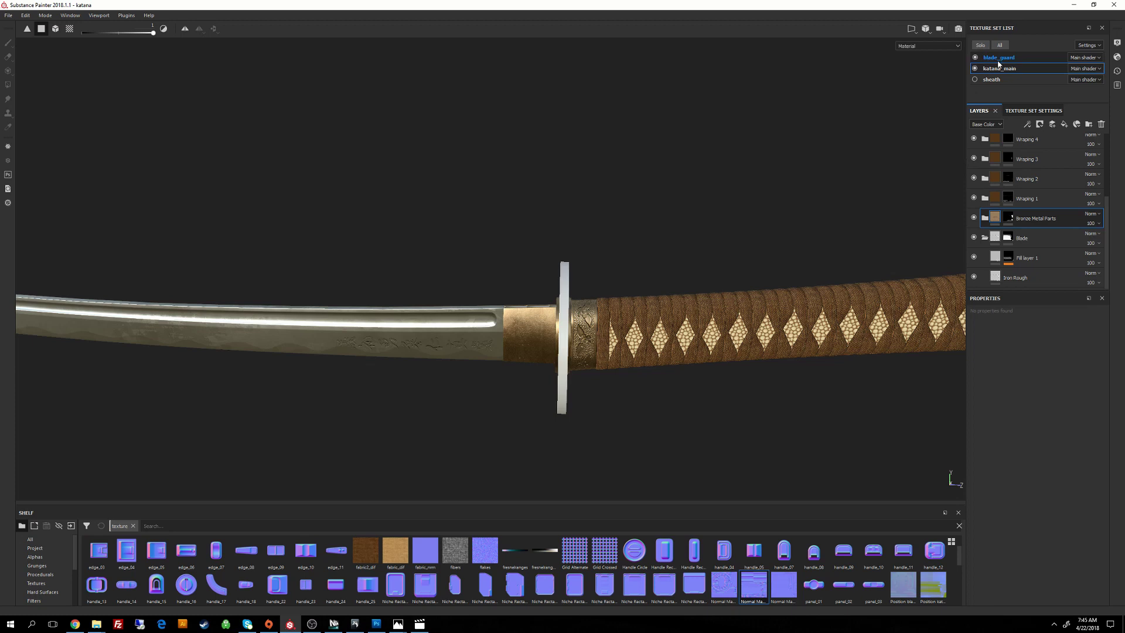
pyautogui.click(990, 58)
pyautogui.moveTo(597, 259)
pyautogui.keyDown('alt'); pyautogui.mouseDown()
pyautogui.moveTo(744, 248)
pyautogui.moveTo(658, 268)
pyautogui.moveTo(693, 264)
pyautogui.moveTo(680, 266)
pyautogui.mouseUp(); pyautogui.keyUp('alt')
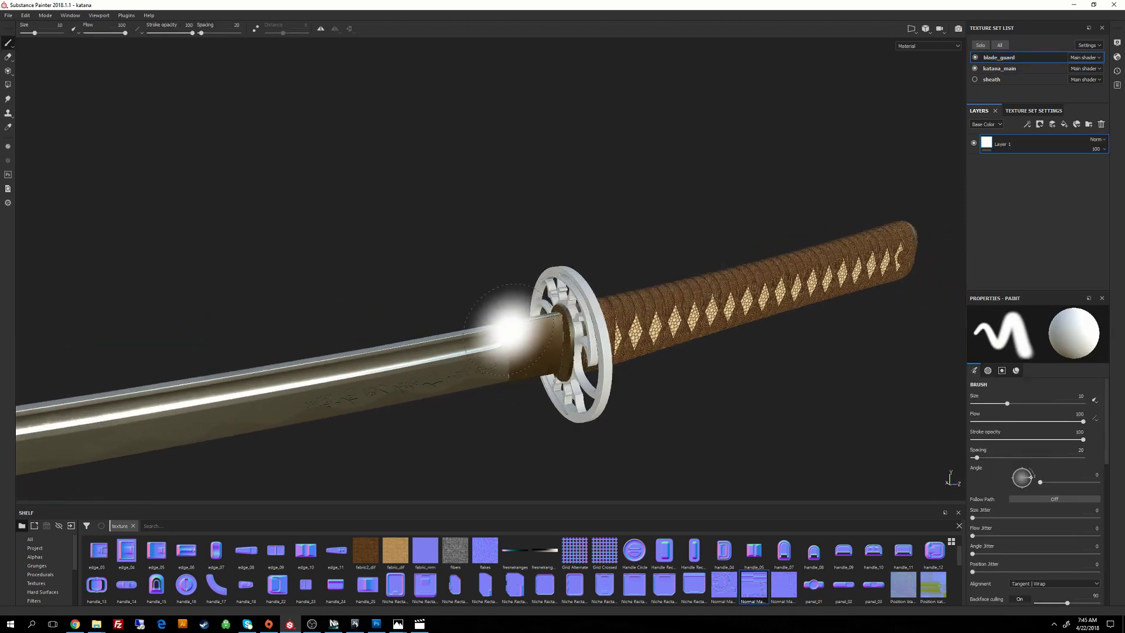
pyautogui.scroll(2, 530, 322)
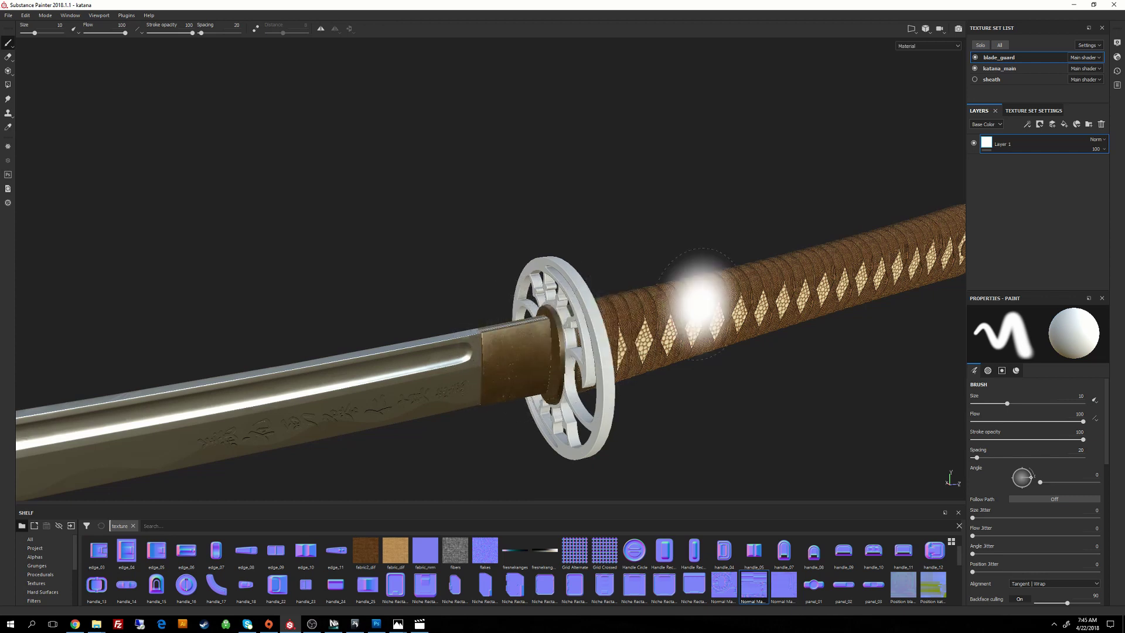
pyautogui.keyDown('alt'); pyautogui.moveTo(700, 306); pyautogui.dragTo(703, 281); pyautogui.keyUp('alt')
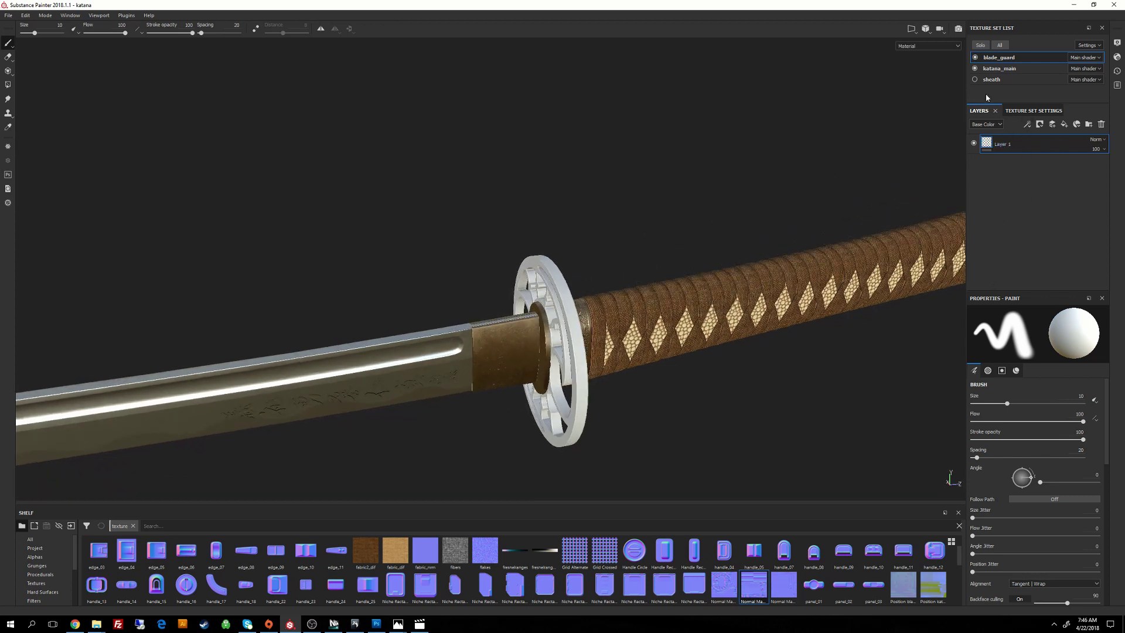
pyautogui.moveTo(710, 221); pyautogui.dragTo(723, 201, button='middle')
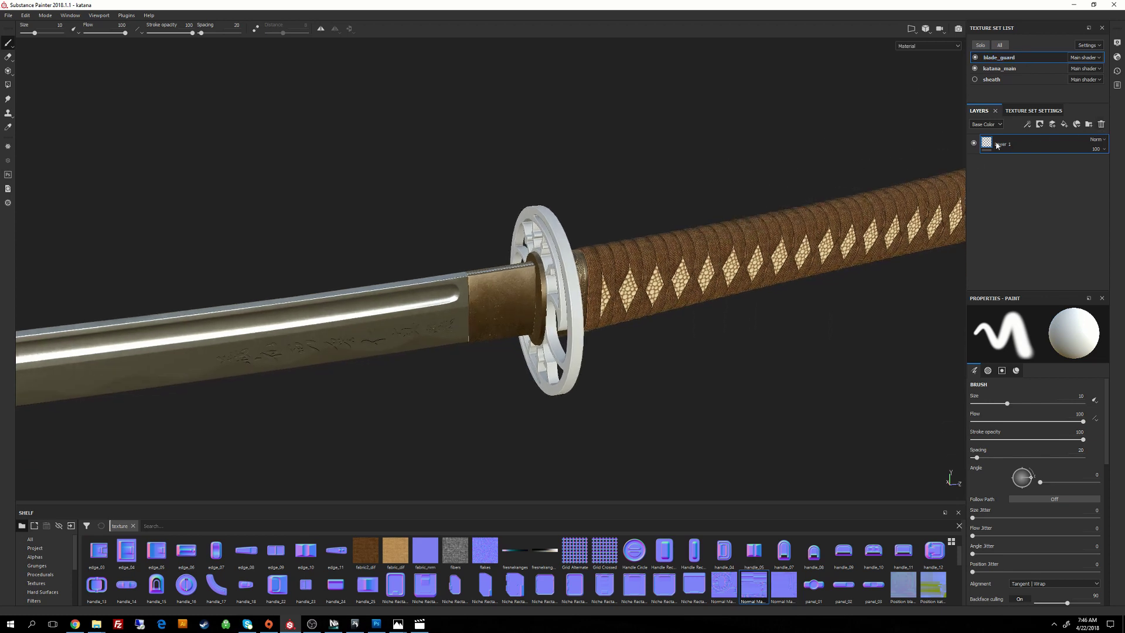
pyautogui.click(1102, 125)
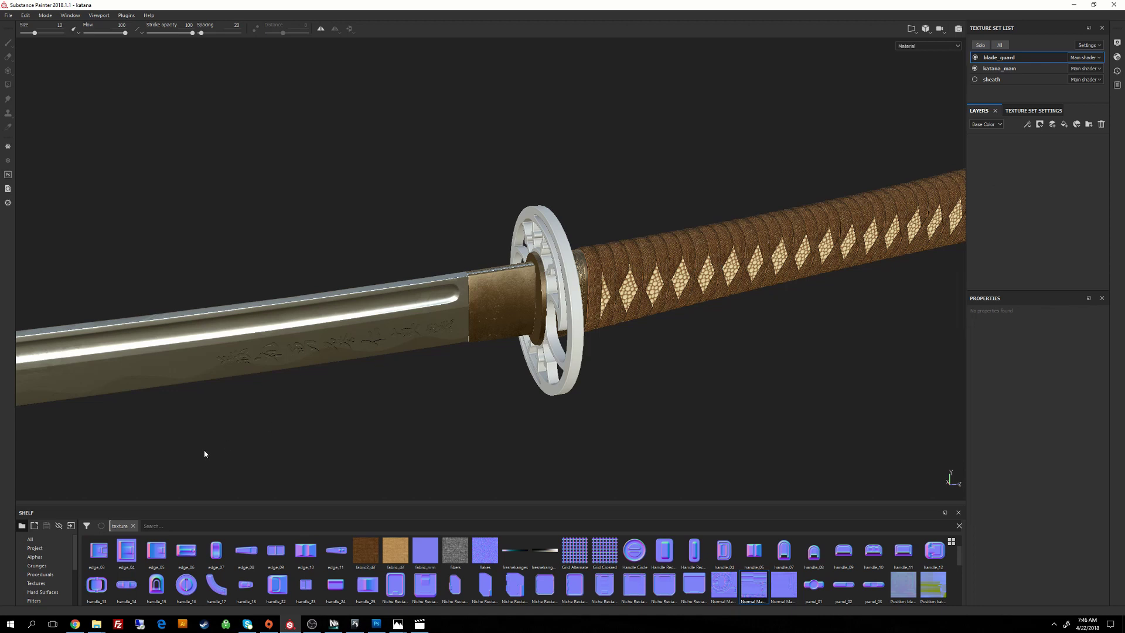
# Step: Search the smart materials for "bron" and apply Bronze Armor to the blade_guard texture set
pyautogui.scroll(-2, 50, 544)
pyautogui.click(37, 592)
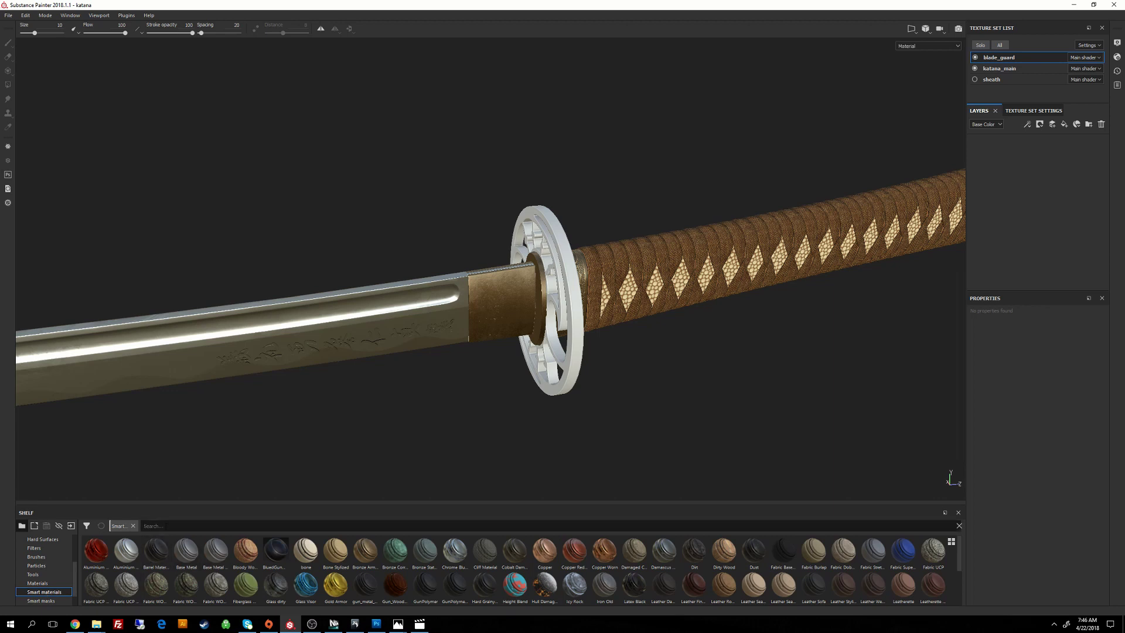
pyautogui.click(164, 526)
pyautogui.write('bron')
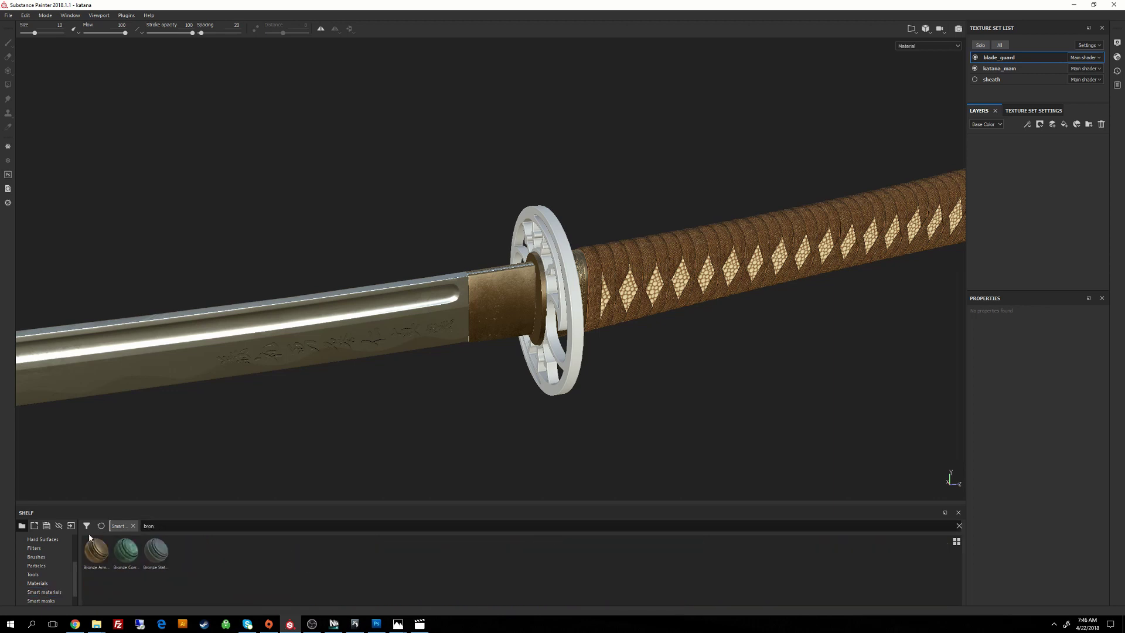
pyautogui.moveTo(96, 551); pyautogui.dragTo(1003, 192)
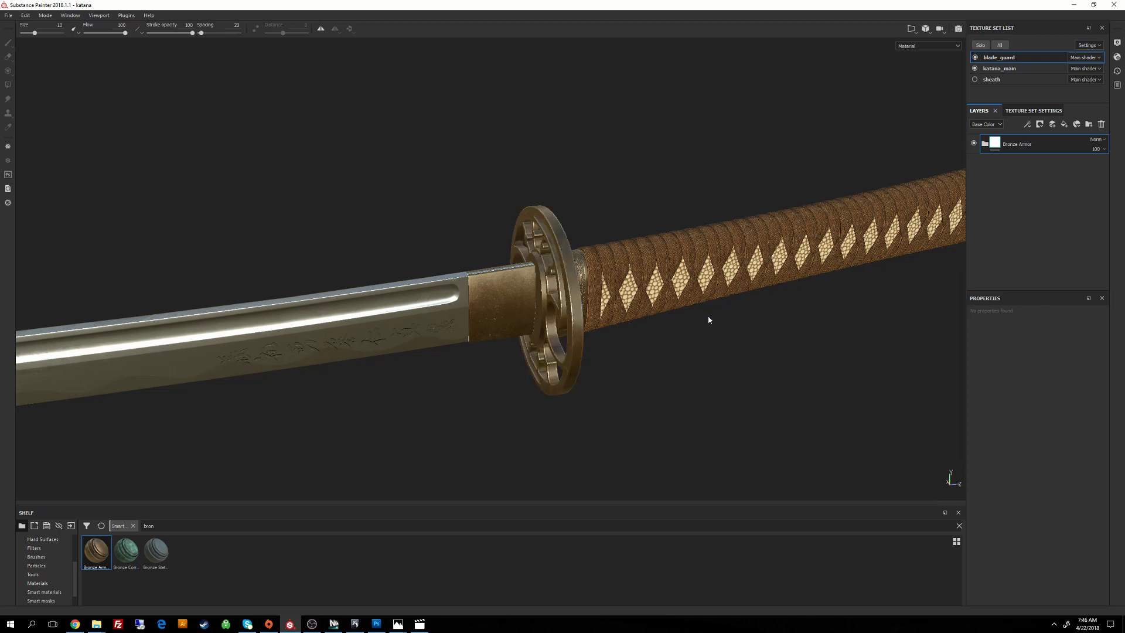
# Step: Examine the bronze guard, the blade, and the handle with its end cap from several angles
pyautogui.keyDown('alt'); pyautogui.moveTo(708, 319); pyautogui.dragTo(596, 269); pyautogui.keyUp('alt')
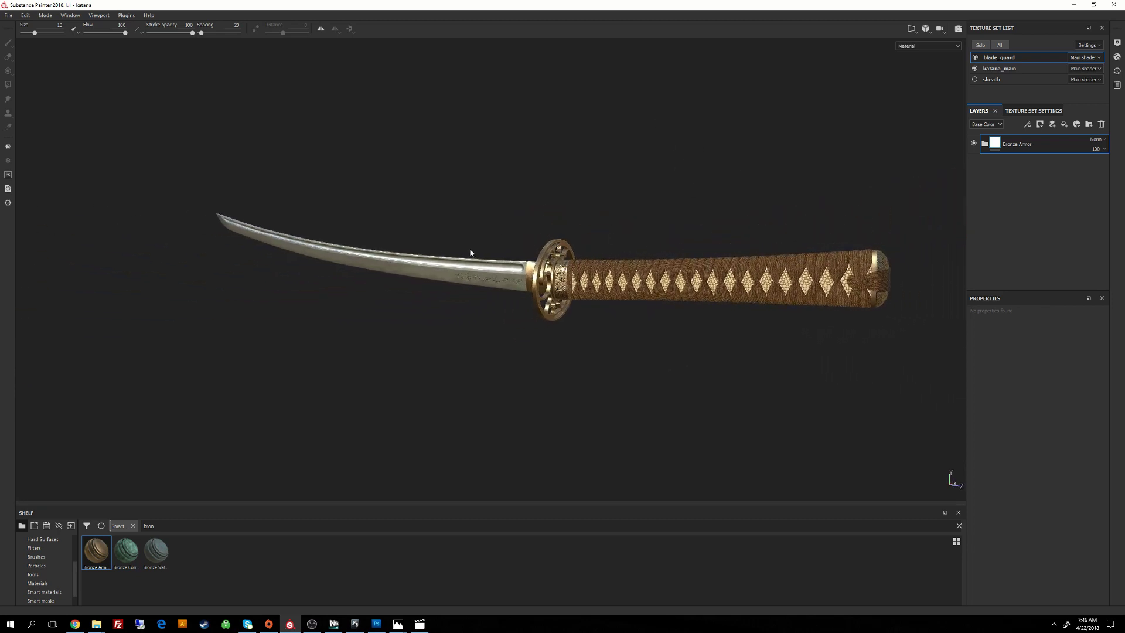
pyautogui.keyDown('alt'); pyautogui.moveTo(470, 252); pyautogui.dragTo(758, 182, button='right'); pyautogui.keyUp('alt')
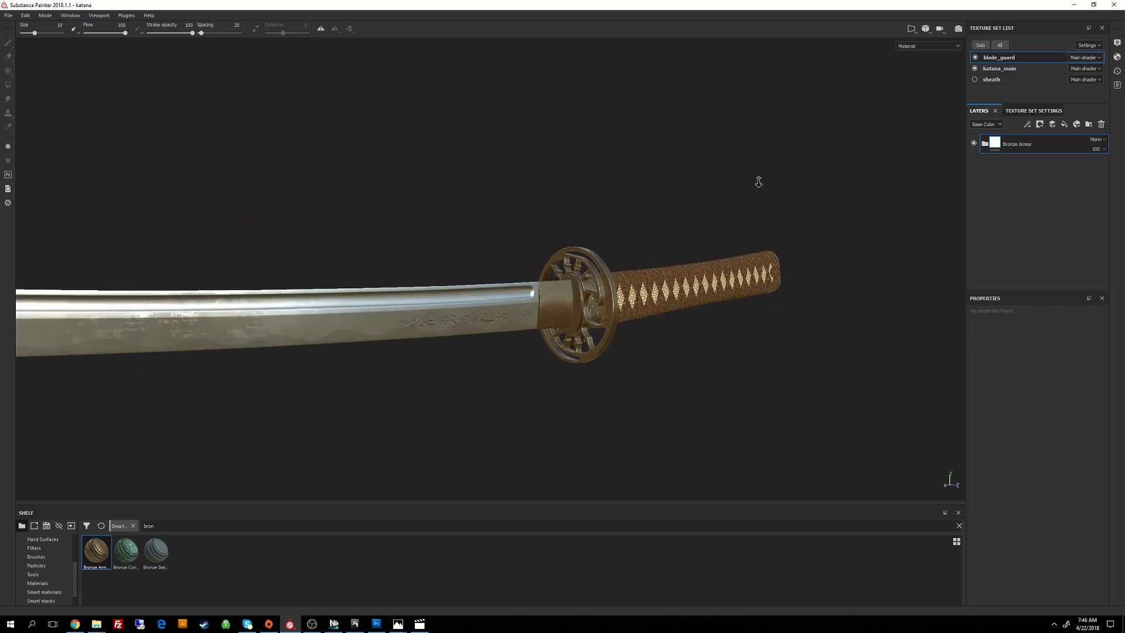
pyautogui.keyDown('alt'); pyautogui.moveTo(758, 181); pyautogui.dragTo(457, 271); pyautogui.keyUp('alt')
pyautogui.keyDown('alt'); pyautogui.moveTo(457, 272); pyautogui.dragTo(528, 263, button='right'); pyautogui.keyUp('alt')
pyautogui.keyDown('alt'); pyautogui.moveTo(528, 264); pyautogui.dragTo(520, 270, button='middle'); pyautogui.keyUp('alt')
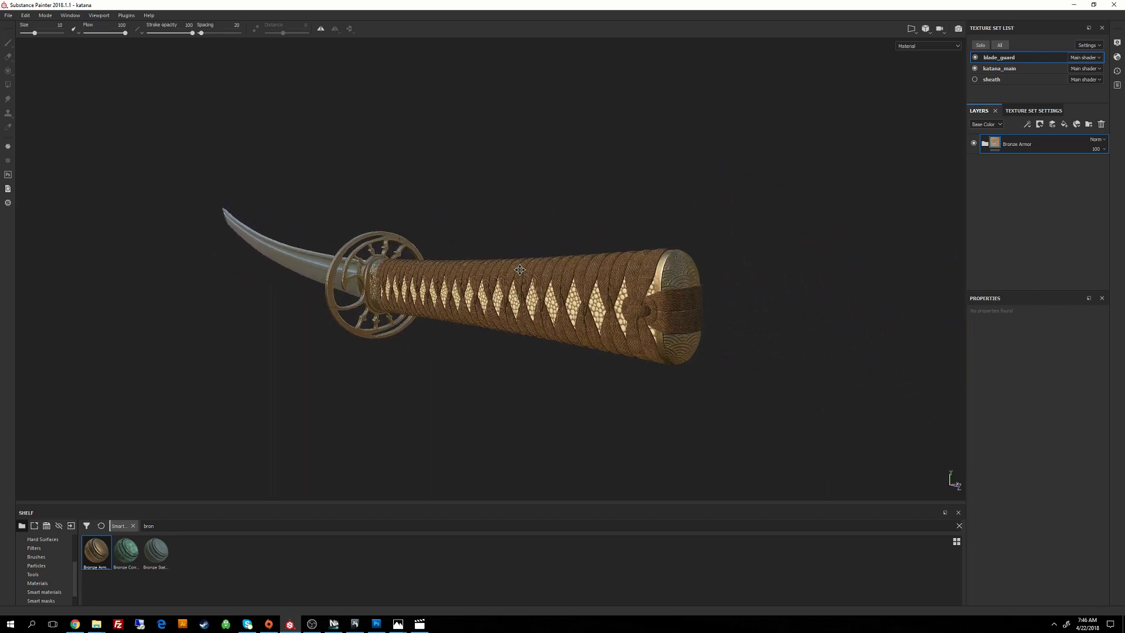
pyautogui.keyDown('alt'); pyautogui.moveTo(519, 269); pyautogui.dragTo(658, 359); pyautogui.keyUp('alt')
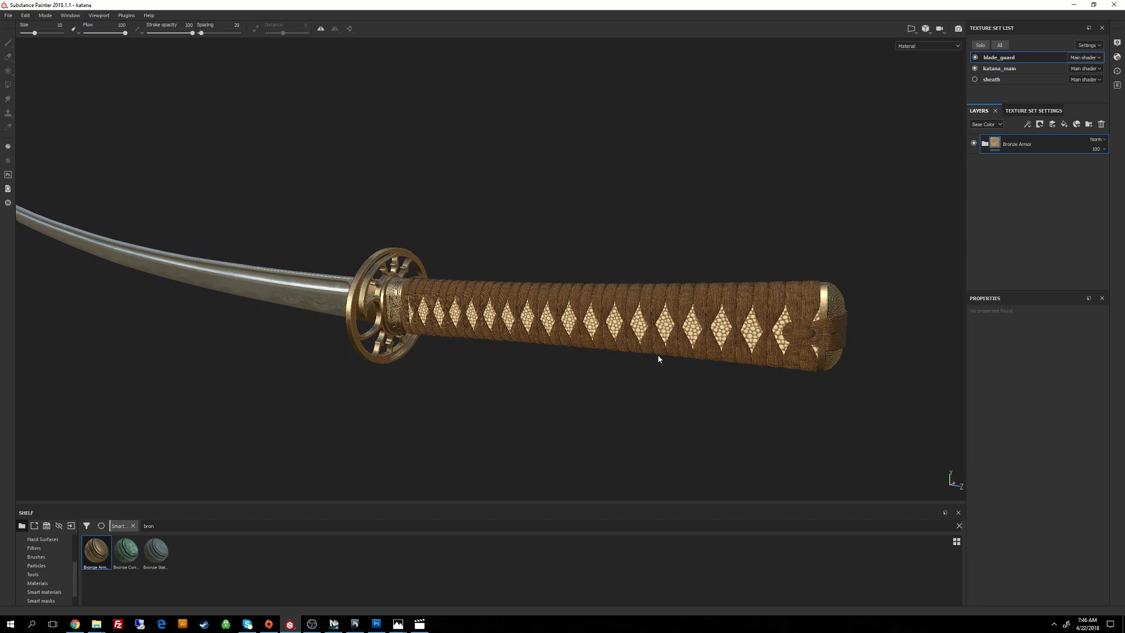